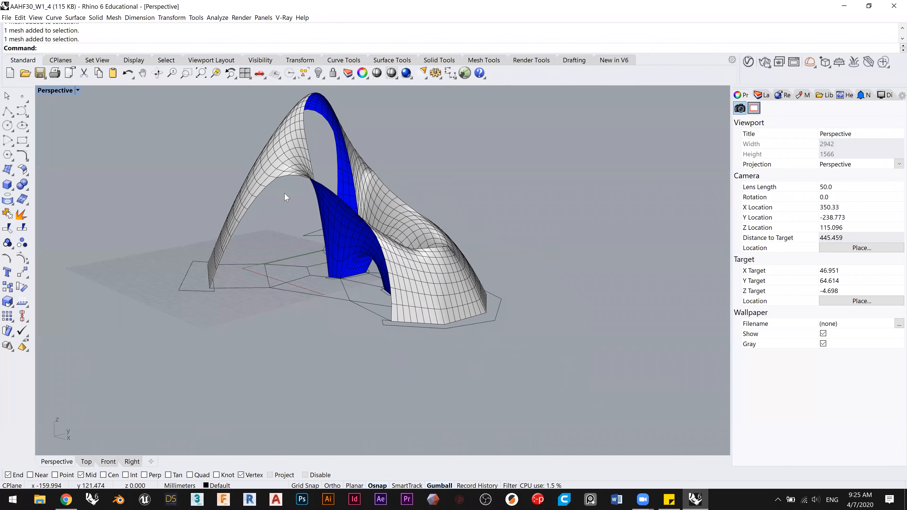
Step: Turn off the visibility of the Helper layer
click(279, 169)
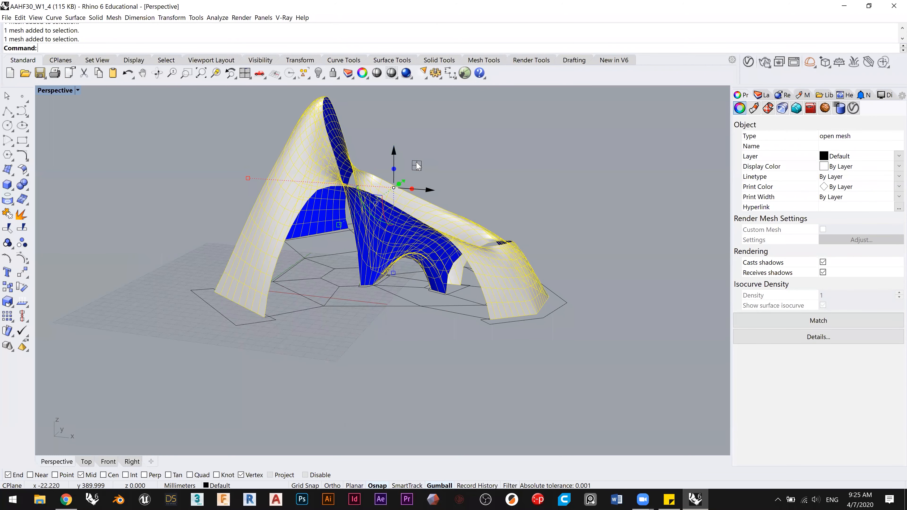
shift+right_drag(429, 205, 427, 209)
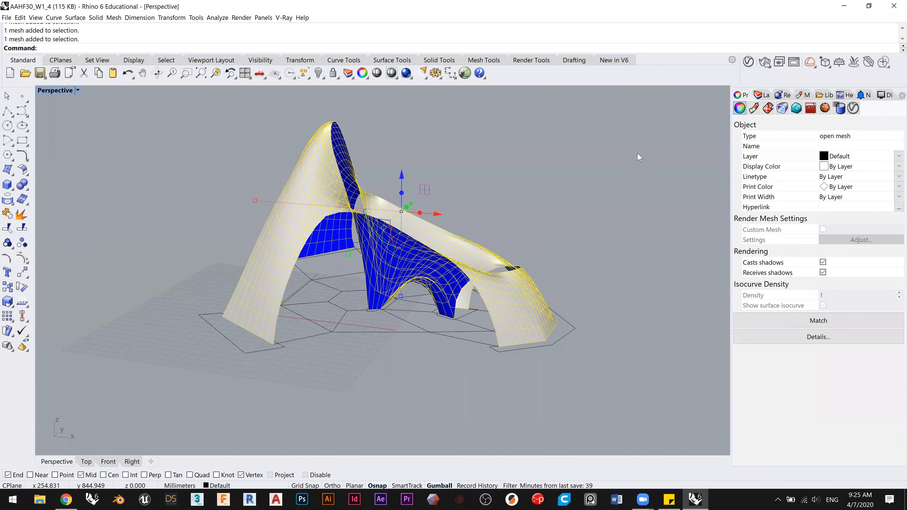
click(762, 96)
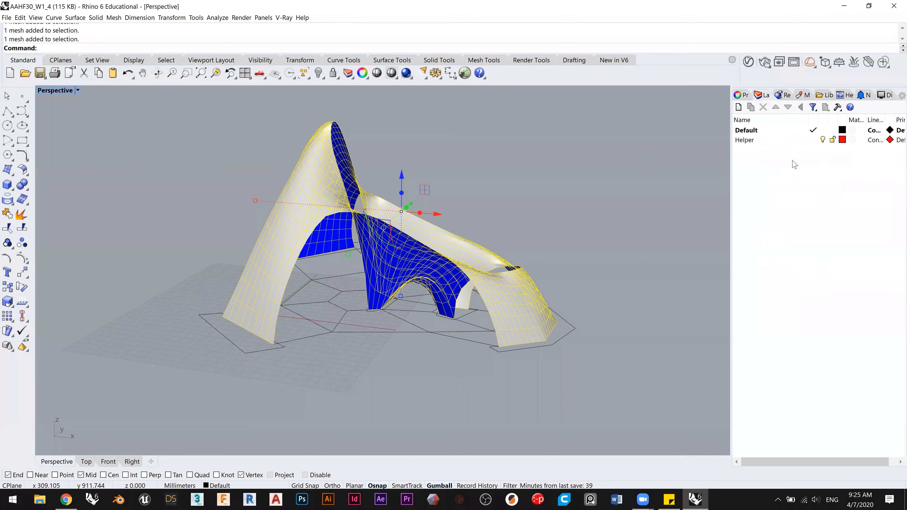
click(823, 140)
Step: Examine the shell mesh and its ground outlines from several angles
shift+right_drag(557, 189, 549, 159)
click(485, 165)
right_drag(484, 194, 377, 242)
click(367, 197)
scroll(425, 190, down, 2)
scroll(403, 203, down, 1)
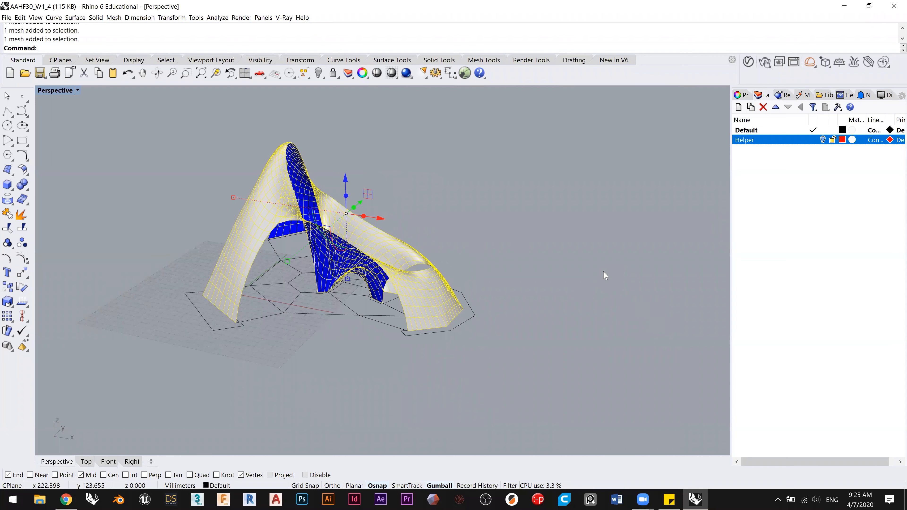
right_drag(447, 180, 448, 184)
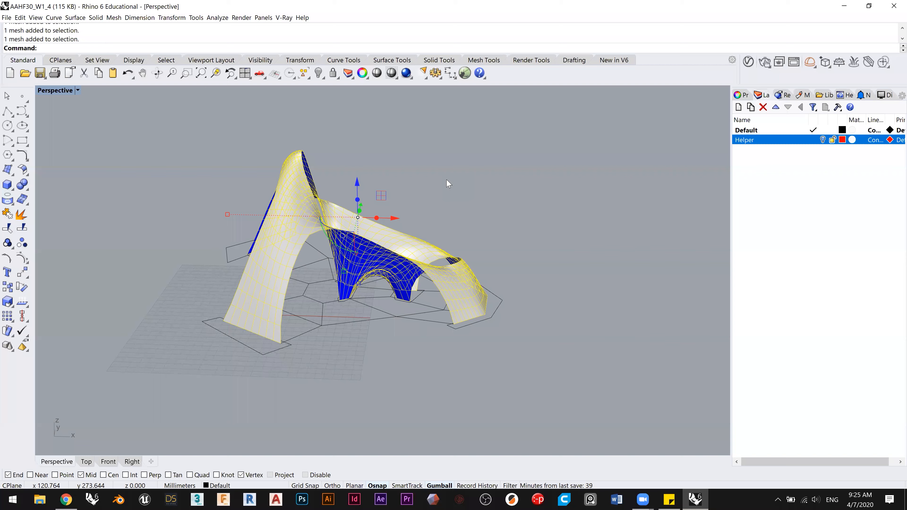
right_drag(444, 186, 413, 201)
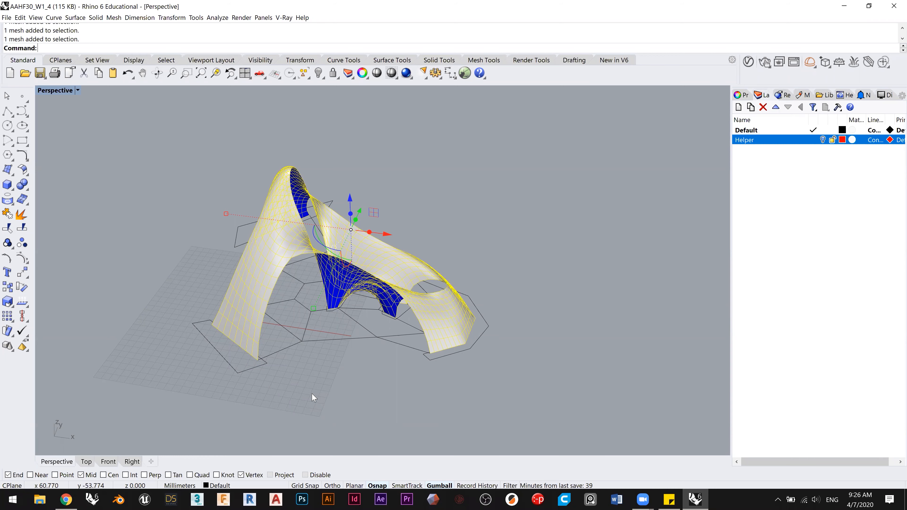
click(310, 284)
click(273, 269)
click(418, 211)
click(396, 258)
click(418, 199)
click(407, 260)
click(429, 221)
click(418, 264)
click(472, 208)
Step: Set the document's model units to Meters without scaling the model
text(Units)
key(Return)
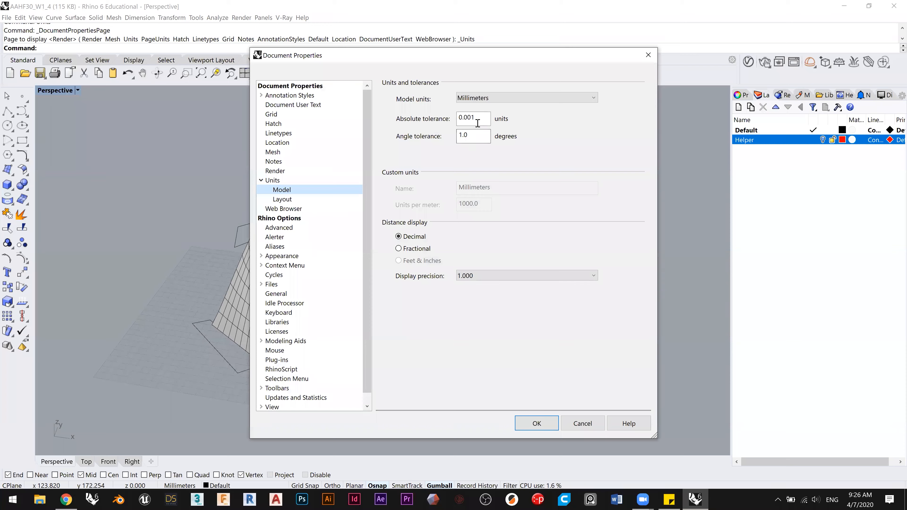
click(484, 101)
click(484, 128)
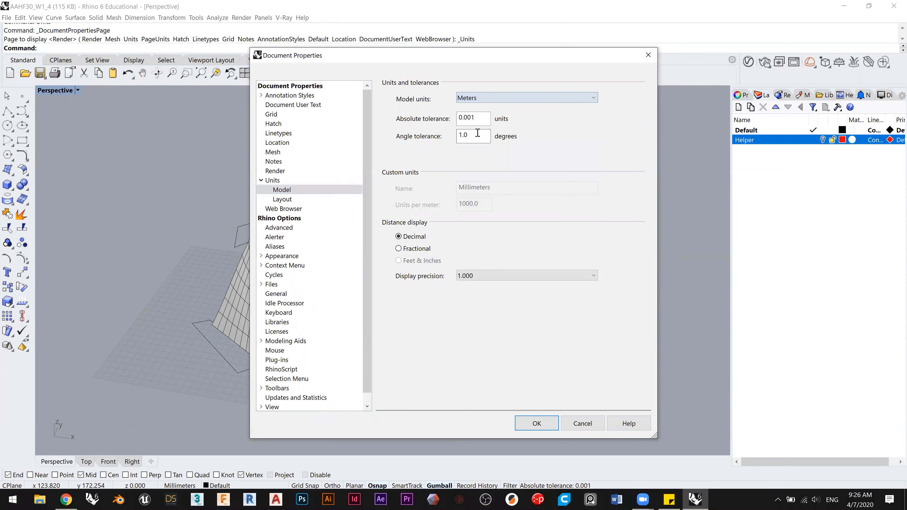
click(537, 423)
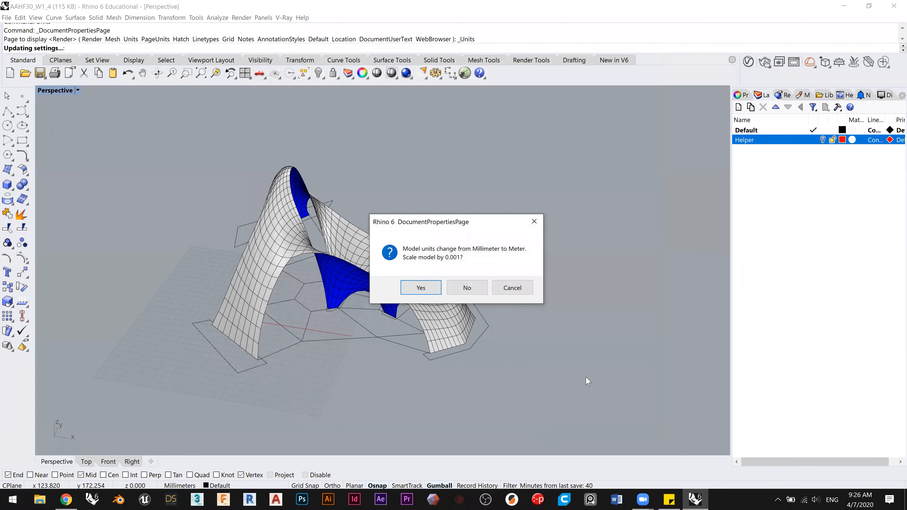
drag(445, 223, 362, 204)
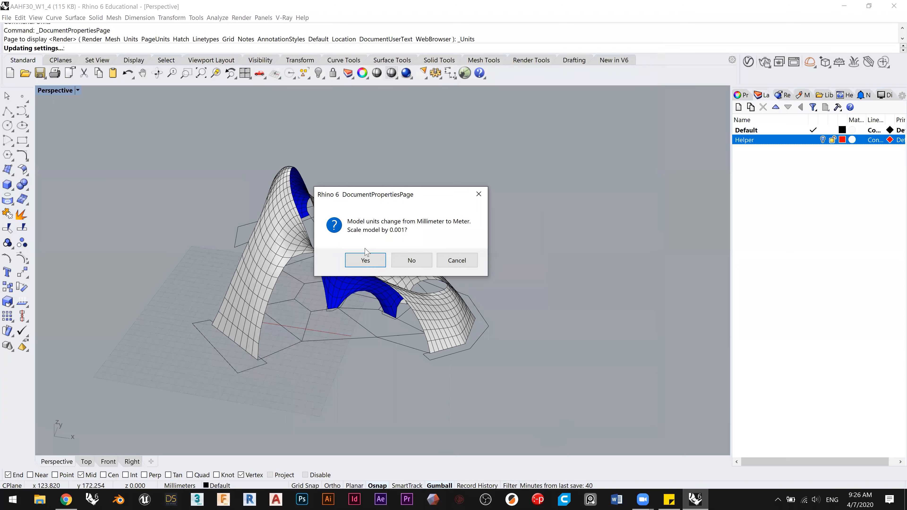
click(412, 260)
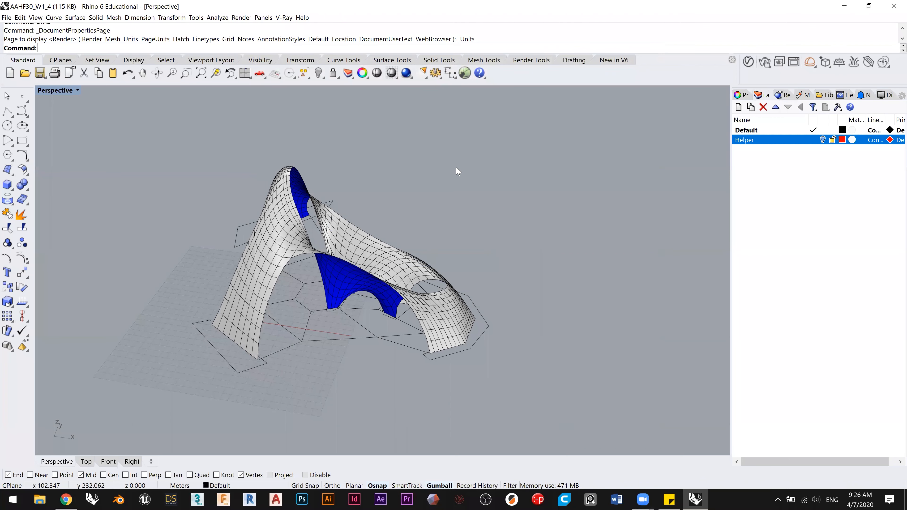
Step: Create a bounding box around the shell mesh with BoundingBox and clear the selection
right_drag(221, 304, 314, 300)
scroll(314, 299, up, 5)
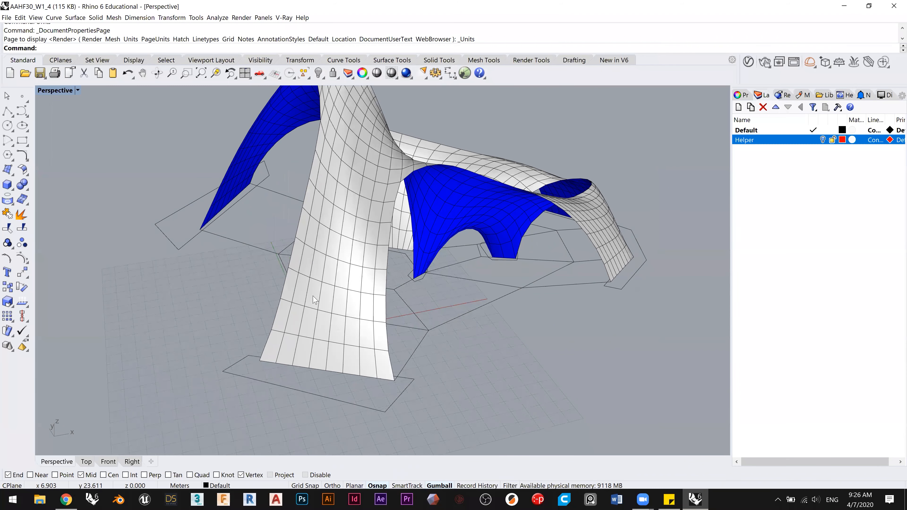
click(334, 283)
text(BoundingBox)
key(Return)
right_drag(333, 280, 311, 262)
scroll(288, 302, down, 7)
key(Escape)
Step: Measure the length of the bounding box's lower front edge with the Distance command
text(Distance)
key(Return)
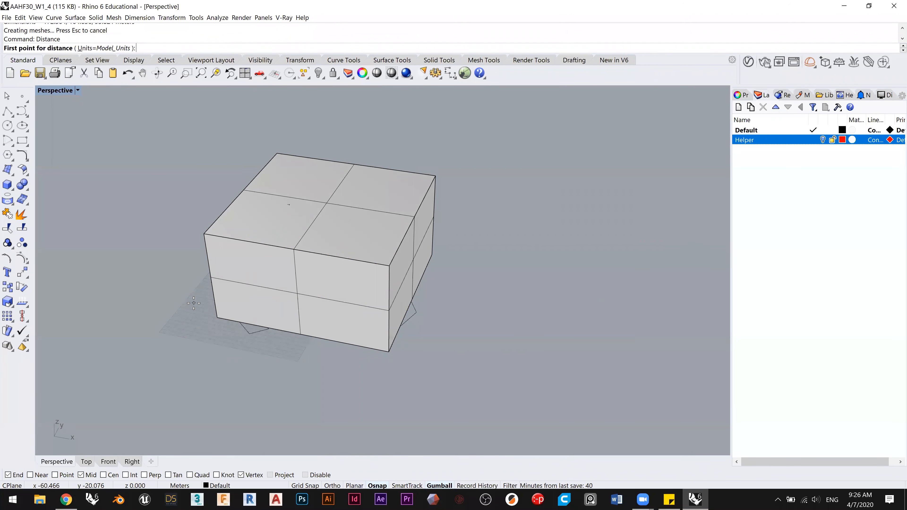
click(217, 317)
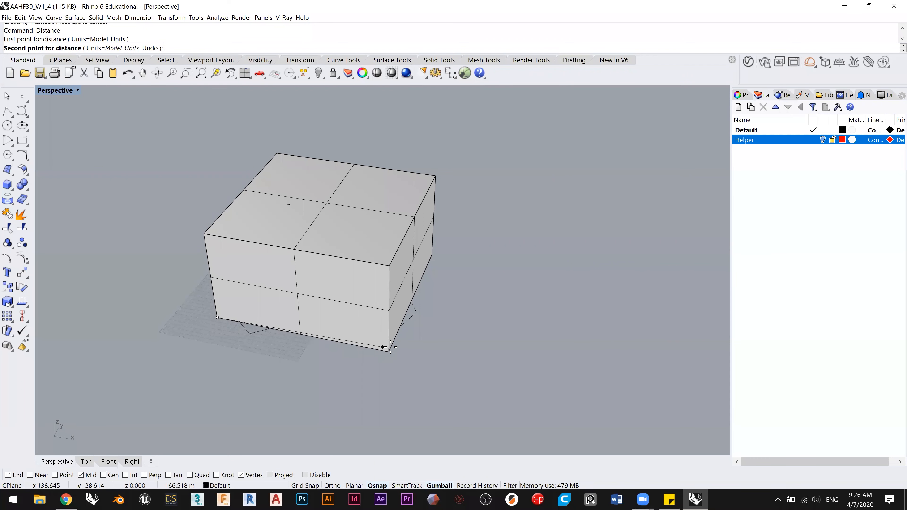
click(388, 351)
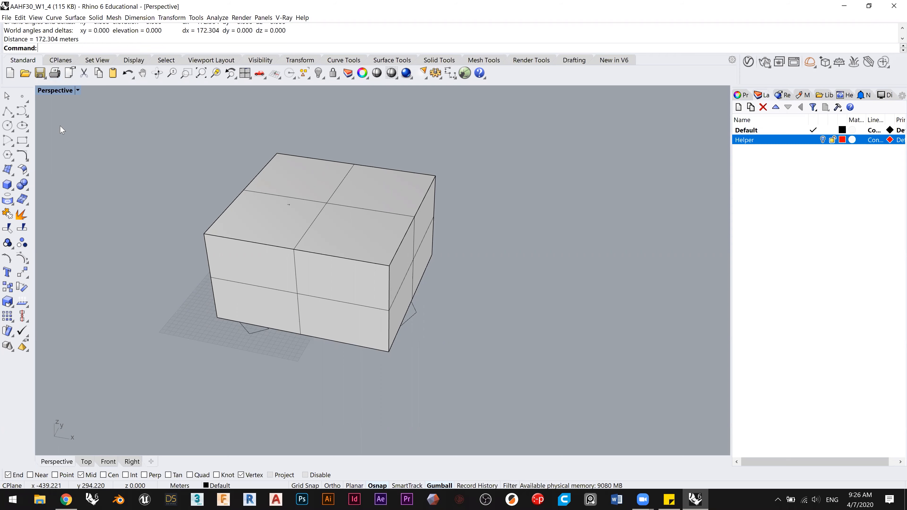
Step: Scale the bounding box and shell mesh together from the box's lower front corner, using its vertical edge as reference, to a height of 8 m
right_drag(227, 241, 247, 205)
click(417, 192)
shift+drag(468, 195, 182, 178)
scroll(269, 190, up, 4)
right_drag(332, 296, 309, 258)
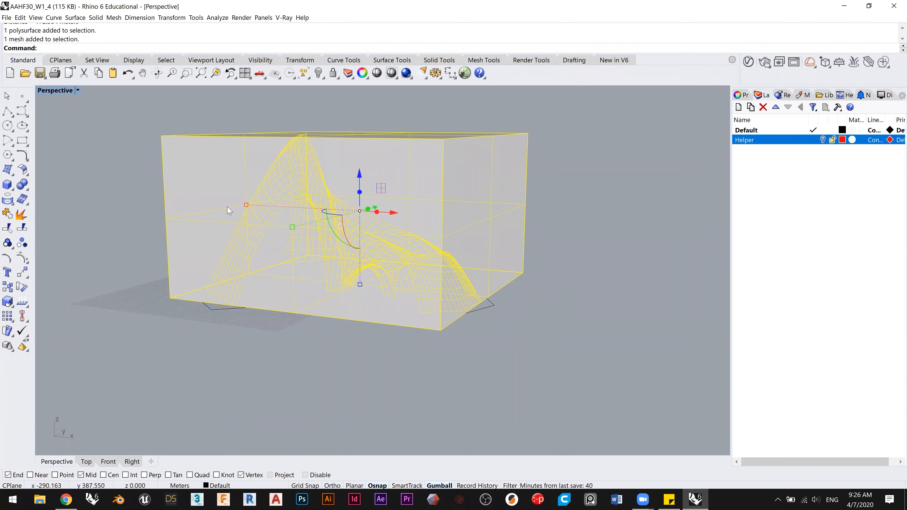
right_drag(238, 215, 249, 219)
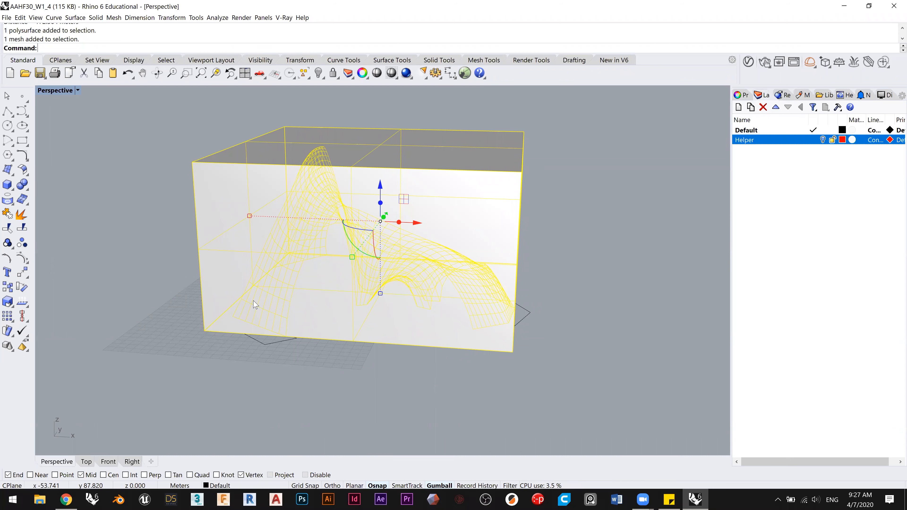
right_drag(288, 294, 294, 274)
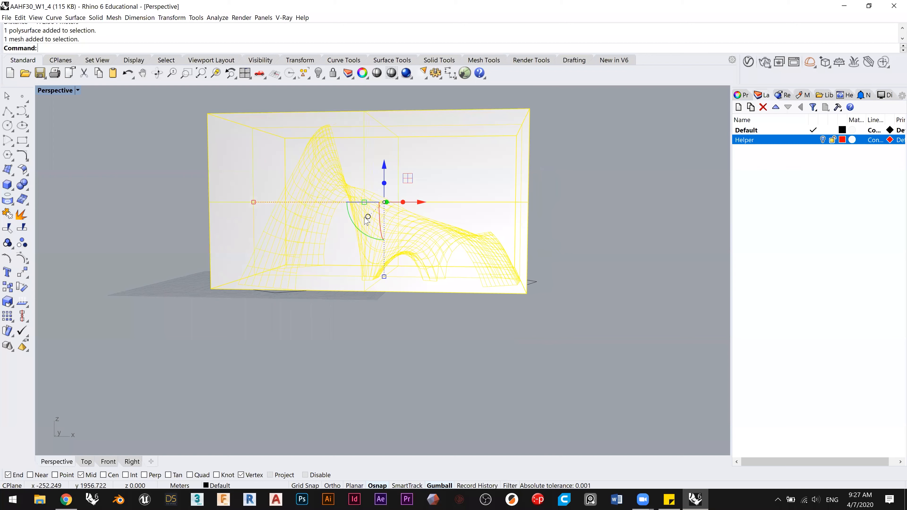
scroll(360, 223, up, 2)
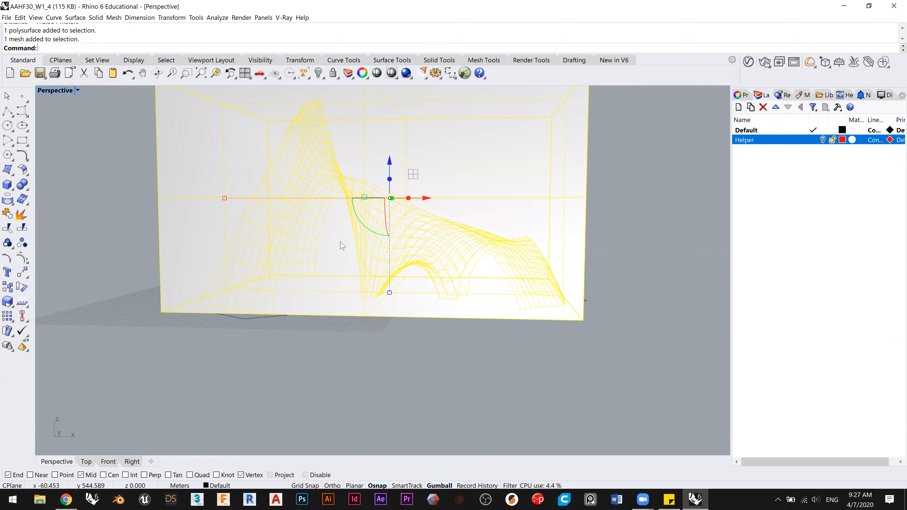
scroll(331, 228, down, 5)
right_drag(329, 225, 303, 239)
text(Scale)
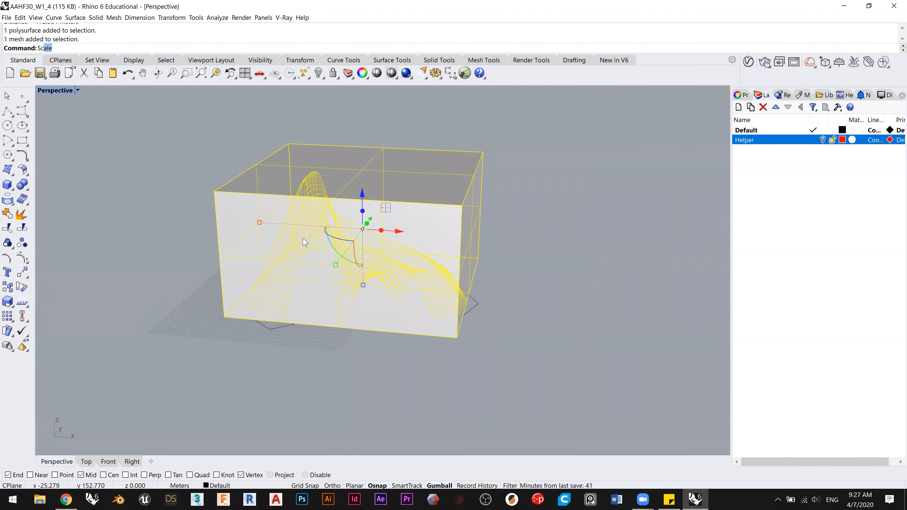
key(Return)
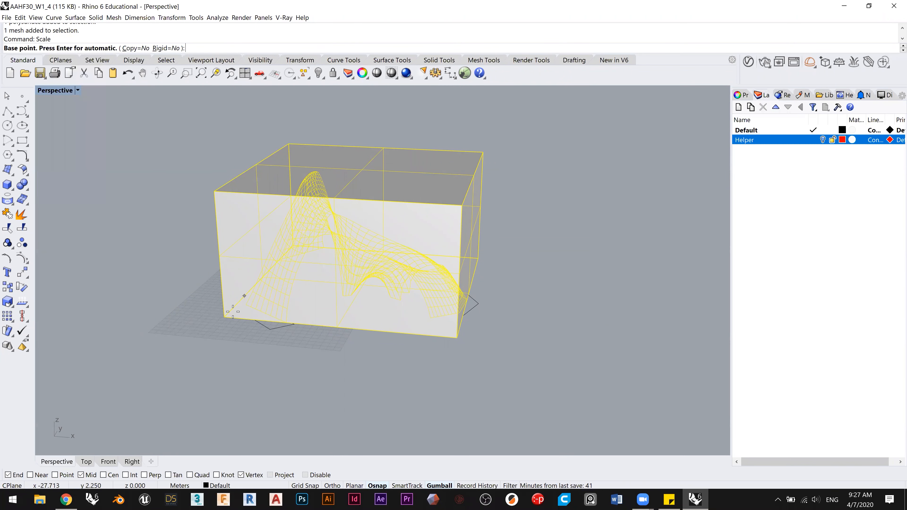
click(224, 317)
click(214, 191)
text(8)
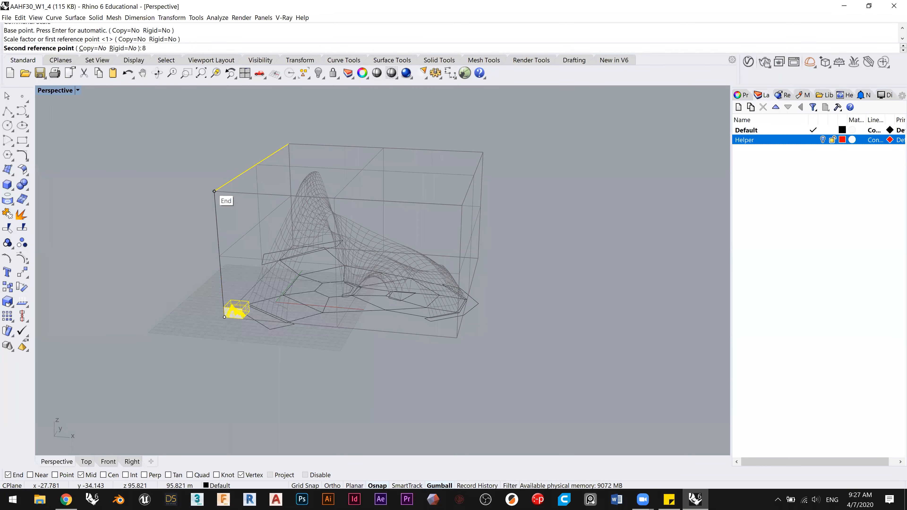
key(Return)
Step: Delete the scaled bounding box, keeping only the shell mesh inside it
scroll(213, 285, up, 3)
click(250, 337)
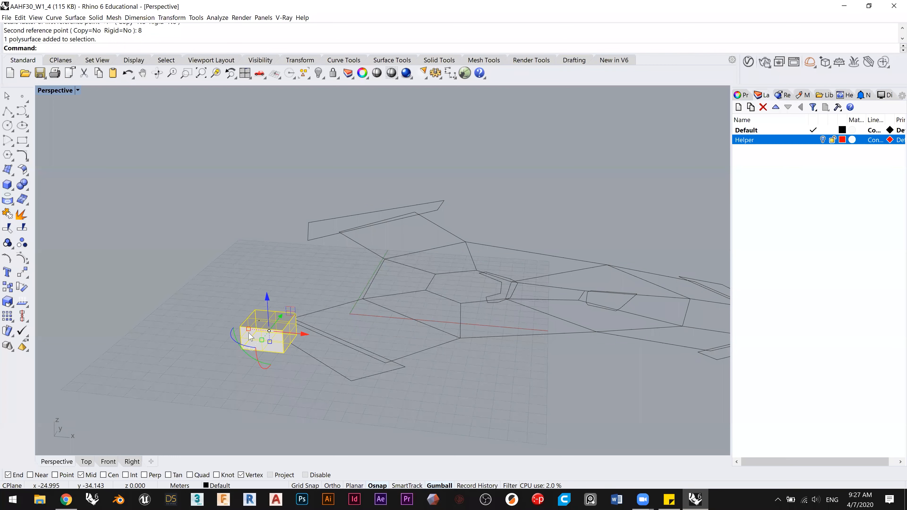
scroll(256, 343, up, 5)
key(Delete)
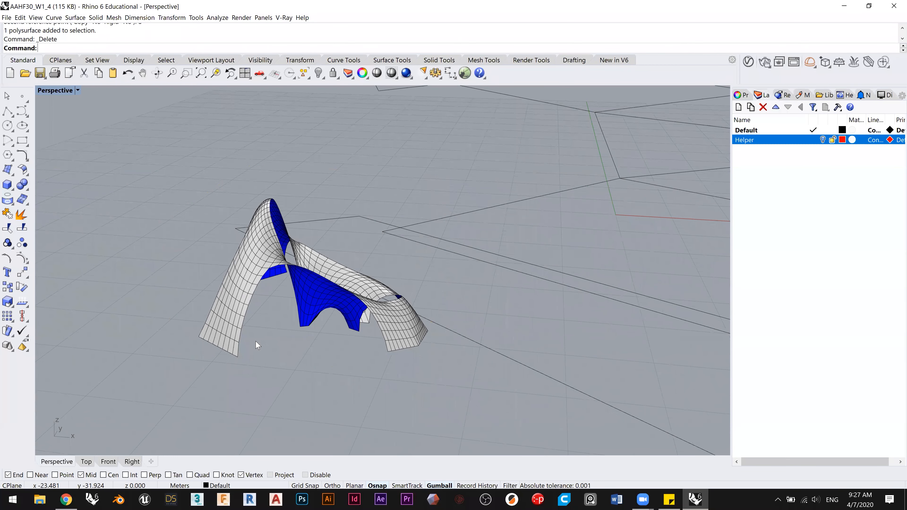
Step: Move the scaled shell mesh next to the world origin and clear the selection
scroll(259, 304, down, 6)
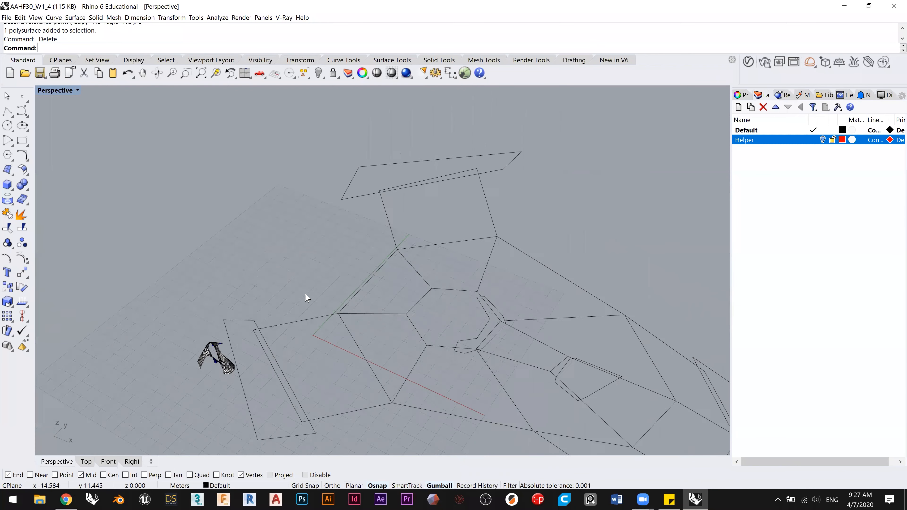
click(228, 339)
scroll(227, 338, up, 3)
drag(277, 322, 469, 290)
key(alt)
key(Escape)
scroll(440, 315, up, 8)
scroll(396, 240, down, 10)
scroll(395, 240, down, 5)
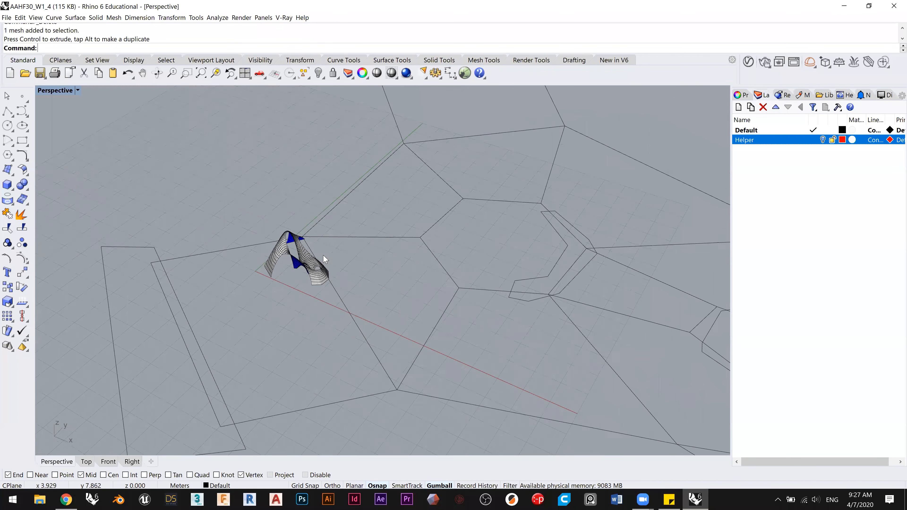
scroll(323, 290, up, 2)
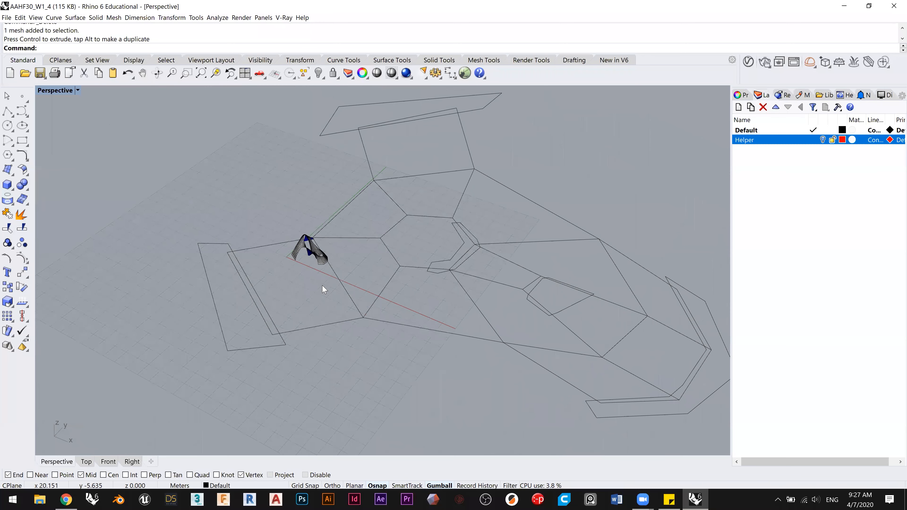
Step: Unlock the locked object, and select all curves with SelCrv to hide them
text(Unlock)
key(Return)
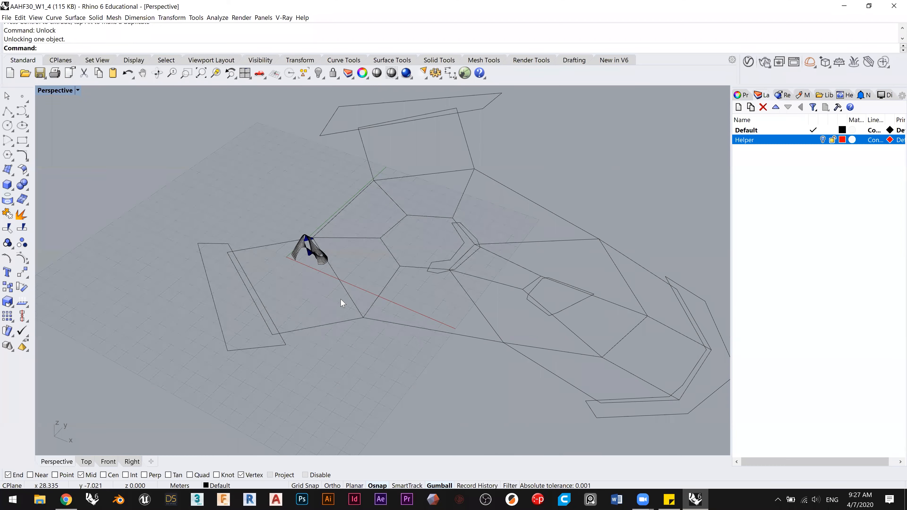
click(377, 322)
click(369, 358)
text(SelCrv)
key(Return)
text(Hide)
key(Return)
Step: Offset the shell mesh by 0.2 m as a solid, deleting the input mesh
click(322, 259)
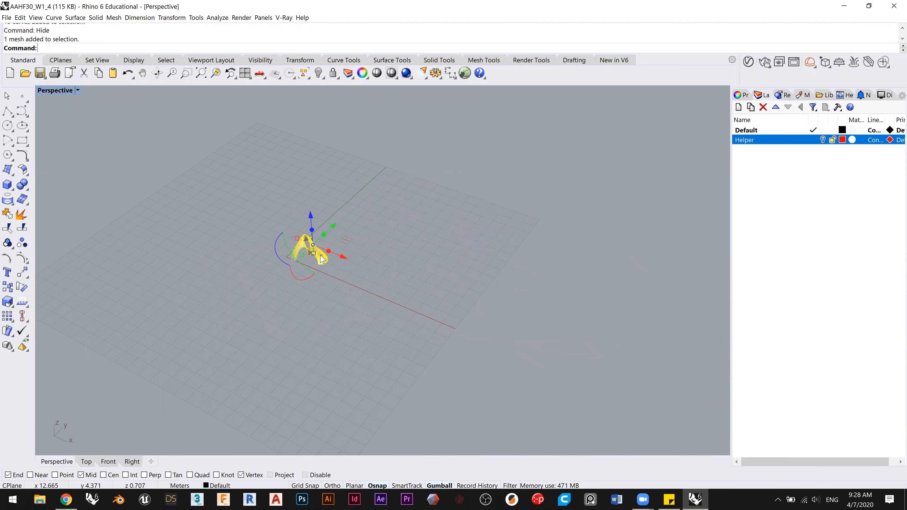
key(Return)
click(322, 338)
right_drag(346, 320, 322, 257)
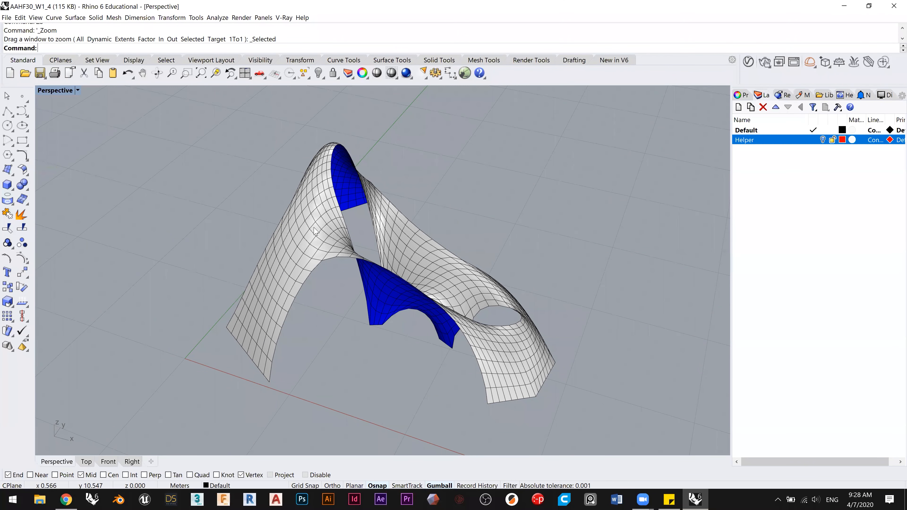
mouse_move(316, 212)
right_down()
mouse_move(311, 203)
mouse_move(304, 214)
right_up()
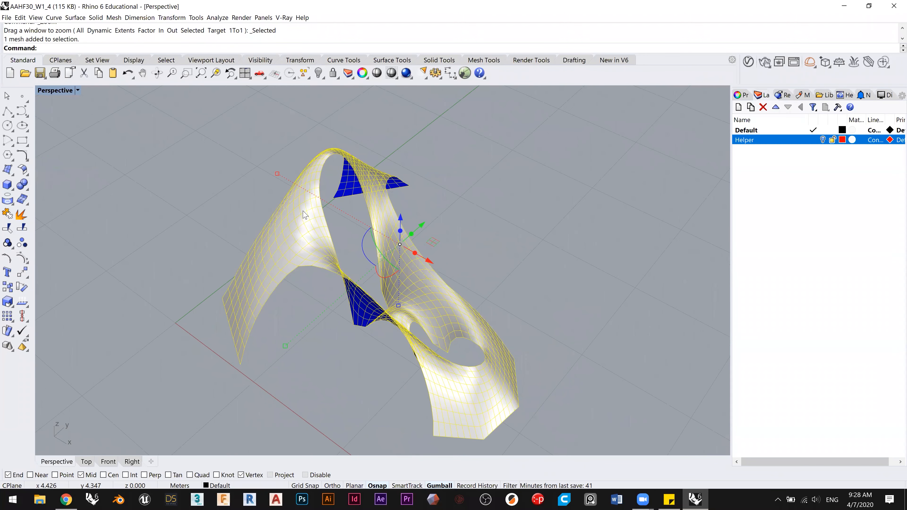
text(OffsetMesh)
key(Return)
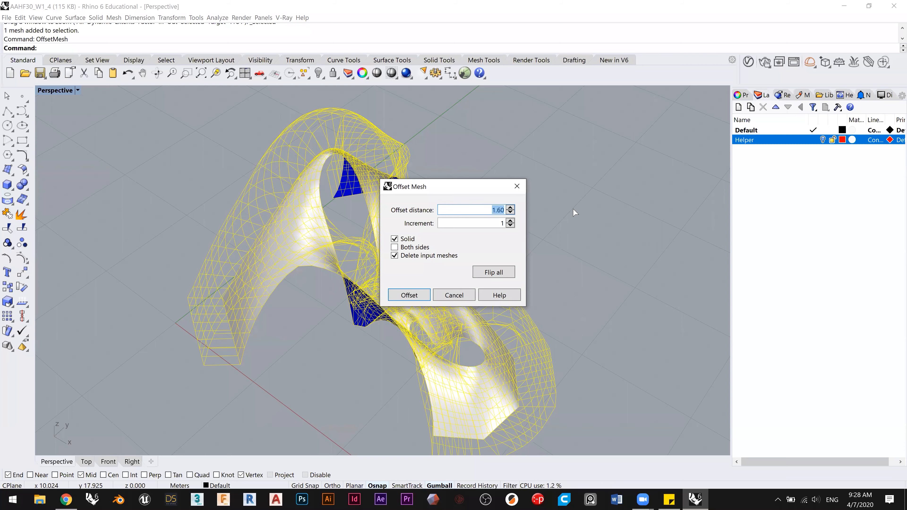
text(0.2)
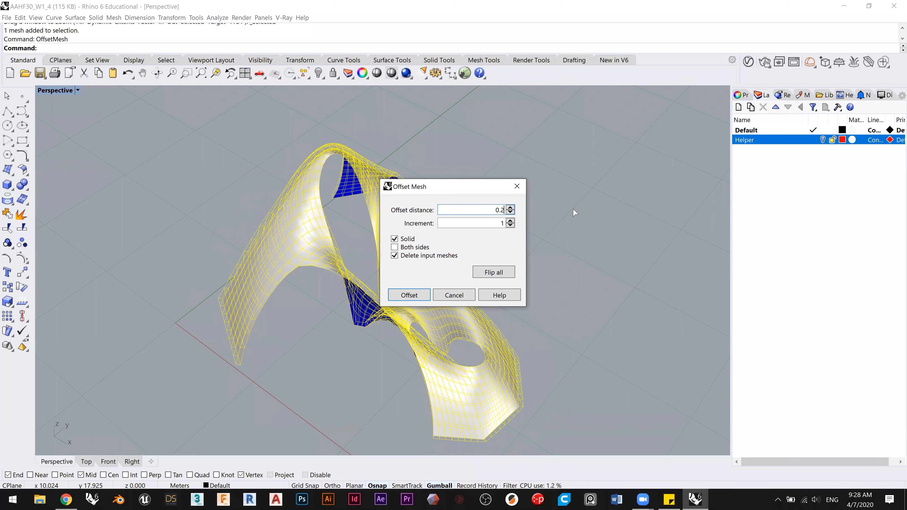
right_drag(287, 289, 262, 248)
scroll(219, 275, up, 10)
scroll(233, 251, down, 10)
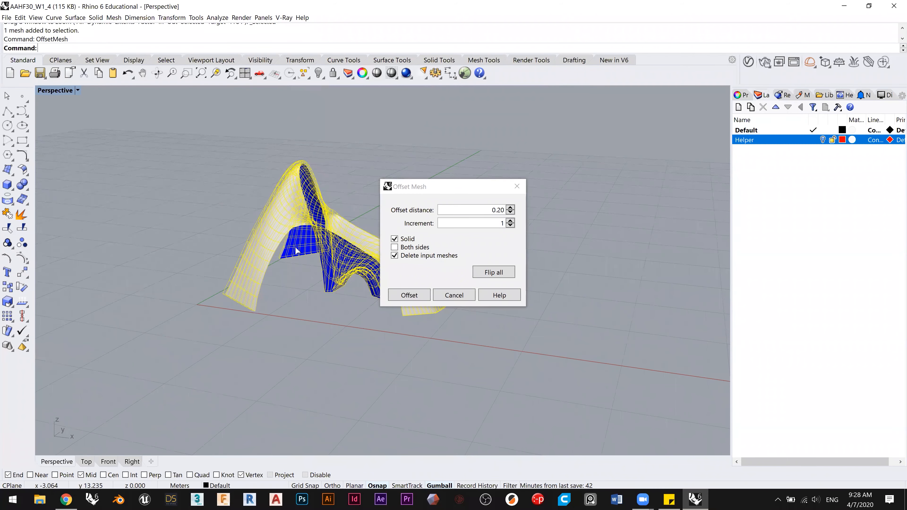
scroll(282, 250, up, 8)
scroll(282, 249, up, 2)
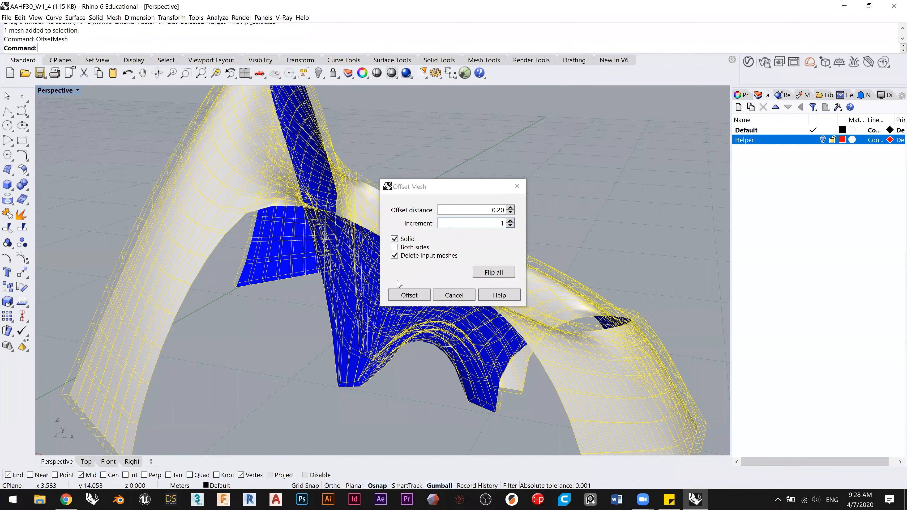
right_drag(330, 298, 285, 303)
click(405, 298)
Step: Undo the mesh offset after examining the thickened shell up close
right_drag(349, 306, 278, 286)
scroll(318, 377, up, 6)
key(ctrl+z)
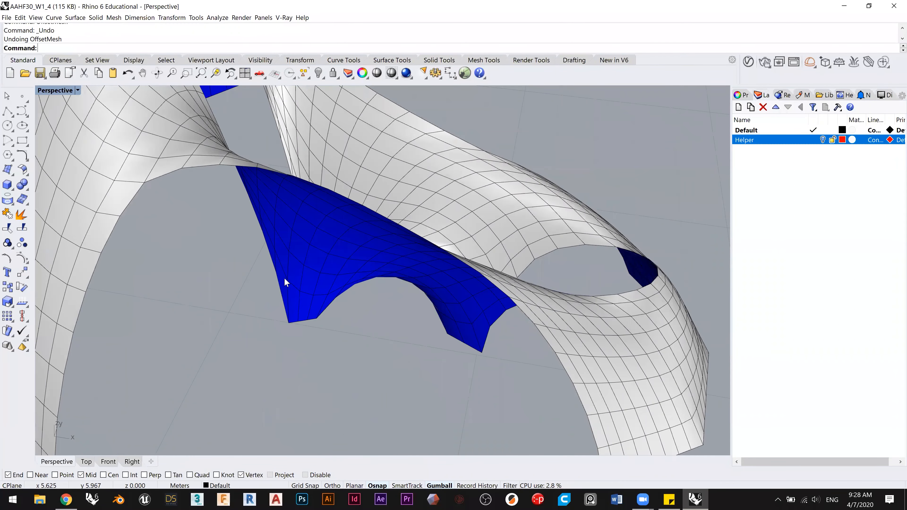
Step: Offset the shell mesh by 0.20 m as a solid in the flipped direction, deleting the input mesh
click(293, 258)
right_click(293, 258)
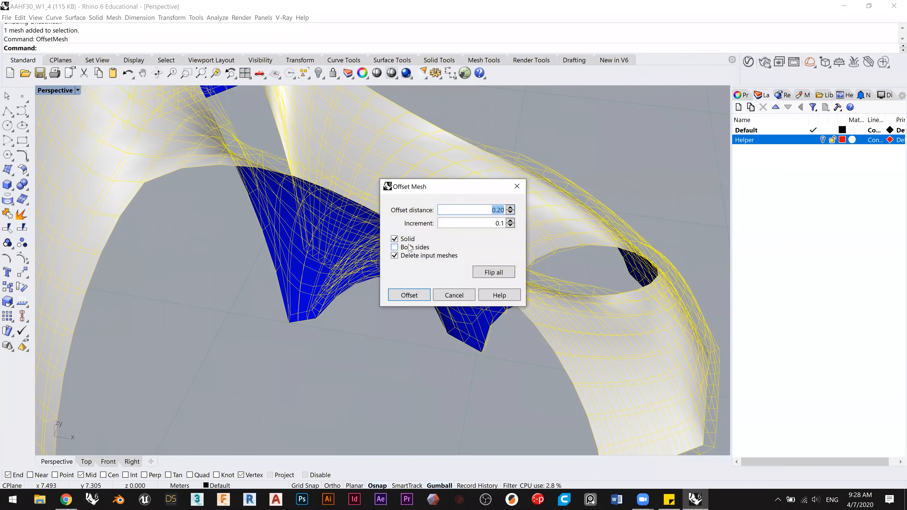
click(484, 272)
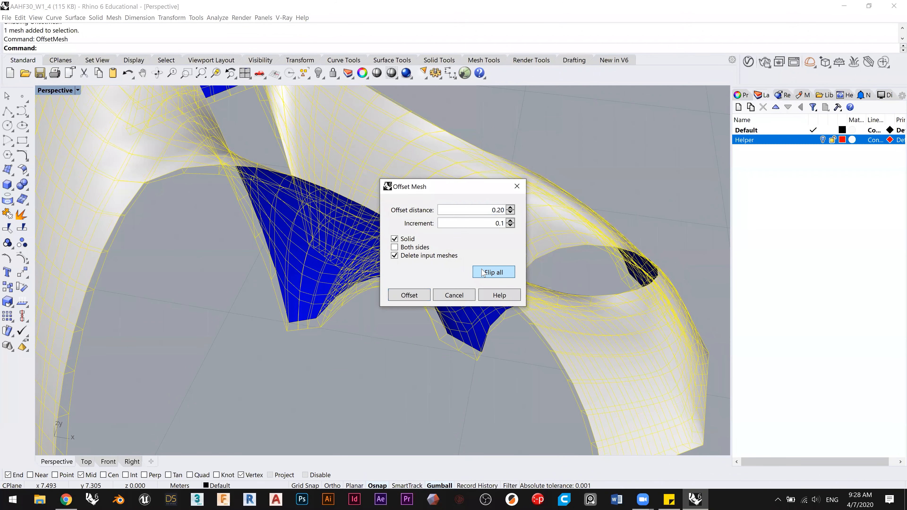
right_drag(358, 330, 383, 336)
Step: Inspect the thickened mesh's object description with the What command to check whether it is valid and closed
click(338, 289)
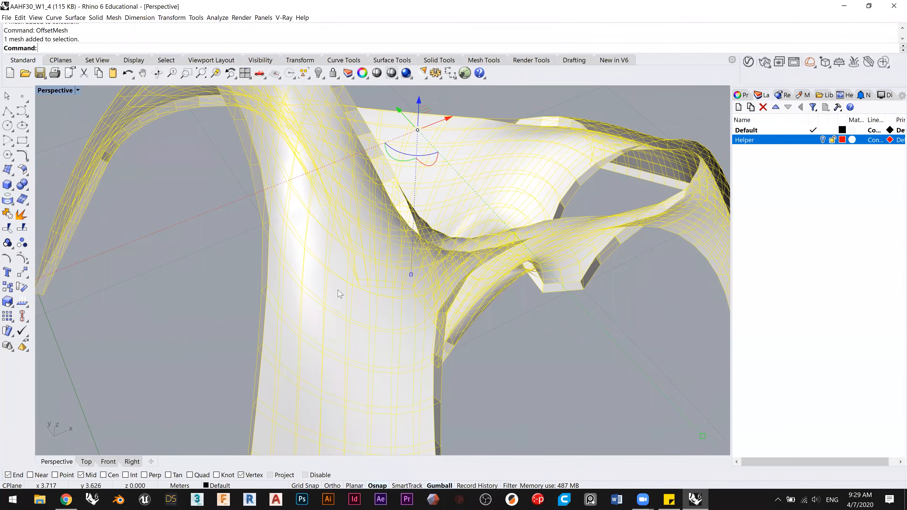
key(Return)
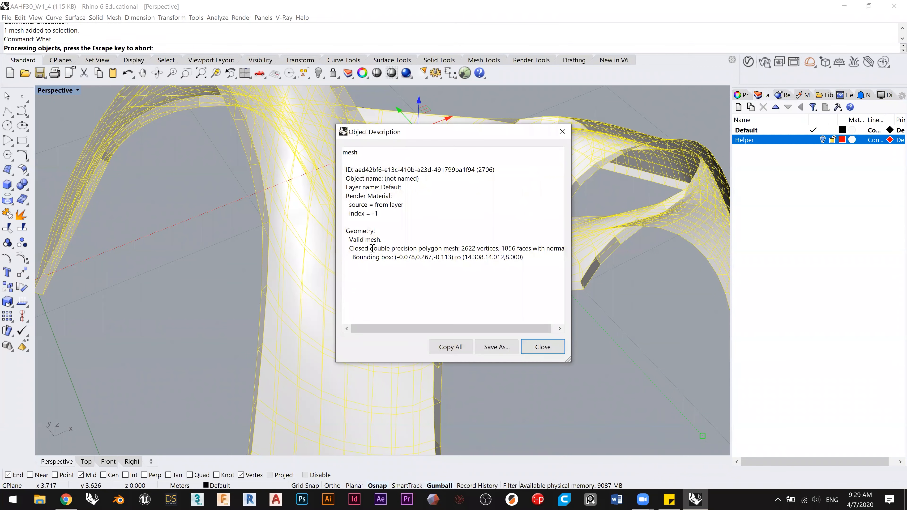
key(Return)
Step: Rebuild the normals of the thickened shell mesh with RebuildMeshNormals
text(Rebuildno)
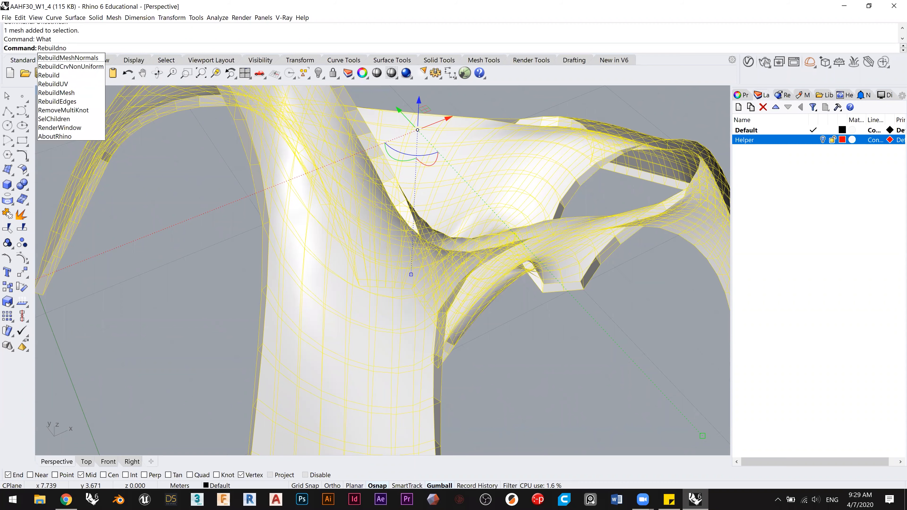
key(Down)
key(Return)
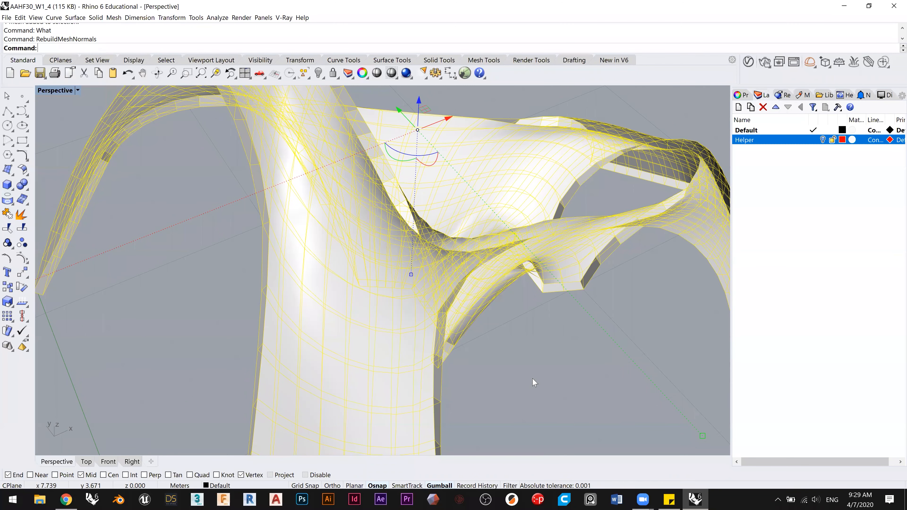
click(532, 378)
right_drag(507, 350, 473, 344)
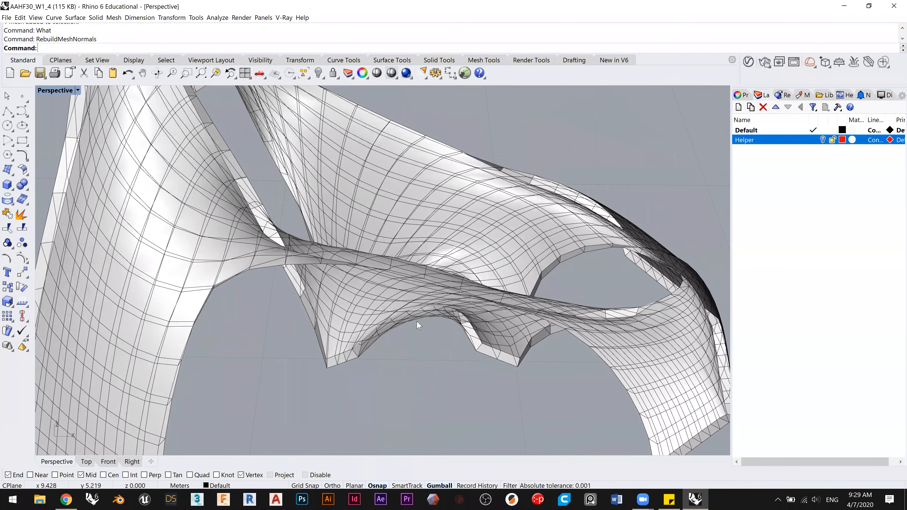
Step: Unify the face normals of the thickened shell mesh with UnifyMeshNormals
scroll(278, 228, down, 5)
click(273, 226)
text(UnifyMeshNormals)
key(Return)
click(437, 168)
Step: Run an edge analysis on the thickened mesh, checking for non-manifold and naked edges, and close the analysis
right_drag(341, 178, 332, 216)
scroll(423, 214, up, 4)
click(332, 216)
text(Edg)
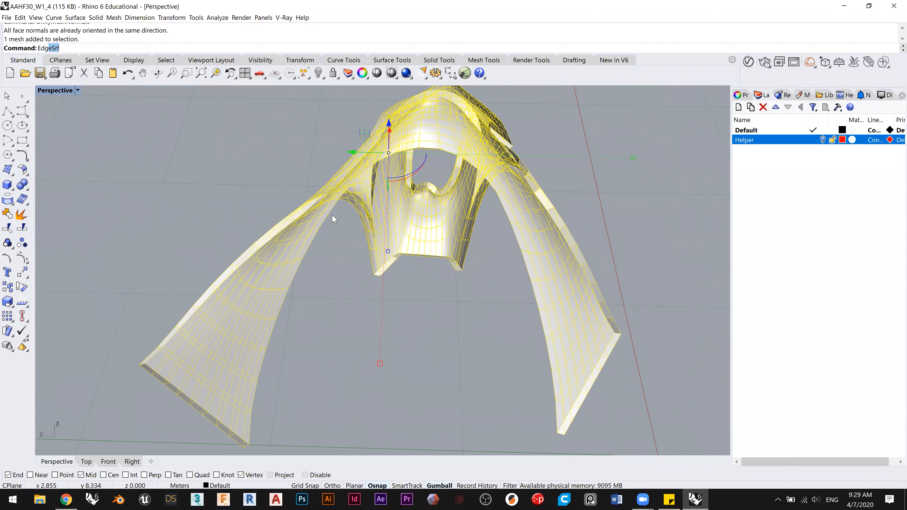
key(BackSpace)
key(BackSpace)
key(BackSpace)
text(Show)
key(Return)
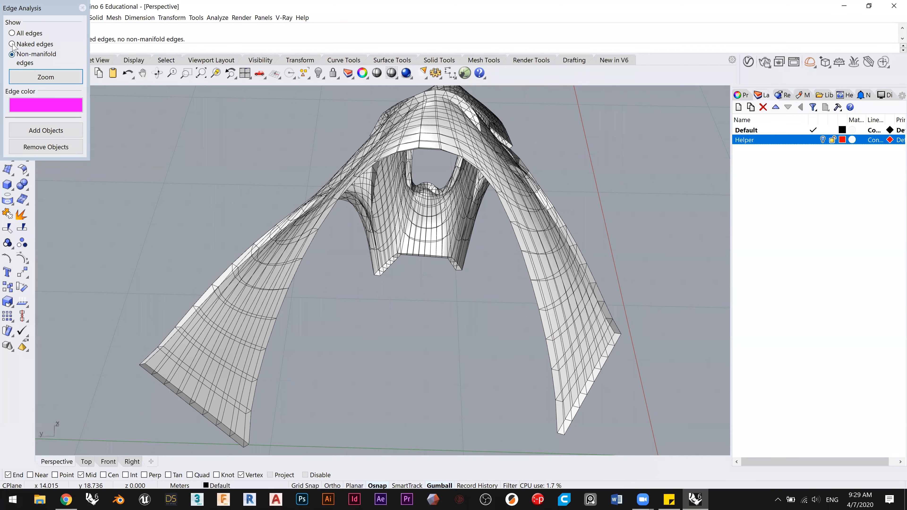
click(33, 83)
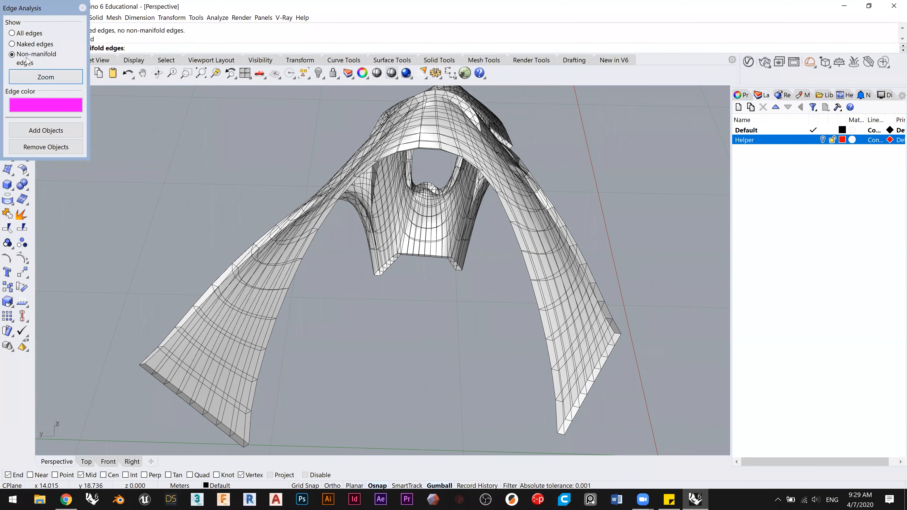
click(20, 42)
click(31, 79)
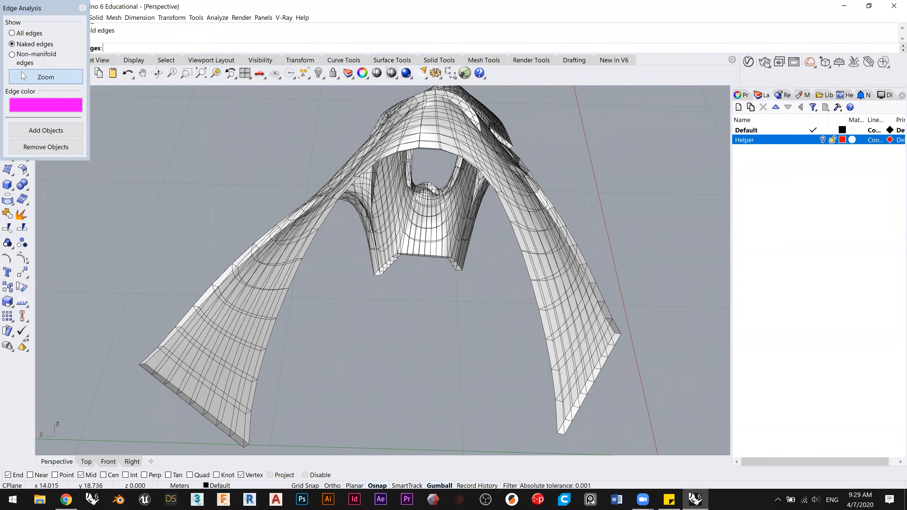
click(12, 34)
click(82, 7)
Step: Run the mesh repair check on the thickened shell and read through its report on mesh defects and geometry
right_drag(182, 166, 110, 159)
click(215, 192)
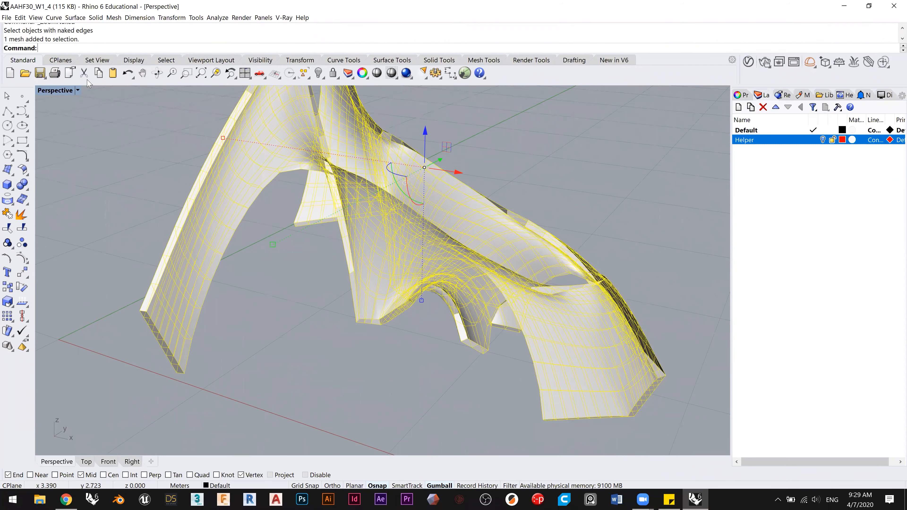
key(Return)
scroll(214, 192, up, 3)
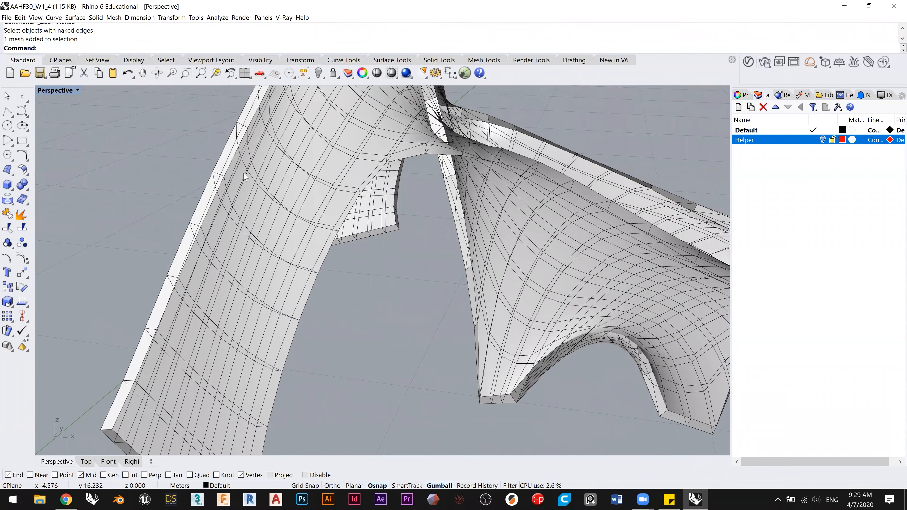
right_drag(215, 204, 194, 222)
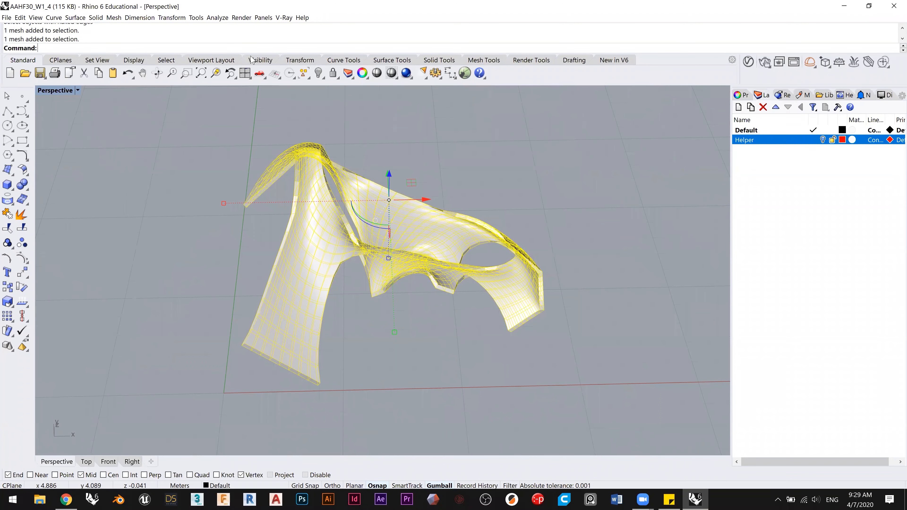
click(481, 62)
click(11, 73)
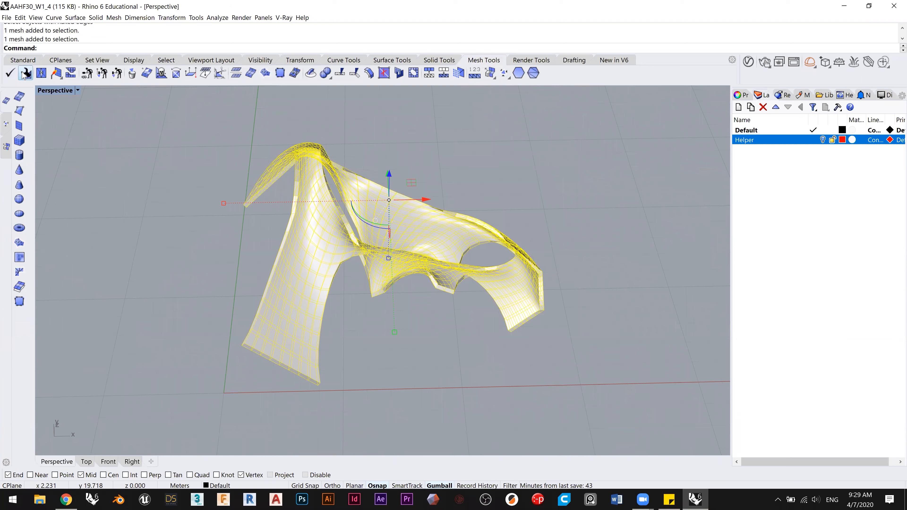
click(63, 156)
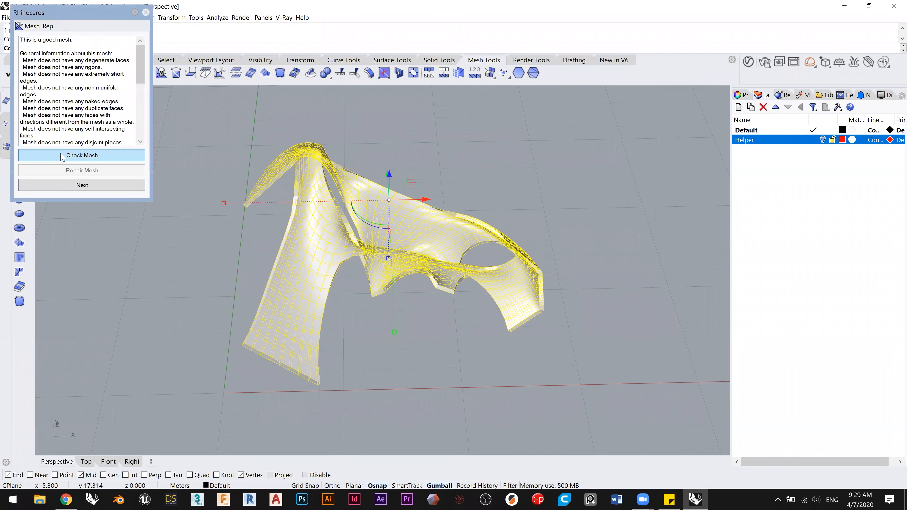
drag(26, 42, 73, 51)
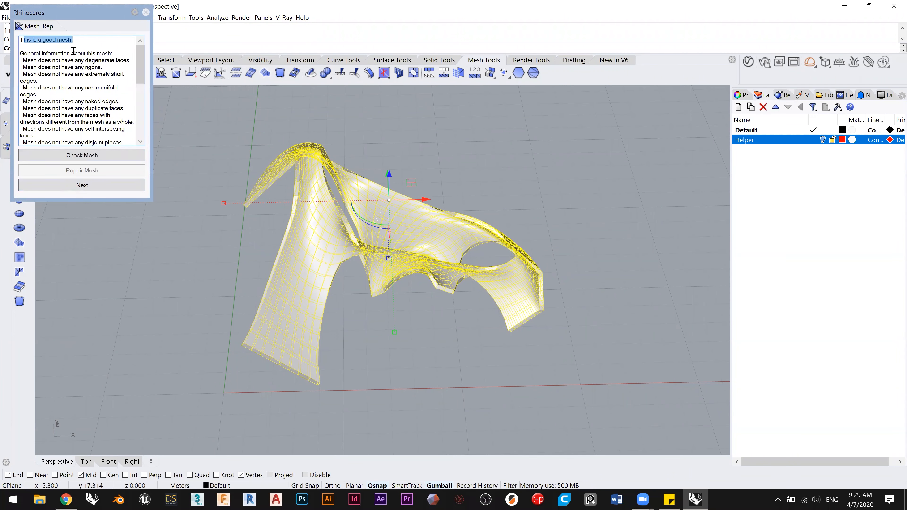
scroll(58, 113, down, 5)
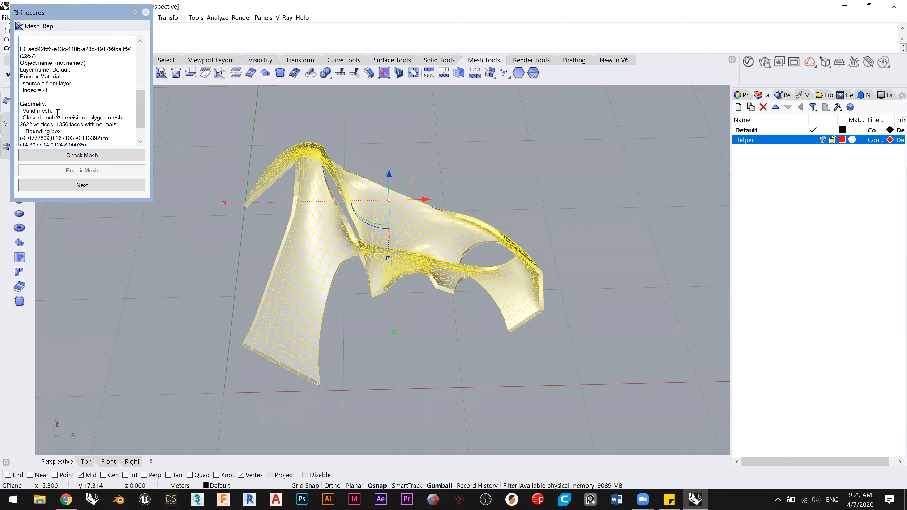
click(60, 190)
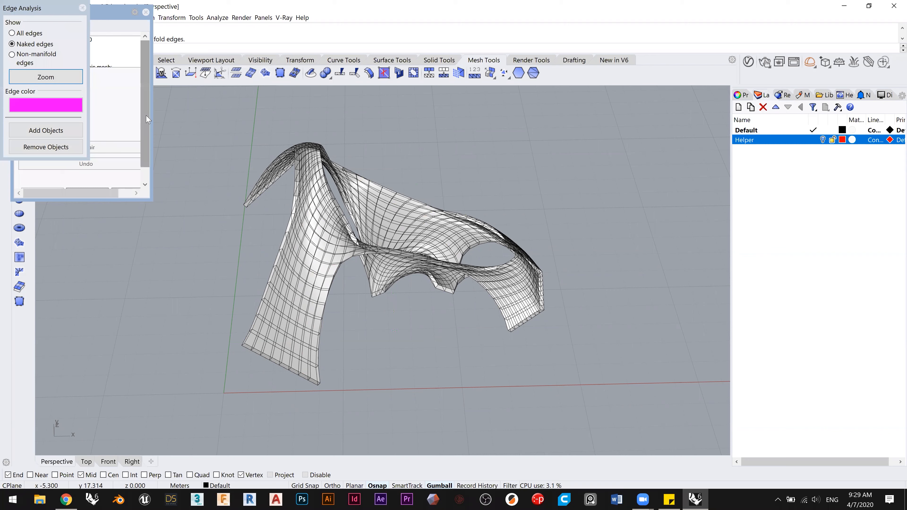
scroll(141, 118, down, 1)
click(88, 178)
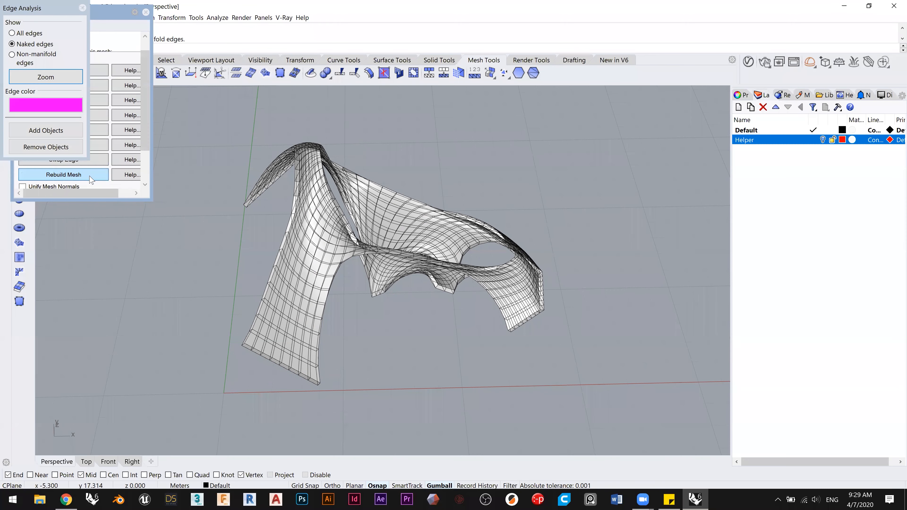
click(89, 175)
drag(294, 132, 280, 133)
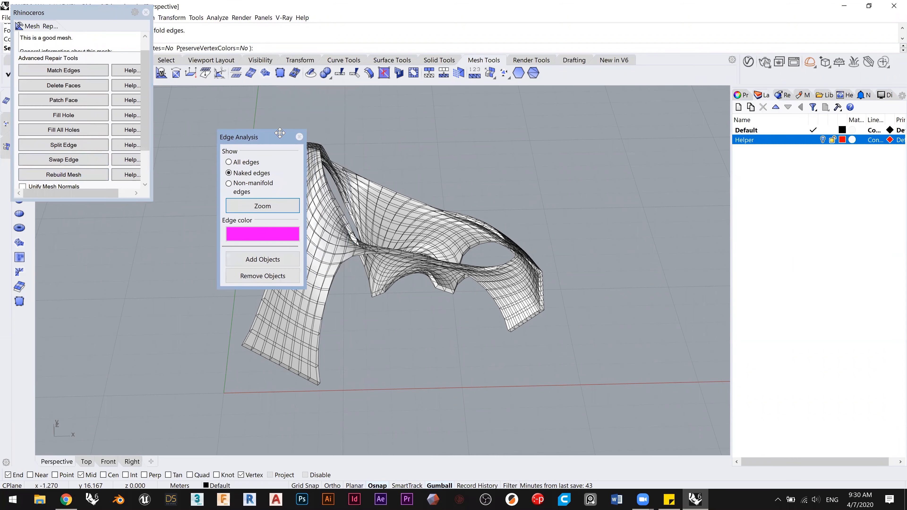
click(300, 137)
click(146, 13)
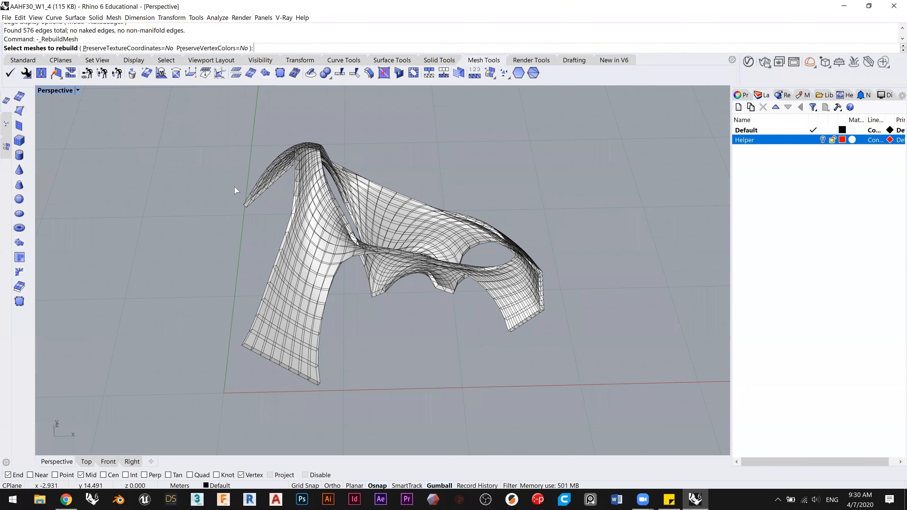
right_drag(258, 181, 239, 194)
key(Escape)
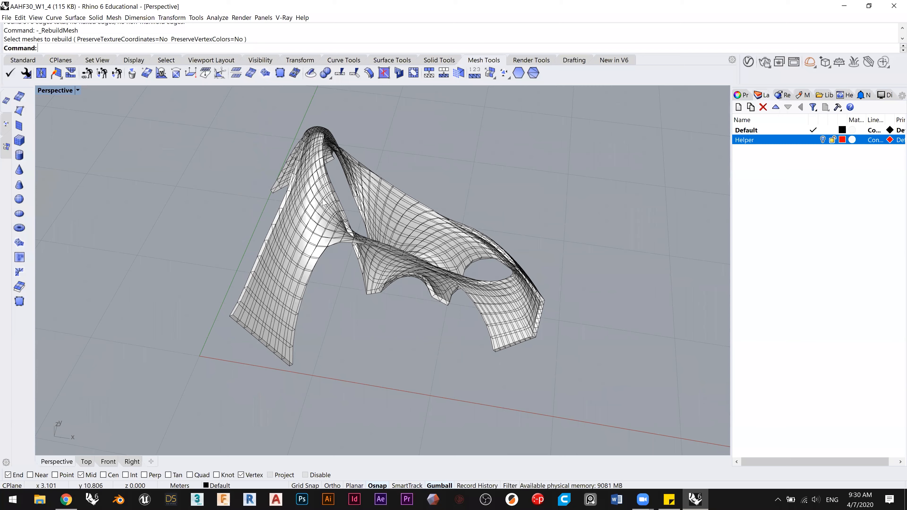
Step: Open Grasshopper and turn off the preview of all existing components in the definition
text(Grasshopper)
key(Return)
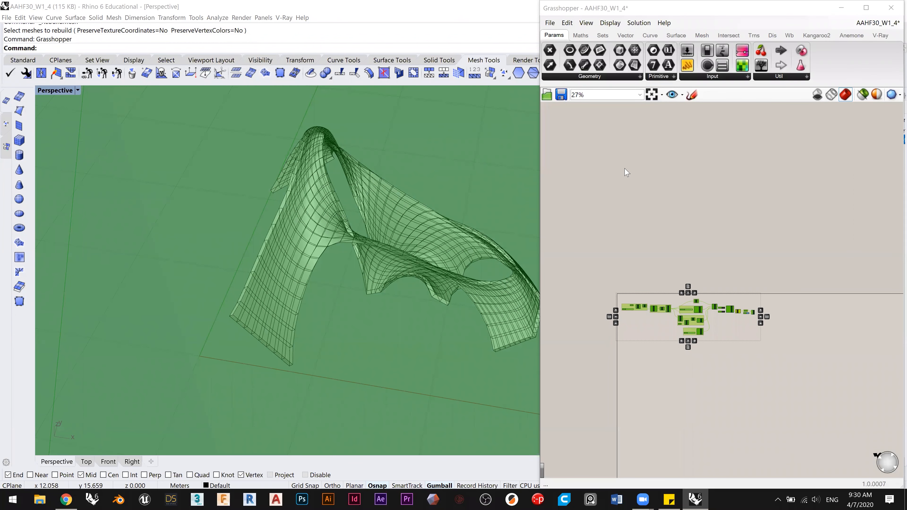
drag(803, 377, 595, 278)
middle_click(634, 281)
click(668, 247)
click(706, 264)
Step: Add a Mesh parameter on an empty area of the canvas and reference the thickened shell mesh in it
scroll(671, 263, up, 8)
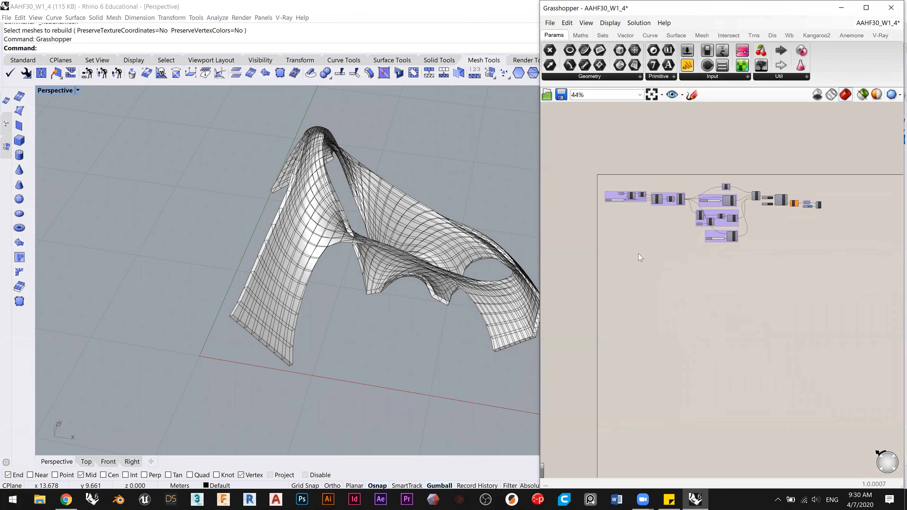
double_click(668, 268)
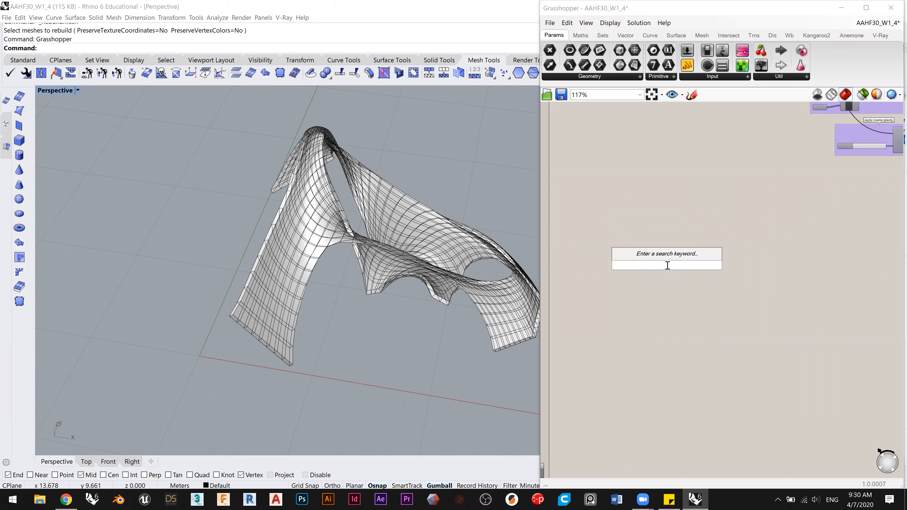
text(mesh)
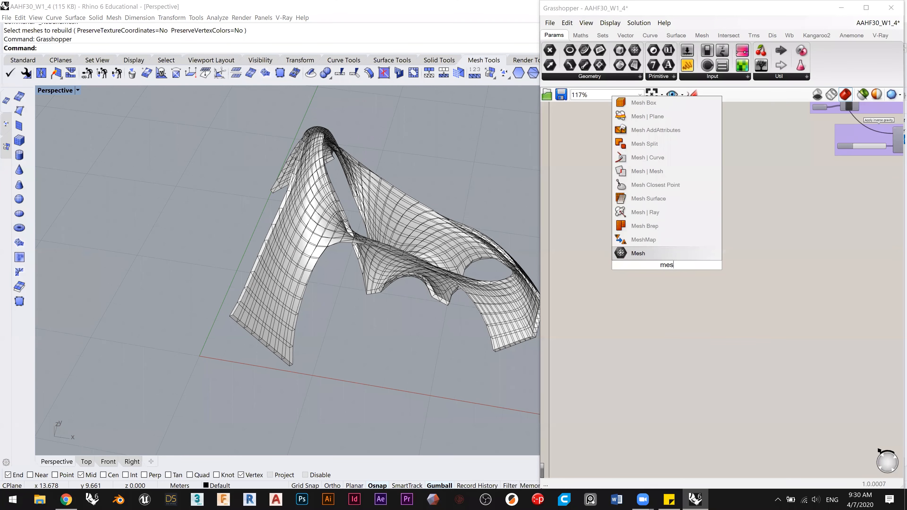
click(664, 254)
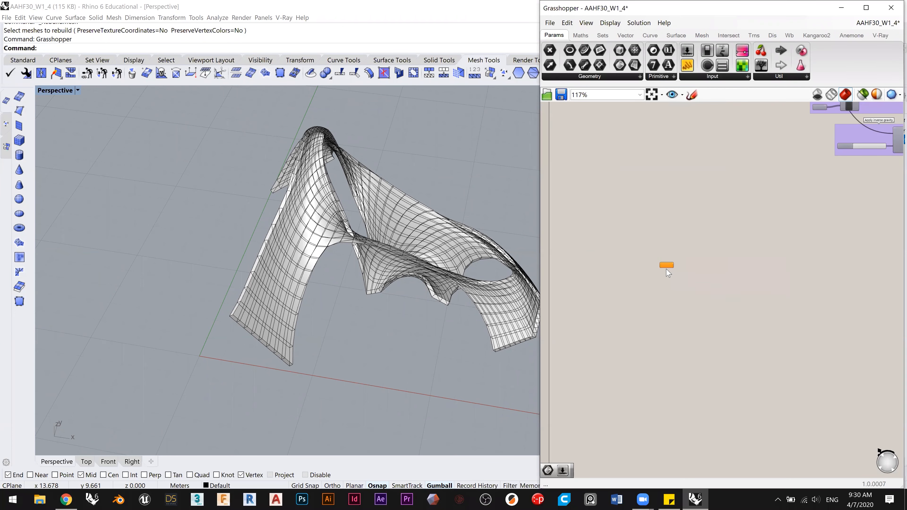
scroll(665, 259, up, 6)
right_click(670, 258)
click(706, 368)
click(457, 214)
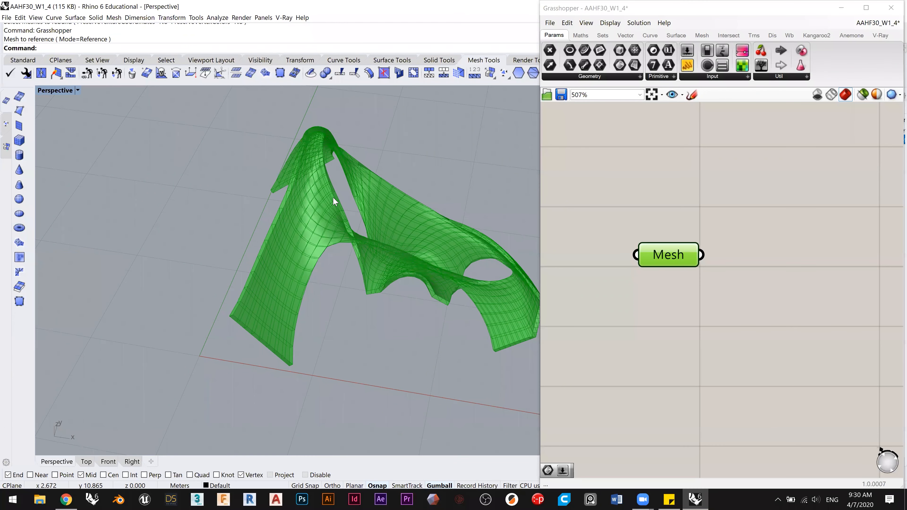
scroll(734, 265, down, 4)
double_click(720, 285)
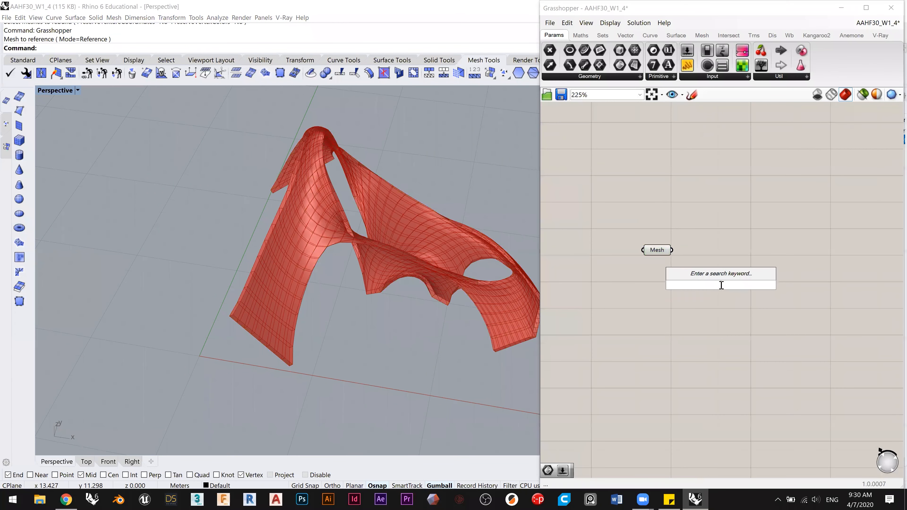
text(decon)
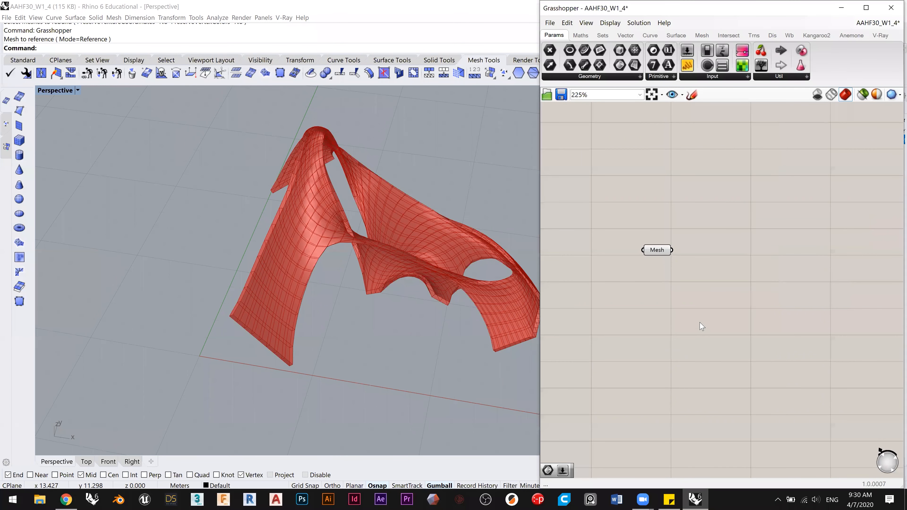
Step: Add a Combine&Clean component beside the Mesh parameter and connect the referenced mesh to its input
scroll(733, 282, up, 3)
double_click(731, 279)
text(cle)
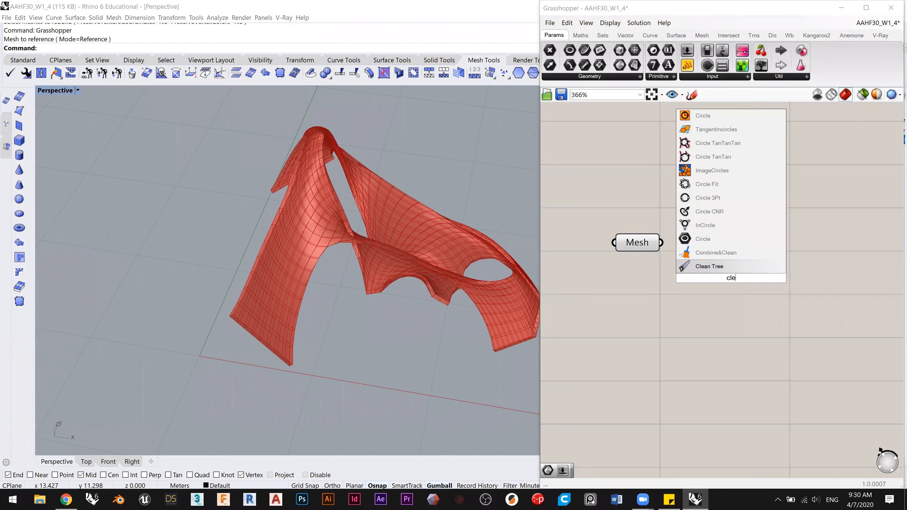
click(716, 252)
drag(660, 243, 686, 253)
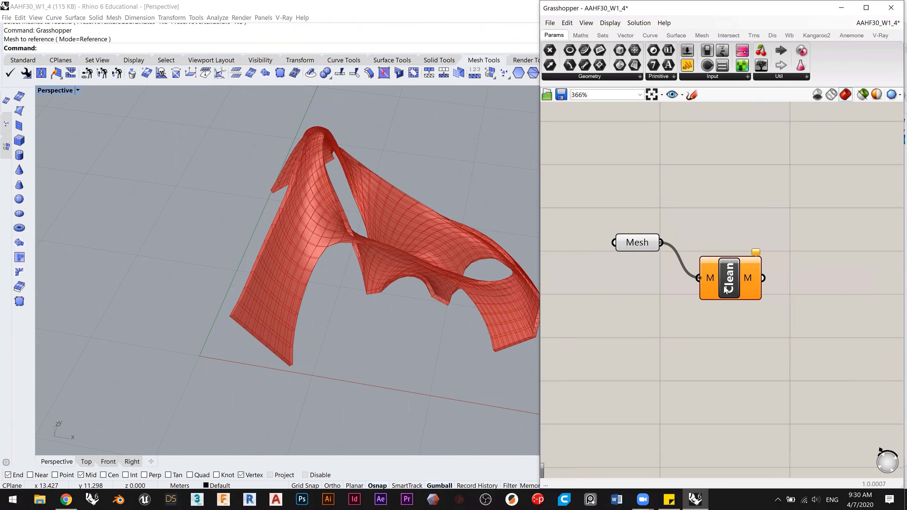
Step: Bake the cleaned mesh from the Combine&Clean component into the Rhino model
right_click(713, 248)
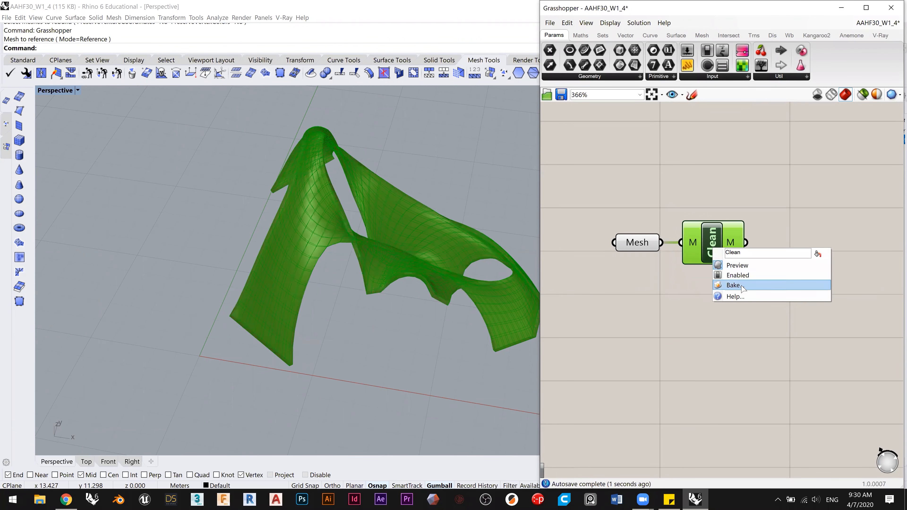
click(728, 288)
click(719, 207)
click(750, 384)
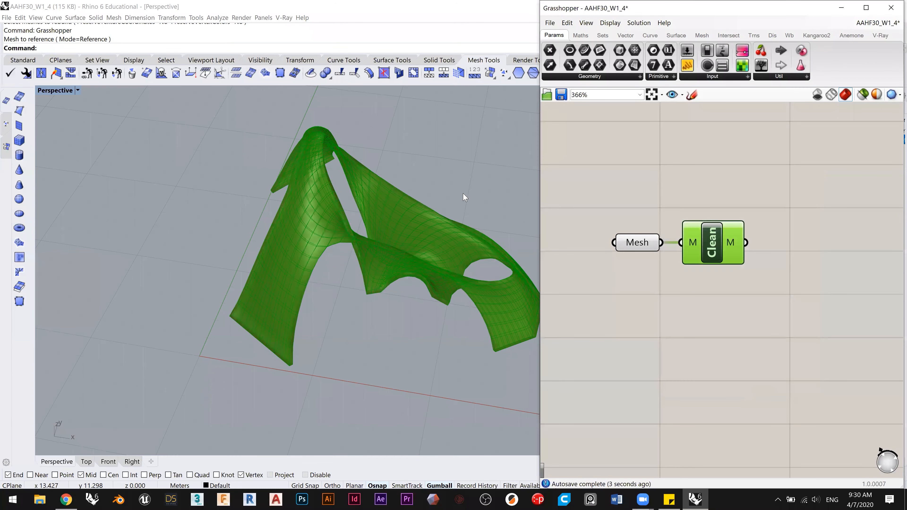
Step: Move the referenced shell mesh away from its baked clean copy and inspect the baked mesh up close
click(430, 222)
click(448, 244)
right_drag(448, 244, 429, 213)
scroll(429, 211, down, 5)
drag(443, 207, 503, 171)
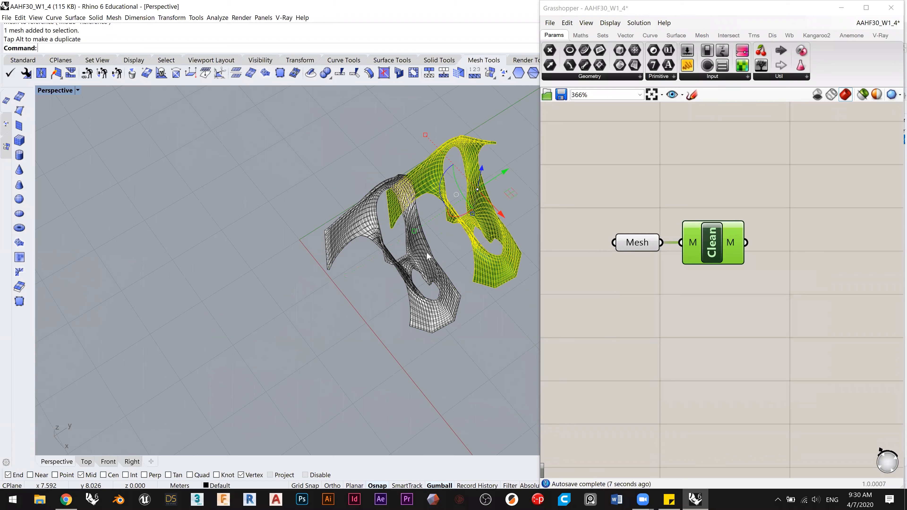
scroll(435, 241, up, 4)
right_drag(435, 241, 429, 212)
drag(454, 166, 510, 134)
click(386, 257)
right_drag(386, 256, 398, 238)
scroll(323, 249, up, 4)
right_drag(323, 249, 268, 217)
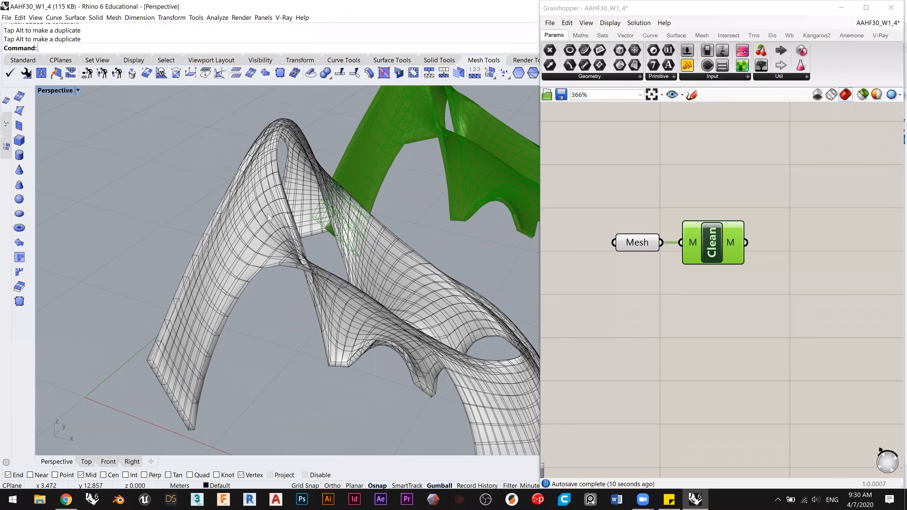
scroll(268, 217, up, 4)
scroll(371, 208, down, 7)
Step: Undo the mesh moves and the bake, and delete the Combine&Clean component from the canvas
key(ctrl+z)
key(ctrl+z)
key(ctrl+z)
click(433, 174)
right_drag(432, 182, 364, 240)
click(364, 240)
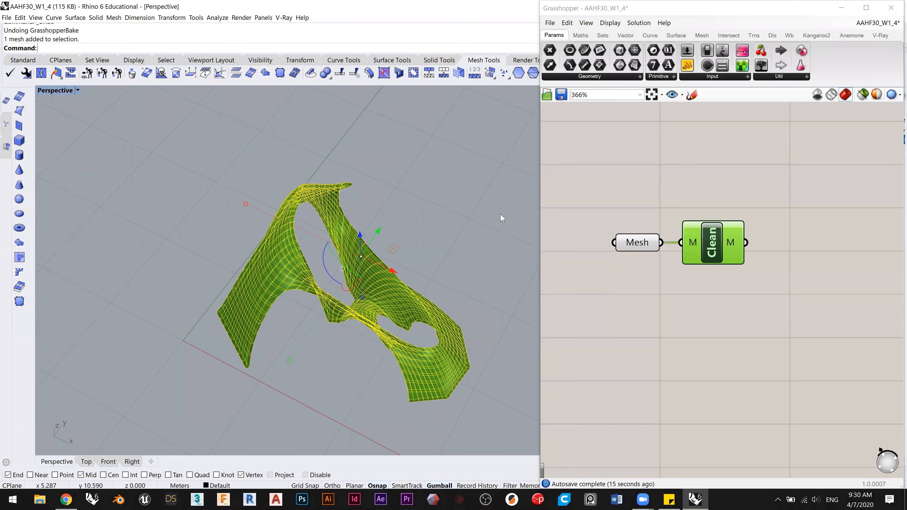
right_drag(693, 259, 675, 239)
key(Delete)
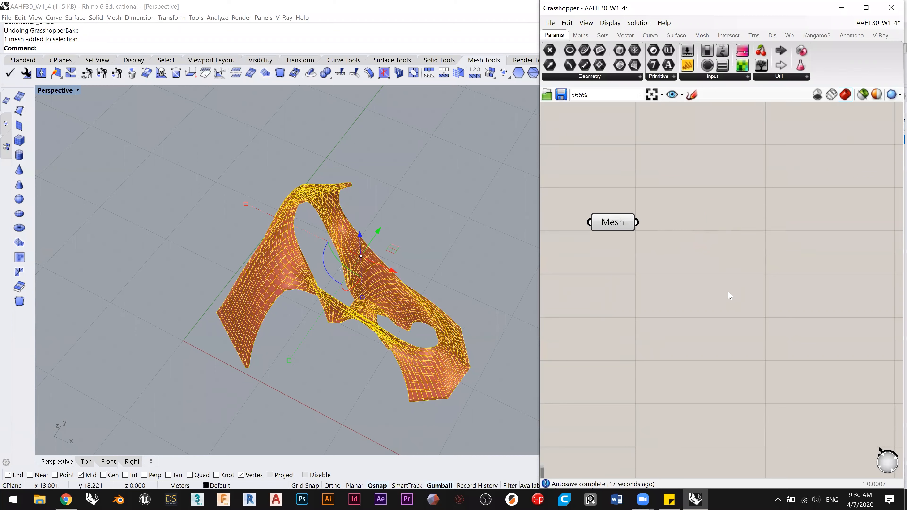
Step: Add a Deconstruct Mesh component and connect the referenced Mesh parameter to its input
double_click(717, 290)
text(dec)
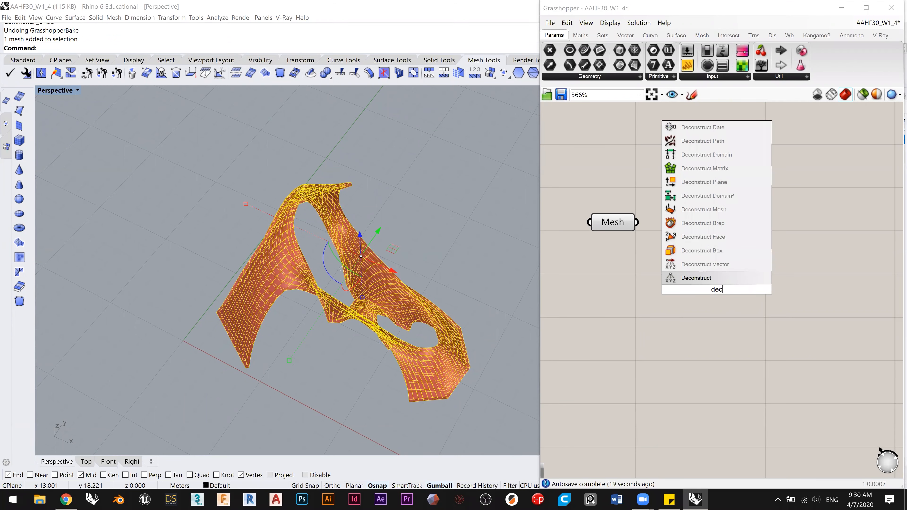
click(725, 210)
drag(637, 222, 693, 236)
right_drag(805, 258, 756, 271)
click(756, 271)
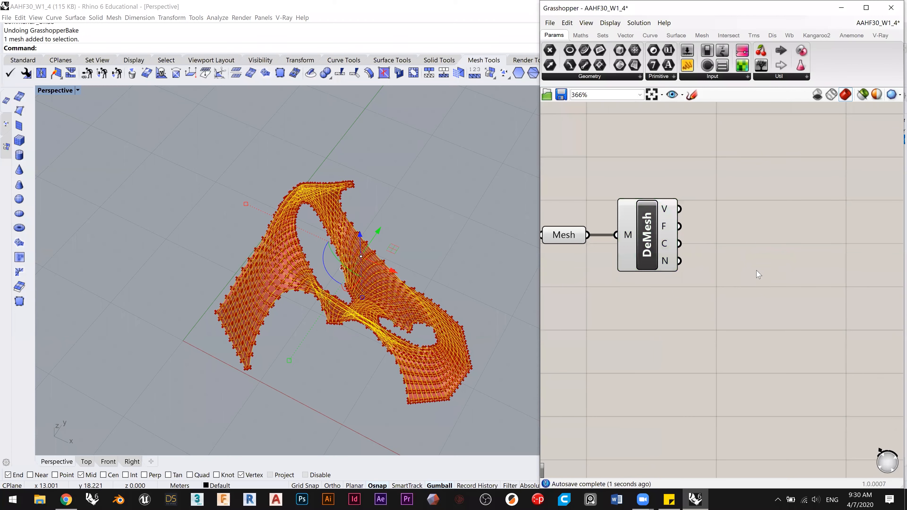
Step: Add a Construct Mesh component and feed it the vertices and faces of the deconstructed mesh
double_click(758, 274)
text(cons)
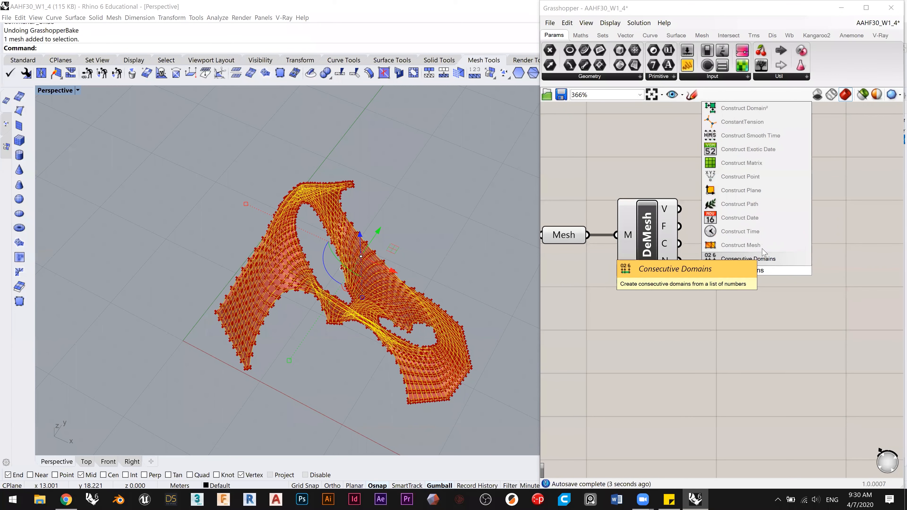
click(740, 246)
drag(679, 208, 724, 250)
drag(679, 226, 716, 237)
Step: Bake the reconstructed mesh and move the referenced mesh aside to inspect the baked copy
right_click(724, 234)
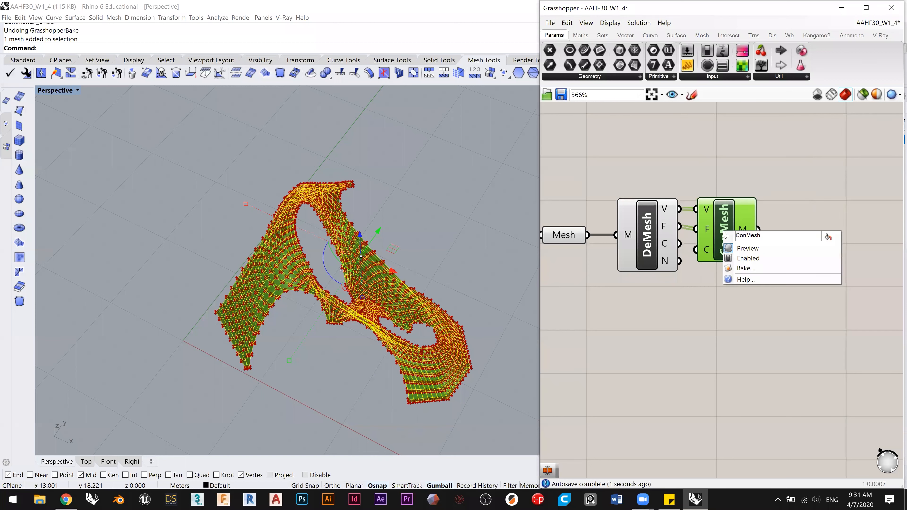
click(743, 268)
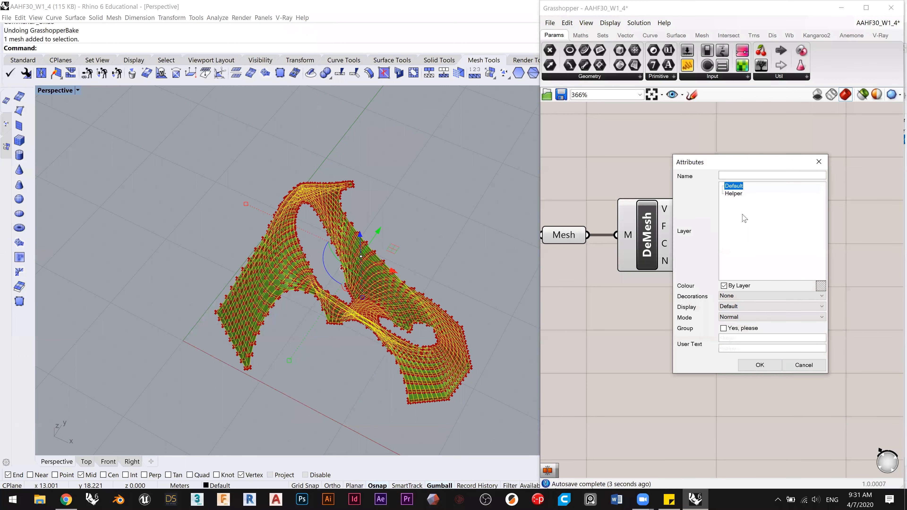
click(760, 365)
drag(463, 143, 470, 133)
click(436, 250)
scroll(293, 256, up, 2)
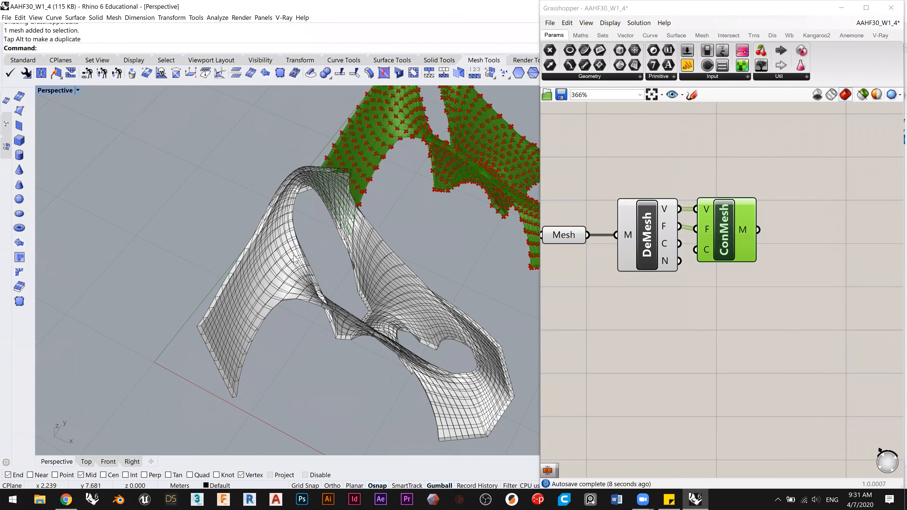
Step: Undo the mesh move and the bake of the reconstructed mesh
key(ctrl+z)
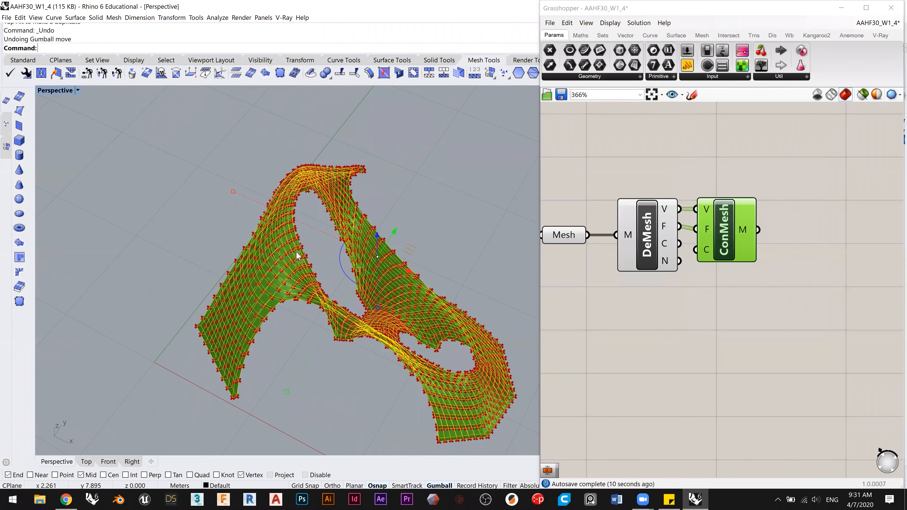
key(ctrl+z)
drag(764, 305, 658, 192)
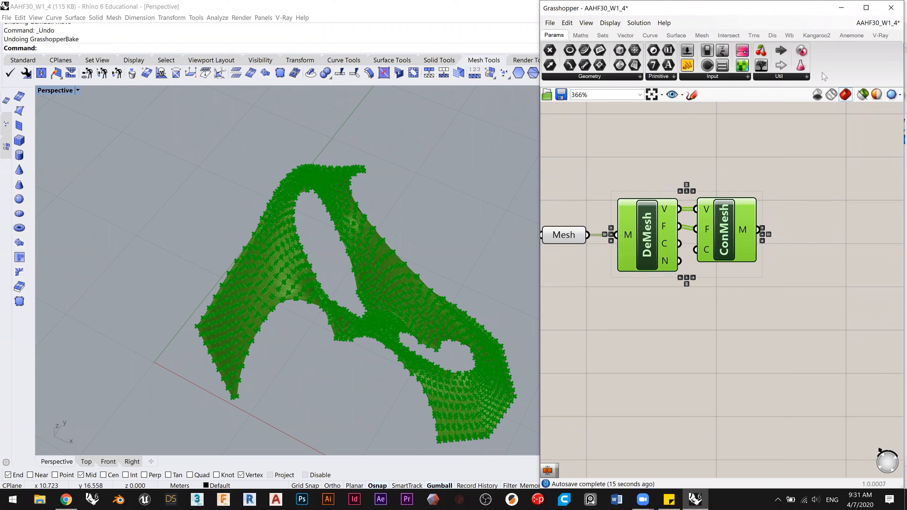
Step: Add a Weaverbird Catmull-Clark subdivision component and connect the reconstructed mesh to its mesh input
click(788, 35)
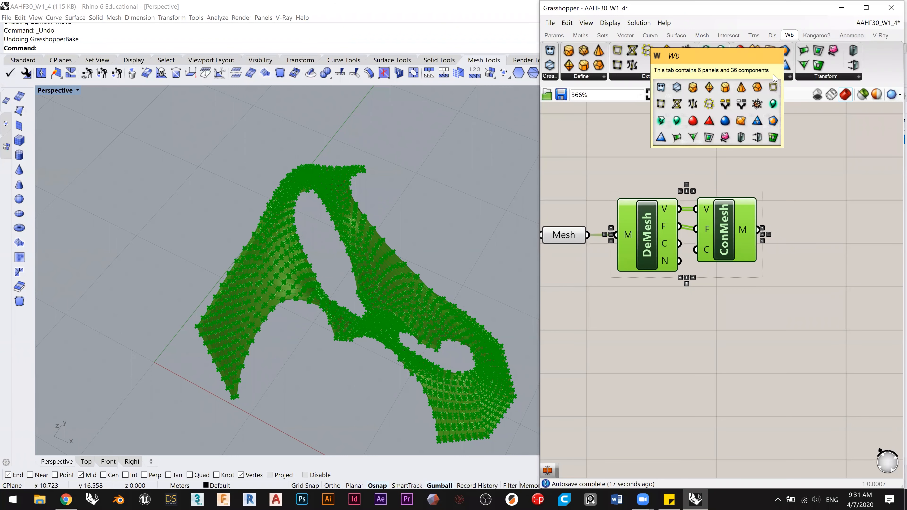
click(753, 76)
click(756, 97)
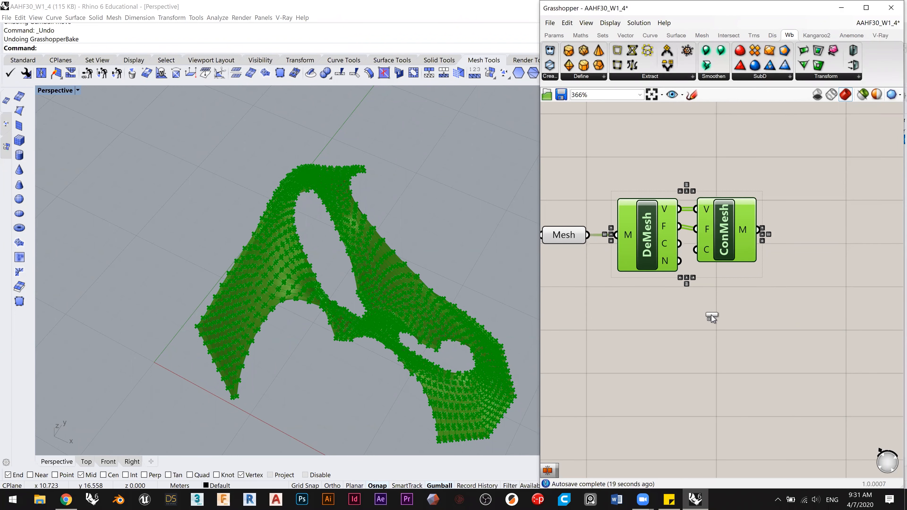
click(710, 315)
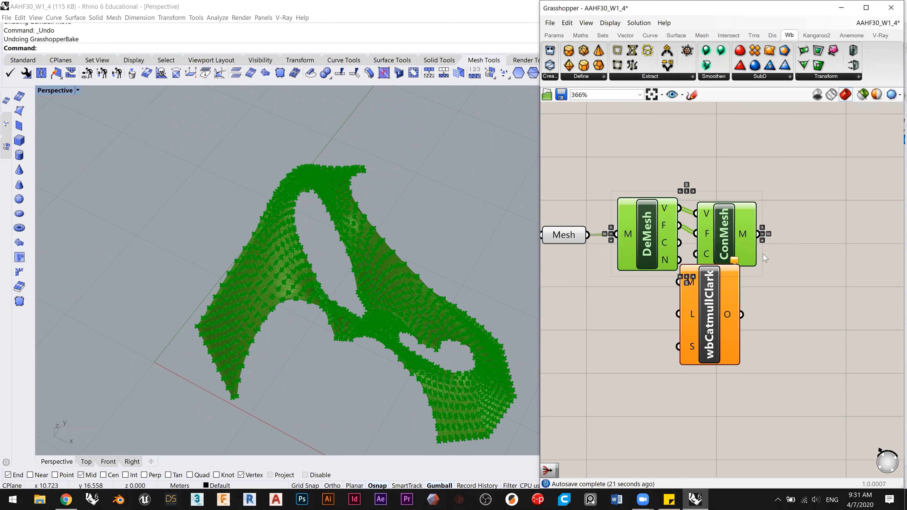
click(795, 321)
right_drag(795, 321, 737, 309)
drag(662, 301, 775, 325)
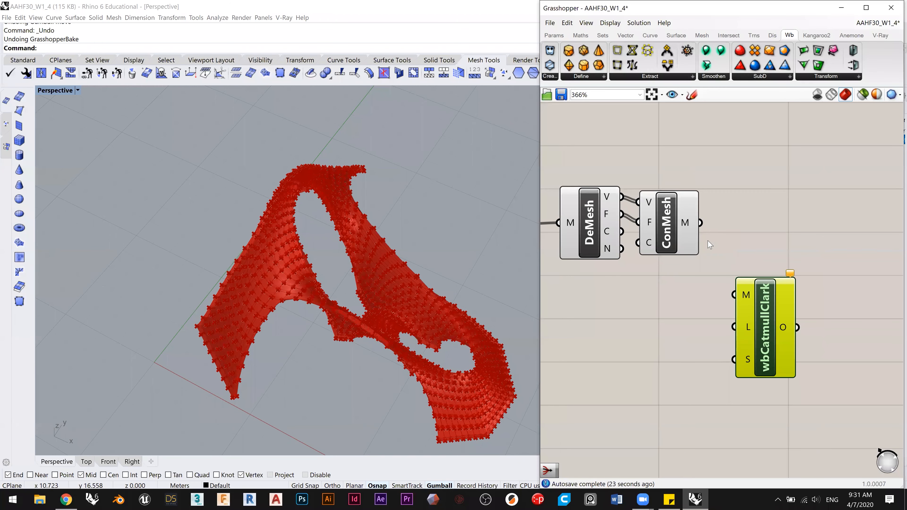
drag(722, 282, 733, 294)
Step: Turn off the preview of the Deconstruct Mesh and Construct Mesh components
right_drag(714, 305, 778, 303)
drag(729, 309, 575, 177)
scroll(599, 177, up, 1)
middle_click(599, 178)
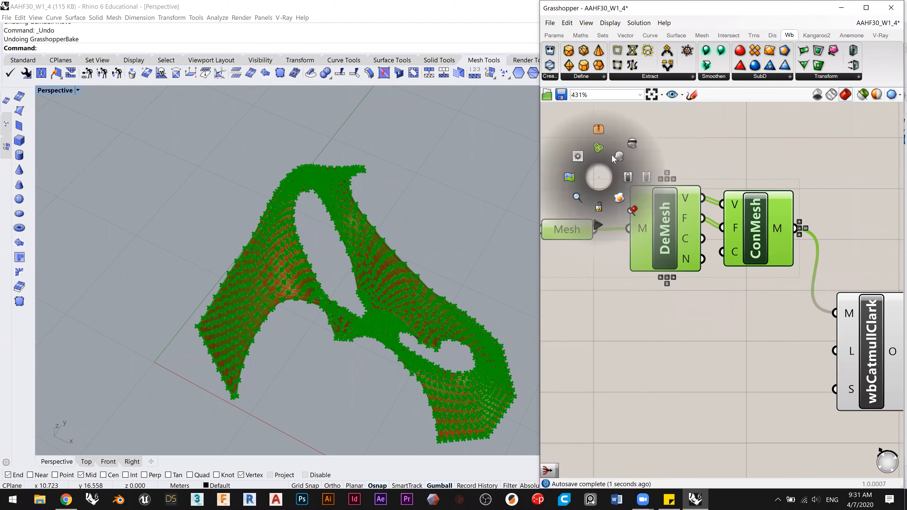
click(632, 143)
click(664, 152)
Step: Bake the subdivided mesh from the Catmull-Clark component into the Rhino model
right_drag(711, 292, 610, 196)
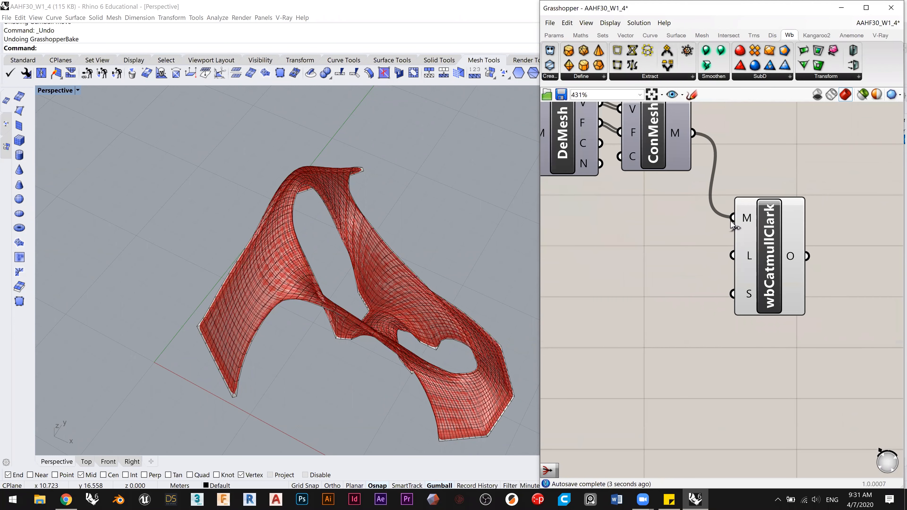
scroll(748, 218, up, 2)
click(798, 275)
right_click(811, 272)
click(818, 288)
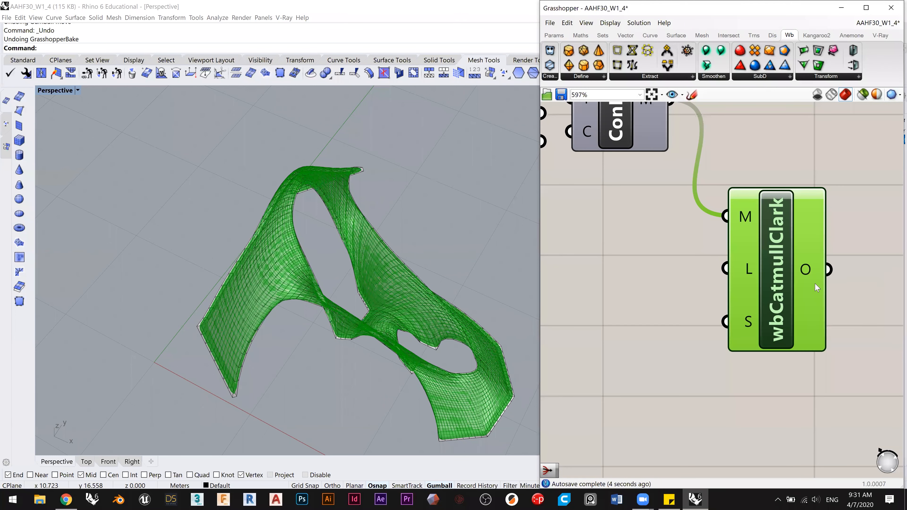
click(800, 207)
click(826, 385)
Step: Move the baked subdivided mesh away from the original shell and inspect its smoothed edges
click(434, 321)
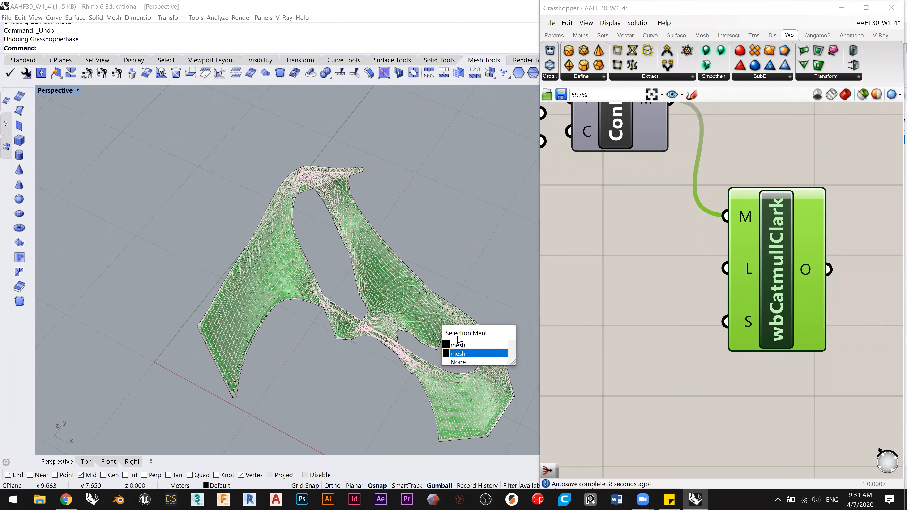
click(461, 353)
scroll(407, 251, down, 5)
drag(407, 251, 471, 153)
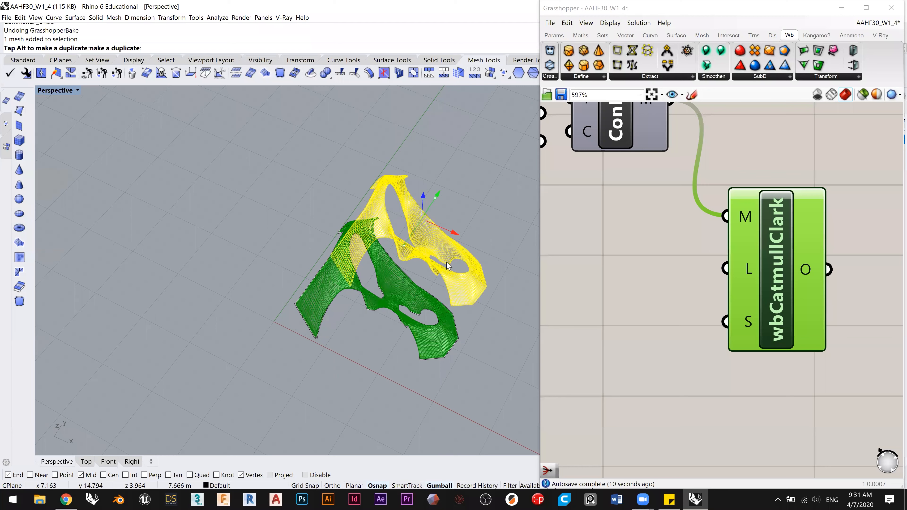
key(Escape)
scroll(335, 198, up, 10)
mouse_move(335, 197)
right_down()
mouse_move(314, 177)
mouse_move(371, 179)
right_up()
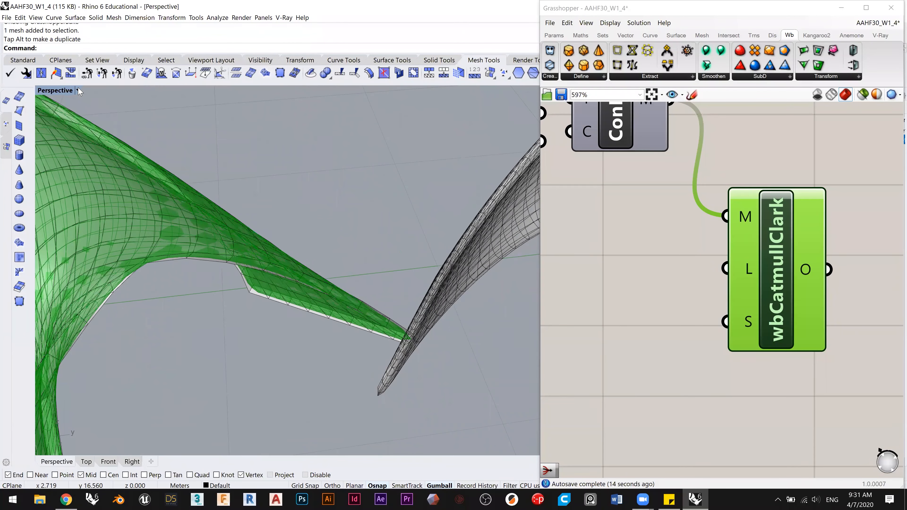
click(57, 94)
click(370, 169)
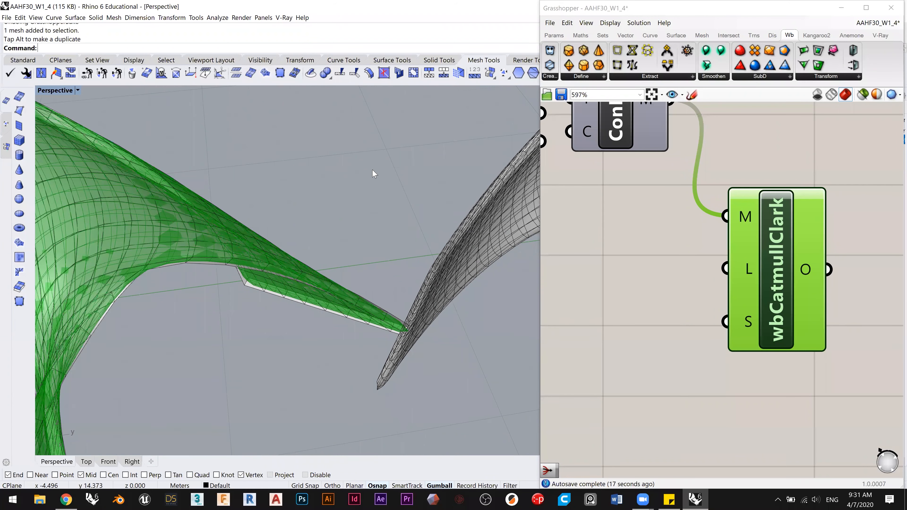
scroll(461, 222, down, 8)
right_drag(332, 191, 420, 225)
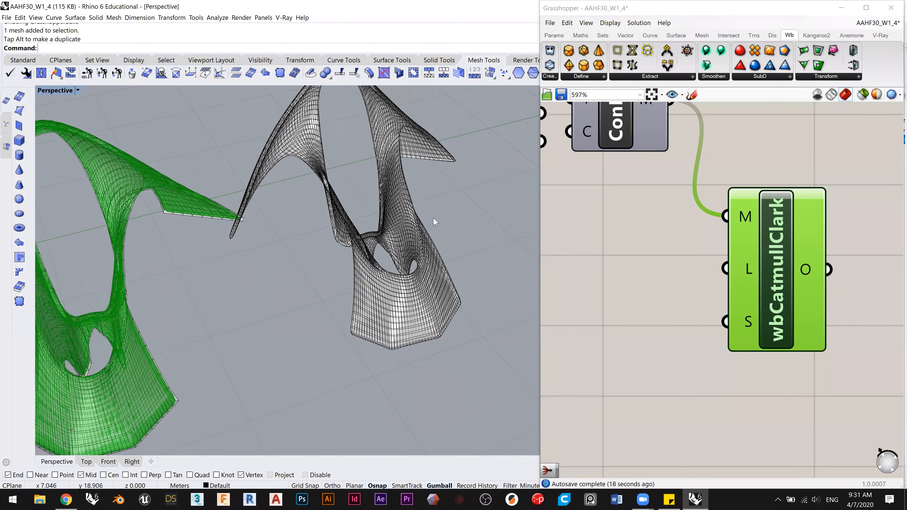
Step: Flip the normals of the baked subdivided mesh and check its shading from all around
scroll(427, 235, up, 8)
right_drag(414, 270, 413, 242)
click(413, 242)
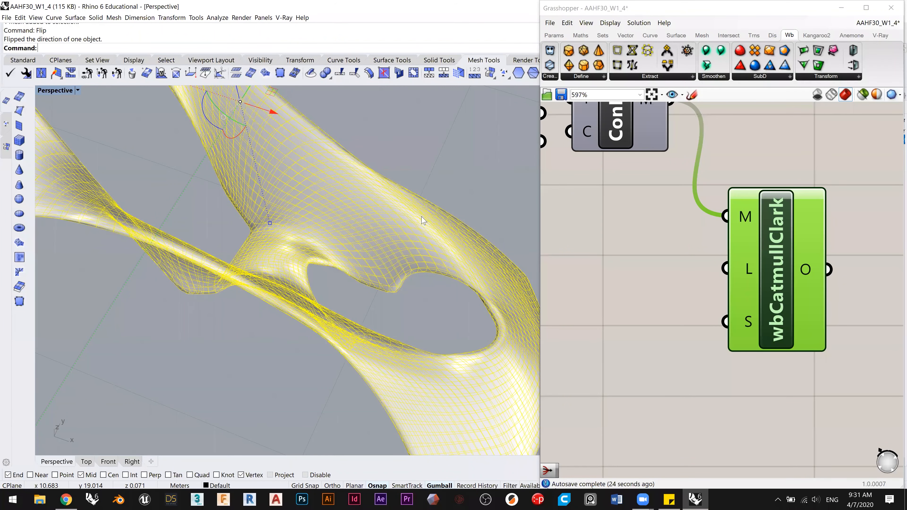
key(Escape)
scroll(422, 220, down, 8)
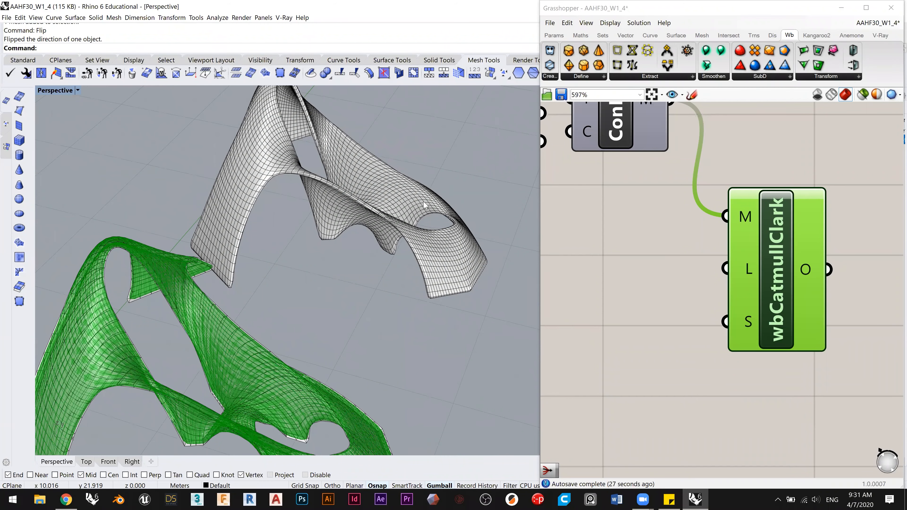
right_drag(447, 187, 411, 243)
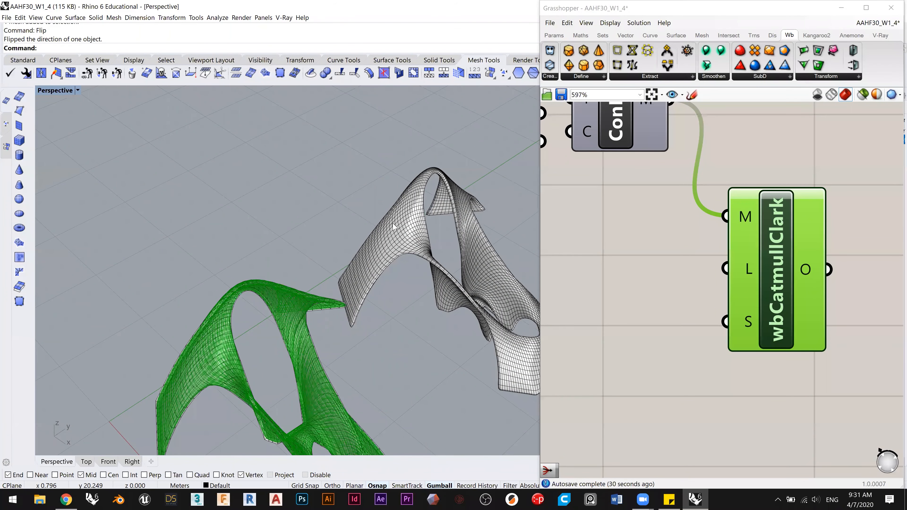
Step: Turn off the preview of the Deconstruct Mesh, Construct Mesh and Catmull-Clark components and put the Grasshopper window away
scroll(647, 250, down, 5)
drag(732, 310, 577, 159)
middle_click(578, 159)
click(612, 125)
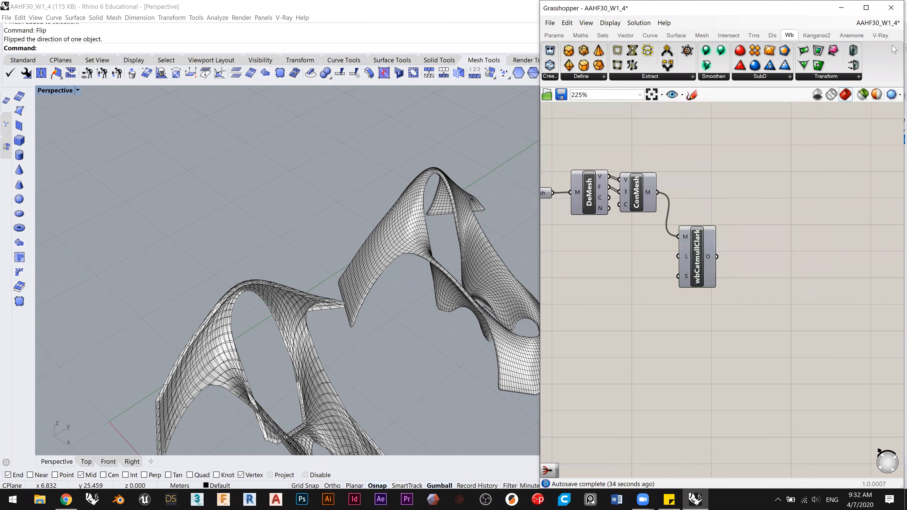
click(890, 7)
Step: Flip the normals of the original thickened shell mesh so its faces point the right way
shift+right_drag(435, 245, 528, 169)
right_drag(461, 228, 388, 251)
scroll(432, 214, up, 5)
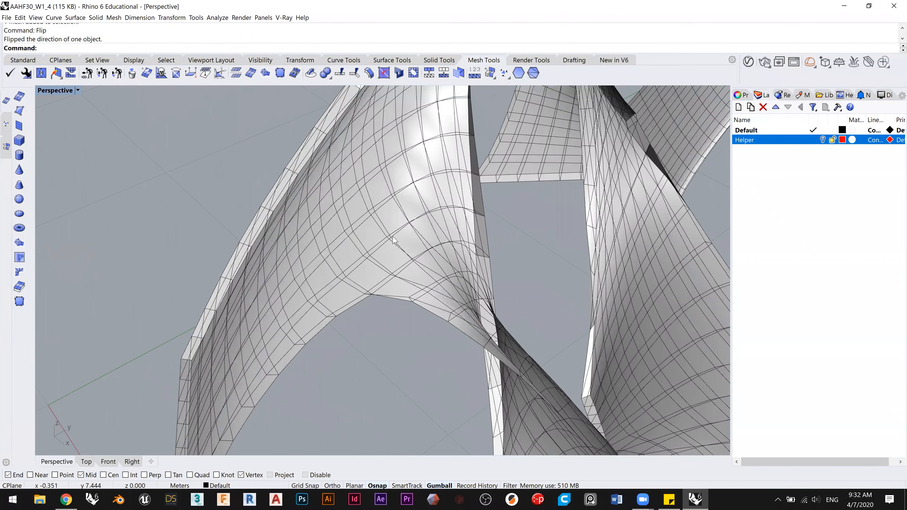
scroll(422, 211, up, 2)
scroll(420, 210, down, 6)
right_drag(464, 211, 479, 219)
scroll(418, 175, up, 4)
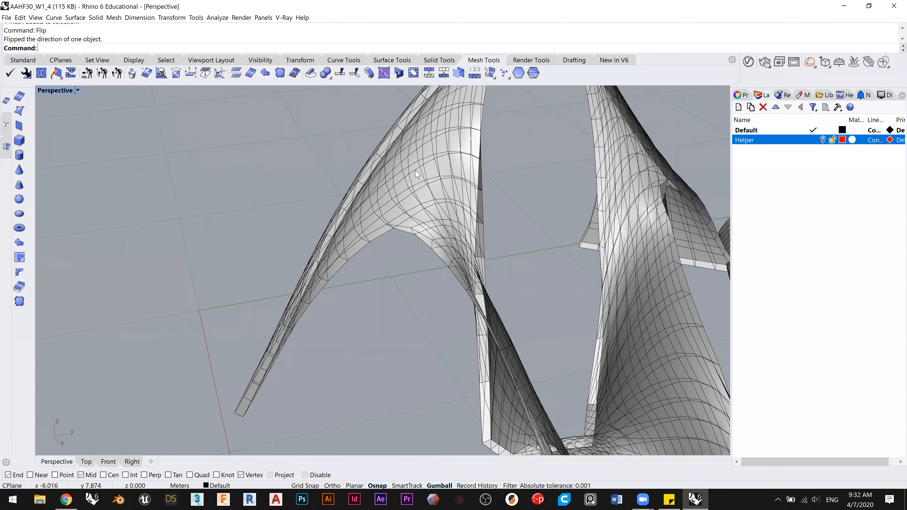
click(416, 174)
text(Flip)
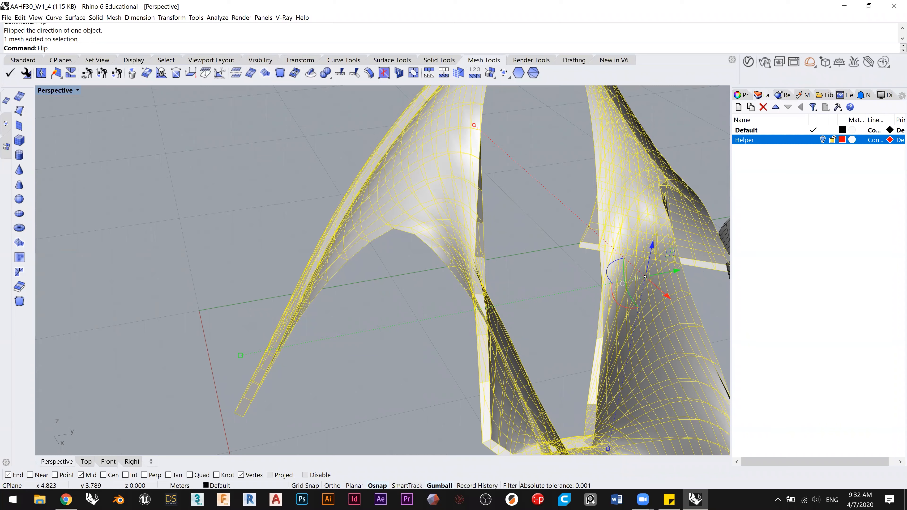
key(Return)
key(Escape)
right_drag(377, 167, 519, 230)
mouse_move(493, 254)
right_down()
mouse_move(469, 269)
mouse_move(484, 254)
right_up()
scroll(459, 241, down, 7)
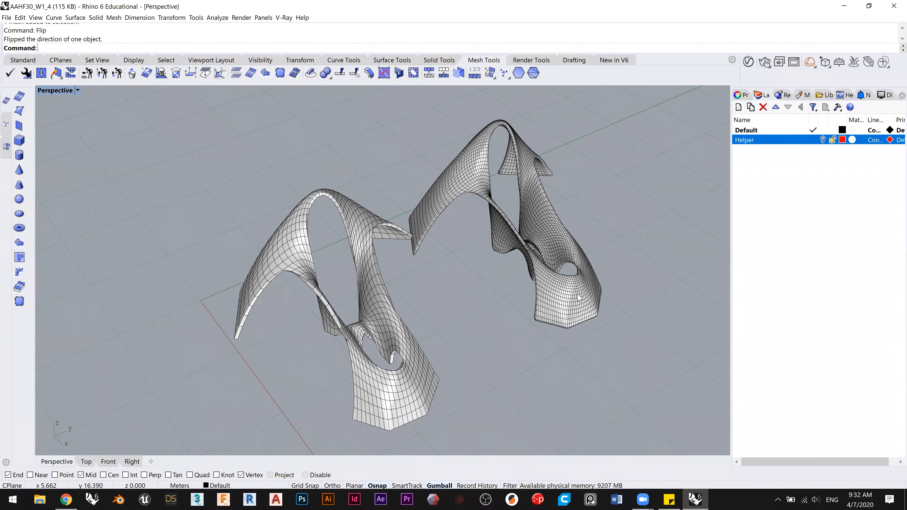
Step: Compare the mesh density and edges of the subdivided copy with the original shell
click(481, 198)
click(472, 243)
click(479, 197)
click(472, 260)
click(477, 197)
click(451, 251)
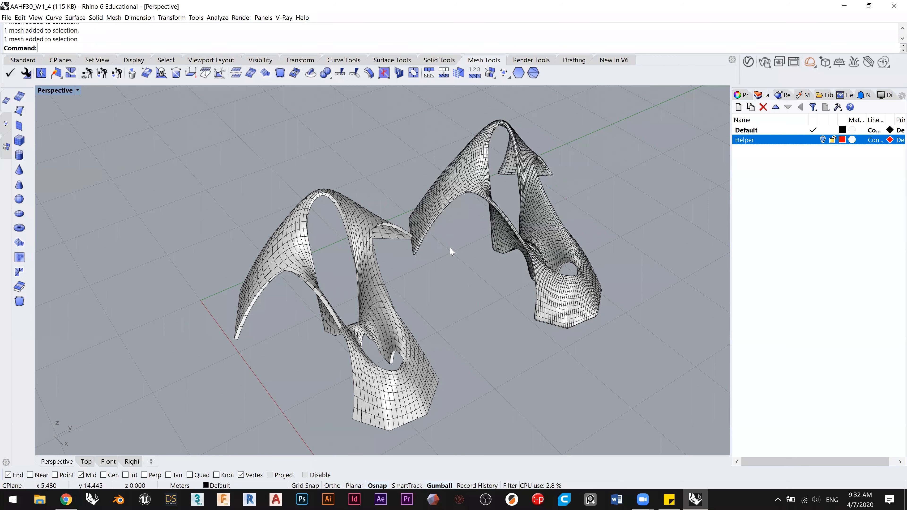
scroll(449, 204, up, 3)
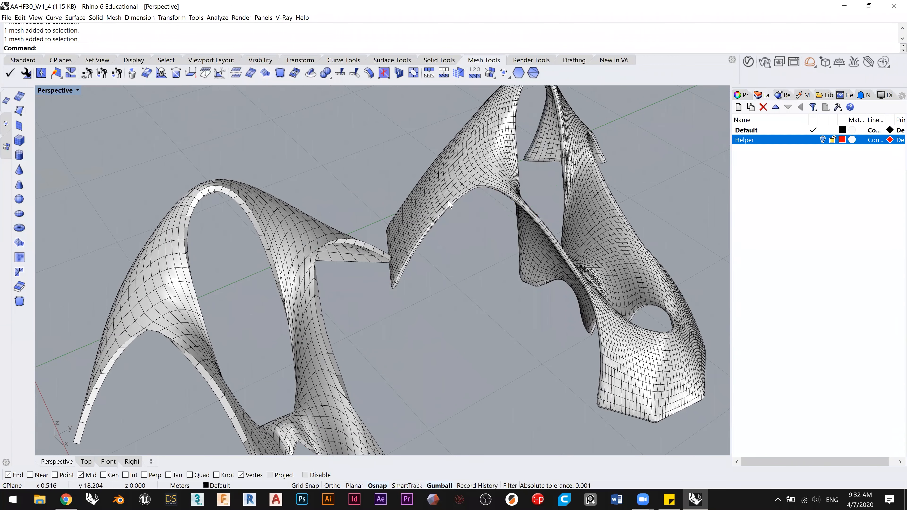
Step: Delete the original unsubdivided shell mesh from the model
scroll(420, 218, down, 5)
click(346, 234)
key(Delete)
Step: Move the remaining subdivided mesh back towards the world origin, where the original shell stood
click(454, 195)
drag(553, 189, 399, 247)
click(445, 273)
right_drag(447, 273, 390, 236)
scroll(471, 245, up, 4)
scroll(410, 238, up, 3)
scroll(443, 237, down, 6)
scroll(437, 246, up, 2)
Step: Export the subdivided mesh to the Desktop as an OBJ file named my_form
click(440, 248)
text(Export)
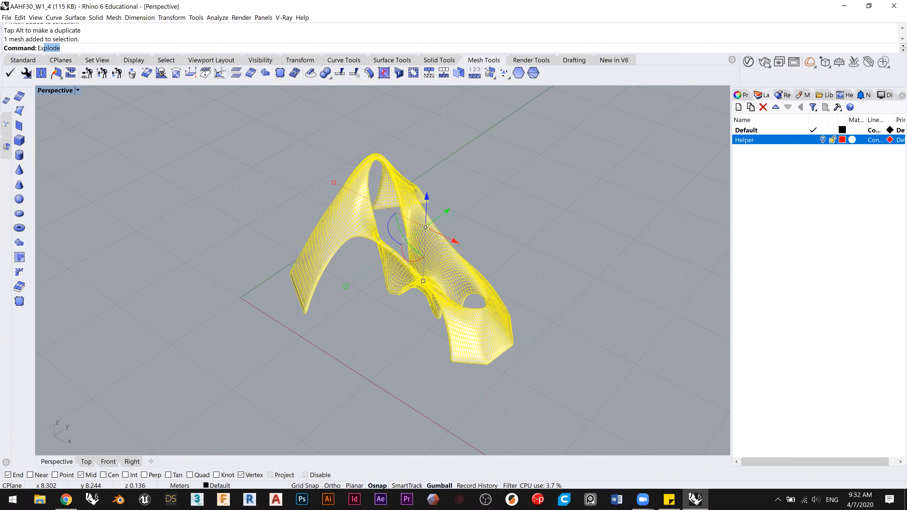
key(Return)
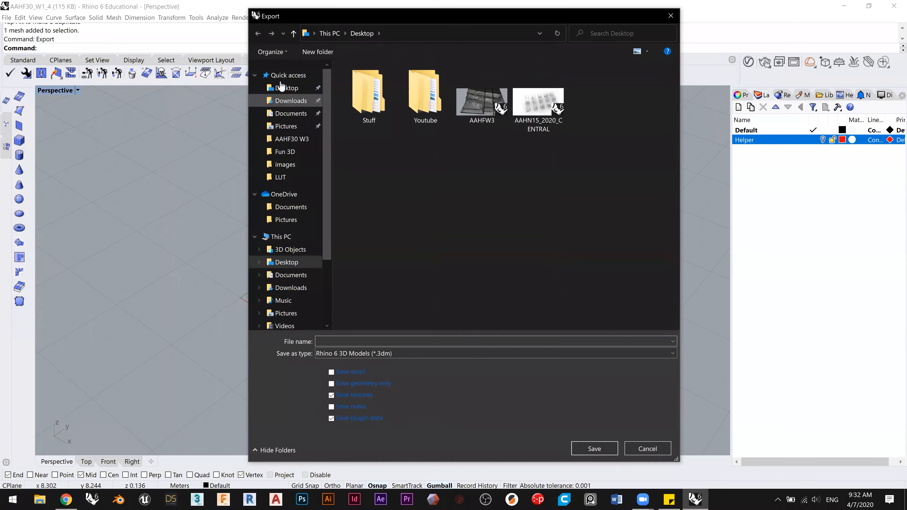
click(384, 354)
click(392, 309)
click(350, 342)
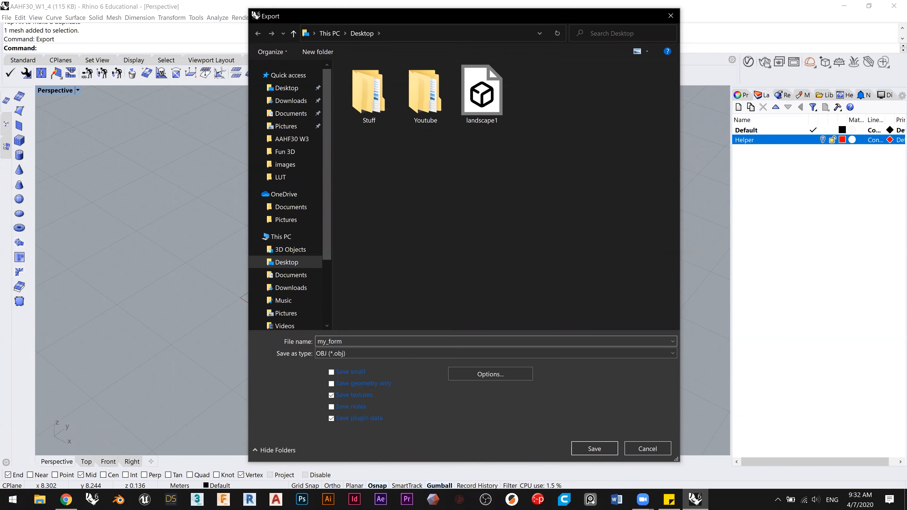
click(582, 446)
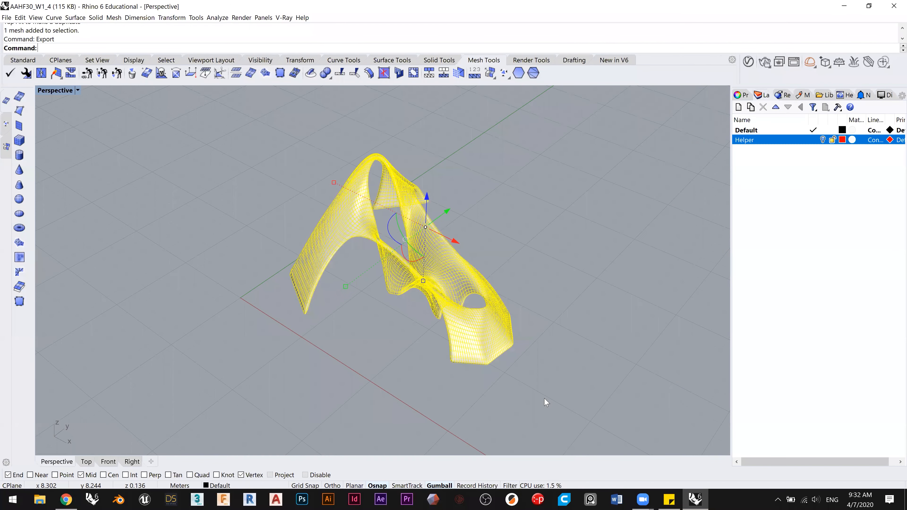
click(363, 290)
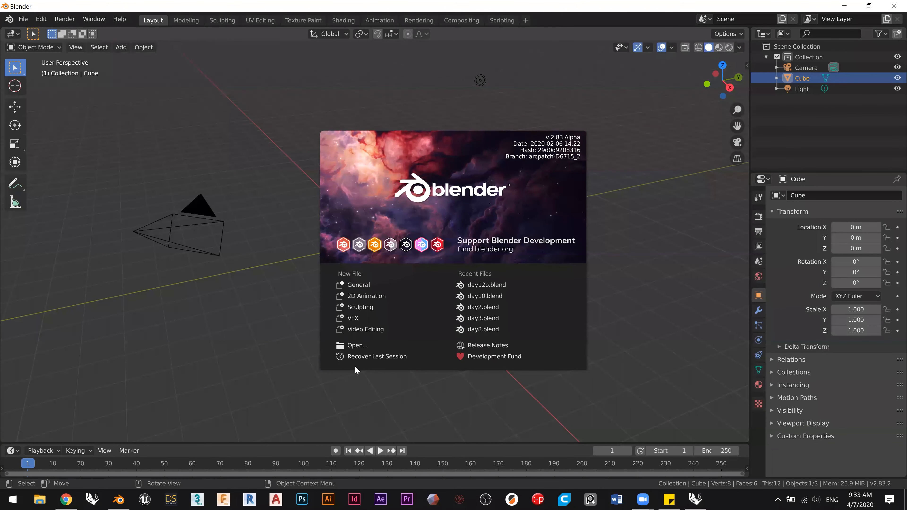
Step: Switch to Blender, dismiss the splash screen, and place the 3D cursor beside the default cube
click(261, 174)
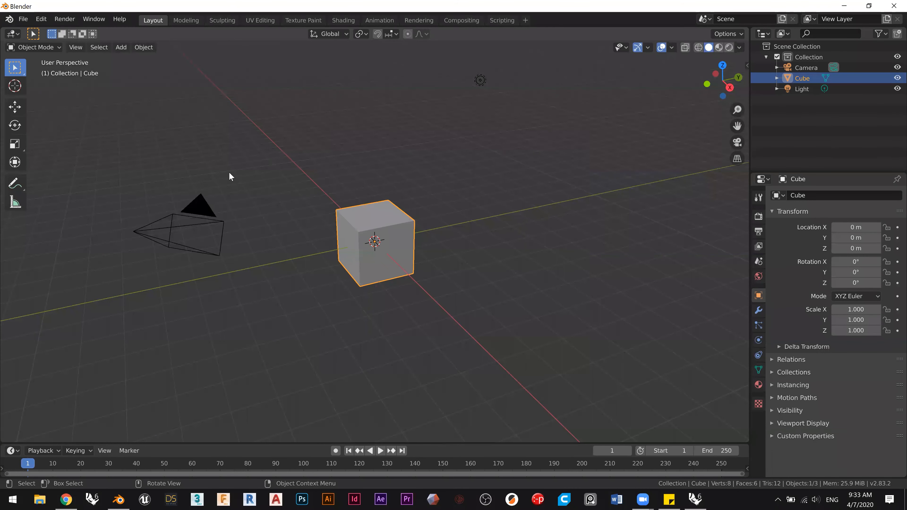
click(535, 220)
scroll(534, 220, down, 3)
shift+right_drag(534, 220, 461, 235)
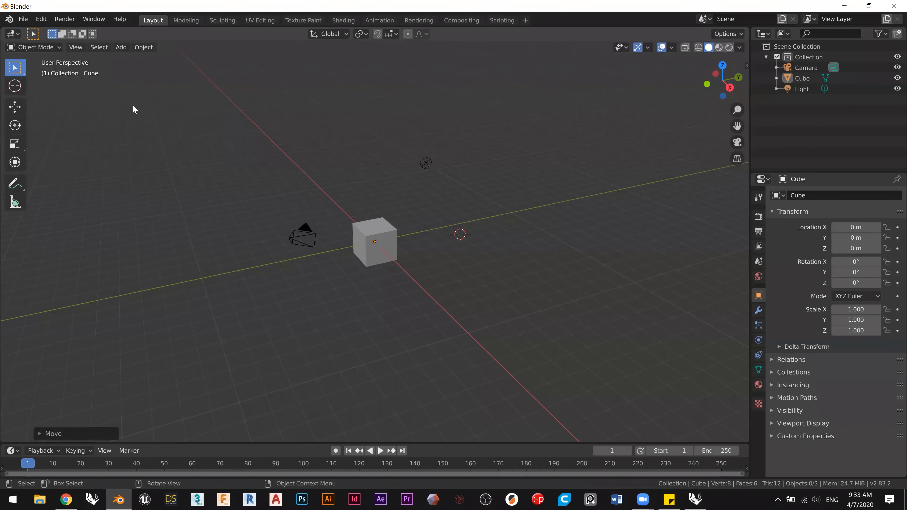
Step: Reposition the 3D cursor at the centre of the default cube using the Cursor tool
drag(459, 235, 411, 225)
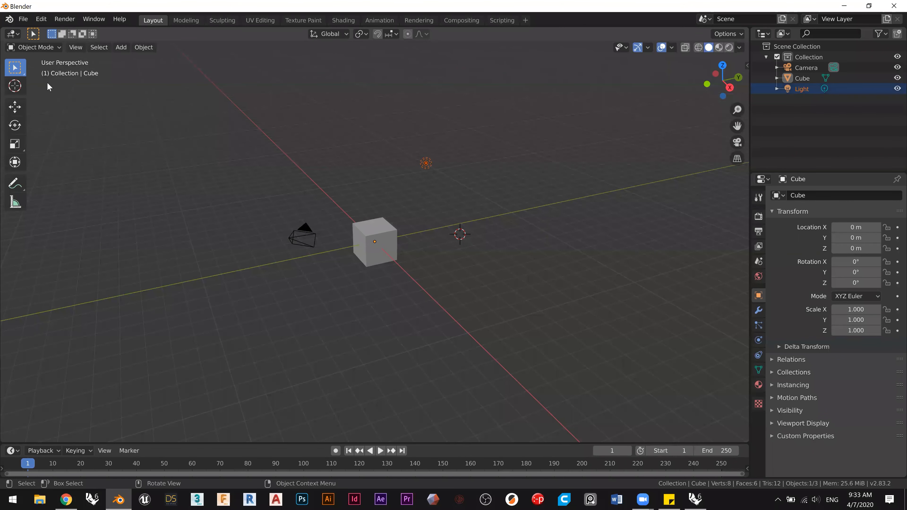
click(11, 86)
click(374, 242)
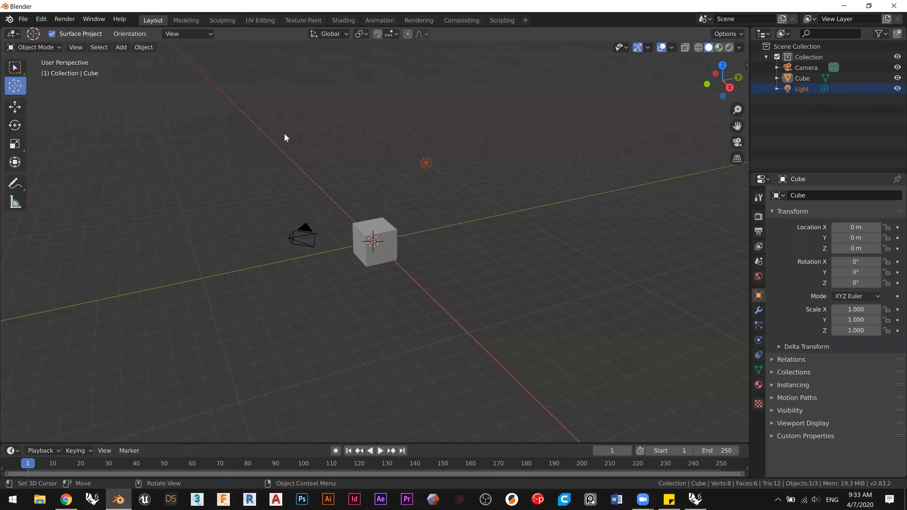
Step: Return to the Select Box tool and delete the default camera, cube and light
click(15, 68)
click(457, 253)
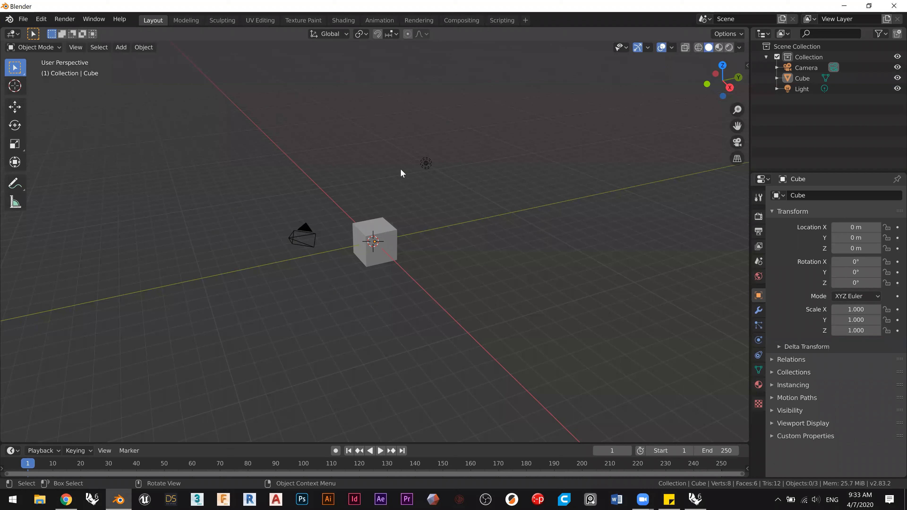
key(a)
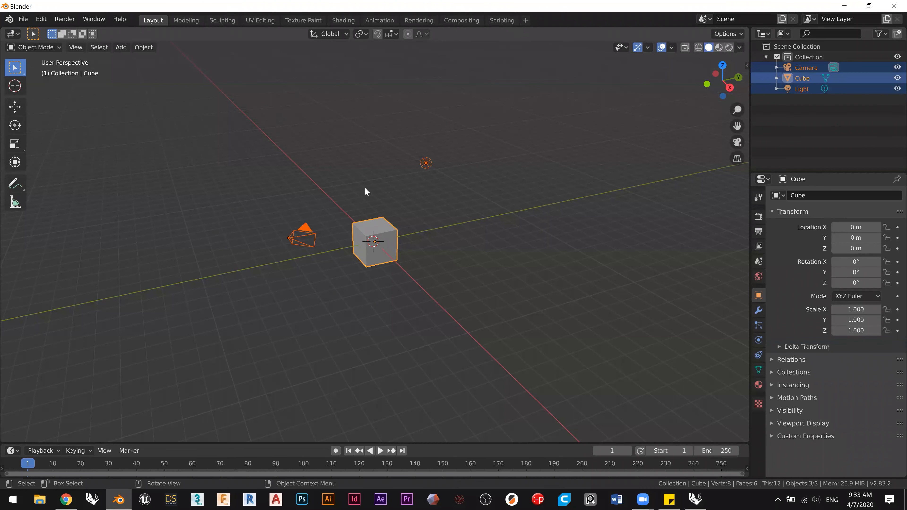
key(Delete)
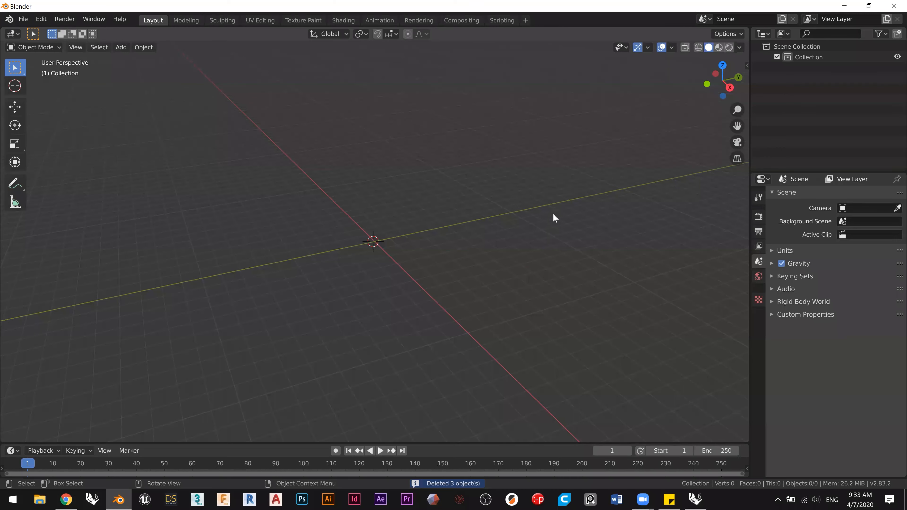
Step: Import landscape1.obj from the Desktop with -X Forward and Z Up, and view the whole terrain
click(23, 19)
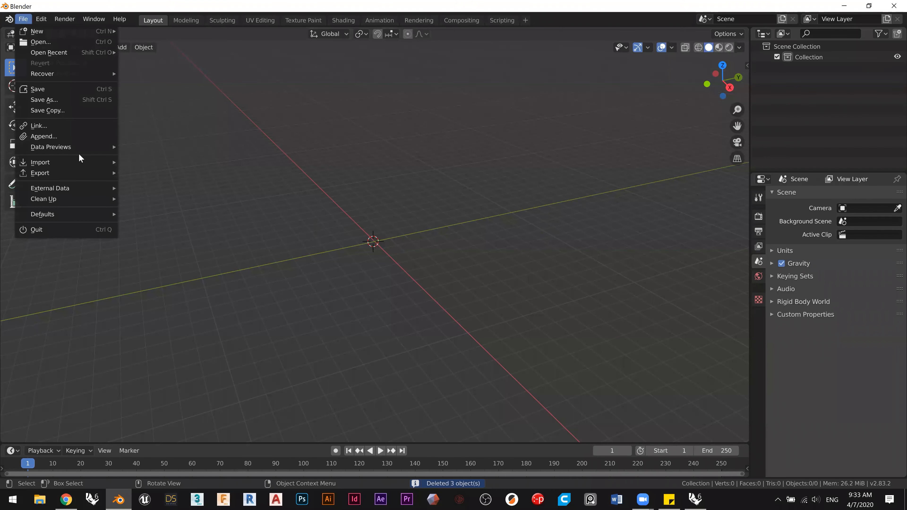
mouse_move(81, 162)
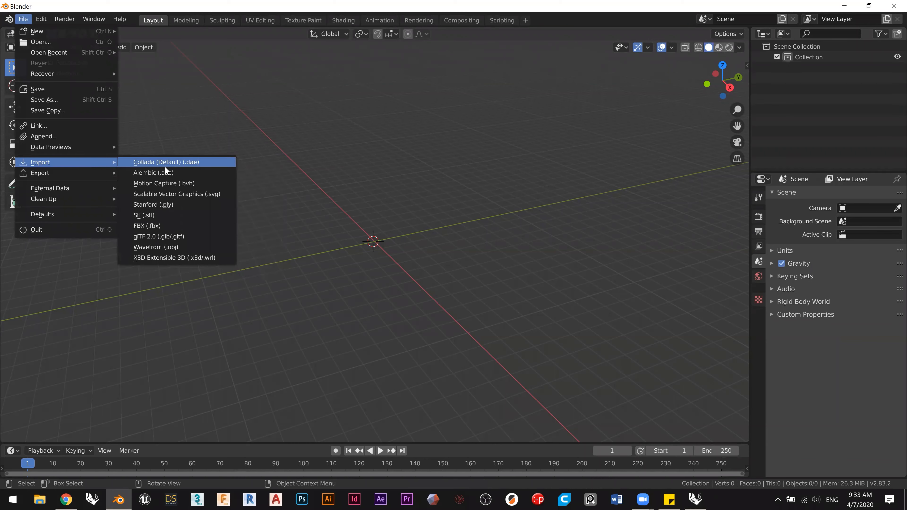
click(176, 246)
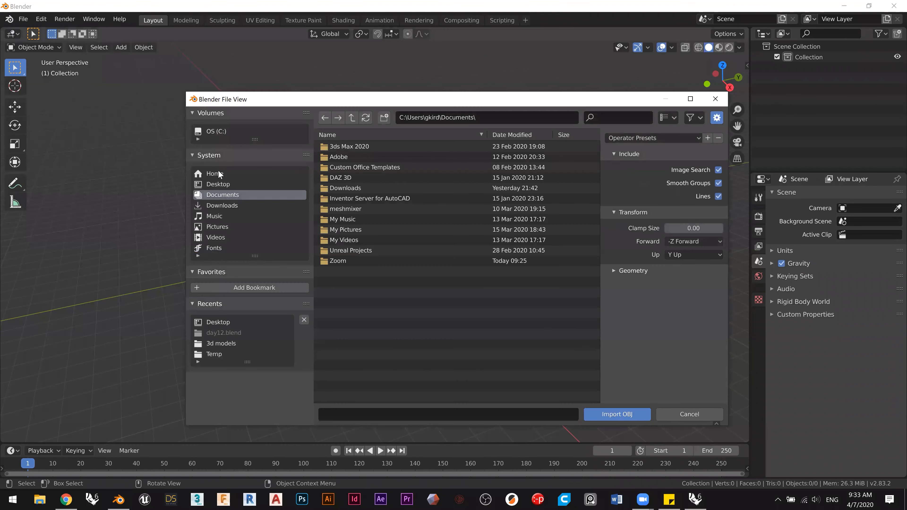
click(211, 183)
click(354, 168)
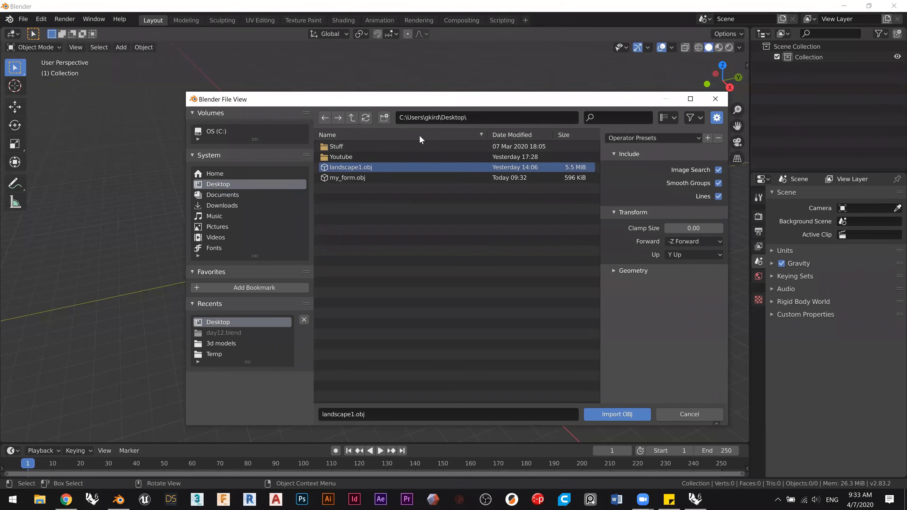
drag(438, 94, 284, 68)
click(537, 231)
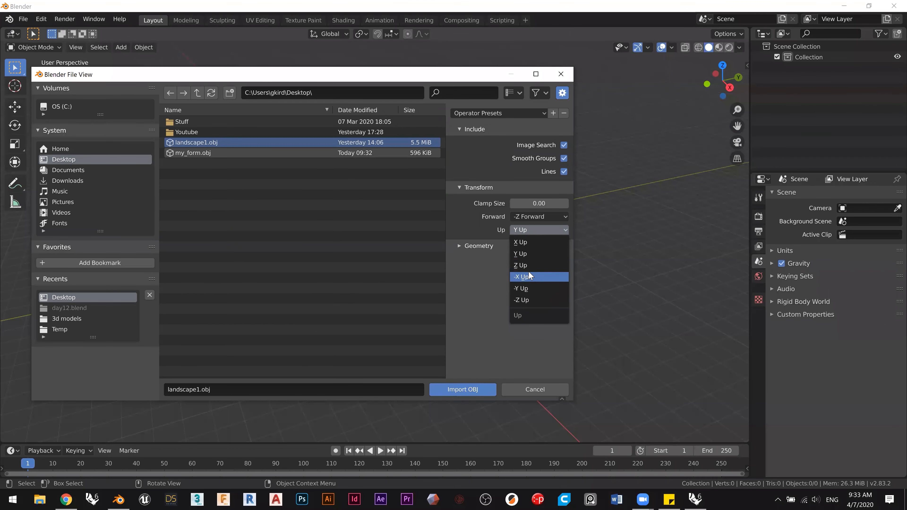
click(524, 265)
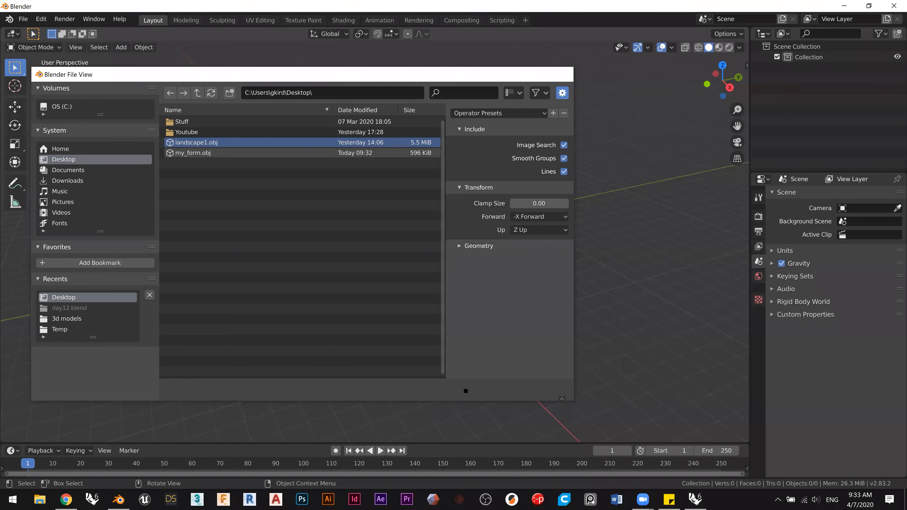
click(463, 390)
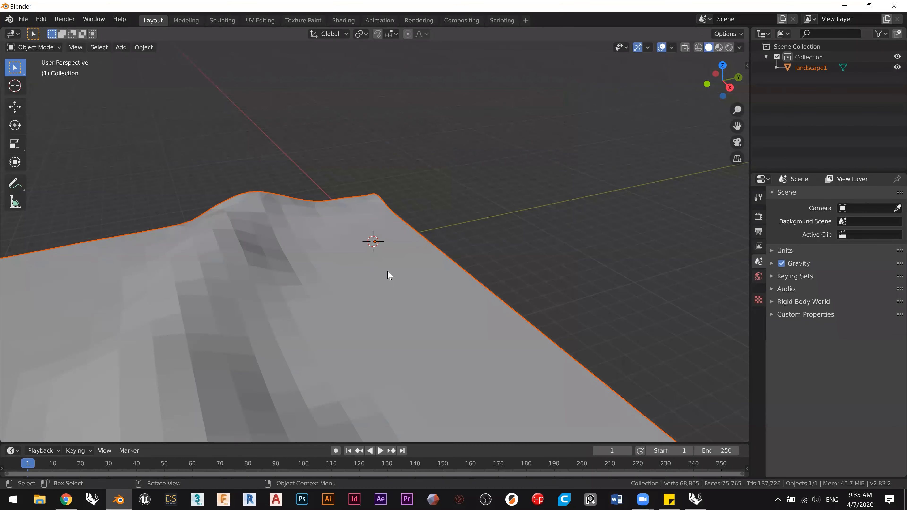
middle_drag(288, 245, 308, 300)
click(295, 324)
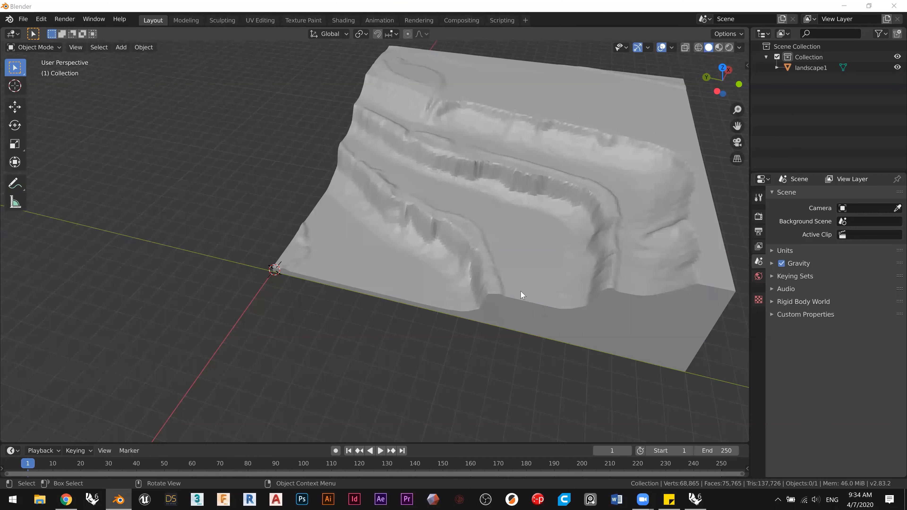
Step: Import the Wavefront file my_form.obj from the Desktop with -X Forward and Z Up
click(23, 20)
click(22, 22)
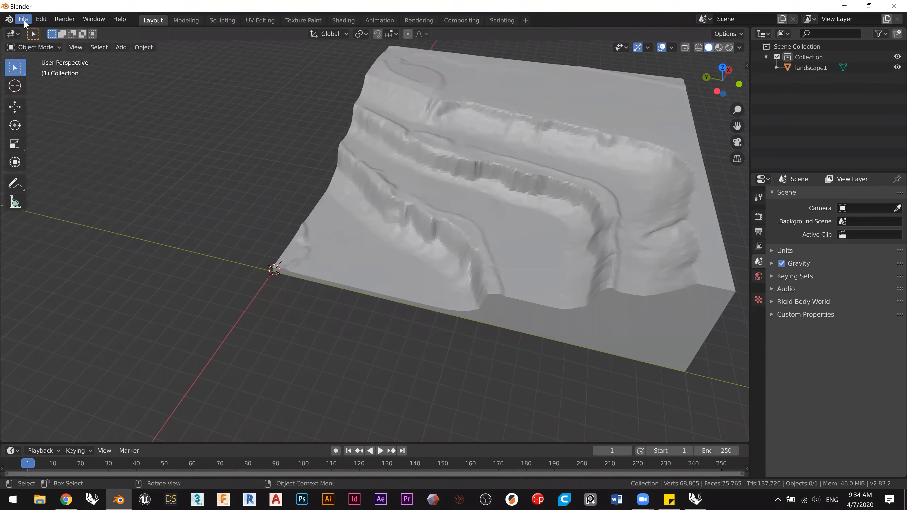
click(24, 21)
mouse_move(52, 161)
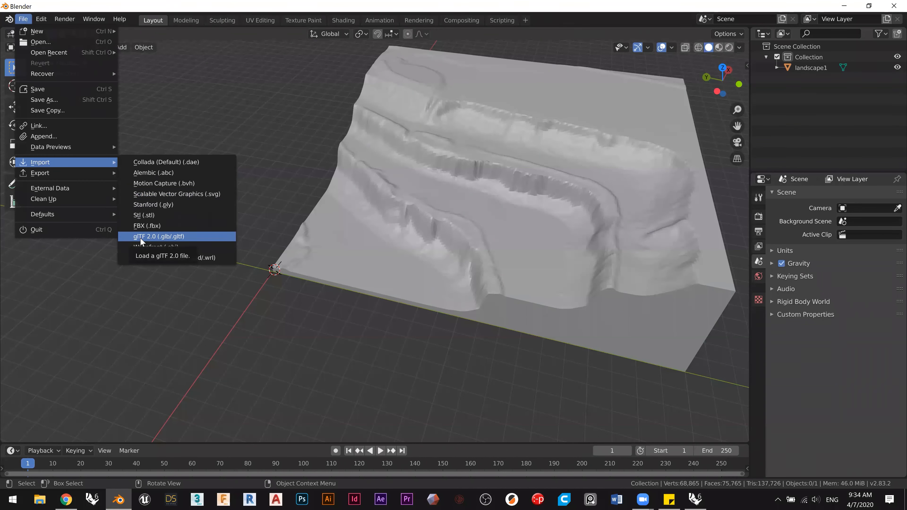
click(23, 18)
mouse_move(54, 162)
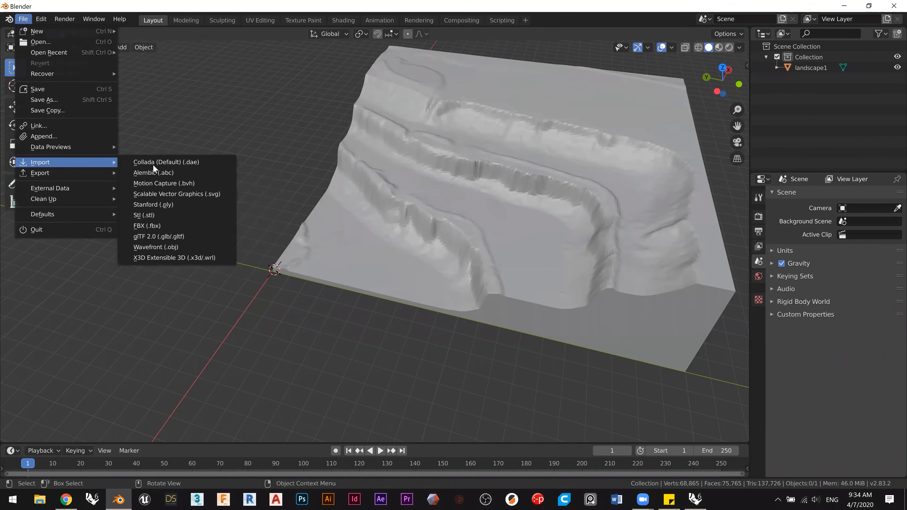
click(176, 246)
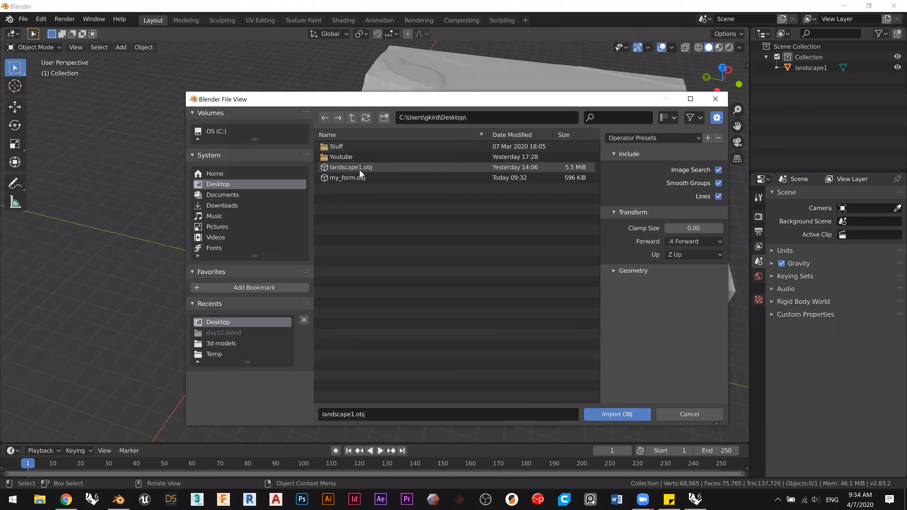
click(347, 177)
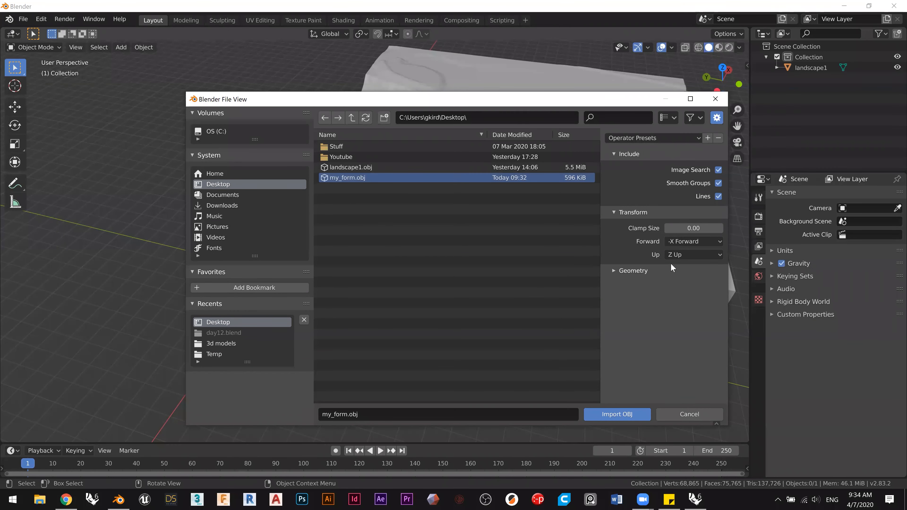
click(625, 413)
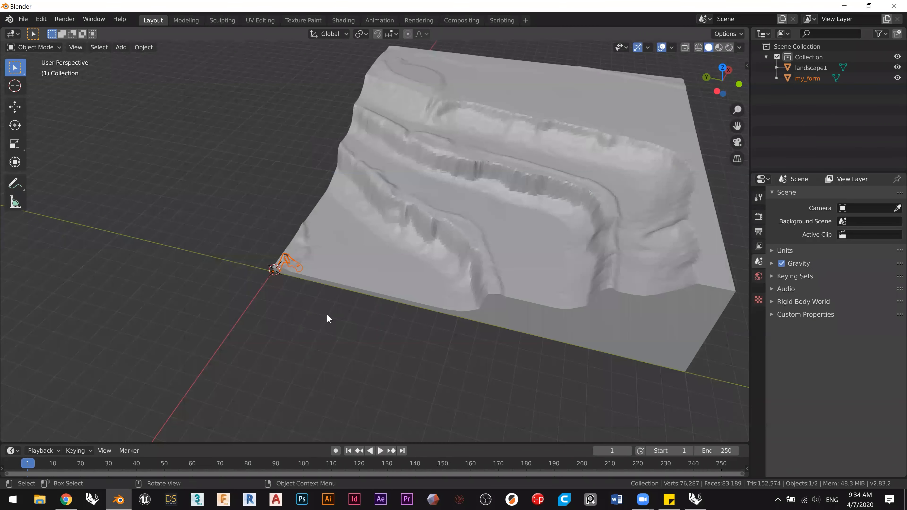
Step: Raise the imported shell along Z with the Move tool until it clears the terrain corner
scroll(242, 279, up, 3)
scroll(334, 249, up, 4)
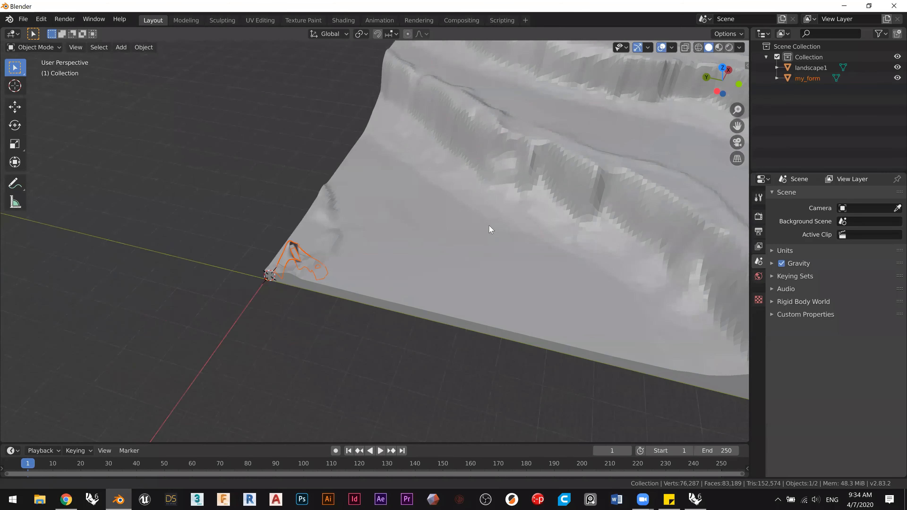
scroll(357, 252, up, 7)
middle_drag(447, 268, 449, 246)
scroll(449, 246, down, 6)
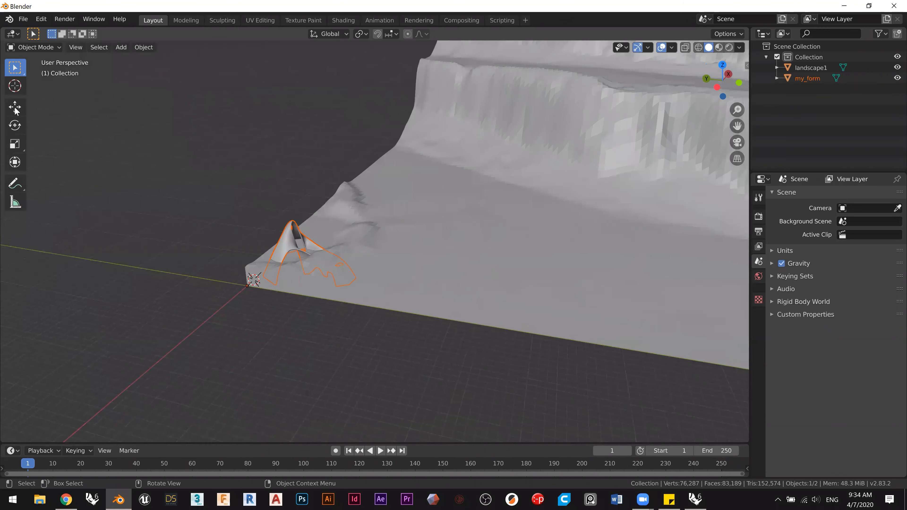
click(15, 107)
drag(243, 247, 229, 126)
scroll(332, 189, down, 4)
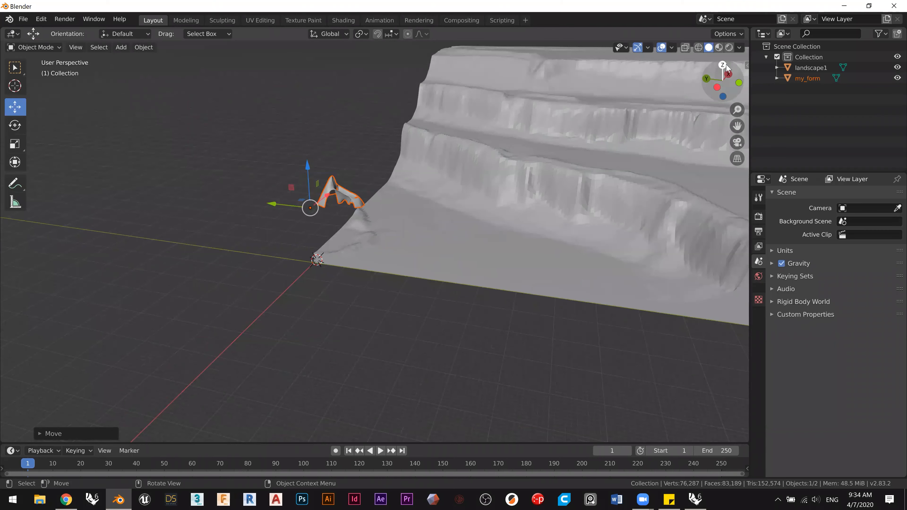
Step: In top view, move the shell in the XY plane from the terrain corner onto the flat terrace between the ridges
click(726, 64)
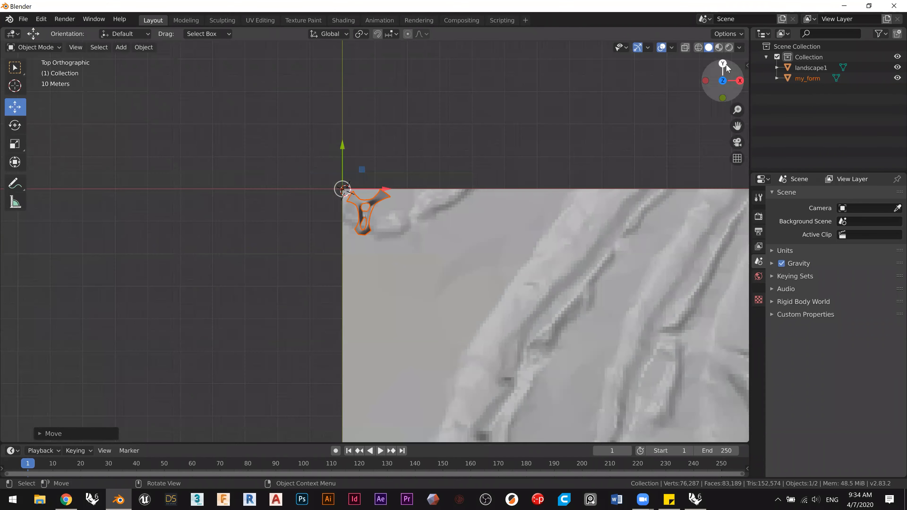
scroll(400, 197, down, 5)
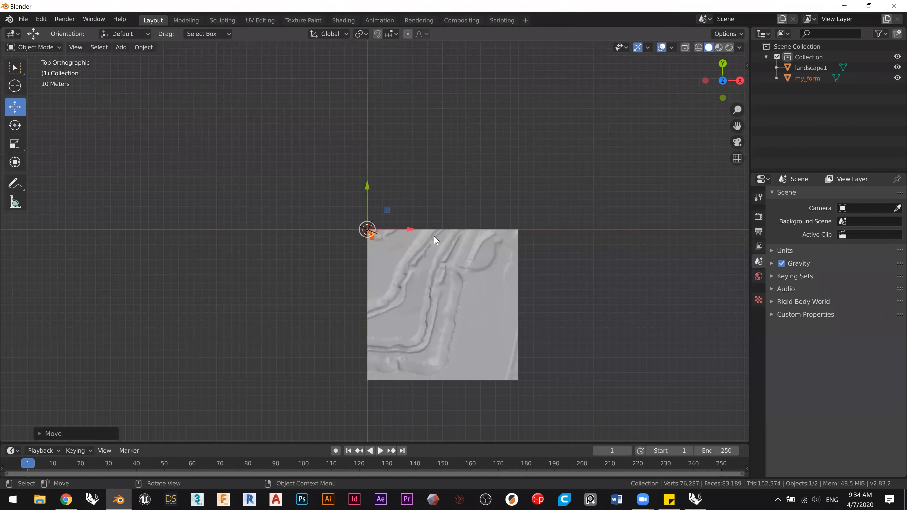
middle_drag(460, 184, 693, 80)
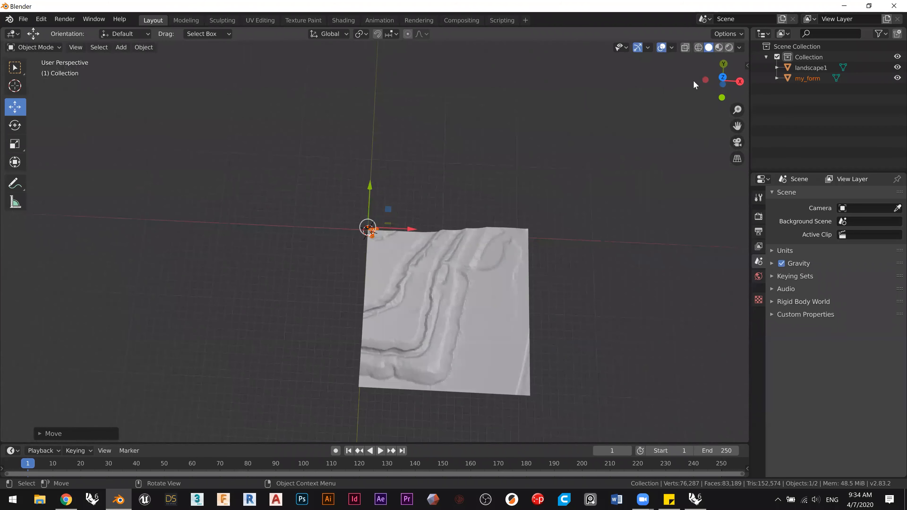
click(723, 78)
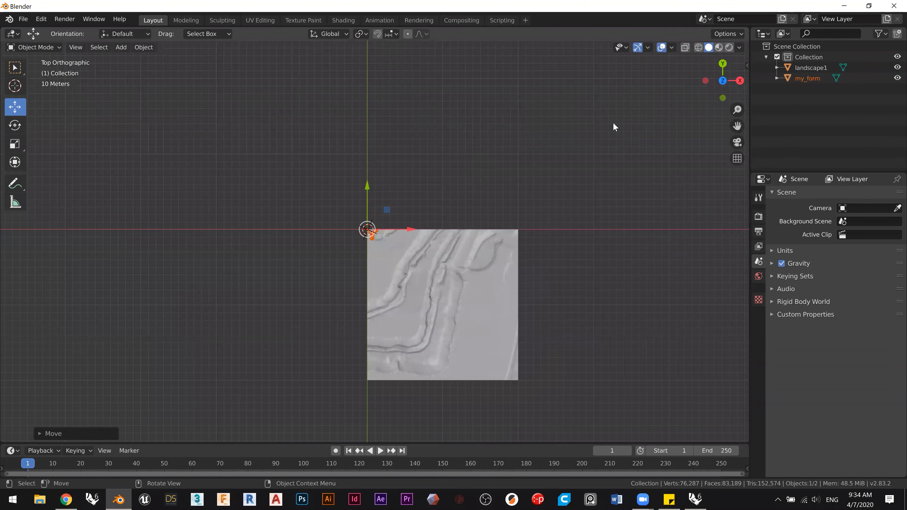
scroll(378, 221, up, 3)
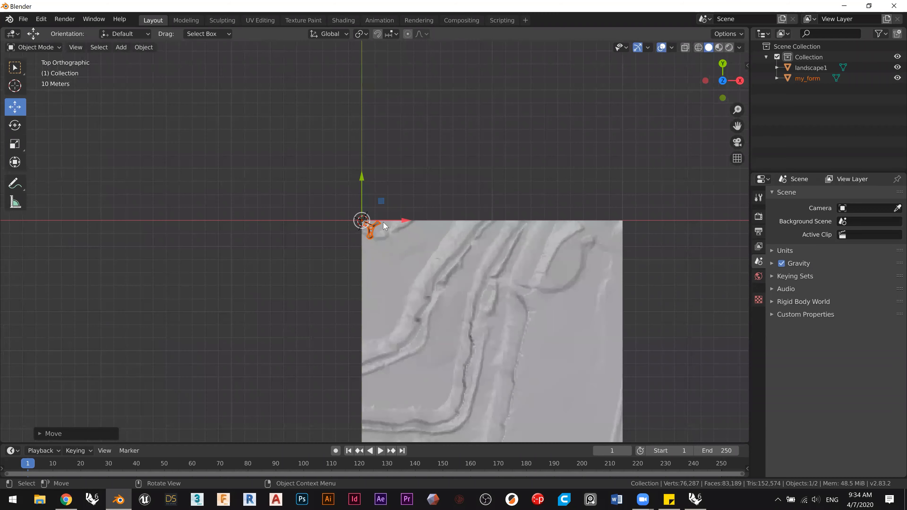
drag(382, 202, 447, 345)
scroll(443, 380, up, 4)
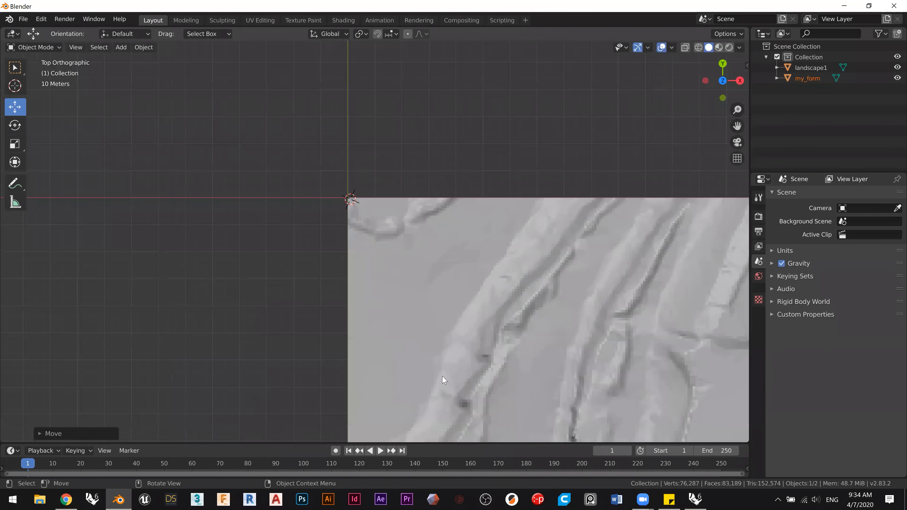
shift+middle_drag(457, 352, 396, 220)
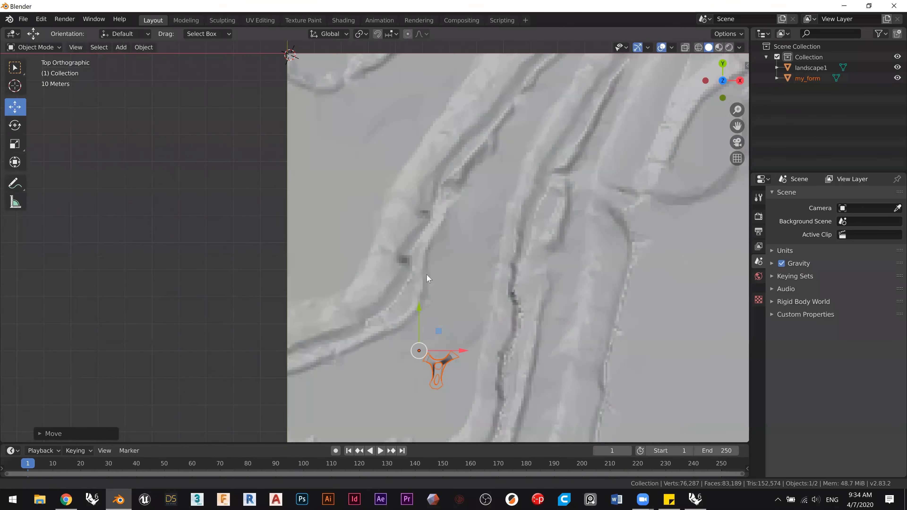
Step: Nudge the shell slightly in the XY plane towards the inner bend of the terrace, keeping it on flat ground
shift+middle_drag(423, 391, 404, 235)
scroll(459, 189, up, 3)
scroll(459, 186, up, 2)
shift+middle_drag(443, 182, 339, 237)
scroll(362, 148, down, 3)
shift+middle_drag(373, 185, 363, 244)
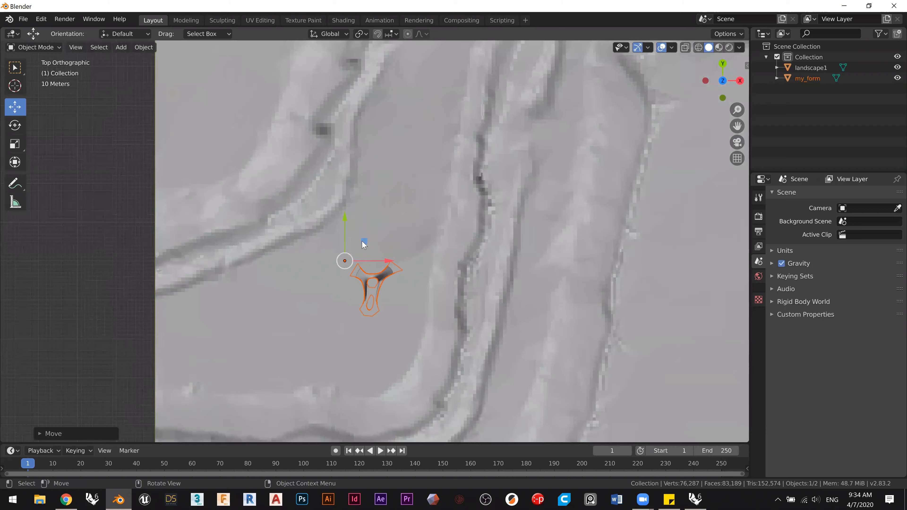
key(g)
click(377, 193)
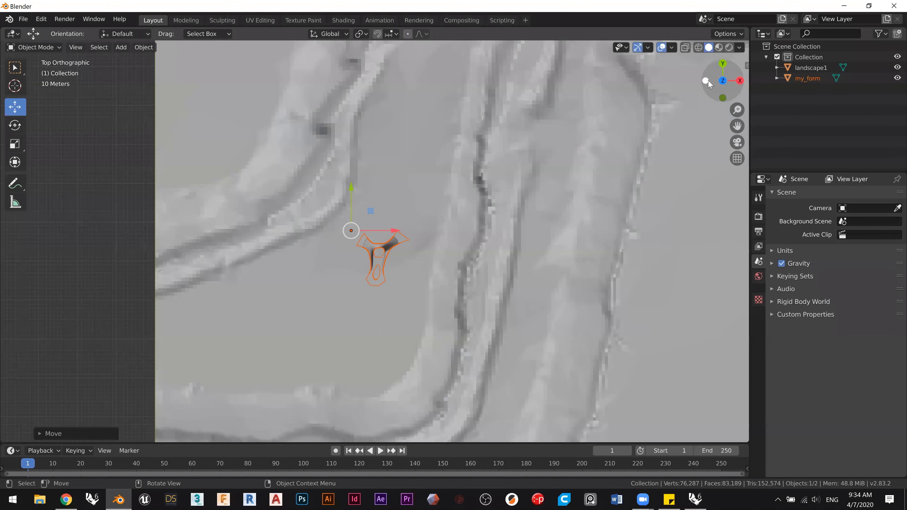
Step: Adjust the shell's height along Z from the left and perspective views so its feet sit slightly embedded in the terrace
click(706, 80)
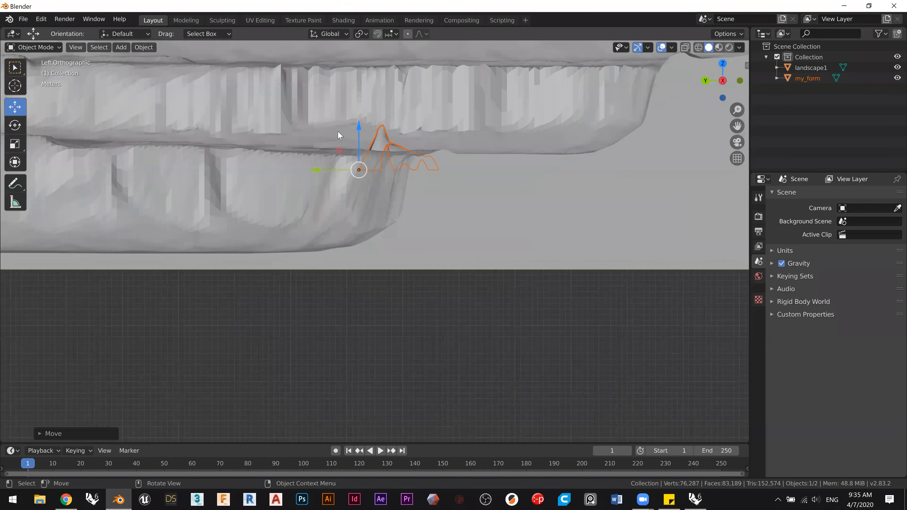
drag(360, 89, 364, 104)
scroll(402, 123, up, 1)
middle_drag(440, 148, 450, 242)
shift+middle_drag(479, 199, 405, 213)
scroll(480, 185, up, 2)
middle_drag(334, 218, 417, 265)
scroll(316, 225, up, 2)
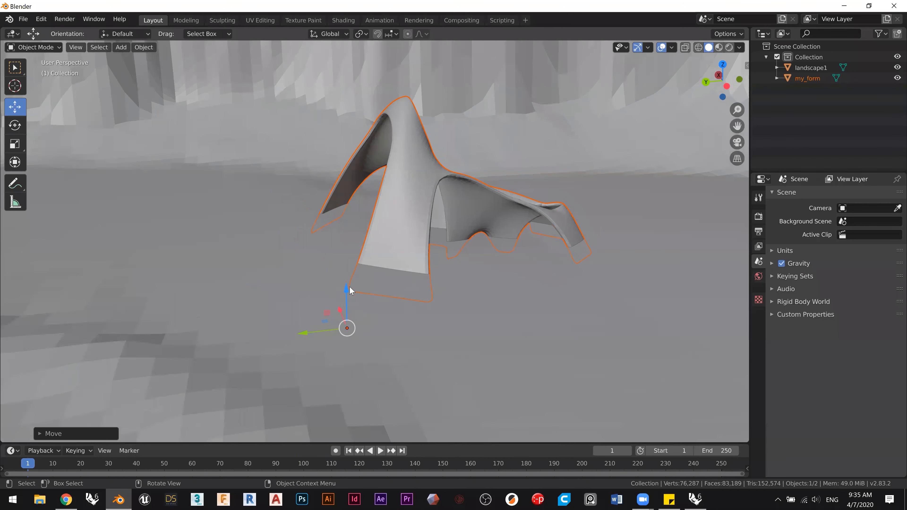
drag(349, 287, 353, 275)
Step: Inspect the shell's feet from around and from beneath the terrain to check that they all penetrate the ground
middle_drag(419, 295, 369, 209)
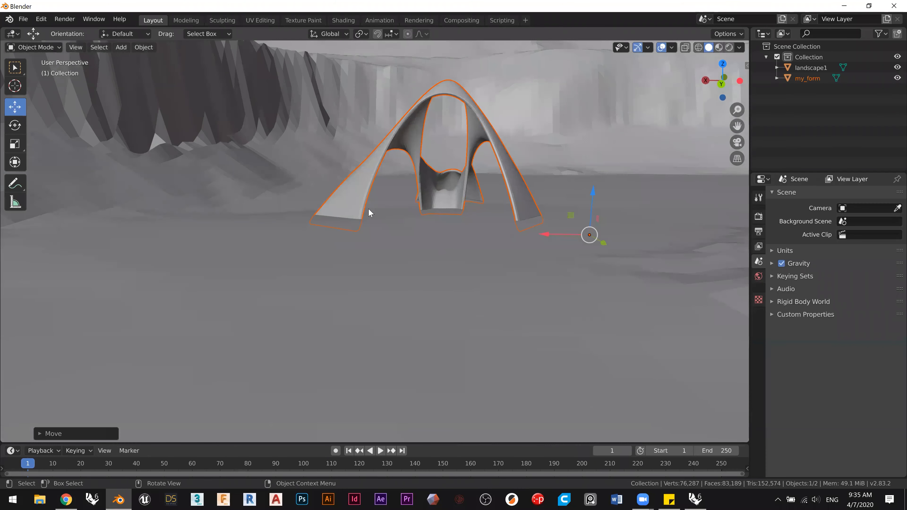
middle_drag(368, 245, 523, 251)
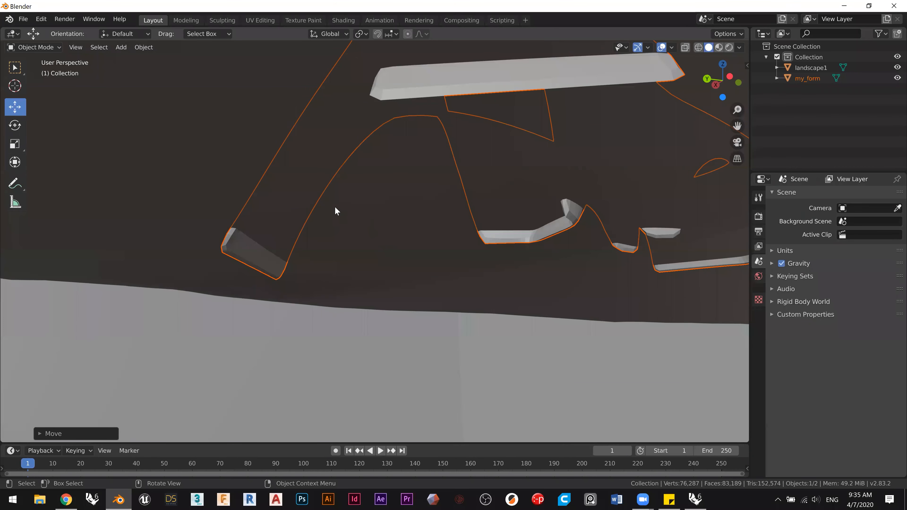
middle_drag(355, 246, 269, 215)
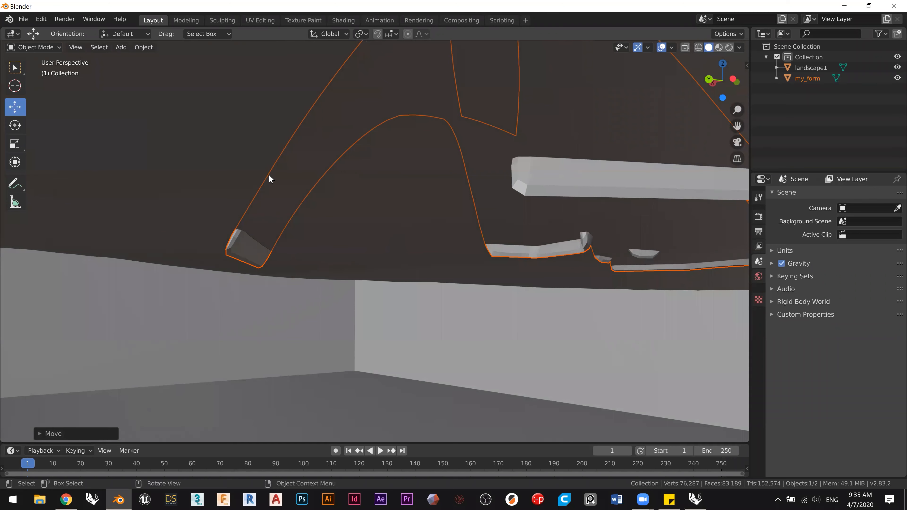
mouse_move(324, 202)
middle_down()
mouse_move(298, 225)
mouse_move(264, 228)
mouse_move(318, 263)
mouse_move(357, 175)
mouse_move(367, 213)
mouse_move(331, 198)
middle_up()
scroll(358, 182, down, 5)
middle_drag(338, 193, 275, 189)
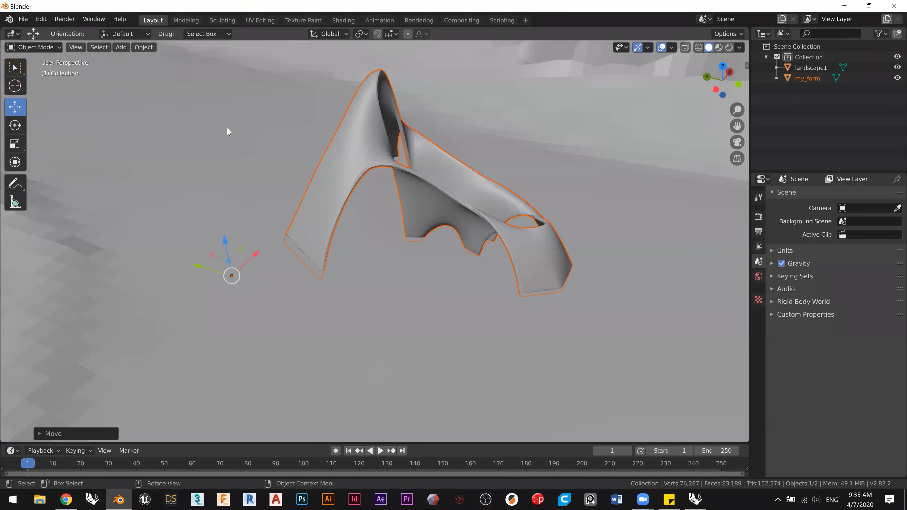
Step: Set the viewport shading to MatCap lighting with the beige clay sphere and the colour mode to Object
click(740, 47)
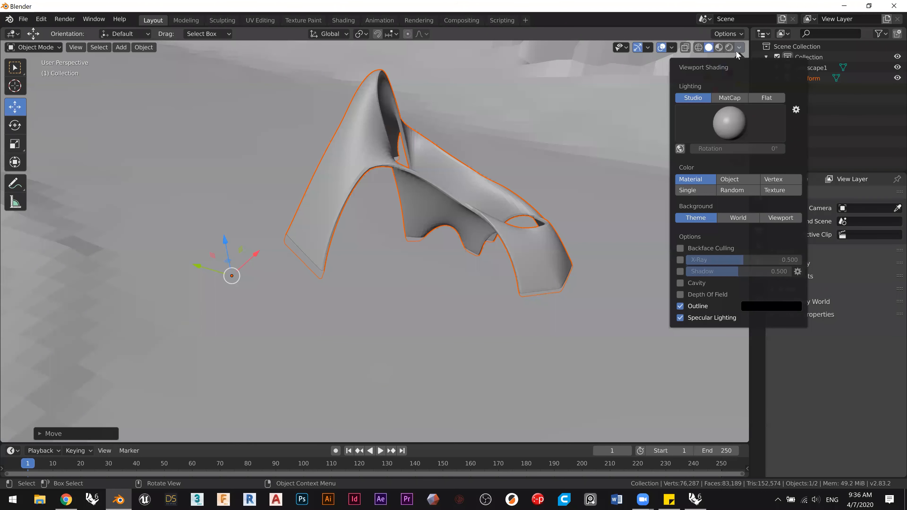
click(741, 49)
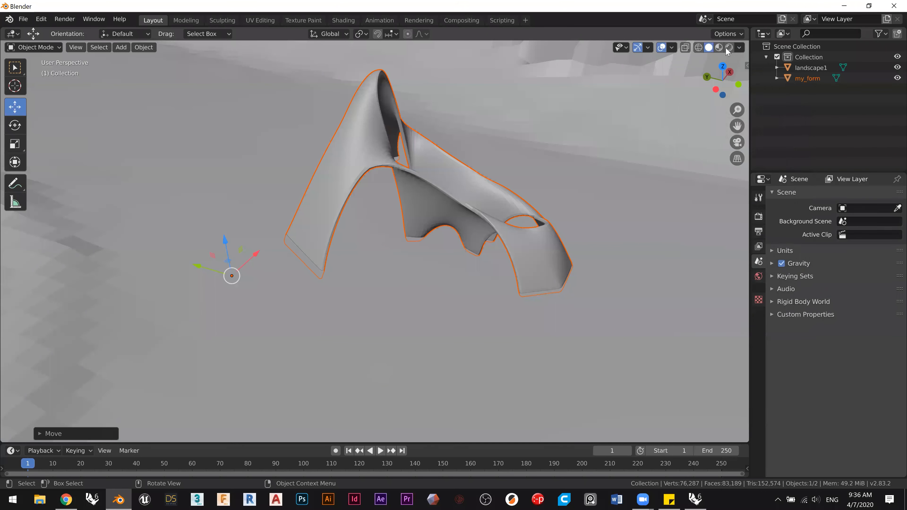
click(739, 49)
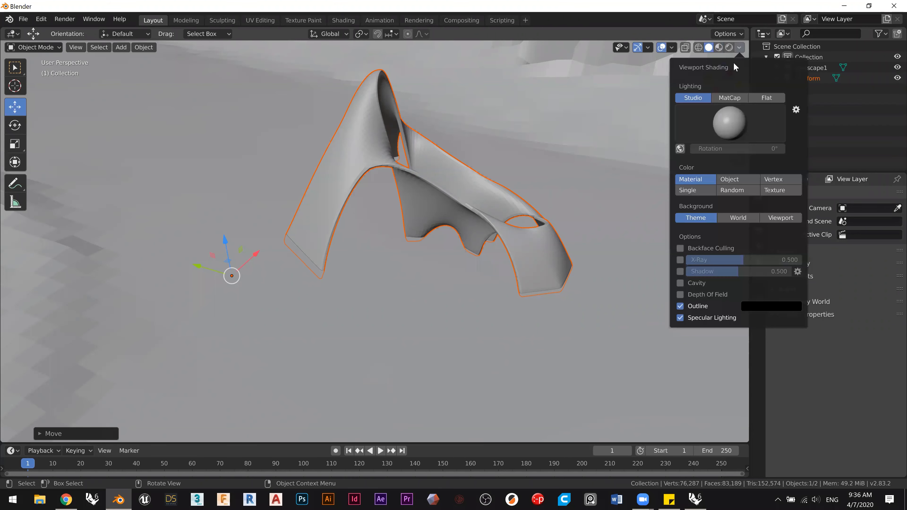
click(731, 98)
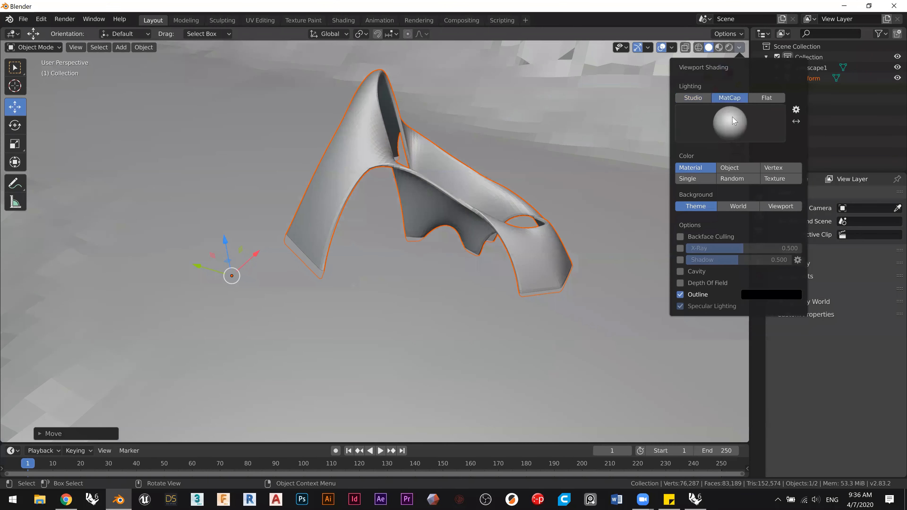
click(732, 125)
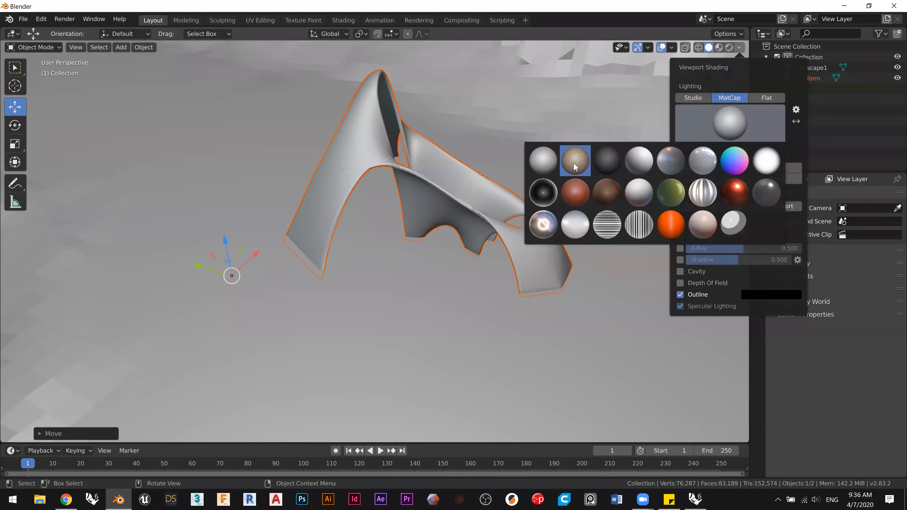
click(574, 167)
click(738, 48)
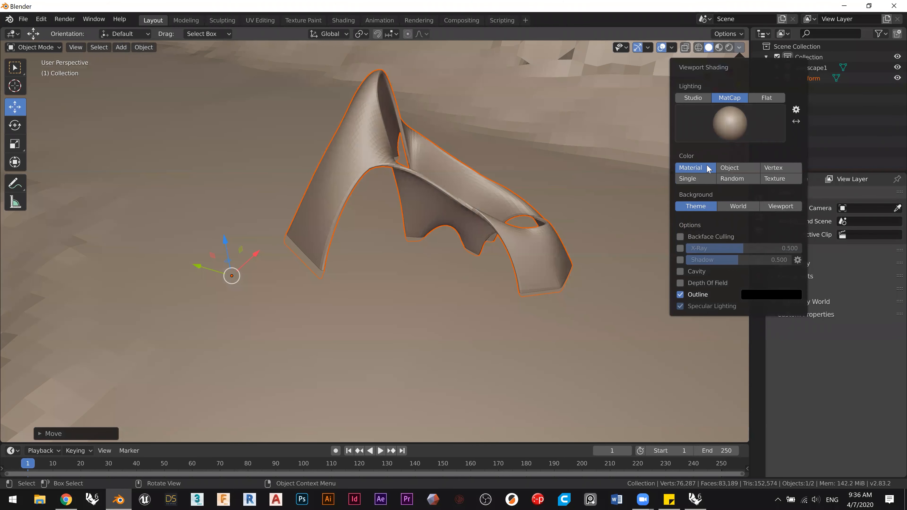
click(737, 169)
Step: Examine the shell's surface, edges and openings up close and from several angles under the clay shading
middle_drag(555, 291, 538, 270)
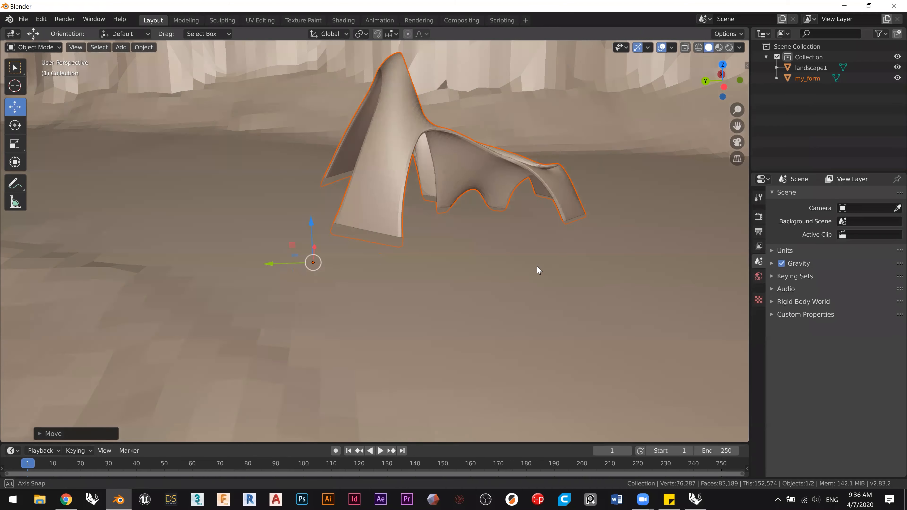
scroll(461, 183, up, 4)
scroll(390, 292, down, 2)
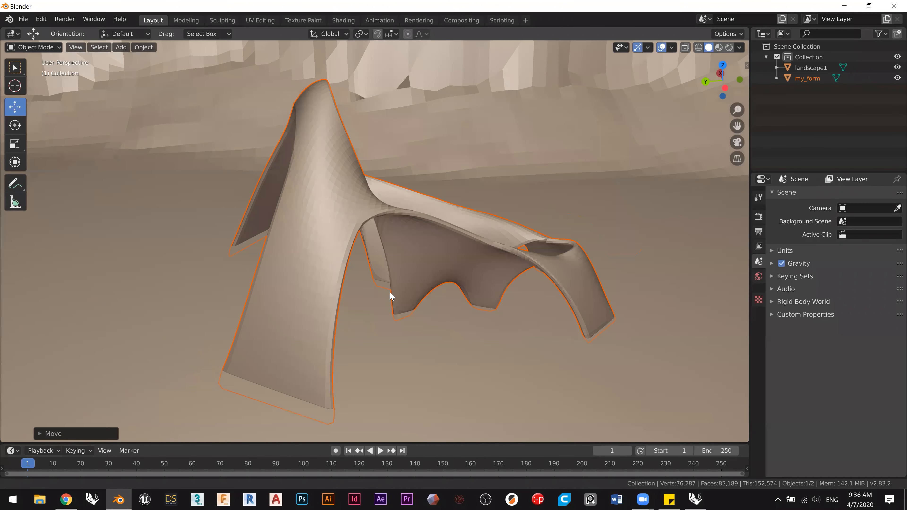
middle_drag(389, 292, 448, 273)
middle_drag(318, 303, 241, 322)
scroll(575, 292, up, 3)
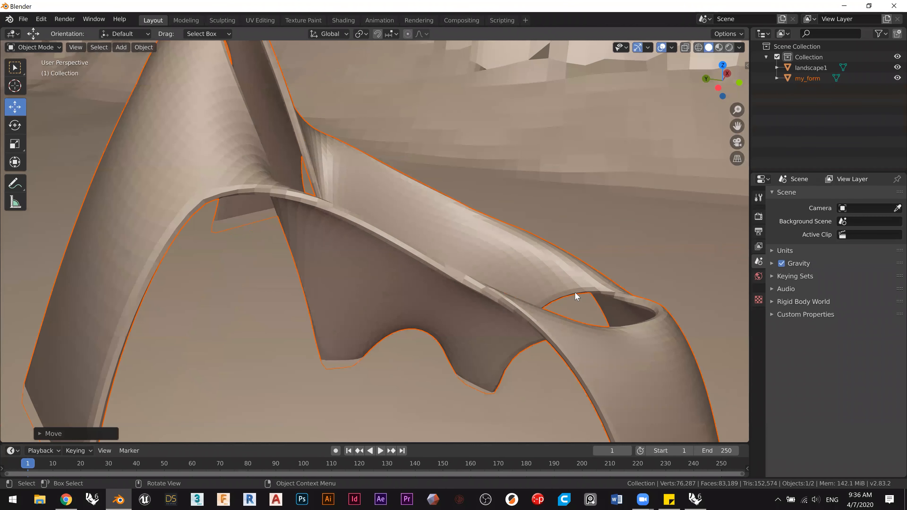
shift+middle_drag(494, 251, 445, 199)
scroll(445, 199, up, 2)
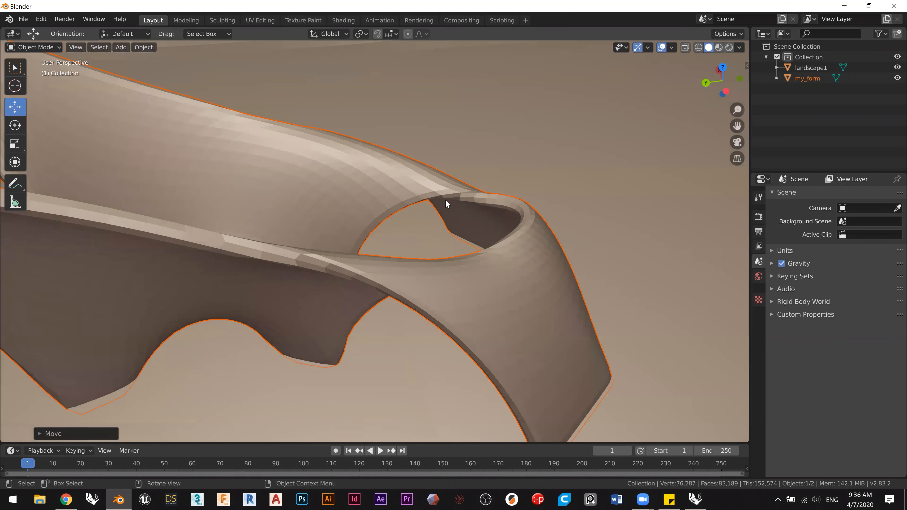
scroll(445, 199, up, 2)
scroll(405, 245, down, 5)
middle_drag(555, 222, 463, 250)
scroll(464, 249, down, 3)
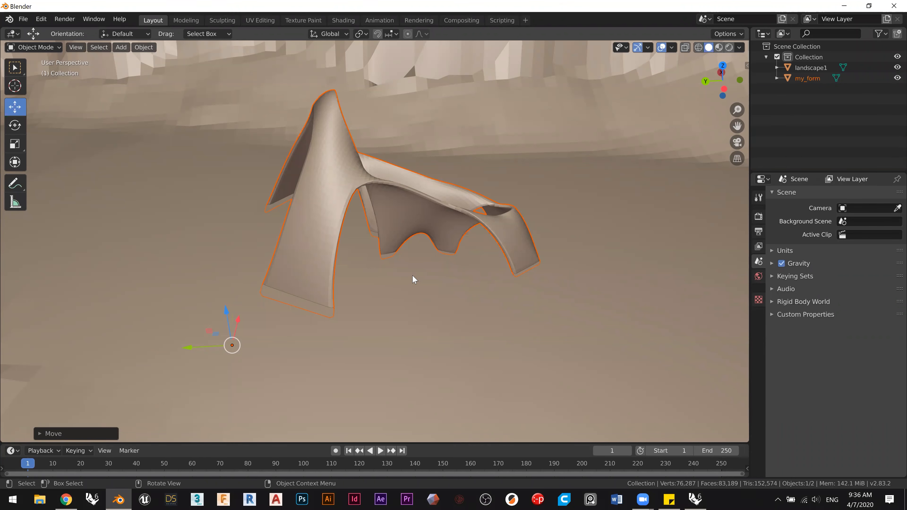
Step: Select the my_form shell and add a Boolean modifier to it
click(400, 323)
click(391, 206)
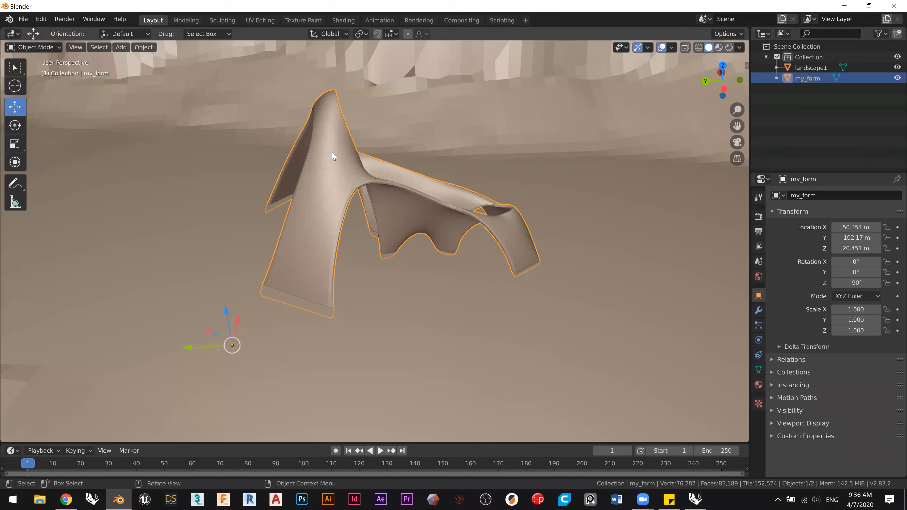
click(759, 311)
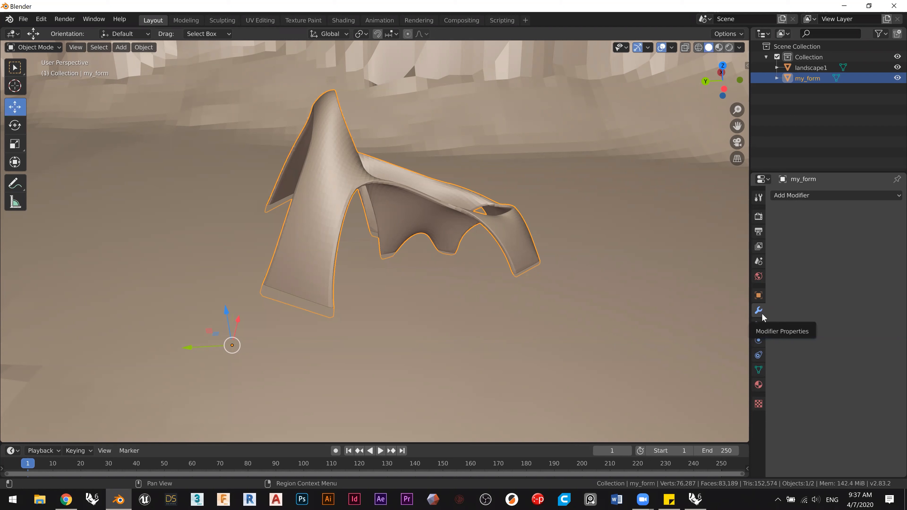
click(818, 196)
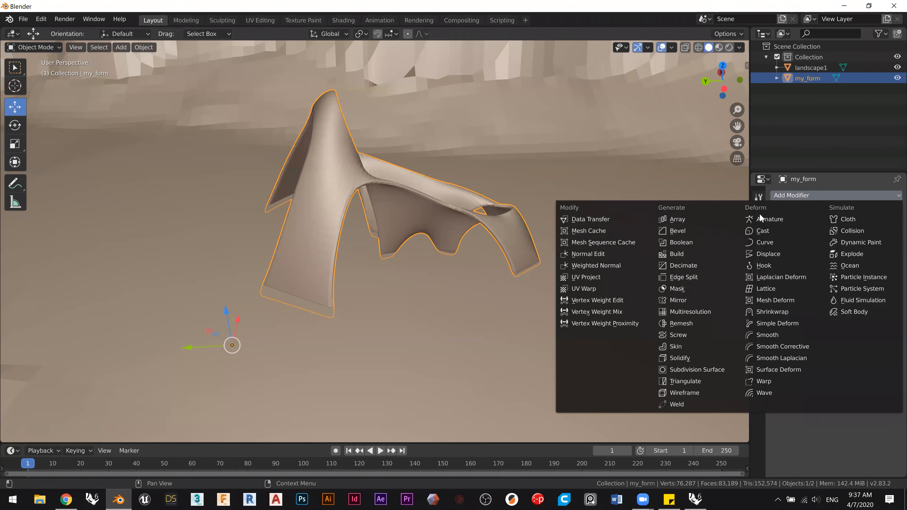
click(707, 245)
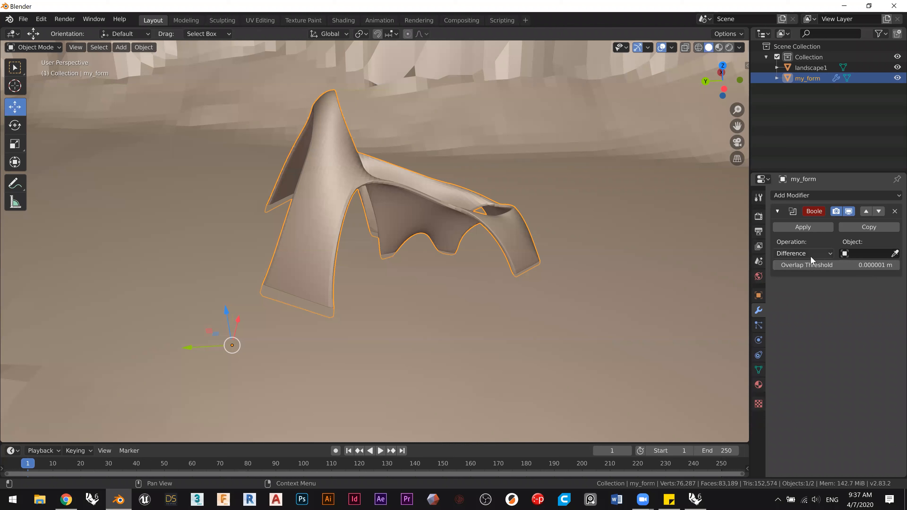
Step: Set the Boolean operation to Union and pick landscape1 as the object to join with the shell
click(803, 255)
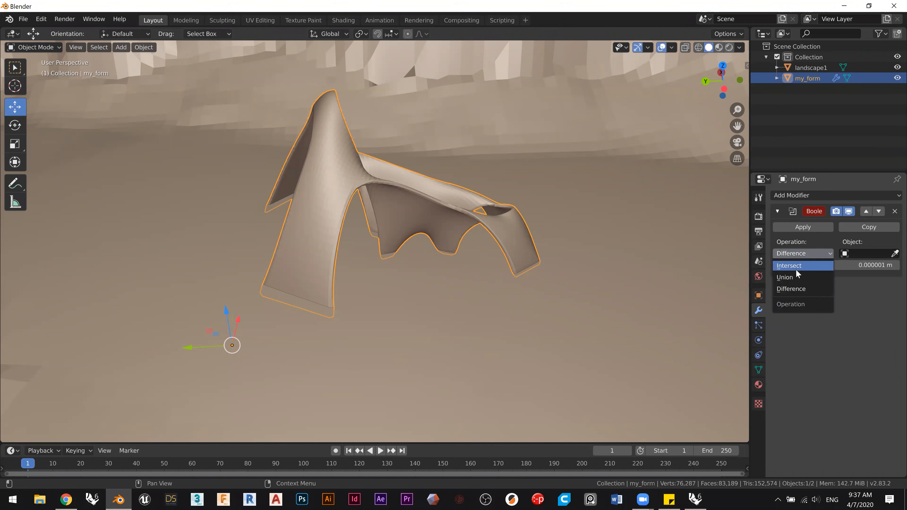
click(790, 279)
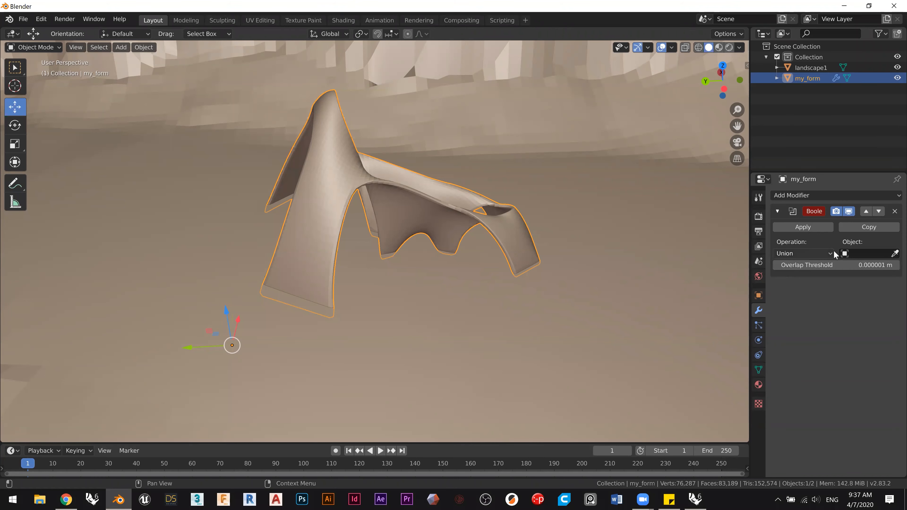
click(895, 253)
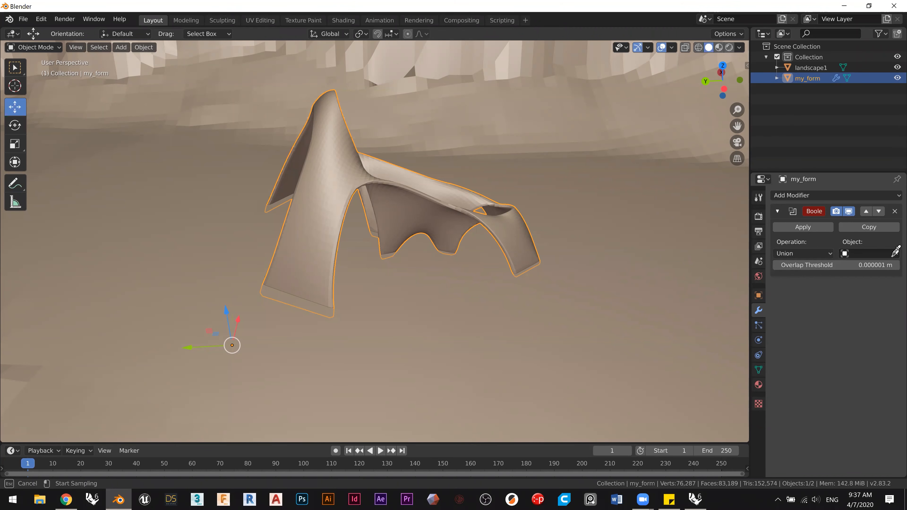
click(590, 328)
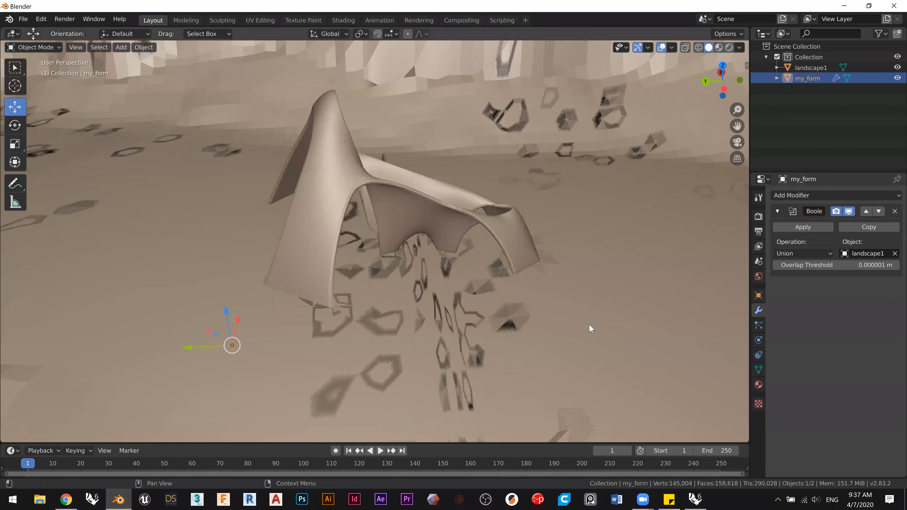
Step: Apply the Boolean modifier to my_form and hide the original landscape1 object
middle_drag(533, 259, 775, 63)
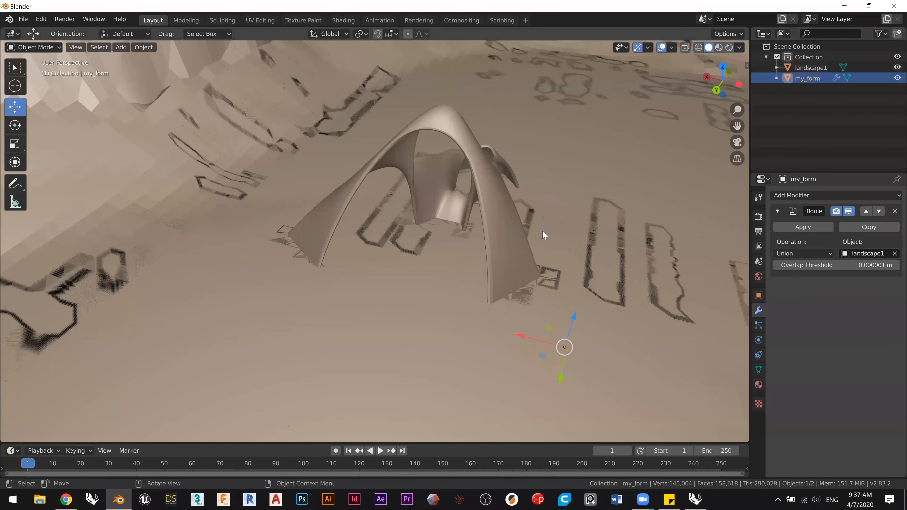
middle_drag(498, 226, 474, 225)
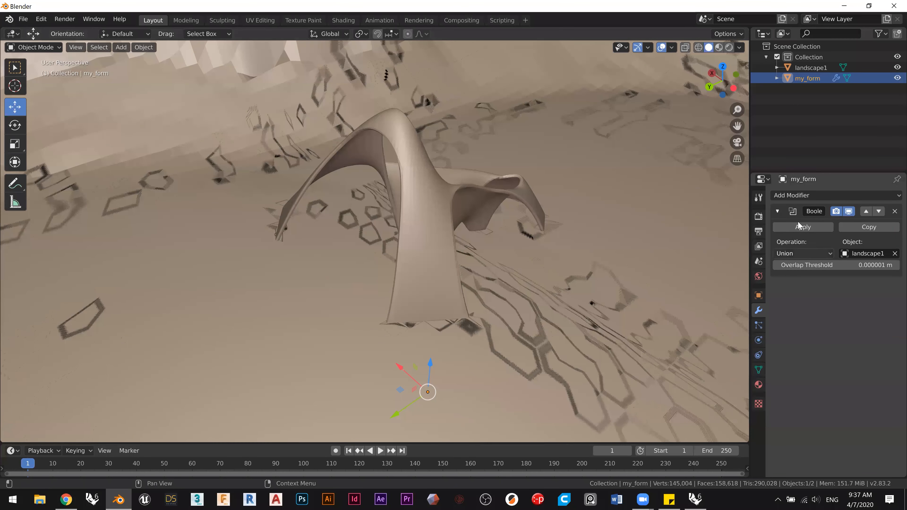
click(797, 229)
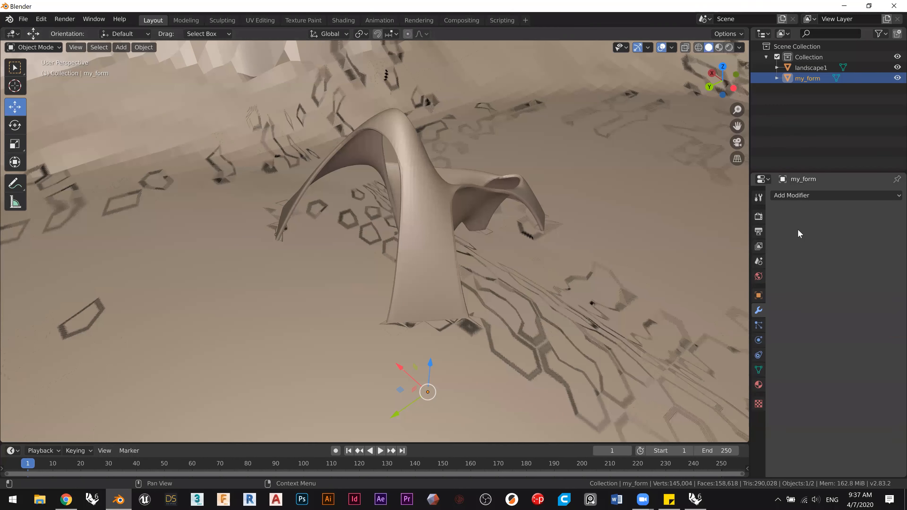
click(896, 68)
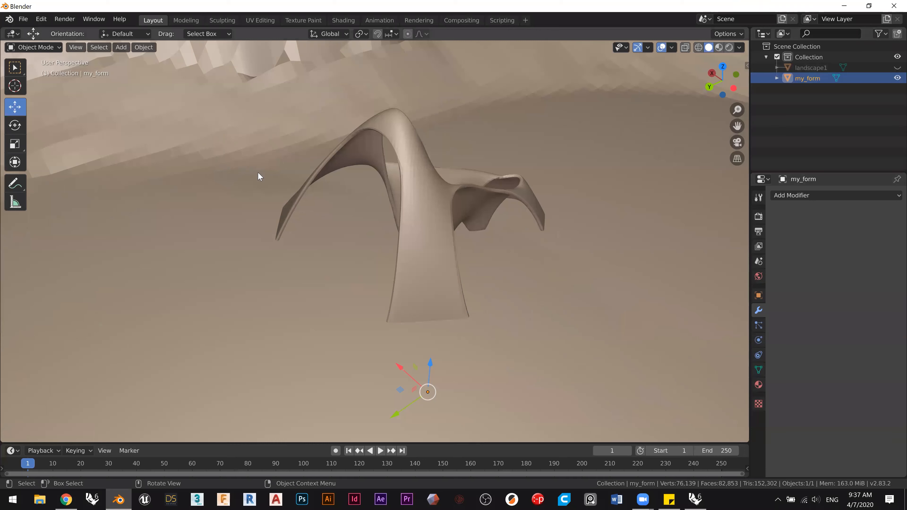
Step: Examine the merged shell and terrain from several angles, including its mesh structure in Edit Mode
mouse_move(450, 311)
middle_down()
mouse_move(476, 283)
mouse_move(482, 184)
mouse_move(411, 180)
mouse_move(446, 172)
mouse_move(338, 196)
mouse_move(350, 170)
middle_up()
shift+middle_drag(387, 206, 429, 386)
mouse_move(482, 200)
shift+middle_down()
mouse_move(404, 268)
mouse_move(503, 174)
mouse_move(360, 234)
mouse_move(366, 215)
mouse_move(405, 217)
mouse_move(398, 224)
shift+middle_up()
scroll(426, 106, up, 2)
middle_drag(193, 105, 331, 197)
scroll(312, 200, down, 2)
key(Tab)
middle_drag(344, 260, 411, 262)
key(Tab)
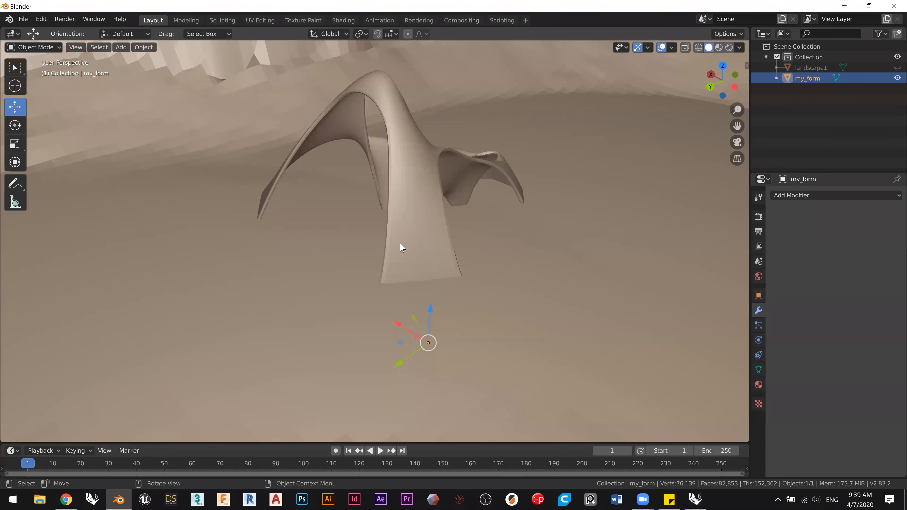
middle_drag(350, 251, 383, 146)
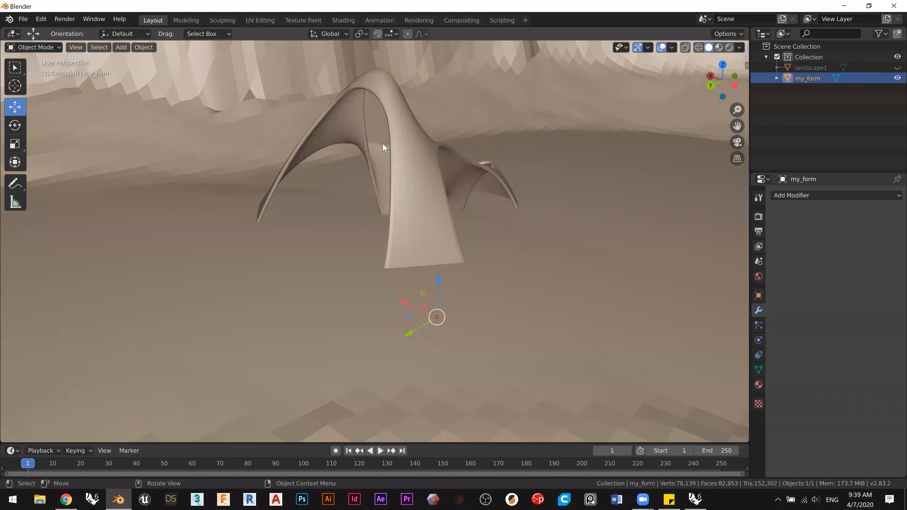
Step: Switch my_form to Sculpt Mode and view the base of the shell's front leg
click(42, 50)
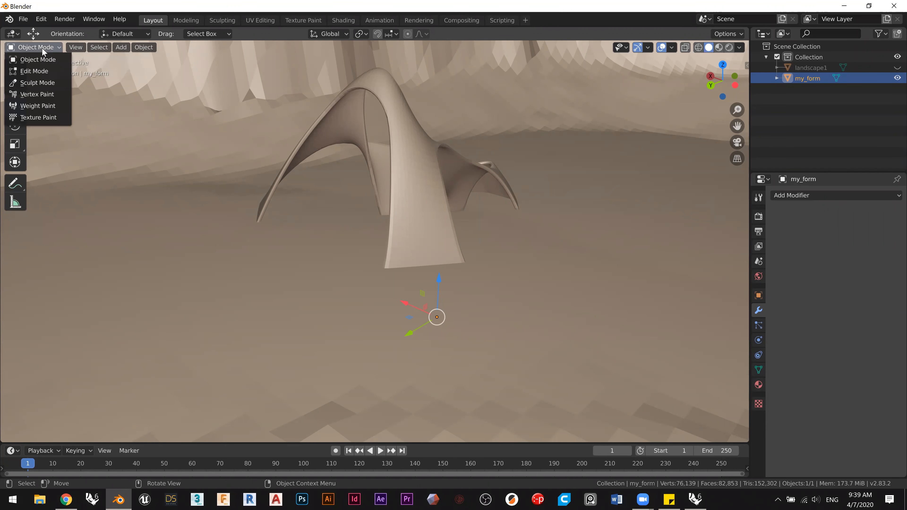
click(42, 47)
click(42, 47)
click(30, 85)
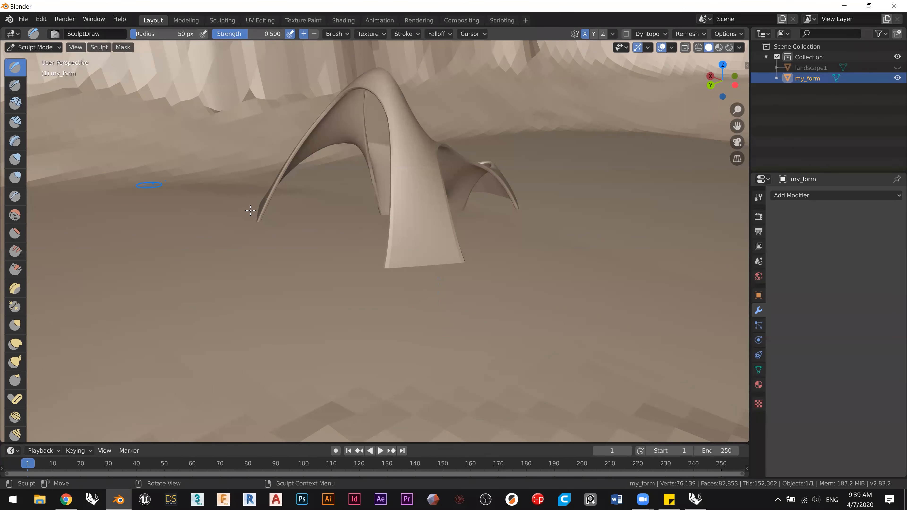
middle_drag(305, 229, 264, 243)
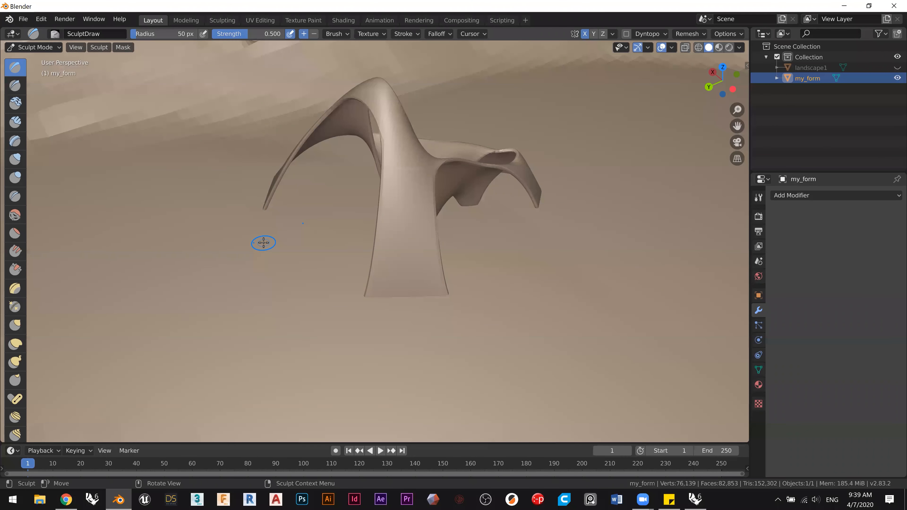
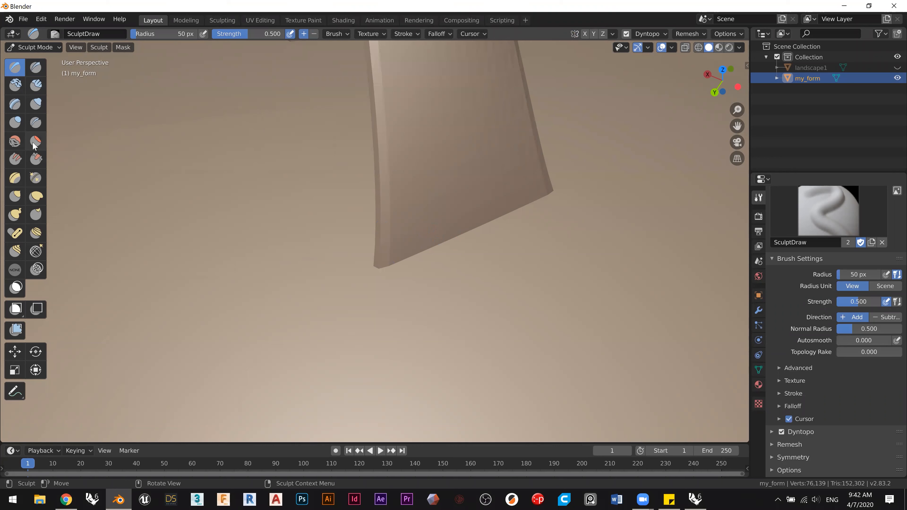
Step: Choose the Smooth sculpt brush and enlarge its radius to 202 px
click(14, 142)
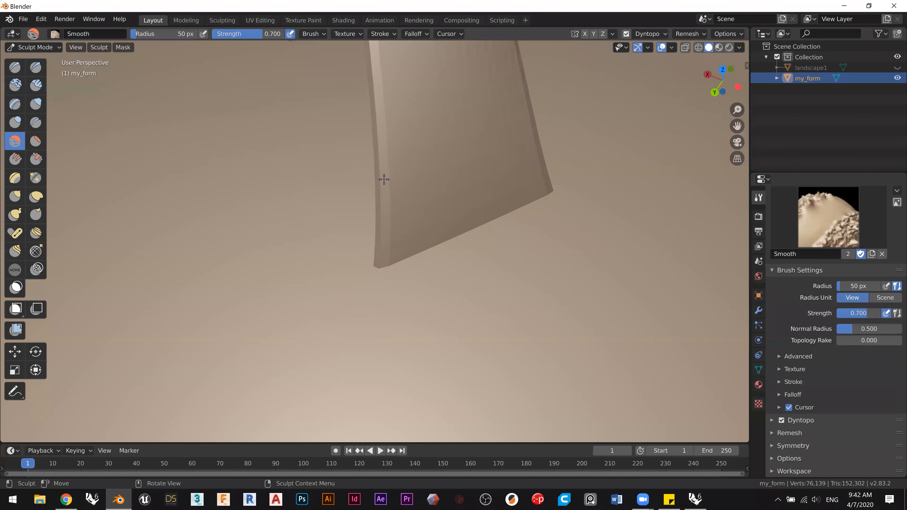
key(f)
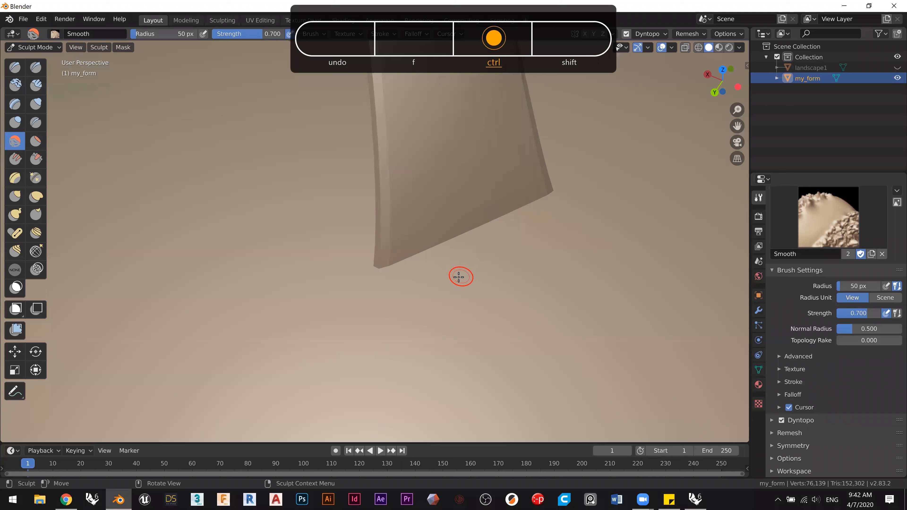
mouse_move(483, 221)
mouse_down()
mouse_move(496, 200)
mouse_move(512, 205)
mouse_move(536, 192)
mouse_move(425, 259)
mouse_move(557, 324)
mouse_move(585, 303)
mouse_up()
Step: Undo the two Smooth brush strokes where the front leg meets the terrain
mouse_move(586, 303)
middle_down()
mouse_move(593, 300)
mouse_move(594, 313)
middle_up()
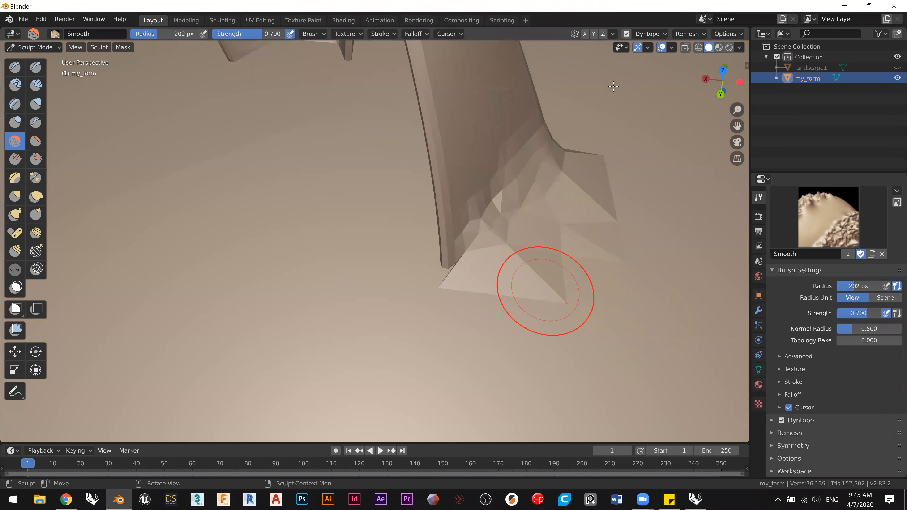
key(ctrl+z)
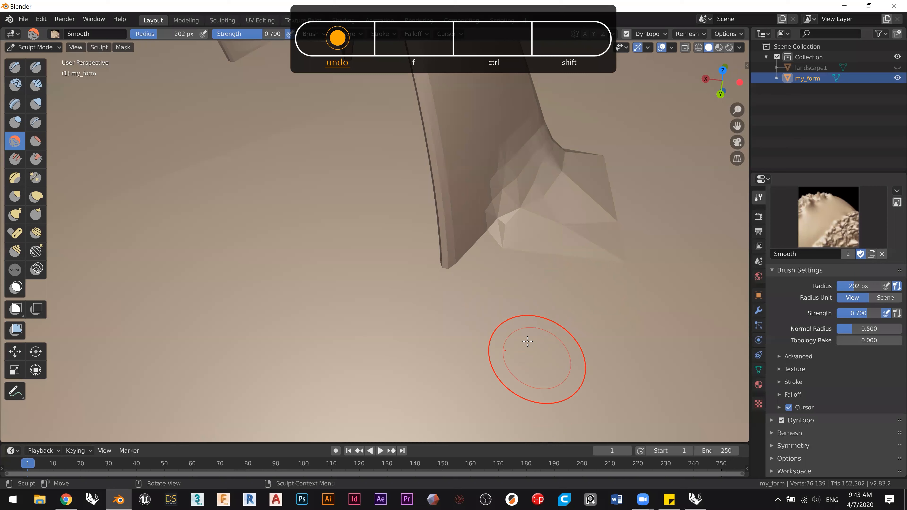
key(ctrl+z)
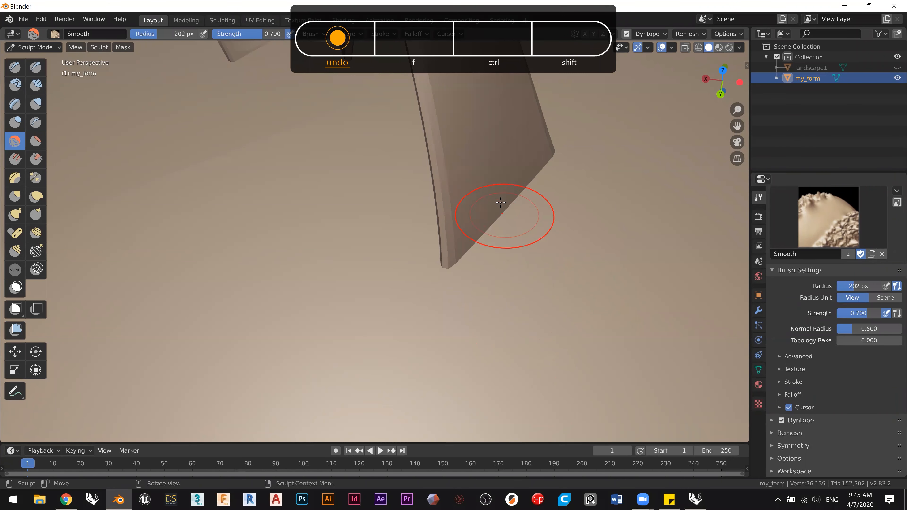
Step: Brush around the foot of the front leg with the Simplify brush to remesh both leg and adjoining ground
middle_drag(461, 198, 458, 225)
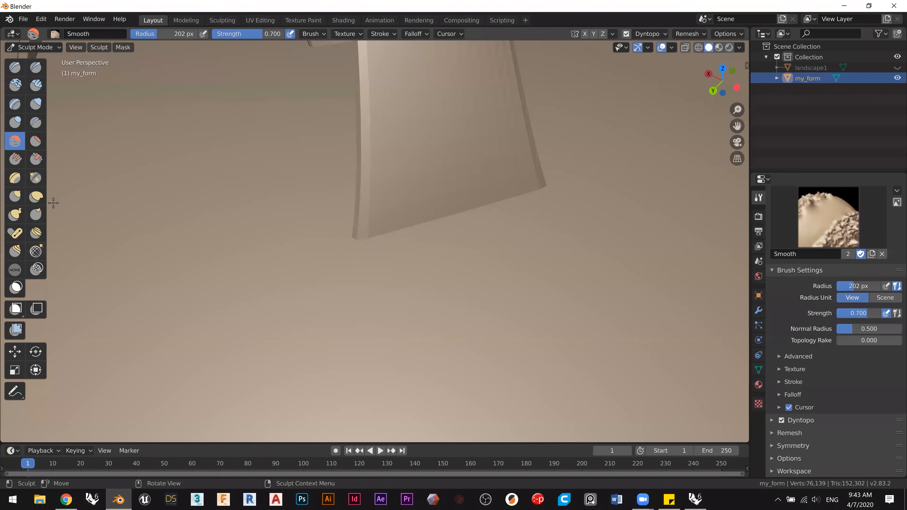
click(36, 269)
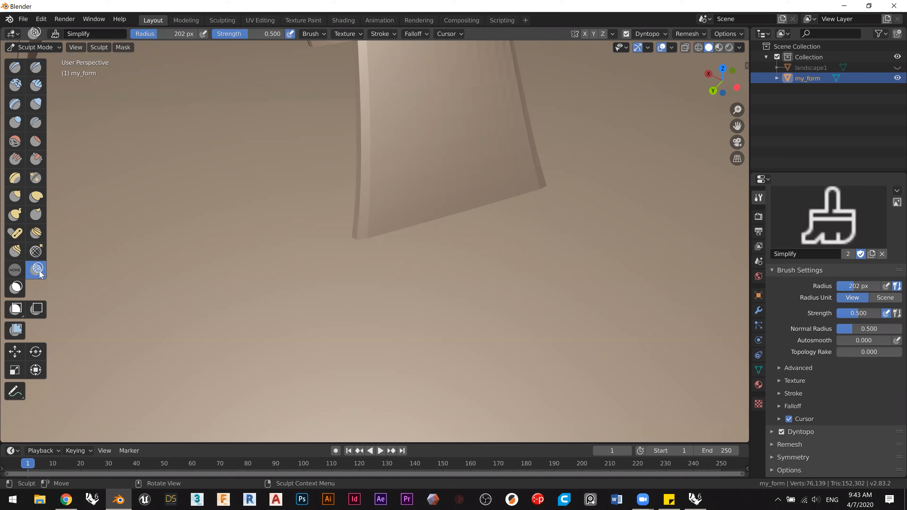
mouse_move(424, 256)
mouse_down()
mouse_move(518, 188)
mouse_move(425, 233)
mouse_move(361, 249)
mouse_up()
drag(434, 237, 514, 257)
mouse_move(514, 257)
middle_down()
mouse_move(619, 263)
mouse_move(573, 257)
middle_up()
middle_drag(457, 88, 457, 88)
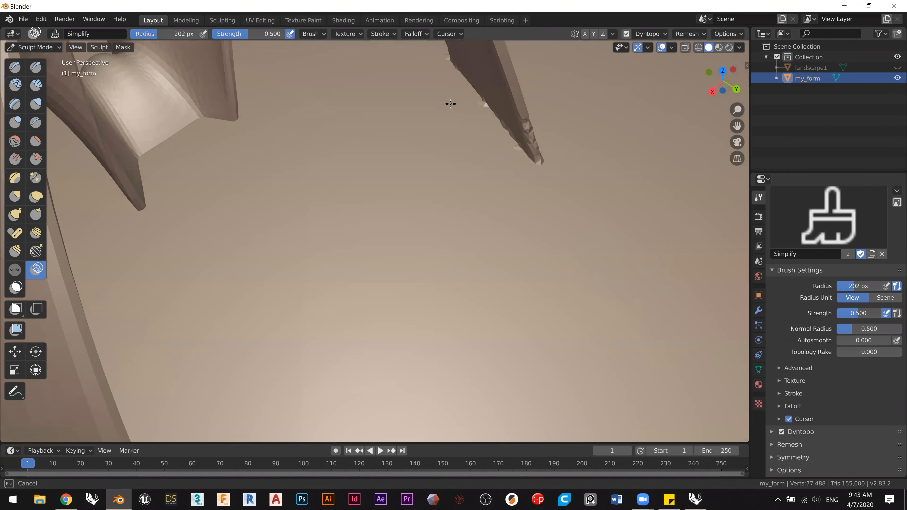
drag(480, 163, 474, 178)
mouse_move(547, 196)
middle_down()
mouse_move(462, 197)
mouse_move(440, 214)
middle_up()
drag(475, 221, 627, 218)
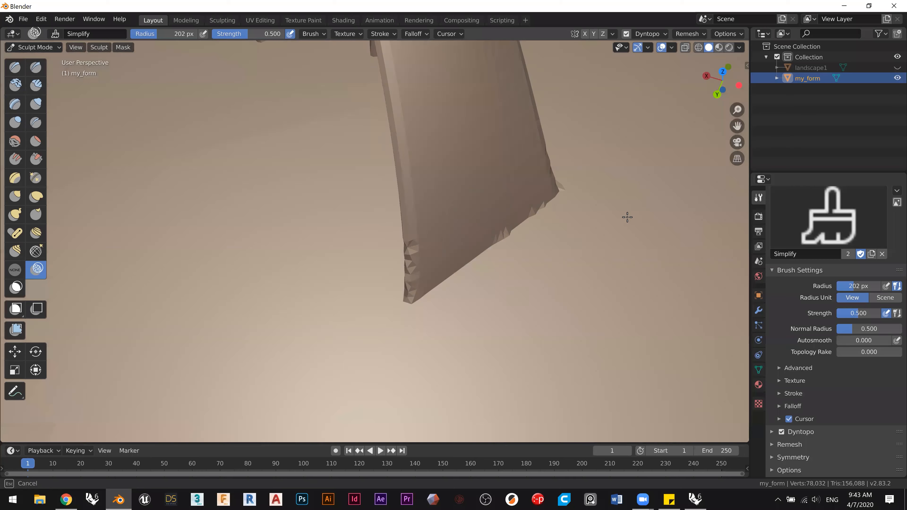
drag(520, 261, 510, 273)
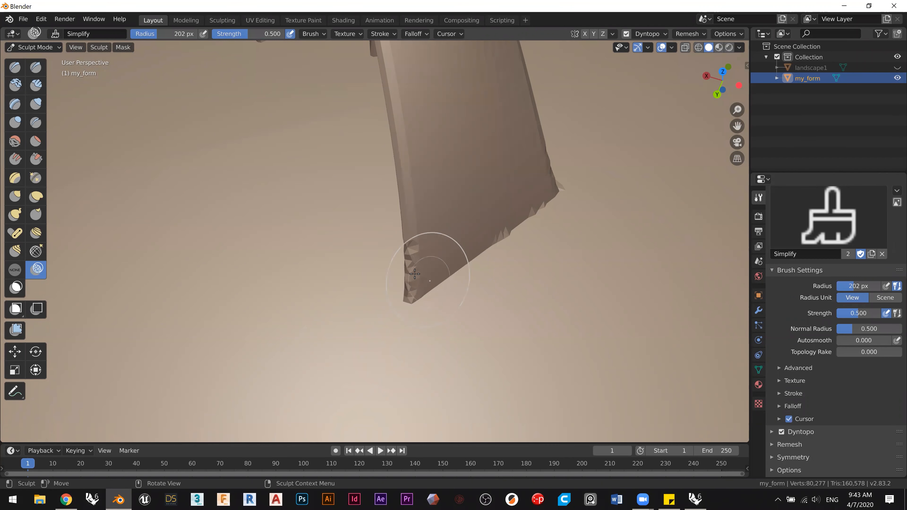
Step: Check the mesh density around the front leg's foot in Edit Mode, then return to Sculpt Mode
key(Tab)
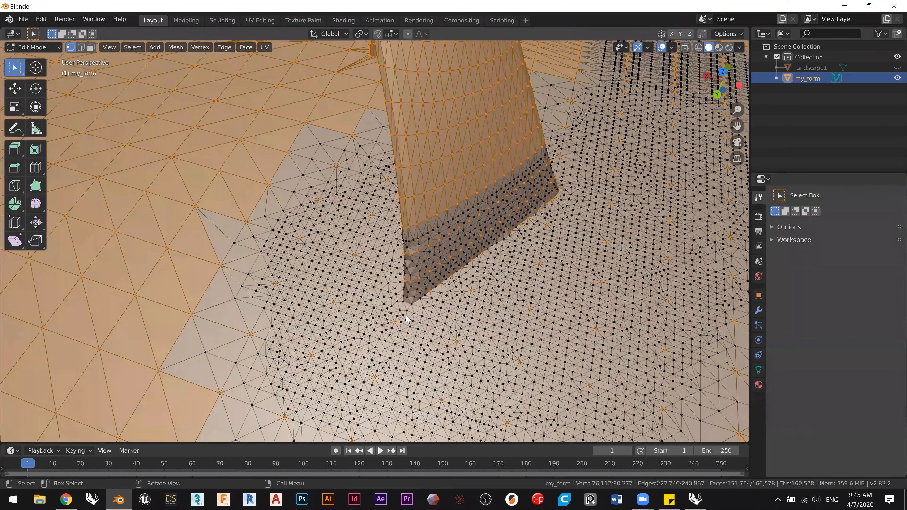
ctrl+middle_drag(387, 309, 377, 360)
ctrl+middle_drag(423, 223, 428, 248)
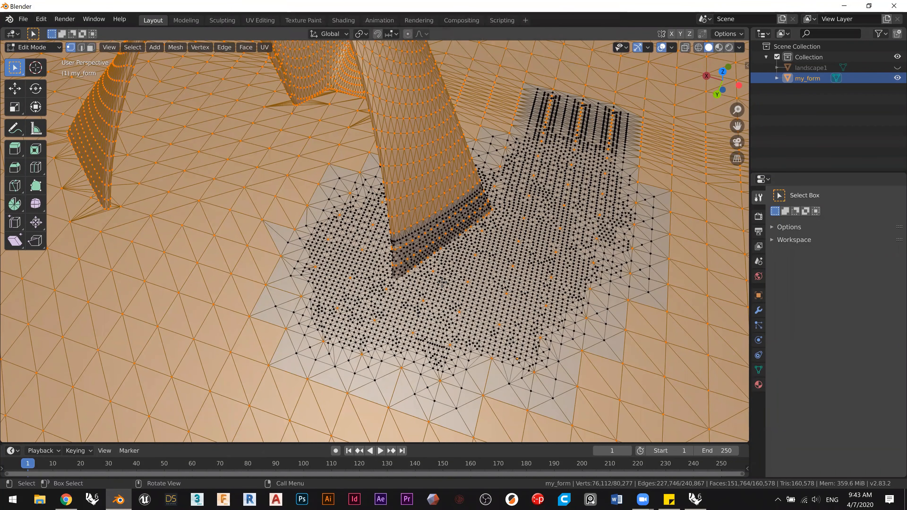
key(Tab)
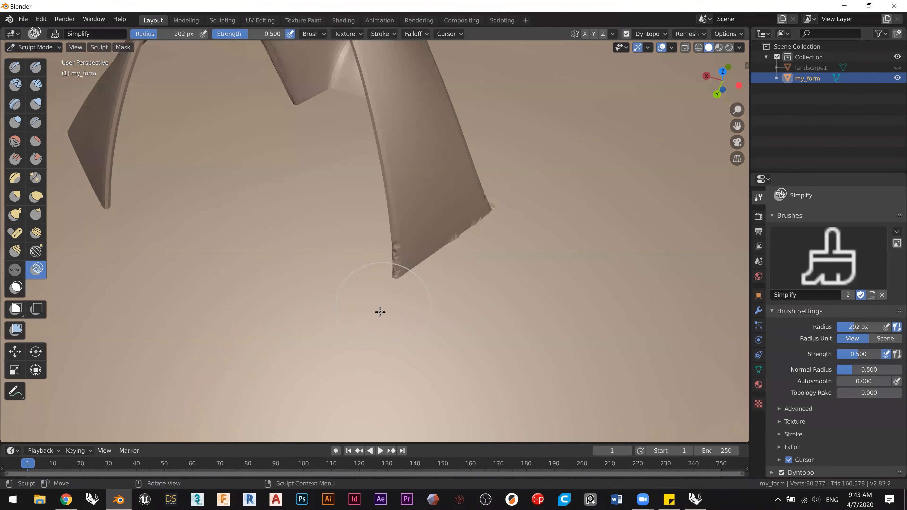
Step: Show the mesh in Wireframe shading and extend the Simplify strokes over the terrain around the leg's foot
key(z)
click(291, 313)
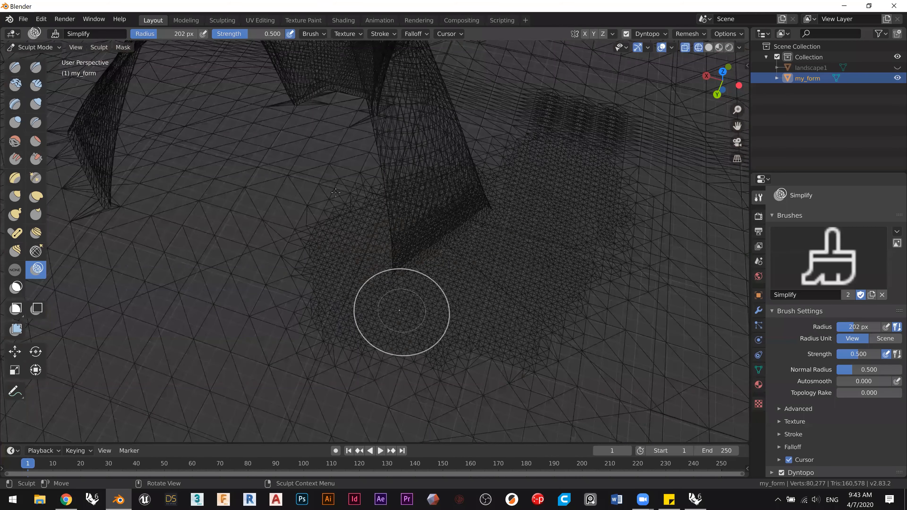
mouse_move(655, 304)
mouse_down()
mouse_move(686, 282)
mouse_move(689, 153)
mouse_move(696, 168)
mouse_up()
mouse_move(482, 391)
mouse_down()
mouse_move(389, 410)
mouse_move(404, 390)
mouse_up()
drag(445, 279, 347, 399)
mouse_move(488, 341)
mouse_down()
mouse_move(498, 324)
mouse_move(514, 353)
mouse_up()
mouse_move(485, 322)
shift+middle_down()
mouse_move(448, 268)
mouse_move(436, 219)
shift+middle_up()
mouse_move(604, 320)
mouse_down()
mouse_move(500, 389)
mouse_move(457, 380)
mouse_up()
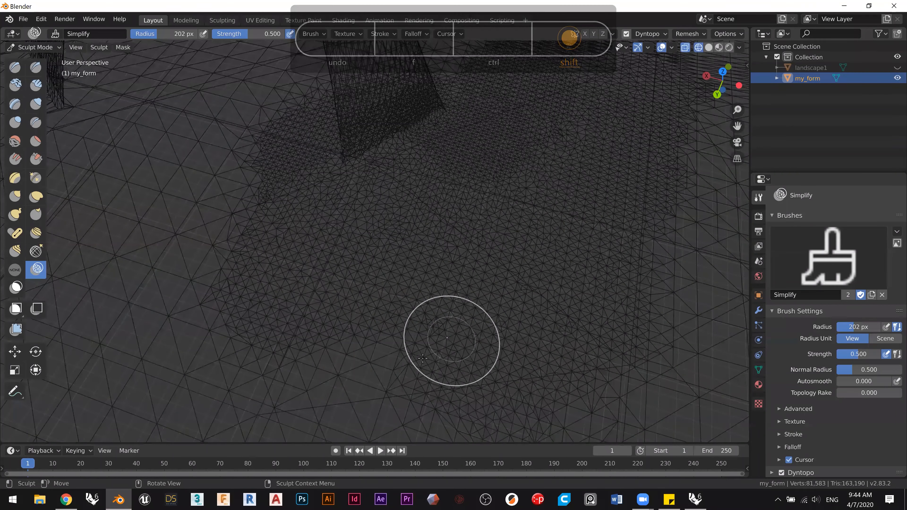
Step: Return the viewport to Solid shading with the front leg's foot in view
key(z)
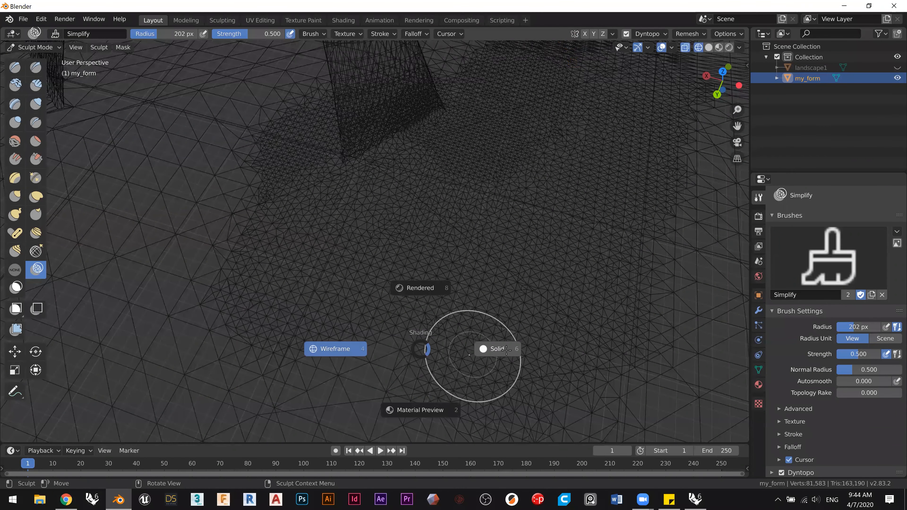
click(494, 348)
shift+middle_drag(476, 304, 492, 337)
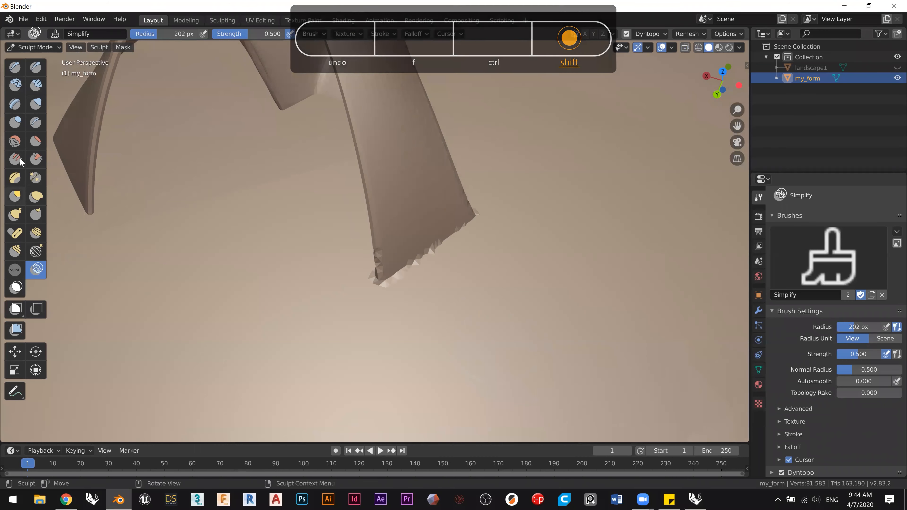
Step: Brush over the jagged joint between the front leg's foot and the terrain with the Smooth brush
click(15, 141)
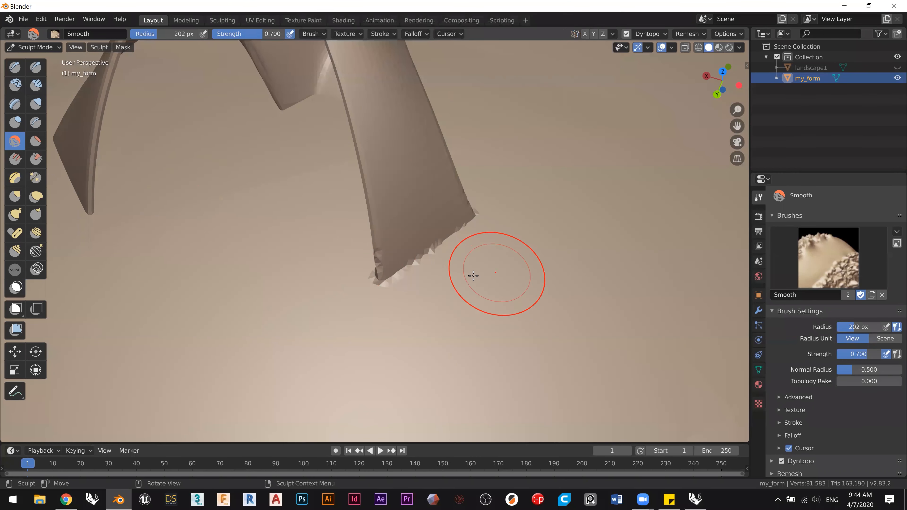
middle_drag(462, 271, 417, 270)
drag(417, 269, 381, 310)
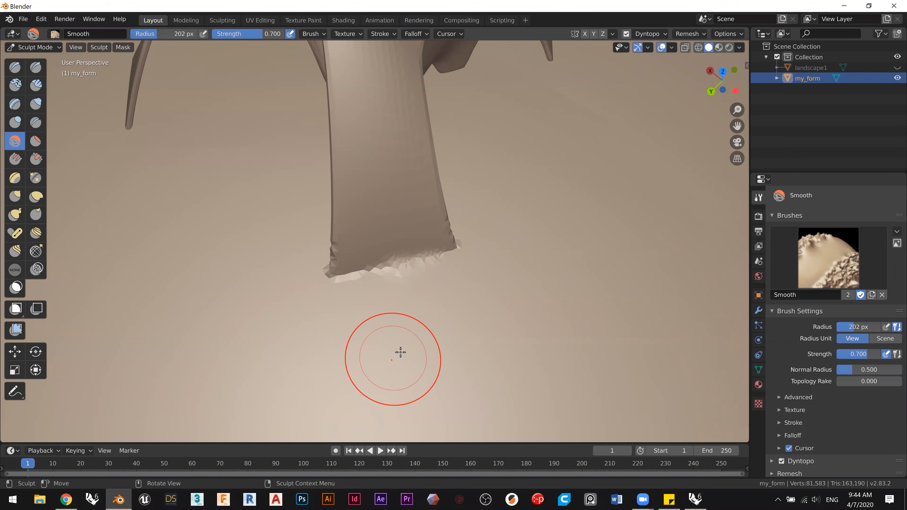
Step: Show the mesh in Wireframe shading and coarsen the dense terrain in front of the leg's foot with the Simplify brush
key(z)
key(8)
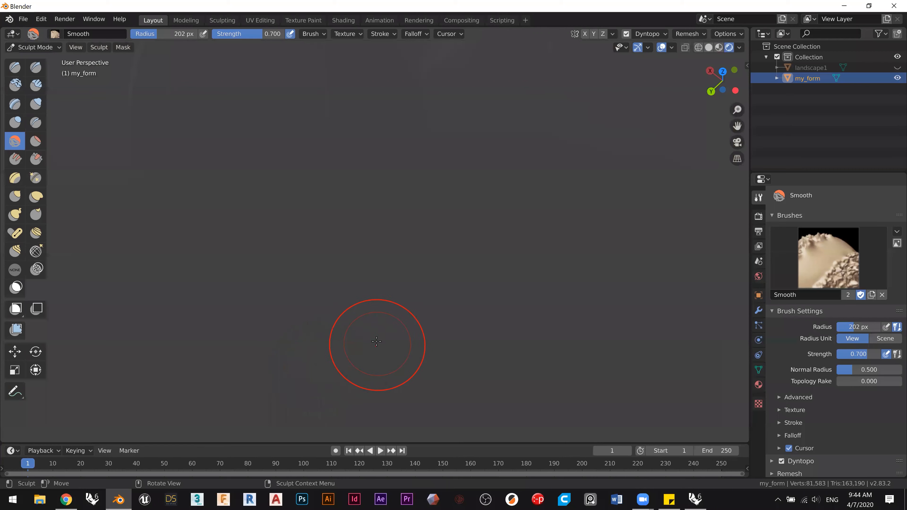
mouse_move(450, 308)
middle_down()
mouse_move(487, 310)
mouse_move(464, 306)
middle_up()
key(z)
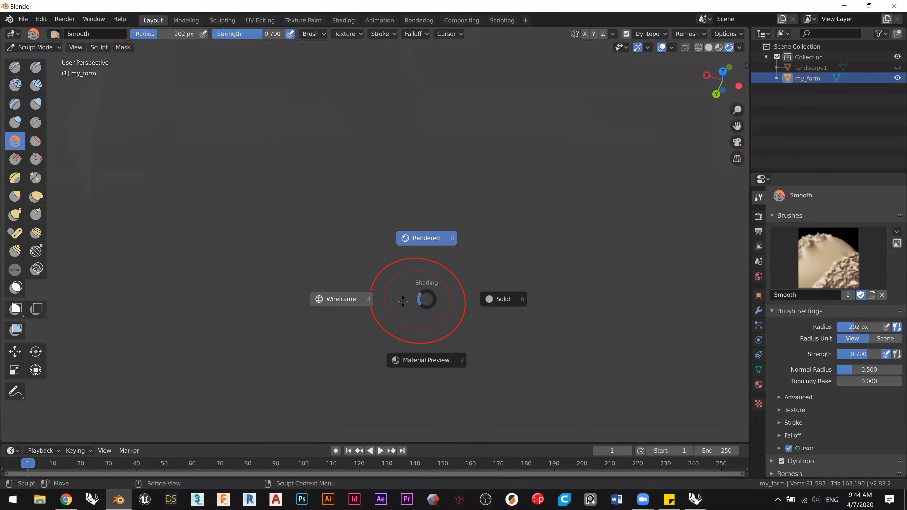
click(348, 303)
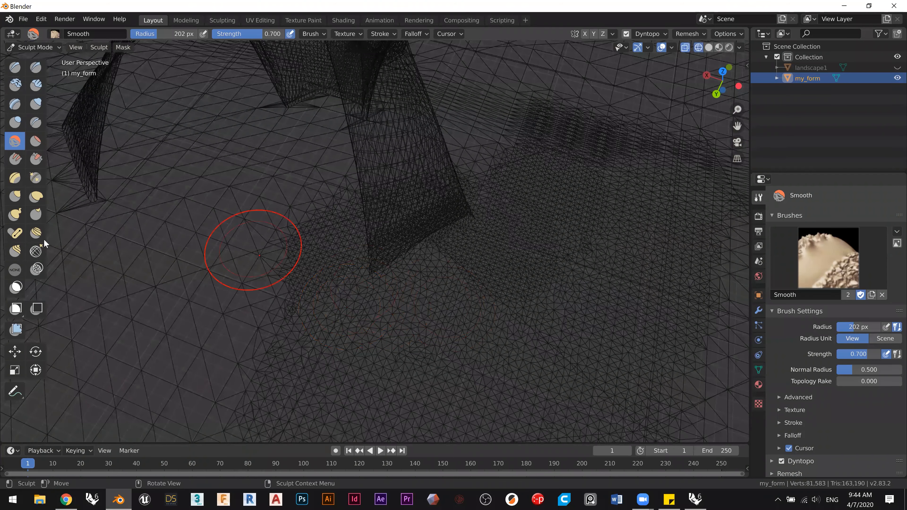
click(37, 268)
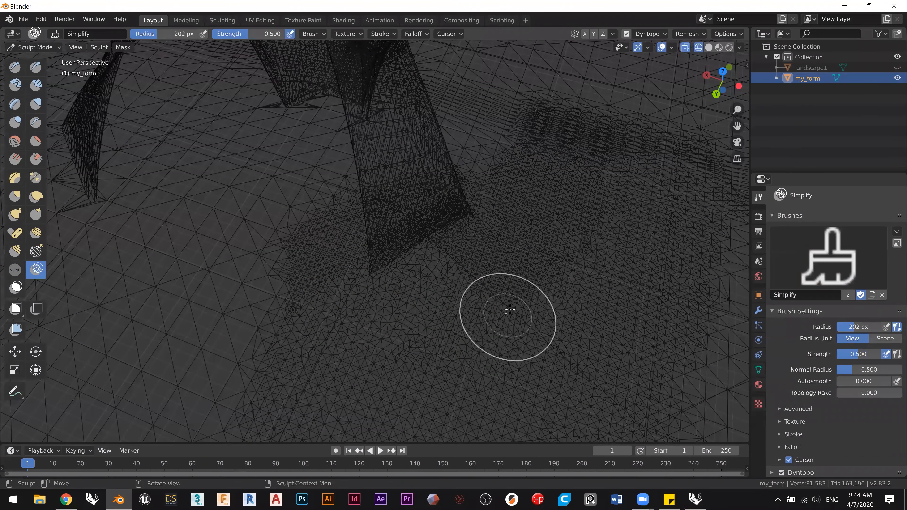
ctrl+middle_drag(507, 305, 500, 256)
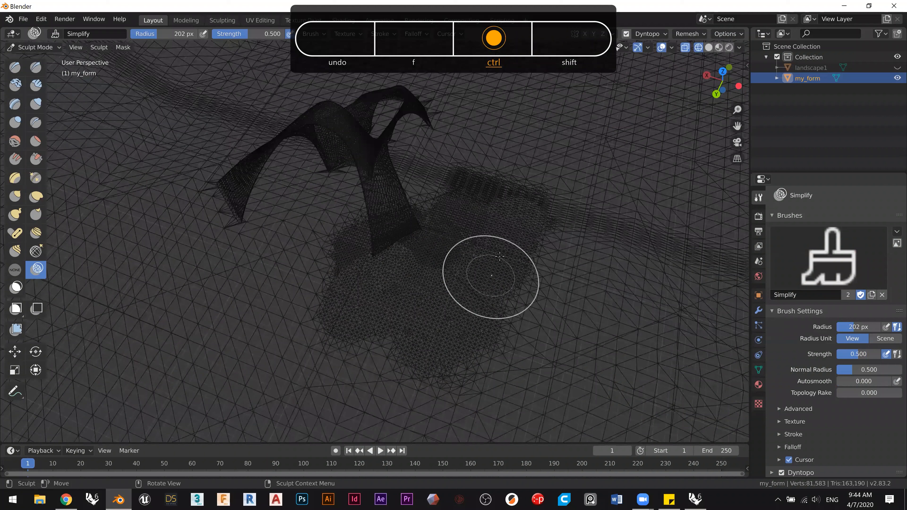
drag(499, 256, 464, 314)
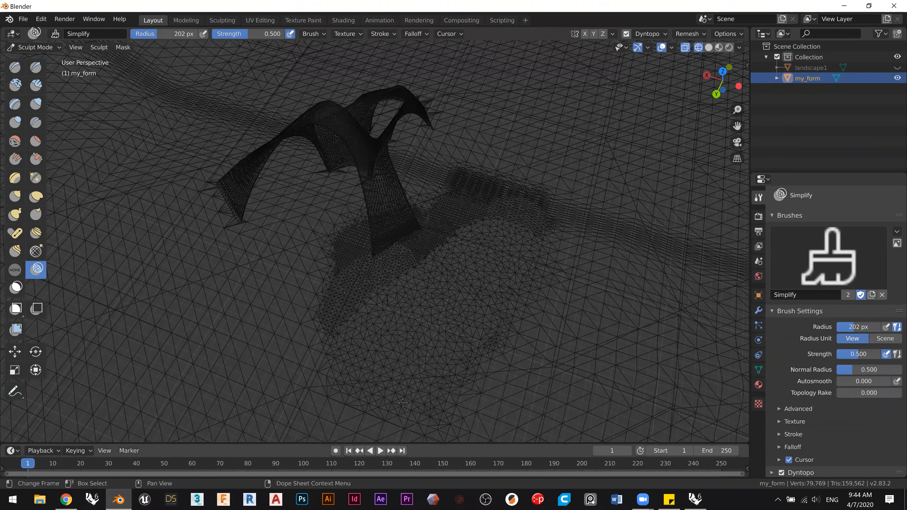
Step: Even out the stretched terrain mesh beside and behind the front leg's foot with Simplify strokes
mouse_move(473, 304)
shift+middle_down()
mouse_move(426, 301)
mouse_move(370, 320)
shift+middle_up()
mouse_move(449, 318)
ctrl+middle_down()
mouse_move(467, 233)
mouse_move(519, 301)
mouse_move(535, 300)
ctrl+middle_up()
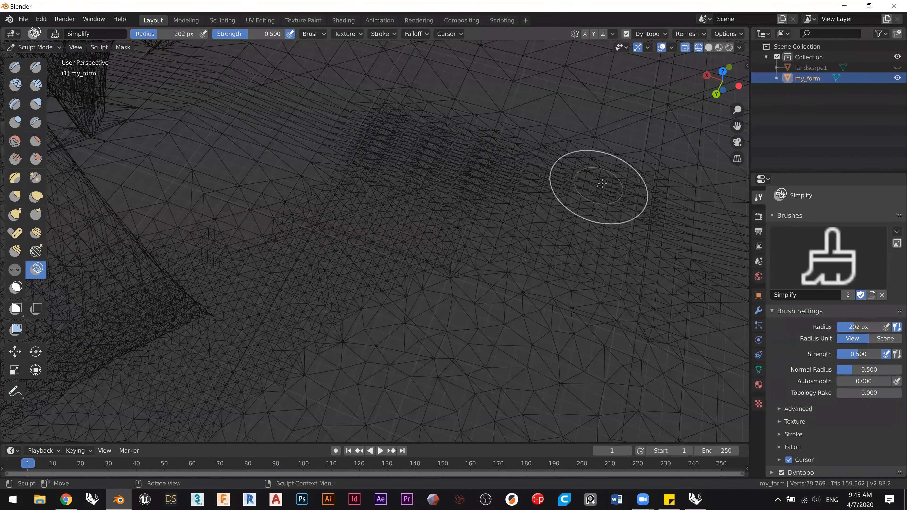
mouse_move(524, 218)
mouse_down()
mouse_move(530, 182)
mouse_move(335, 143)
mouse_move(442, 268)
mouse_move(537, 263)
mouse_move(611, 225)
mouse_move(678, 243)
mouse_up()
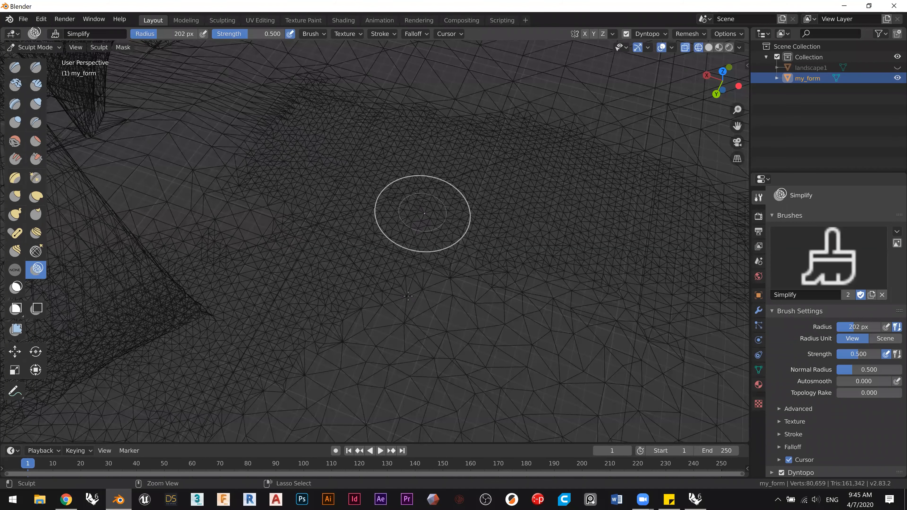
Step: Return to Solid shading and smooth the jagged seam along the inner side of the front leg's foot with the Smooth brush
ctrl+middle_drag(423, 213, 403, 304)
shift+middle_drag(407, 269, 389, 170)
ctrl+middle_drag(350, 221, 353, 226)
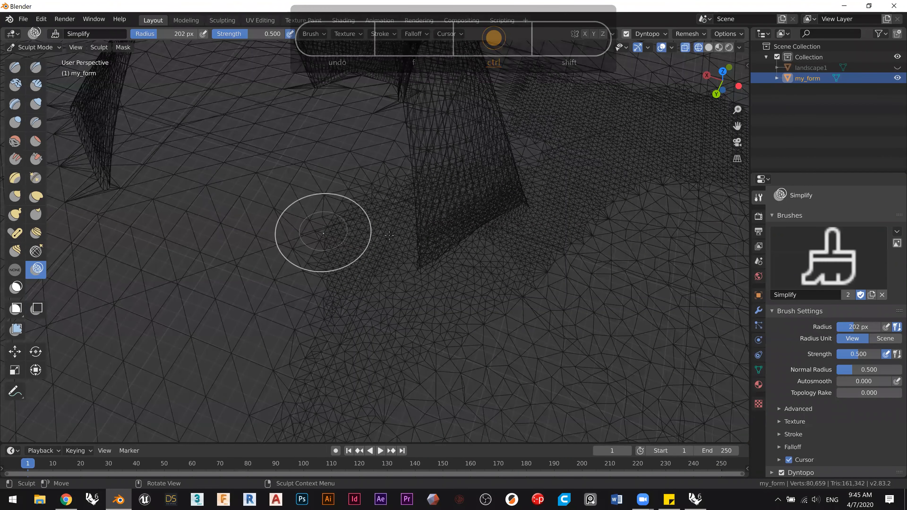
key(z)
click(427, 239)
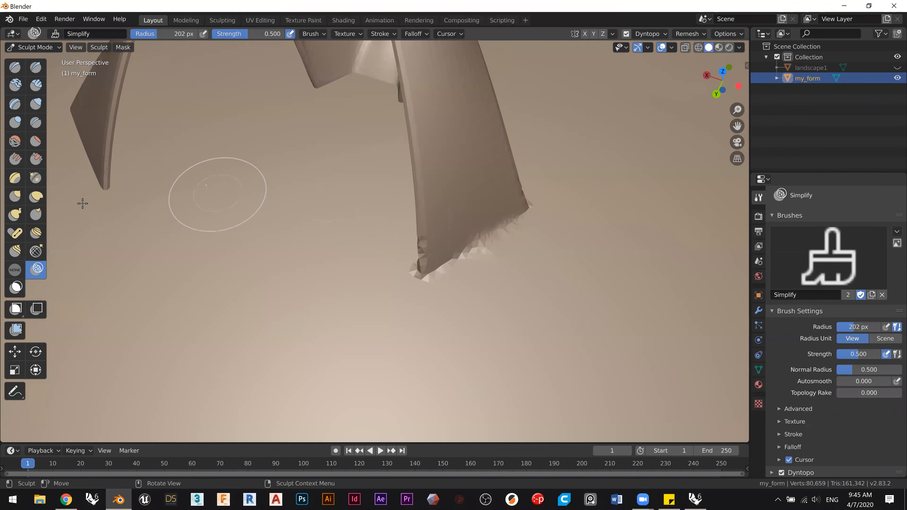
click(14, 141)
mouse_move(495, 275)
middle_down()
mouse_move(484, 269)
mouse_move(473, 281)
middle_up()
mouse_move(425, 304)
mouse_down()
mouse_move(408, 302)
mouse_move(421, 292)
mouse_move(482, 298)
mouse_move(463, 319)
mouse_up()
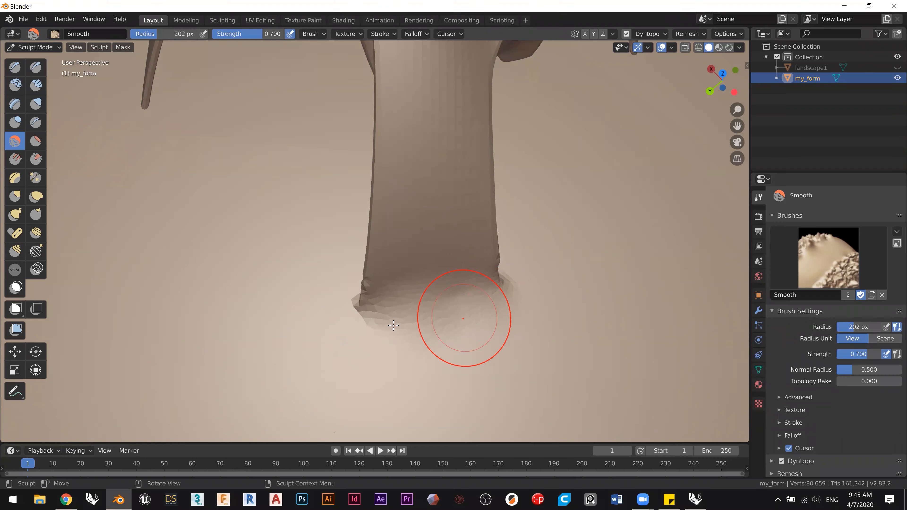
Step: Smooth the outer side and corners of the front leg's foot into the terrain, checking the blend from several sides
mouse_move(431, 318)
middle_down()
mouse_move(532, 309)
mouse_move(437, 259)
mouse_move(430, 362)
mouse_move(442, 356)
middle_up()
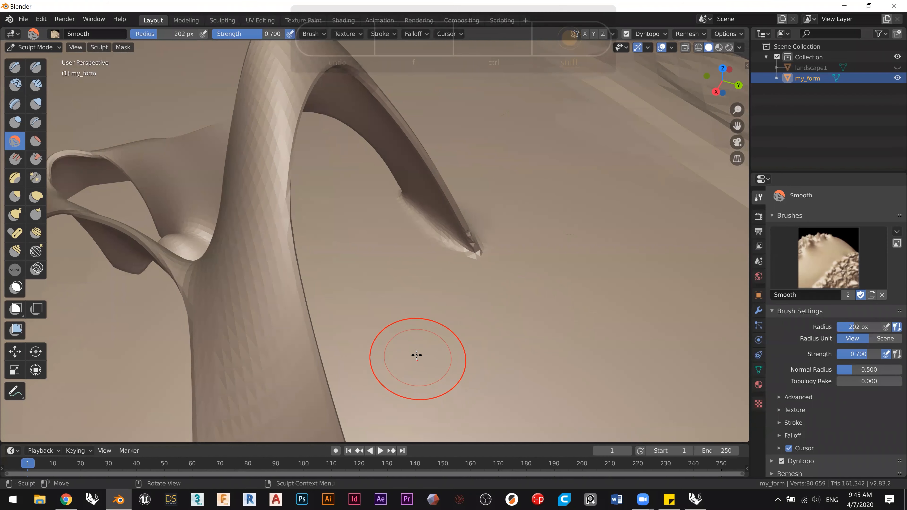
key(XF86AudioRaiseVolume)
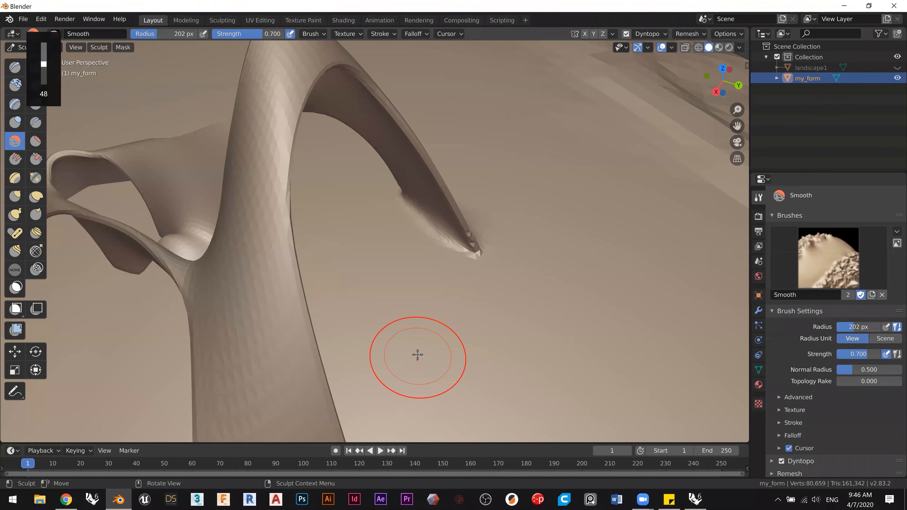
mouse_move(449, 263)
middle_down()
mouse_move(476, 257)
mouse_move(457, 271)
middle_up()
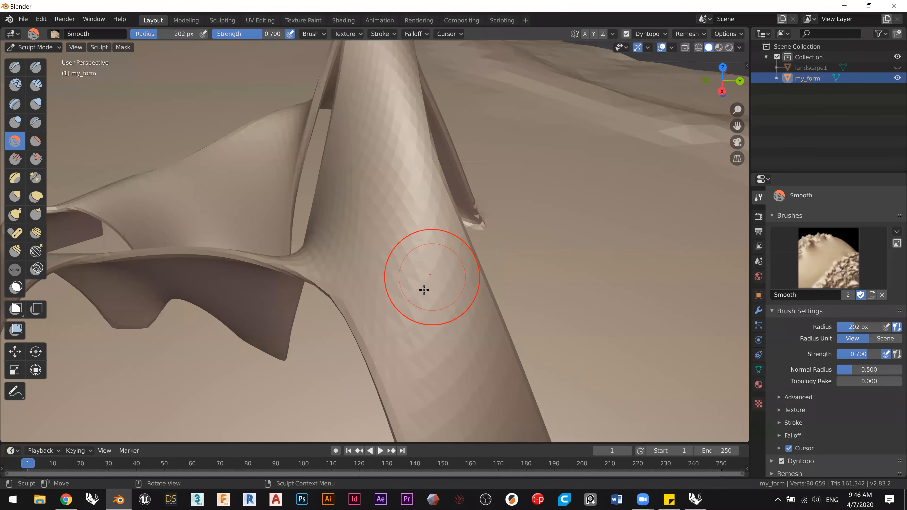
key(XF86AudioLowerVolume)
middle_drag(423, 287, 415, 285)
mouse_move(459, 247)
ctrl+middle_down()
mouse_move(460, 239)
mouse_move(360, 262)
ctrl+middle_up()
mouse_move(426, 257)
ctrl+middle_down()
mouse_move(453, 231)
mouse_move(454, 241)
ctrl+middle_up()
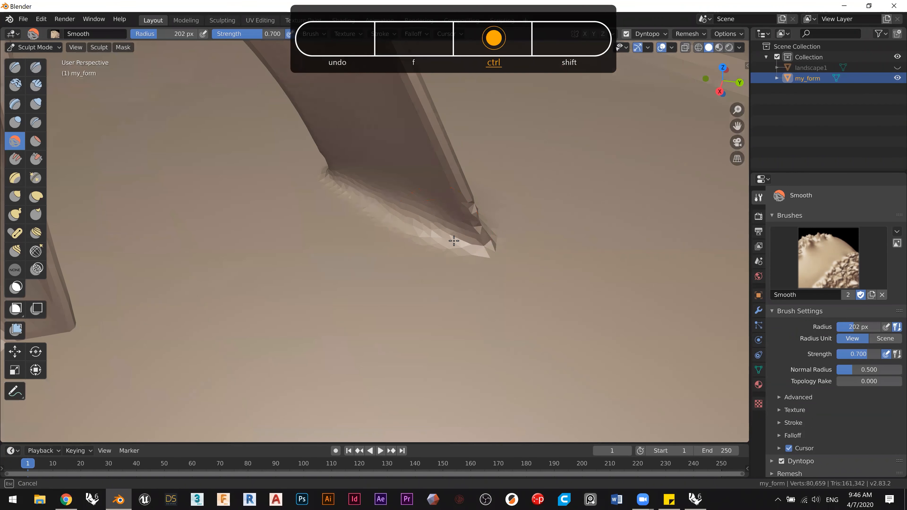
mouse_move(364, 229)
middle_down()
mouse_move(266, 245)
mouse_move(220, 234)
mouse_move(222, 219)
middle_up()
mouse_move(456, 213)
mouse_down()
mouse_move(456, 283)
mouse_move(479, 304)
mouse_move(452, 263)
mouse_move(494, 278)
mouse_move(482, 281)
mouse_up()
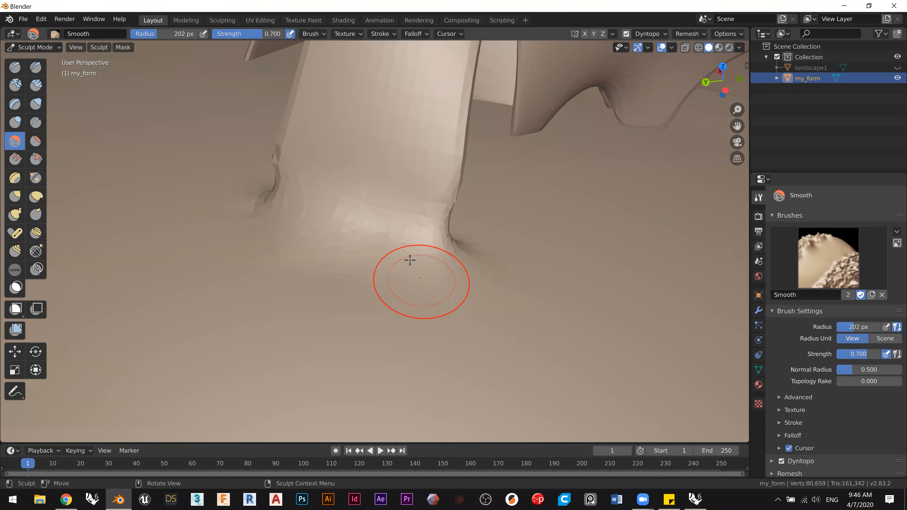
mouse_move(399, 276)
middle_down()
mouse_move(470, 290)
mouse_move(512, 278)
mouse_move(486, 283)
middle_up()
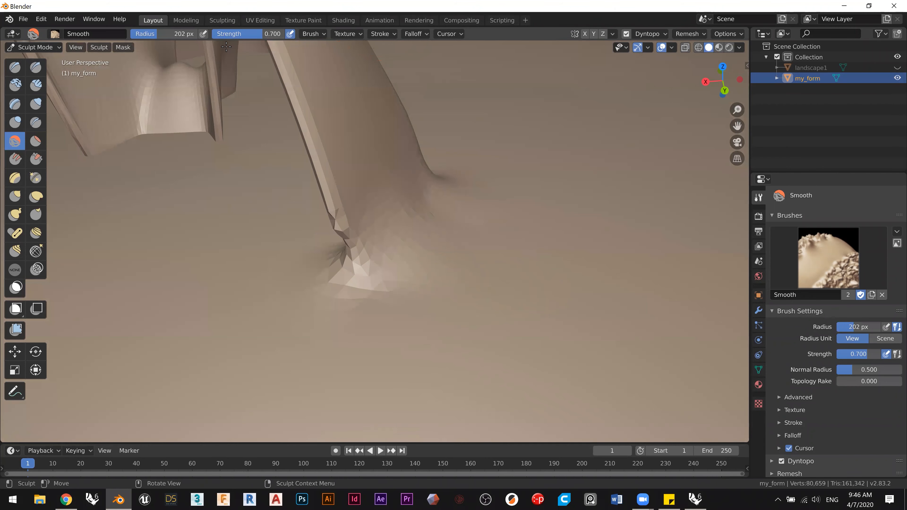
mouse_move(462, 186)
middle_down()
mouse_move(517, 198)
mouse_move(607, 190)
middle_up()
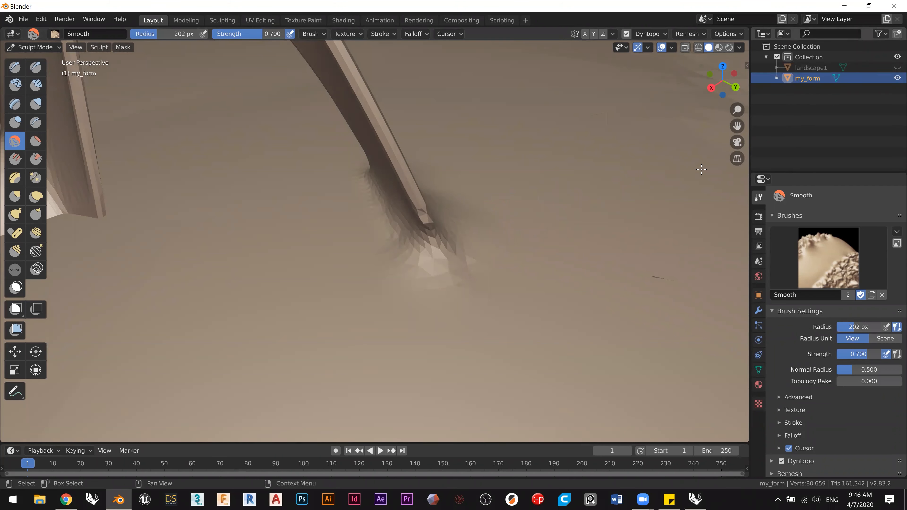
mouse_move(530, 239)
middle_down()
mouse_move(495, 271)
mouse_move(500, 265)
middle_up()
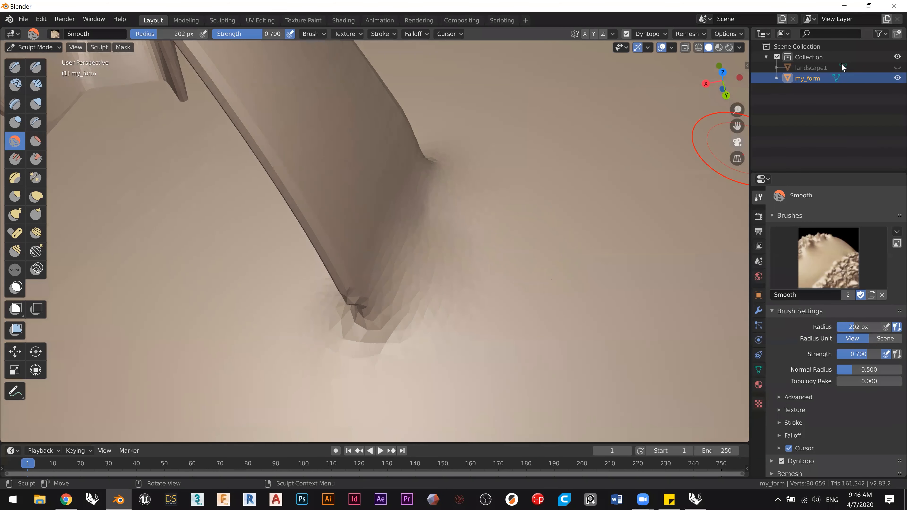
Step: Try locking the view to the 3D cursor in the view settings
drag(704, 66, 597, 111)
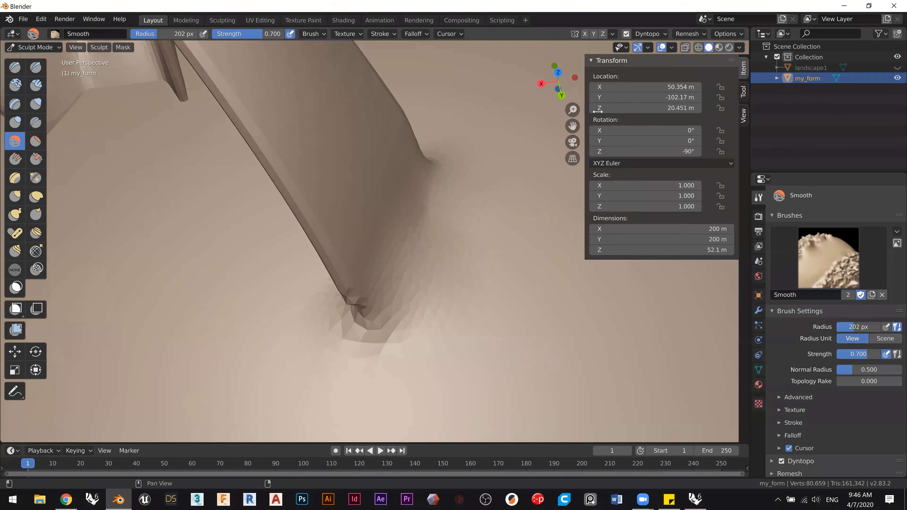
click(743, 116)
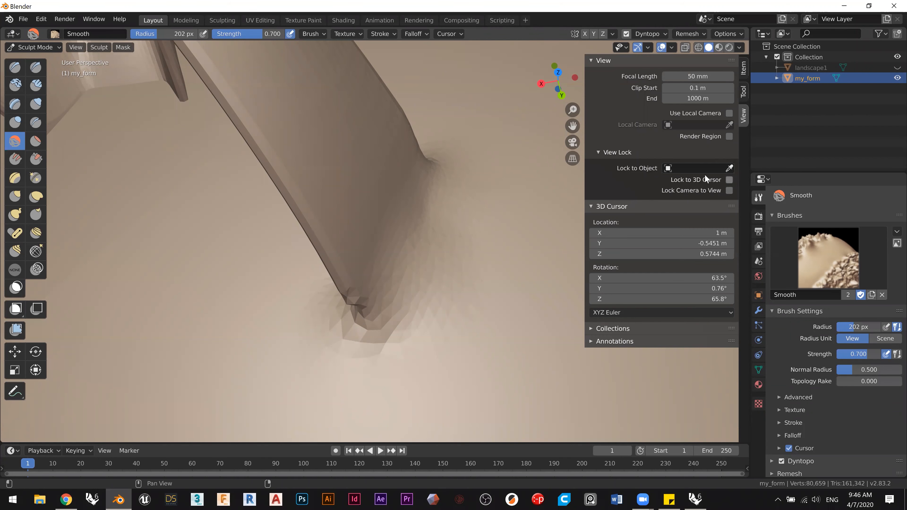
click(728, 179)
click(726, 179)
key(n)
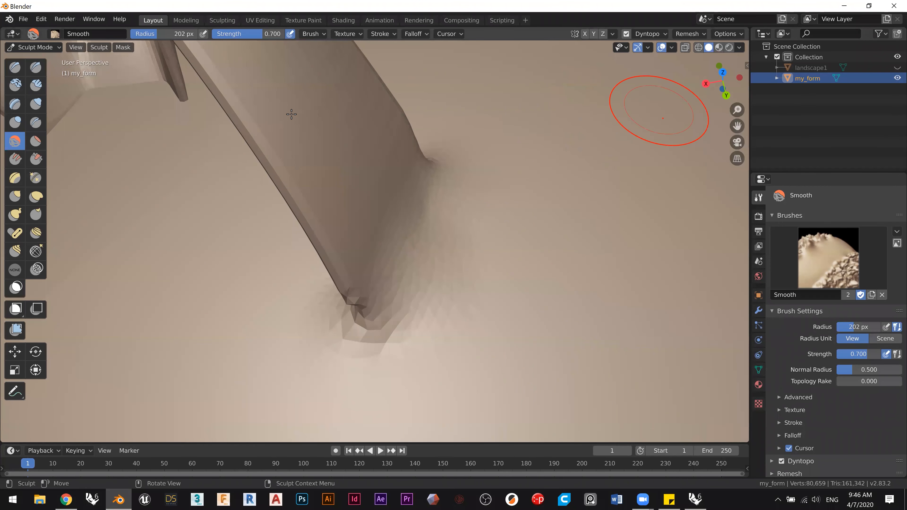
Step: Switch my_form from Sculpt Mode to Object Mode and deselect it, with the whole landscape in view
ctrl+middle_drag(364, 176, 347, 281)
ctrl+middle_drag(363, 142, 353, 238)
shift+middle_drag(328, 201, 396, 176)
click(37, 45)
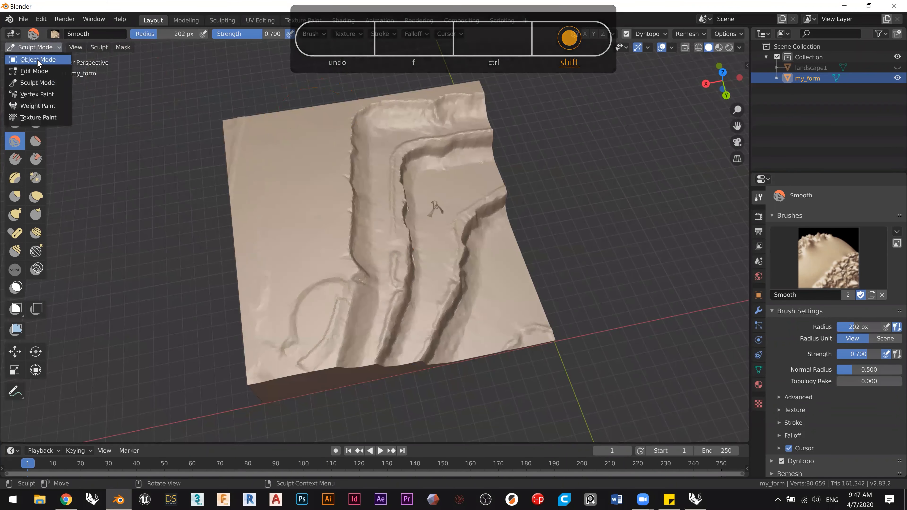
click(47, 60)
middle_drag(434, 255, 513, 168)
click(293, 231)
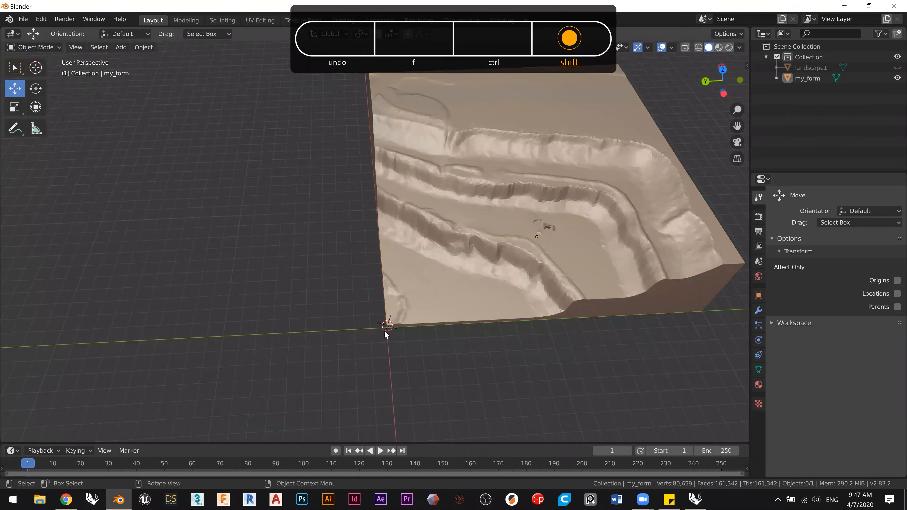
click(385, 331)
click(74, 119)
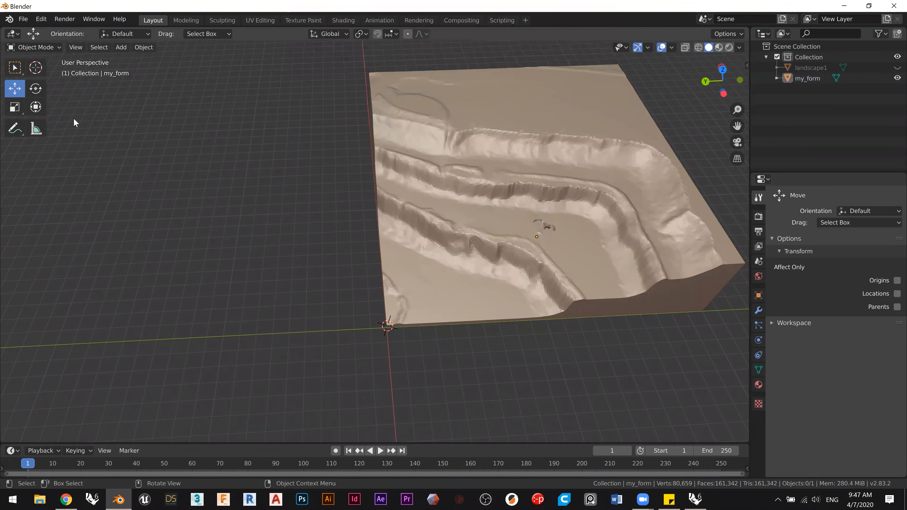
Step: Activate the Cursor tool and place the 3D cursor at the shell's front leg on the landscape
click(35, 67)
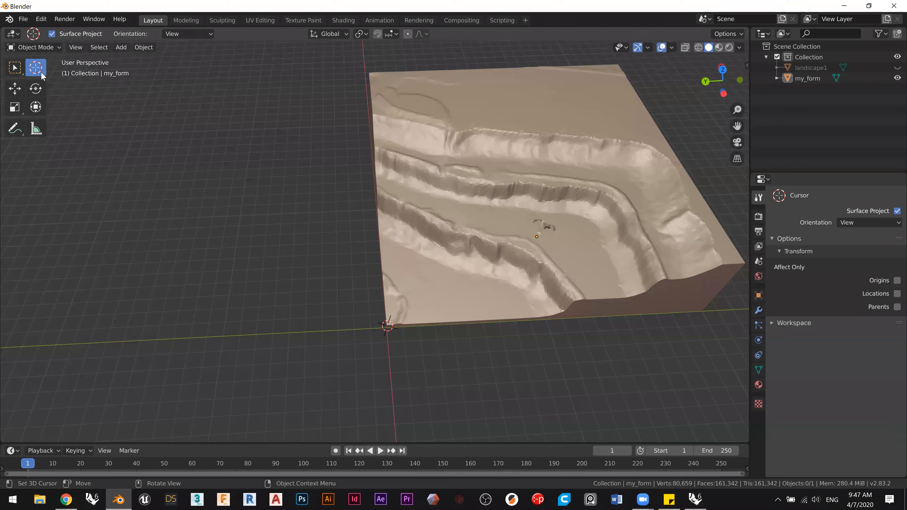
click(15, 68)
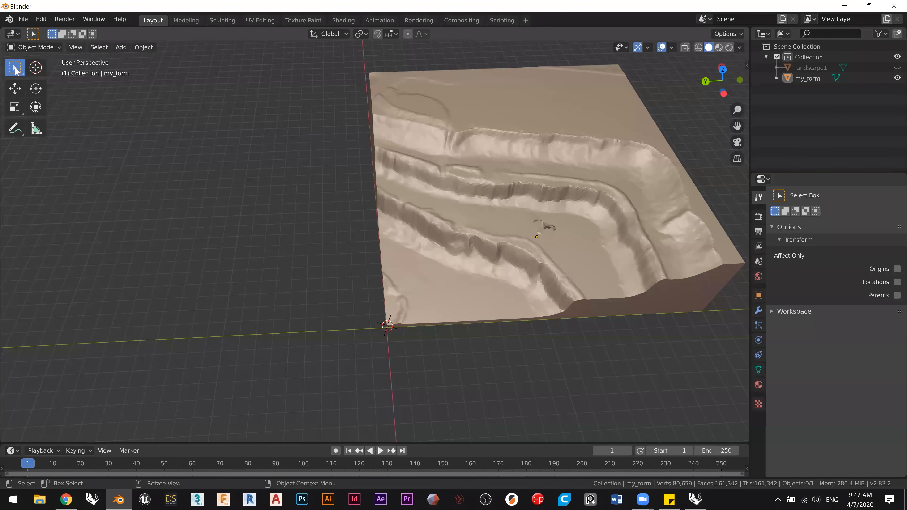
click(35, 68)
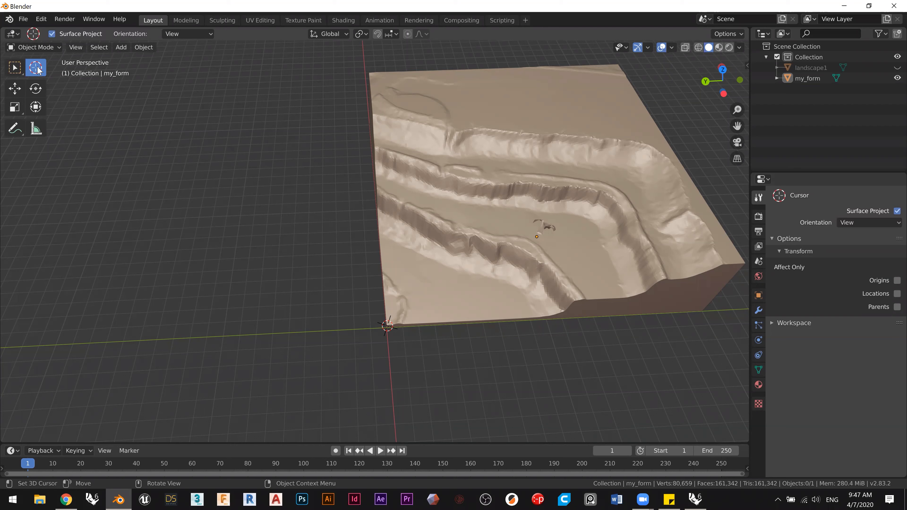
click(537, 237)
Step: Reposition the 3D cursor beneath the shell's arches and view the shell from another side
ctrl+middle_drag(547, 229, 550, 190)
shift+middle_drag(458, 221, 457, 143)
shift+middle_drag(274, 201, 420, 217)
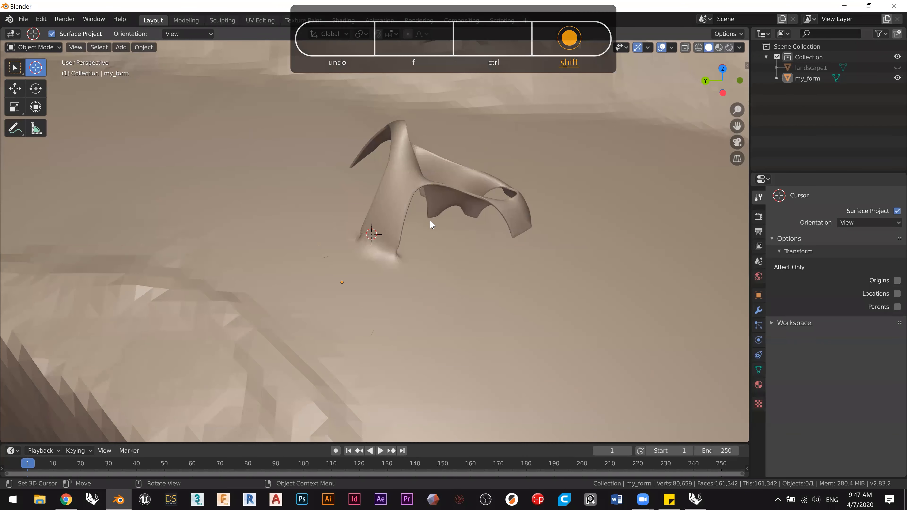
click(461, 214)
drag(422, 232, 449, 224)
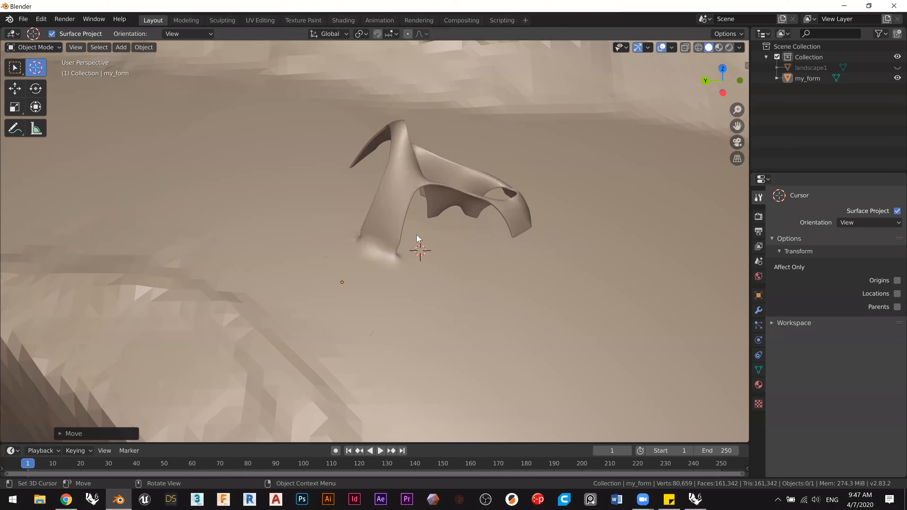
click(453, 221)
click(431, 224)
middle_drag(457, 225, 440, 241)
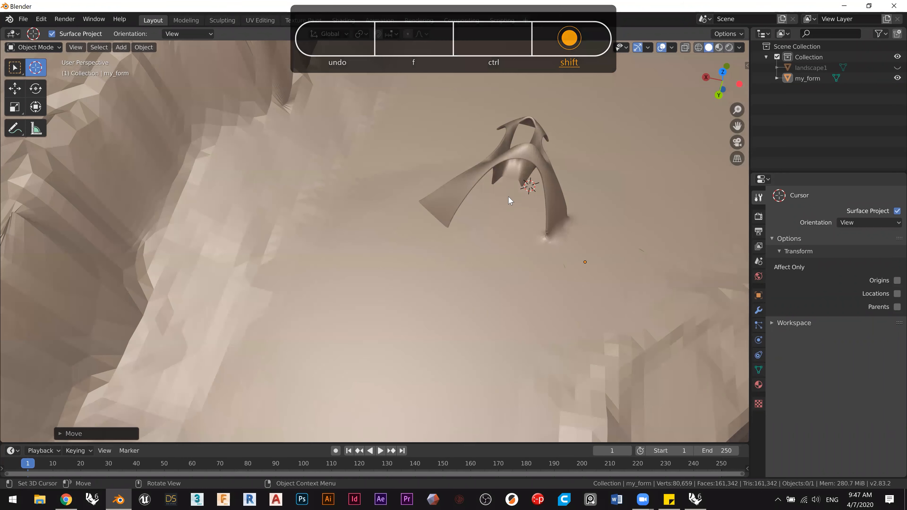
middle_drag(472, 197, 533, 170)
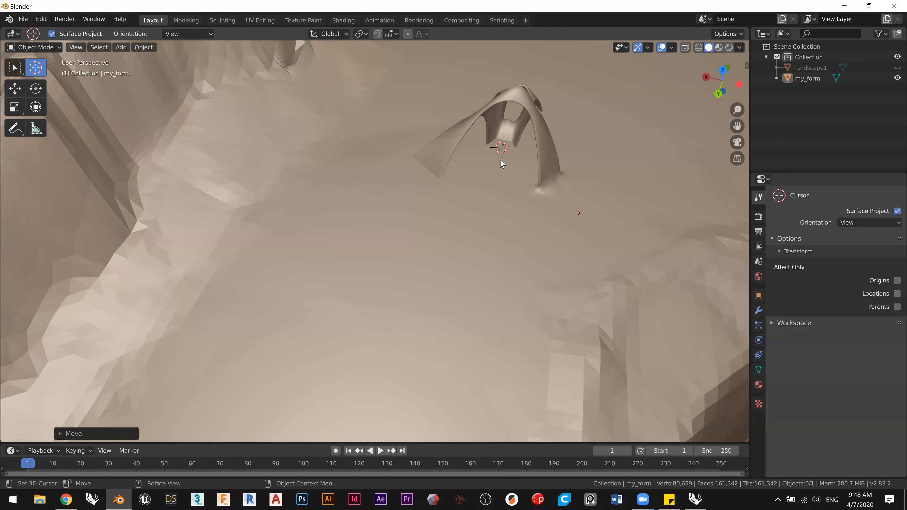
click(16, 70)
click(37, 70)
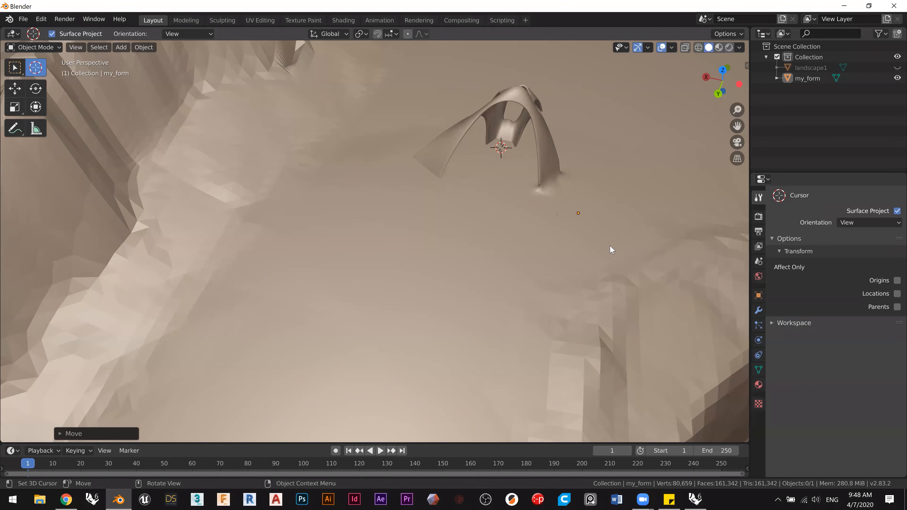
Step: Return my_form from Object Mode to Sculpt Mode, with the shell framed close up on the landscape
shift+middle_drag(547, 210, 646, 173)
ctrl+middle_drag(577, 300, 508, 265)
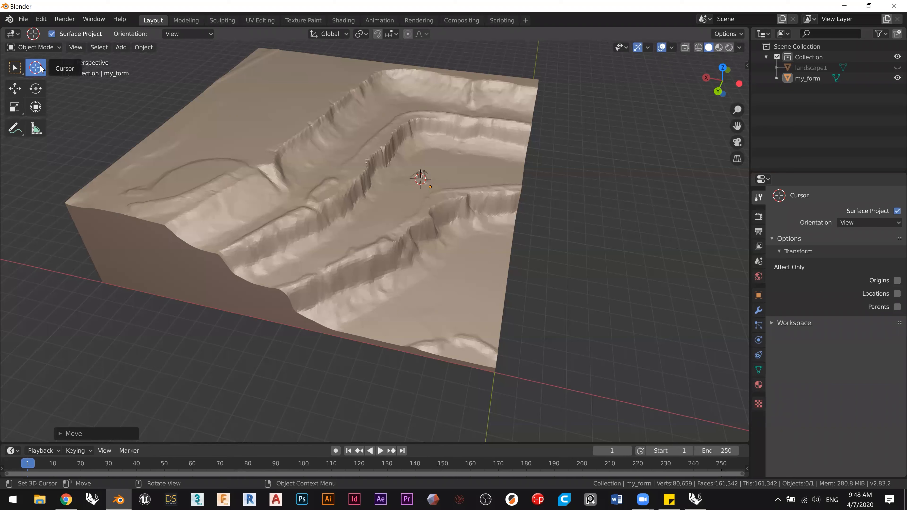
middle_drag(462, 225, 441, 230)
ctrl+middle_drag(439, 172, 441, 122)
shift+middle_drag(575, 79, 490, 201)
mouse_move(477, 240)
middle_down()
mouse_move(451, 227)
mouse_move(467, 238)
mouse_move(474, 228)
mouse_move(472, 240)
middle_up()
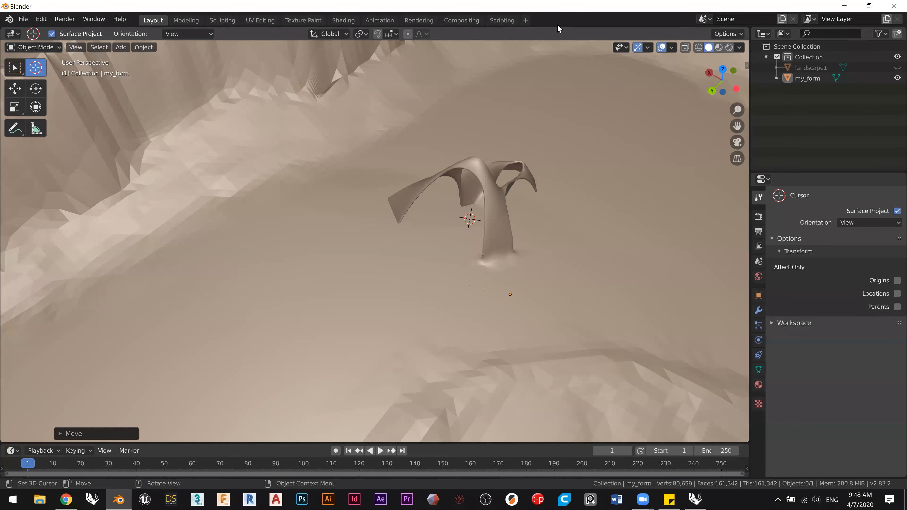
click(36, 47)
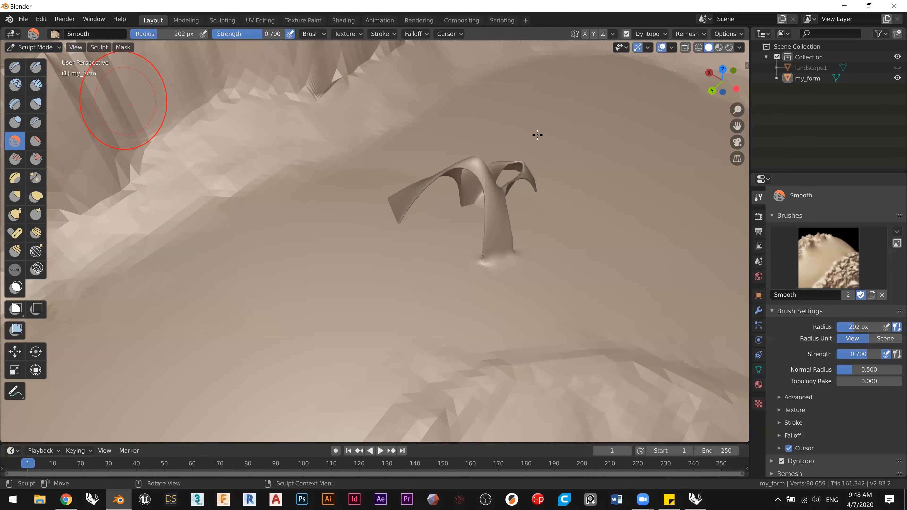
Step: Lock the view to the 3D cursor, orbit around the shell to test it, and hide the view settings
click(746, 67)
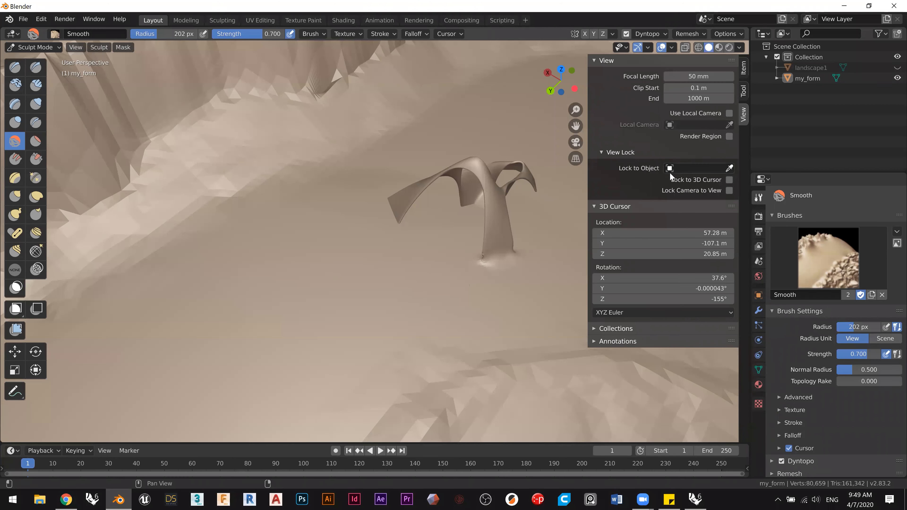
click(728, 180)
middle_drag(415, 183, 362, 216)
mouse_move(360, 182)
ctrl+middle_down()
mouse_move(360, 158)
mouse_move(354, 215)
mouse_move(411, 196)
mouse_move(364, 174)
mouse_move(279, 157)
mouse_move(232, 124)
mouse_move(241, 179)
mouse_move(330, 203)
ctrl+middle_up()
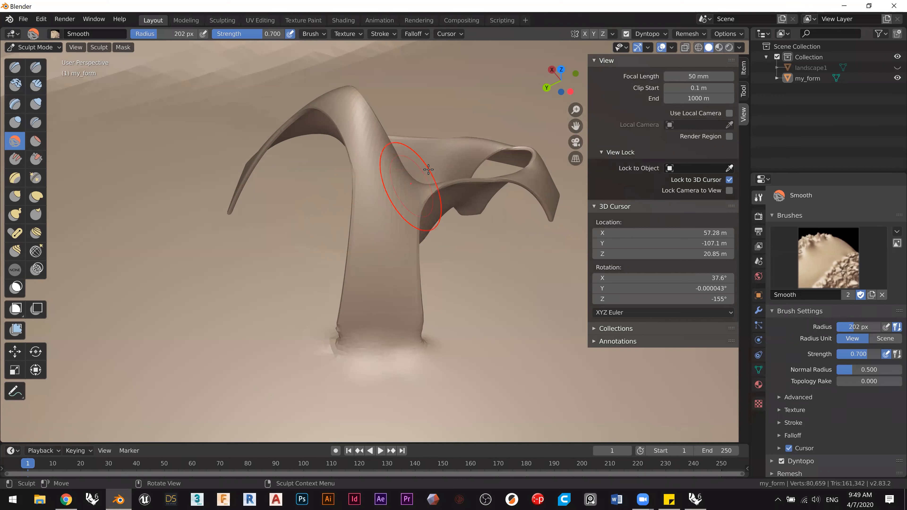
drag(588, 84, 750, 96)
Step: Smooth the jagged junction between the front leg's edge and the terrain with the Smooth brush
shift+middle_drag(462, 243, 502, 171)
ctrl+middle_drag(488, 251, 484, 218)
shift+middle_drag(529, 289, 462, 194)
shift+drag(546, 249, 589, 232)
mouse_move(520, 231)
middle_down()
mouse_move(466, 223)
mouse_move(373, 239)
mouse_move(318, 237)
mouse_move(441, 229)
middle_up()
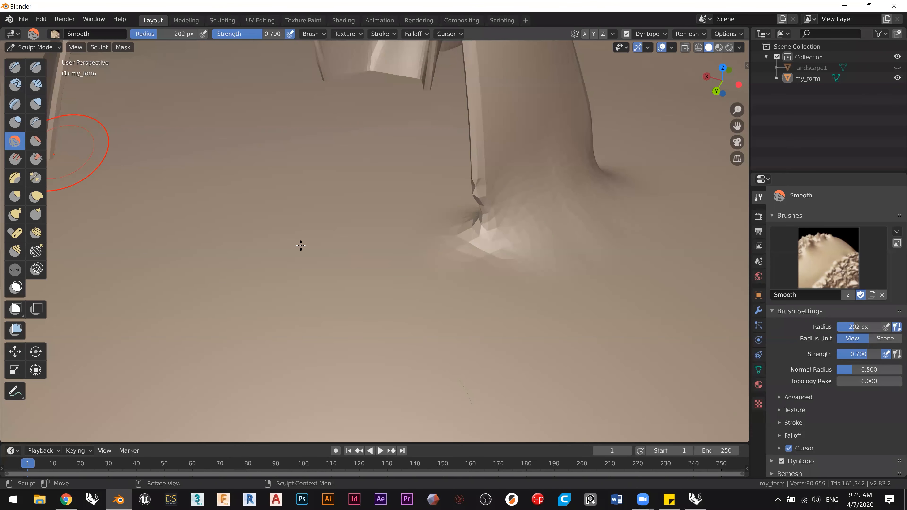
mouse_move(500, 205)
mouse_down()
mouse_move(482, 169)
mouse_move(479, 255)
mouse_up()
middle_drag(436, 235, 376, 156)
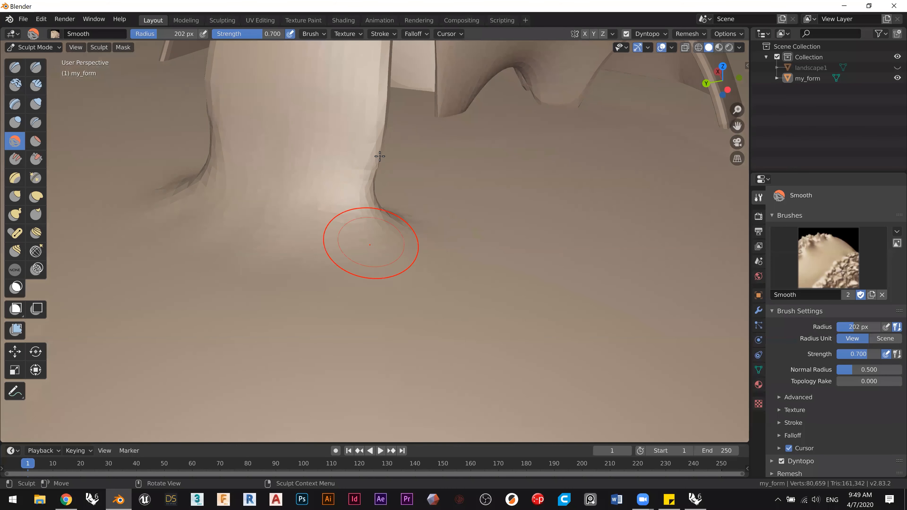
mouse_move(384, 222)
middle_down()
mouse_move(471, 240)
mouse_move(294, 203)
middle_up()
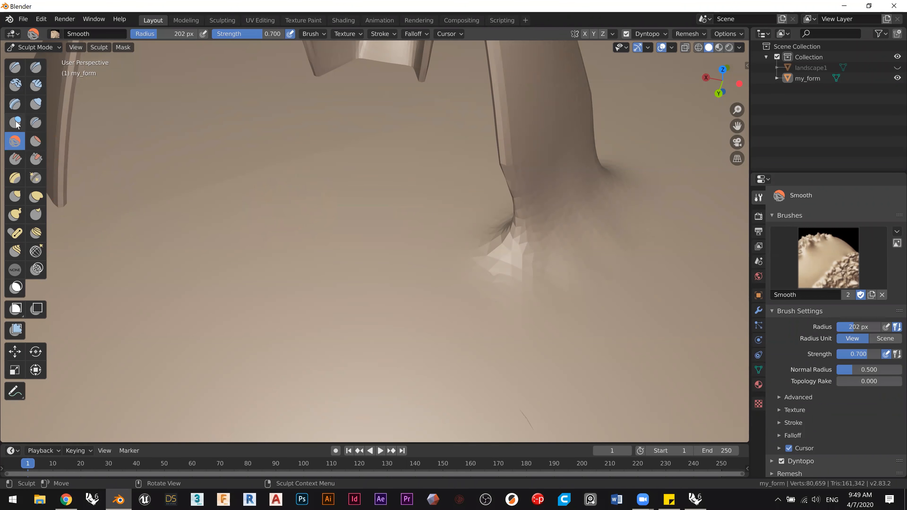
Step: Thicken the front leg's thin edge near the ground with the Inflate/Deflate brush, reducing its radius to 139 px
click(37, 105)
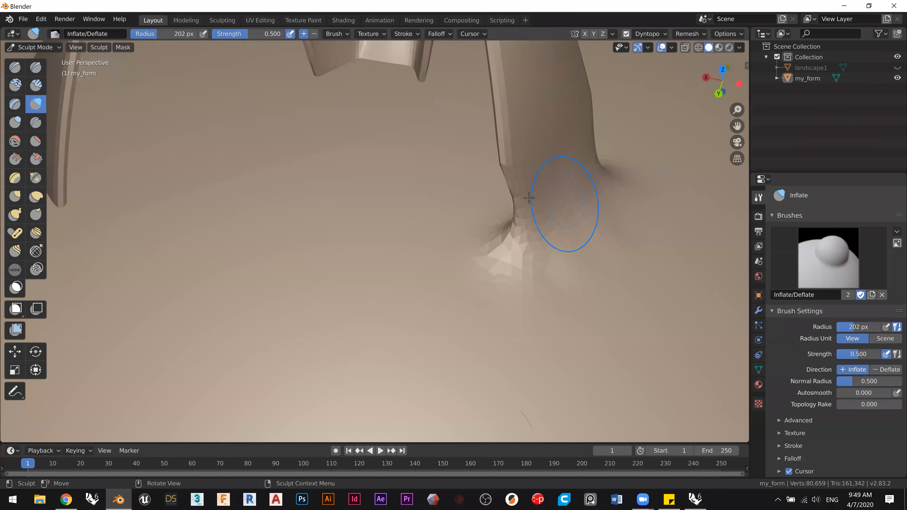
mouse_move(521, 204)
mouse_down()
mouse_move(516, 195)
mouse_move(520, 220)
mouse_up()
key(f)
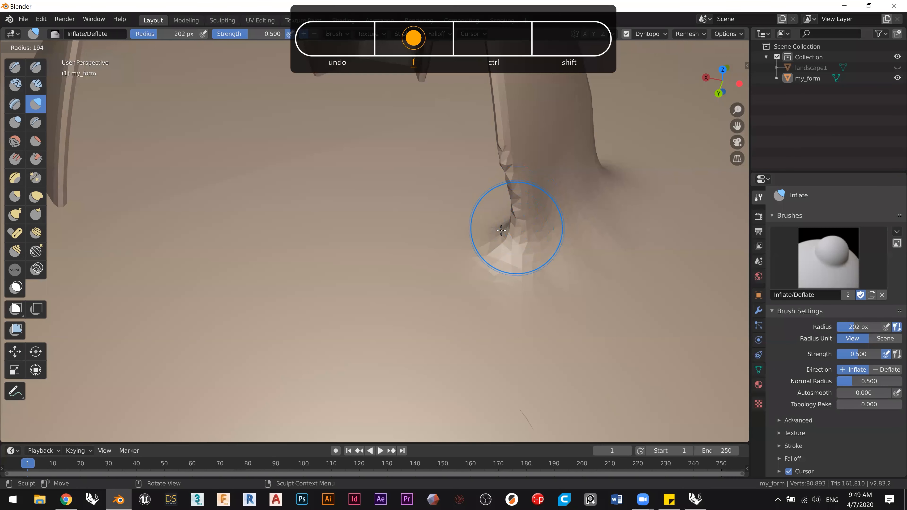
mouse_move(519, 206)
mouse_down()
mouse_move(516, 265)
mouse_move(512, 148)
mouse_move(512, 264)
mouse_up()
mouse_move(504, 266)
middle_down()
mouse_move(458, 243)
mouse_move(398, 251)
mouse_move(478, 239)
mouse_move(450, 230)
mouse_move(427, 156)
mouse_move(411, 167)
middle_up()
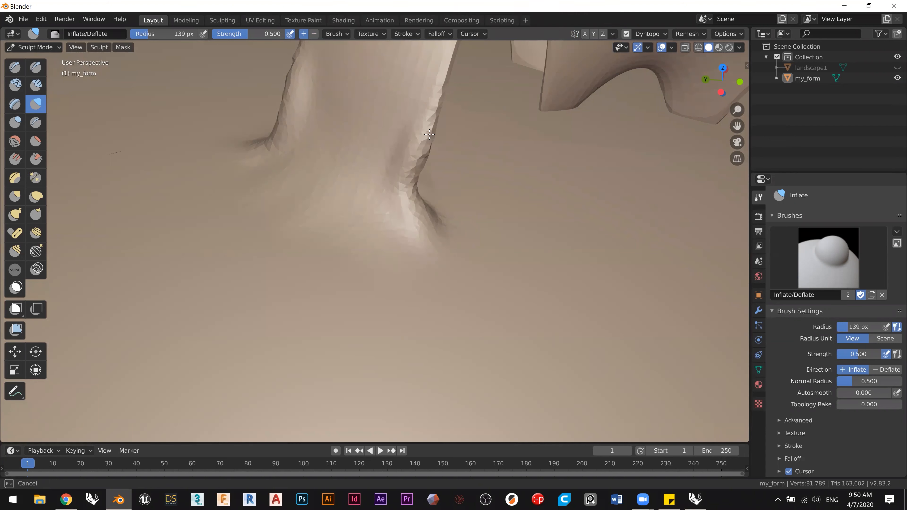
Step: Inflate and blend both edges of the front leg's base where they flare into the terrain
drag(419, 200, 416, 193)
middle_drag(414, 195, 345, 203)
shift+middle_drag(345, 203, 478, 247)
shift+middle_drag(387, 187, 417, 202)
shift+middle_drag(366, 175, 372, 179)
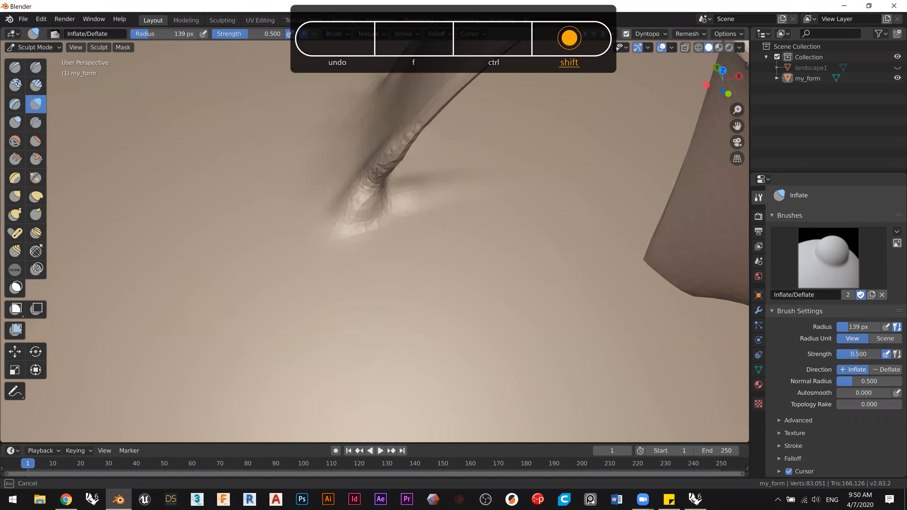
mouse_move(454, 213)
middle_down()
mouse_move(483, 206)
mouse_move(463, 203)
mouse_move(434, 174)
mouse_move(469, 206)
mouse_move(496, 210)
mouse_move(246, 139)
middle_up()
mouse_move(433, 188)
mouse_down()
mouse_move(388, 313)
mouse_move(425, 272)
mouse_move(340, 356)
mouse_up()
mouse_move(429, 269)
mouse_down()
mouse_move(341, 356)
mouse_move(375, 334)
mouse_up()
mouse_move(375, 334)
ctrl+middle_down()
mouse_move(346, 381)
mouse_move(367, 364)
mouse_move(311, 318)
mouse_move(289, 315)
ctrl+middle_up()
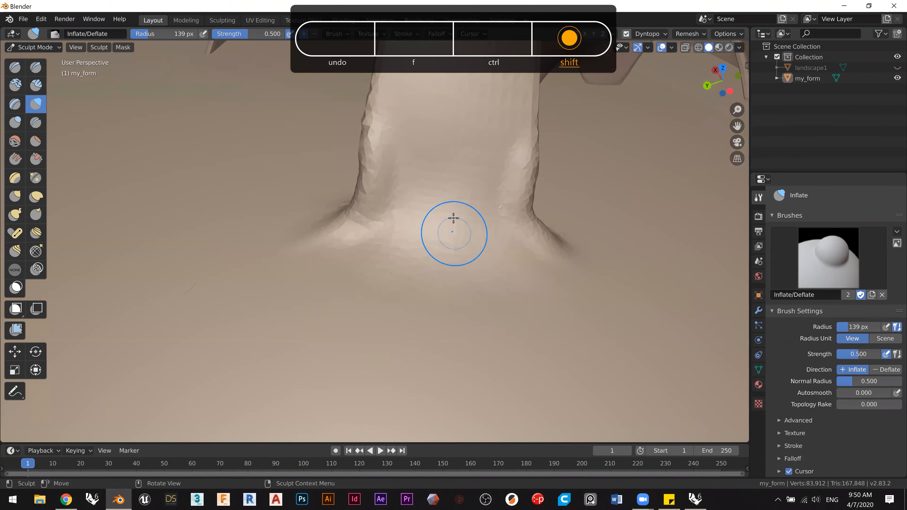
Step: Try a Draw brush stroke on the front leg's upper surface and inspect its effect on the opposite side
middle_drag(367, 265, 5, 76)
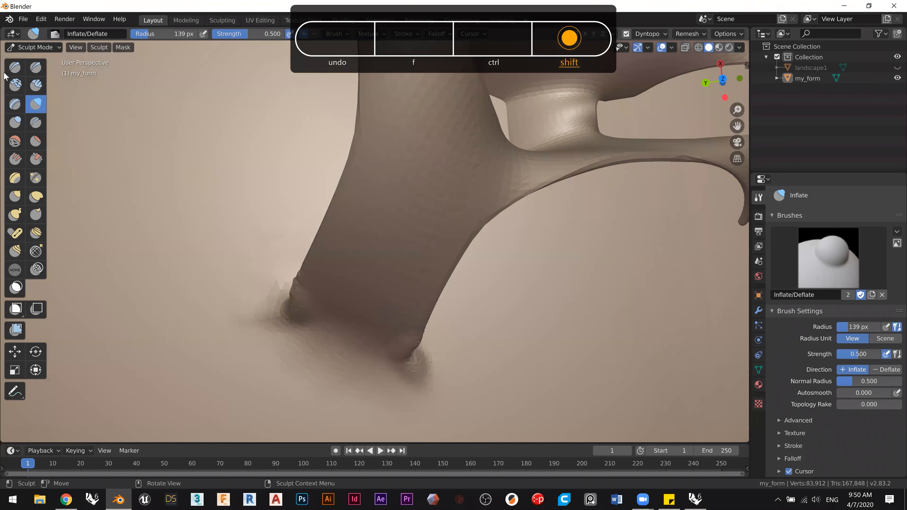
click(16, 71)
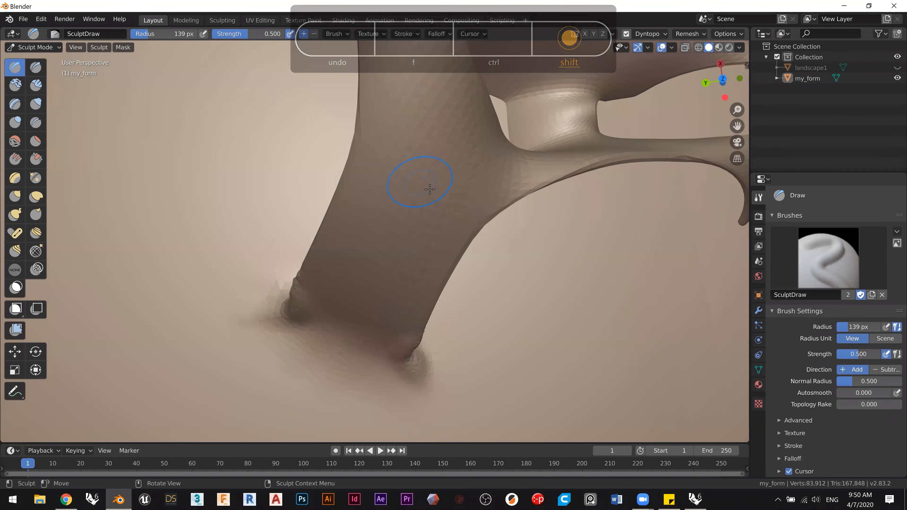
mouse_move(426, 172)
mouse_down()
mouse_move(403, 224)
mouse_move(389, 216)
mouse_up()
mouse_move(389, 215)
middle_down()
mouse_move(557, 169)
mouse_move(413, 280)
mouse_move(338, 370)
mouse_move(386, 244)
mouse_move(437, 187)
middle_up()
ctrl+middle_drag(397, 271, 376, 304)
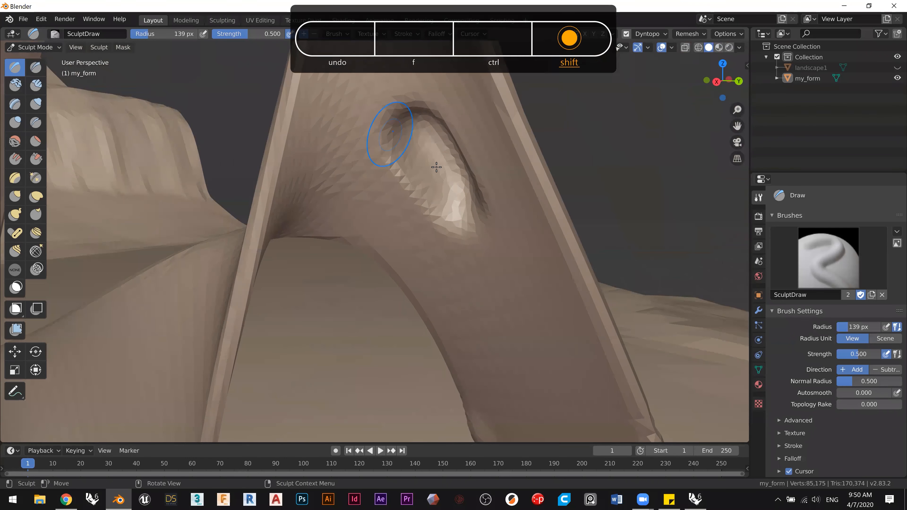
mouse_move(457, 194)
middle_down()
mouse_move(402, 202)
mouse_move(424, 196)
mouse_move(508, 78)
middle_up()
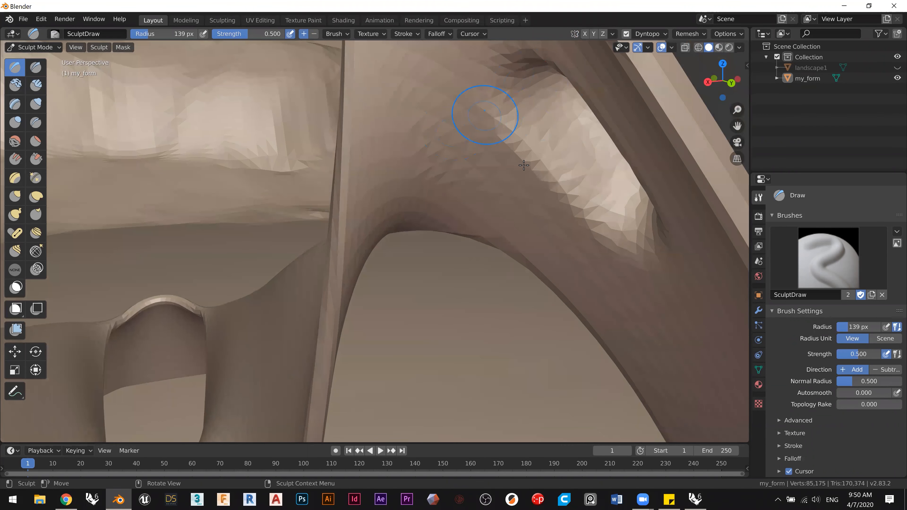
mouse_move(539, 173)
ctrl+middle_down()
mouse_move(550, 224)
mouse_move(535, 176)
mouse_move(526, 179)
mouse_move(534, 167)
mouse_move(530, 211)
mouse_move(370, 112)
mouse_move(421, 188)
mouse_move(387, 340)
mouse_move(389, 251)
mouse_move(373, 176)
mouse_move(440, 150)
mouse_move(418, 226)
mouse_move(620, 144)
mouse_move(646, 120)
ctrl+middle_up()
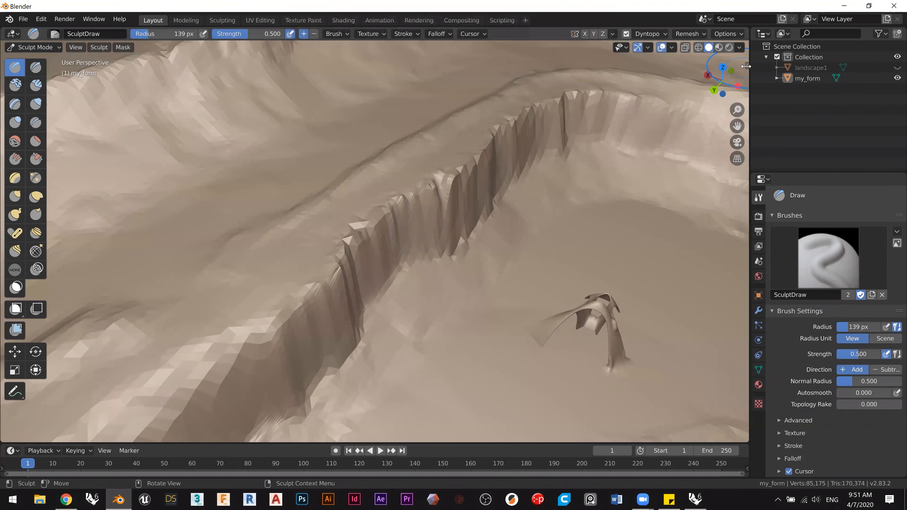
Step: Release the view lock to the 3D cursor and hide the view settings
click(746, 66)
click(729, 179)
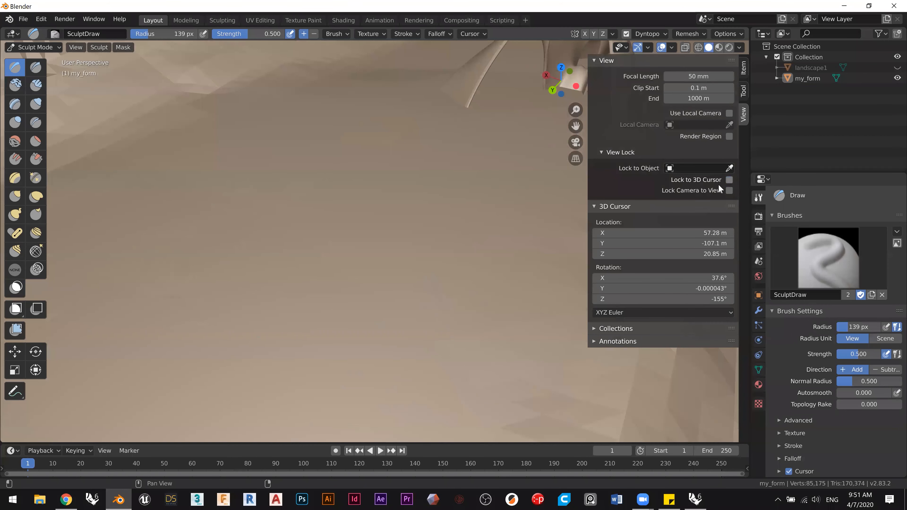
drag(588, 88, 832, 116)
Step: Undo the Draw stroke on the front leg and enable Front Faces Only for the Draw brush
mouse_move(419, 137)
shift+middle_down()
mouse_move(368, 246)
mouse_move(421, 154)
mouse_move(453, 139)
mouse_move(395, 259)
mouse_move(400, 210)
mouse_move(464, 168)
shift+middle_up()
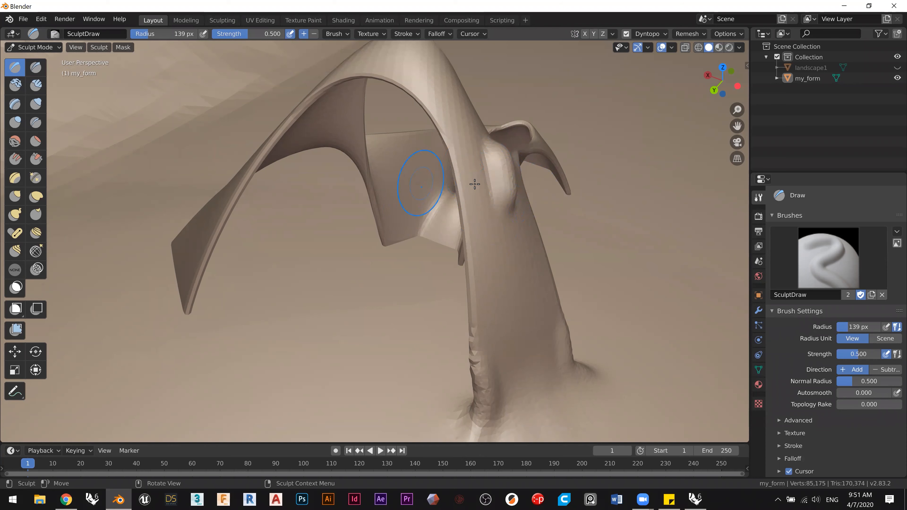
mouse_move(504, 190)
middle_down()
mouse_move(512, 195)
mouse_move(512, 159)
mouse_move(488, 146)
middle_up()
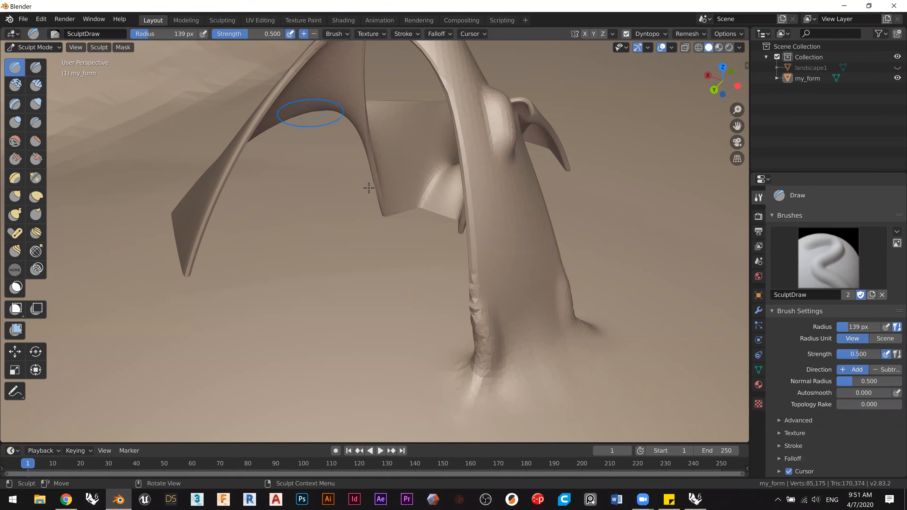
key(ctrl+z)
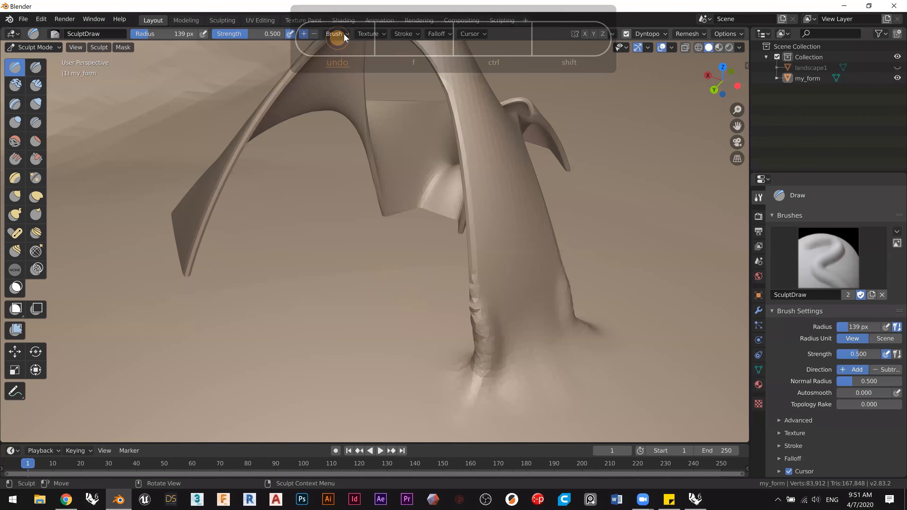
click(342, 34)
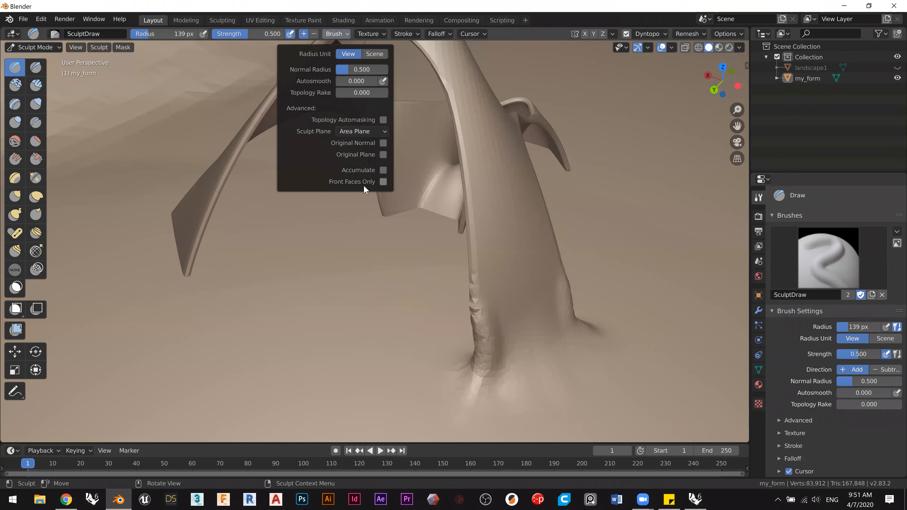
click(383, 181)
Step: Try a Draw stroke on the front leg's outer face, inspect both sides, and undo the stroke
mouse_move(511, 177)
mouse_down()
mouse_move(502, 172)
mouse_move(507, 193)
mouse_move(505, 178)
mouse_up()
middle_drag(505, 178, 557, 209)
shift+middle_drag(378, 209, 295, 193)
mouse_move(347, 205)
middle_down()
mouse_move(380, 198)
mouse_move(237, 224)
mouse_move(221, 236)
mouse_move(395, 235)
mouse_move(285, 270)
mouse_move(283, 285)
mouse_move(320, 280)
middle_up()
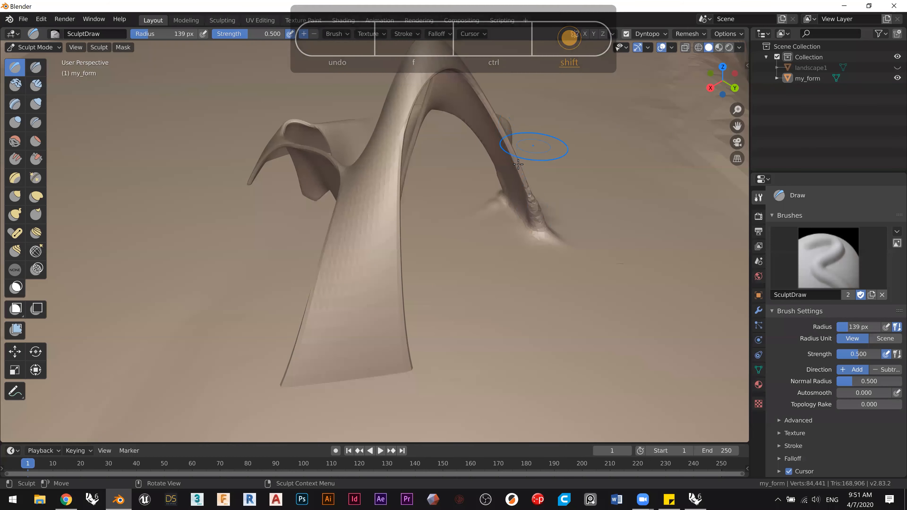
middle_drag(532, 184, 493, 299)
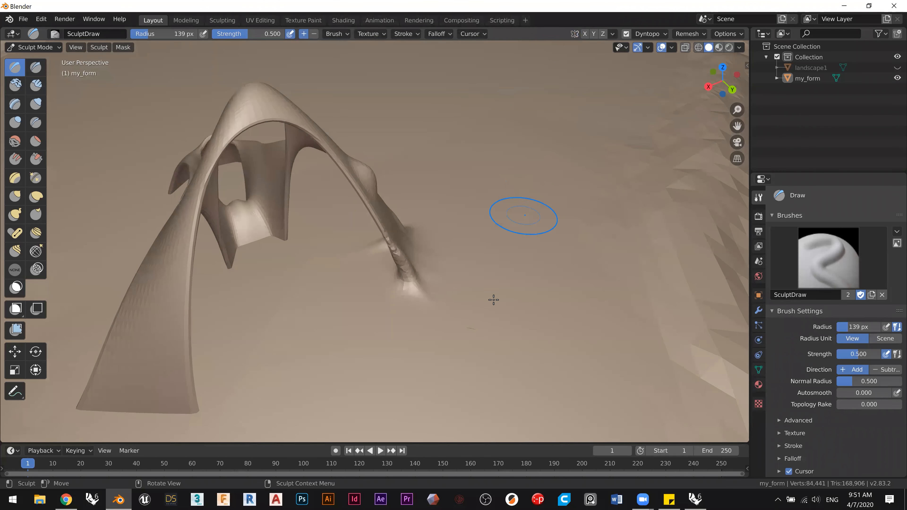
key(ctrl+z)
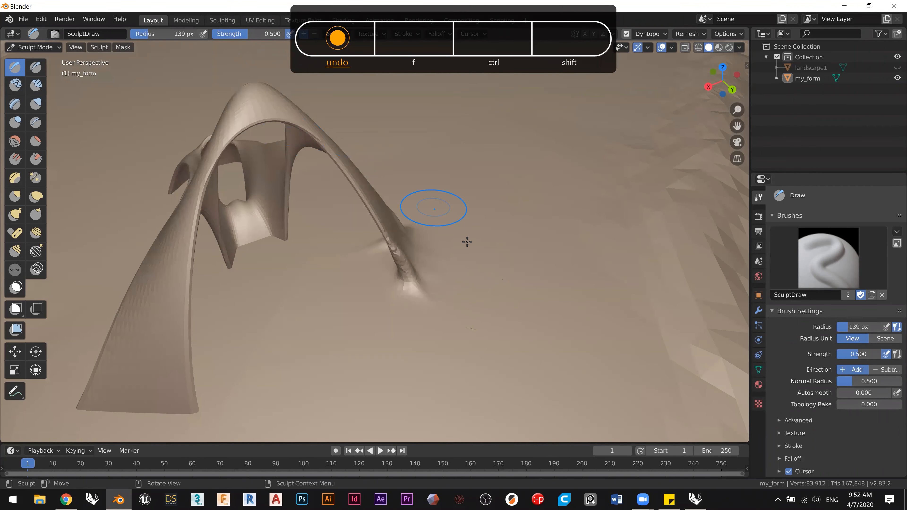
Step: Switch my_form to Object Mode and place the 3D cursor on the ground beneath the shell's front arch
shift+middle_drag(512, 237, 601, 177)
mouse_move(530, 219)
middle_down()
mouse_move(505, 231)
mouse_move(445, 227)
middle_up()
click(34, 48)
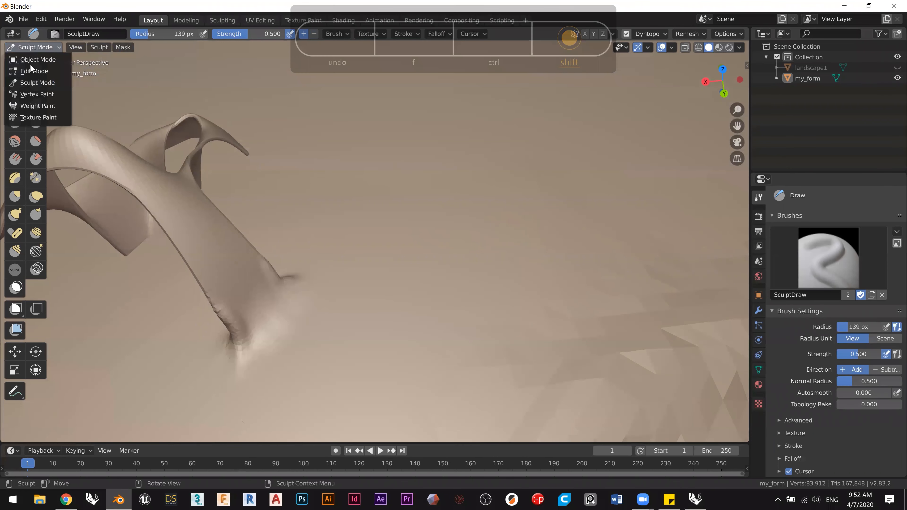
click(42, 61)
middle_drag(396, 224, 364, 243)
shift+middle_drag(434, 215, 541, 210)
shift+middle_drag(382, 195, 431, 199)
drag(433, 197, 440, 198)
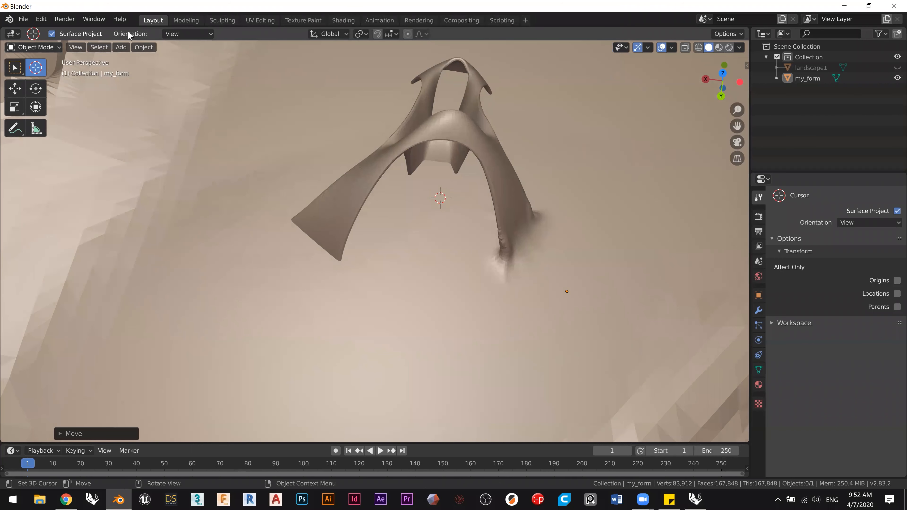
Step: Lock the view to the repositioned 3D cursor and orbit around the shell at ground level
click(745, 65)
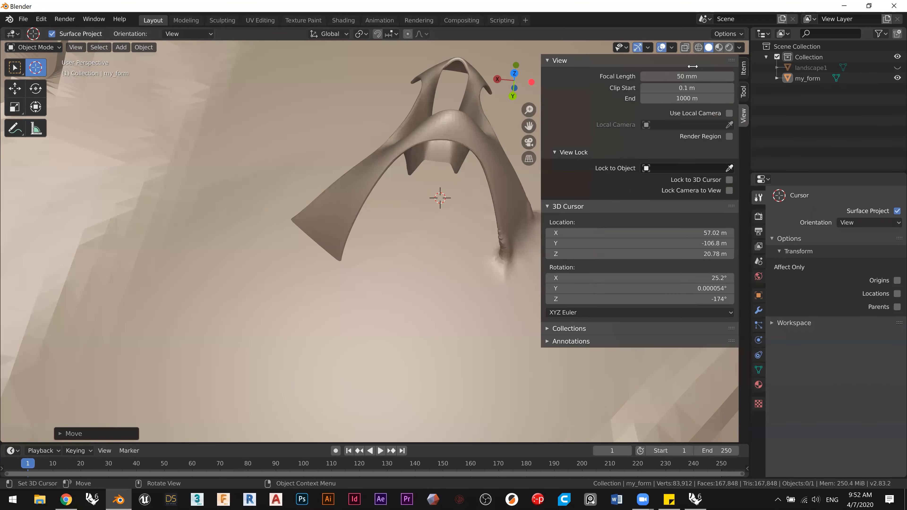
click(729, 180)
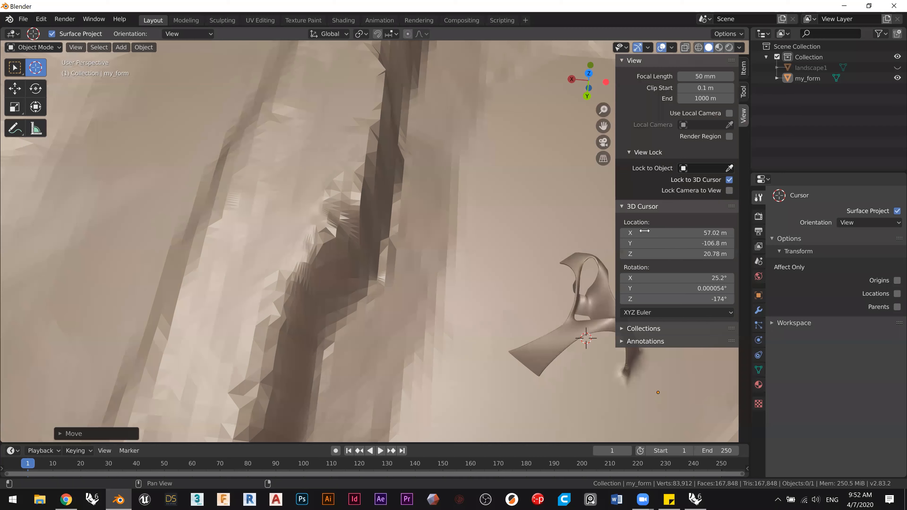
middle_drag(500, 247, 315, 249)
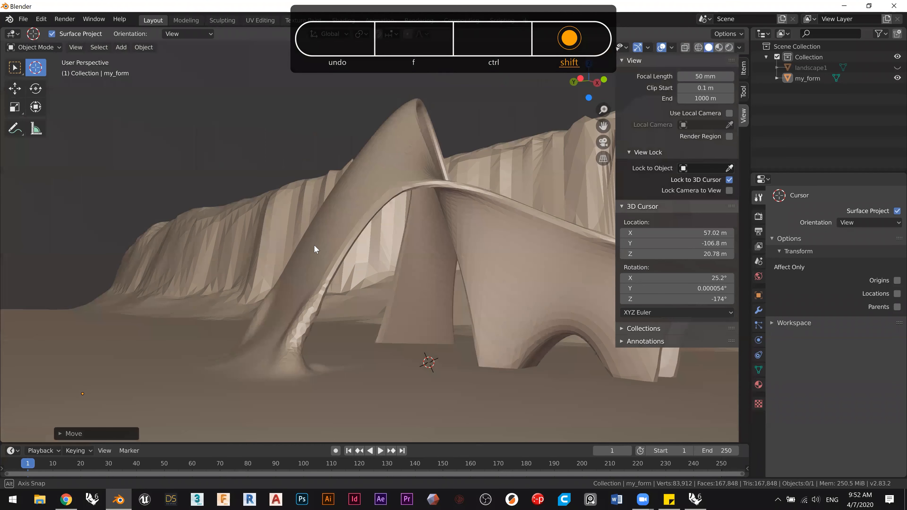
middle_drag(422, 263, 450, 252)
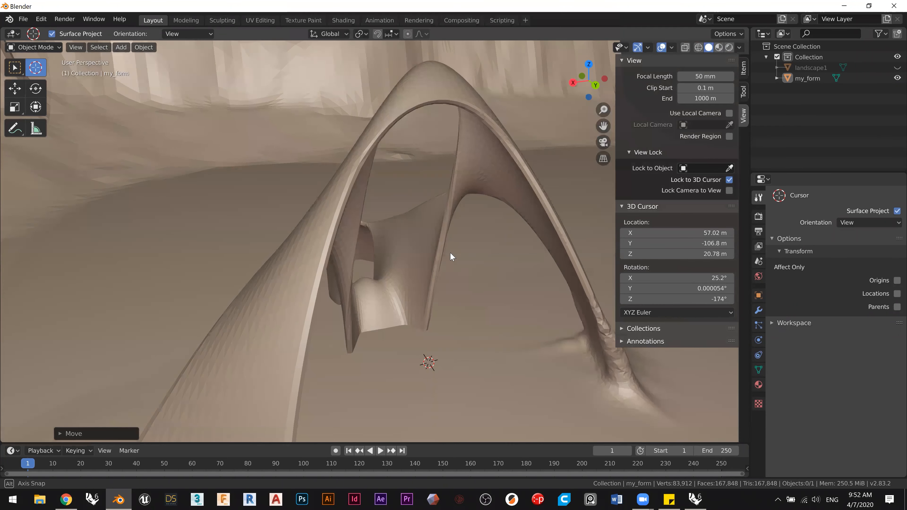
Step: Return my_form to Sculpt Mode and build Clay Strips strokes on the ground beneath the front arch, reaching towards the sculpted foot
click(46, 48)
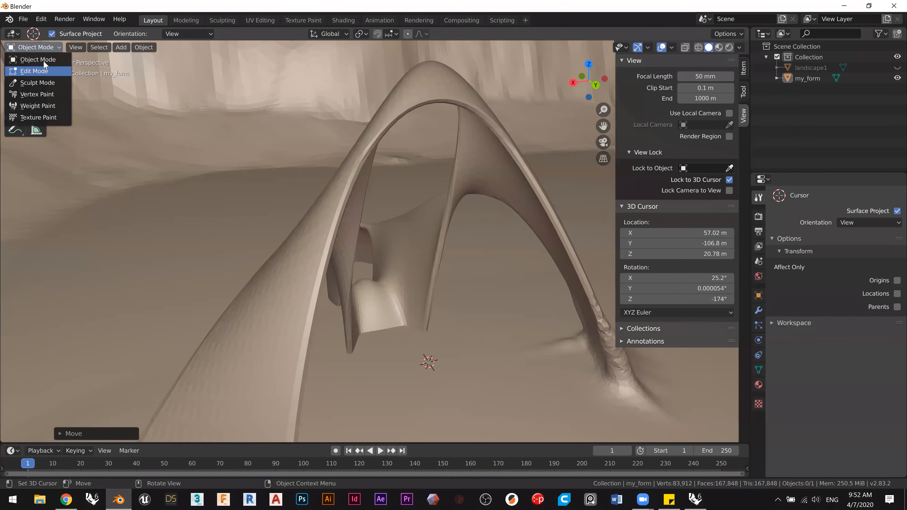
click(50, 83)
middle_drag(413, 282, 379, 220)
mouse_move(380, 221)
middle_down()
mouse_move(427, 249)
mouse_move(401, 254)
mouse_move(384, 211)
mouse_move(216, 119)
middle_up()
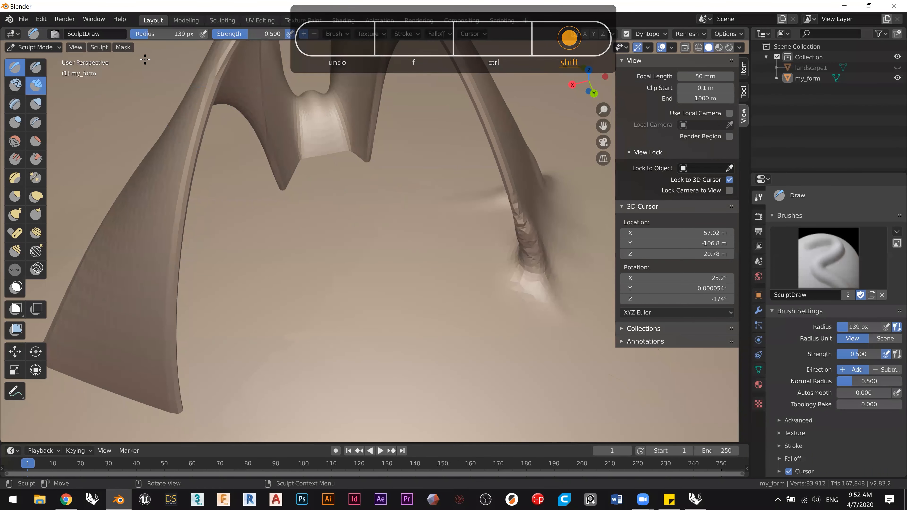
click(35, 85)
drag(351, 209, 358, 196)
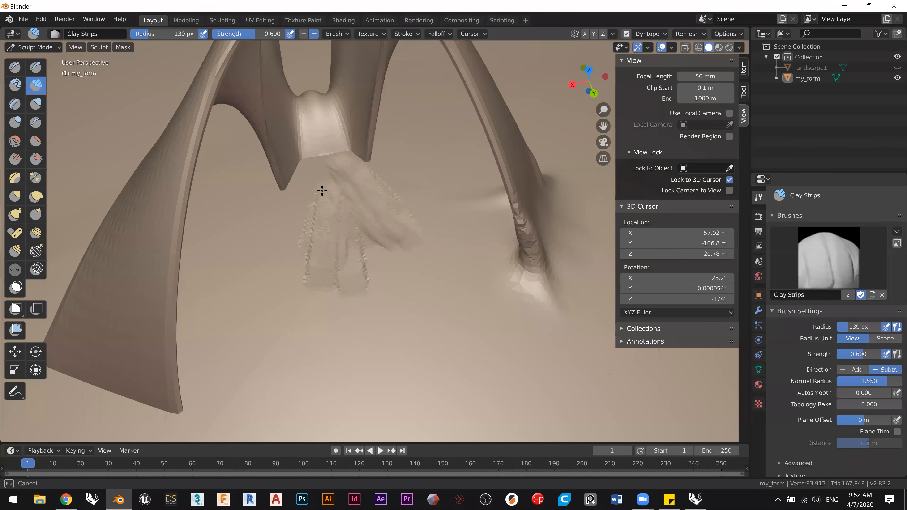
mouse_move(318, 187)
mouse_down()
mouse_move(322, 251)
mouse_move(372, 275)
mouse_move(399, 254)
mouse_move(383, 264)
mouse_move(344, 217)
mouse_move(321, 314)
mouse_move(356, 245)
mouse_move(427, 288)
mouse_move(448, 270)
mouse_move(450, 229)
mouse_move(462, 235)
mouse_move(498, 221)
mouse_move(491, 257)
mouse_move(403, 321)
mouse_move(421, 250)
mouse_up()
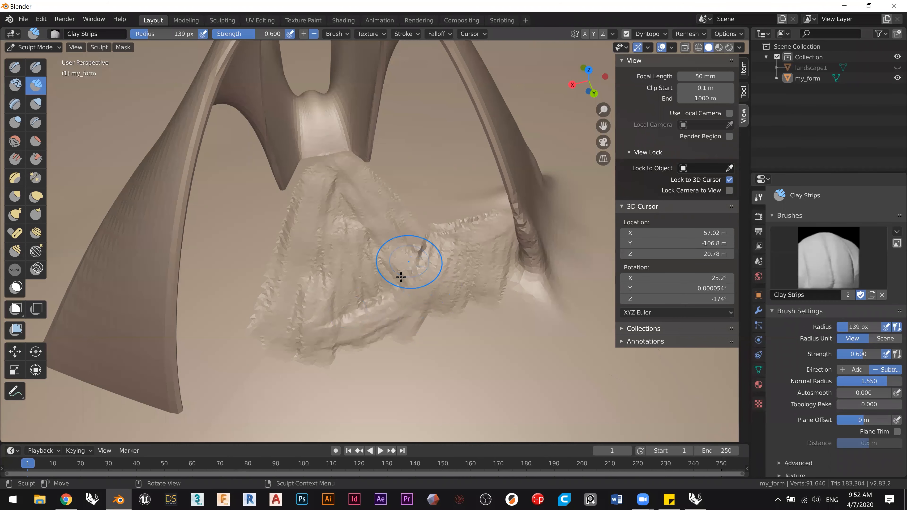
Step: Extend the Clay Strips area outward across the open ground in front of the arch with long parallel strokes
ctrl+middle_drag(419, 344, 416, 262)
drag(415, 261, 416, 285)
mouse_move(417, 359)
mouse_down()
mouse_move(391, 263)
mouse_move(391, 328)
mouse_move(325, 245)
mouse_move(328, 333)
mouse_up()
mouse_move(352, 285)
mouse_down()
mouse_move(372, 311)
mouse_move(361, 389)
mouse_up()
mouse_move(370, 282)
mouse_down()
mouse_move(368, 329)
mouse_move(365, 281)
mouse_move(345, 297)
mouse_move(342, 388)
mouse_up()
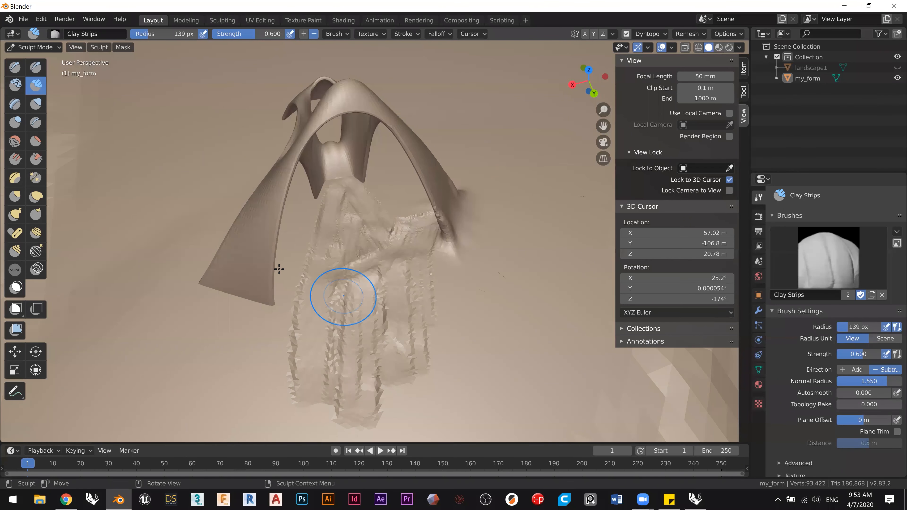
Step: Even out the ridges of the Clay Strips area in front of the arch with the Flatten brush
click(14, 140)
click(36, 141)
drag(350, 295, 360, 319)
mouse_move(380, 279)
mouse_down()
mouse_move(360, 368)
mouse_move(342, 317)
mouse_up()
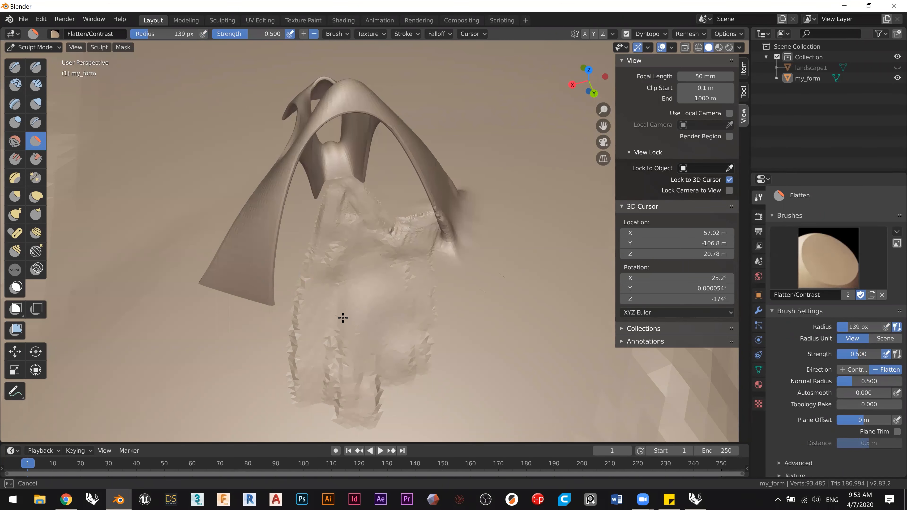
drag(355, 257, 362, 286)
ctrl+middle_drag(364, 286, 365, 240)
drag(348, 205, 343, 196)
mouse_move(431, 296)
mouse_down()
mouse_move(450, 348)
mouse_move(385, 330)
mouse_move(354, 335)
mouse_up()
Step: Run a Pinch stroke along the side edge of the flattened area in front of the arch
mouse_move(354, 335)
shift+middle_down()
mouse_move(332, 257)
mouse_move(352, 247)
mouse_move(351, 231)
shift+middle_up()
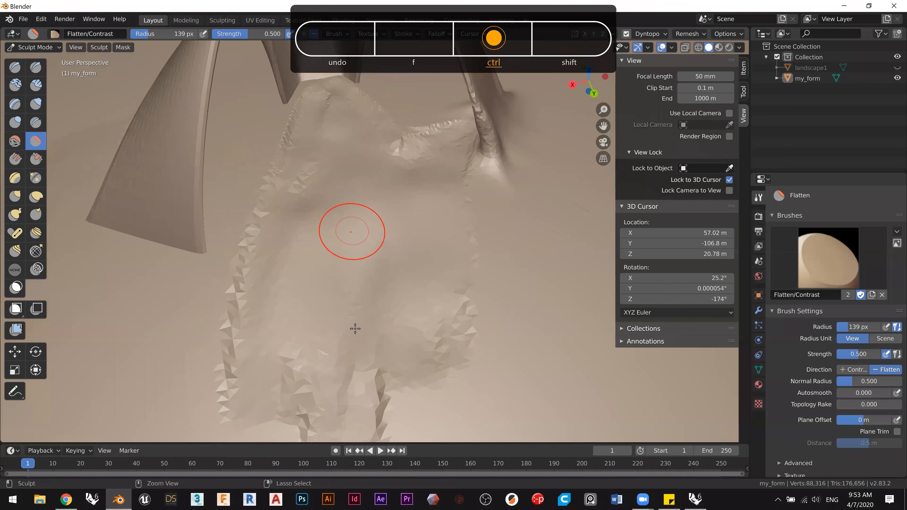
click(35, 178)
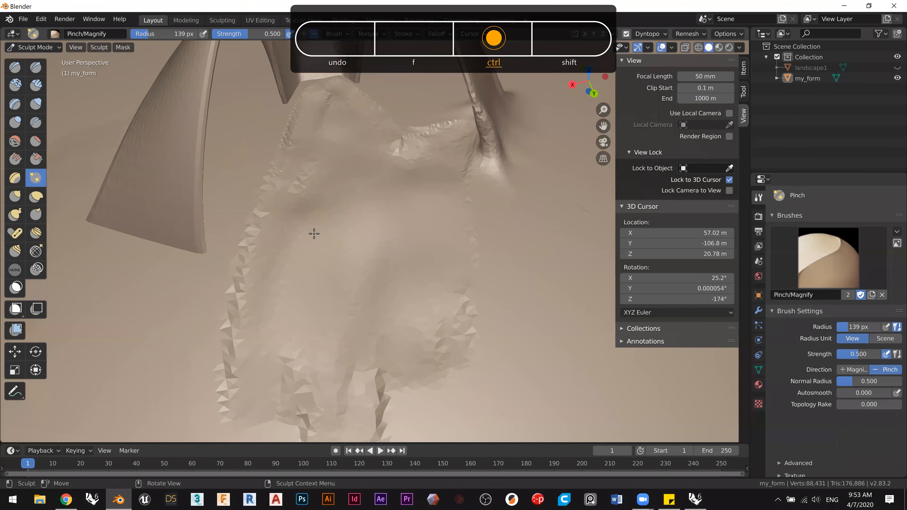
drag(464, 204, 462, 338)
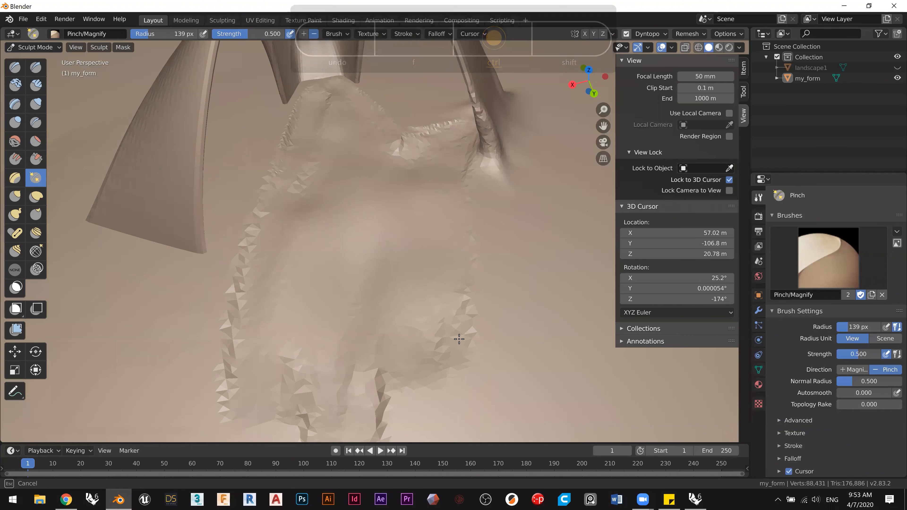
Step: Set the Pinch brush to 73 px radius, strength 1.000 and Stabilize Stroke, and pinch the rim of the flattened area
drag(142, 33, 140, 34)
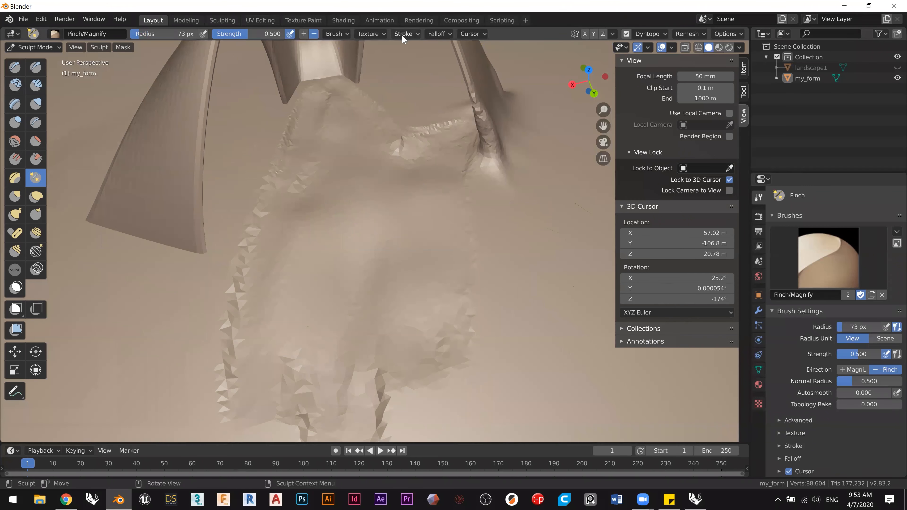
click(339, 34)
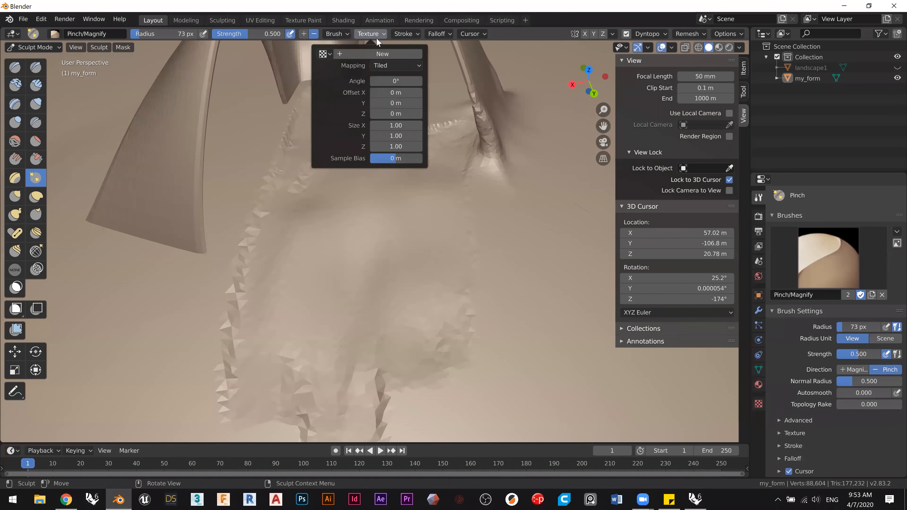
click(403, 35)
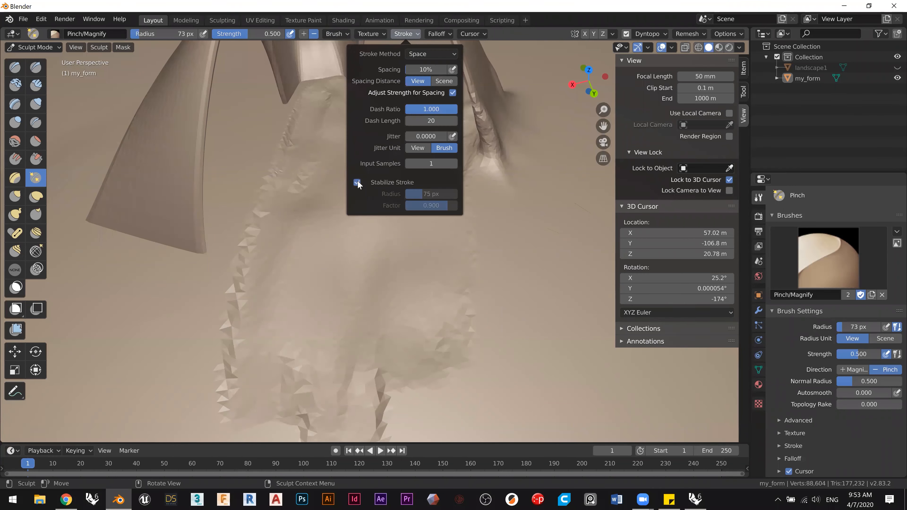
drag(225, 35, 278, 35)
drag(467, 197, 472, 211)
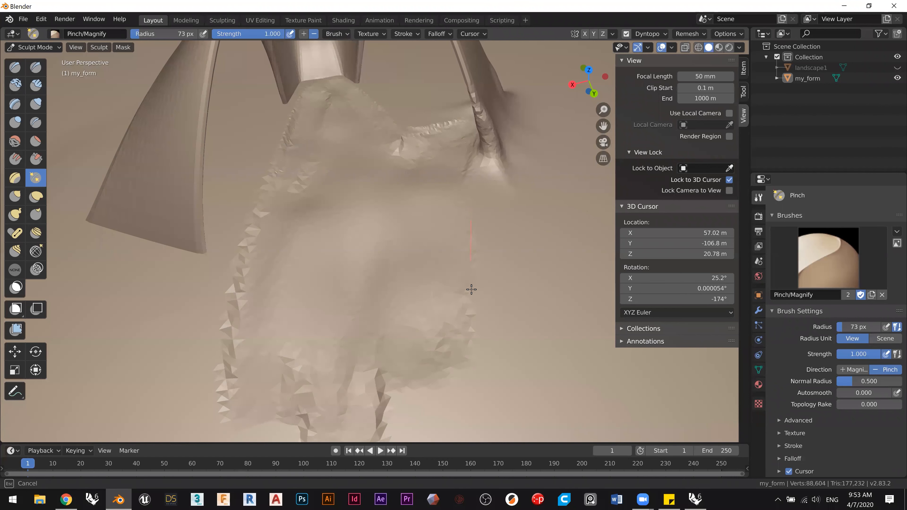
drag(373, 383, 372, 384)
Step: Pinch the inner edge of the merged front leg down into the ground at its foot
mouse_move(510, 235)
middle_down()
mouse_move(449, 247)
mouse_move(425, 211)
middle_up()
drag(403, 129, 407, 168)
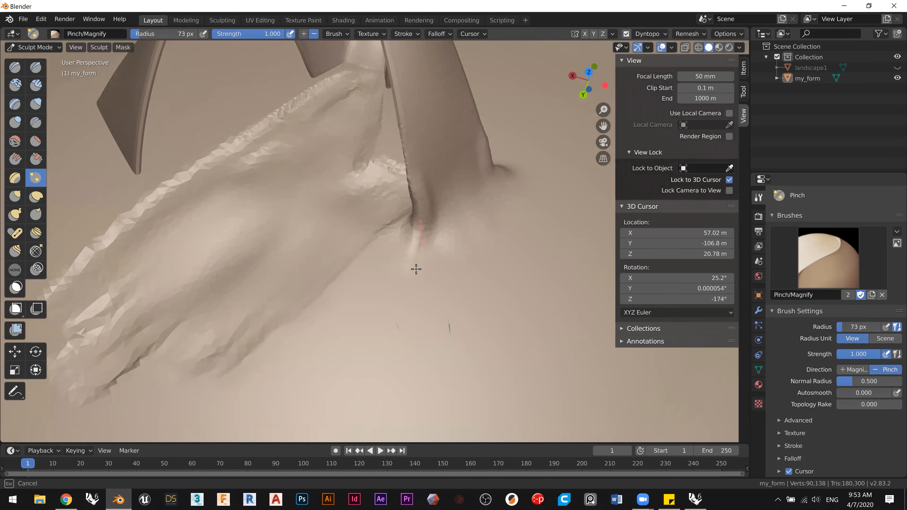
drag(414, 267, 387, 317)
mouse_move(419, 212)
mouse_down()
mouse_move(369, 344)
mouse_move(413, 267)
mouse_up()
drag(360, 343, 360, 344)
Step: Repeat Pinch strokes from the leg's edge outward to sharpen the crease where the foot meets the terrain
mouse_move(403, 277)
middle_down()
mouse_move(395, 239)
mouse_move(364, 219)
middle_up()
mouse_move(364, 219)
mouse_down()
mouse_move(363, 202)
mouse_move(351, 276)
mouse_up()
drag(321, 314, 321, 314)
drag(355, 187, 320, 302)
mouse_move(365, 206)
mouse_down()
mouse_move(310, 347)
mouse_move(321, 341)
mouse_up()
Step: Pinch the opposite edge of the same leg's foot, extending the crease out into the surrounding ground
middle_drag(452, 181, 407, 181)
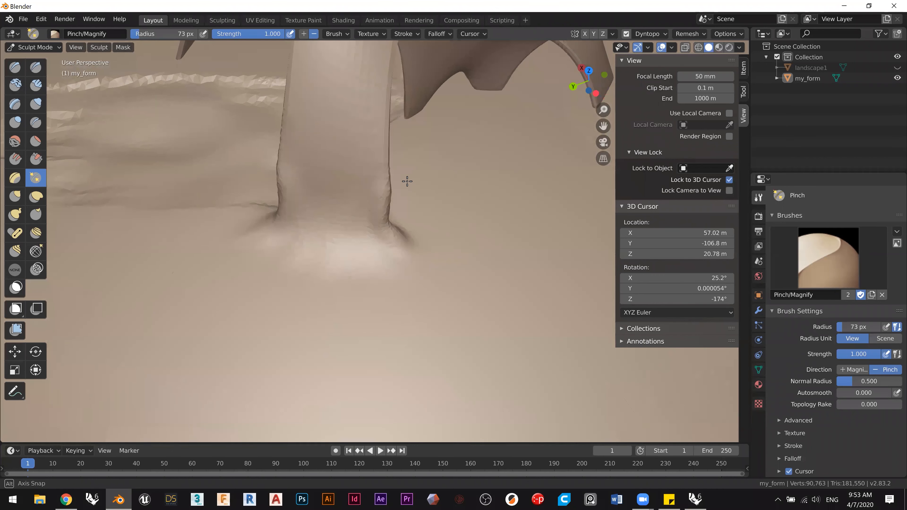
drag(356, 215, 374, 223)
mouse_move(483, 338)
mouse_down()
mouse_move(397, 227)
mouse_move(401, 204)
mouse_up()
middle_drag(401, 205, 348, 205)
mouse_move(348, 205)
mouse_down()
mouse_move(370, 283)
mouse_move(342, 215)
mouse_up()
drag(377, 295, 409, 301)
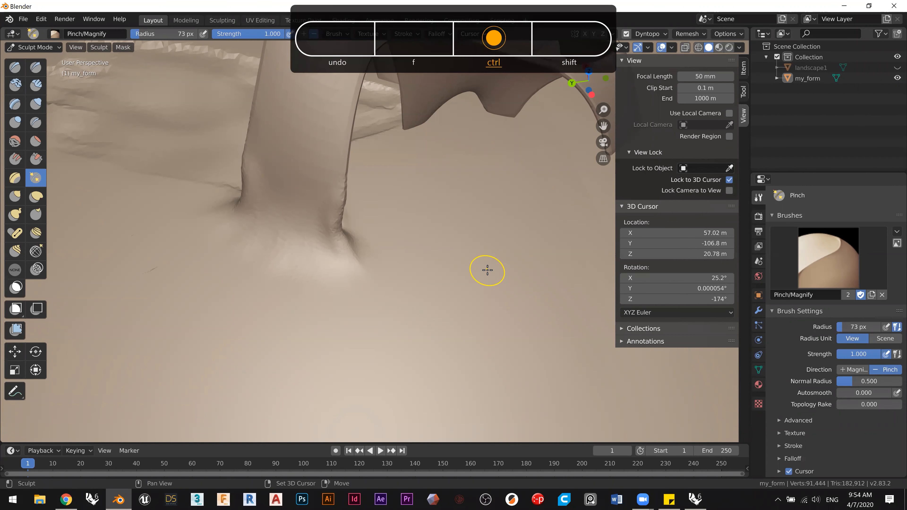
Step: Use Box Hide to hide large landscape blocks at the near corner, along one side and behind the shell
mouse_move(323, 280)
shift+middle_down()
mouse_move(316, 300)
mouse_move(330, 328)
mouse_move(309, 391)
mouse_move(322, 311)
mouse_move(323, 349)
shift+middle_up()
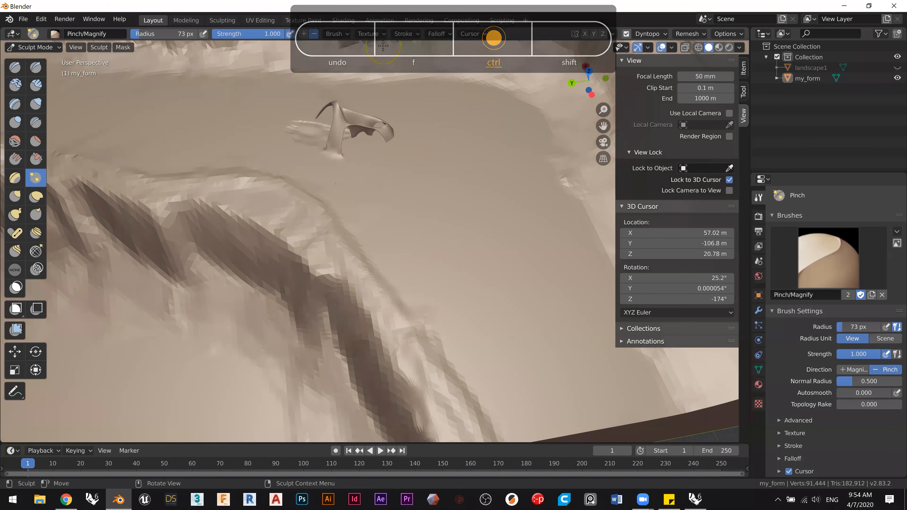
shift+middle_drag(404, 220, 449, 213)
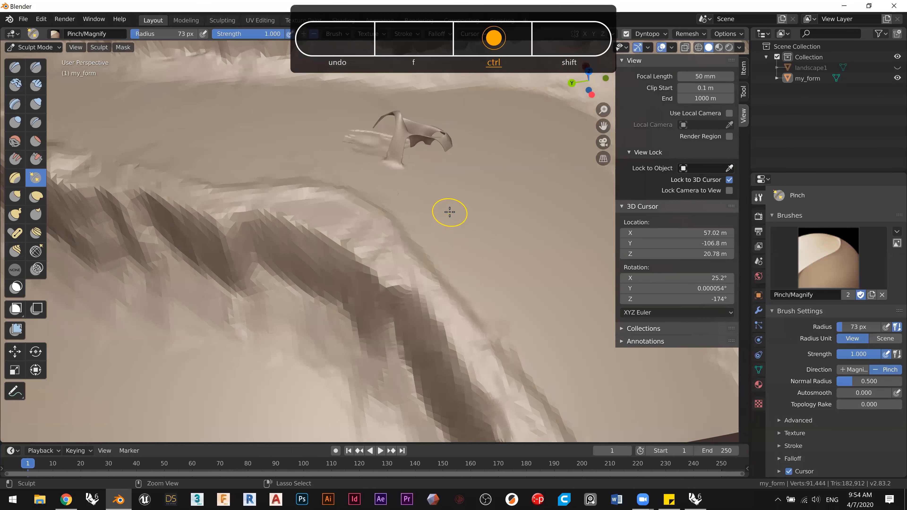
ctrl+middle_drag(364, 154, 346, 273)
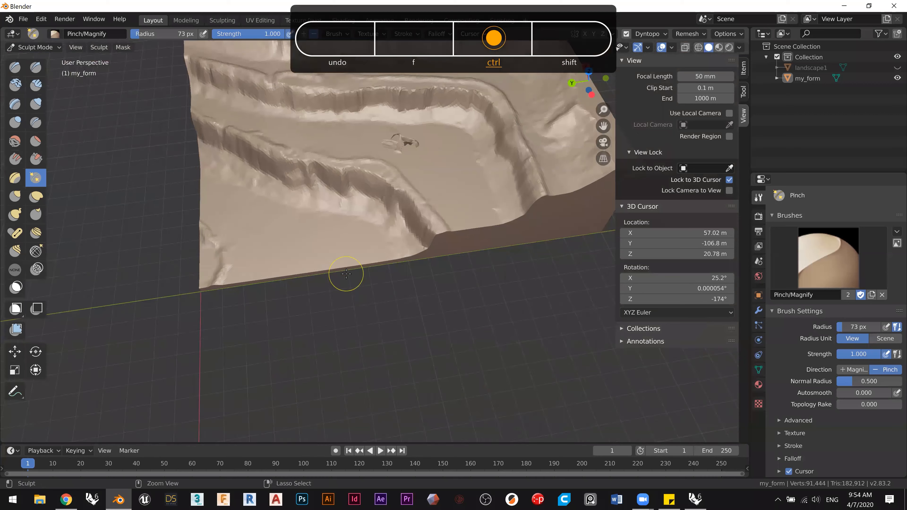
shift+middle_drag(355, 177, 362, 286)
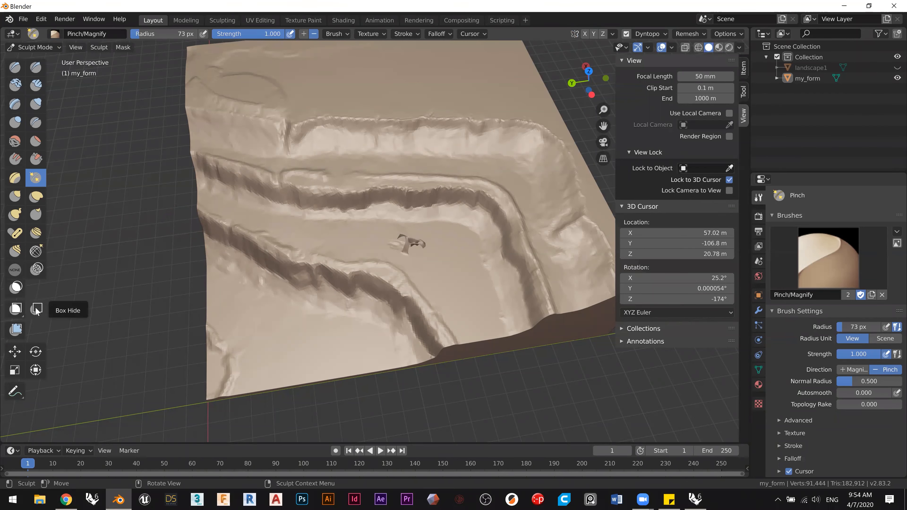
click(36, 309)
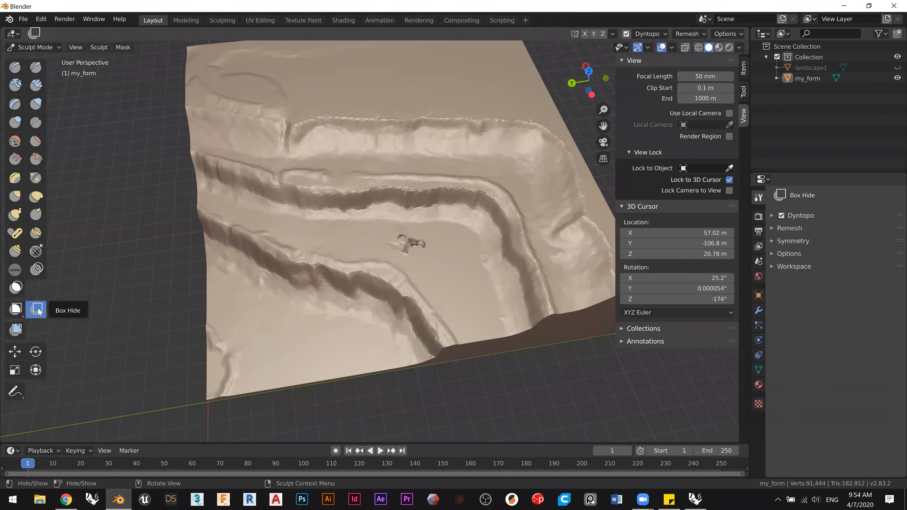
drag(388, 407, 282, 277)
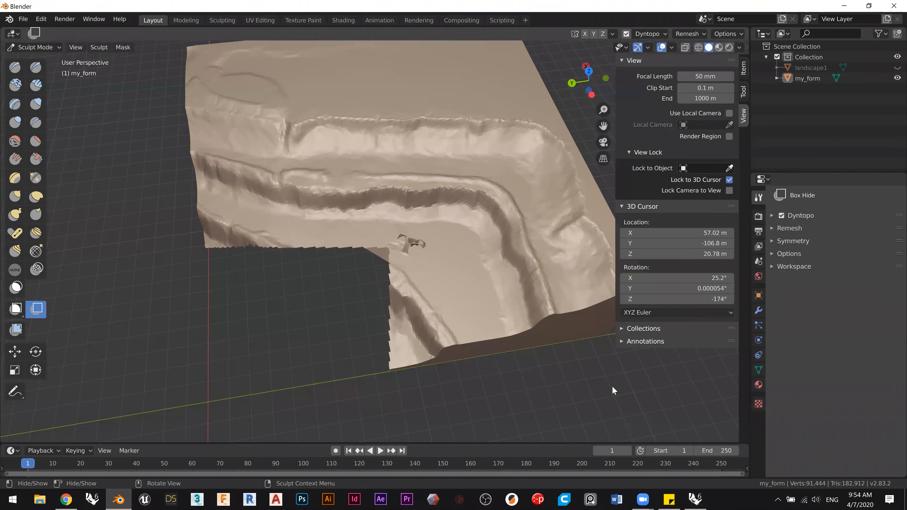
drag(651, 398, 479, 125)
drag(561, 209, 270, 45)
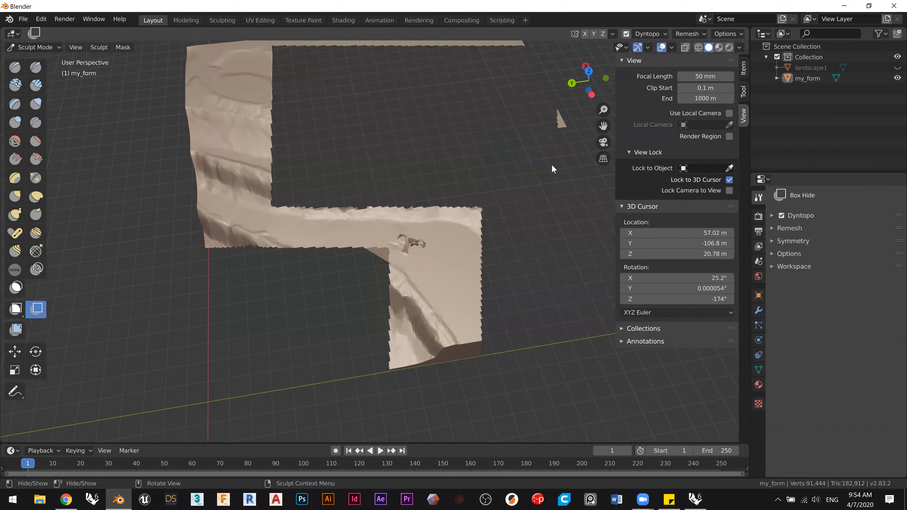
Step: Hide the remaining landscape strips at the far side and behind the shell's terrace with Box Hide
shift+middle_drag(464, 256, 537, 312)
drag(437, 348, 220, 60)
shift+middle_drag(279, 273, 213, 337)
drag(544, 248, 306, 80)
Step: Hide the lower slope in front of the shell and trim the excess ground on either side with Box Hide
shift+middle_drag(405, 221, 390, 78)
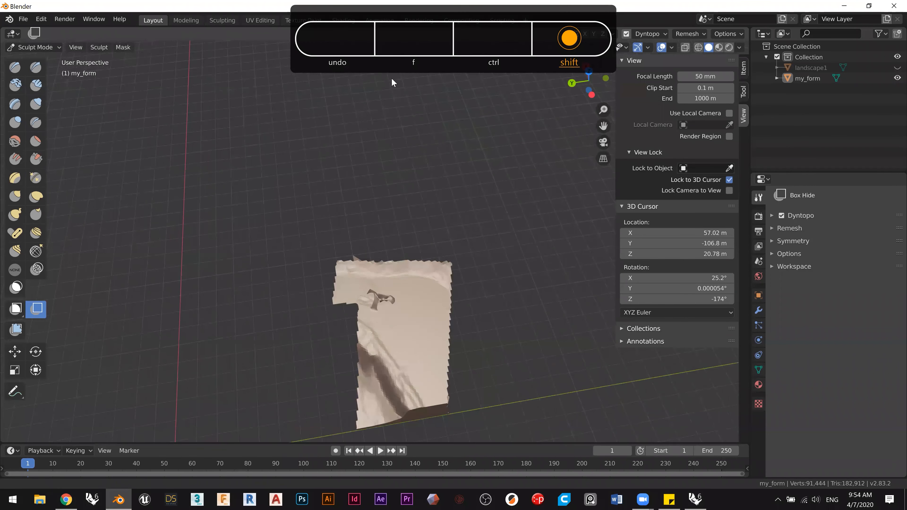
drag(494, 395, 309, 242)
drag(480, 323, 427, 183)
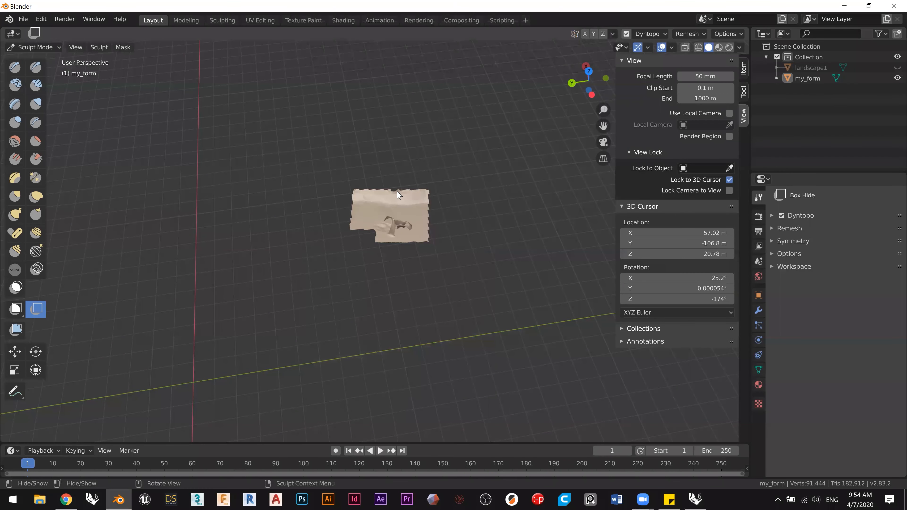
drag(355, 256, 349, 197)
Step: Hide the raised ridge behind the shell so only the flat ground around it is left
ctrl+middle_drag(397, 235, 400, 209)
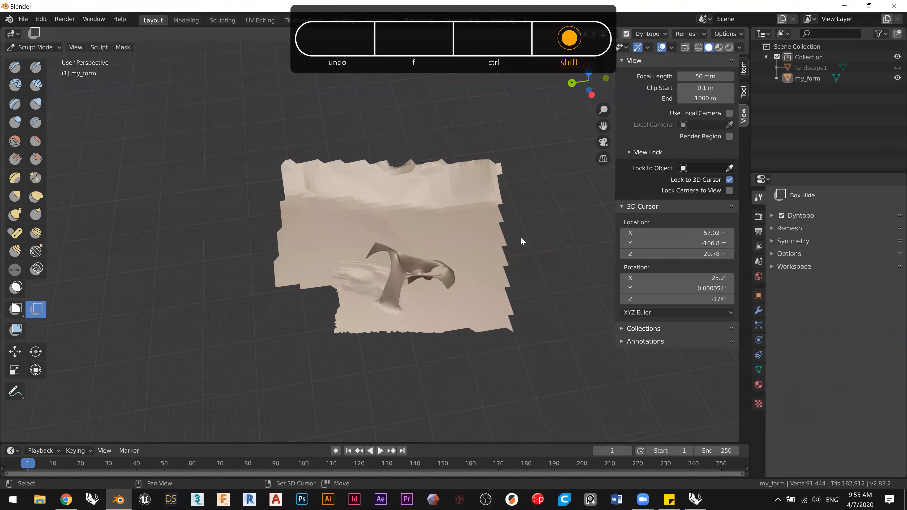
shift+drag(540, 237, 255, 154)
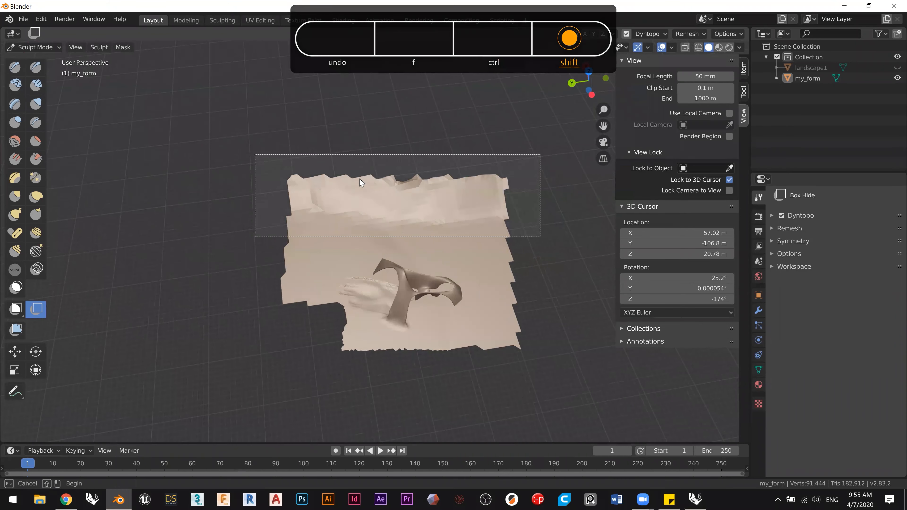
mouse_move(397, 185)
shift+middle_down()
mouse_move(410, 165)
mouse_move(381, 179)
shift+middle_up()
shift+middle_drag(400, 218, 349, 296)
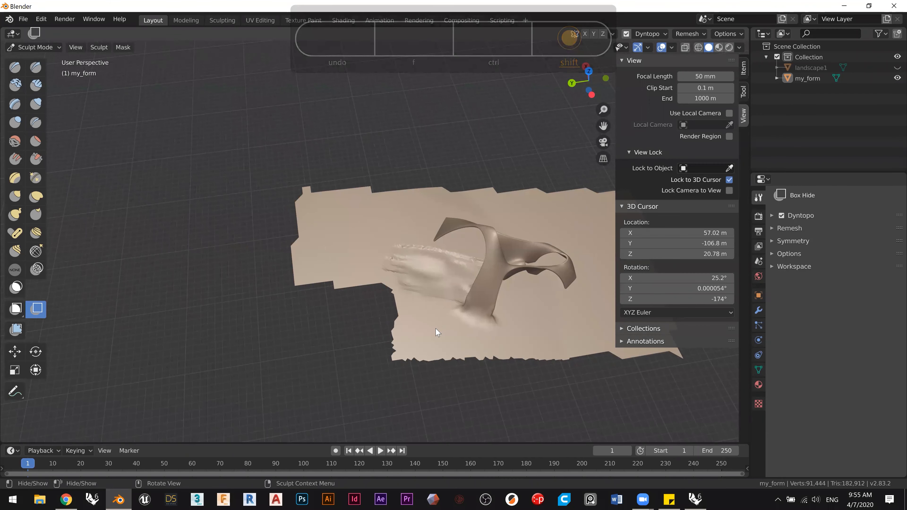
Step: Hide the part of the landscape beside the arched form's outer leg with a Box Hide selection
drag(464, 406, 267, 139)
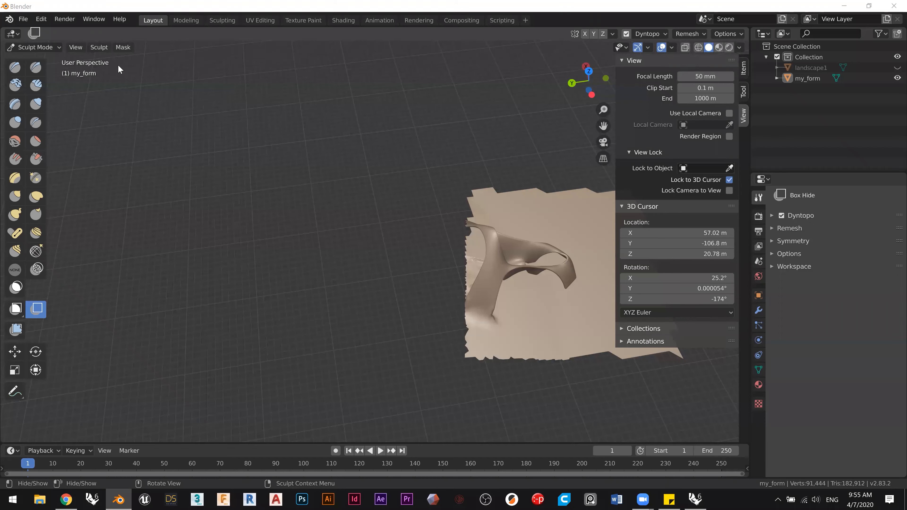
click(76, 48)
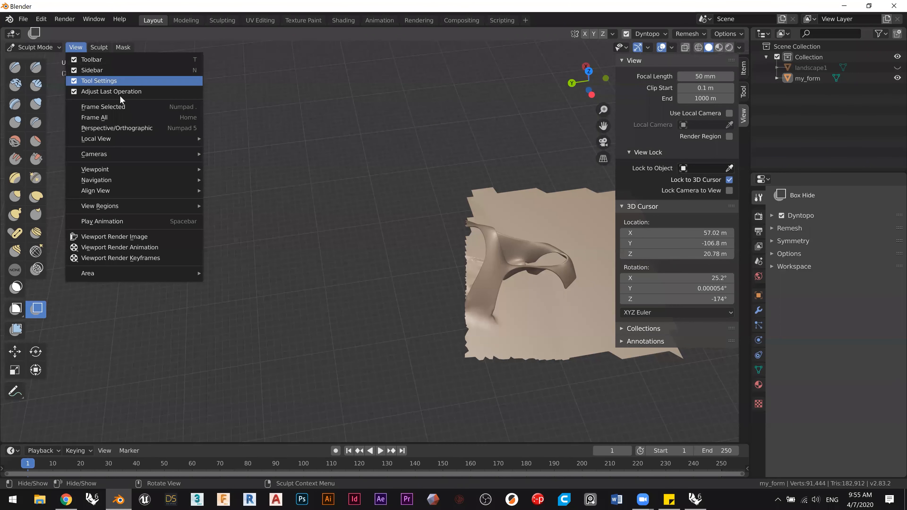
click(79, 43)
click(76, 45)
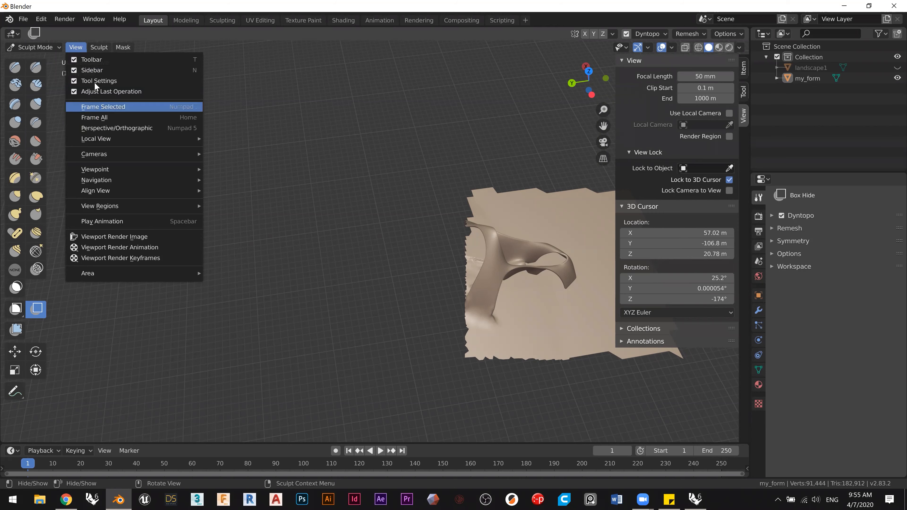
click(76, 46)
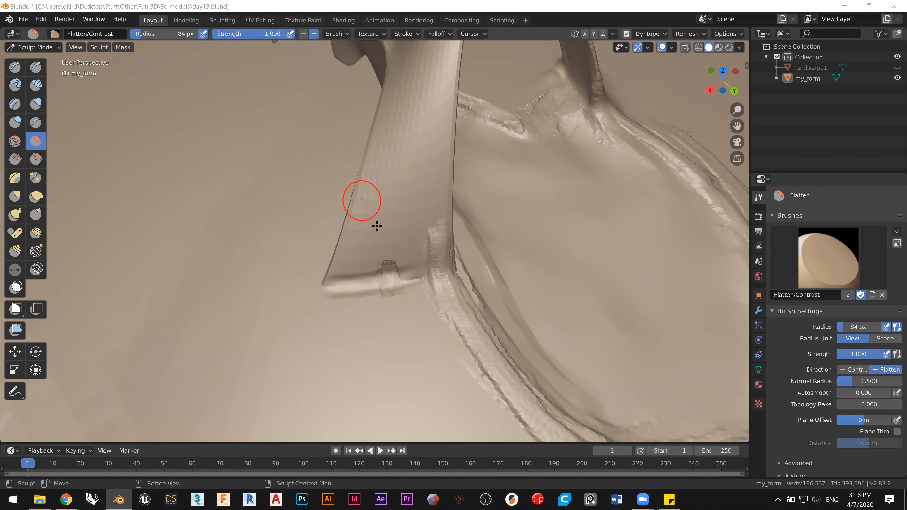
Step: Switch to the top view and hide the lower section of the terrain, below the arched form, with Box Hide
middle_drag(377, 234, 377, 316)
mouse_move(365, 227)
middle_down()
mouse_move(354, 223)
mouse_move(348, 290)
mouse_move(330, 237)
mouse_move(352, 311)
mouse_move(348, 344)
middle_up()
mouse_move(358, 266)
ctrl+middle_down()
mouse_move(346, 322)
mouse_move(367, 229)
mouse_move(355, 261)
mouse_move(393, 263)
mouse_move(315, 251)
ctrl+middle_up()
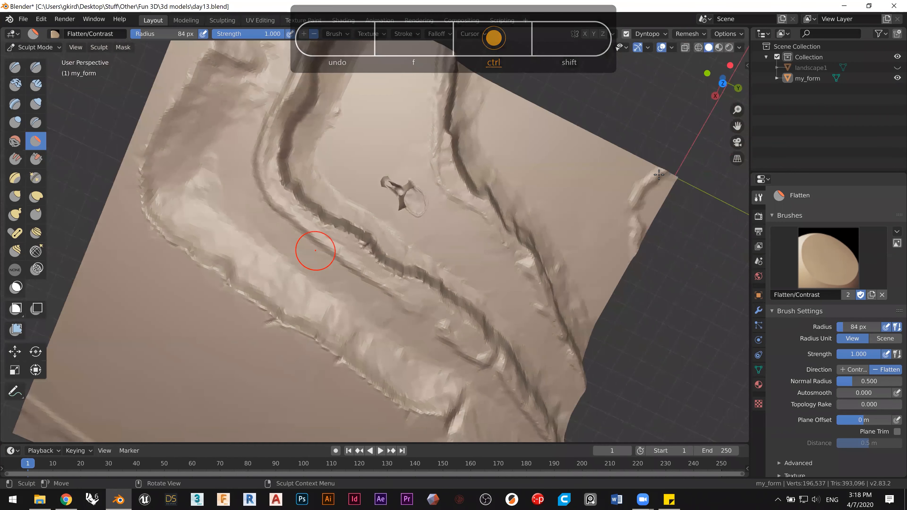
click(723, 83)
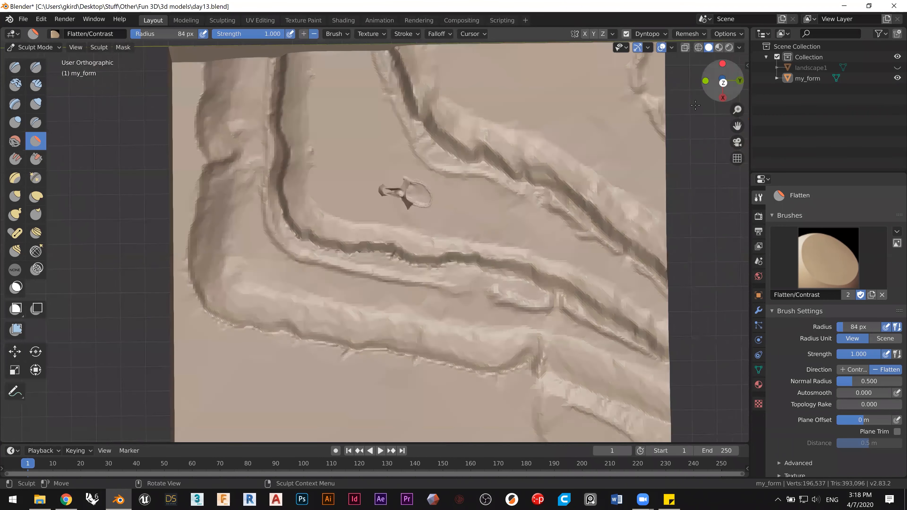
shift+middle_drag(385, 259, 293, 265)
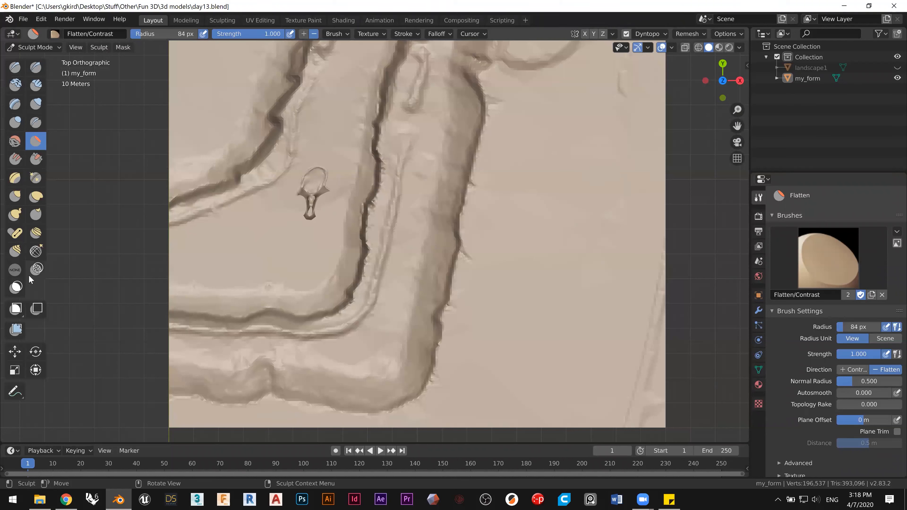
click(40, 312)
drag(680, 433, 80, 240)
Step: Box-hide the terrain to the right, above and to the left of the arched form, leaving only its immediate surroundings
mouse_move(450, 334)
shift+middle_down()
mouse_move(432, 328)
mouse_move(386, 389)
shift+middle_up()
shift+middle_drag(421, 334, 408, 400)
ctrl+middle_drag(426, 354, 440, 384)
drag(561, 400, 268, 80)
drag(323, 74, 67, 302)
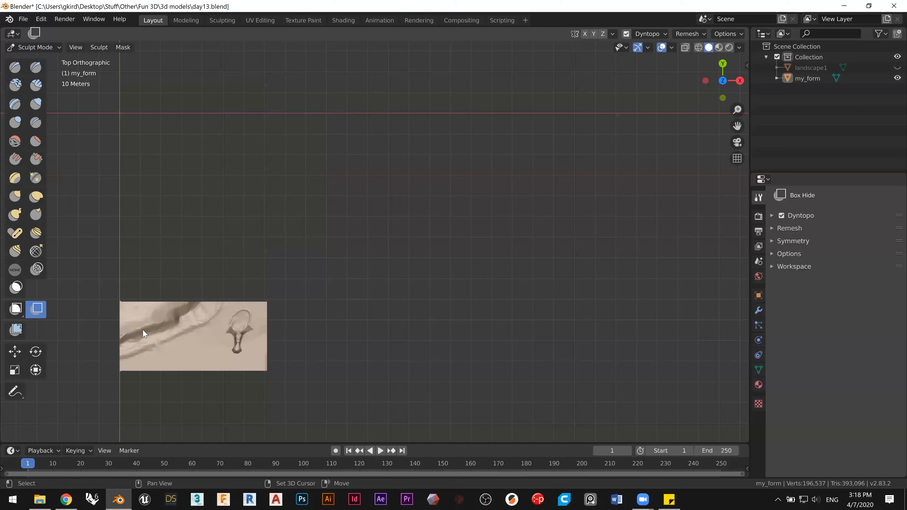
shift+middle_drag(143, 331, 299, 304)
scroll(376, 338, up, 3)
drag(362, 357, 180, 180)
shift+middle_drag(172, 162, 141, 179)
Step: Show all hidden parts of the mesh, and undo that so the surrounding terrain is hidden again
click(101, 47)
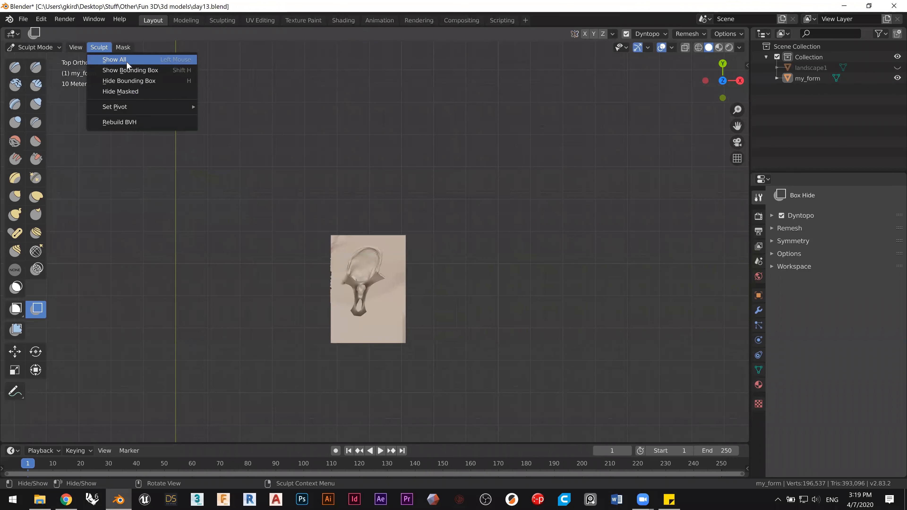
click(130, 70)
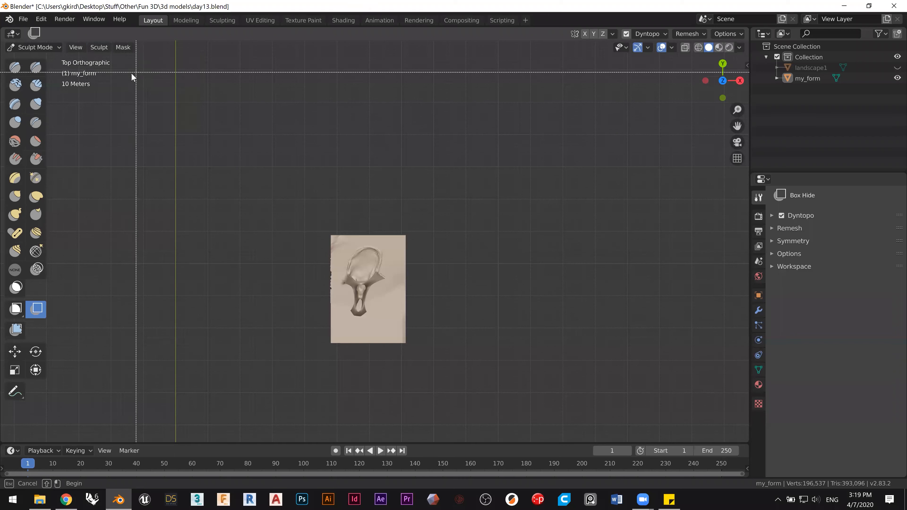
key(Escape)
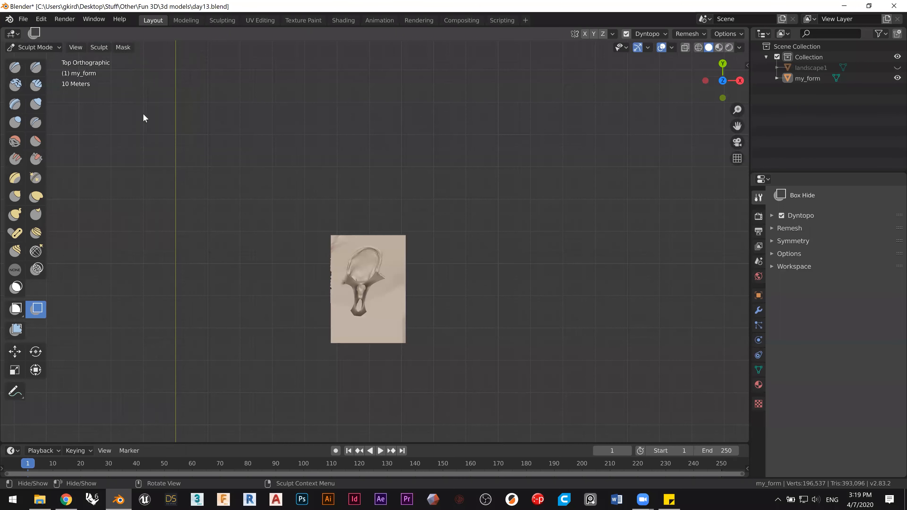
click(99, 47)
click(116, 59)
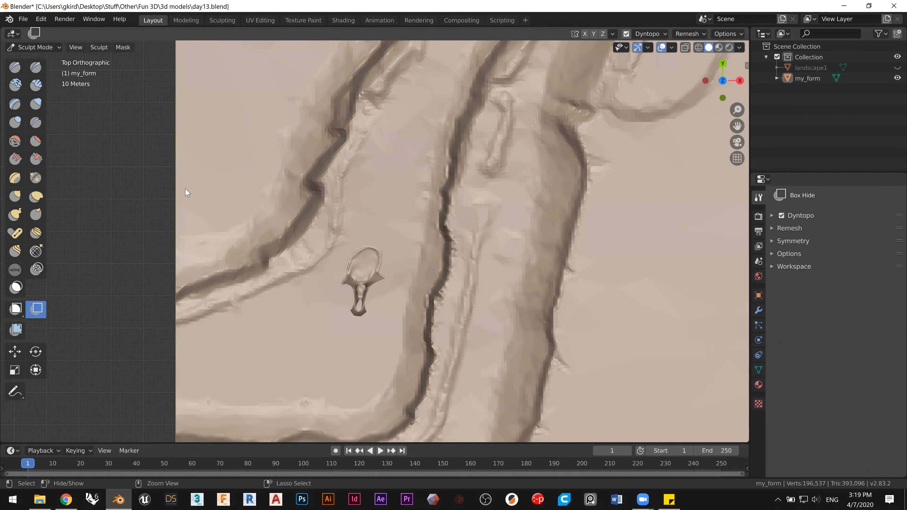
key(ctrl+z)
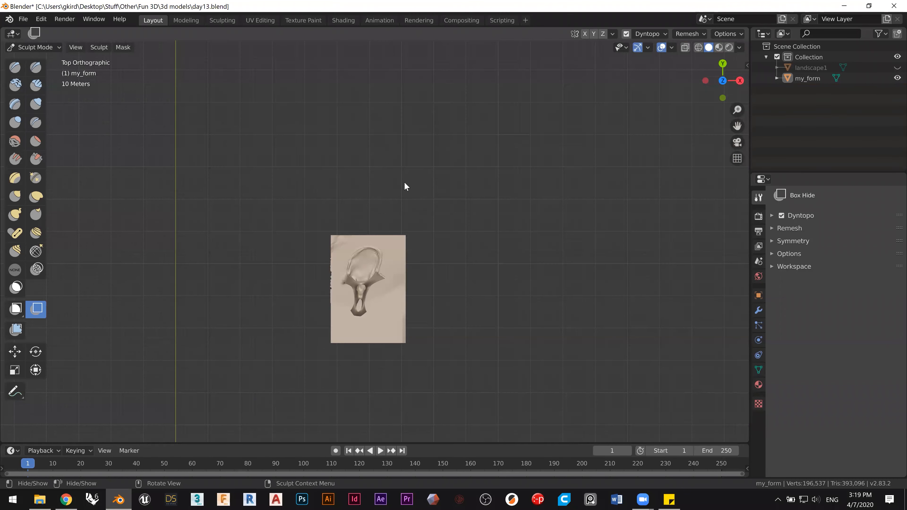
Step: Use the Flatten/Contrast brush at 84 px to flatten the jagged ridge at the base of the arch's inner leg
middle_drag(289, 181, 314, 247)
ctrl+middle_drag(330, 312, 387, 153)
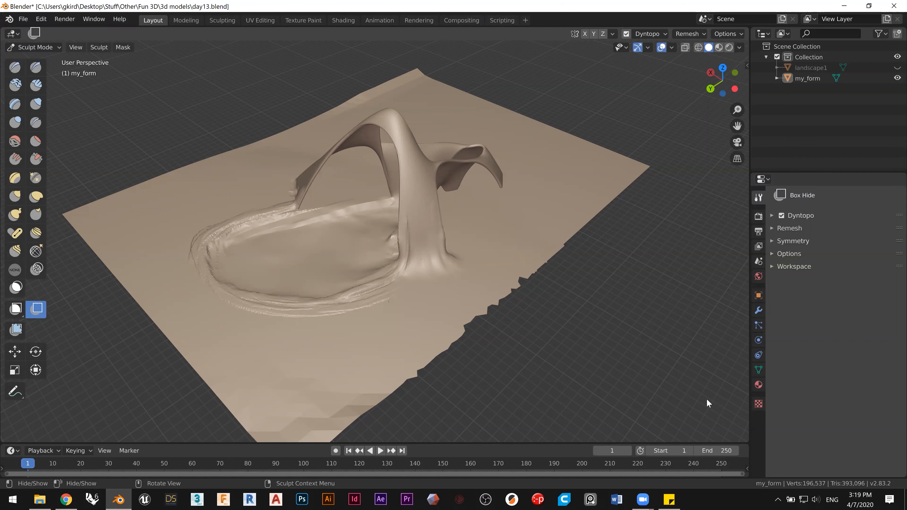
shift+middle_drag(463, 209, 558, 158)
ctrl+middle_drag(450, 186, 489, 212)
shift+middle_drag(413, 239, 374, 271)
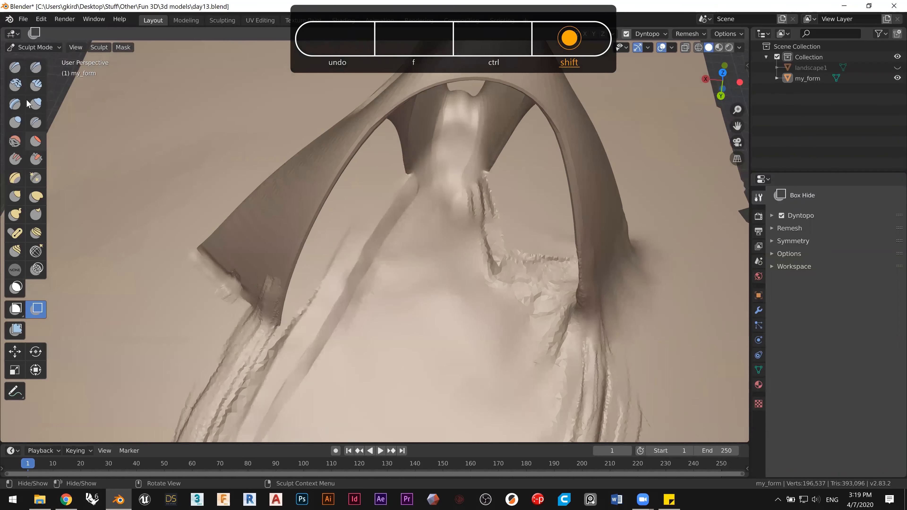
middle_drag(302, 255, 280, 328)
shift+middle_drag(447, 257, 95, 162)
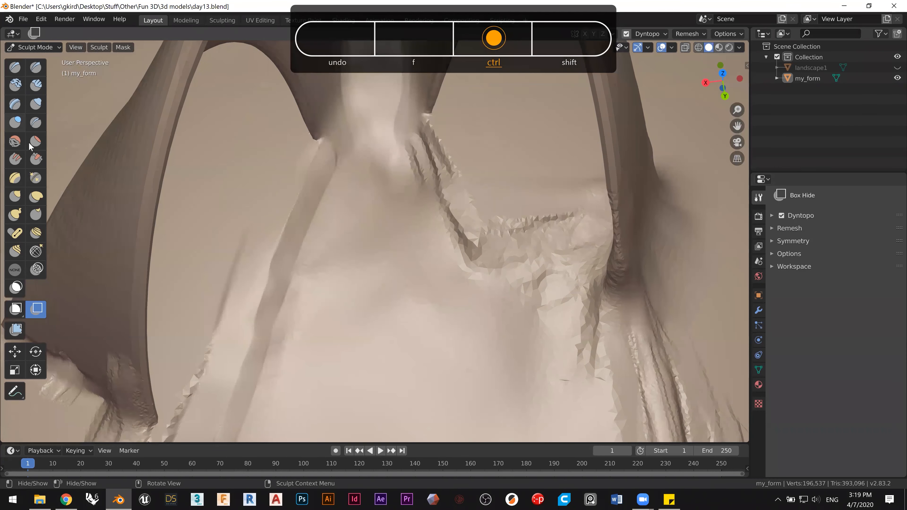
click(35, 143)
middle_drag(391, 232, 445, 287)
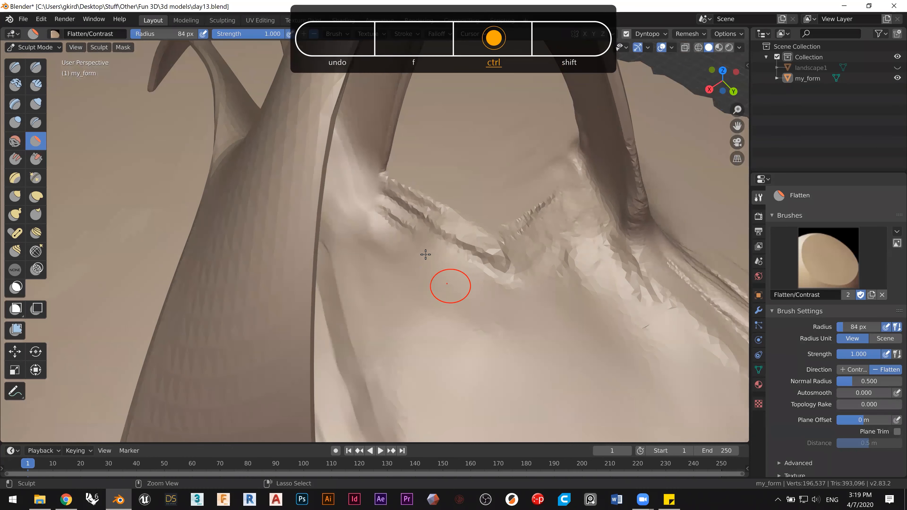
ctrl+middle_drag(425, 253, 396, 186)
mouse_move(380, 181)
mouse_down()
mouse_move(390, 201)
mouse_move(374, 179)
mouse_move(406, 202)
mouse_move(405, 137)
mouse_move(415, 114)
mouse_up()
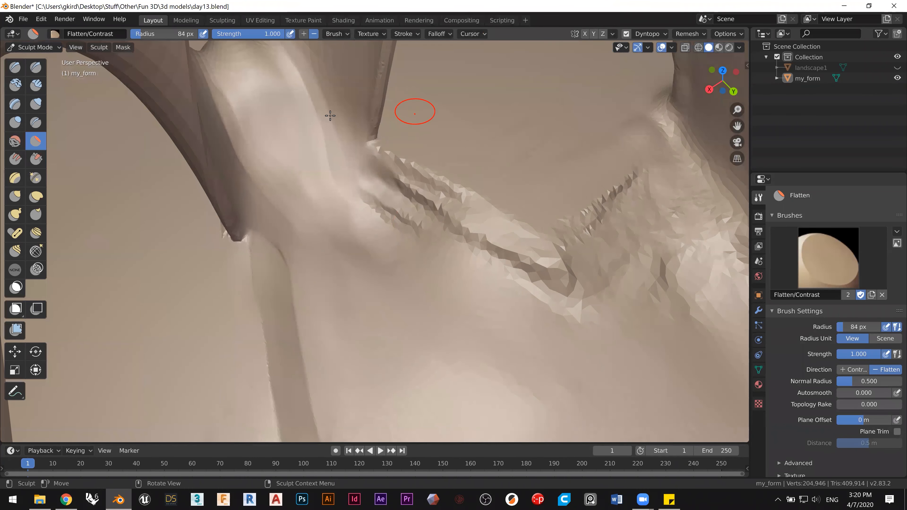
Step: Change the Dyntopo detail percentage and flatten the jagged ridge along its length from the leg's base to the corner
click(659, 34)
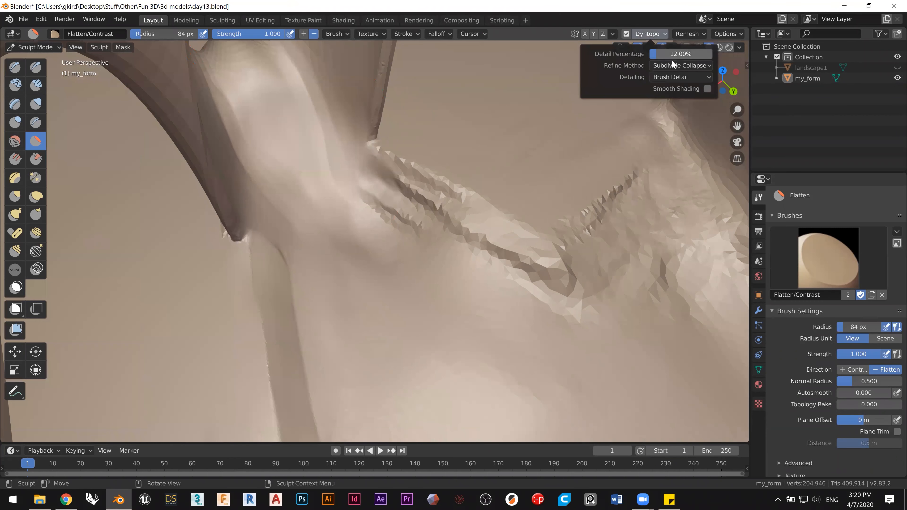
click(658, 54)
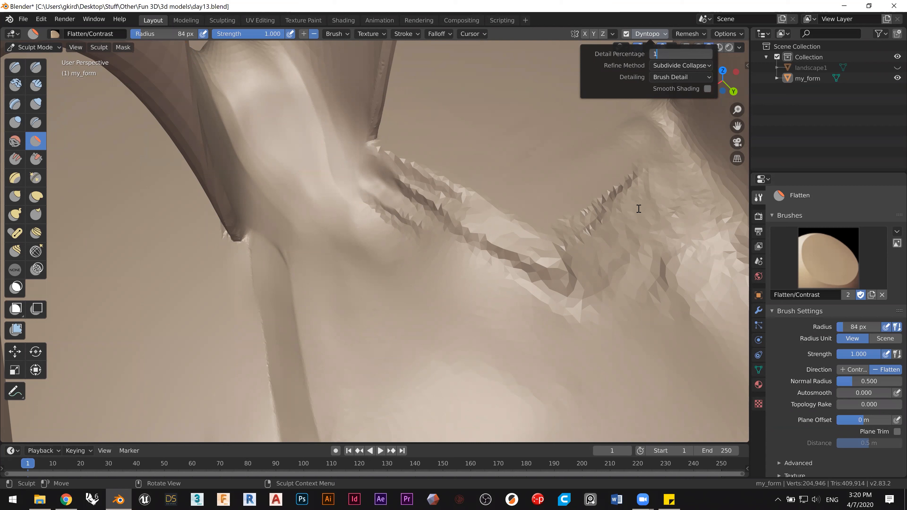
mouse_move(394, 197)
mouse_down()
mouse_move(461, 227)
mouse_move(396, 177)
mouse_up()
drag(505, 252, 441, 225)
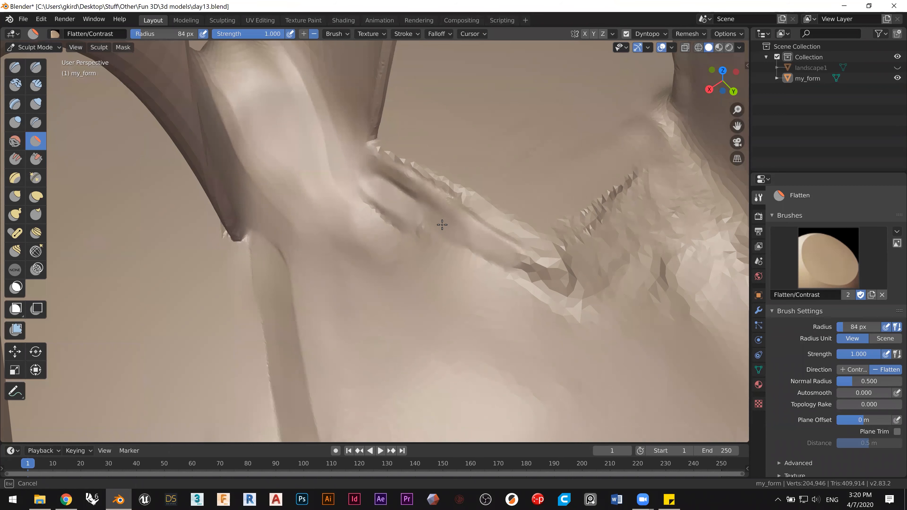
mouse_move(504, 256)
mouse_down()
mouse_move(537, 278)
mouse_move(381, 155)
mouse_up()
mouse_move(500, 251)
mouse_down()
mouse_move(396, 185)
mouse_move(480, 239)
mouse_up()
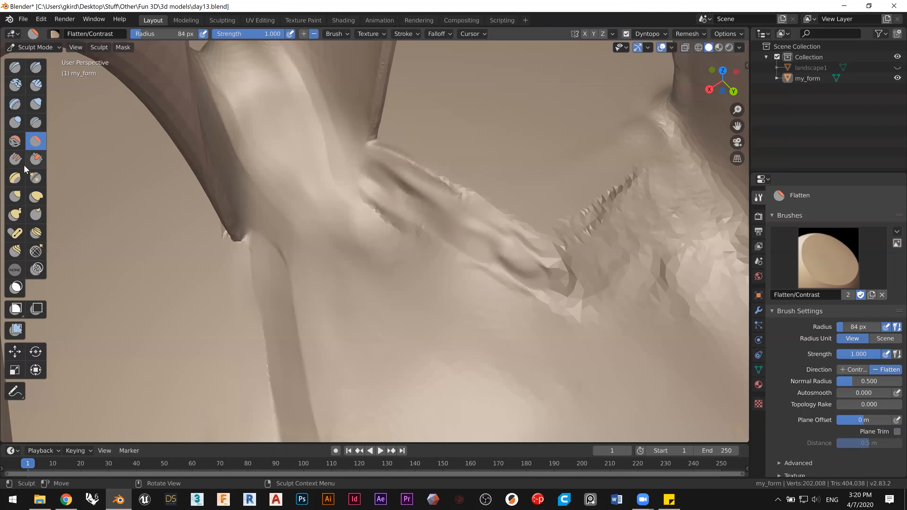
Step: Even out the flattened ridge and the ground beside it with the Smooth brush at 0.700 strength
click(14, 142)
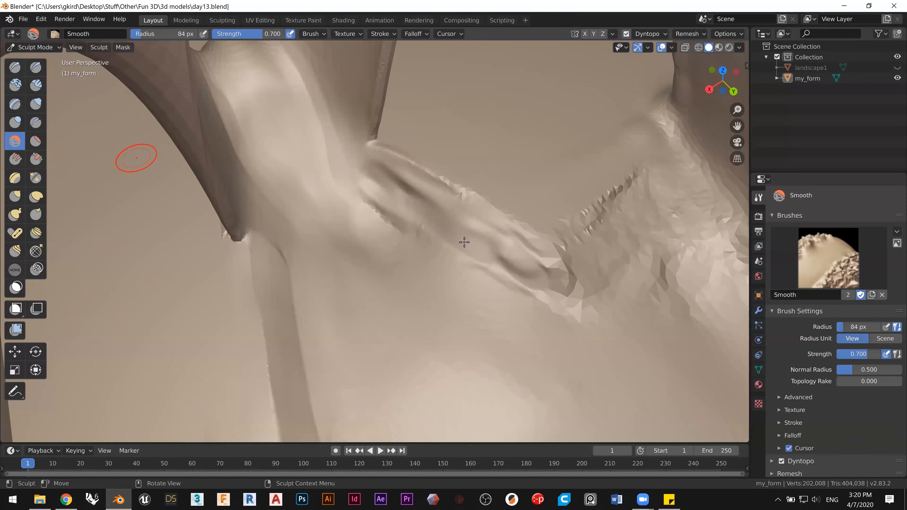
drag(457, 218, 468, 230)
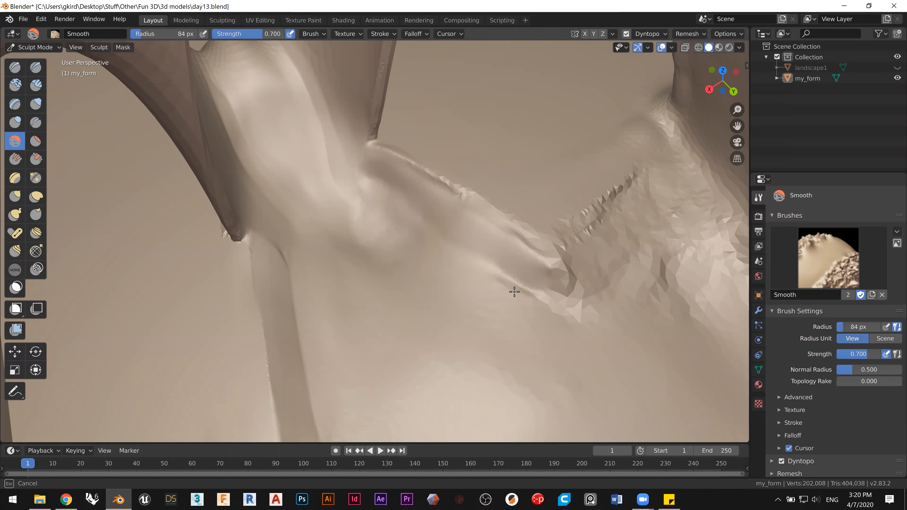
mouse_move(550, 296)
mouse_down()
mouse_move(522, 330)
mouse_move(412, 273)
mouse_move(364, 233)
mouse_up()
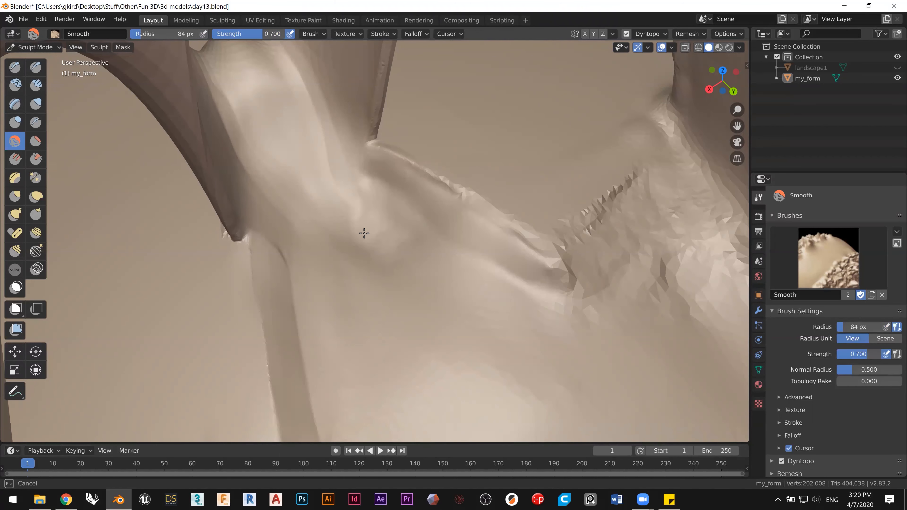
mouse_move(388, 268)
mouse_down()
mouse_move(449, 293)
mouse_move(411, 290)
mouse_up()
Step: Sharpen the upper edge of the ridge between the arch's legs with the Pinch/Magnify brush at full strength
mouse_move(411, 290)
middle_down()
mouse_move(450, 294)
mouse_move(128, 156)
mouse_move(29, 150)
middle_up()
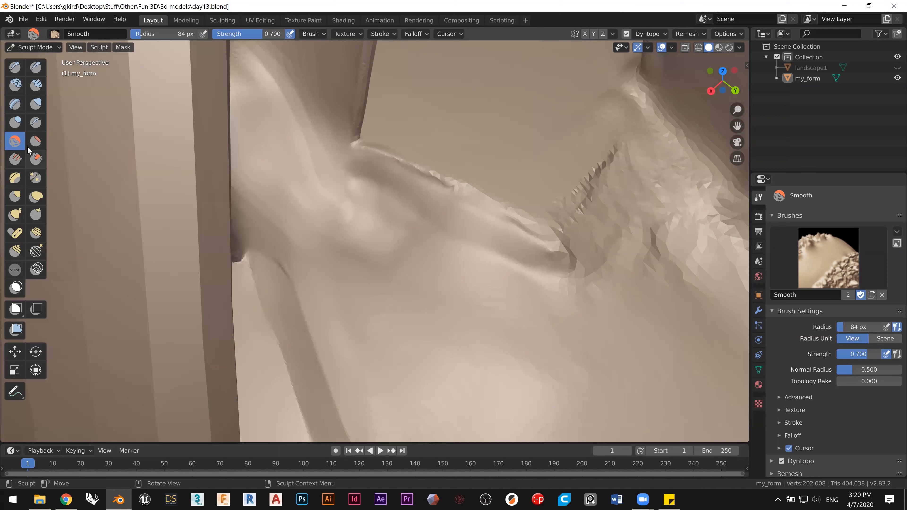
click(35, 178)
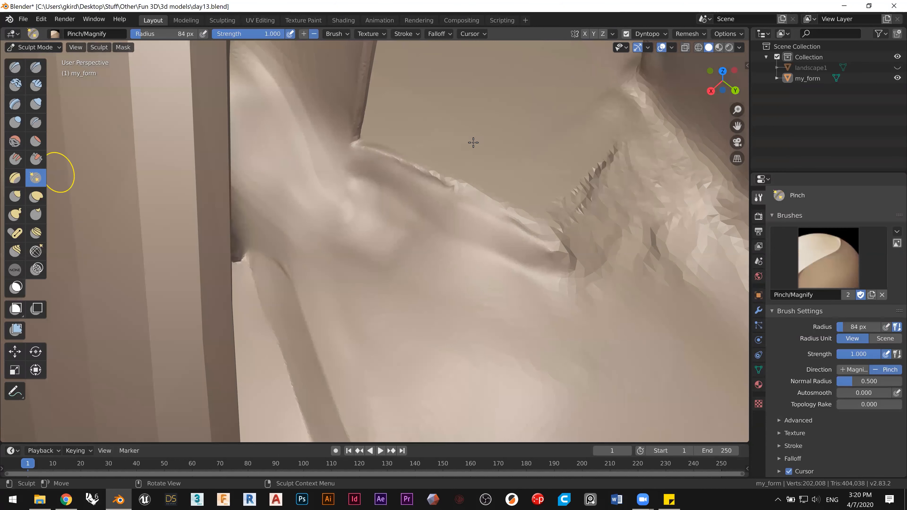
drag(369, 145, 535, 230)
mouse_move(586, 258)
mouse_down()
mouse_move(390, 176)
mouse_move(367, 156)
mouse_move(485, 201)
mouse_move(542, 239)
mouse_up()
drag(587, 275, 617, 310)
drag(652, 336, 653, 336)
Step: Enlarge the Flatten/Contrast brush to 191 px and flatten the rough slope between the ridge corner and the arch's other leg
mouse_move(370, 200)
middle_down()
mouse_move(338, 185)
mouse_move(412, 212)
mouse_move(384, 236)
mouse_move(320, 243)
middle_up()
mouse_move(308, 313)
middle_down()
mouse_move(193, 257)
mouse_move(270, 269)
mouse_move(316, 259)
mouse_move(279, 283)
middle_up()
mouse_move(320, 257)
middle_down()
mouse_move(316, 243)
mouse_move(276, 337)
mouse_move(252, 339)
middle_up()
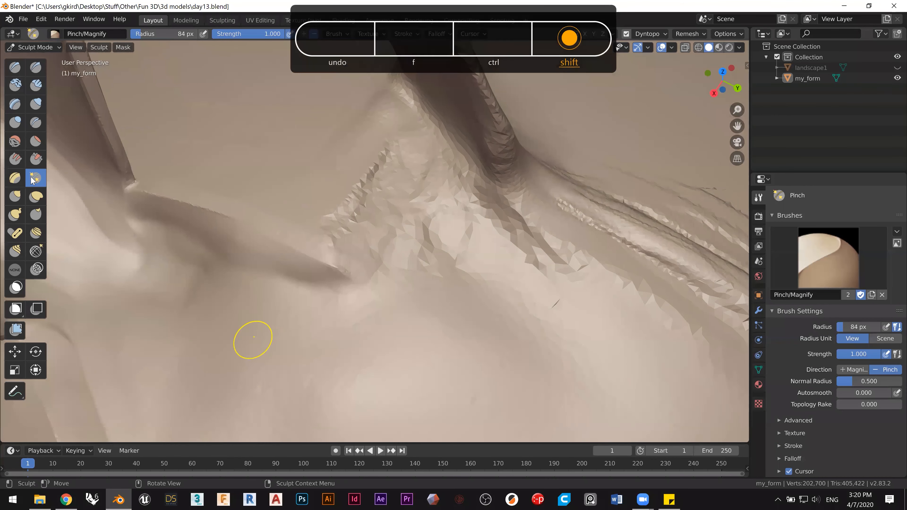
click(35, 143)
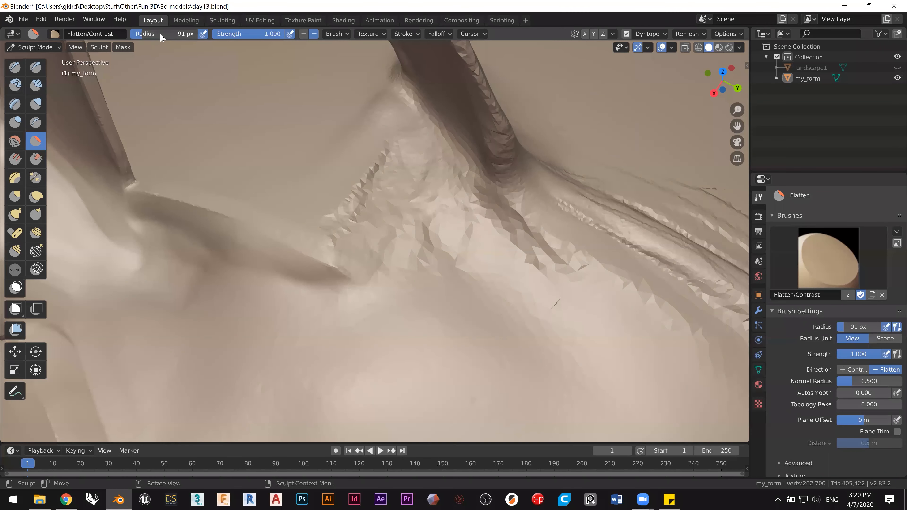
mouse_move(347, 201)
mouse_down()
mouse_move(430, 250)
mouse_move(415, 257)
mouse_move(391, 232)
mouse_move(405, 176)
mouse_move(478, 264)
mouse_move(452, 217)
mouse_move(343, 95)
mouse_up()
drag(469, 262, 473, 266)
mouse_move(348, 145)
mouse_down()
mouse_move(481, 282)
mouse_move(452, 290)
mouse_up()
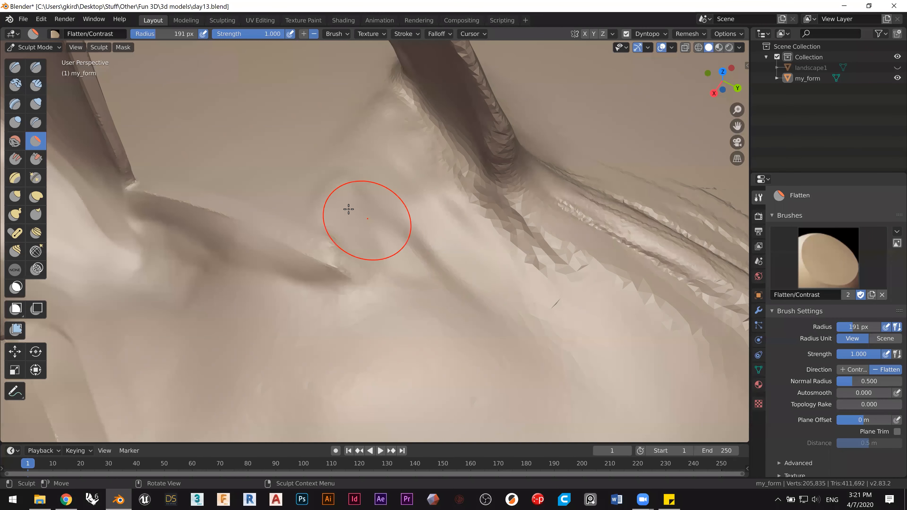
drag(401, 237, 428, 270)
drag(336, 115, 518, 284)
mouse_move(571, 313)
mouse_down()
mouse_move(417, 164)
mouse_move(519, 248)
mouse_up()
drag(574, 273, 360, 117)
drag(507, 226, 518, 236)
mouse_move(520, 238)
mouse_down()
mouse_move(344, 76)
mouse_move(393, 126)
mouse_up()
mouse_move(478, 216)
mouse_down()
mouse_move(297, 83)
mouse_move(452, 211)
mouse_up()
mouse_move(506, 270)
mouse_down()
mouse_move(381, 172)
mouse_move(410, 201)
mouse_up()
mouse_move(514, 312)
mouse_down()
mouse_move(289, 144)
mouse_move(399, 245)
mouse_up()
drag(485, 328, 287, 180)
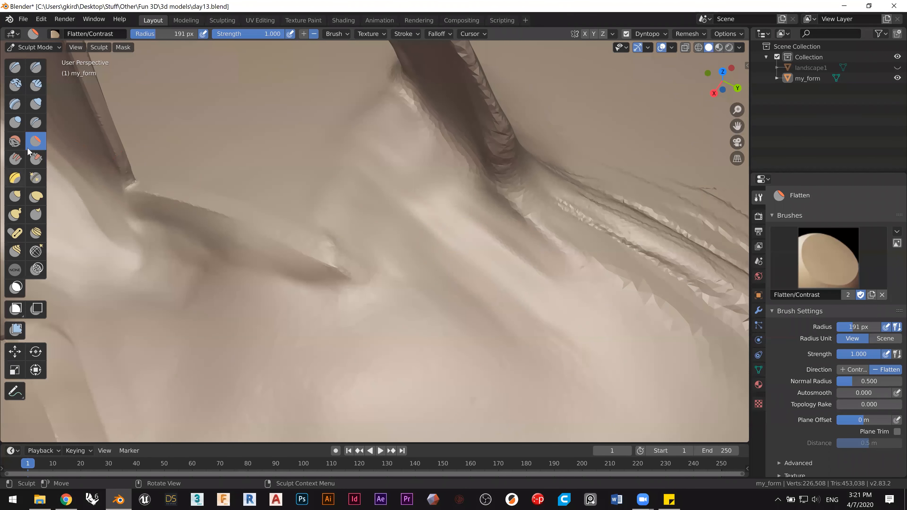
Step: Build up parallel raised strips down the slope beside the arch's leg with the 191 px Clay Strips brush set to Add
click(36, 84)
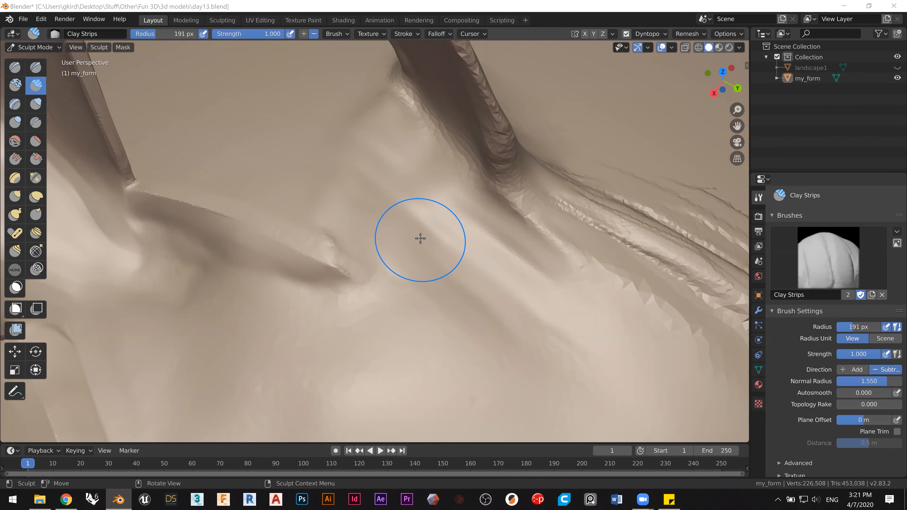
mouse_move(477, 233)
middle_down()
mouse_move(462, 237)
mouse_move(74, 111)
middle_up()
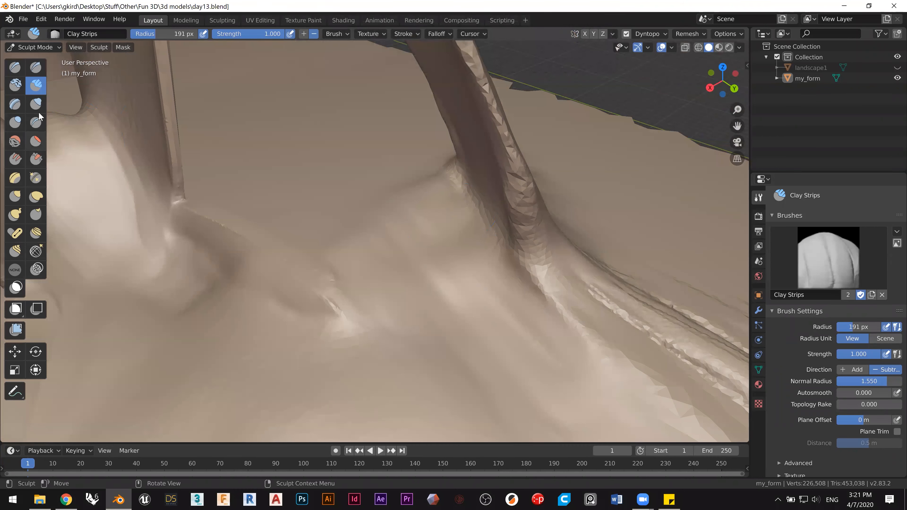
drag(421, 247, 552, 389)
key(ctrl+z)
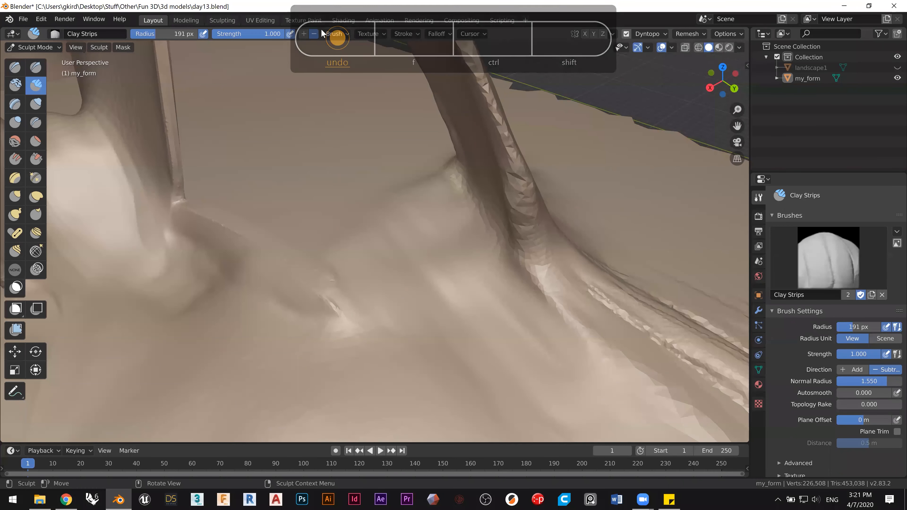
mouse_move(415, 227)
mouse_down()
mouse_move(482, 341)
mouse_move(515, 361)
mouse_up()
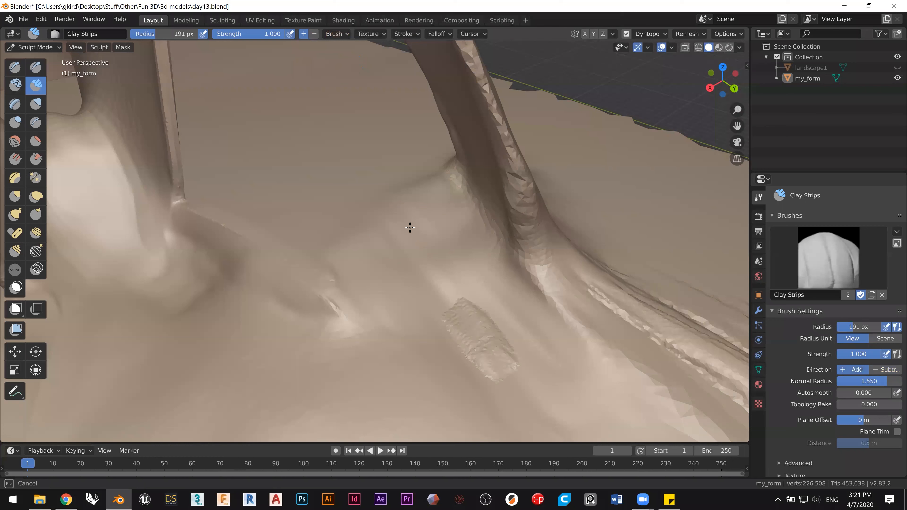
mouse_move(474, 392)
mouse_down()
mouse_move(360, 259)
mouse_move(376, 284)
mouse_up()
mouse_move(482, 404)
mouse_down()
mouse_move(415, 294)
mouse_move(429, 214)
mouse_up()
drag(504, 336, 434, 217)
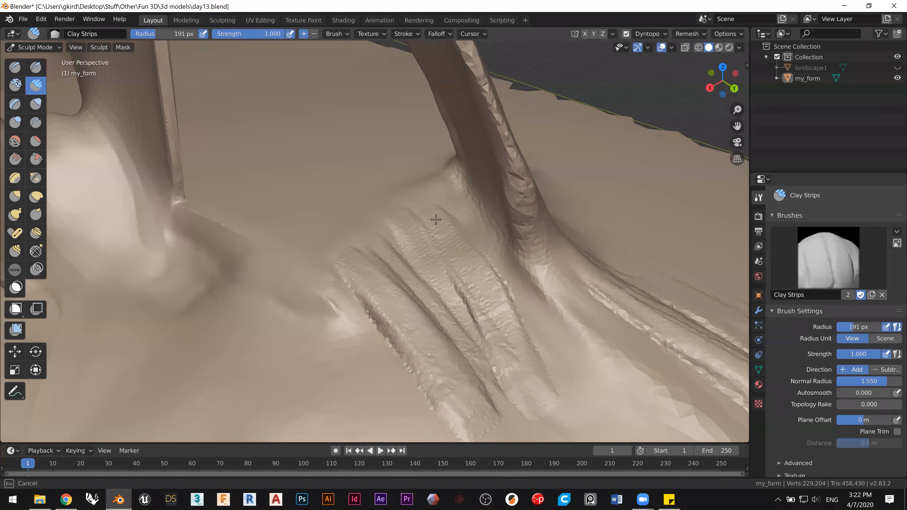
drag(385, 230, 451, 321)
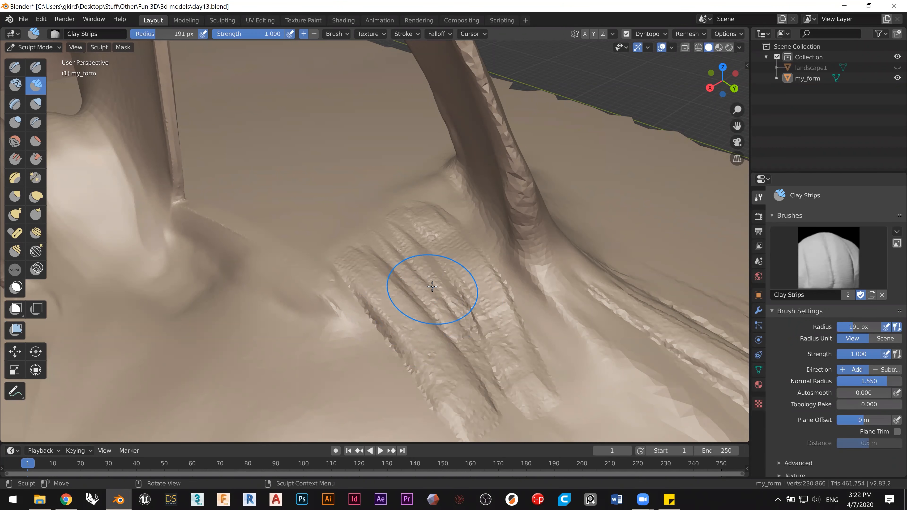
Step: Blend the new clay strips into the slope with the Smooth brush at 0.700 strength
shift+middle_drag(374, 254, 361, 231)
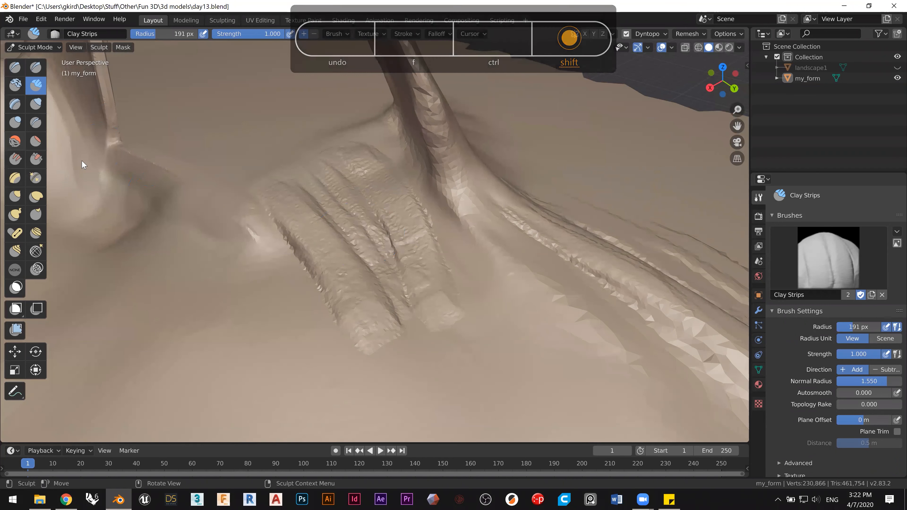
click(15, 142)
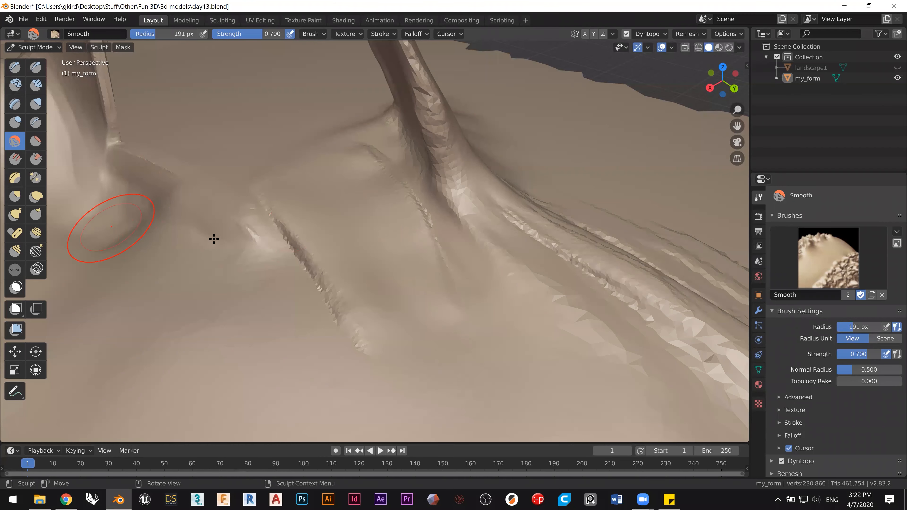
mouse_move(340, 257)
middle_down()
mouse_move(334, 247)
mouse_move(329, 264)
middle_up()
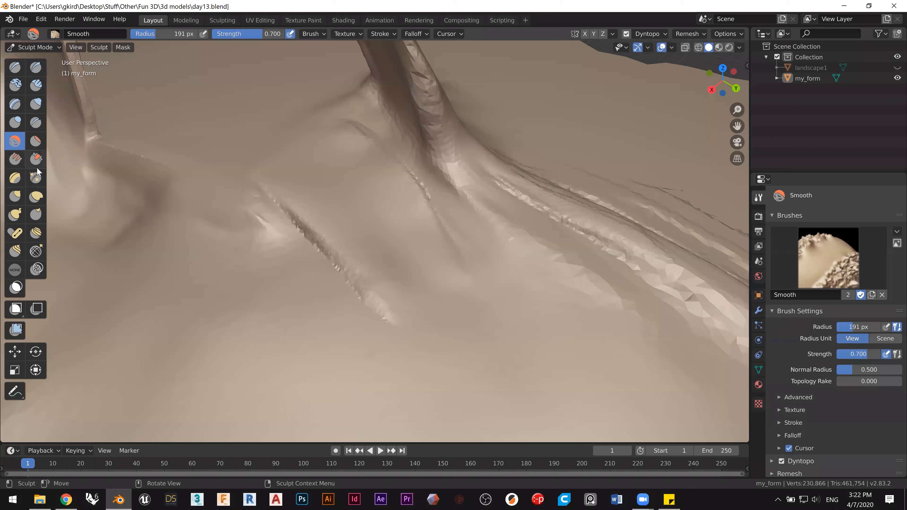
Step: Reduce the Pinch/Magnify brush to 54 px and pinch the jagged edge of the strip farthest from the leg into a clean crease
click(35, 177)
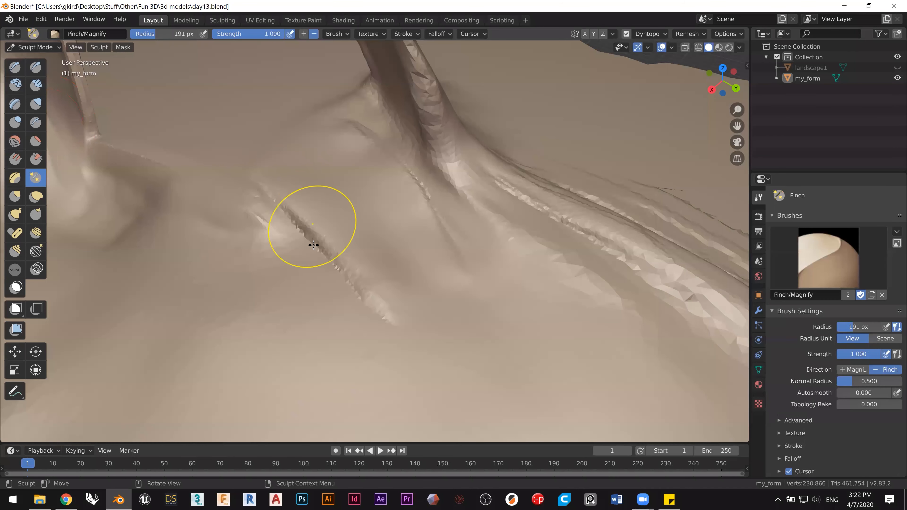
key(f)
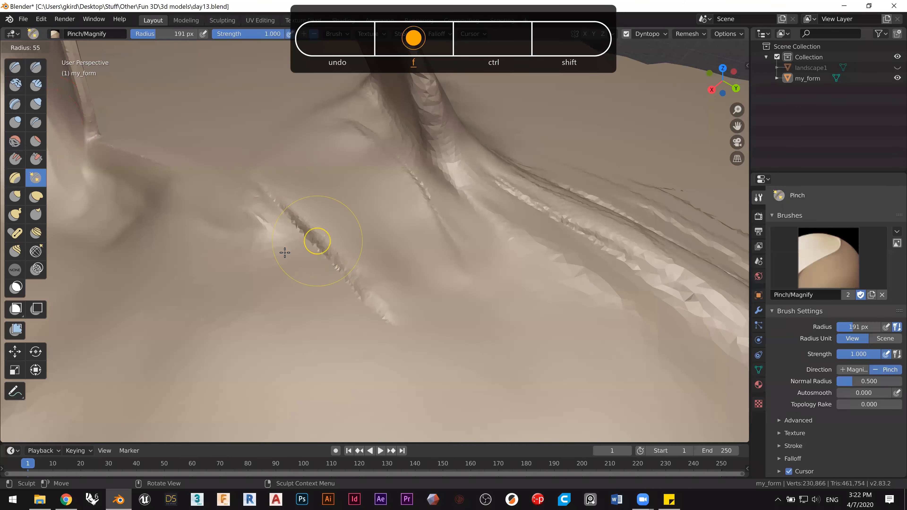
click(286, 253)
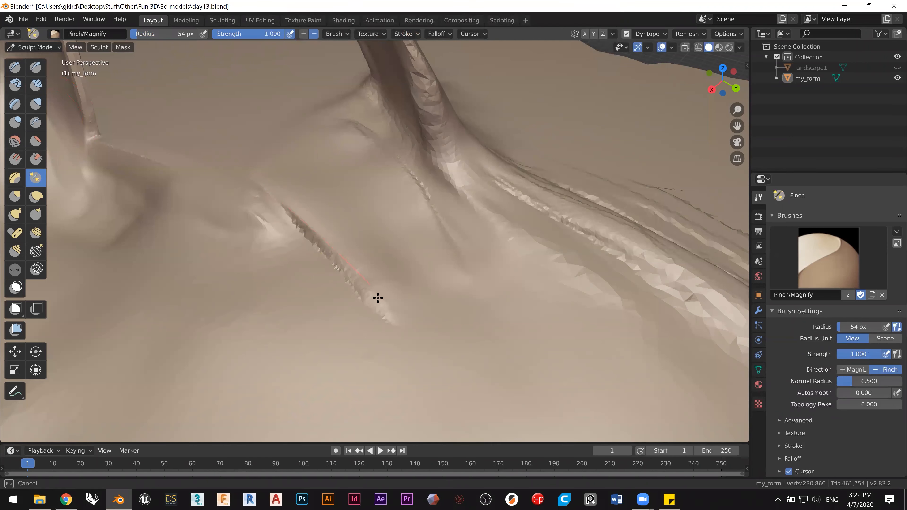
drag(294, 223, 290, 219)
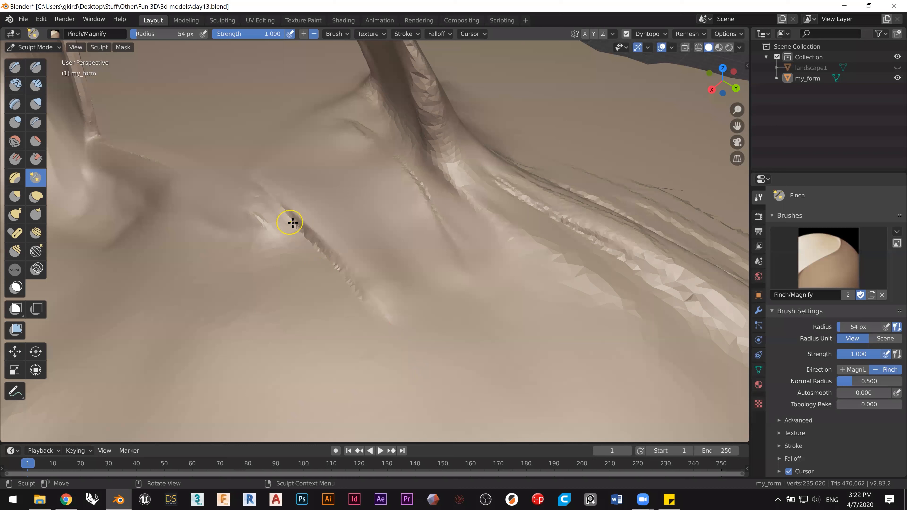
mouse_move(358, 297)
mouse_down()
mouse_move(297, 247)
mouse_move(258, 182)
mouse_up()
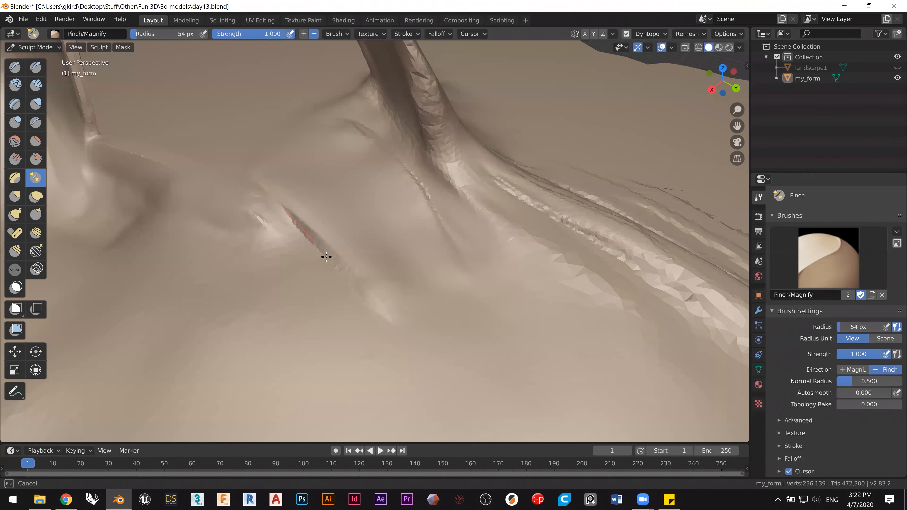
drag(433, 386, 434, 387)
mouse_move(315, 235)
mouse_down()
mouse_move(402, 342)
mouse_move(393, 364)
mouse_up()
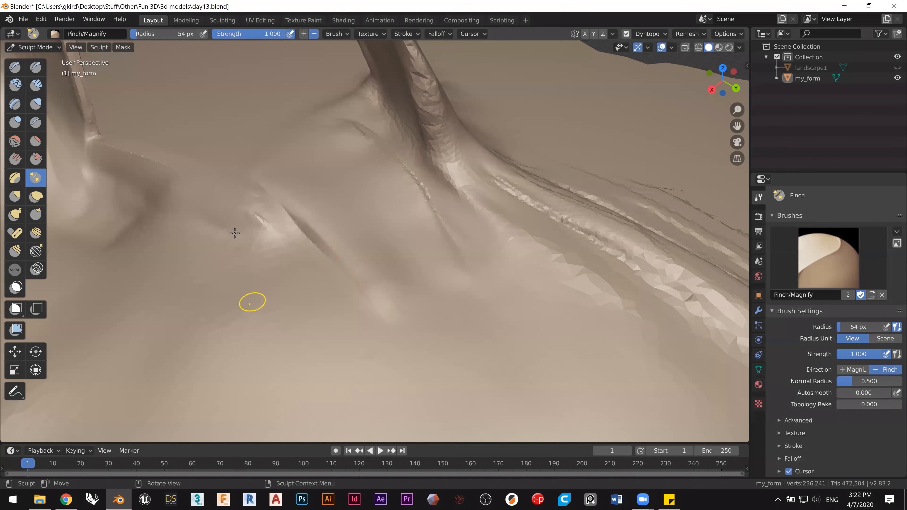
Step: Pinch along the ridge running from the other leg's base to the corner beside the new crease
drag(109, 145, 153, 161)
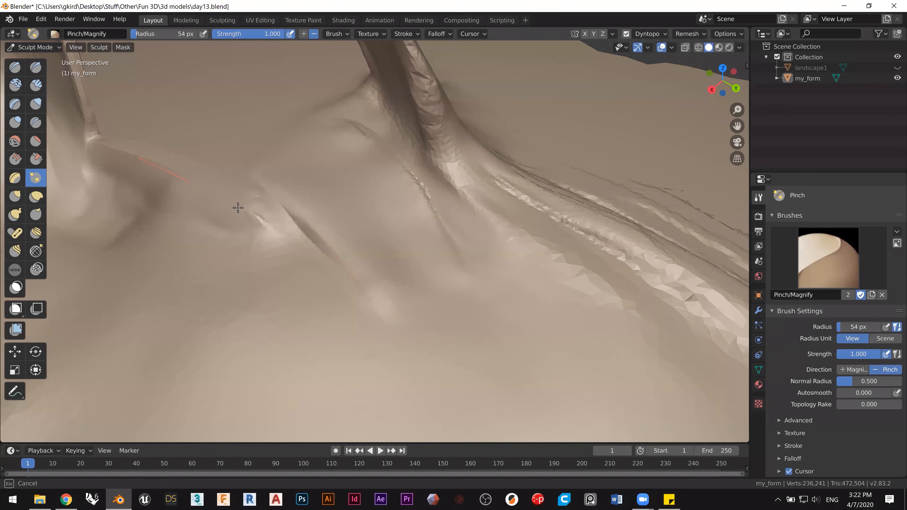
mouse_move(358, 297)
mouse_down()
mouse_move(254, 224)
mouse_move(283, 248)
mouse_up()
drag(382, 356, 383, 357)
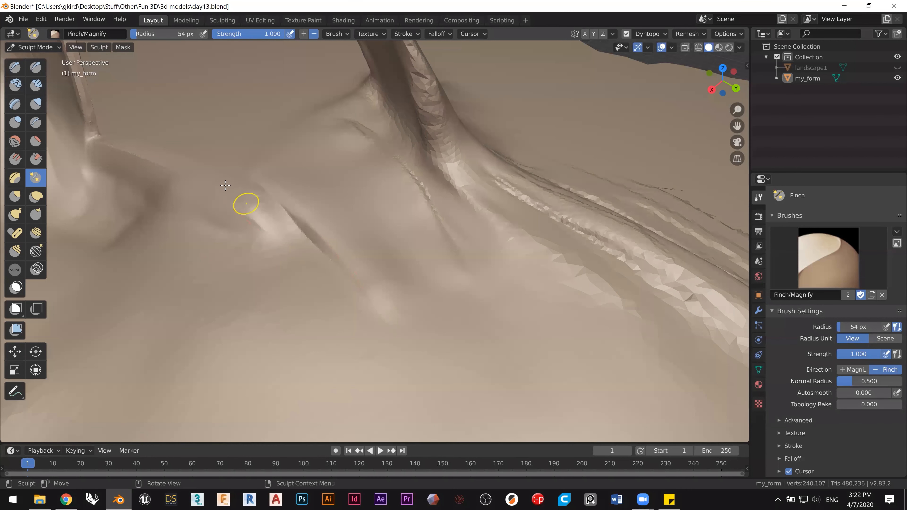
drag(279, 220, 231, 176)
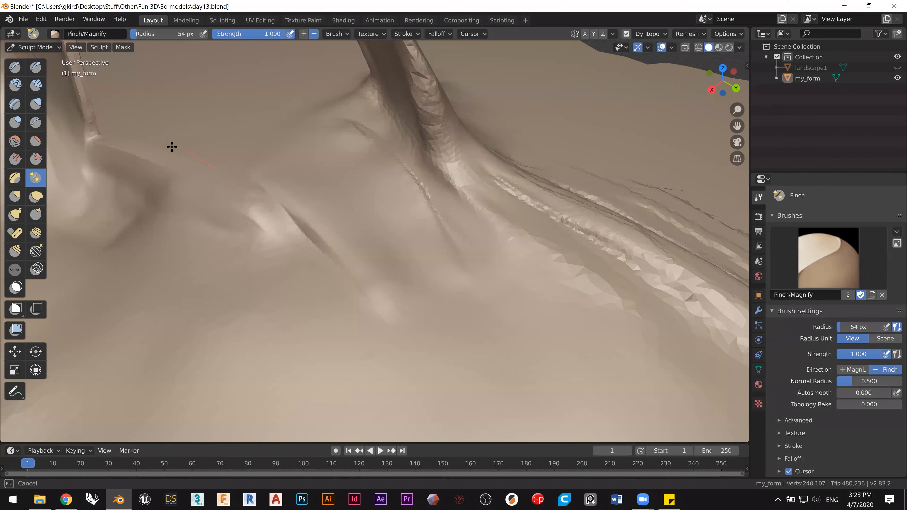
drag(95, 125, 96, 126)
Step: Set the Pinch/Magnify radius to 67 px and sharpen the rough edge of the strip nearest the arch's leg
mouse_move(273, 252)
middle_down()
mouse_move(279, 278)
mouse_move(249, 249)
mouse_move(263, 226)
mouse_move(374, 257)
mouse_move(421, 288)
mouse_move(407, 286)
middle_up()
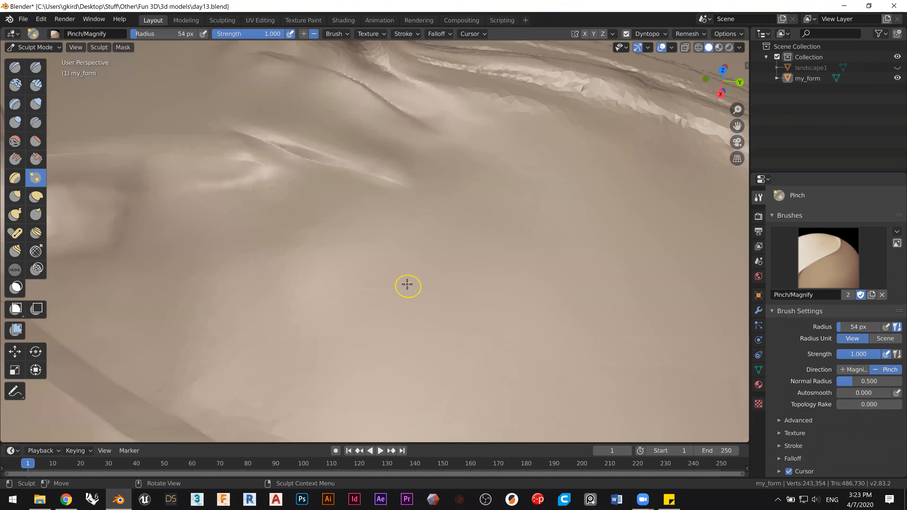
shift+middle_drag(325, 375, 314, 362)
mouse_move(317, 309)
ctrl+middle_down()
mouse_move(322, 265)
mouse_move(237, 337)
mouse_move(223, 367)
ctrl+middle_up()
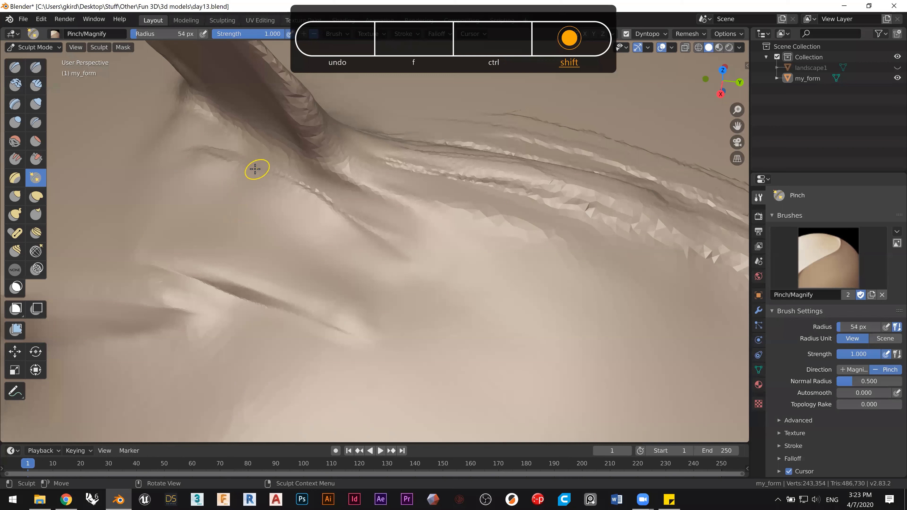
key(f)
click(272, 172)
mouse_move(187, 146)
mouse_down()
mouse_move(397, 223)
mouse_move(397, 237)
mouse_move(429, 262)
mouse_up()
drag(185, 146, 243, 165)
drag(378, 232, 414, 263)
drag(460, 305, 461, 305)
drag(193, 148, 254, 166)
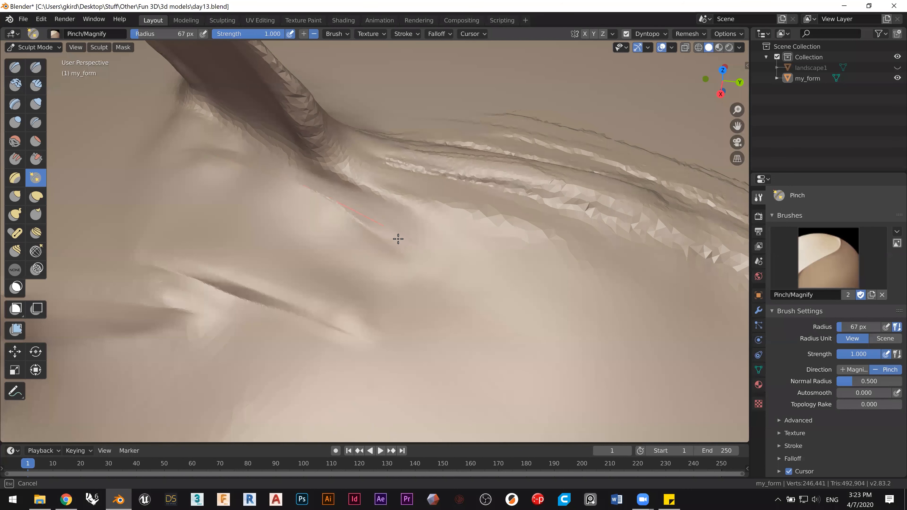
drag(401, 265, 399, 263)
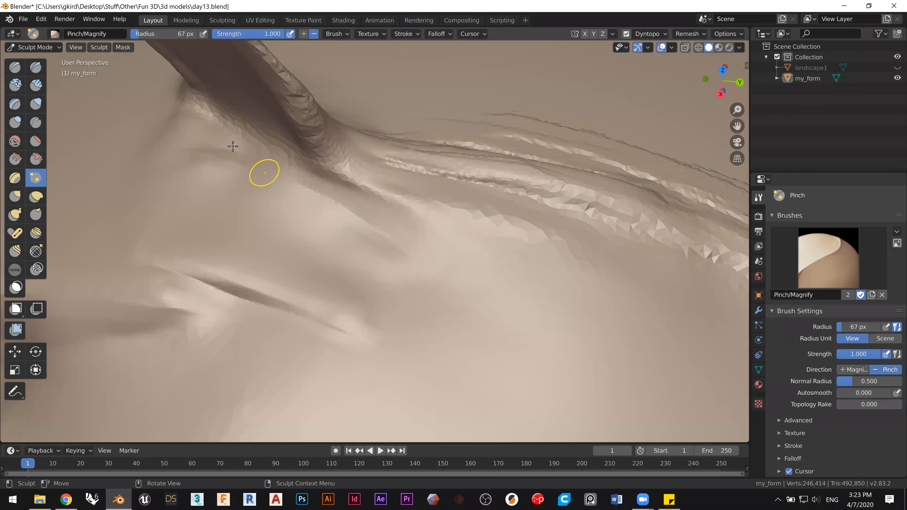
Step: Pinch the seam where the arch's leg meets the slope, continuing down past the leg's foot
mouse_move(282, 168)
middle_down()
mouse_move(299, 166)
mouse_move(326, 185)
middle_up()
mouse_move(386, 255)
shift+middle_down()
mouse_move(411, 331)
mouse_move(372, 316)
mouse_move(376, 323)
mouse_move(259, 217)
mouse_move(334, 242)
mouse_move(330, 250)
mouse_move(380, 302)
shift+middle_up()
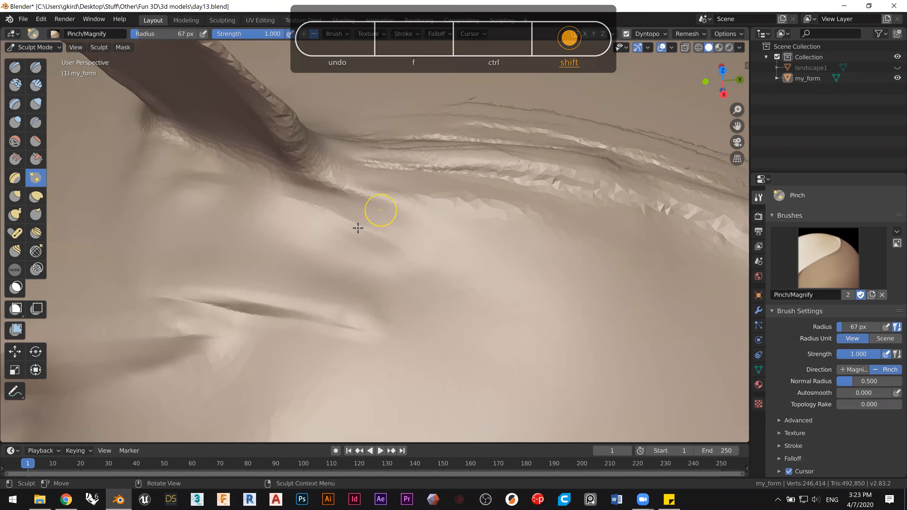
middle_drag(328, 239, 330, 237)
mouse_move(340, 275)
middle_down()
mouse_move(344, 259)
mouse_move(286, 197)
middle_up()
drag(252, 171, 277, 186)
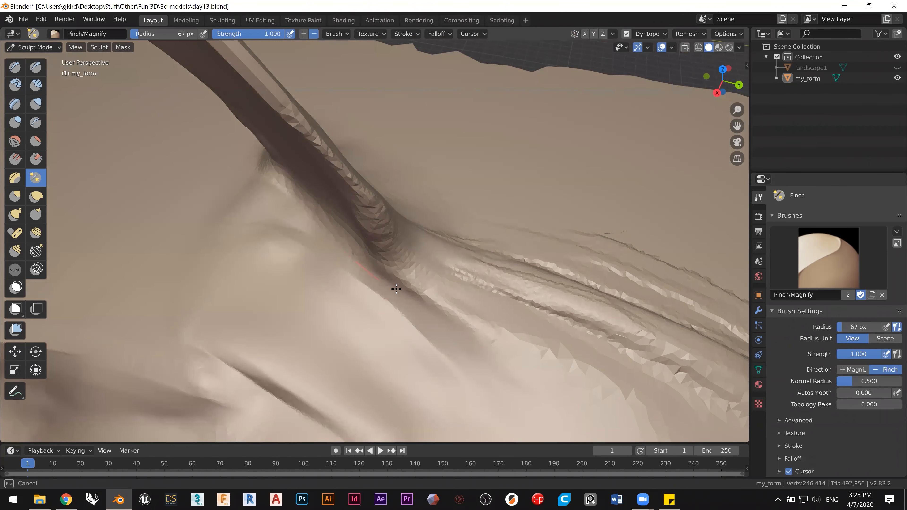
drag(420, 304, 449, 323)
drag(310, 215, 309, 213)
drag(261, 174, 331, 227)
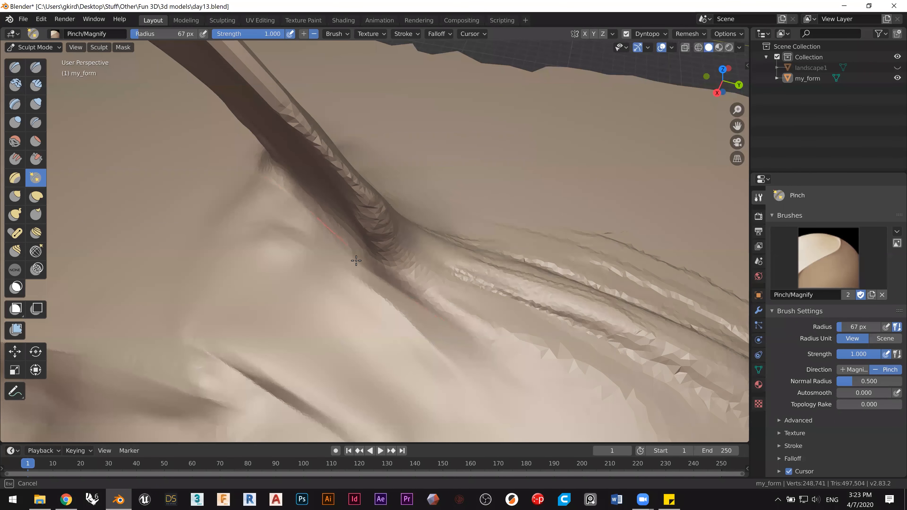
drag(426, 311, 469, 338)
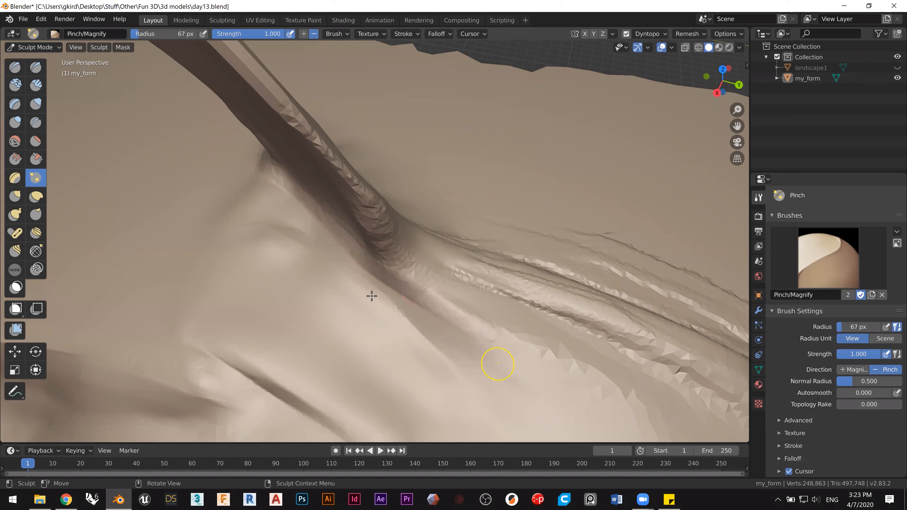
Step: Sharpen the crease beside the leg again, from its lower end up across the top of the slope
mouse_move(335, 272)
middle_down()
mouse_move(349, 291)
mouse_move(387, 307)
middle_up()
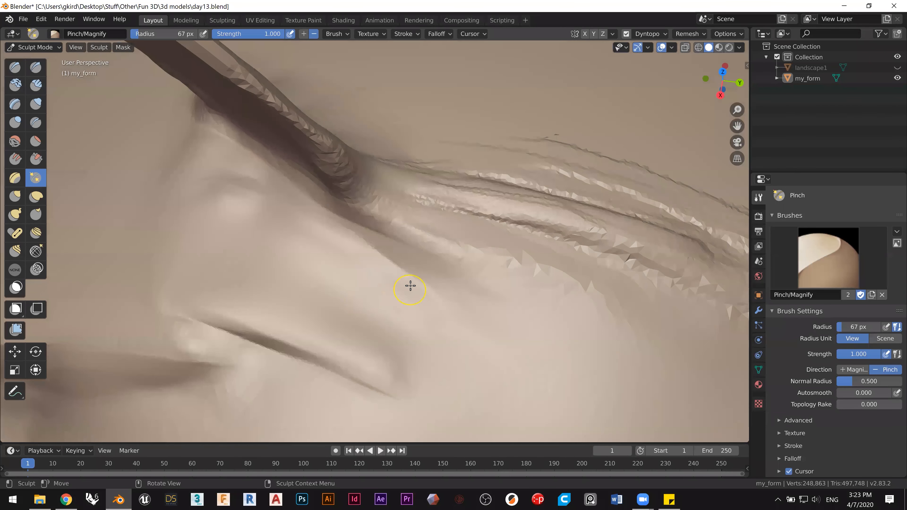
drag(416, 280, 375, 253)
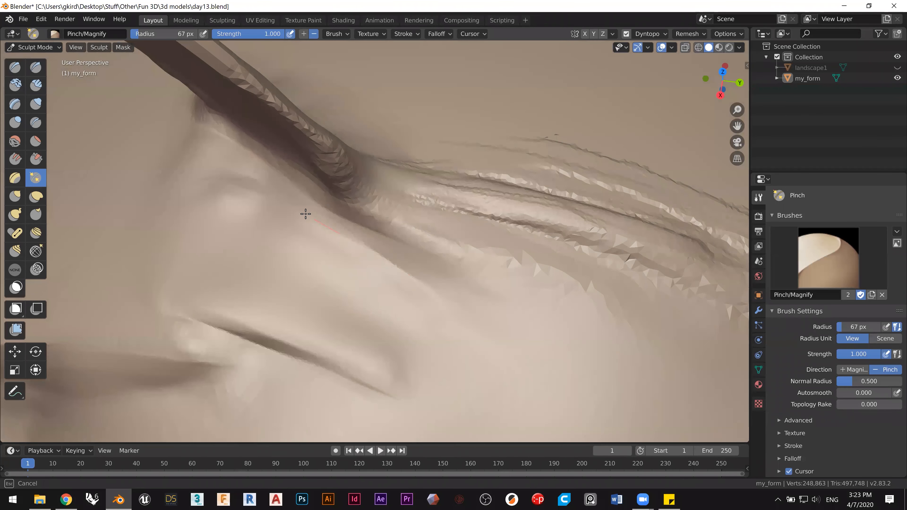
drag(264, 193, 210, 178)
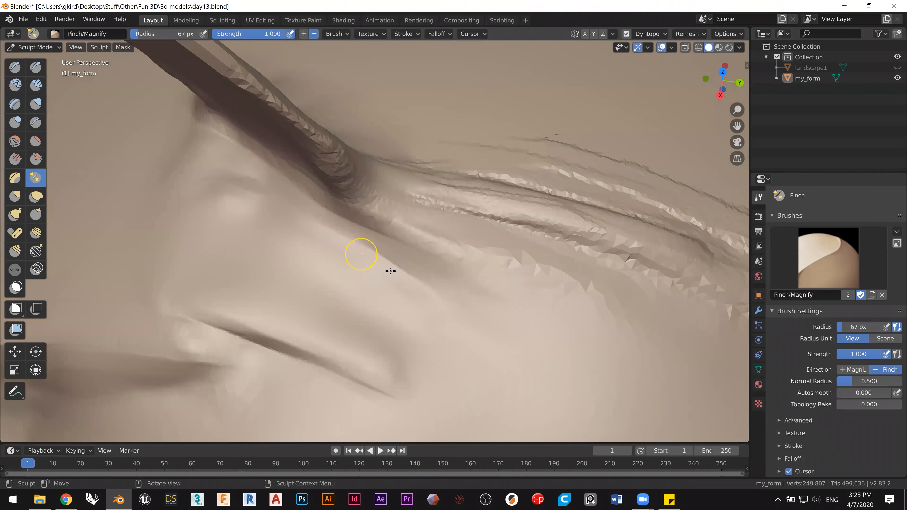
drag(396, 264, 332, 220)
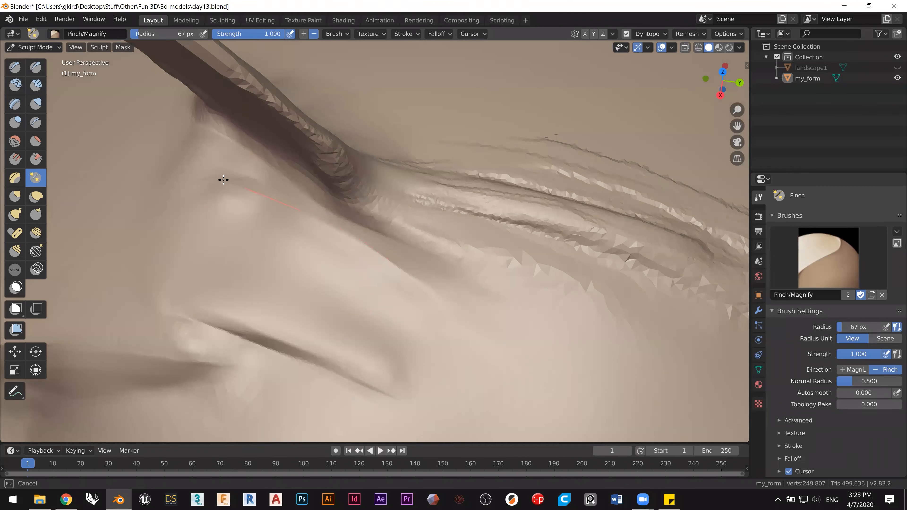
drag(139, 161, 128, 161)
Step: Pinch the jagged outer edge of the arch's leg from its foot upward
middle_drag(324, 220, 314, 198)
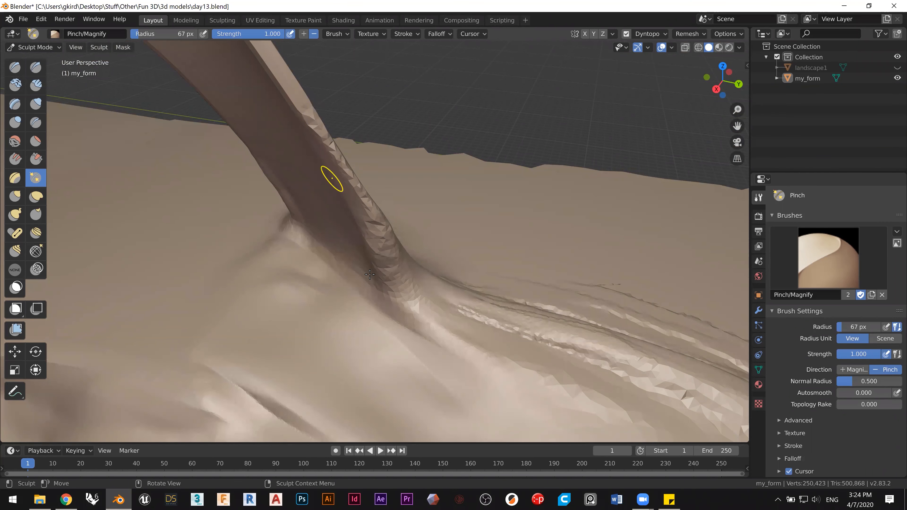
drag(434, 329, 385, 283)
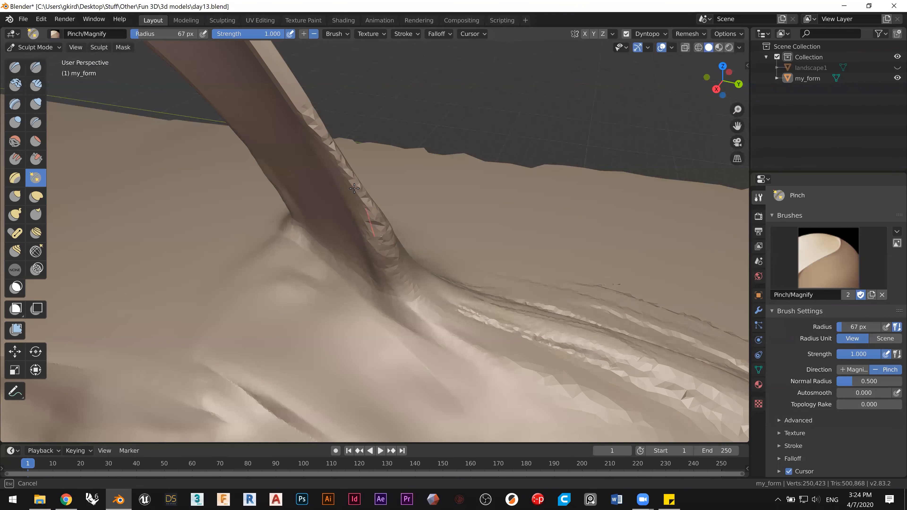
drag(311, 127, 273, 79)
Step: Choose the Snake Hook brush and set its radius to 141 px
mouse_move(382, 249)
middle_down()
mouse_move(329, 249)
mouse_move(290, 157)
middle_up()
mouse_move(332, 261)
ctrl+middle_down()
mouse_move(304, 232)
mouse_move(448, 182)
ctrl+middle_up()
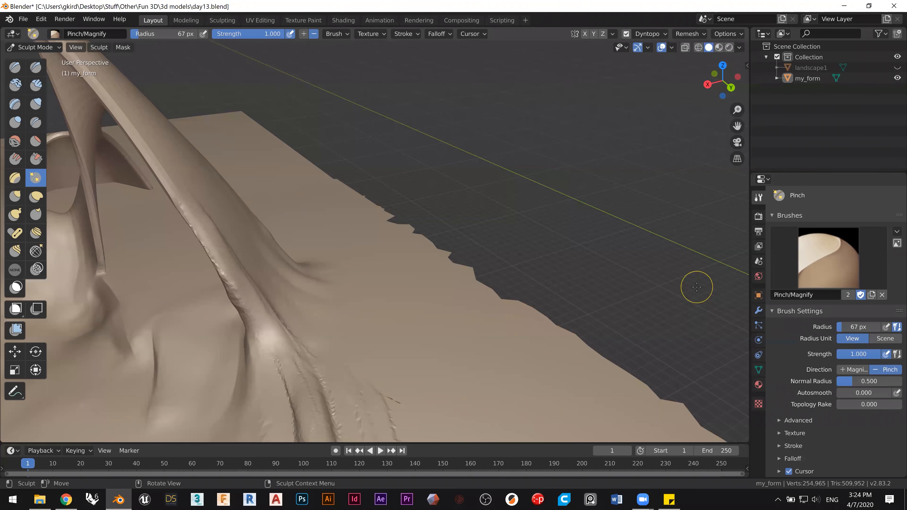
ctrl+middle_drag(382, 330, 639, 196)
middle_drag(367, 281, 315, 310)
mouse_move(455, 240)
middle_down()
mouse_move(373, 270)
mouse_move(255, 273)
mouse_move(377, 253)
mouse_move(408, 273)
mouse_move(372, 266)
mouse_move(434, 270)
mouse_move(372, 247)
middle_up()
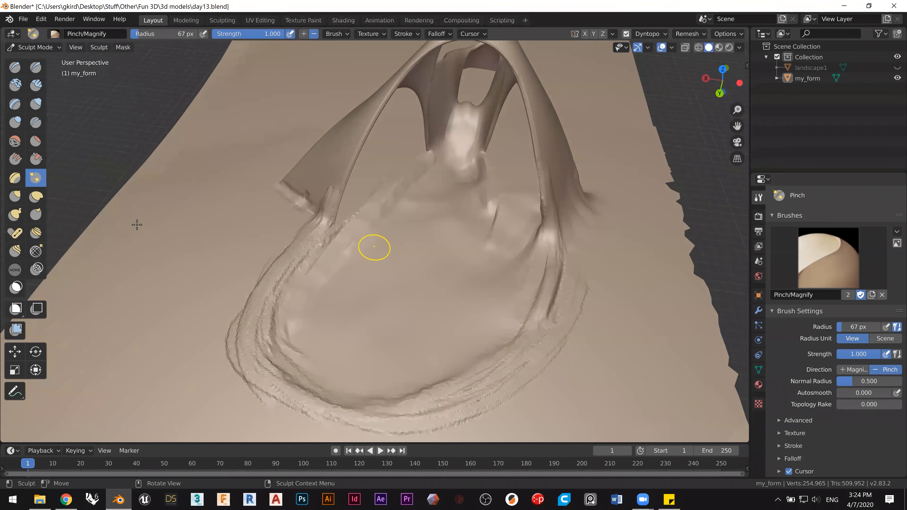
click(17, 215)
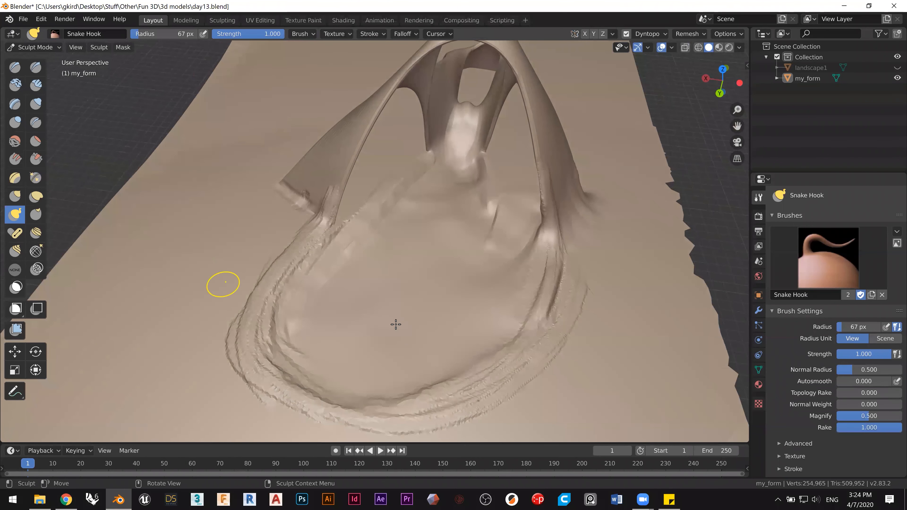
key(f)
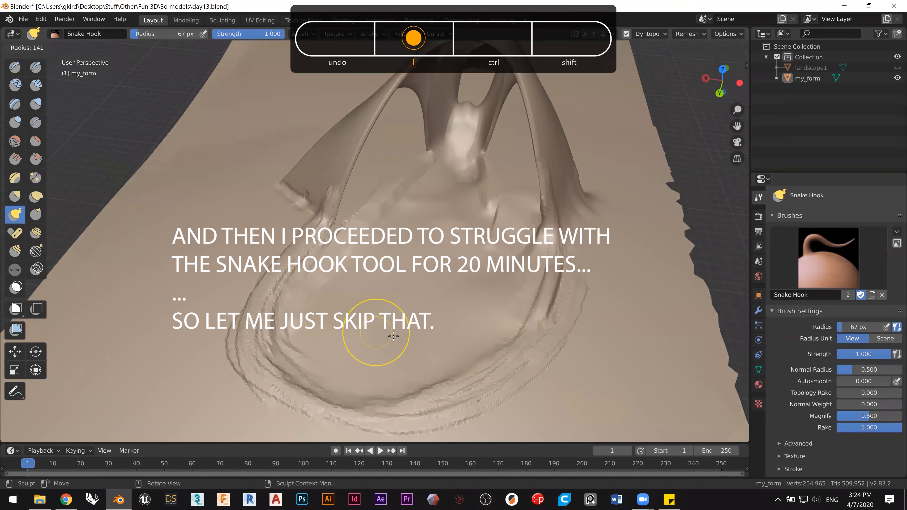
click(379, 337)
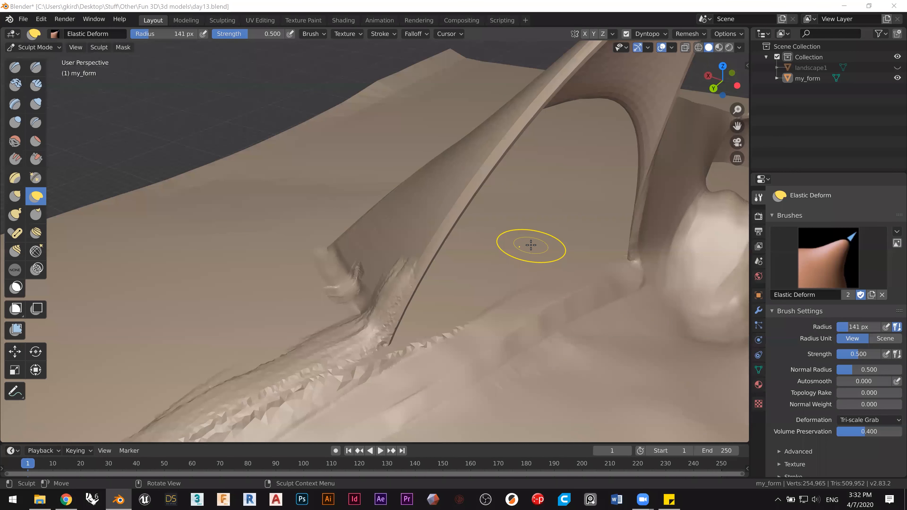
Step: Lay a Clay Strips stroke at 141 px radius and 1.000 strength across the ringed hollow in front of the arch
mouse_move(425, 300)
middle_down()
mouse_move(282, 282)
mouse_move(387, 301)
mouse_move(196, 239)
mouse_move(283, 241)
mouse_move(291, 397)
mouse_move(318, 379)
mouse_move(181, 225)
middle_up()
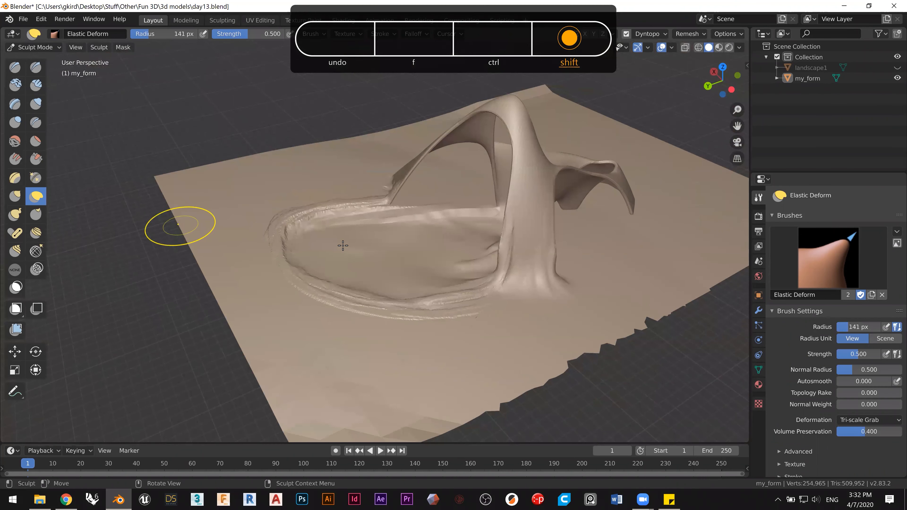
middle_drag(344, 247, 384, 257)
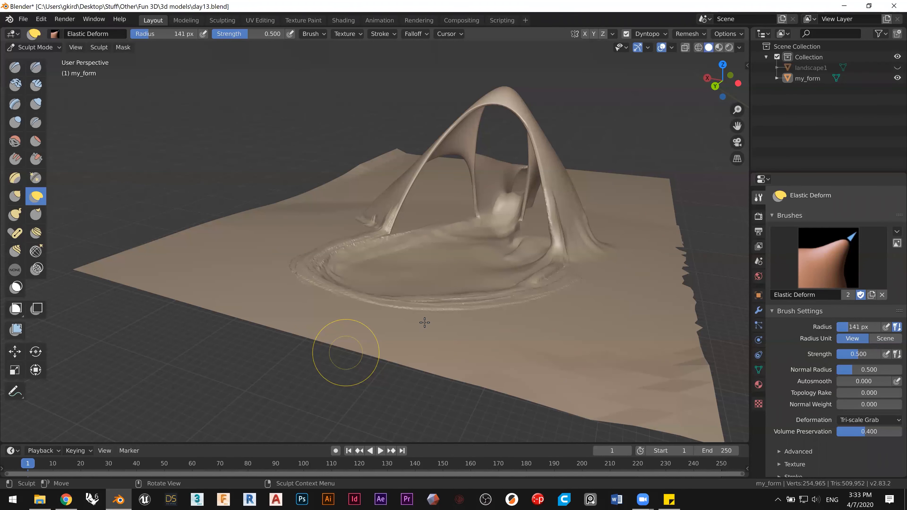
mouse_move(462, 272)
middle_down()
mouse_move(464, 316)
mouse_move(409, 336)
middle_up()
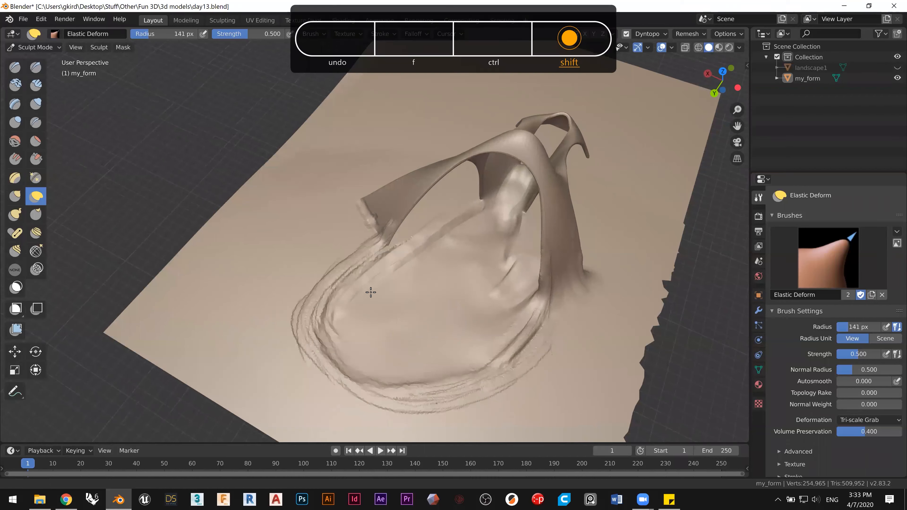
shift+middle_drag(371, 292, 313, 258)
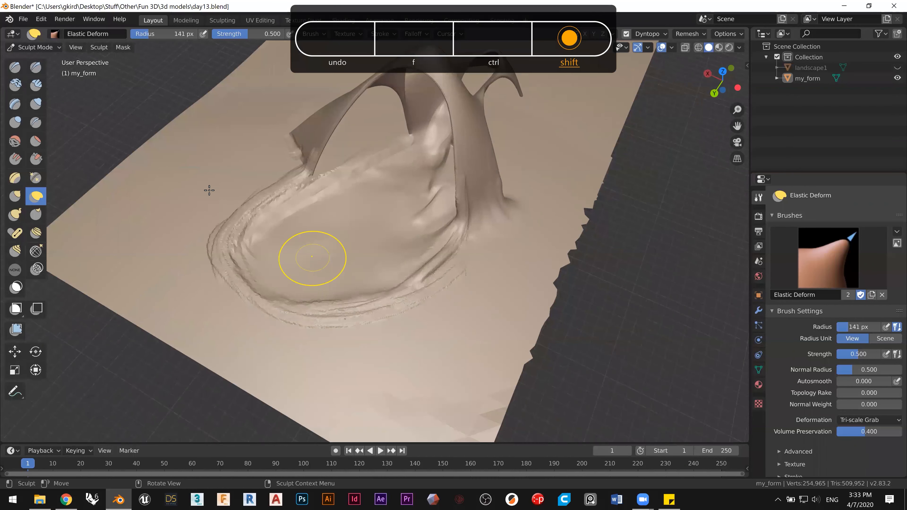
click(36, 85)
mouse_move(403, 327)
mouse_down()
mouse_move(401, 312)
mouse_move(277, 189)
mouse_move(199, 46)
mouse_up()
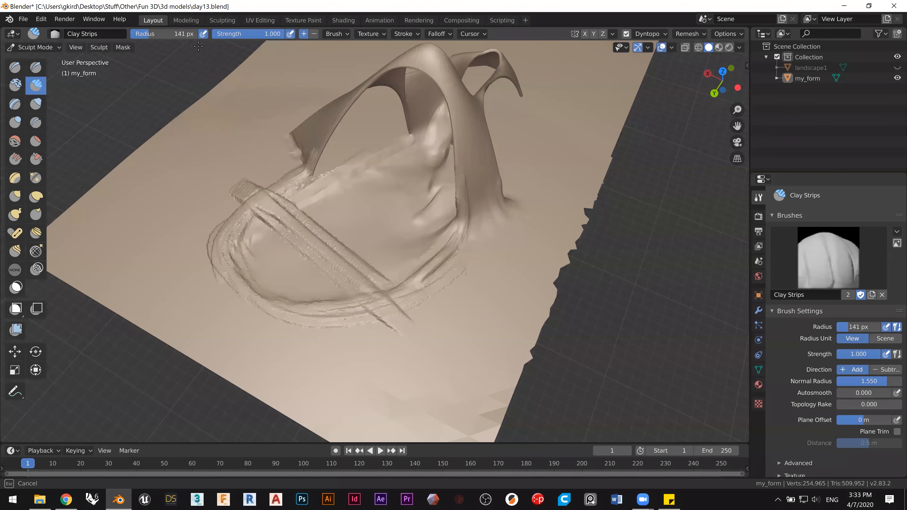
Step: Set the Clay Strips radius to 286 px and build a thick raised band across the hollow
drag(148, 35, 168, 35)
mouse_move(342, 263)
mouse_down()
mouse_move(272, 215)
mouse_move(382, 288)
mouse_move(391, 314)
mouse_move(293, 227)
mouse_up()
mouse_move(324, 247)
middle_down()
mouse_move(269, 255)
mouse_move(233, 229)
middle_up()
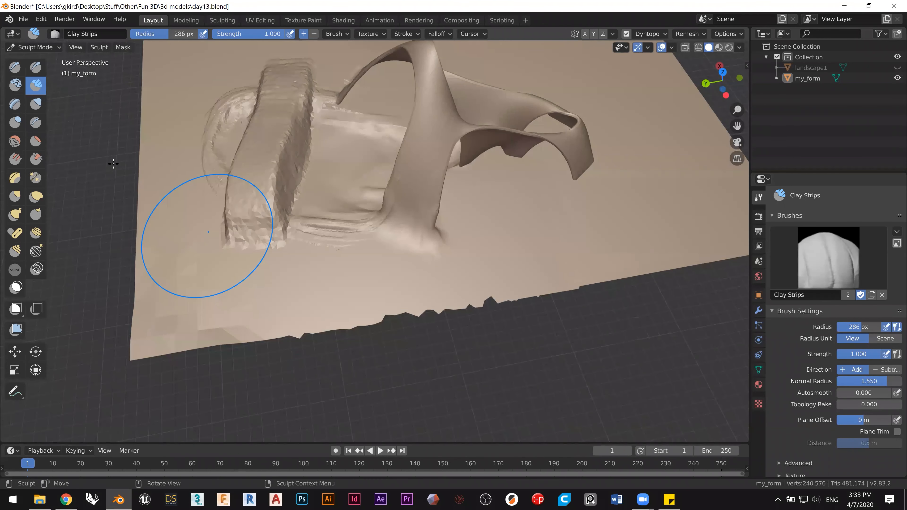
Step: Reshape the side of the thick clay band facing the arch with the Elastic Deform brush at 286 px
click(36, 196)
mouse_move(304, 112)
mouse_down()
mouse_move(374, 131)
mouse_move(294, 142)
mouse_move(284, 168)
mouse_up()
mouse_move(321, 143)
mouse_down()
mouse_move(364, 186)
mouse_move(396, 157)
mouse_up()
middle_drag(396, 158, 411, 77)
shift+middle_drag(411, 77, 387, 178)
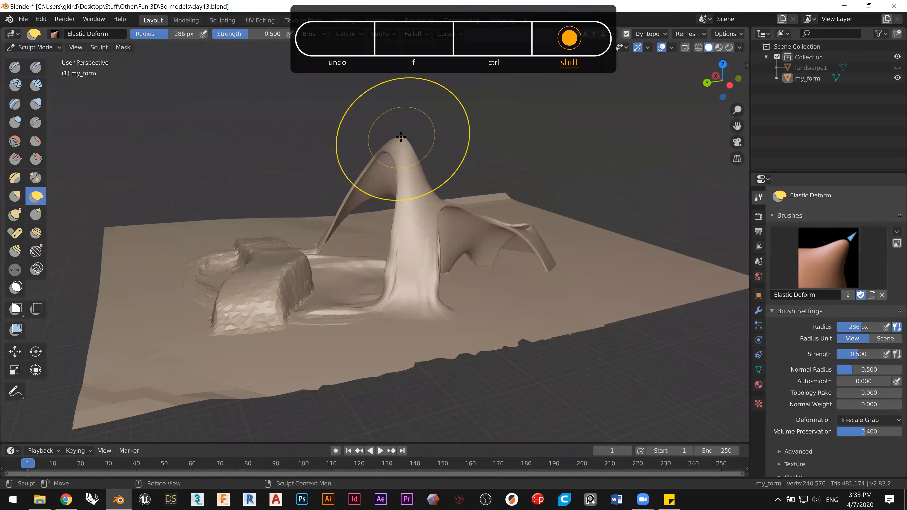
Step: Pull the arch's upper part downward with Elastic Deform, working from its side and from behind
mouse_move(384, 186)
mouse_down()
mouse_move(380, 218)
mouse_move(383, 193)
mouse_up()
mouse_move(383, 193)
middle_down()
mouse_move(319, 238)
mouse_move(253, 186)
middle_up()
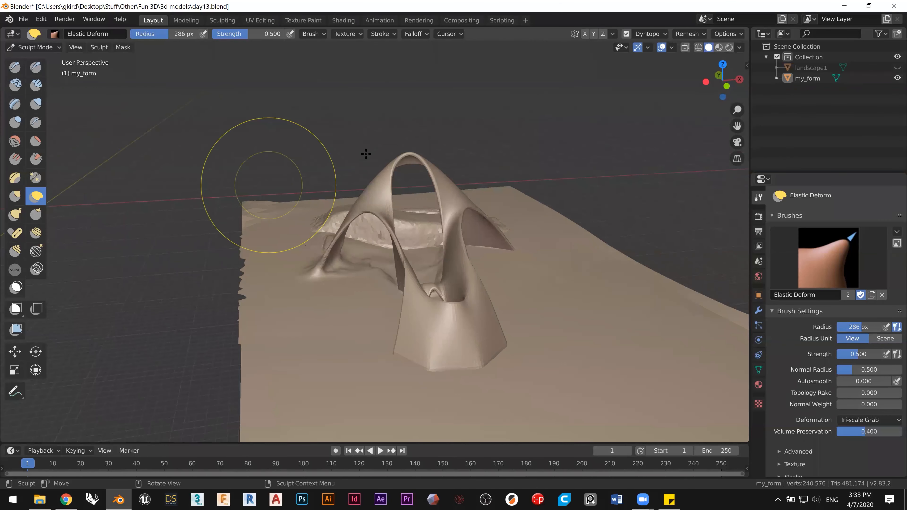
mouse_move(410, 192)
mouse_down()
mouse_move(392, 229)
mouse_move(375, 232)
mouse_move(405, 263)
mouse_up()
middle_drag(405, 263, 556, 273)
mouse_move(289, 291)
middle_down()
mouse_move(295, 298)
mouse_move(301, 291)
mouse_move(280, 213)
middle_up()
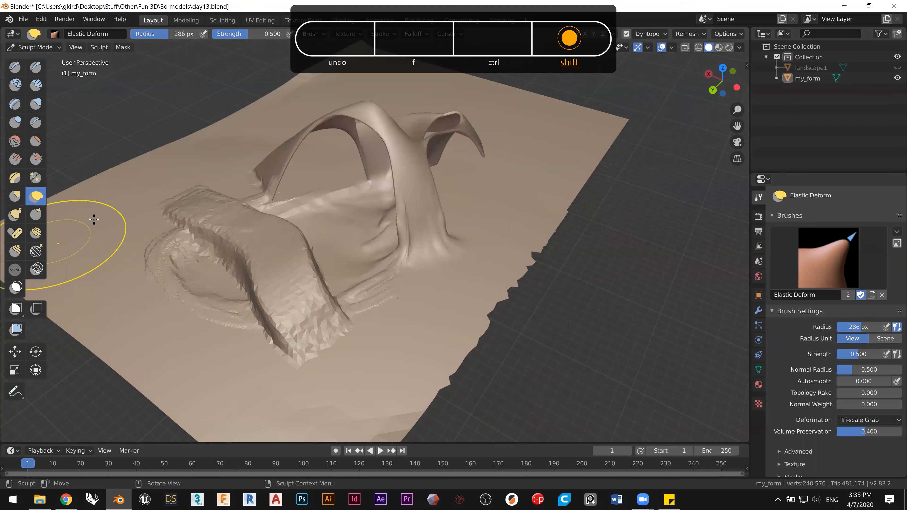
Step: Set the Clay Strips radius to 88 px and build raised strips up the arch's near leg and over its crown
click(36, 159)
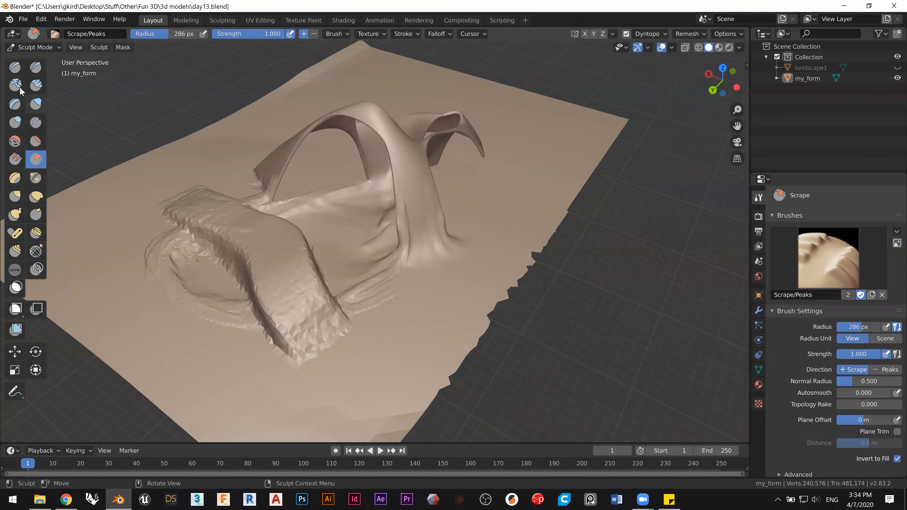
click(35, 86)
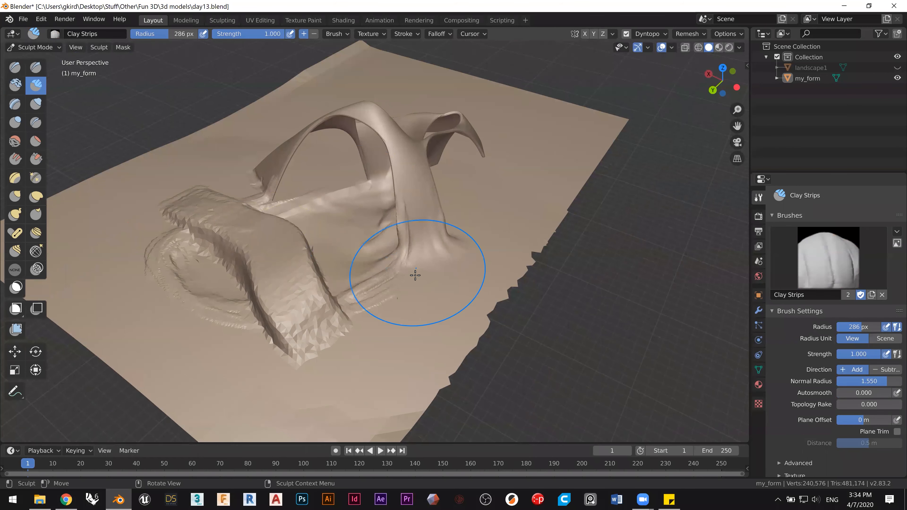
key(f)
click(370, 300)
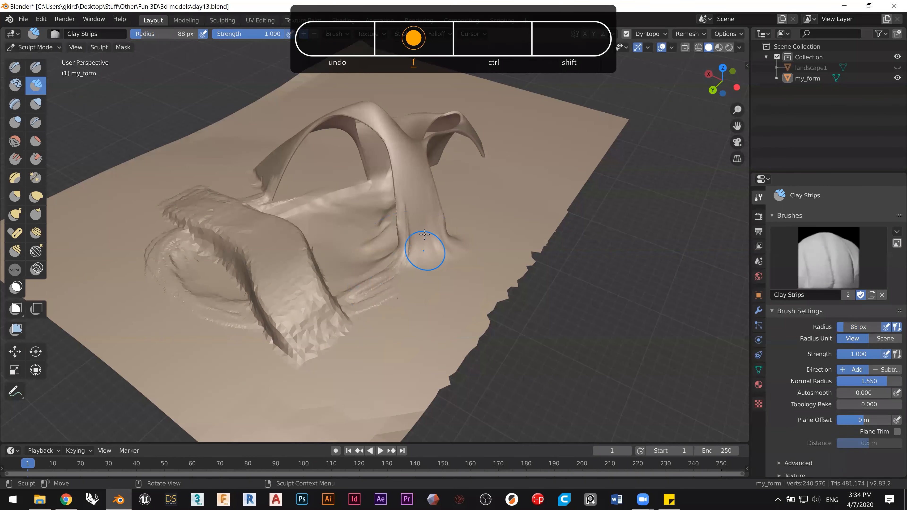
mouse_move(429, 257)
mouse_down()
mouse_move(414, 156)
mouse_move(417, 196)
mouse_up()
mouse_move(412, 211)
middle_down()
mouse_move(418, 221)
mouse_move(502, 189)
mouse_move(395, 221)
mouse_move(388, 200)
middle_up()
mouse_move(387, 200)
mouse_down()
mouse_move(367, 156)
mouse_move(298, 112)
mouse_up()
Step: Add Clay Strips ridges along the arch's far leg and extend them across the ground to the thick band
middle_drag(298, 112, 273, 172)
mouse_move(344, 135)
mouse_down()
mouse_move(298, 104)
mouse_move(327, 126)
mouse_up()
mouse_move(285, 96)
mouse_down()
mouse_move(249, 80)
mouse_move(341, 139)
mouse_up()
mouse_move(323, 129)
middle_down()
mouse_move(326, 136)
mouse_move(319, 125)
middle_up()
drag(354, 130, 372, 141)
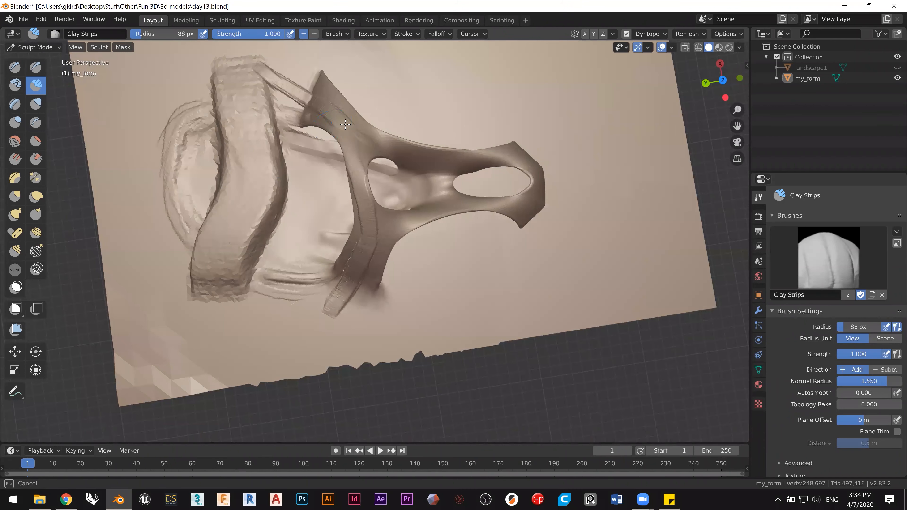
drag(311, 92, 256, 61)
drag(321, 101, 323, 103)
Step: Build Clay Strips ridges on the back of the arch around its large opening and along the adjoining leg
mouse_move(326, 119)
middle_down()
mouse_move(309, 89)
mouse_move(296, 86)
mouse_move(338, 139)
mouse_move(336, 107)
mouse_move(327, 105)
mouse_move(339, 129)
mouse_move(213, 121)
mouse_move(229, 156)
mouse_move(373, 153)
middle_up()
mouse_move(456, 152)
mouse_down()
mouse_move(459, 217)
mouse_move(452, 240)
mouse_move(433, 239)
mouse_move(459, 232)
mouse_move(462, 137)
mouse_move(467, 149)
mouse_up()
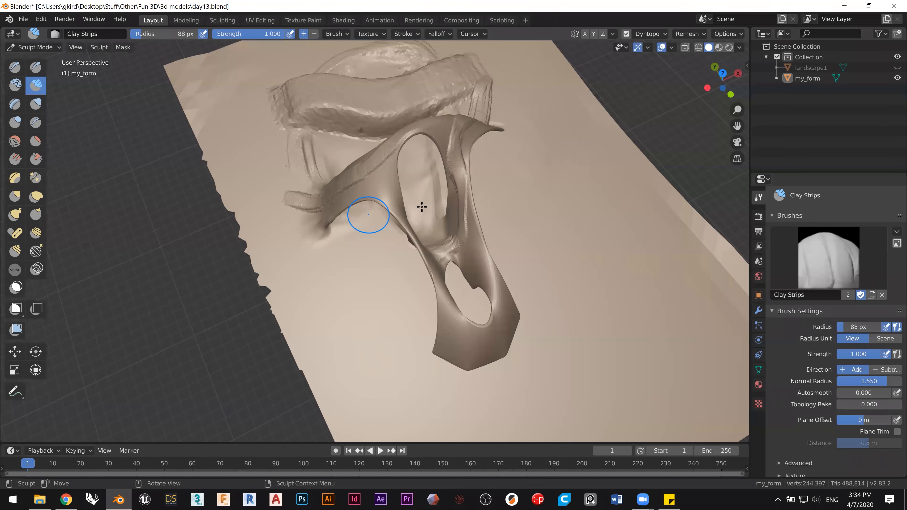
mouse_move(496, 262)
middle_down()
mouse_move(397, 257)
mouse_move(414, 250)
mouse_move(491, 342)
middle_up()
ctrl+middle_drag(419, 324, 415, 263)
mouse_move(395, 225)
mouse_down()
mouse_move(399, 208)
mouse_move(437, 241)
mouse_up()
middle_drag(438, 241, 462, 257)
mouse_move(397, 271)
mouse_down()
mouse_move(431, 194)
mouse_move(427, 185)
mouse_up()
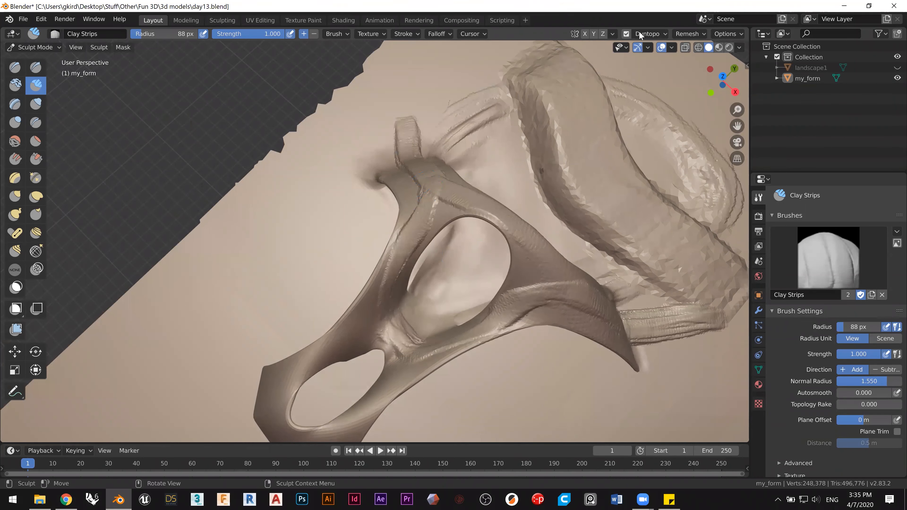
Step: Extend Clay Strips tendrils over the ground from the leg's foot and from the end of the thick band
mouse_move(394, 218)
mouse_down()
mouse_move(425, 203)
mouse_move(415, 179)
mouse_move(414, 229)
mouse_move(418, 198)
mouse_move(425, 214)
mouse_move(407, 158)
mouse_move(411, 83)
mouse_move(419, 77)
mouse_up()
mouse_move(535, 80)
mouse_down()
mouse_move(502, 63)
mouse_move(433, 53)
mouse_up()
drag(542, 91, 546, 94)
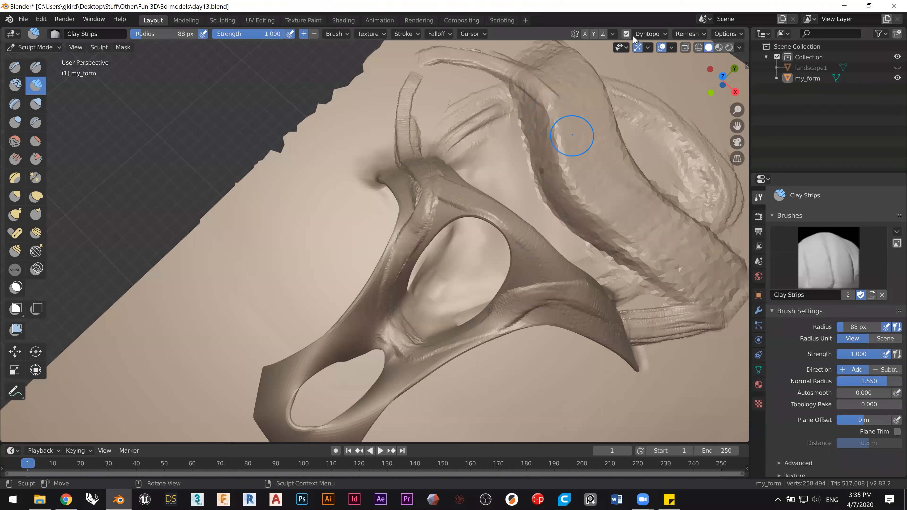
click(650, 35)
click(648, 34)
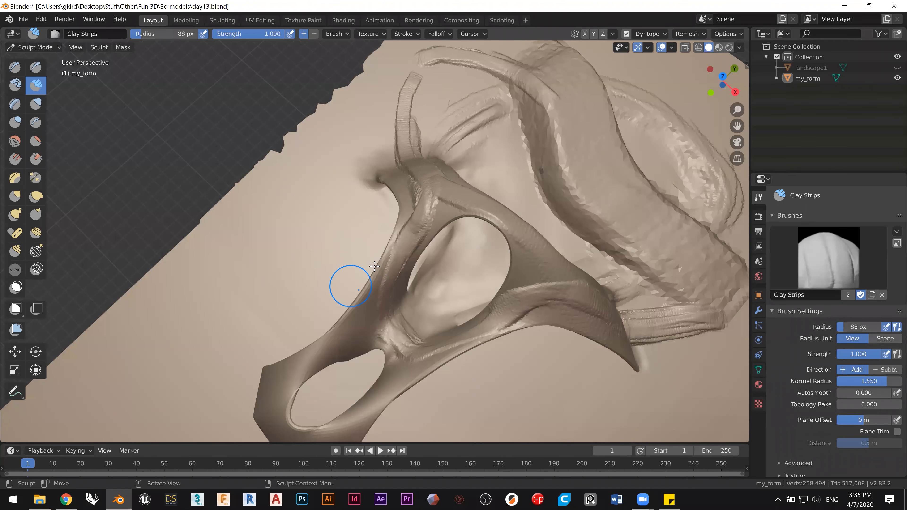
Step: Build Clay Strips ridges up the outer side of the arch's near leg and around its foot
mouse_move(375, 266)
middle_down()
mouse_move(354, 223)
mouse_move(269, 229)
mouse_move(278, 221)
mouse_move(429, 352)
mouse_move(417, 284)
middle_up()
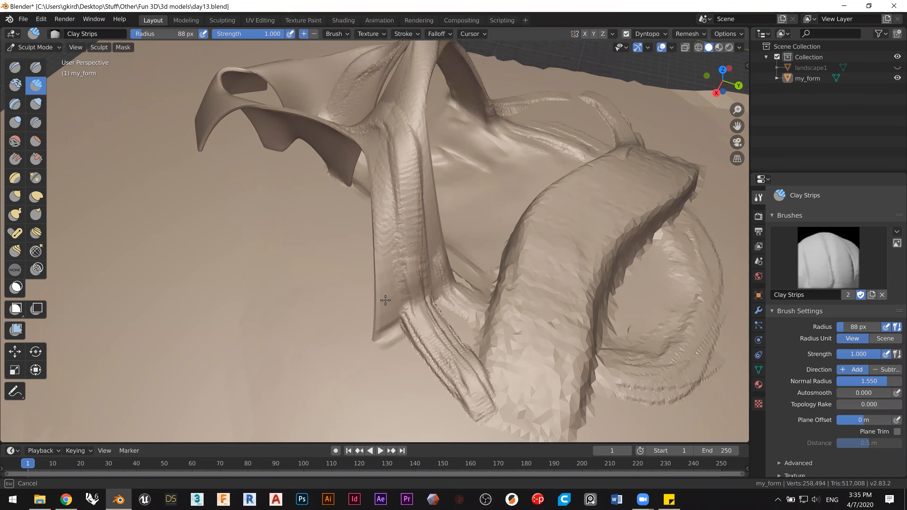
mouse_move(385, 344)
mouse_down()
mouse_move(375, 338)
mouse_move(379, 321)
mouse_move(374, 361)
mouse_move(383, 294)
mouse_move(364, 414)
mouse_move(377, 354)
mouse_up()
drag(382, 285, 382, 200)
mouse_move(390, 319)
mouse_down()
mouse_move(379, 380)
mouse_move(489, 288)
mouse_move(462, 300)
mouse_up()
Step: Add more Clay Strips strokes on the inner side of the near leg, from its foot upward
middle_drag(450, 275, 397, 287)
drag(345, 296, 375, 301)
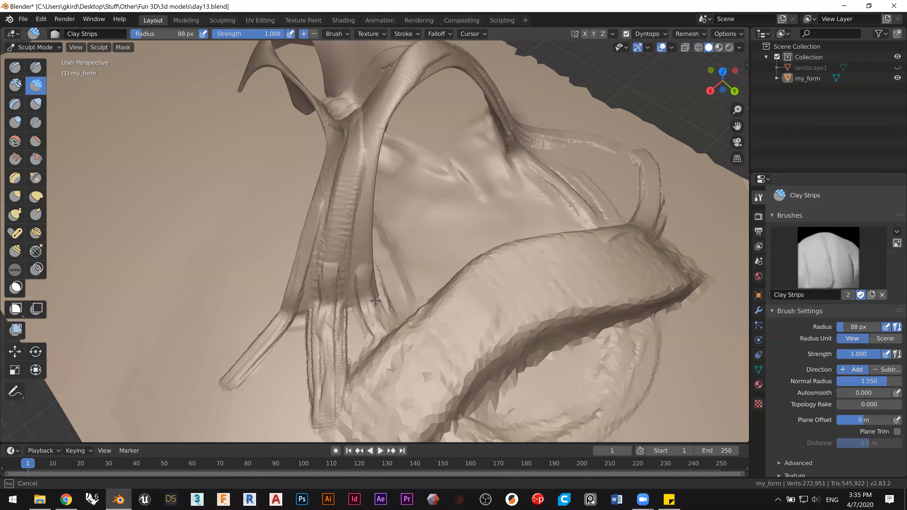
drag(366, 259, 376, 309)
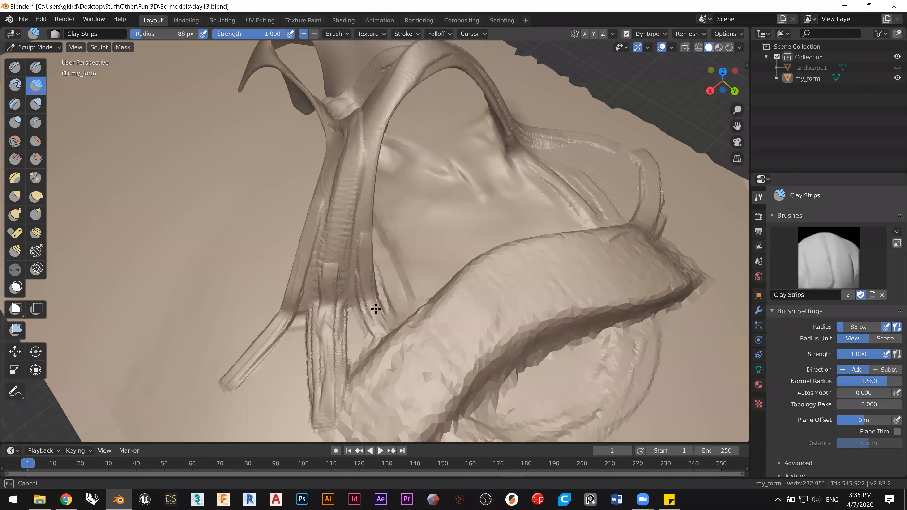
mouse_move(362, 238)
mouse_down()
mouse_move(370, 148)
mouse_move(348, 193)
mouse_up()
Step: Sharpen the newly built clay forms around the arch with the Pinch/Magnify brush at 88 px
middle_drag(351, 186, 354, 213)
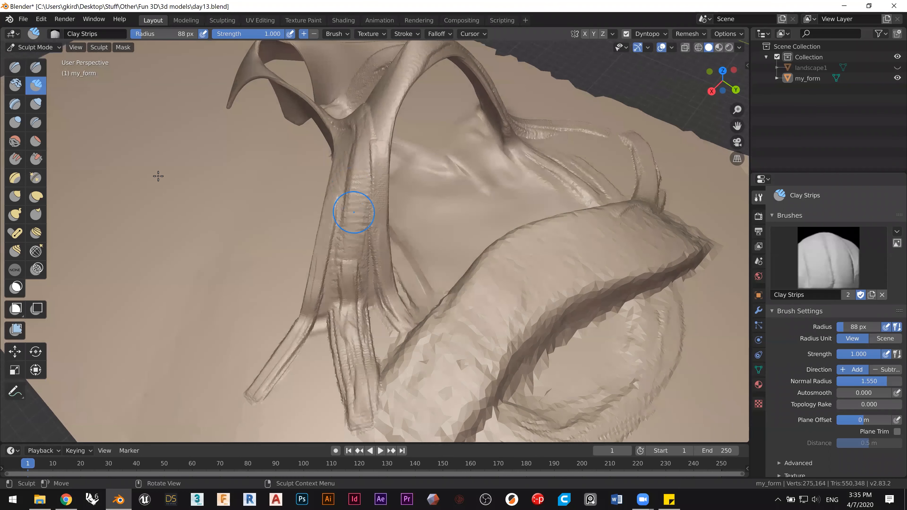
click(35, 178)
middle_drag(312, 313, 498, 369)
mouse_move(579, 329)
mouse_down()
mouse_move(587, 357)
mouse_move(376, 279)
mouse_move(264, 267)
mouse_up()
drag(125, 289, 74, 299)
middle_drag(234, 119, 269, 186)
Step: Switch to Object Mode and add a Path curve to the scene
click(50, 48)
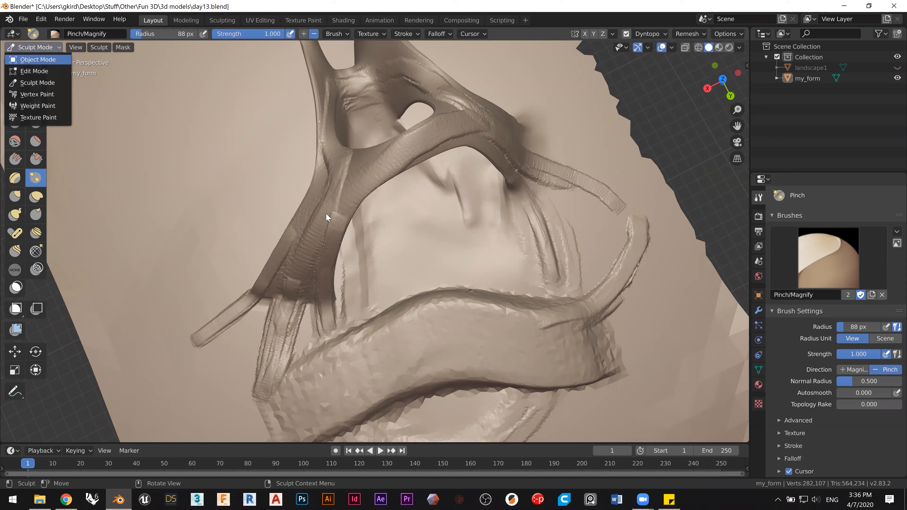
mouse_move(308, 210)
shift+middle_down()
mouse_move(301, 253)
mouse_move(309, 195)
mouse_move(315, 354)
mouse_move(318, 309)
mouse_move(294, 253)
mouse_move(336, 273)
mouse_move(259, 293)
mouse_move(269, 255)
mouse_move(293, 232)
mouse_move(393, 196)
shift+middle_up()
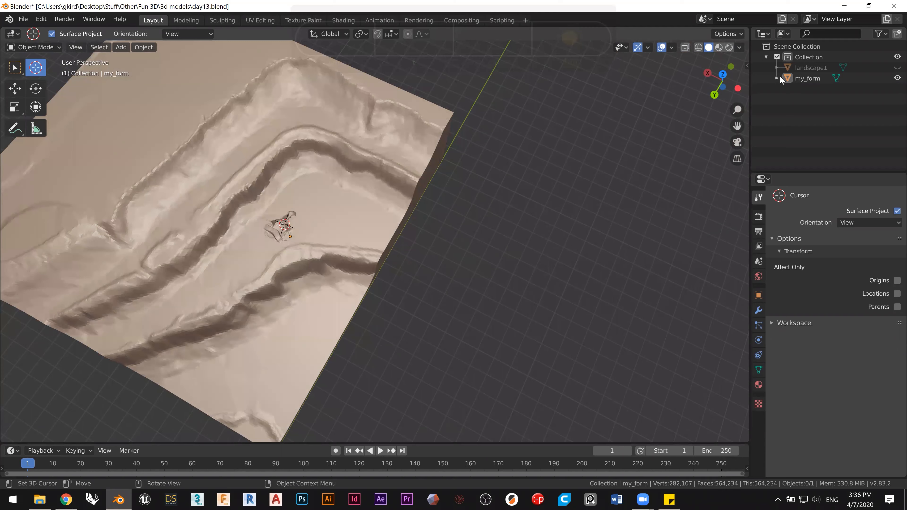
middle_drag(409, 246, 314, 333)
shift+middle_drag(313, 332, 307, 259)
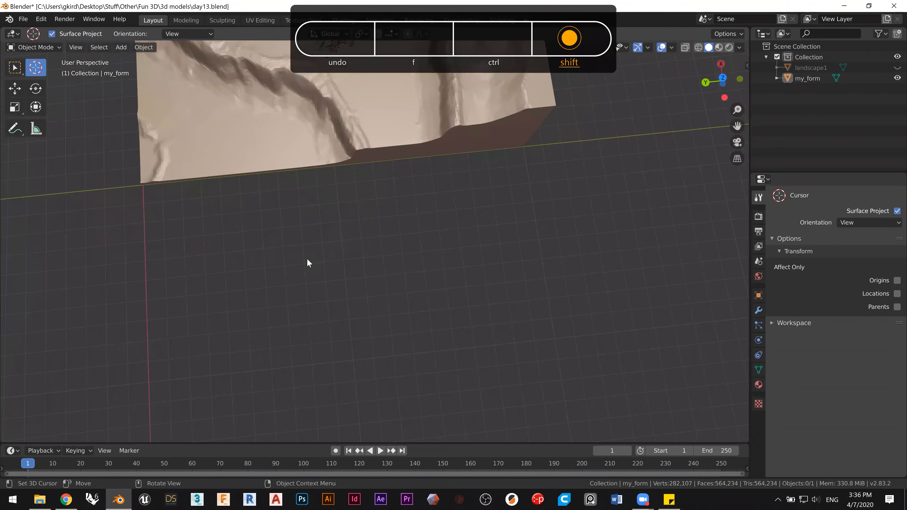
key(shift+a)
mouse_move(312, 272)
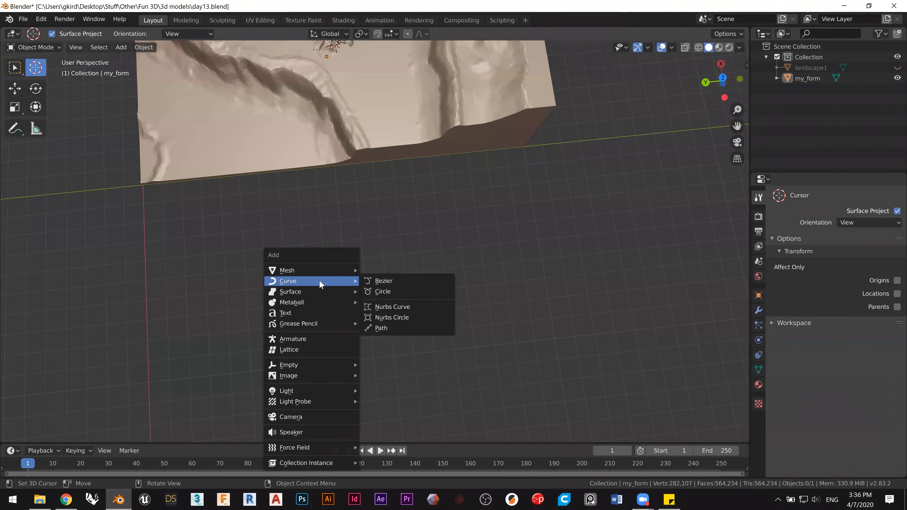
click(390, 327)
middle_drag(336, 265, 330, 280)
click(643, 499)
click(595, 460)
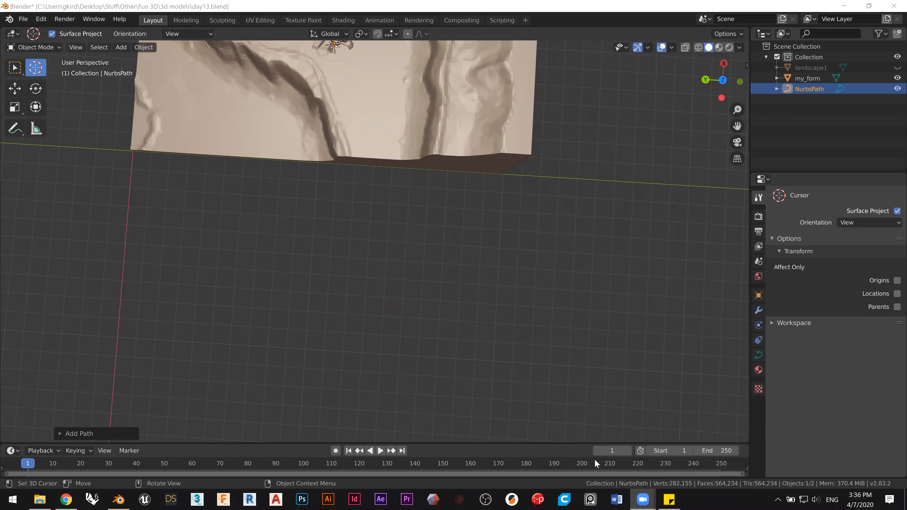
click(312, 249)
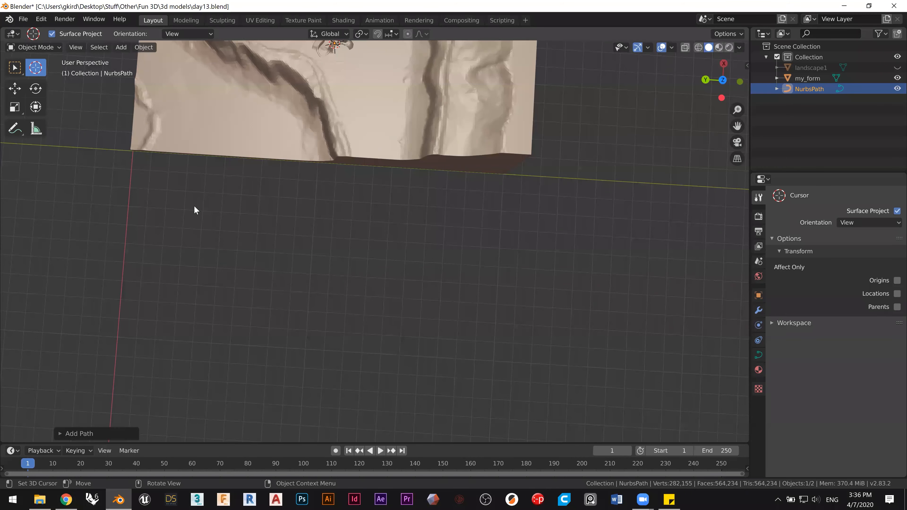
Step: Move the new path along the X axis, out of the landscape and past its near edge
shift+middle_drag(211, 208, 284, 298)
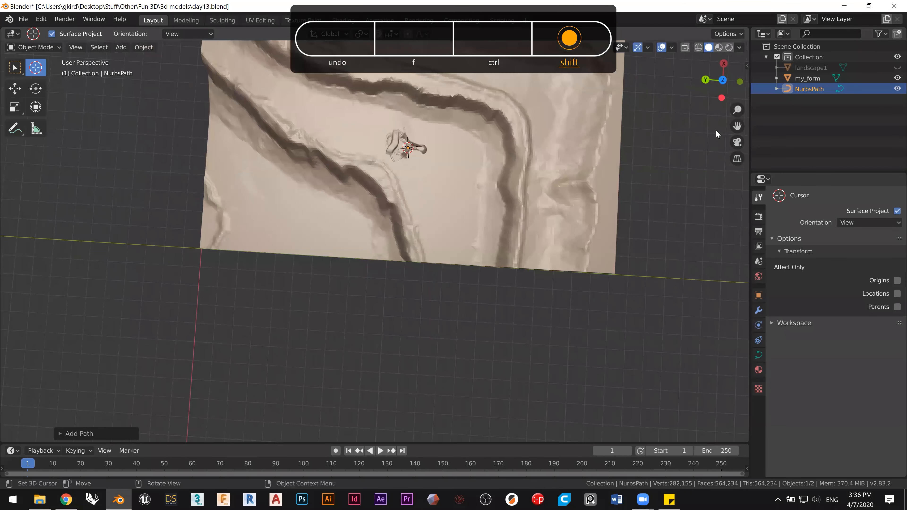
click(13, 92)
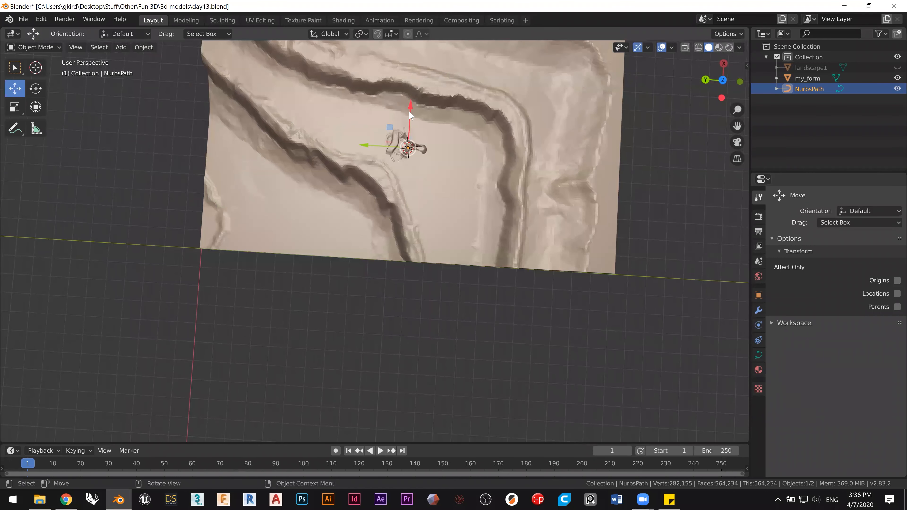
drag(409, 119, 348, 312)
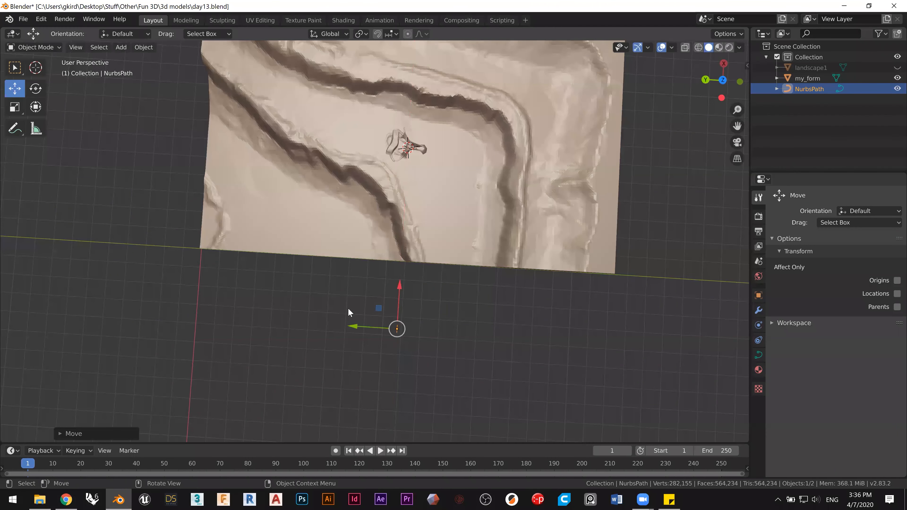
Step: Select the path curve beside the landscape and frame it in the viewport
shift+middle_drag(350, 362, 310, 53)
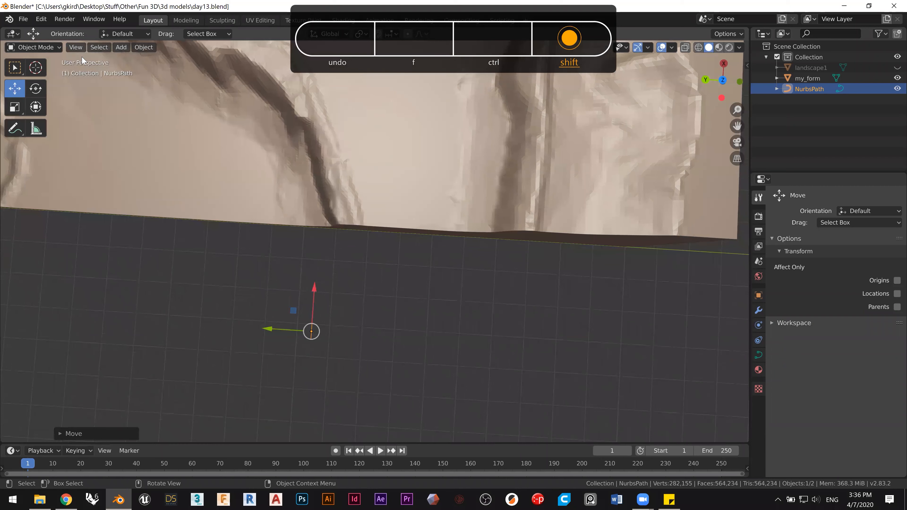
click(82, 60)
click(75, 47)
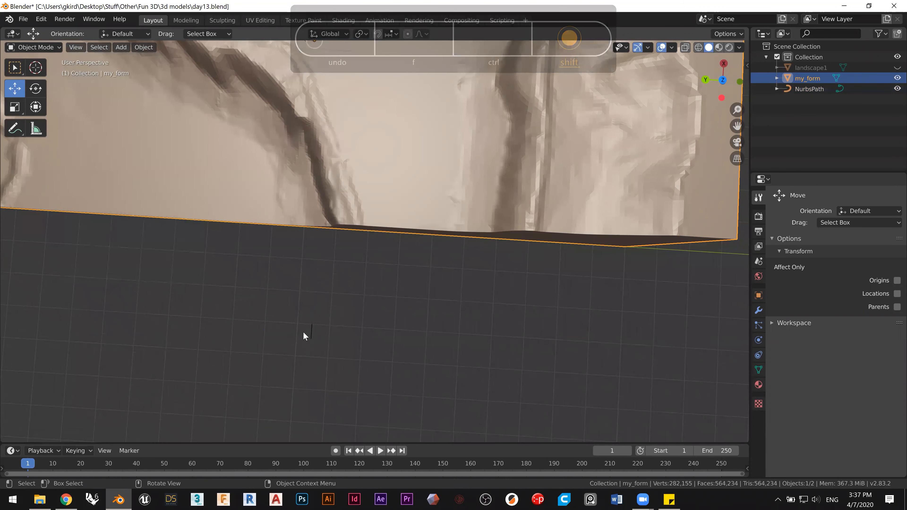
click(305, 332)
click(76, 47)
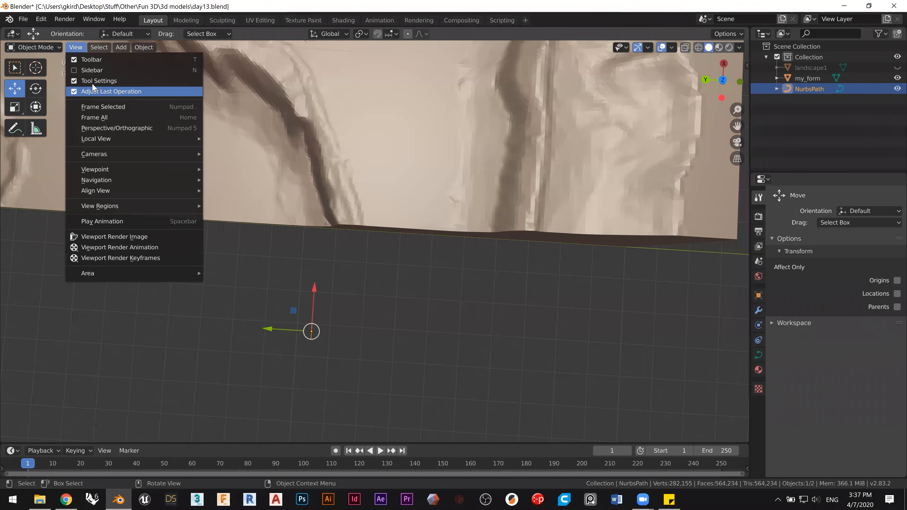
click(99, 107)
shift+middle_drag(308, 298, 304, 115)
mouse_move(301, 275)
shift+middle_down()
mouse_move(310, 78)
mouse_move(333, 52)
shift+middle_up()
shift+middle_drag(322, 287, 330, 72)
shift+middle_drag(309, 194, 316, 332)
shift+middle_drag(294, 249, 278, 171)
shift+middle_drag(289, 128, 301, 270)
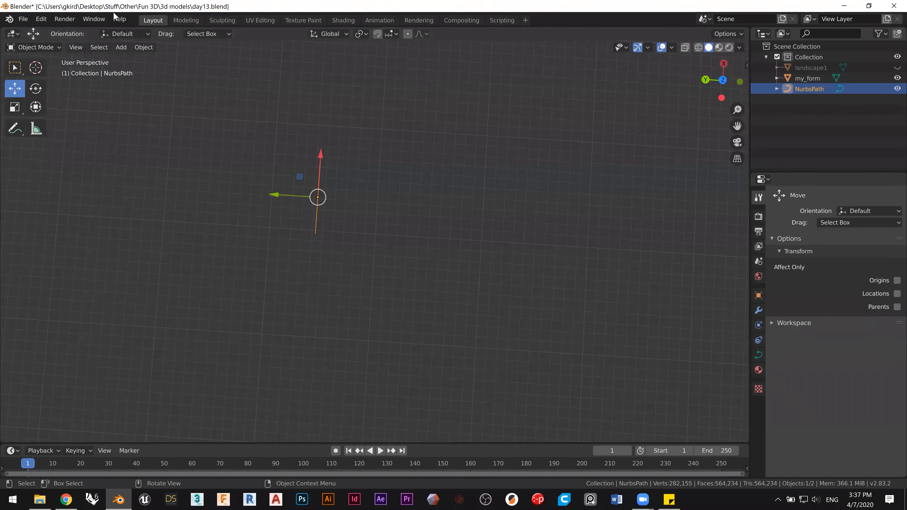
Step: Apply all transforms to the path curve
click(143, 47)
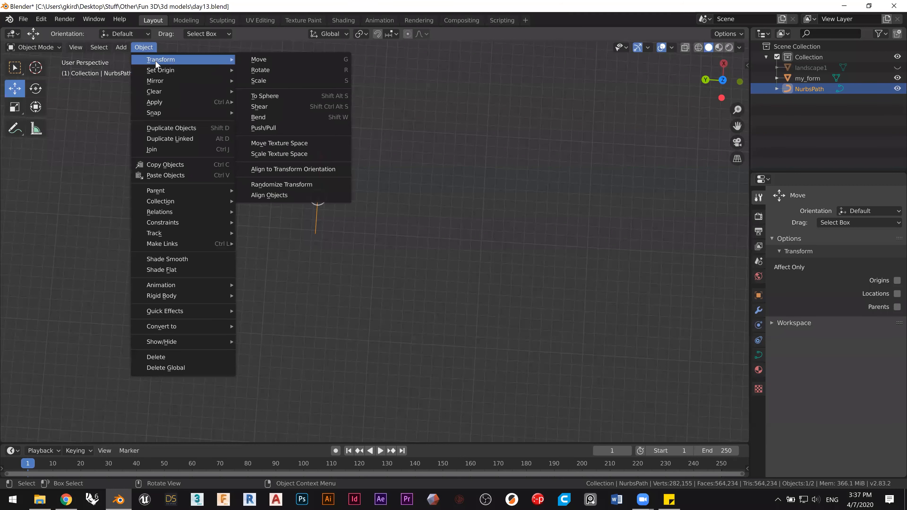
mouse_move(176, 102)
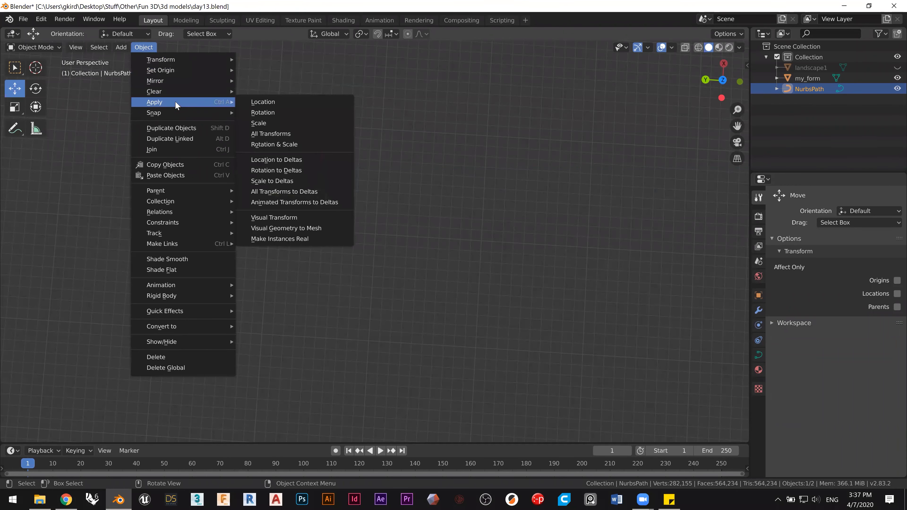
click(270, 134)
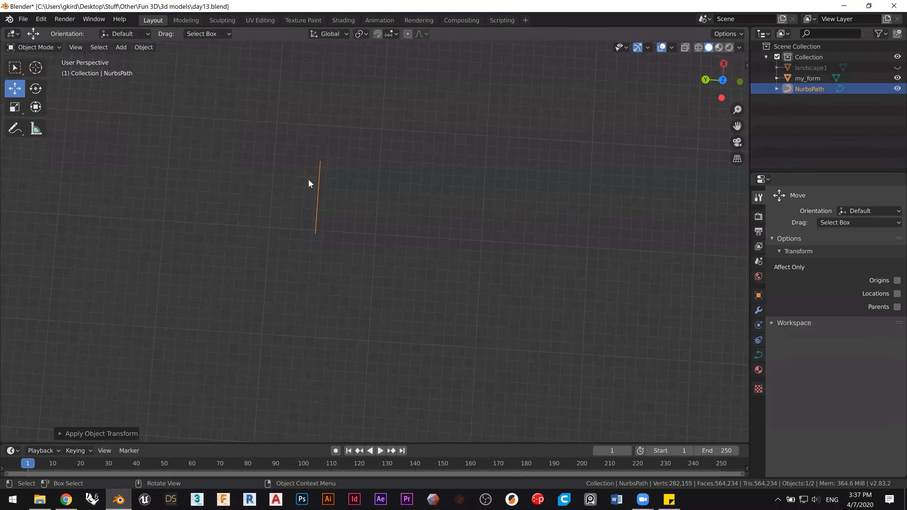
middle_drag(329, 226, 310, 234)
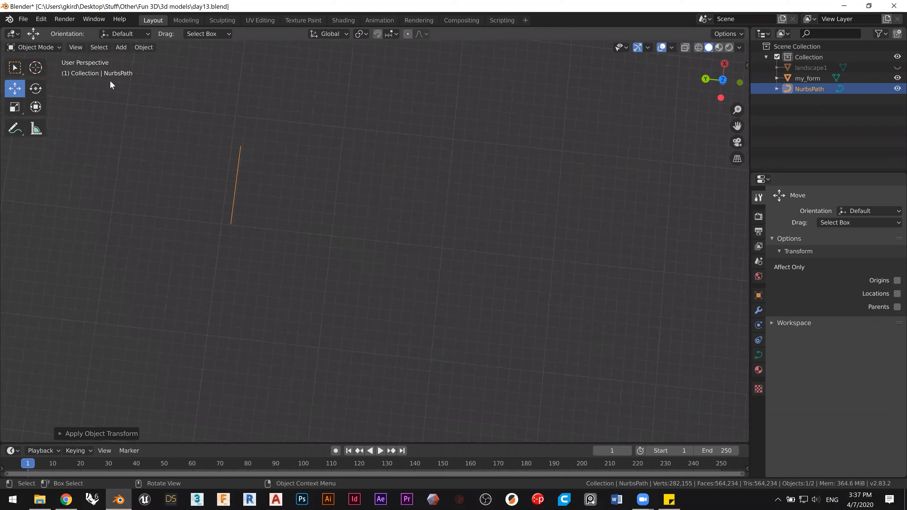
click(255, 216)
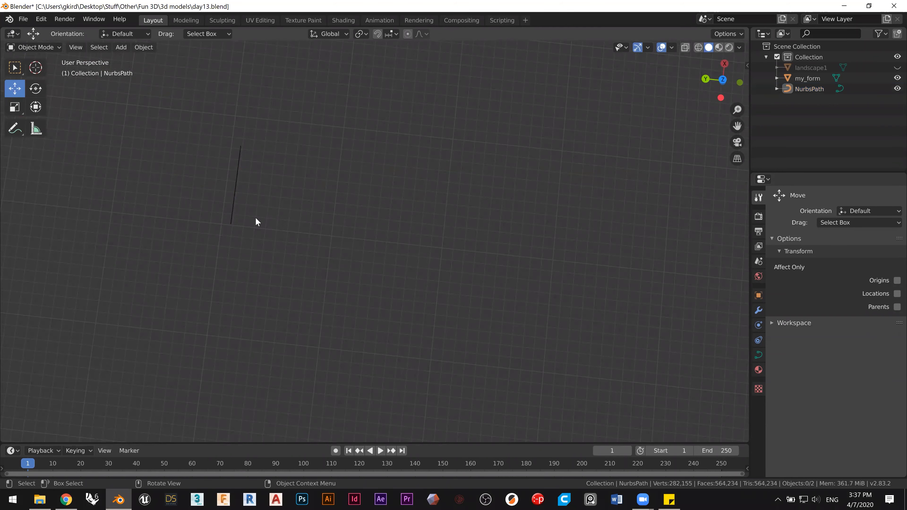
click(237, 195)
shift+middle_drag(269, 143, 260, 212)
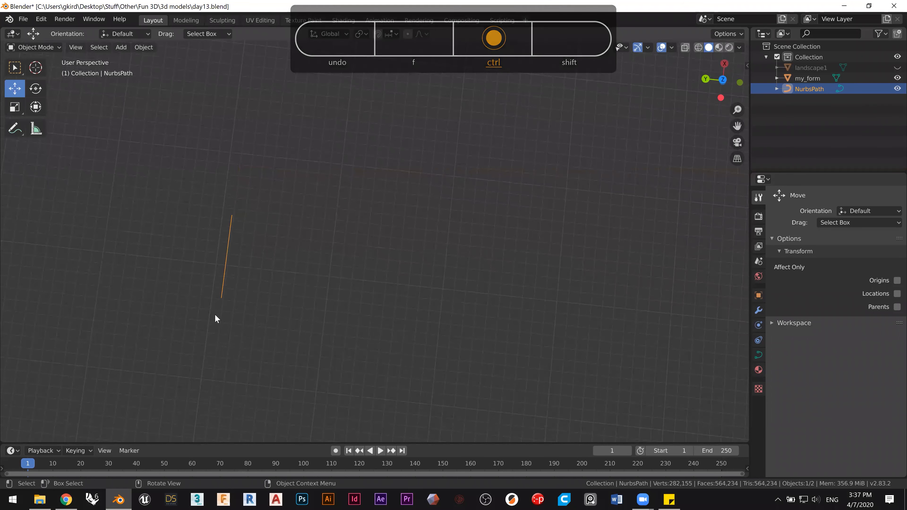
key(Tab)
key(Tab)
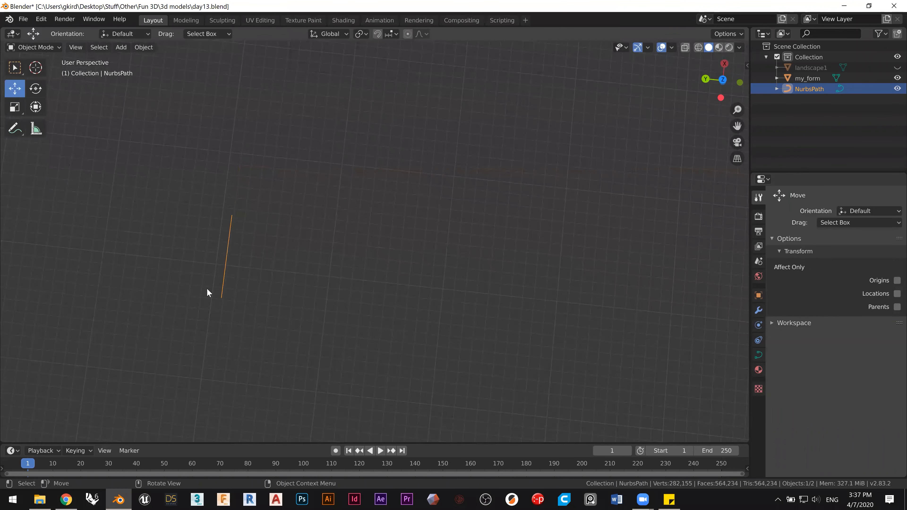
Step: Add a Solidify modifier to the path curve and set its thickness to 0.31 m
click(214, 282)
click(227, 273)
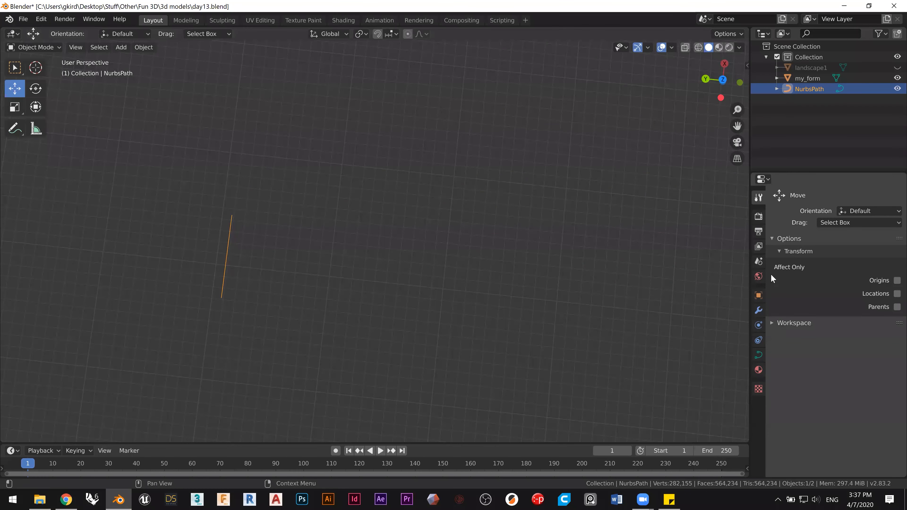
click(759, 312)
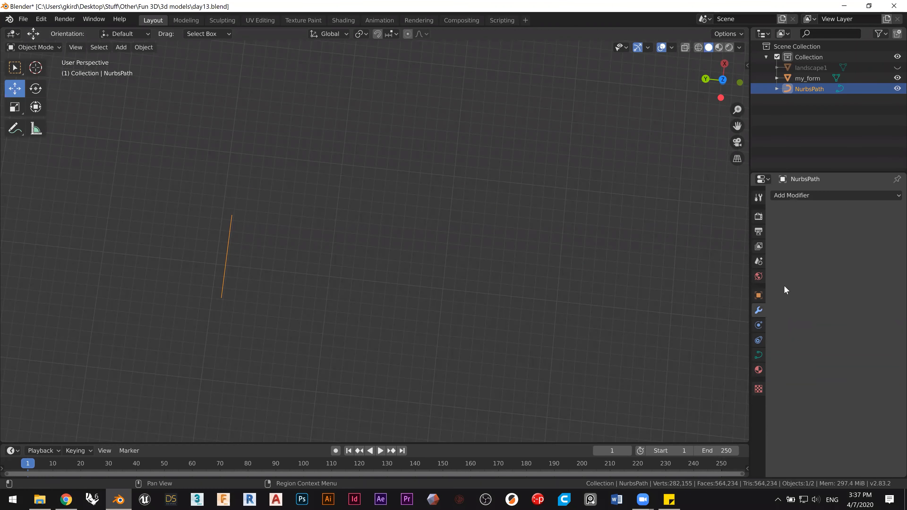
click(812, 196)
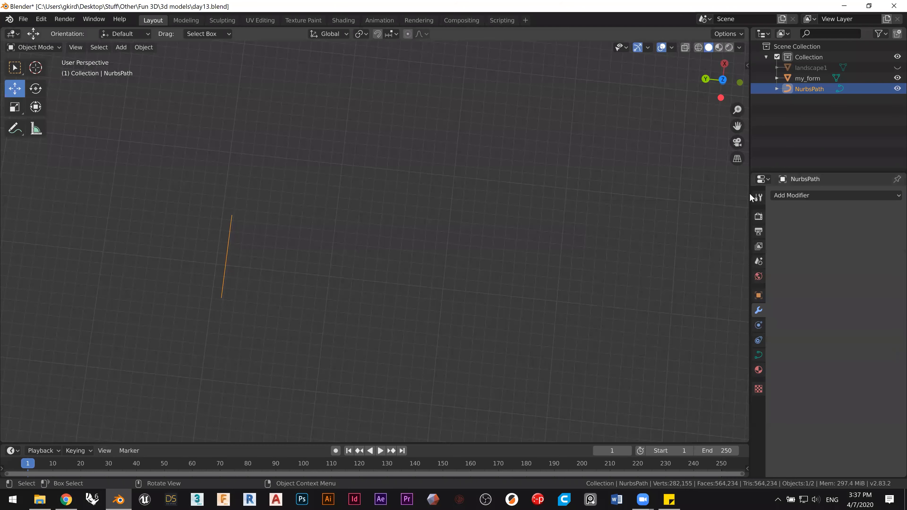
click(799, 195)
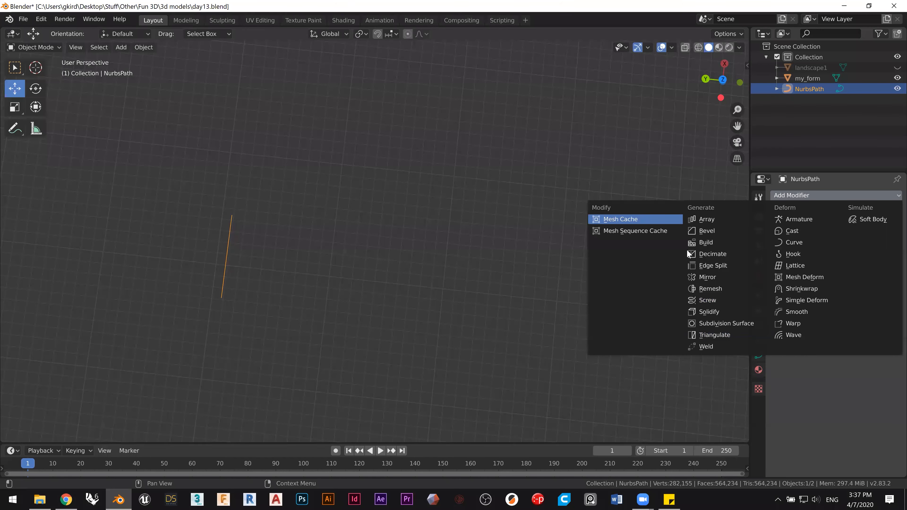
click(814, 198)
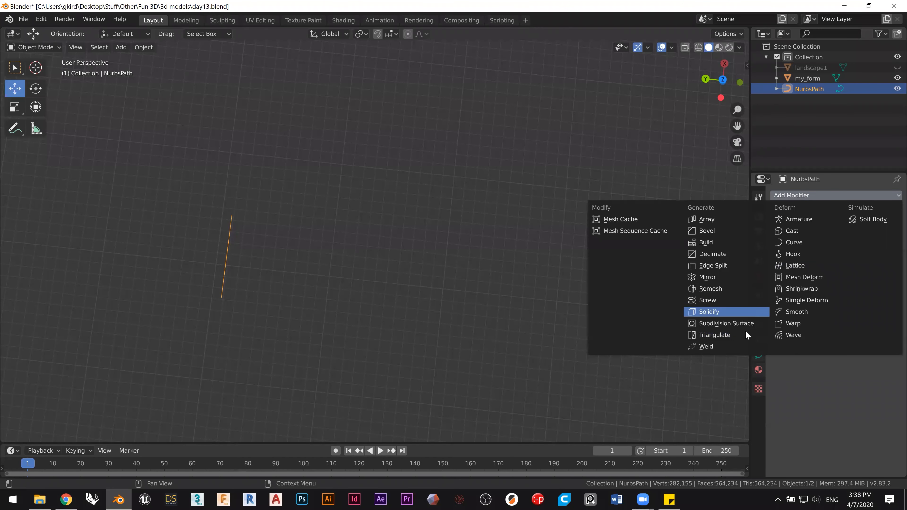
click(736, 312)
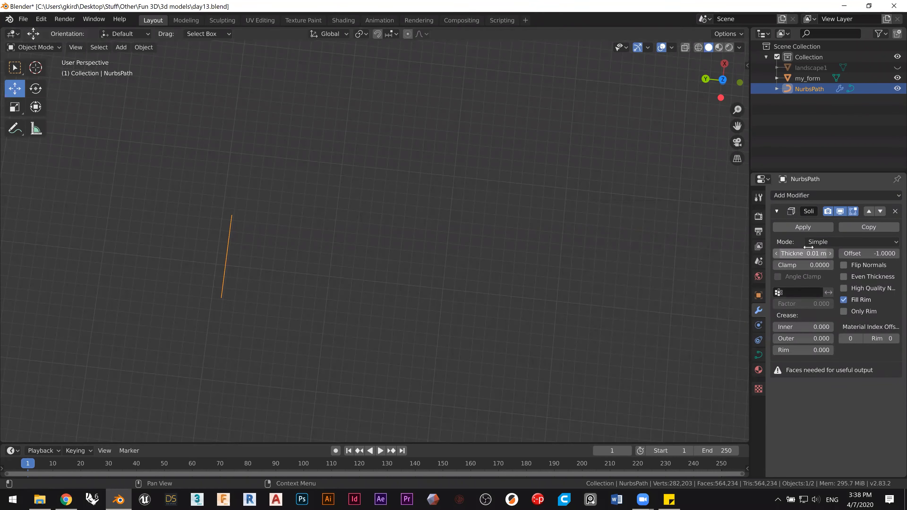
drag(793, 252, 804, 250)
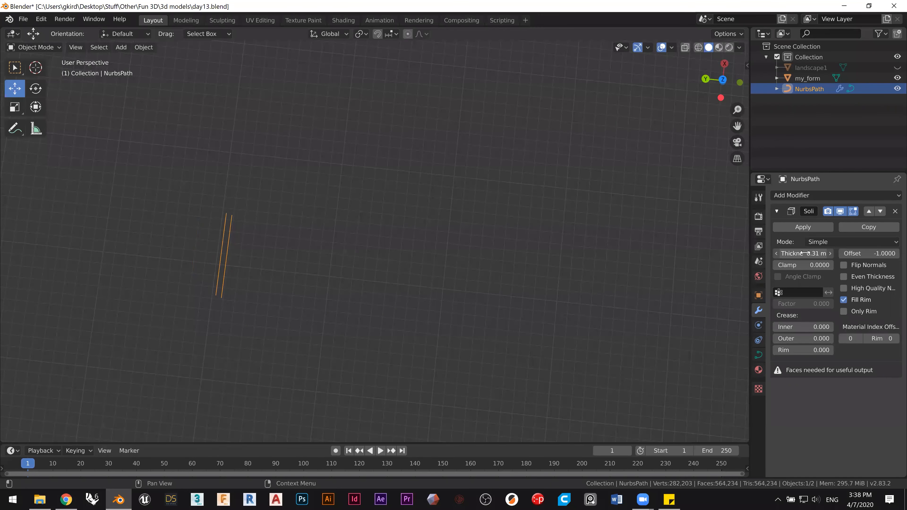
Step: Look for the path curve from the top view, with the whole scene zoomed far out
shift+middle_drag(285, 288, 287, 242)
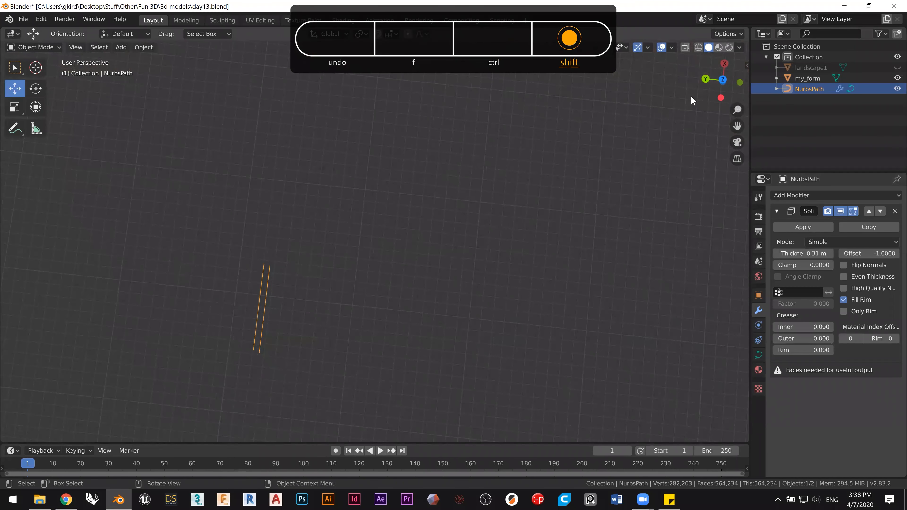
click(723, 79)
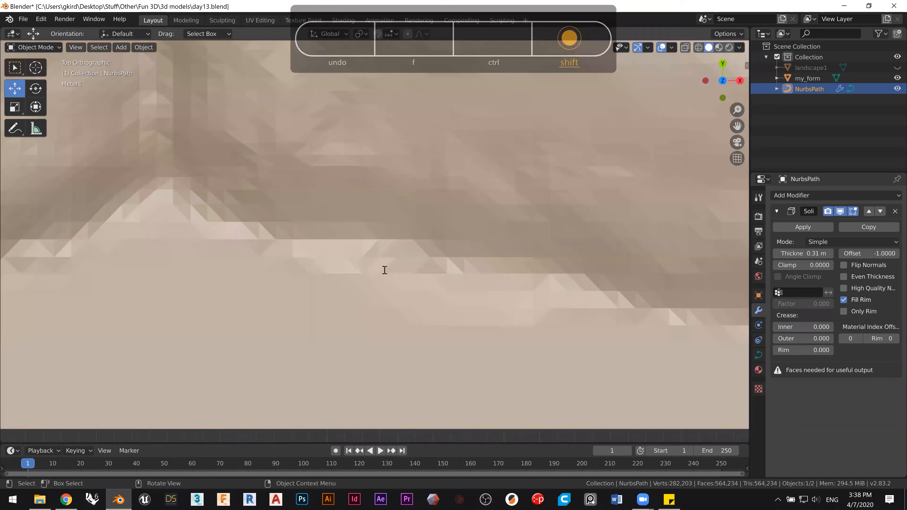
shift+middle_drag(295, 175, 269, 108)
ctrl+middle_drag(276, 232, 279, 296)
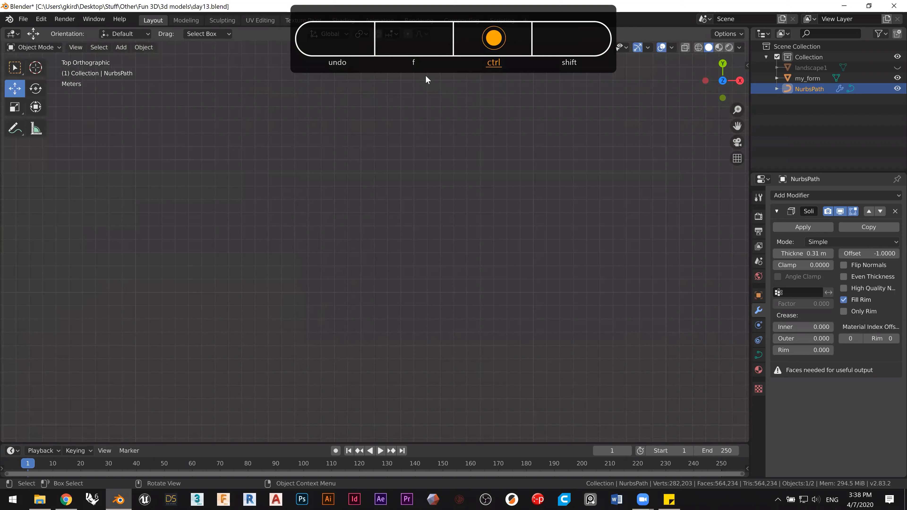
click(123, 105)
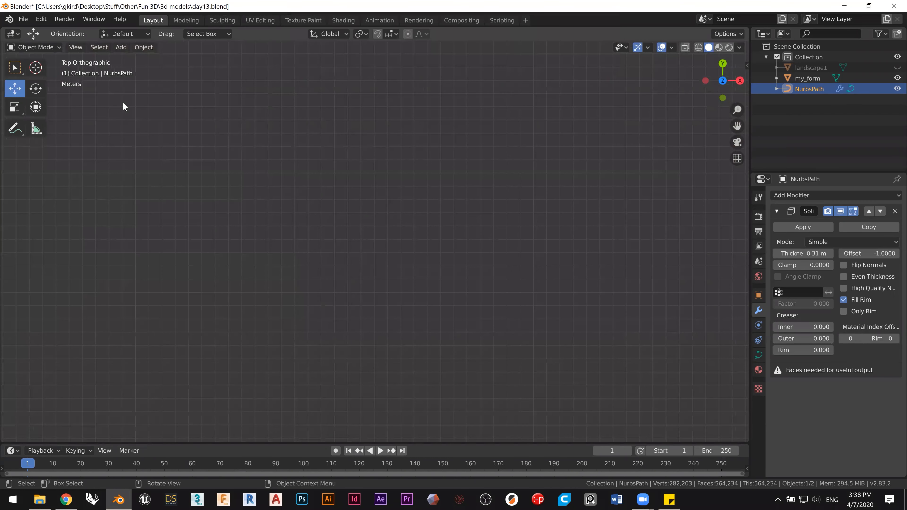
drag(122, 132, 114, 101)
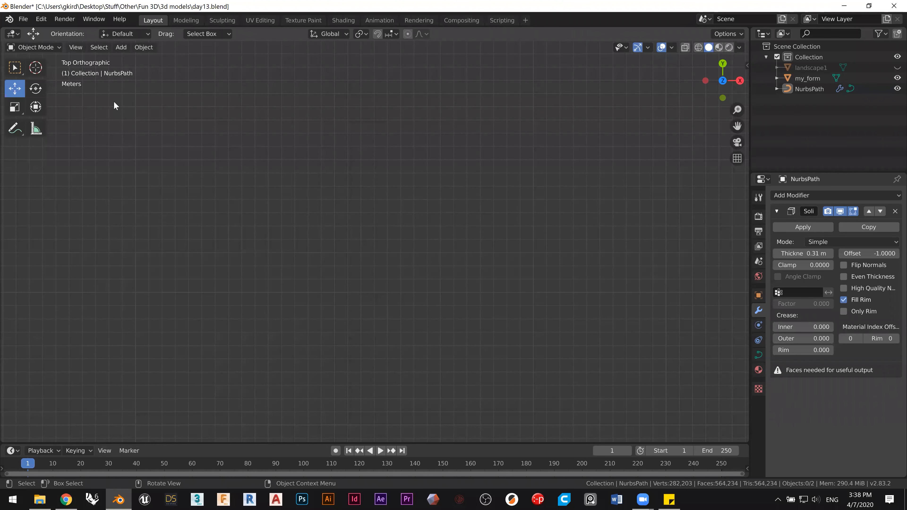
middle_drag(466, 193, 429, 217)
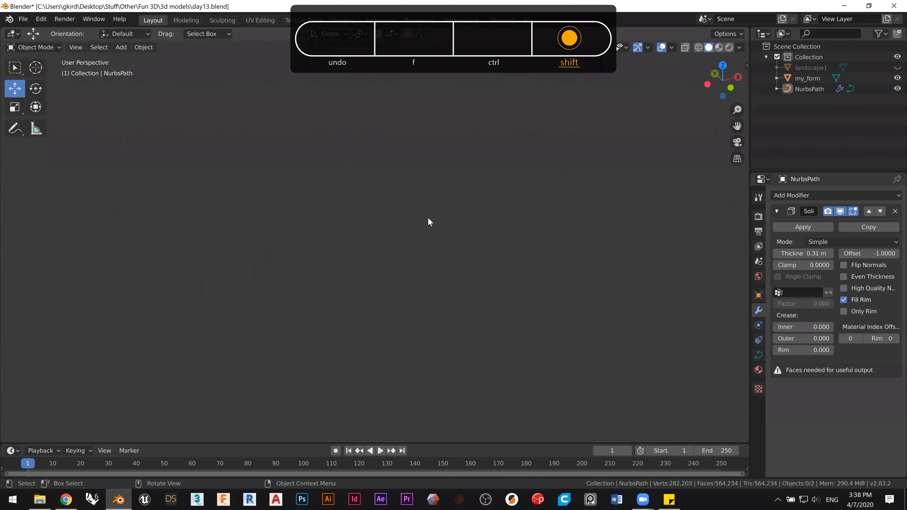
click(722, 65)
ctrl+middle_drag(425, 222, 413, 315)
ctrl+middle_drag(412, 207, 384, 370)
ctrl+middle_drag(405, 251, 388, 348)
ctrl+middle_drag(409, 214, 400, 236)
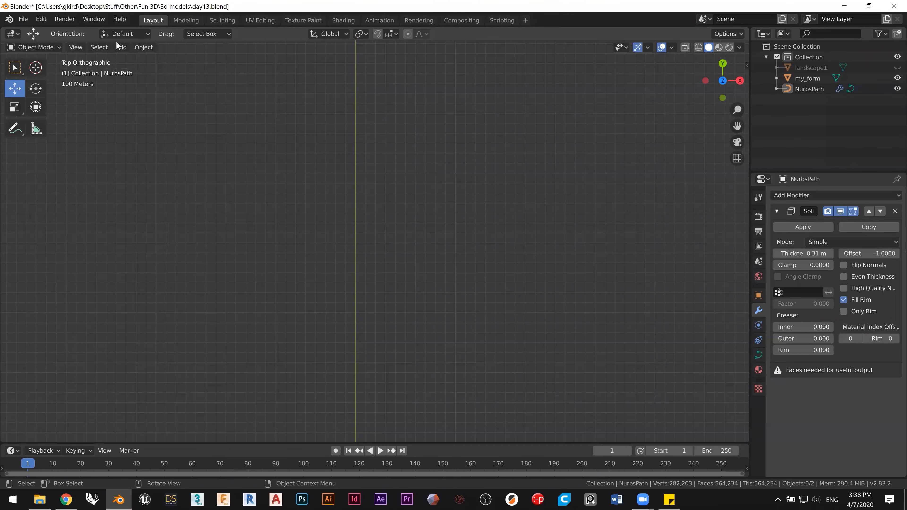
Step: Frame all objects, select NurbsPath, and frame it in the top view
click(77, 49)
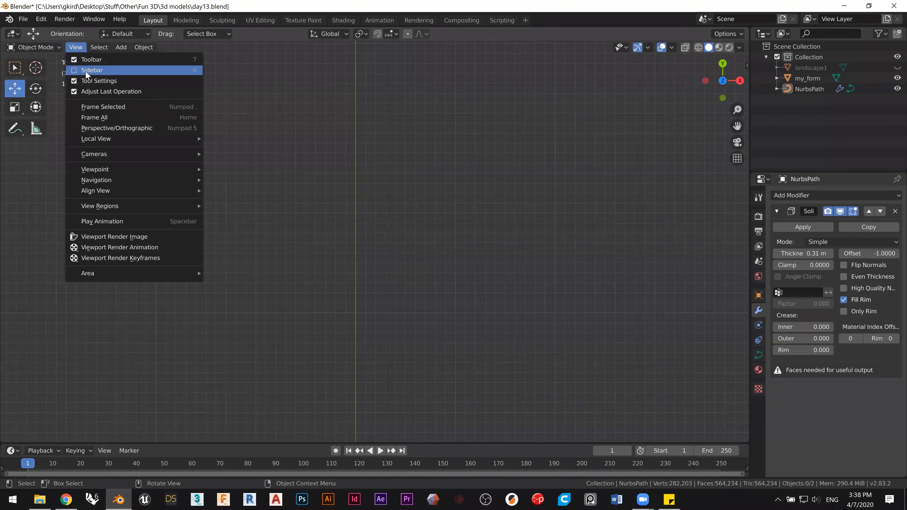
click(114, 116)
click(807, 89)
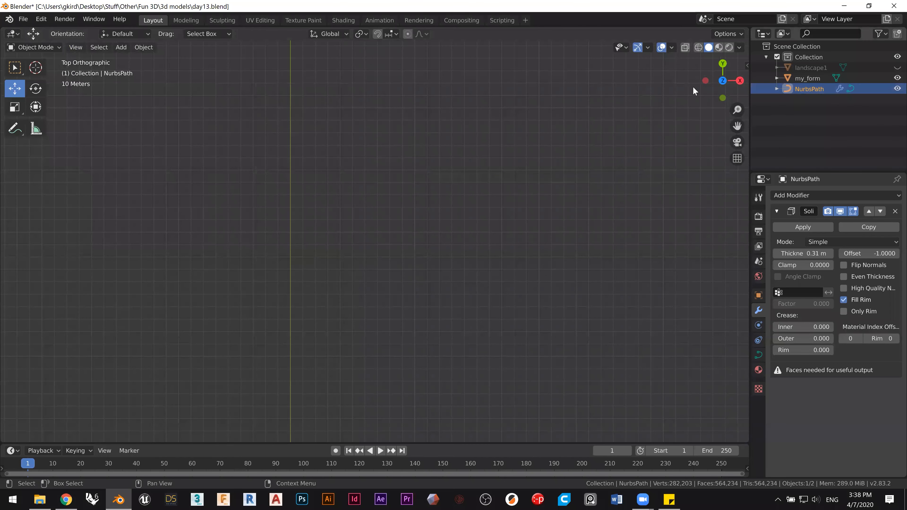
click(76, 49)
click(97, 109)
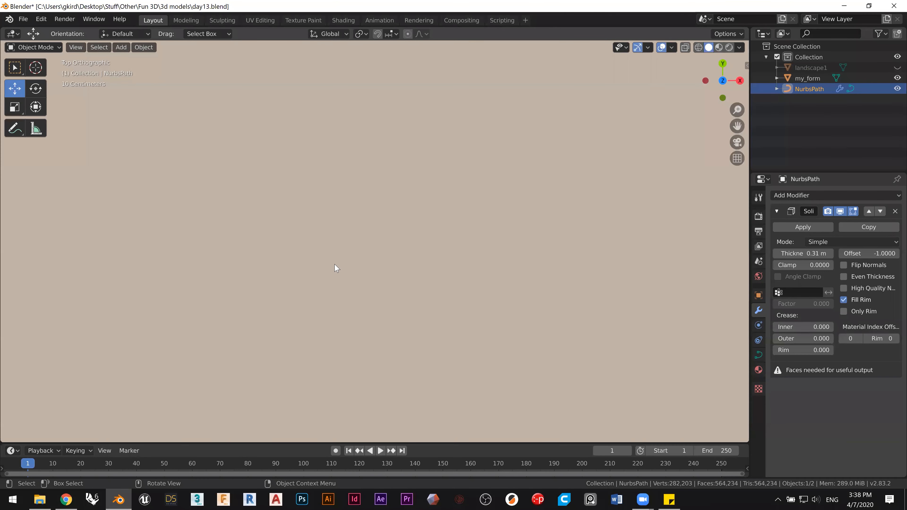
Step: Delete the path curve from the scene and save the file
middle_drag(629, 158, 476, 210)
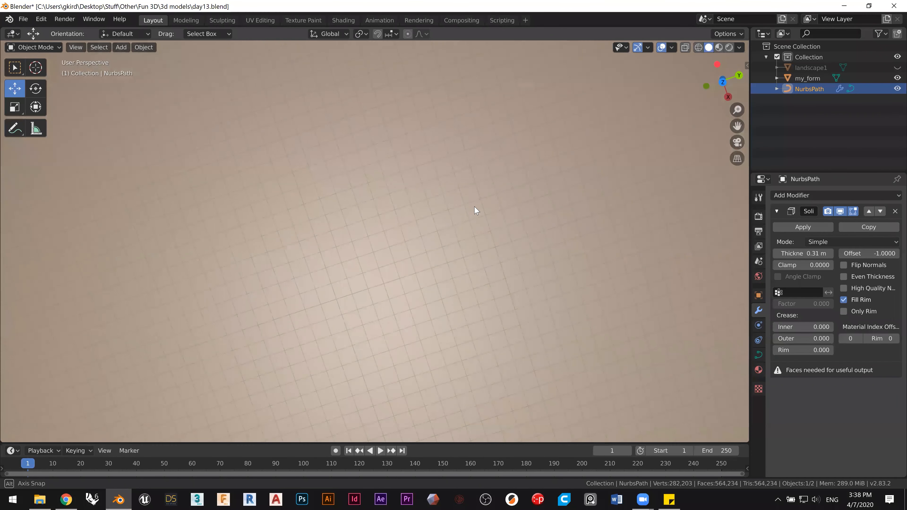
ctrl+middle_drag(434, 283, 376, 194)
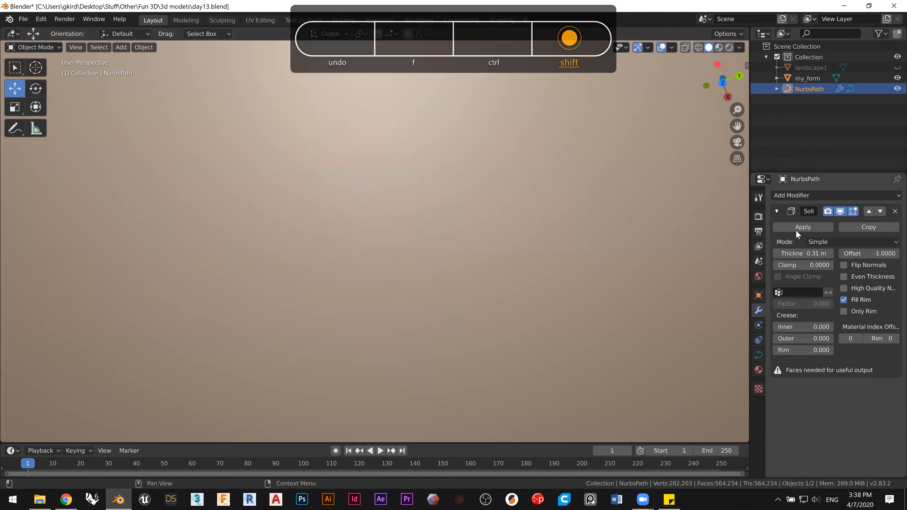
key(Delete)
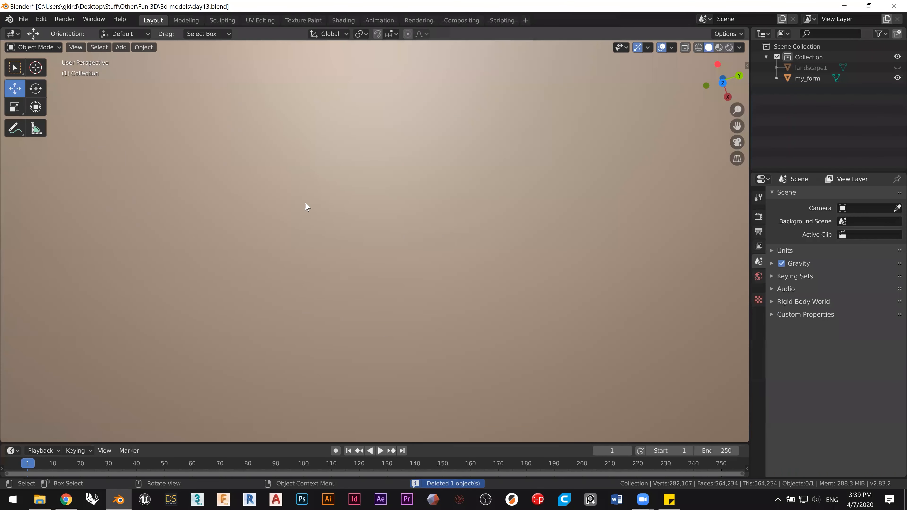
click(22, 20)
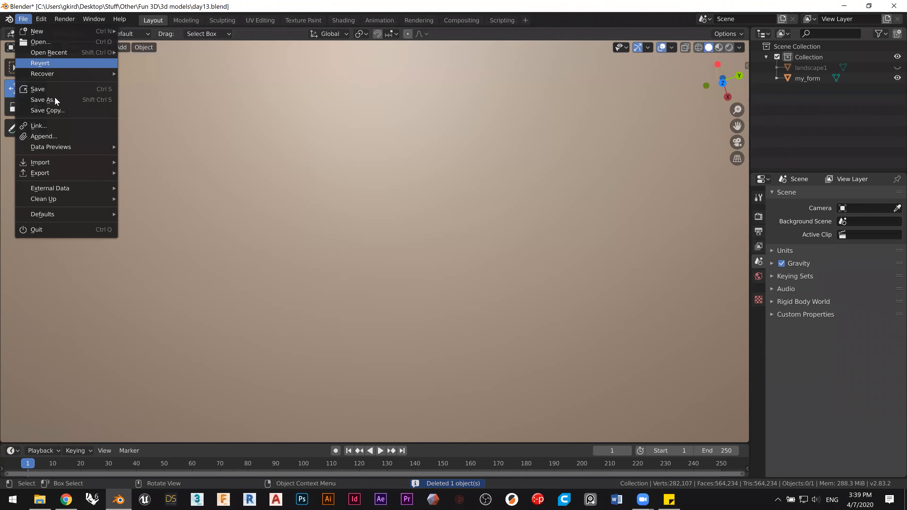
click(55, 88)
Step: Create a new General file and delete its default cube
click(22, 19)
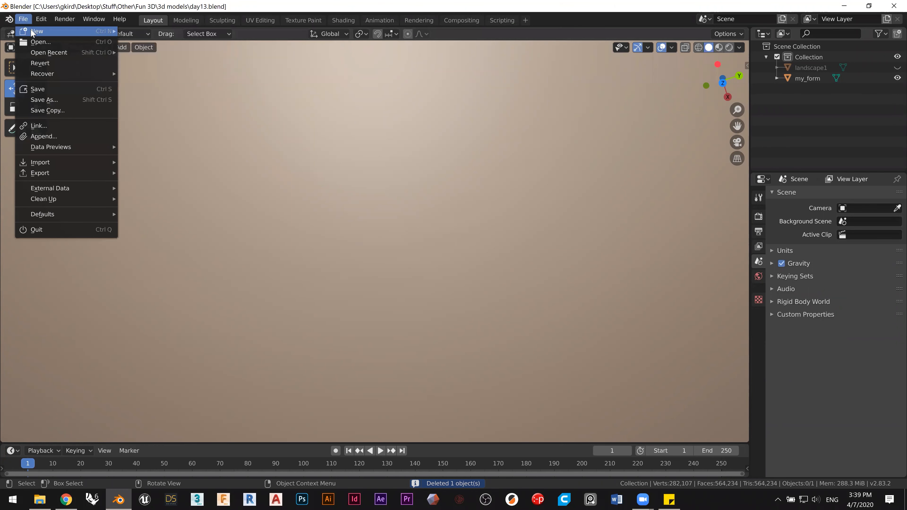
mouse_move(53, 31)
click(149, 31)
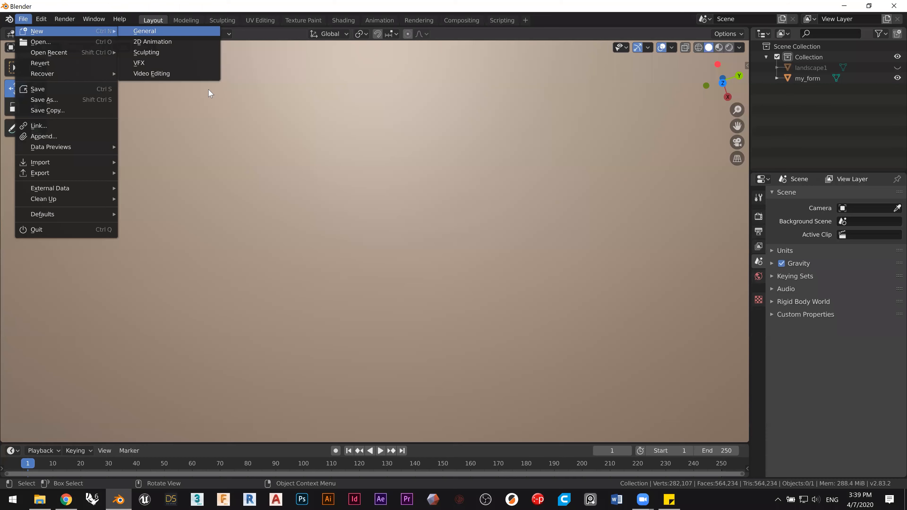
key(Delete)
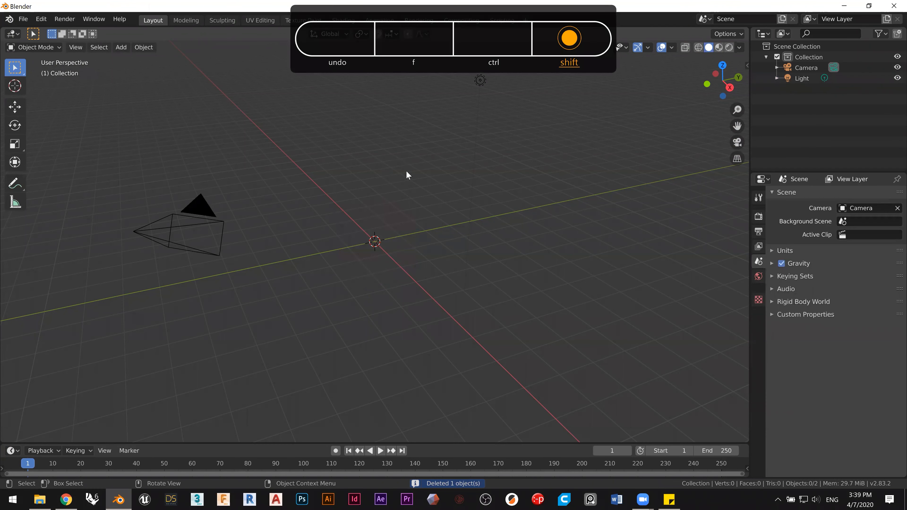
Step: Add a path curve at the world origin of the empty scene
ctrl+middle_drag(399, 204, 374, 258)
shift+middle_drag(348, 284, 640, 206)
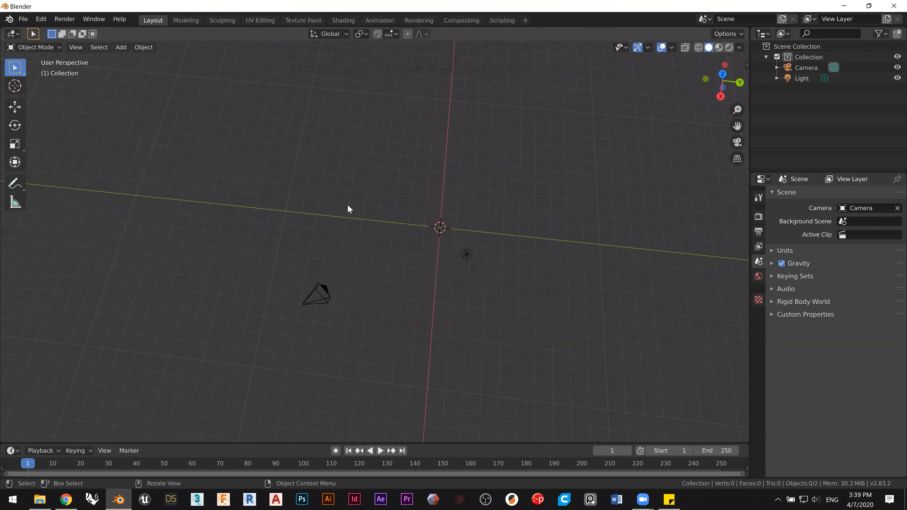
key(shift+a)
mouse_move(337, 243)
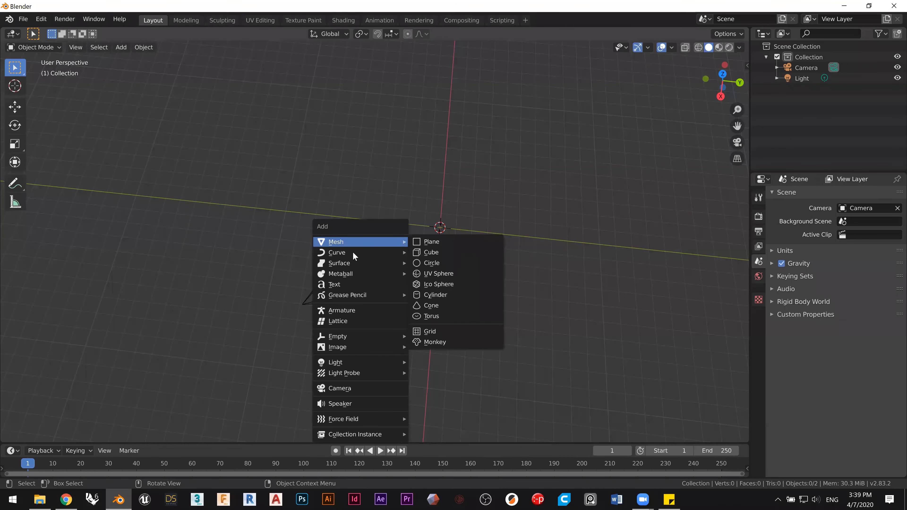
mouse_move(371, 255)
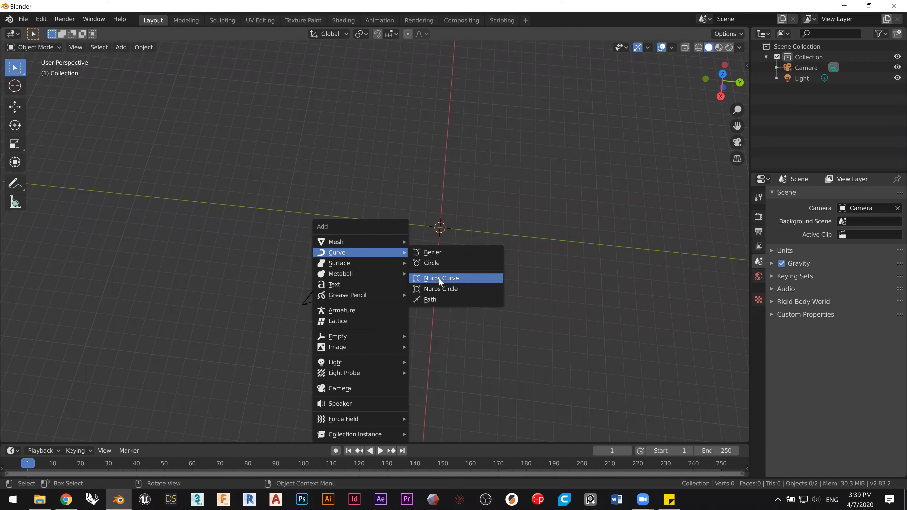
click(433, 299)
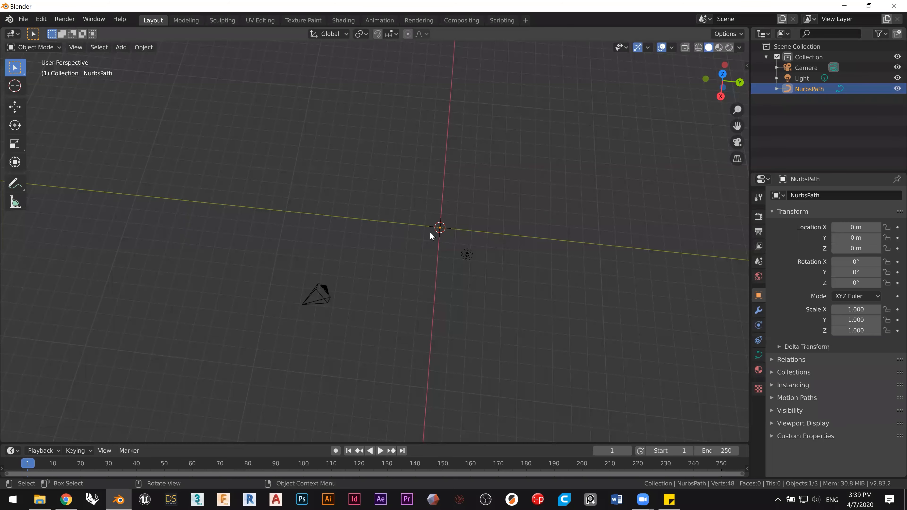
Step: Arrange the viewport's tool icons in two columns
shift+middle_drag(449, 234, 382, 340)
ctrl+middle_drag(373, 213, 492, 195)
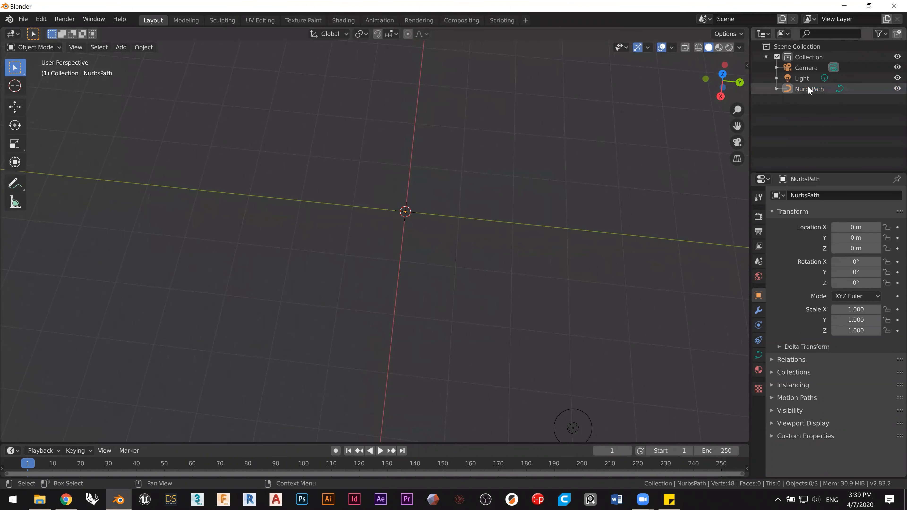
key(t)
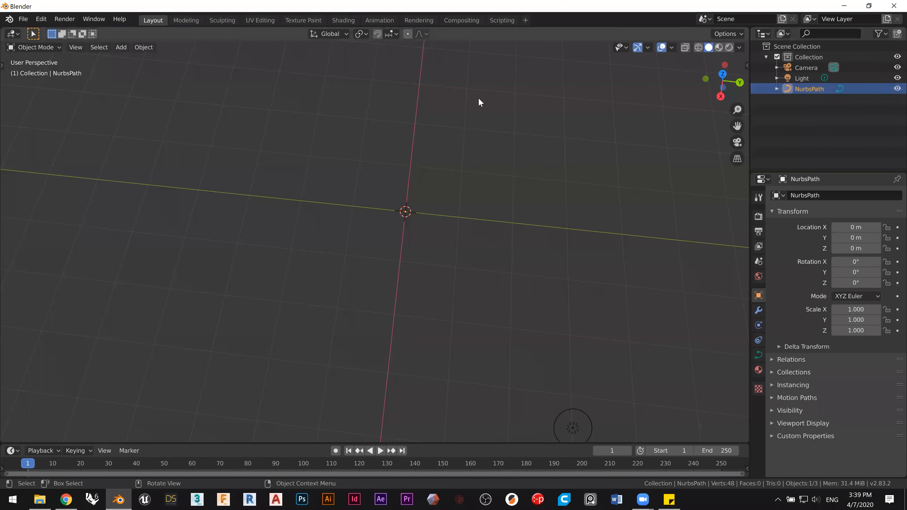
drag(5, 67, 19, 82)
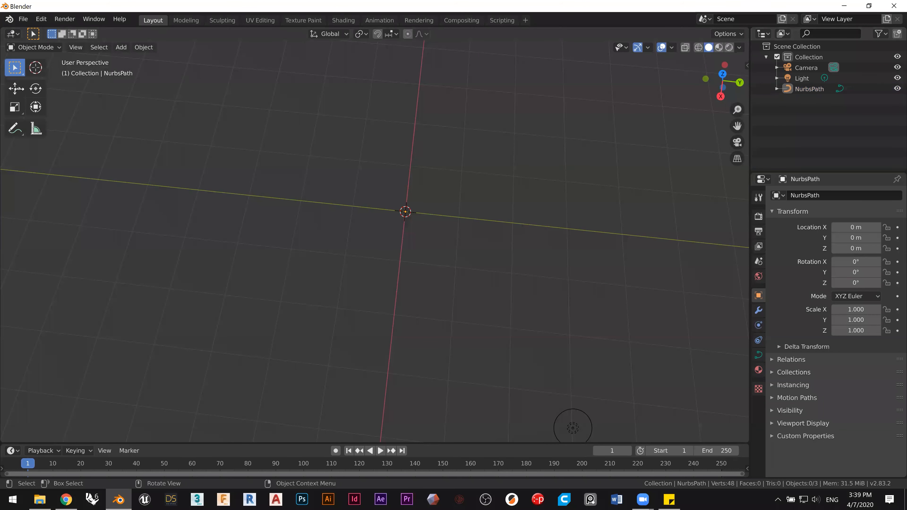
Step: Move the path curve off the origin to about X 2.28 m and Y 1.14 m, and deselect it
click(15, 89)
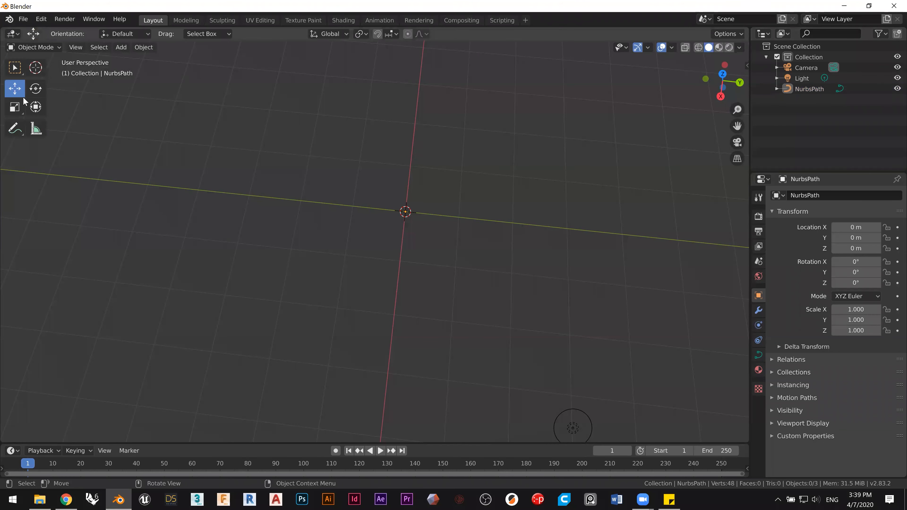
click(817, 88)
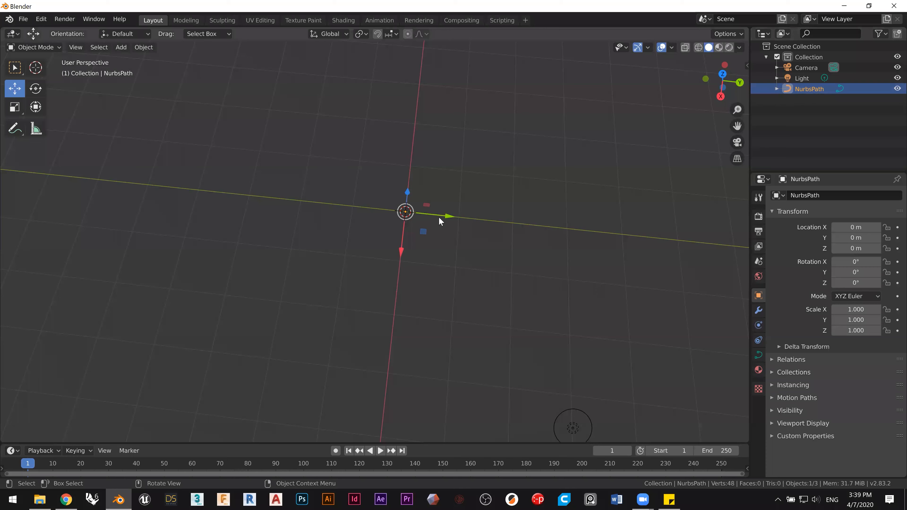
drag(440, 216, 488, 343)
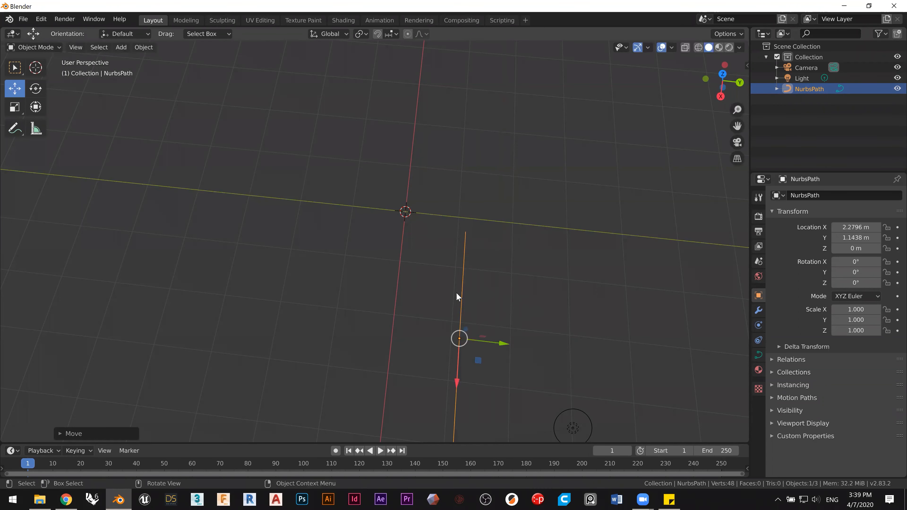
mouse_move(446, 278)
middle_down()
mouse_move(419, 237)
mouse_move(435, 270)
middle_up()
click(435, 271)
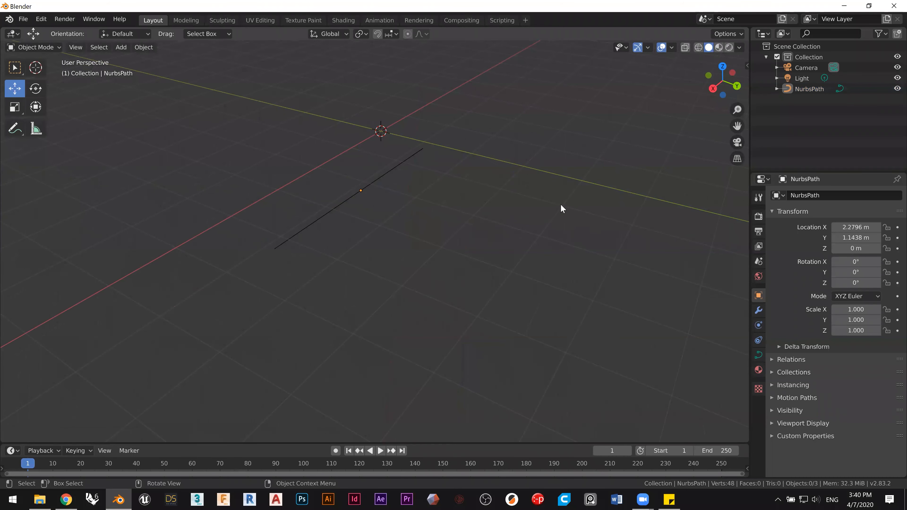
Step: Display the path curve's modifier properties
click(376, 182)
click(450, 231)
click(758, 311)
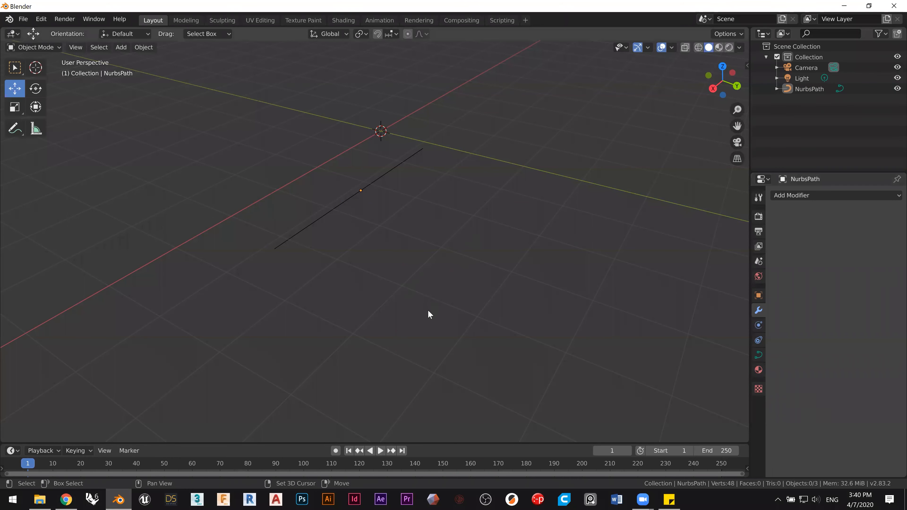
Step: Add a second path curve and move it away from the origin, clear of the first path
key(shift+a)
mouse_move(414, 299)
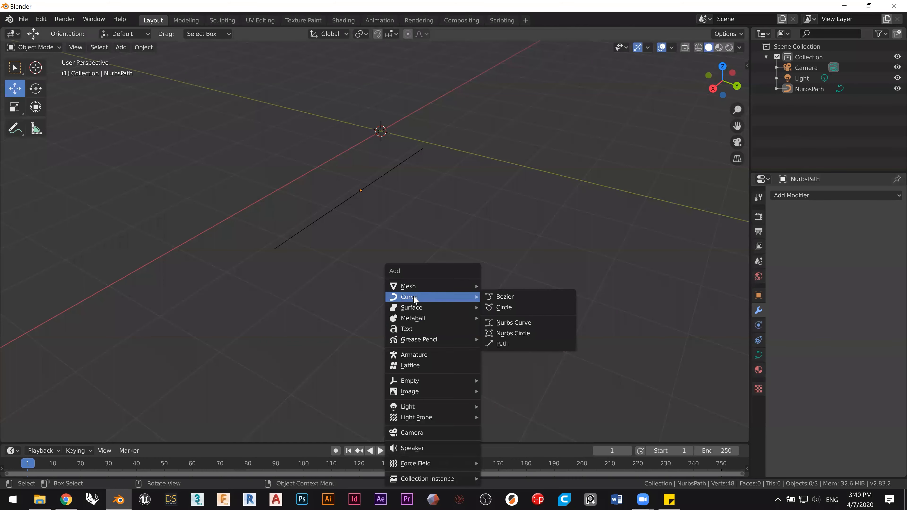
click(508, 344)
drag(415, 143, 492, 276)
click(386, 211)
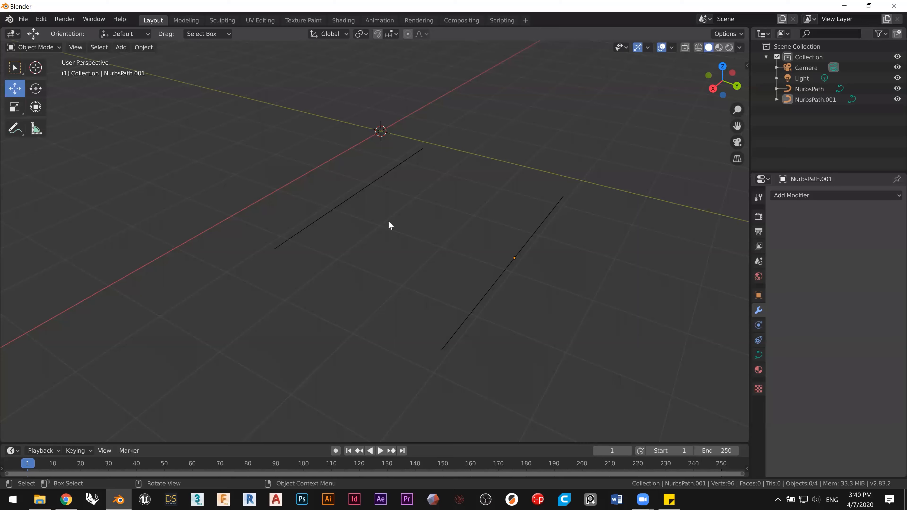
Step: Add a NURBS circle and move it to the near end of the second path
key(shift+a)
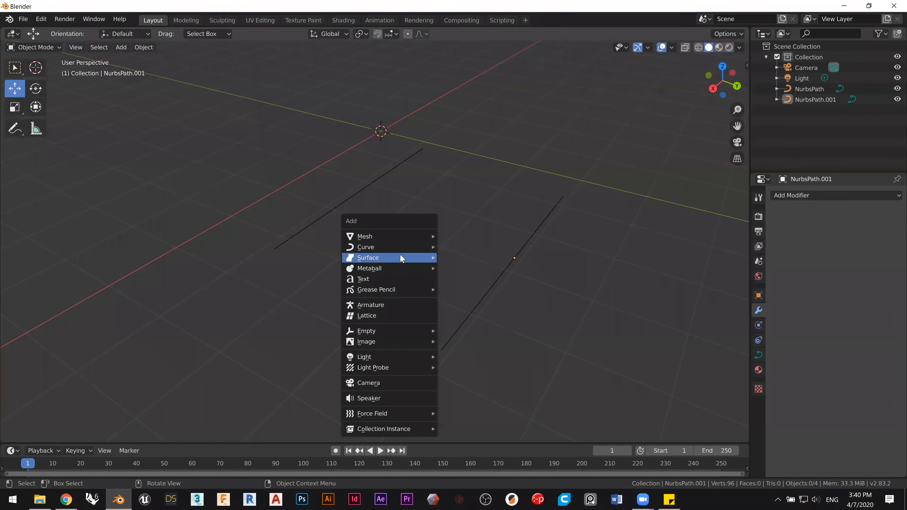
mouse_move(401, 254)
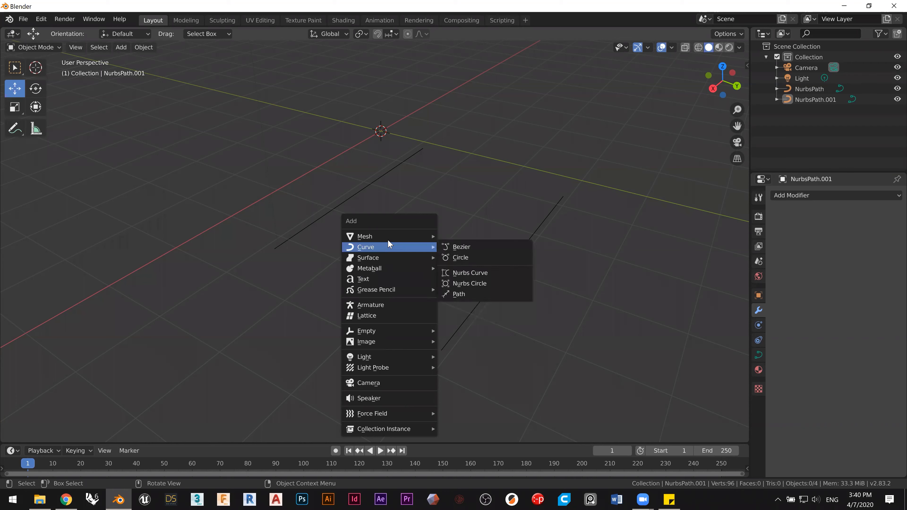
click(483, 284)
drag(417, 138, 610, 216)
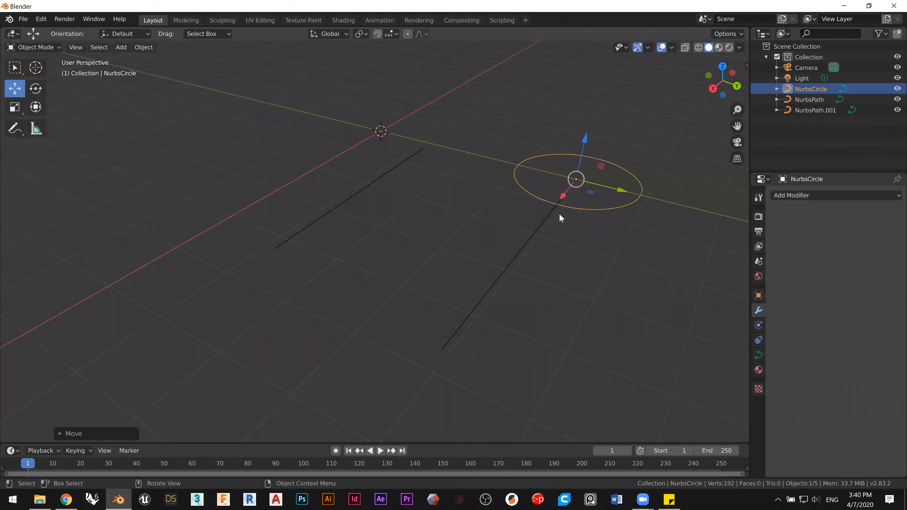
drag(562, 200, 427, 365)
Step: Narrow the NURBS circle along the X axis and shrink it uniformly to about half its size
mouse_move(412, 264)
middle_down()
mouse_move(410, 248)
mouse_move(410, 278)
middle_up()
key(s)
key(x)
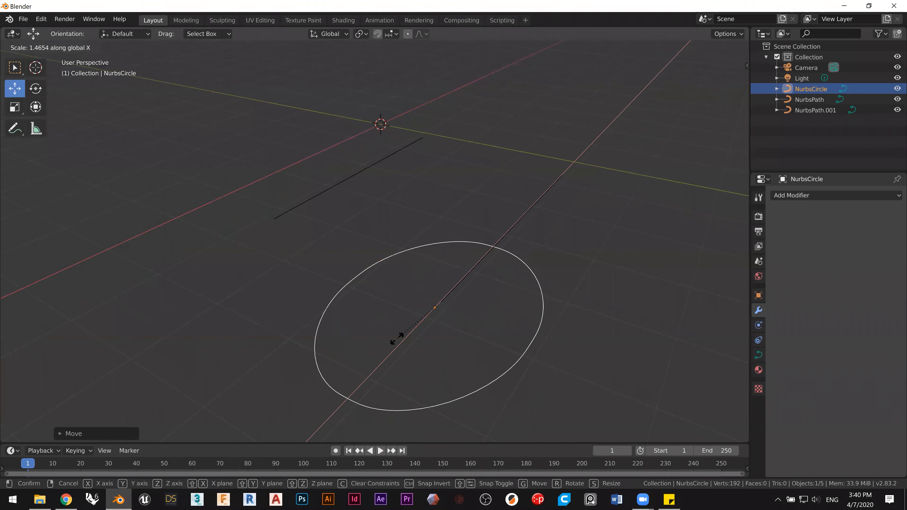
click(417, 305)
key(x)
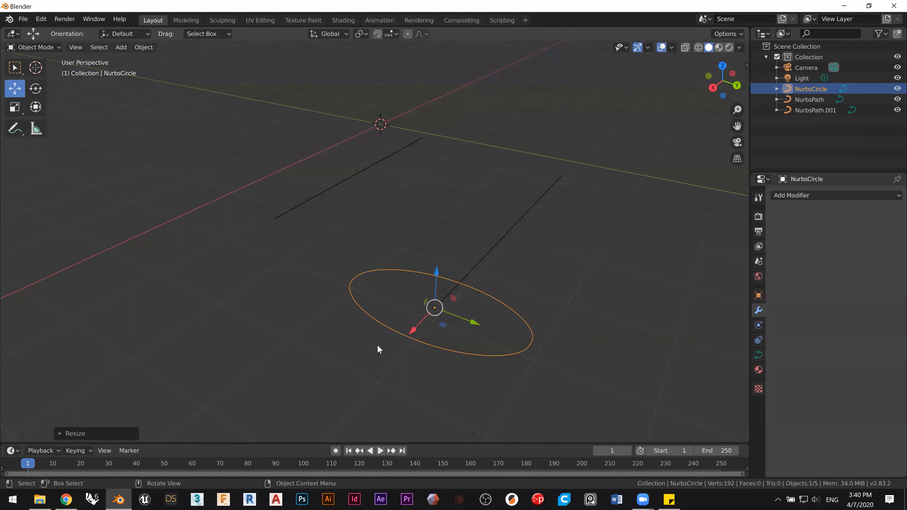
key(s)
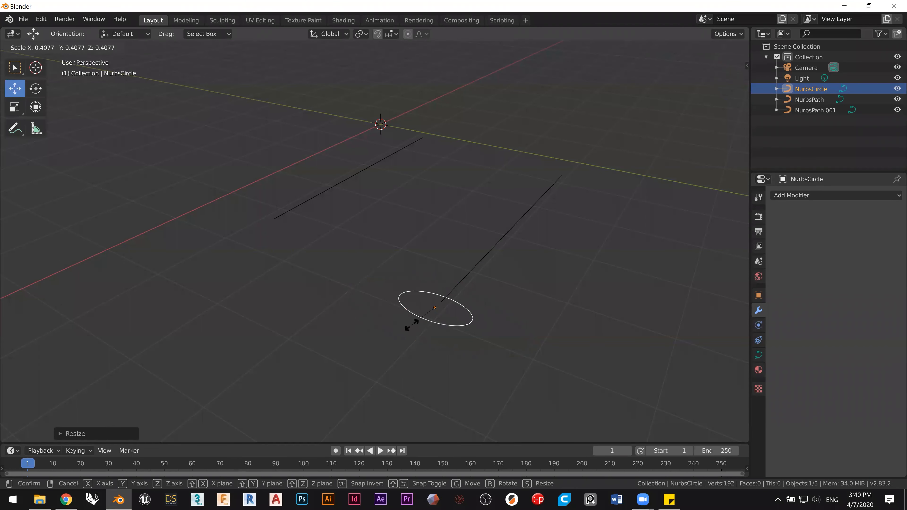
click(403, 328)
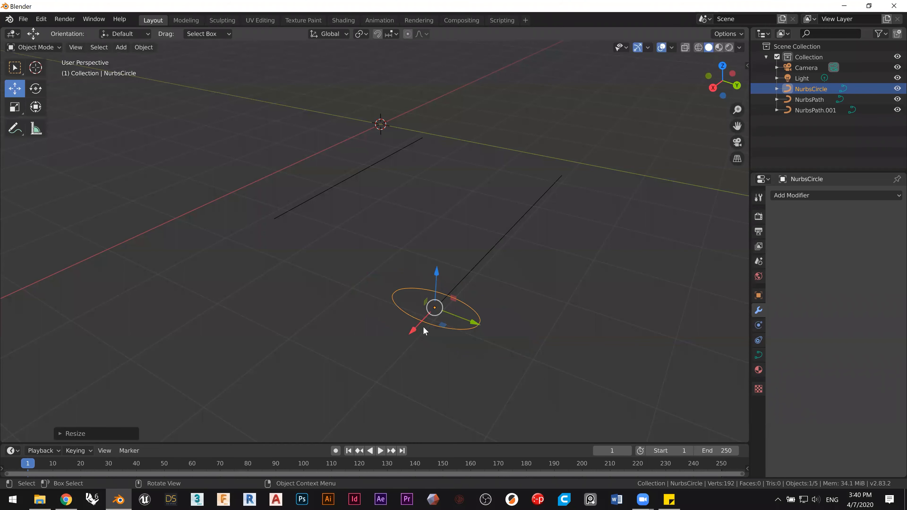
Step: Rotate the NURBS circle about 90 degrees around the global Y axis to stand upright at the path's end
key(r)
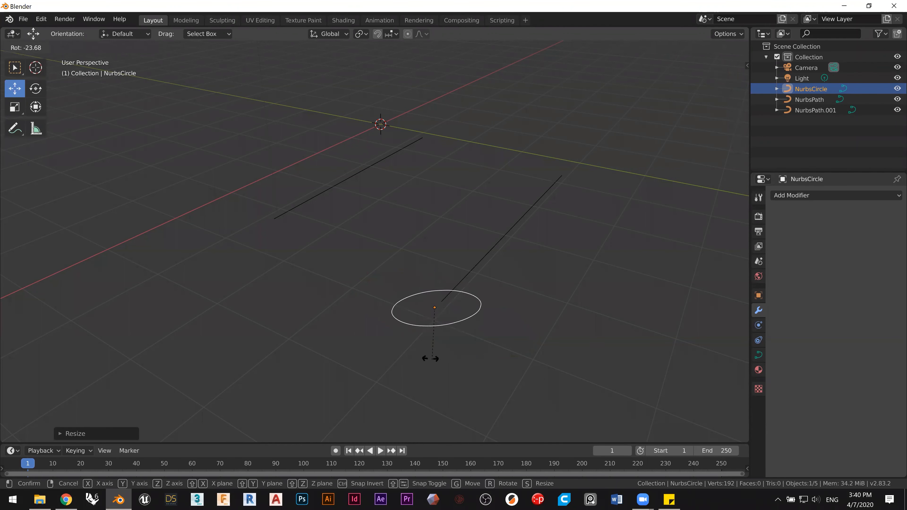
key(x)
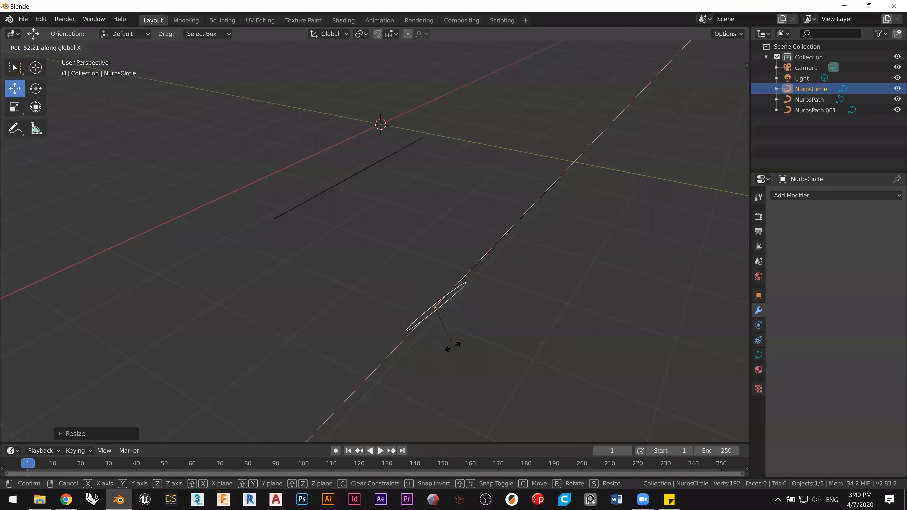
text(y90)
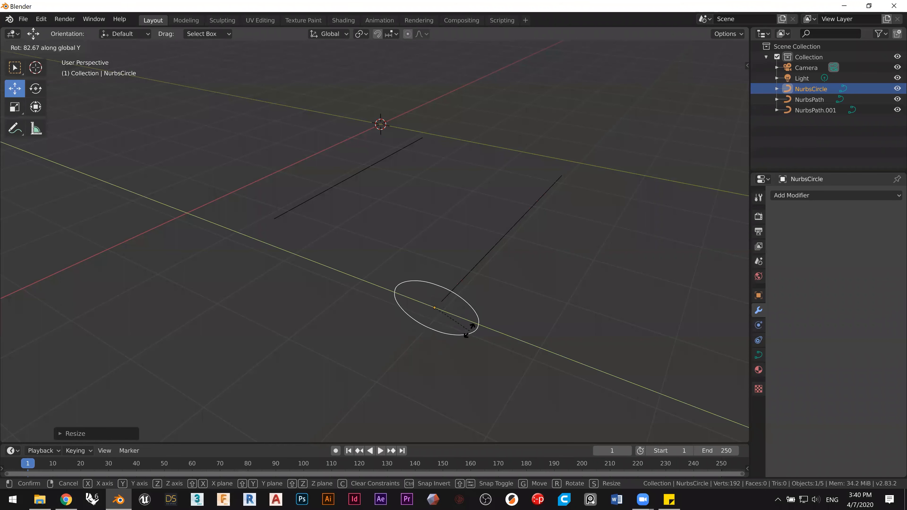
key(Return)
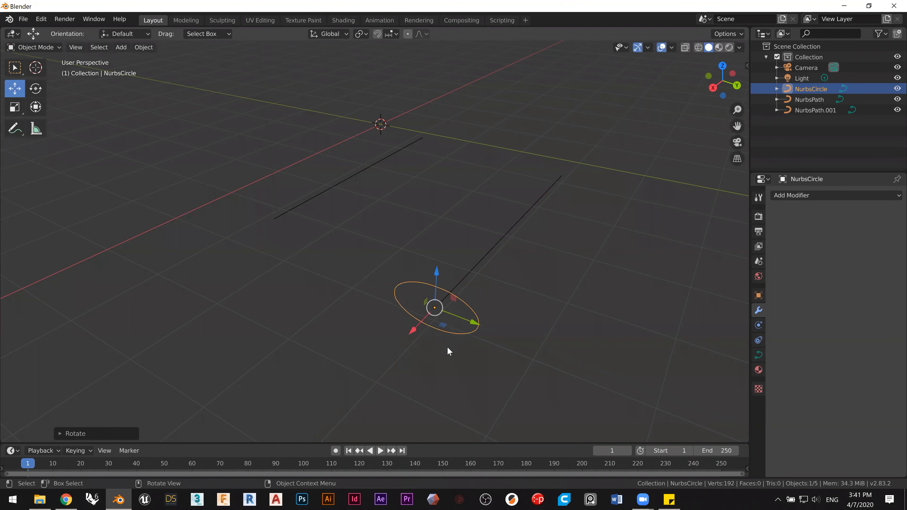
middle_drag(413, 356, 471, 345)
click(401, 296)
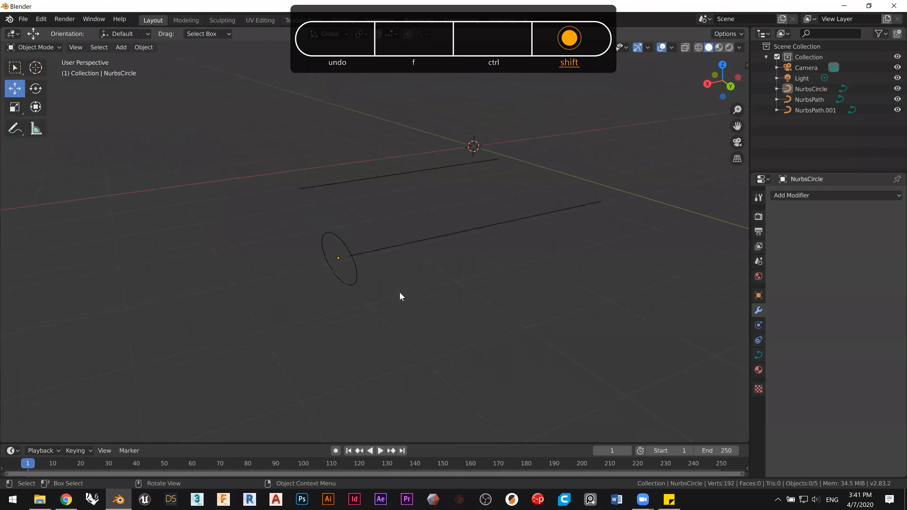
Step: Bend the second path by moving its two control points farthest from the circle sideways in Edit Mode, and return to Object Mode
click(445, 237)
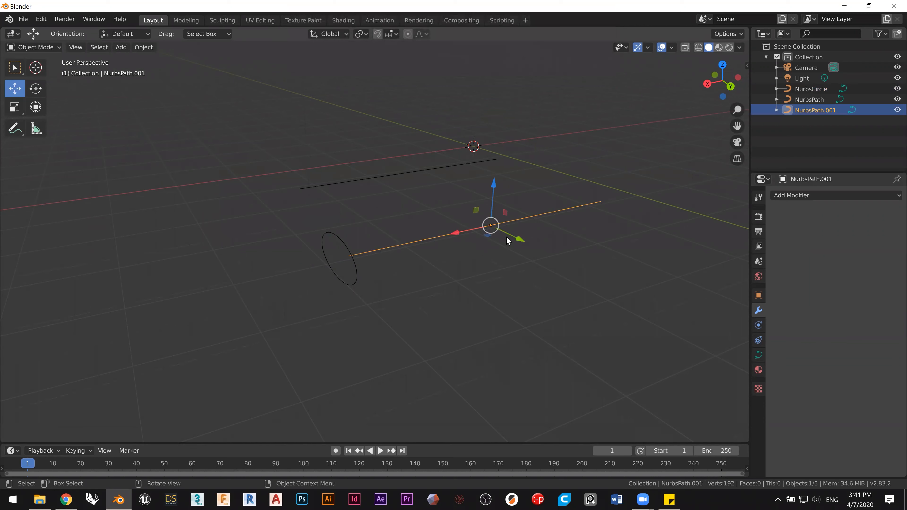
key(Tab)
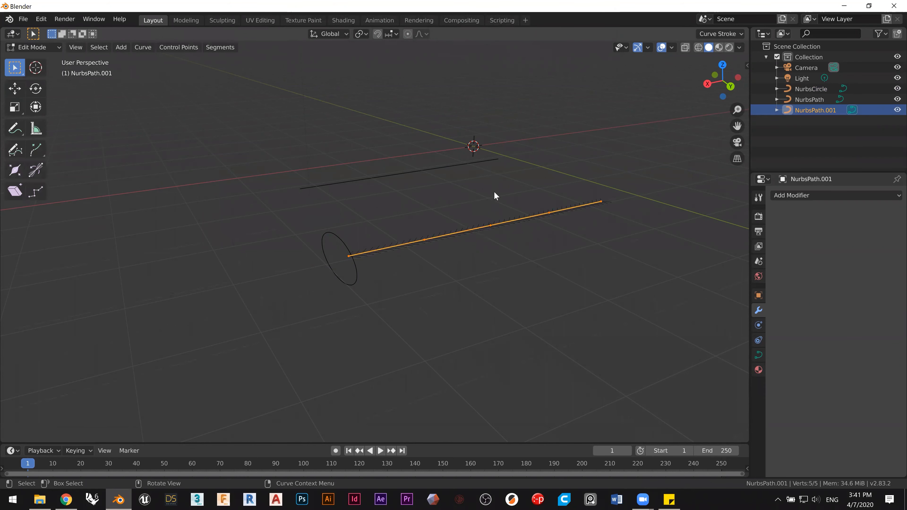
drag(518, 177, 634, 250)
middle_drag(550, 225, 537, 247)
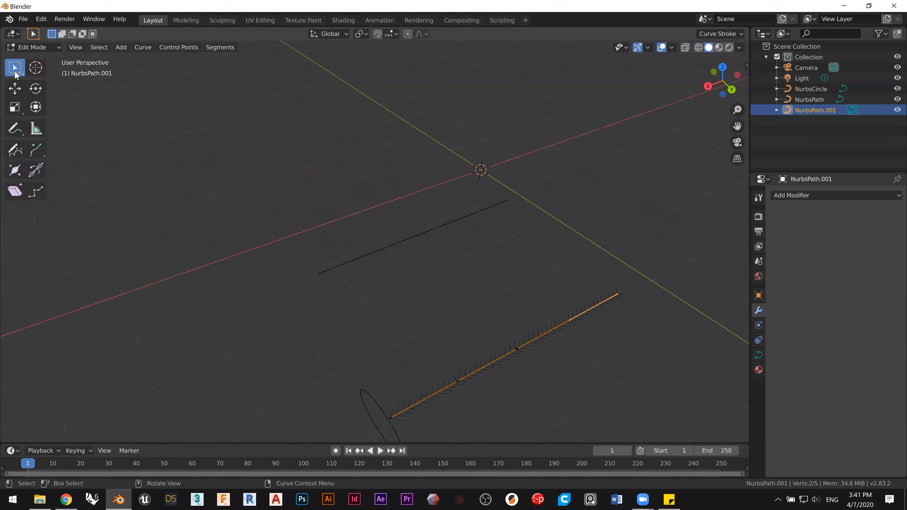
click(11, 94)
mouse_move(610, 315)
mouse_down()
mouse_move(600, 303)
mouse_move(595, 321)
mouse_up()
click(504, 310)
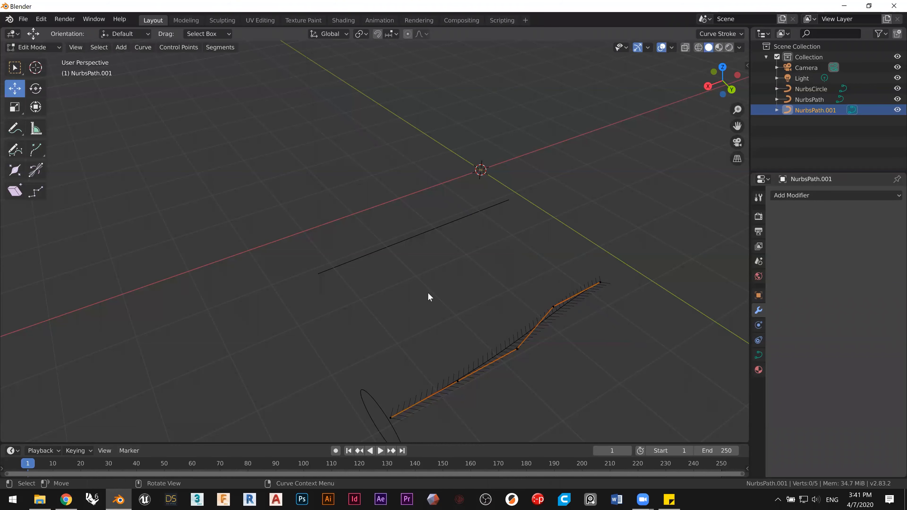
key(Tab)
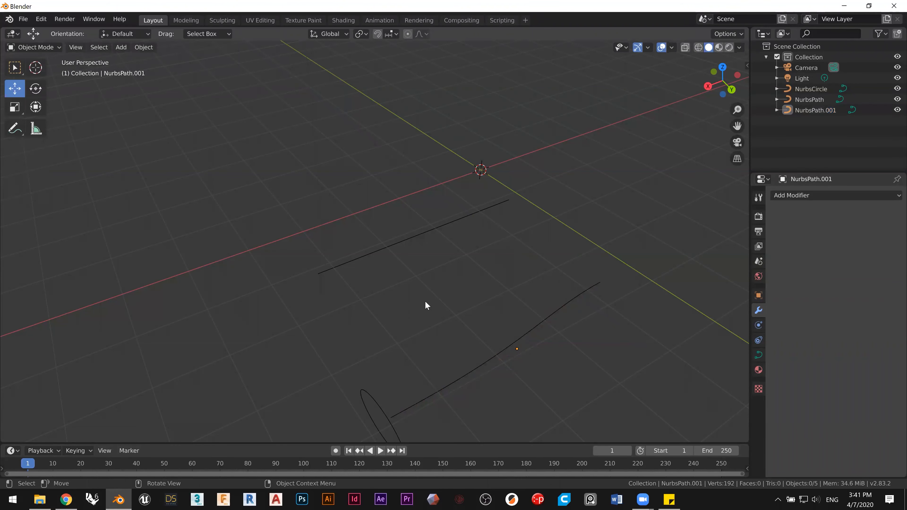
Step: Enable Stretch in the straight path's curve shape settings and expand its Geometry options
click(419, 252)
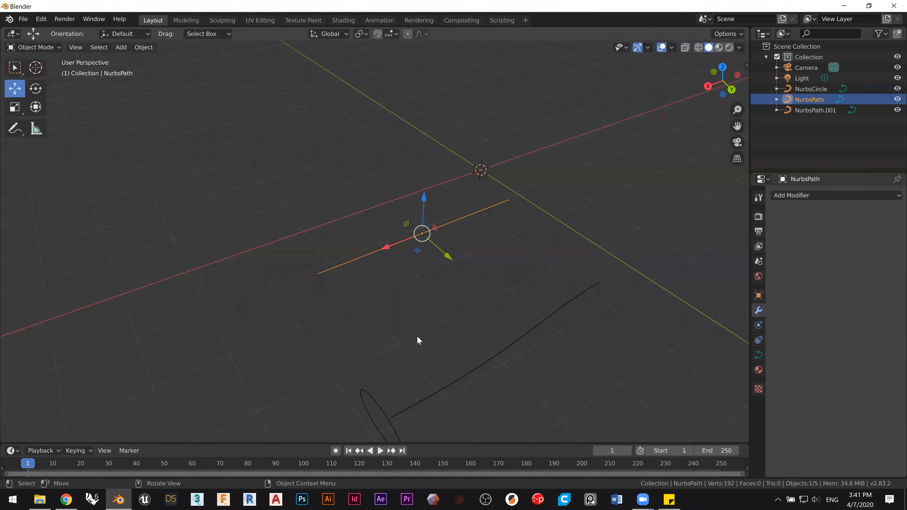
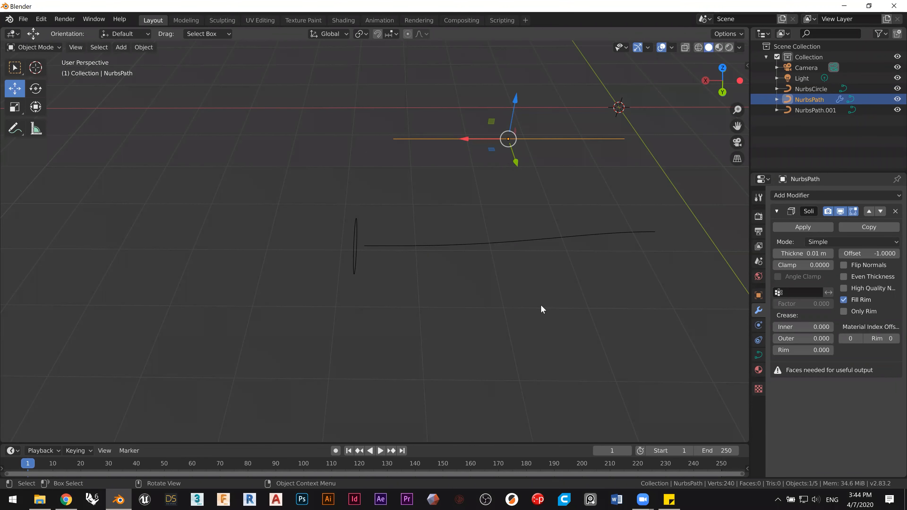
click(757, 355)
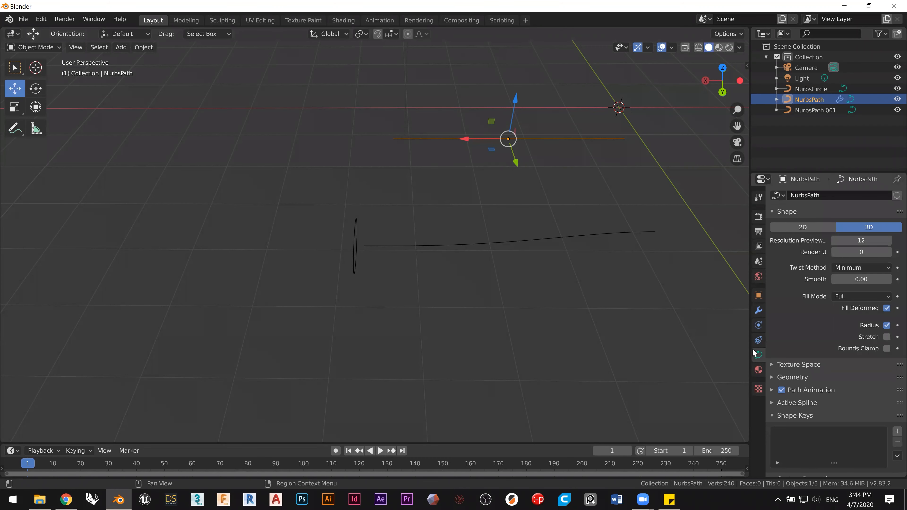
click(774, 377)
click(790, 338)
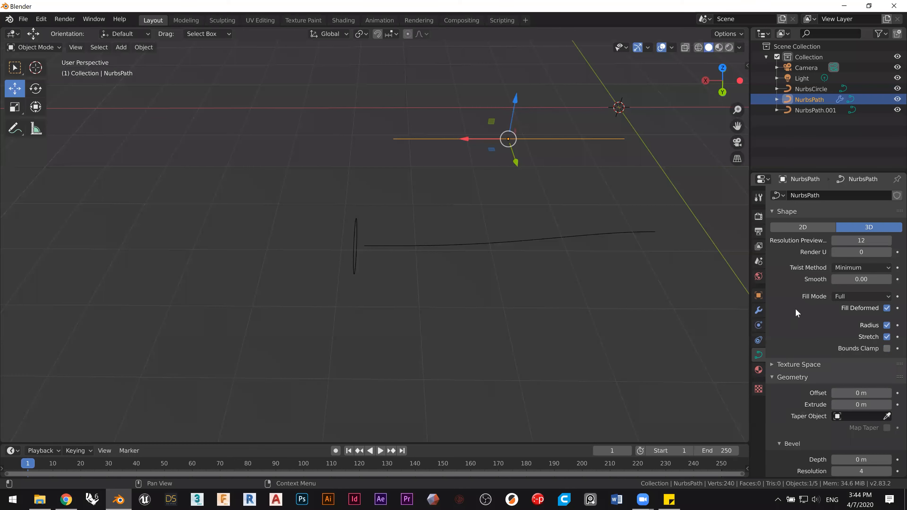
scroll(795, 308, down, 3)
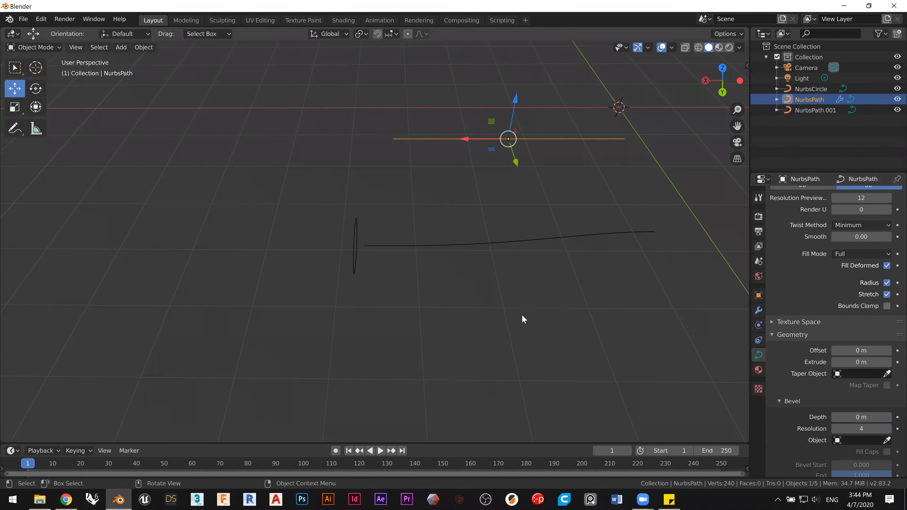
Step: Remove the Solidify modifier from the straight path
click(757, 311)
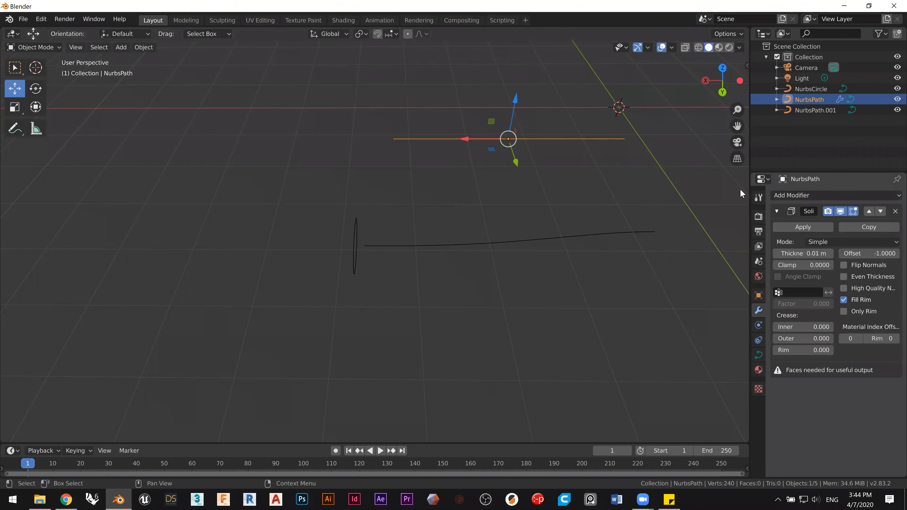
click(584, 143)
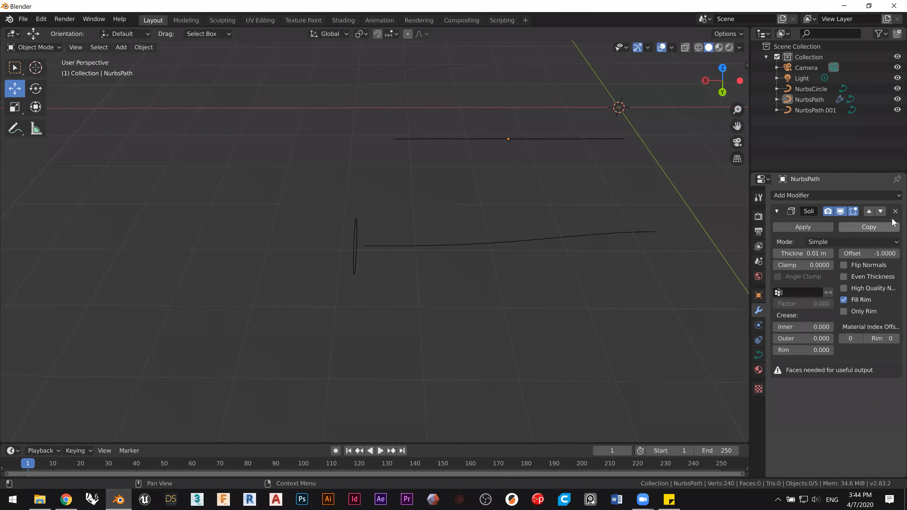
click(895, 211)
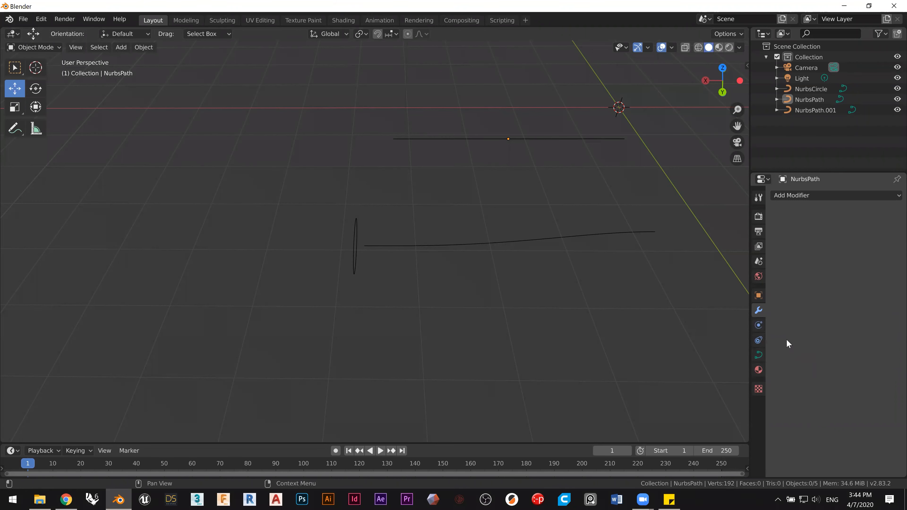
Step: Assign the bent path beside the NURBS circle as the straight path's Taper Object in its curve geometry settings
click(759, 355)
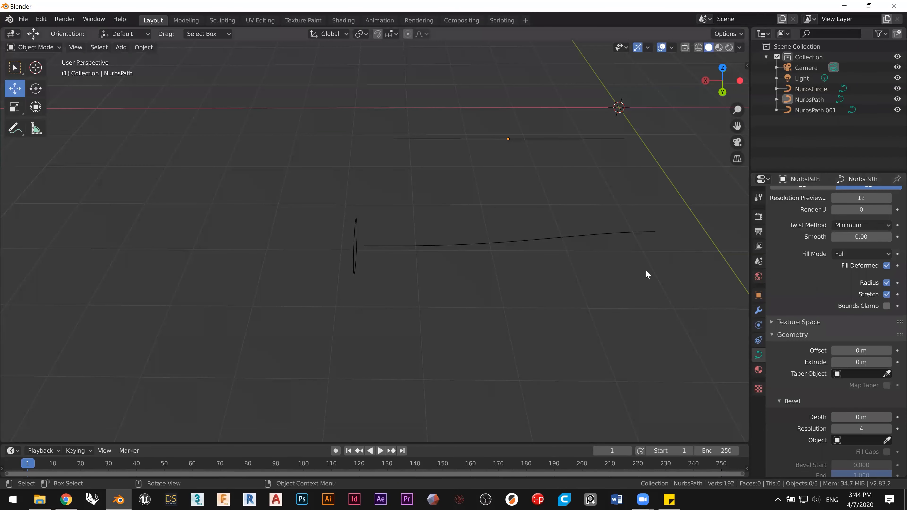
click(758, 309)
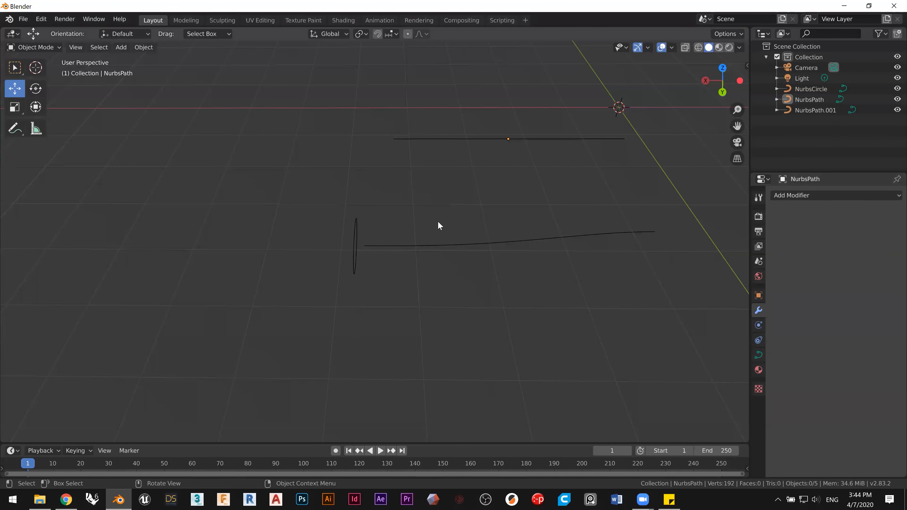
shift+middle_drag(449, 240, 371, 258)
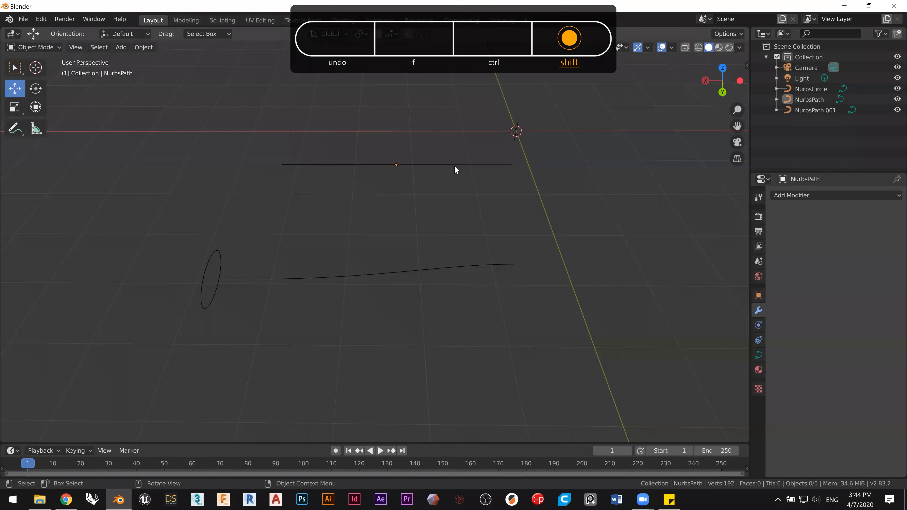
click(454, 166)
shift+middle_drag(492, 217, 557, 211)
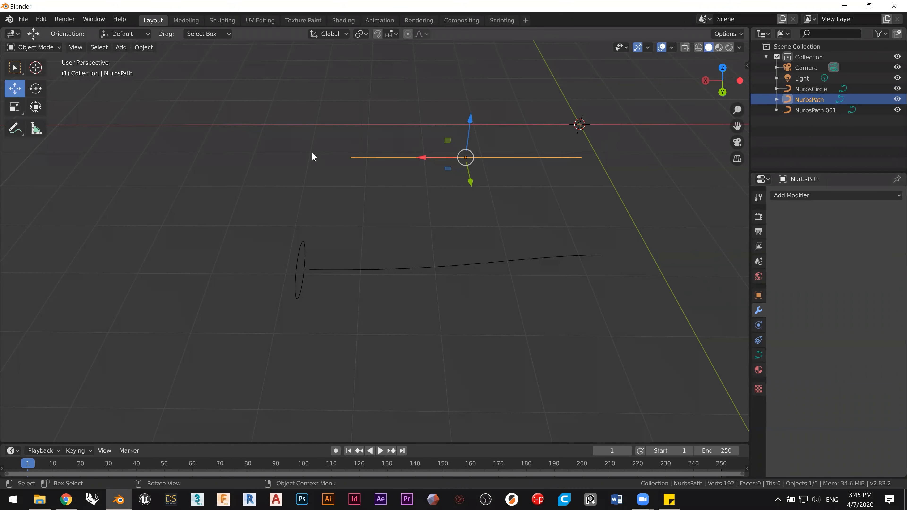
click(759, 356)
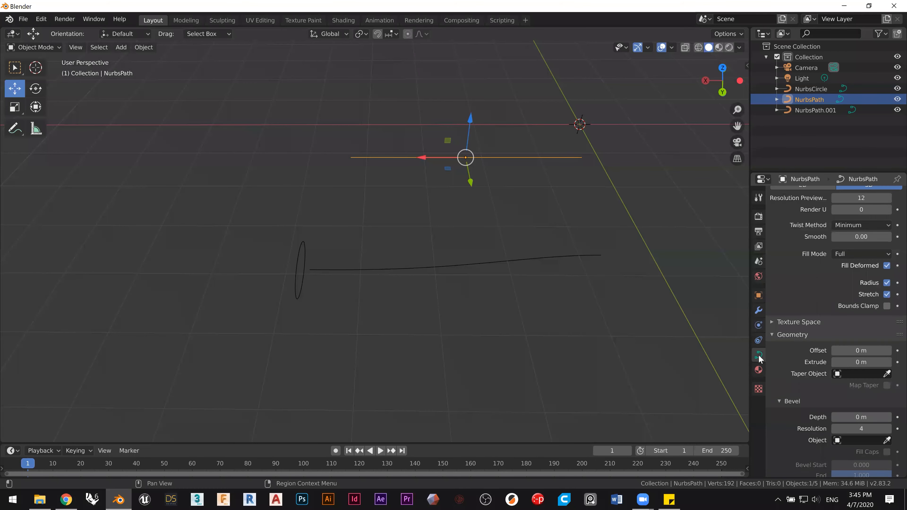
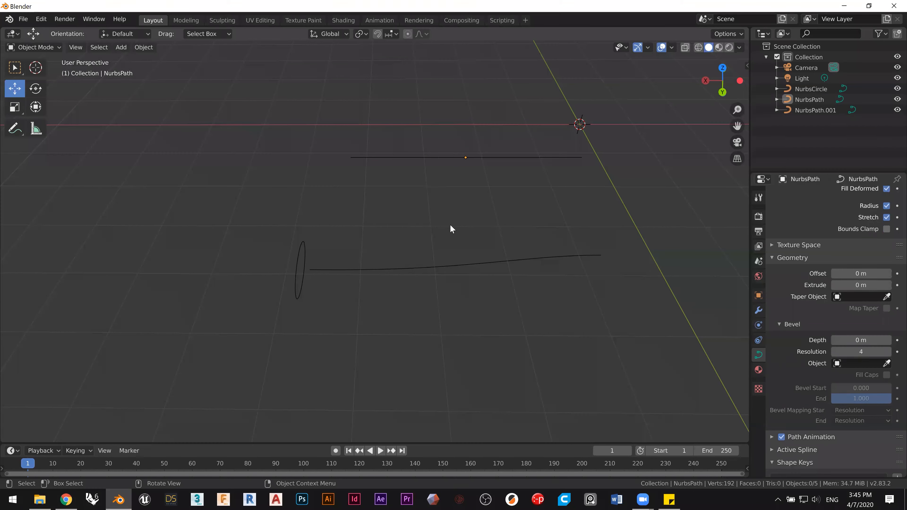
click(431, 156)
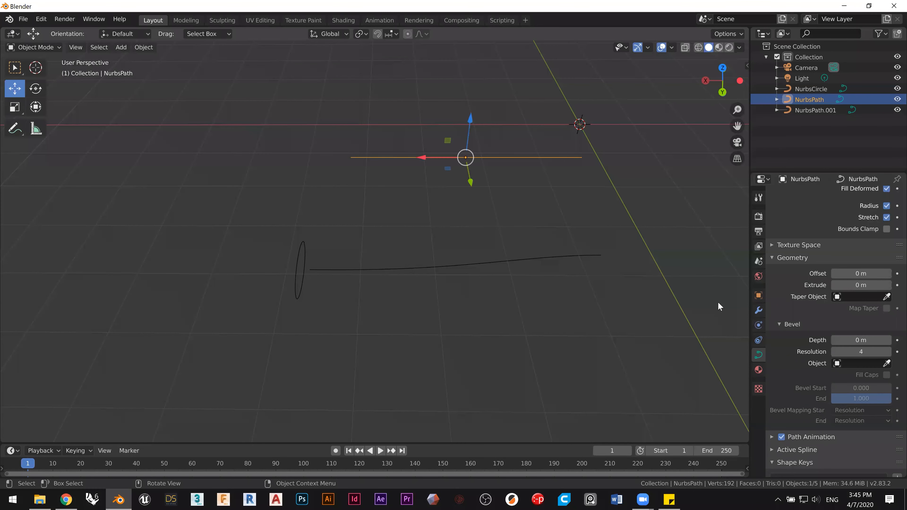
click(887, 297)
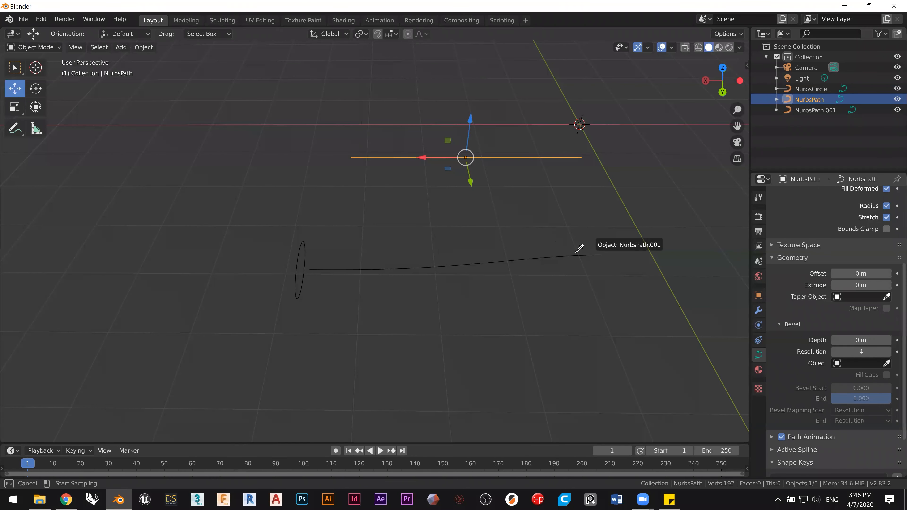
click(393, 266)
Step: Assign the NURBS circle as the straight path's Bevel Object
middle_drag(422, 301, 371, 203)
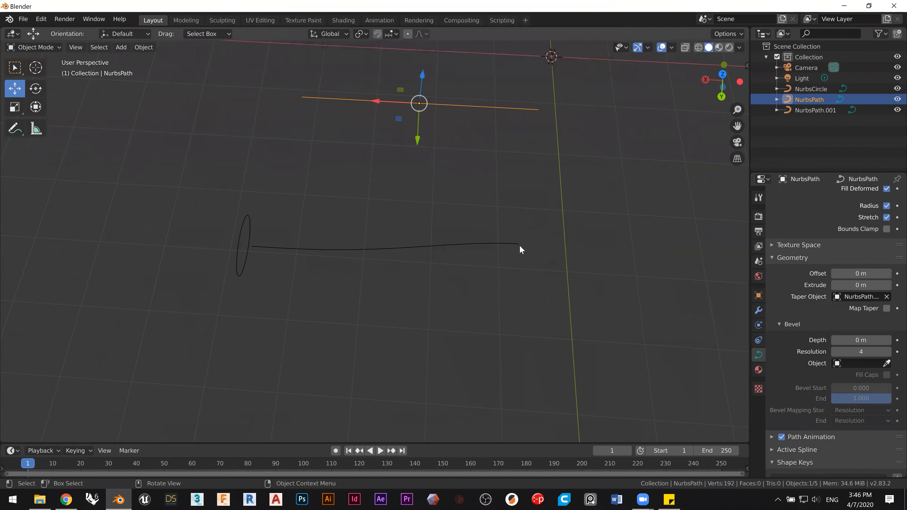
shift+middle_drag(412, 304, 410, 407)
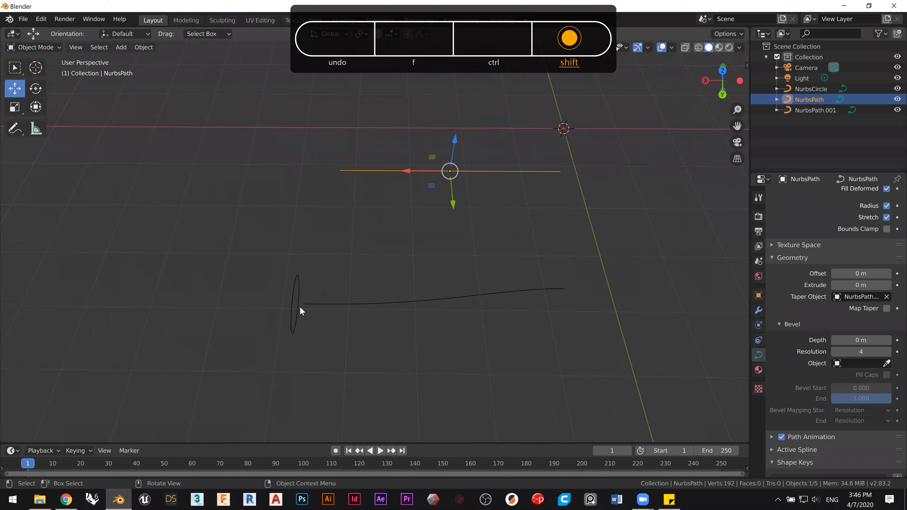
click(294, 317)
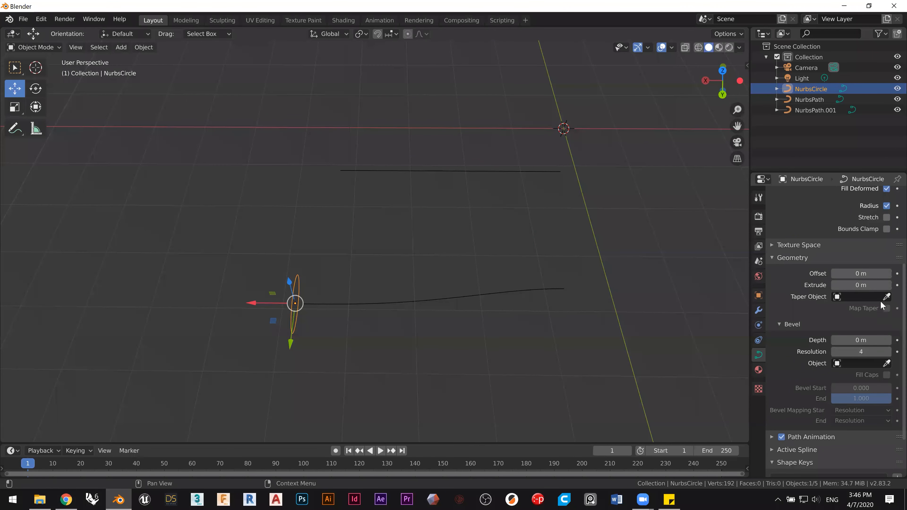
click(439, 183)
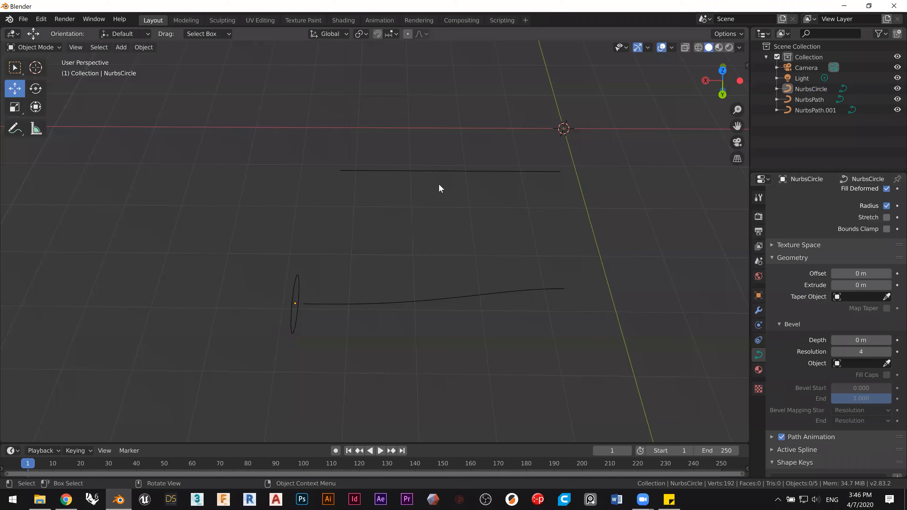
click(445, 173)
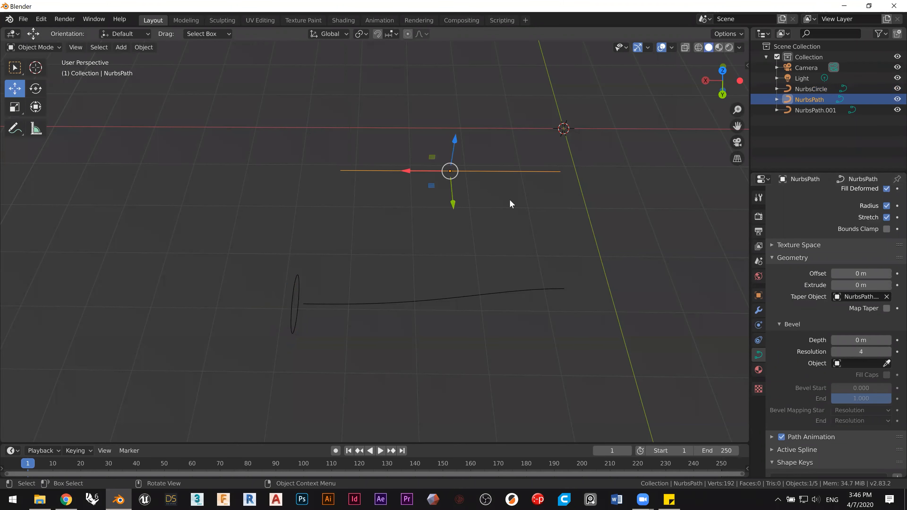
click(887, 363)
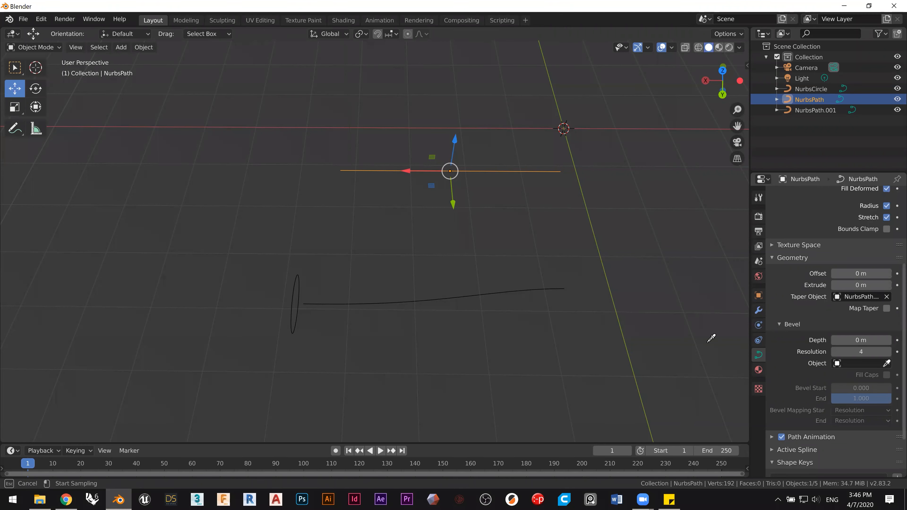
click(291, 297)
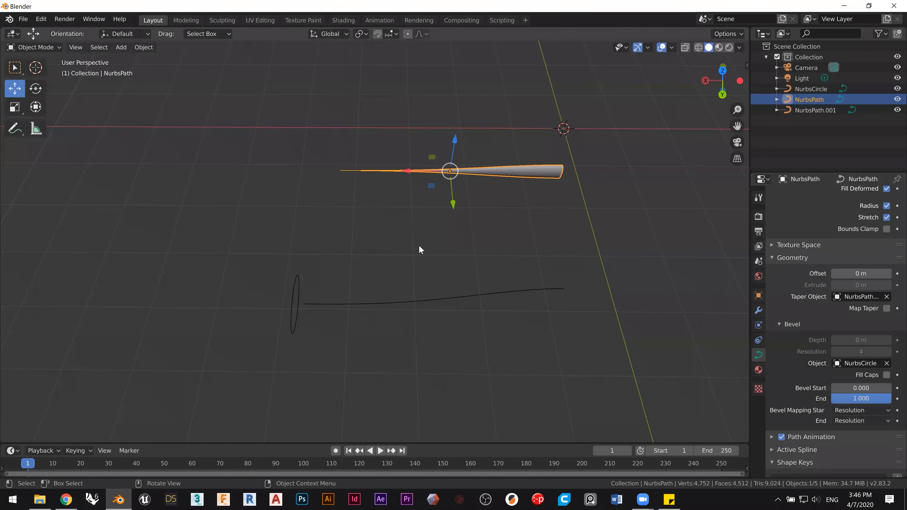
Step: In Edit Mode, move the bent path's two control points farthest from the circle along Y, closer to the straight path
middle_drag(438, 249, 316, 258)
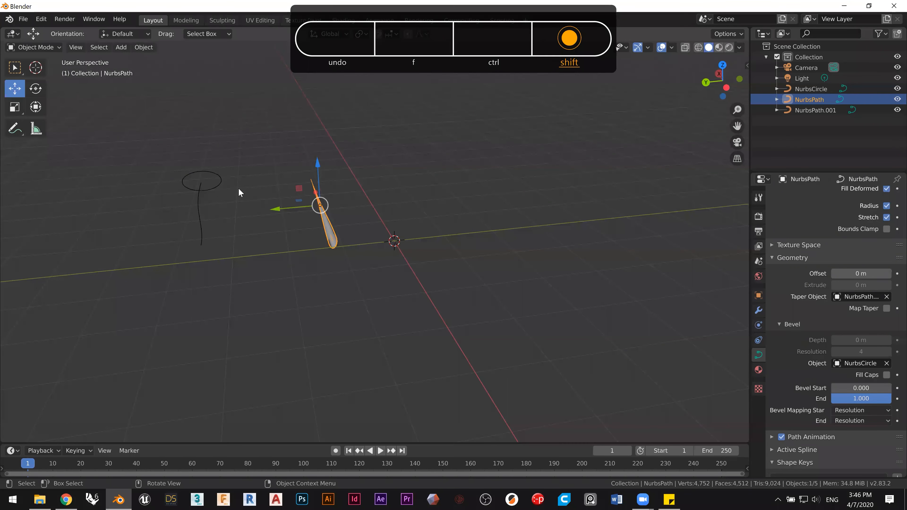
shift+middle_drag(332, 239, 437, 175)
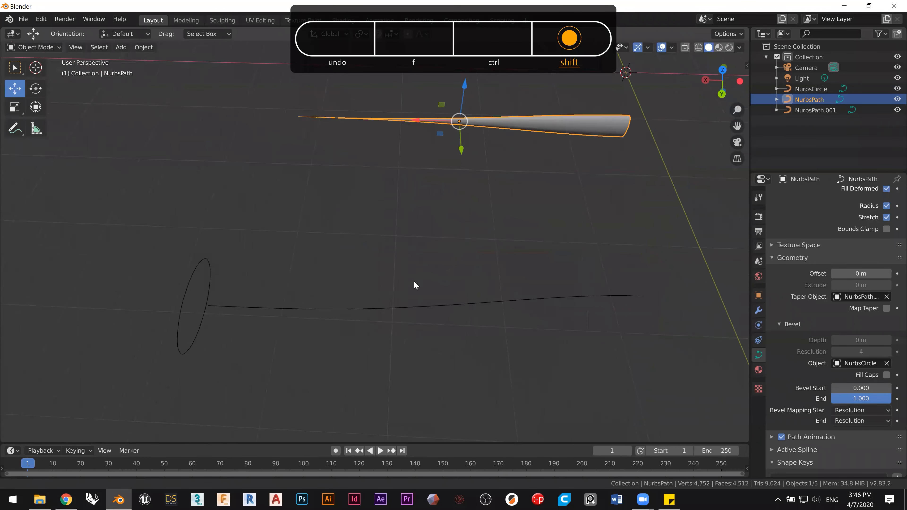
click(412, 307)
click(434, 300)
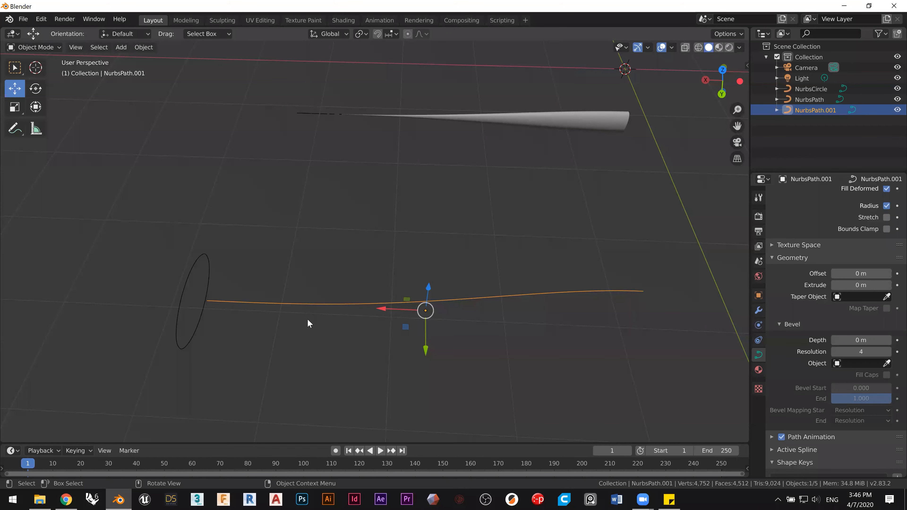
key(Tab)
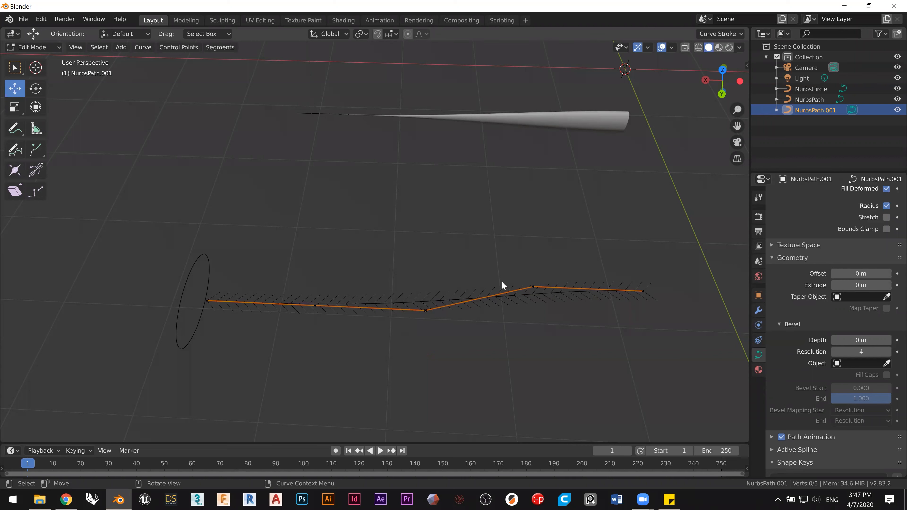
drag(494, 272, 697, 322)
drag(599, 328, 593, 296)
Step: Move the bent path's middle control point along Y towards the straight path and return to Object Mode
click(435, 349)
drag(426, 352, 425, 312)
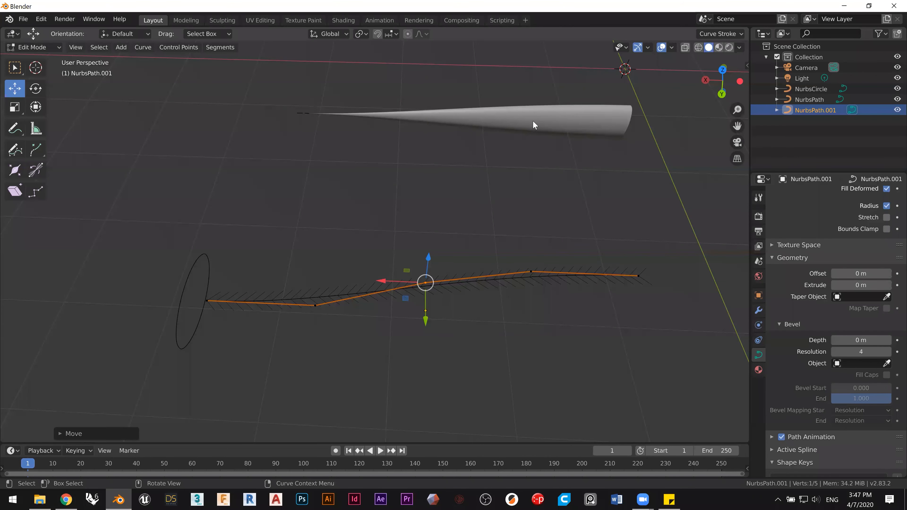
middle_drag(508, 188, 575, 206)
middle_drag(404, 255, 498, 228)
click(280, 254)
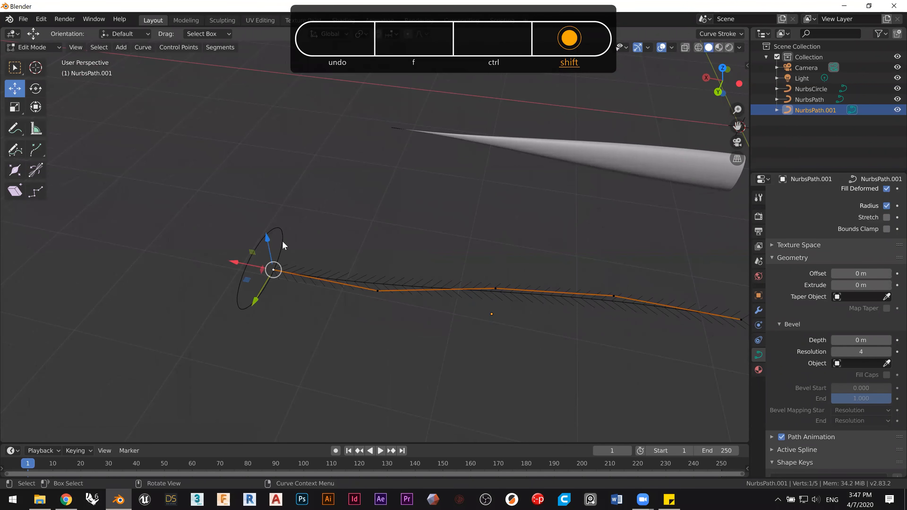
key(Tab)
click(277, 353)
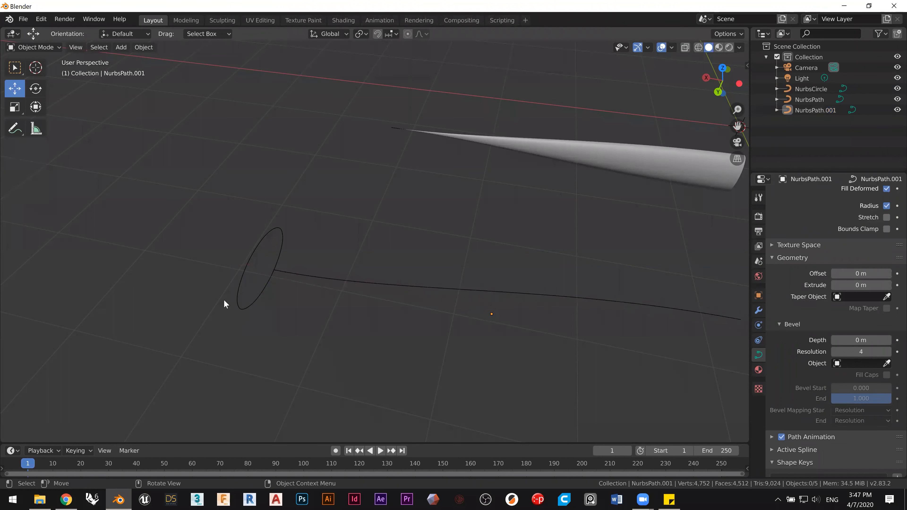
Step: Reshape the NURBS circle profile in Edit Mode by moving its control points and lowering one corner point along Z
click(238, 307)
middle_drag(304, 316, 311, 287)
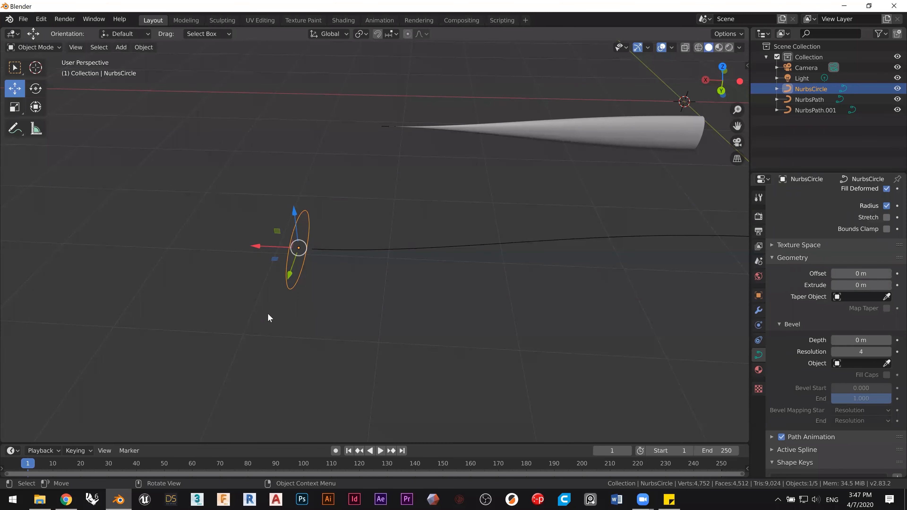
key(Tab)
middle_drag(253, 297, 229, 303)
shift+middle_drag(364, 289, 362, 346)
shift+middle_drag(319, 321, 274, 272)
drag(229, 177, 333, 216)
drag(269, 190, 248, 178)
click(258, 181)
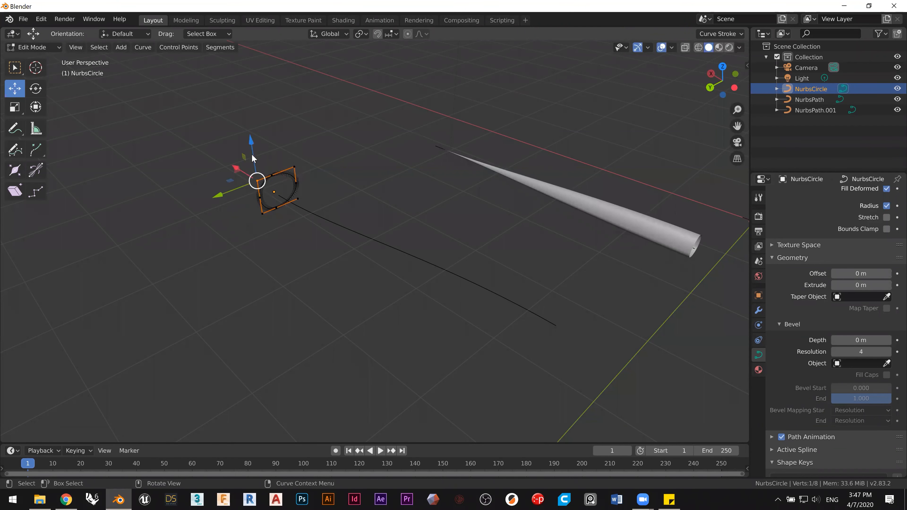
drag(251, 146, 252, 163)
click(356, 205)
Step: Return to Object Mode and deselect the NURBS circle
middle_drag(357, 205, 479, 292)
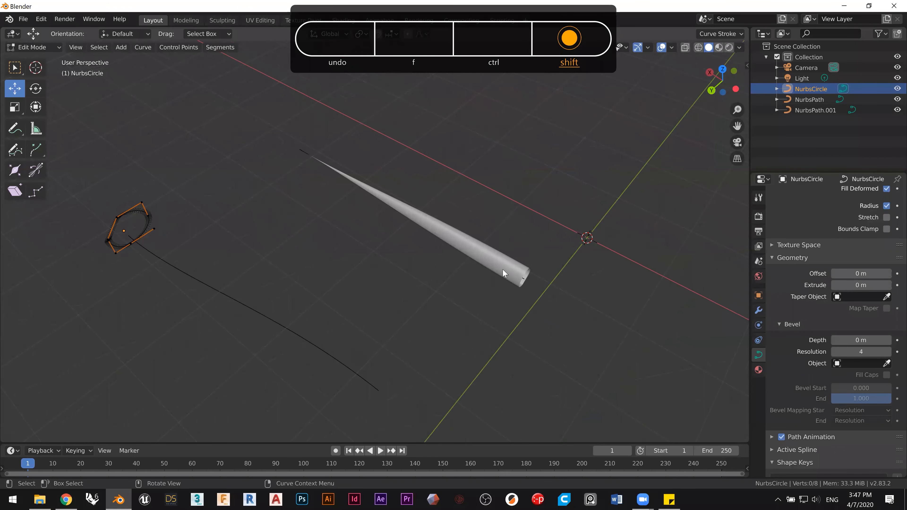
middle_drag(315, 266, 367, 273)
shift+middle_drag(371, 256, 432, 195)
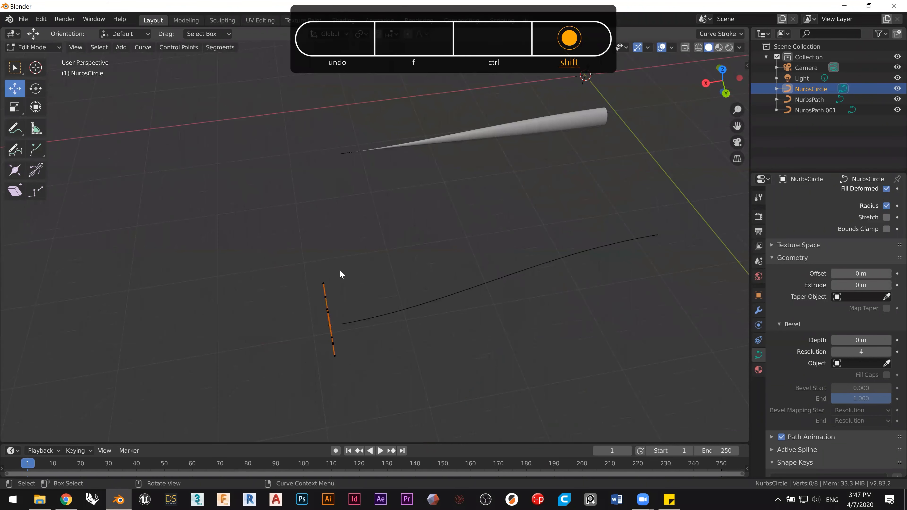
key(Tab)
click(331, 269)
middle_drag(317, 295, 333, 307)
drag(333, 308, 559, 252)
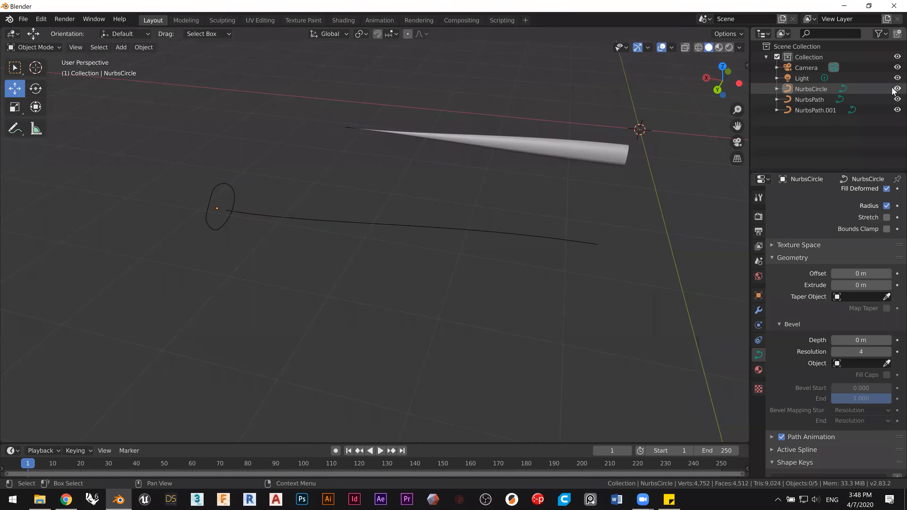
Step: Hide the NURBS circle and the bent path so only the tapered tube stays visible
click(896, 100)
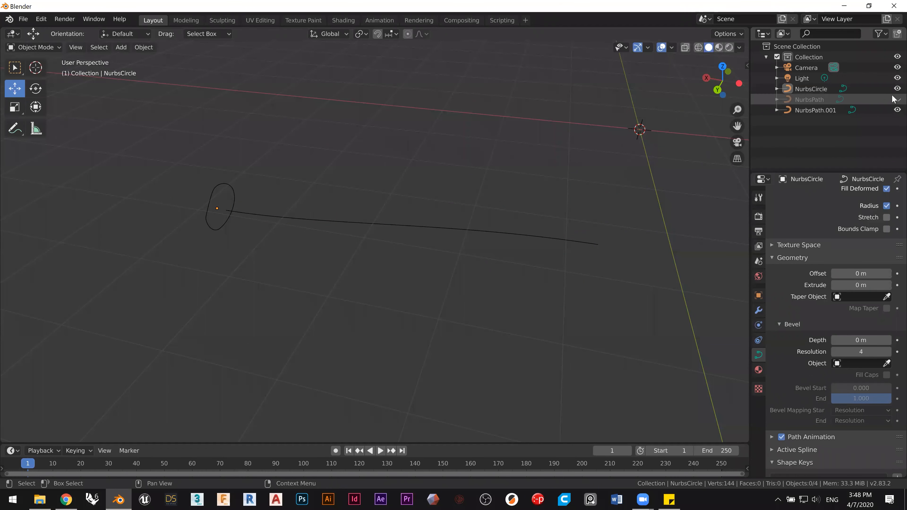
click(896, 99)
click(896, 89)
click(896, 110)
middle_drag(549, 188, 512, 165)
Step: Select the tapered tube and close its open ends with the Fill Caps bevel option
click(509, 216)
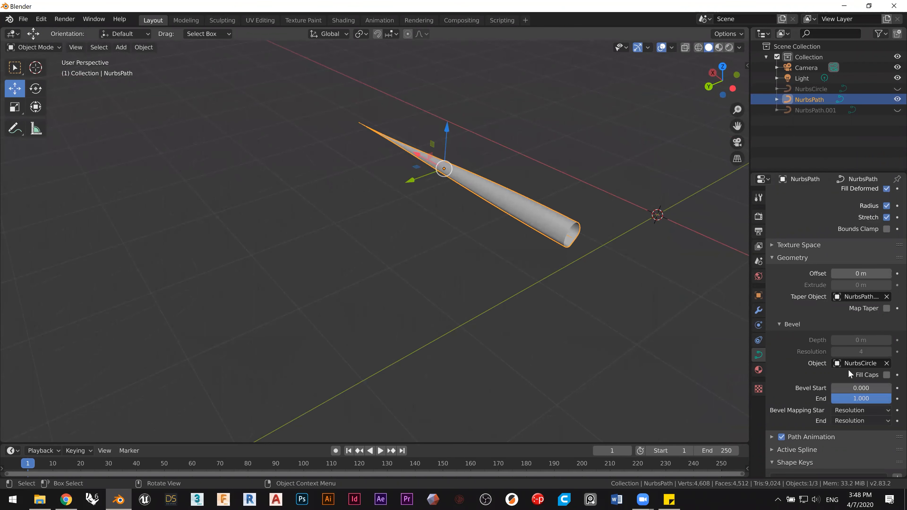
click(886, 375)
middle_drag(592, 245, 559, 223)
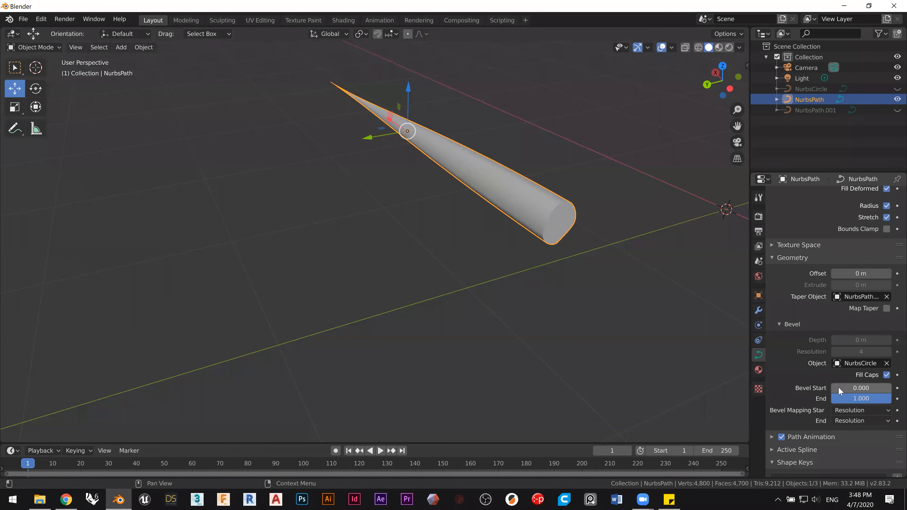
mouse_move(503, 216)
middle_down()
mouse_move(573, 234)
mouse_move(498, 228)
middle_up()
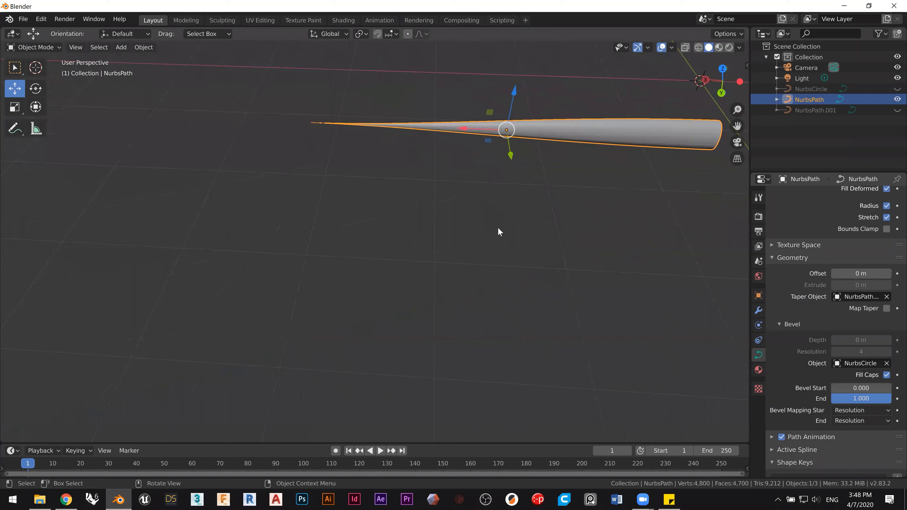
shift+middle_drag(406, 273, 430, 270)
ctrl+middle_drag(375, 224, 372, 153)
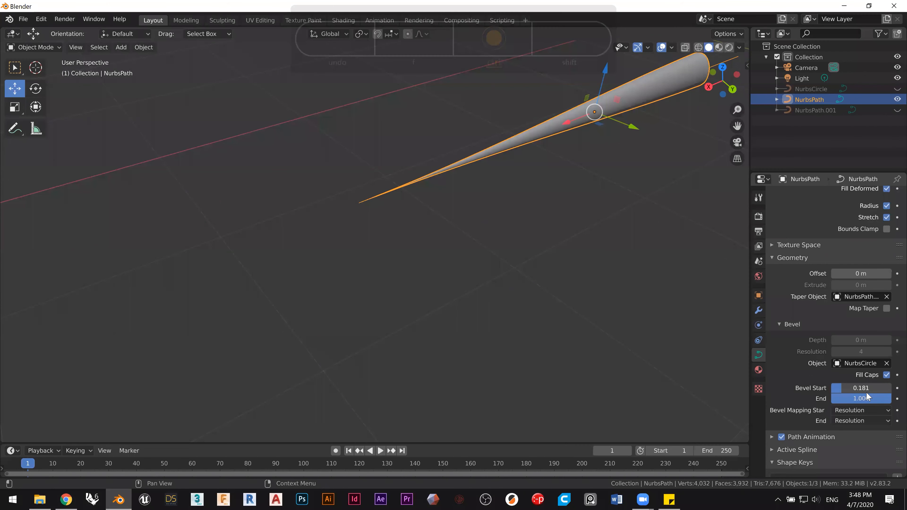
middle_drag(688, 329, 647, 328)
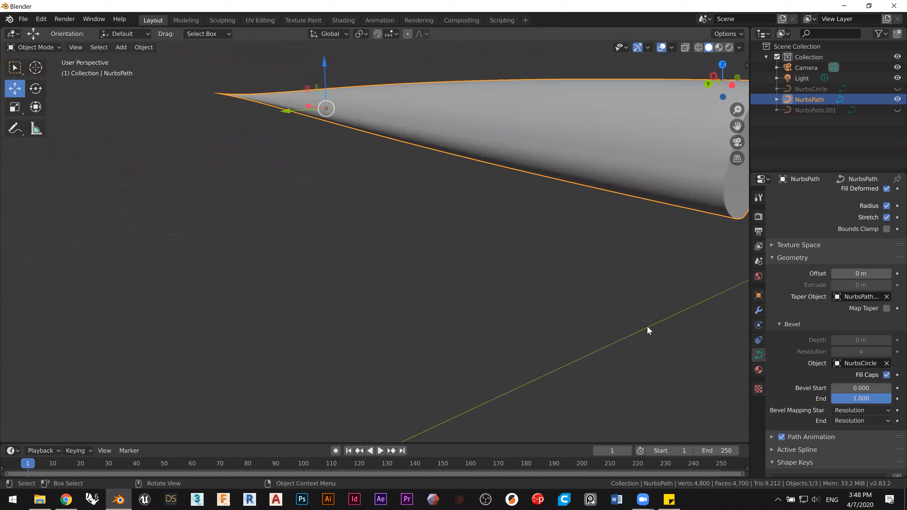
click(861, 274)
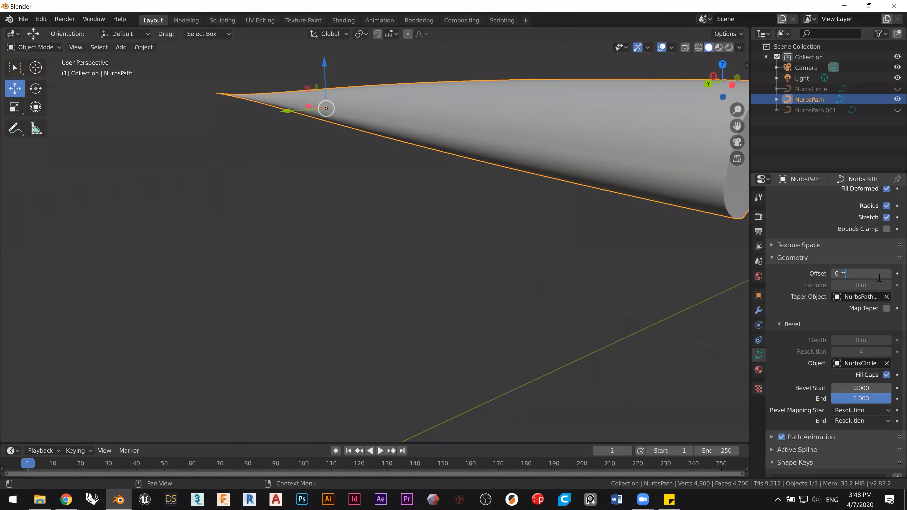
click(788, 289)
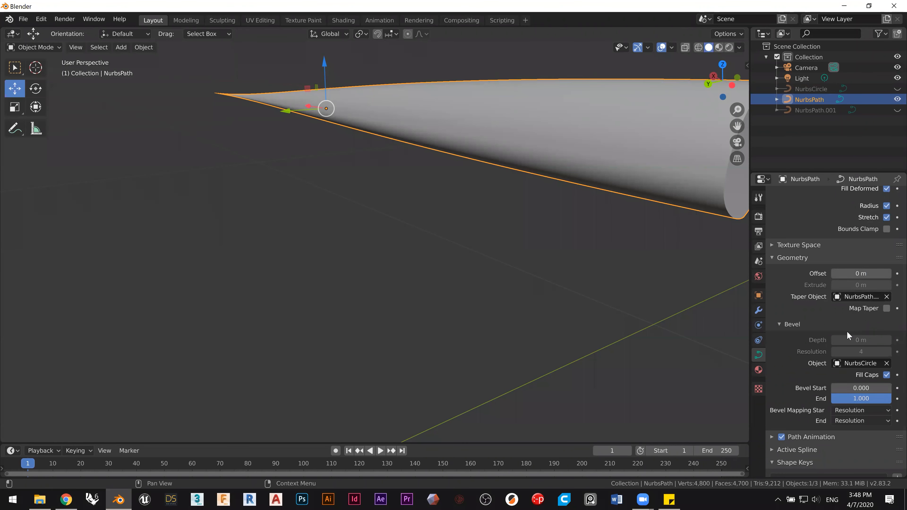
Step: Trim the tube's thin tip by setting the bevel End to 0.811
middle_drag(391, 224, 441, 237)
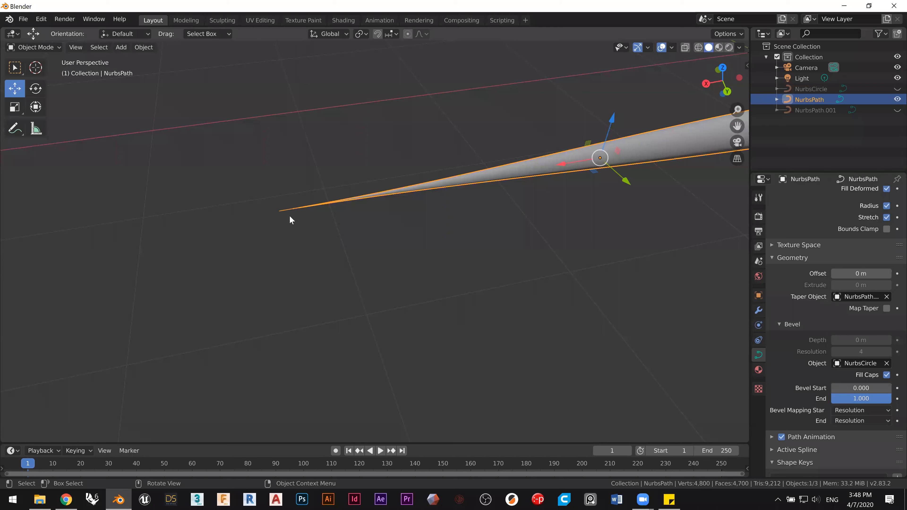
drag(881, 404, 858, 399)
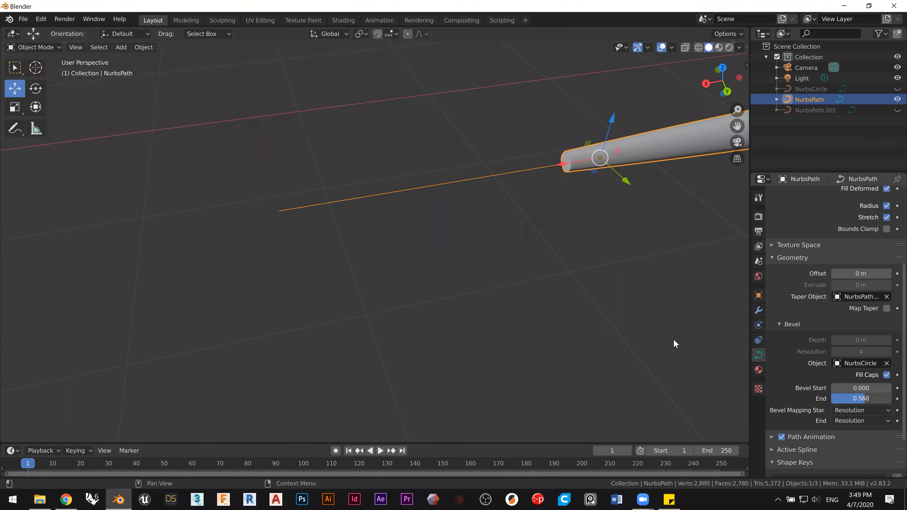
middle_drag(536, 278, 544, 315)
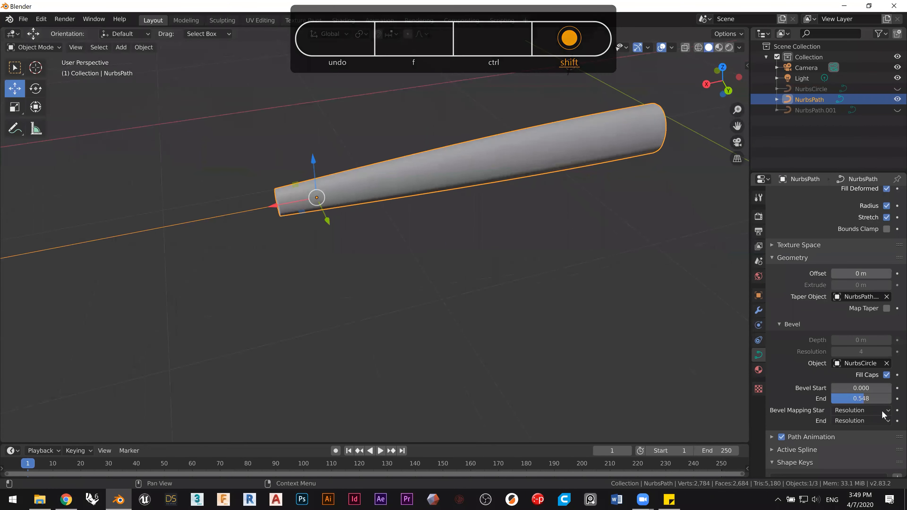
drag(865, 400, 886, 402)
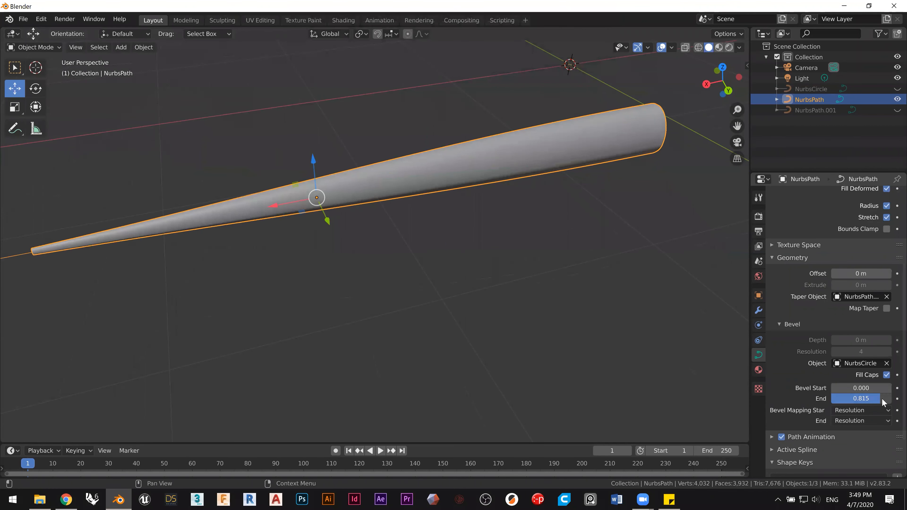
shift+middle_drag(389, 284, 523, 244)
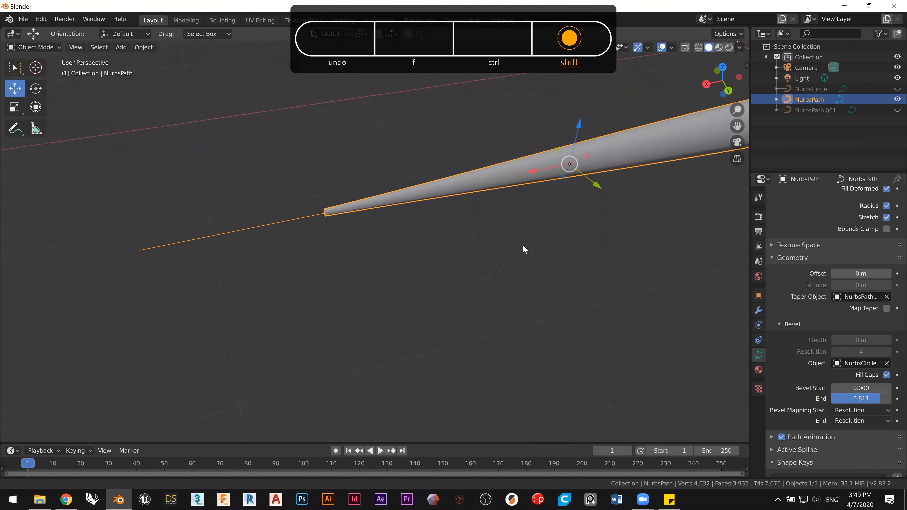
ctrl+middle_drag(355, 224, 369, 260)
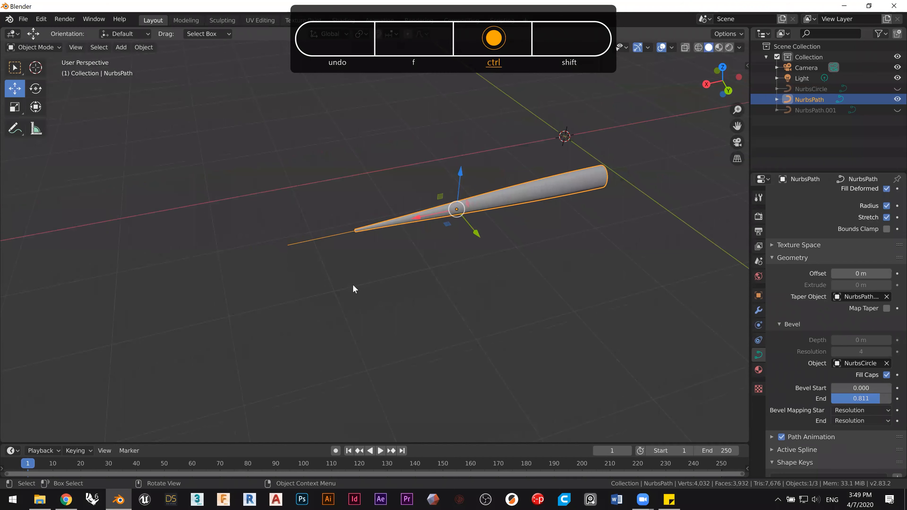
Step: Duplicate the tapered tube and place the copy on the other side of the X axis
middle_drag(333, 265, 393, 329)
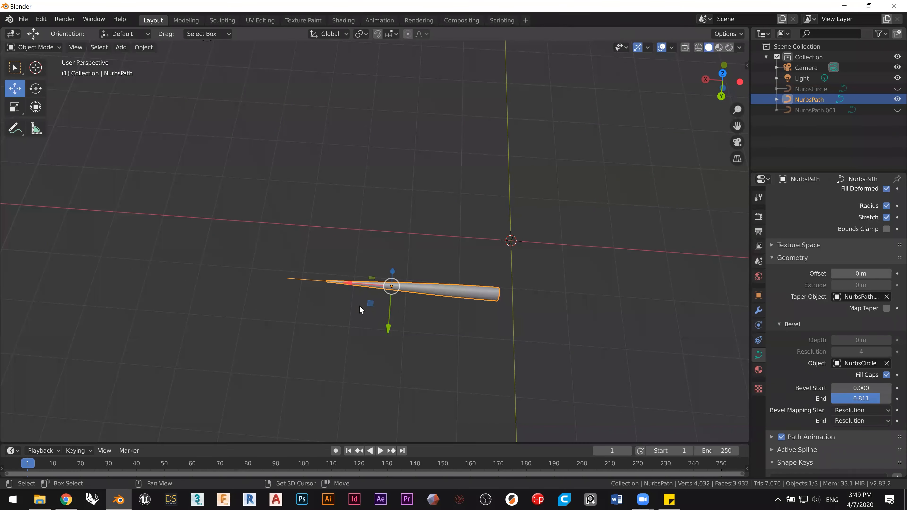
key(shift+d)
click(344, 279)
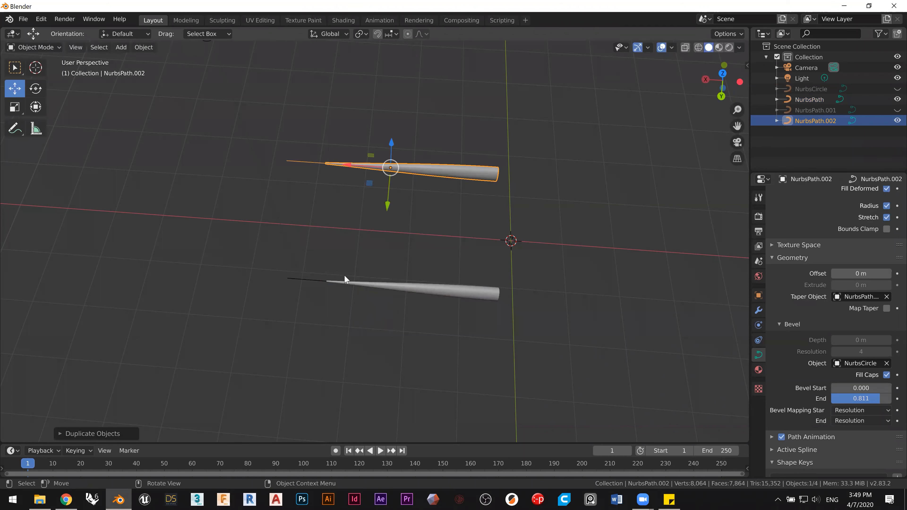
click(345, 225)
mouse_move(295, 165)
middle_down()
mouse_move(259, 152)
mouse_move(254, 123)
mouse_move(242, 137)
mouse_move(283, 160)
mouse_move(307, 161)
middle_up()
Step: Bend the duplicated tube in Edit Mode by moving several of its control points in different directions
click(418, 163)
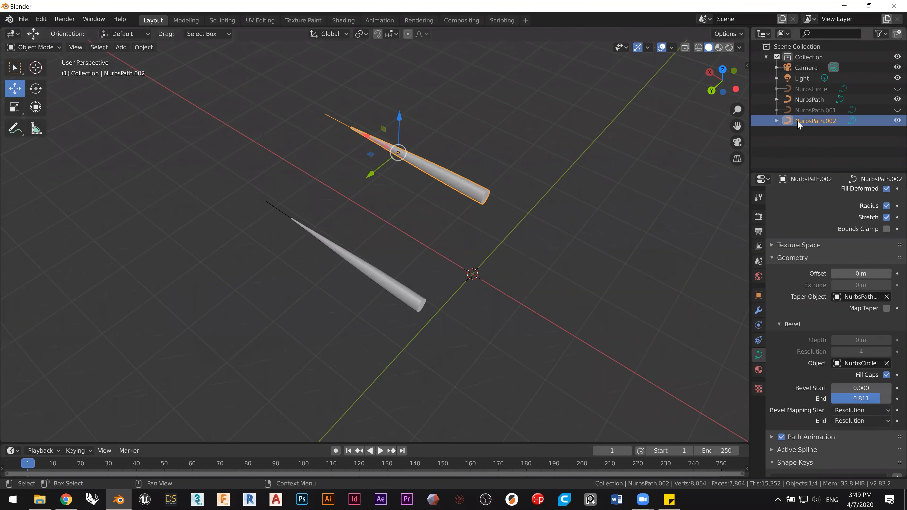
middle_drag(451, 162, 450, 253)
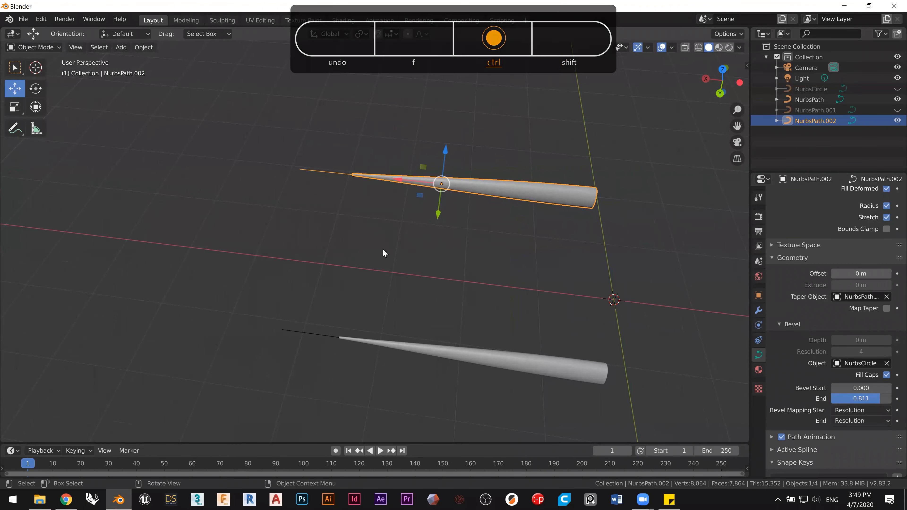
key(Tab)
drag(277, 145, 313, 193)
drag(294, 164, 305, 236)
drag(428, 210, 456, 86)
drag(519, 145, 555, 228)
middle_drag(617, 221, 323, 220)
drag(458, 222, 543, 215)
Step: Move the duplicated tube's raised control point along Y towards the straight tube to deepen the curve
middle_drag(382, 186, 364, 75)
drag(363, 67, 307, 109)
drag(313, 75, 251, 86)
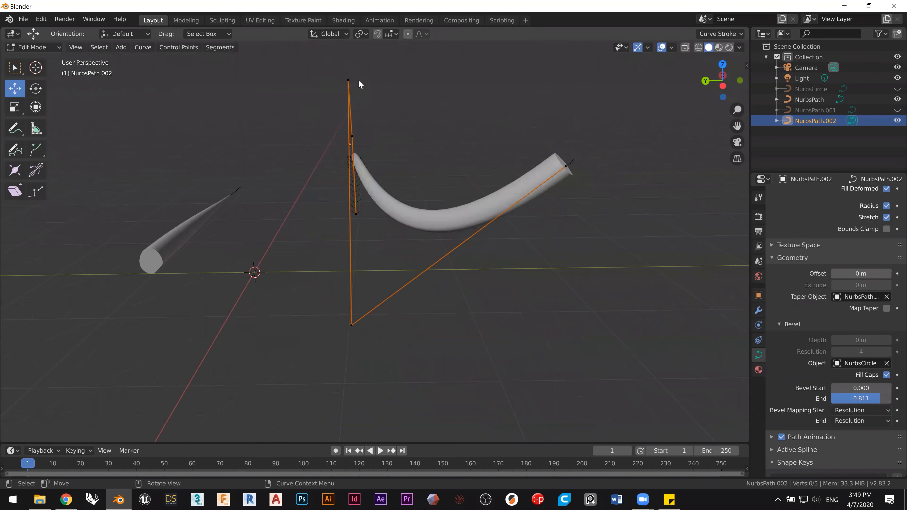
drag(430, 77, 194, 89)
middle_drag(305, 154, 204, 217)
shift+middle_drag(280, 260, 374, 271)
middle_drag(390, 231, 477, 272)
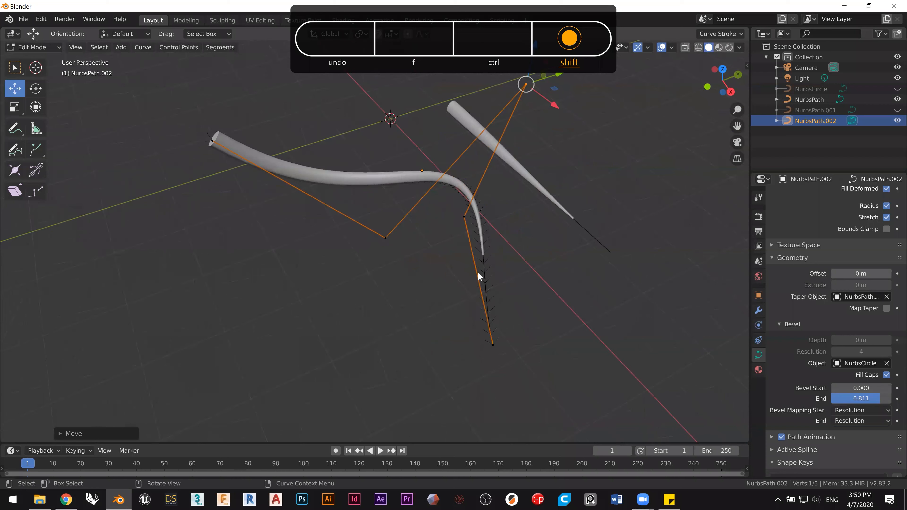
Step: Extend the curve at its thin end by extruding two new control points, the second one swinging back upward
click(493, 344)
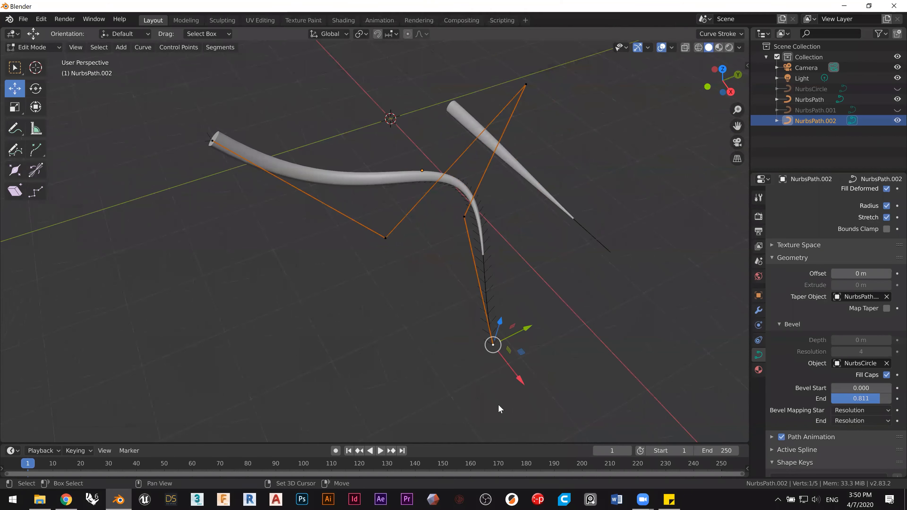
key(e)
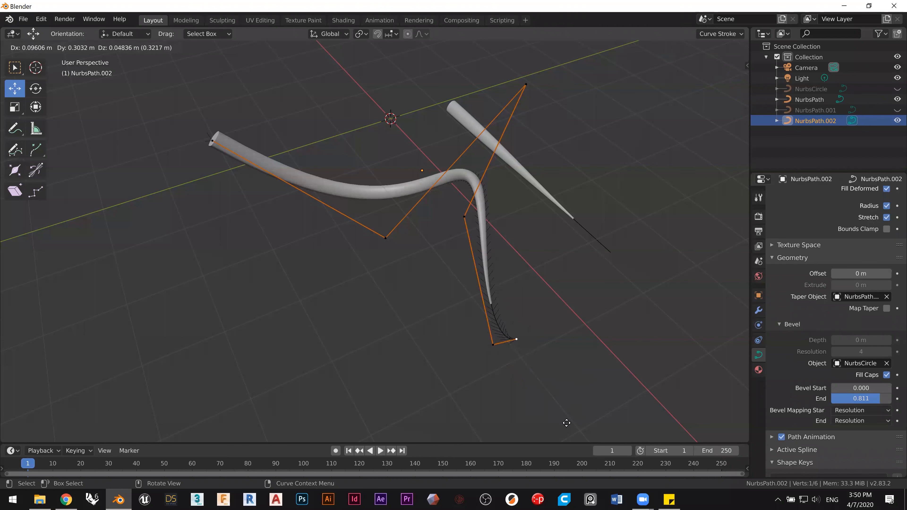
click(585, 431)
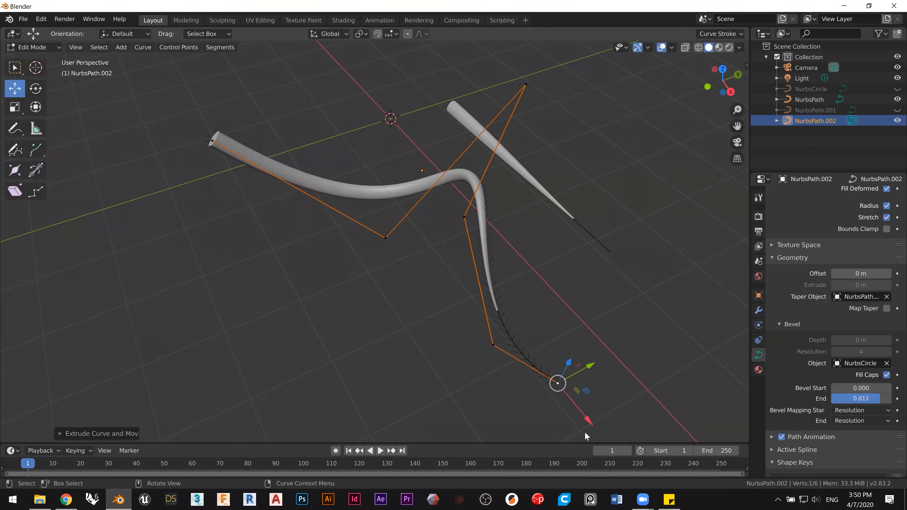
key(e)
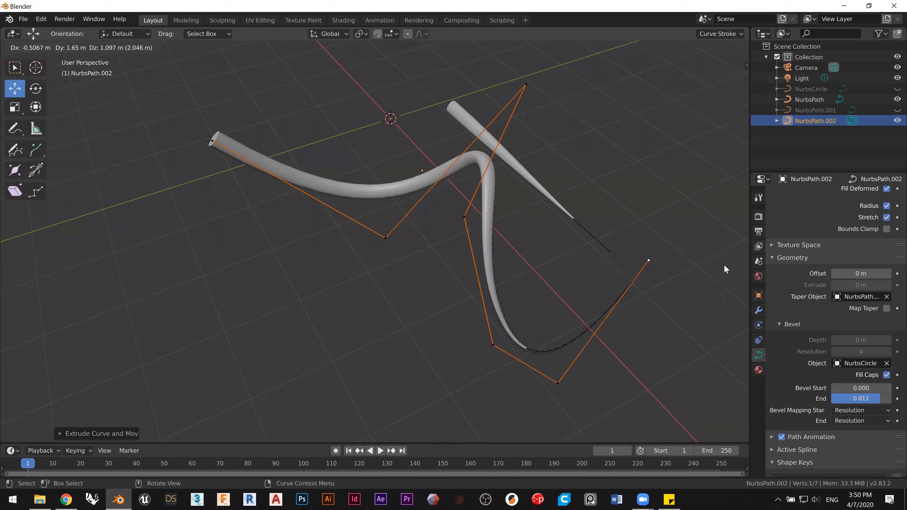
click(724, 265)
middle_drag(527, 319, 571, 355)
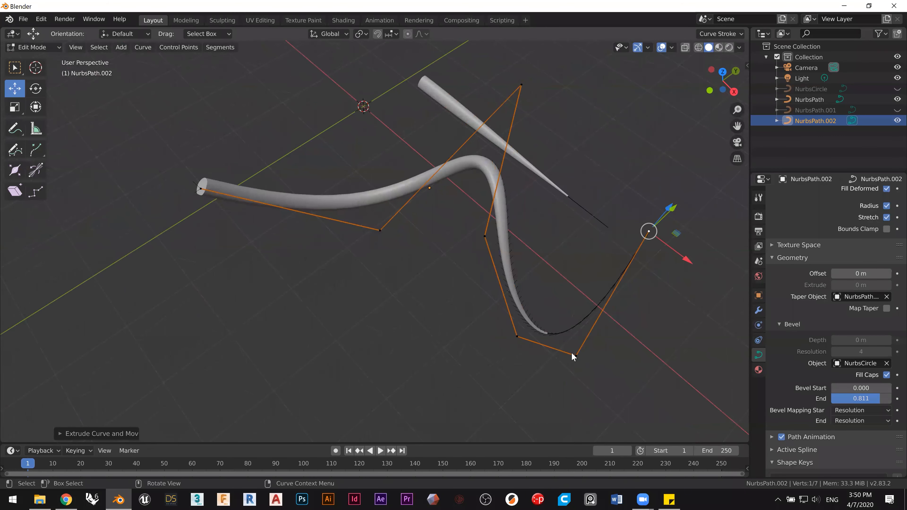
Step: Move the extended curve's second-to-last control point outward to widen the end bend, and return to Object Mode
click(573, 359)
key(g)
click(611, 337)
click(588, 287)
middle_drag(593, 268, 549, 257)
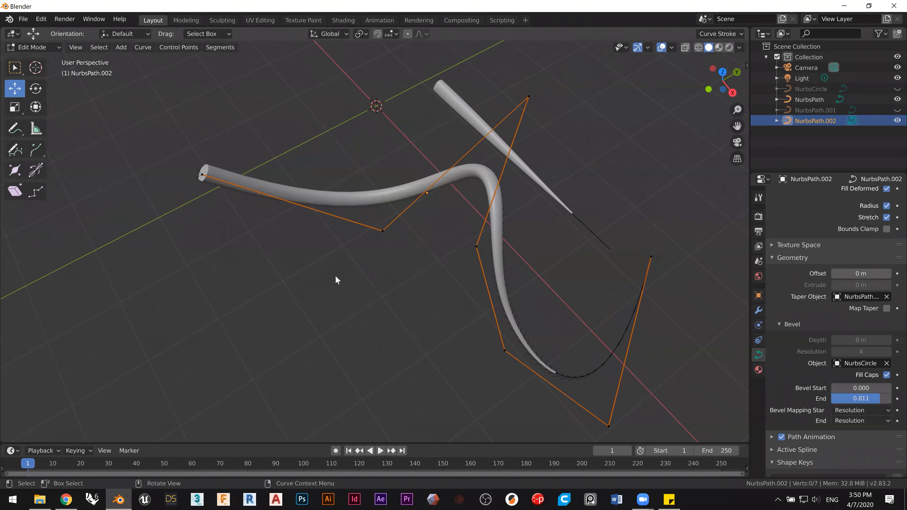
key(Tab)
Step: Duplicate the curved tube and place the copy right beside it
middle_drag(357, 209, 353, 233)
key(shift+d)
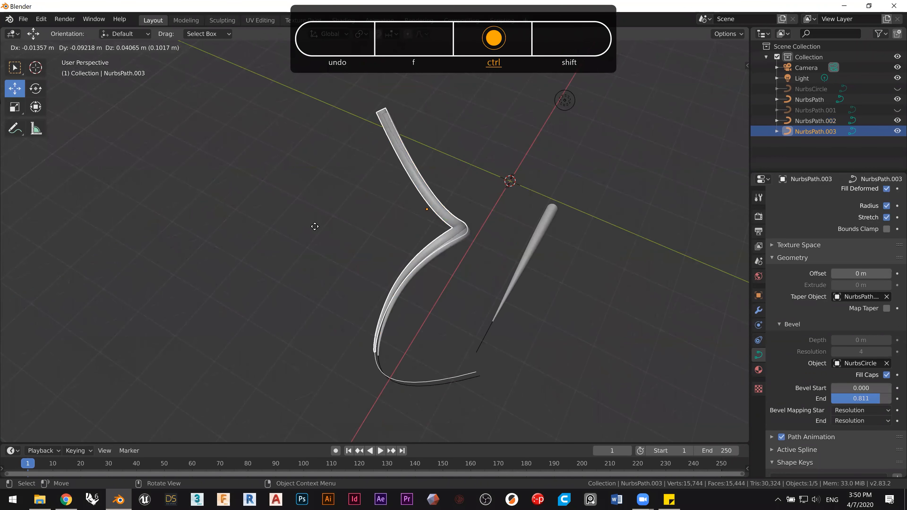
click(324, 226)
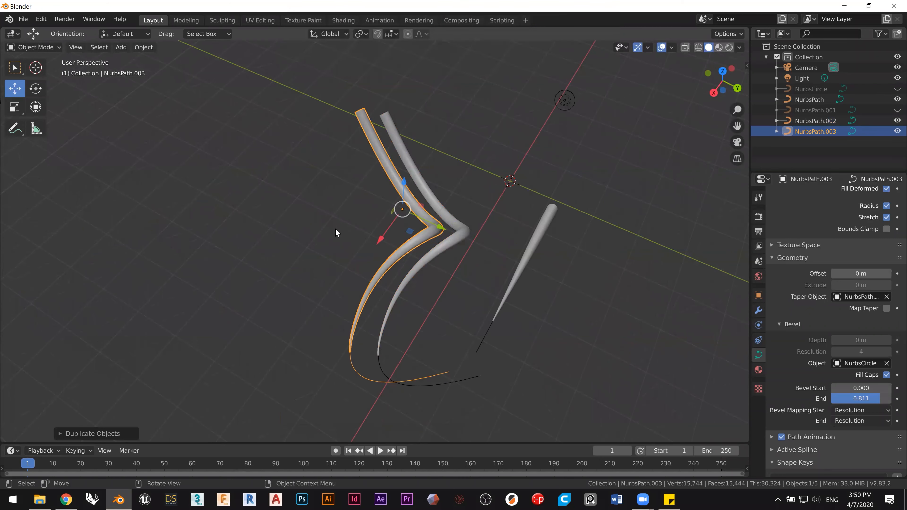
Step: In Edit Mode, box-select control points of the second curved tube and shift them slightly
key(Tab)
mouse_move(417, 213)
middle_down()
mouse_move(367, 217)
mouse_move(371, 232)
mouse_move(368, 217)
middle_up()
key(b)
drag(400, 315, 354, 326)
middle_drag(375, 241, 422, 294)
drag(432, 302, 446, 303)
middle_drag(333, 249, 426, 173)
Step: Adjust another control point of the second curved tube so its thick end overlaps the first tube, and return to Object Mode
click(449, 133)
middle_drag(454, 140, 452, 188)
mouse_move(460, 196)
mouse_down()
mouse_move(469, 214)
mouse_move(458, 204)
mouse_up()
middle_drag(457, 205, 433, 192)
mouse_move(433, 184)
mouse_down()
mouse_move(440, 188)
mouse_move(422, 190)
mouse_up()
middle_drag(422, 189, 387, 217)
click(410, 209)
key(Tab)
Step: Select both curved tubes and convert them to meshes
click(414, 229)
middle_drag(368, 164, 489, 280)
drag(489, 281, 416, 194)
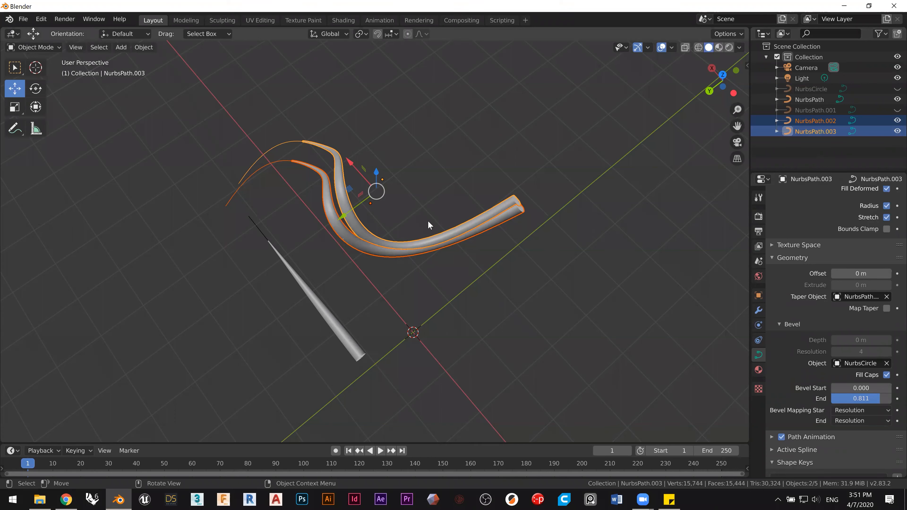
right_click(427, 246)
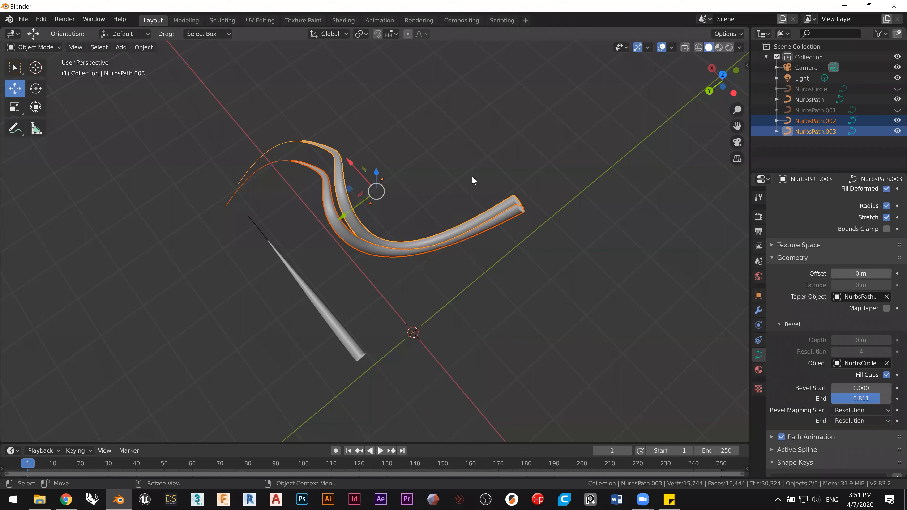
right_click(429, 254)
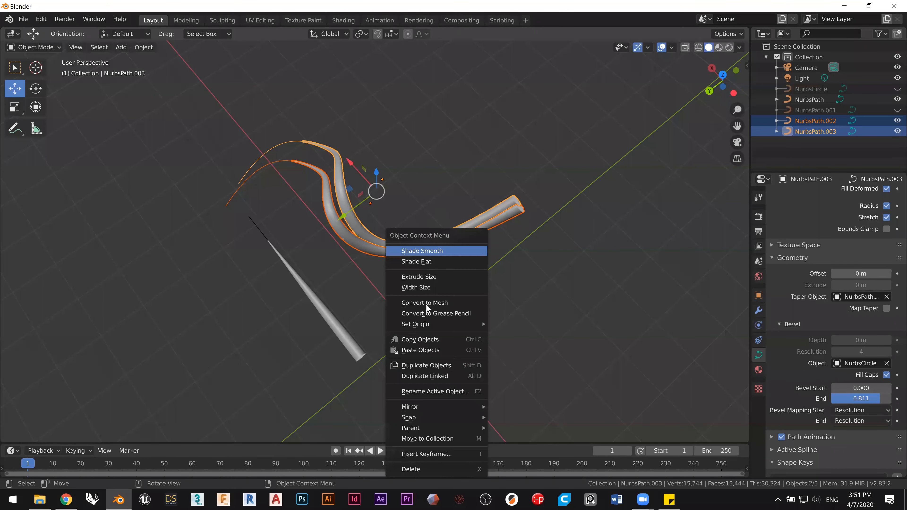
click(446, 303)
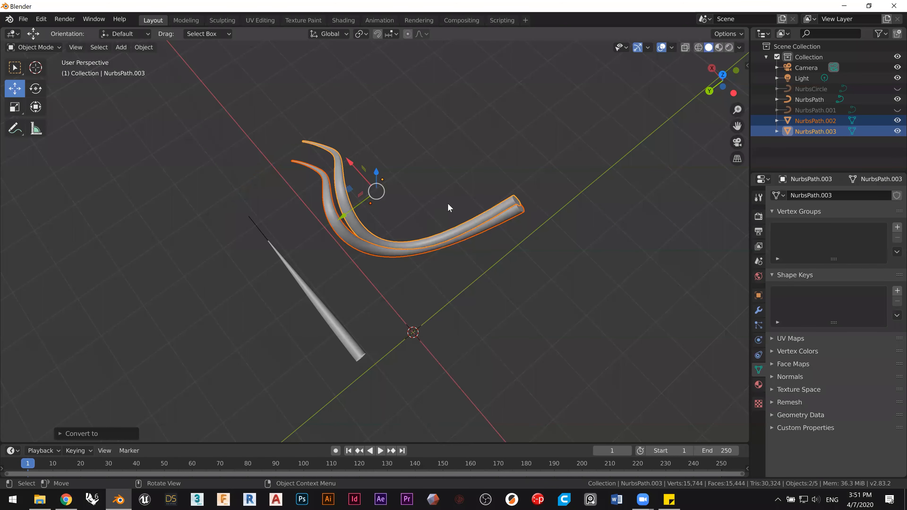
click(444, 190)
drag(446, 190, 385, 289)
click(479, 276)
click(485, 224)
click(479, 243)
click(472, 221)
click(472, 224)
click(480, 243)
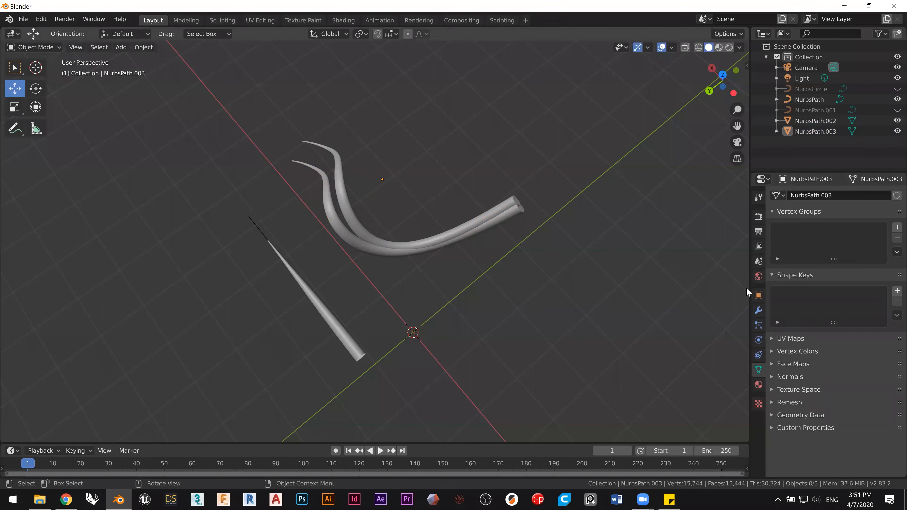
Step: Add a Boolean modifier with the Union operation to curved tube NurbsPath.002, pick tube NurbsPath.003 as its object, and apply it
click(510, 216)
click(759, 311)
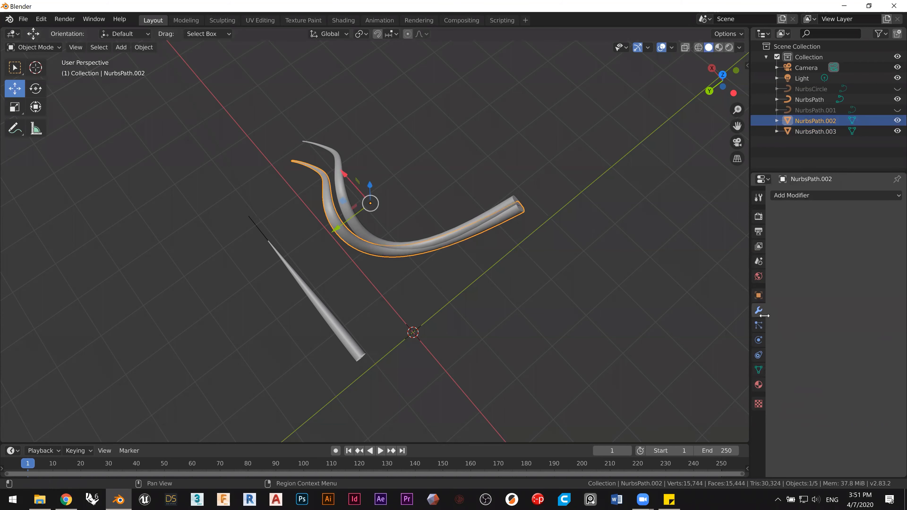
click(804, 196)
click(691, 243)
click(809, 253)
click(791, 278)
click(894, 253)
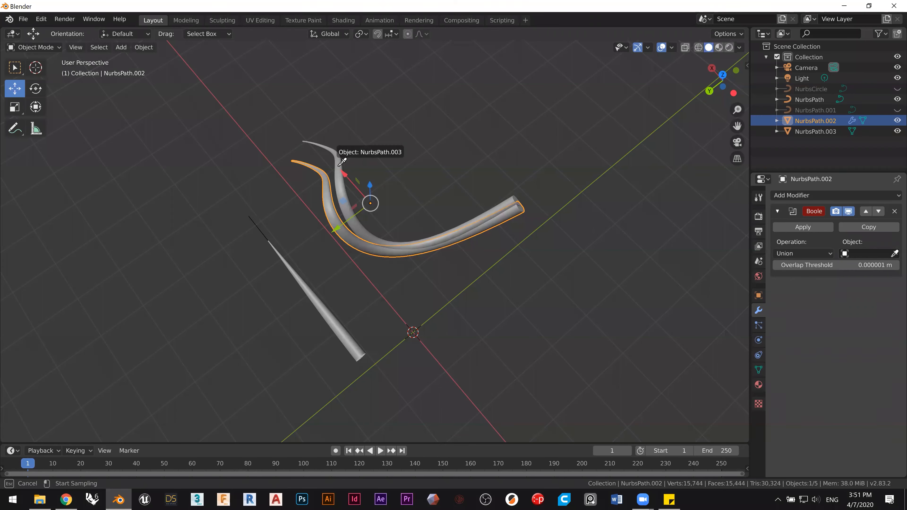
click(337, 158)
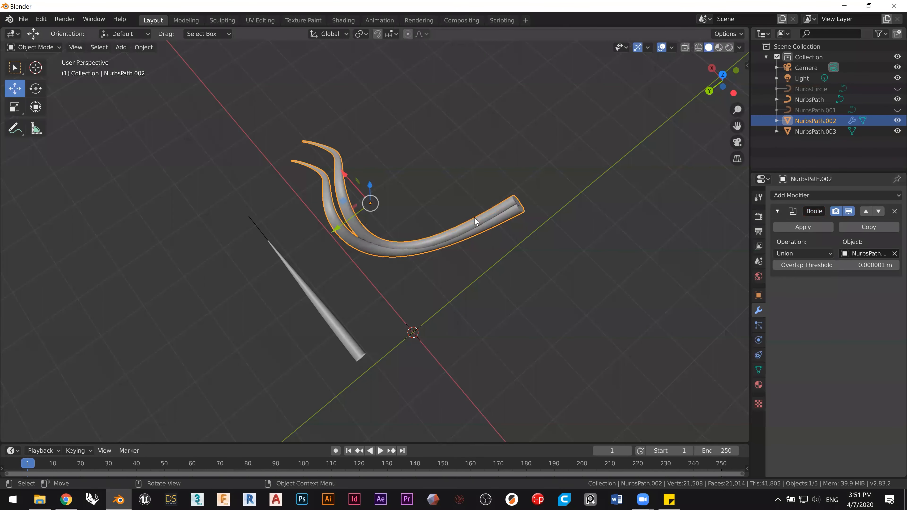
click(797, 226)
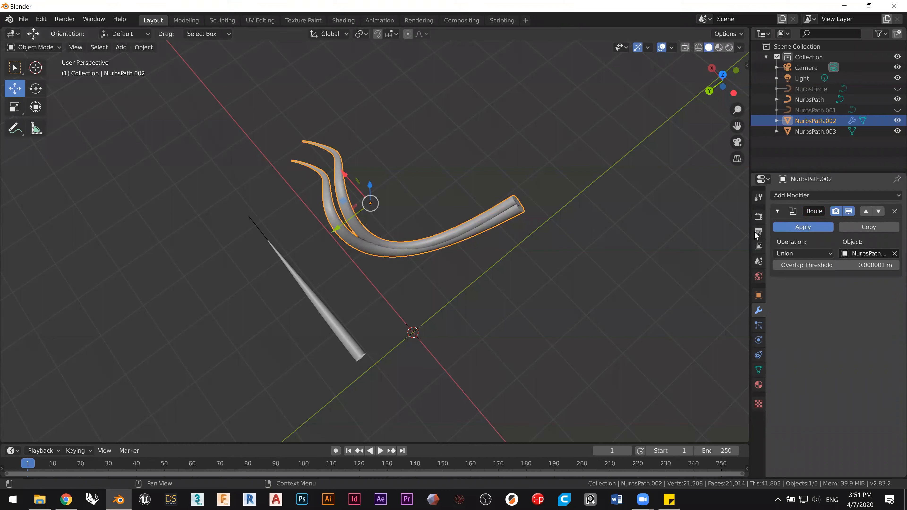
Step: Compare NurbsPath.002 and NurbsPath.003 by toggling their visibility, ending with only NurbsPath.003 of the two hidden
click(573, 275)
click(897, 120)
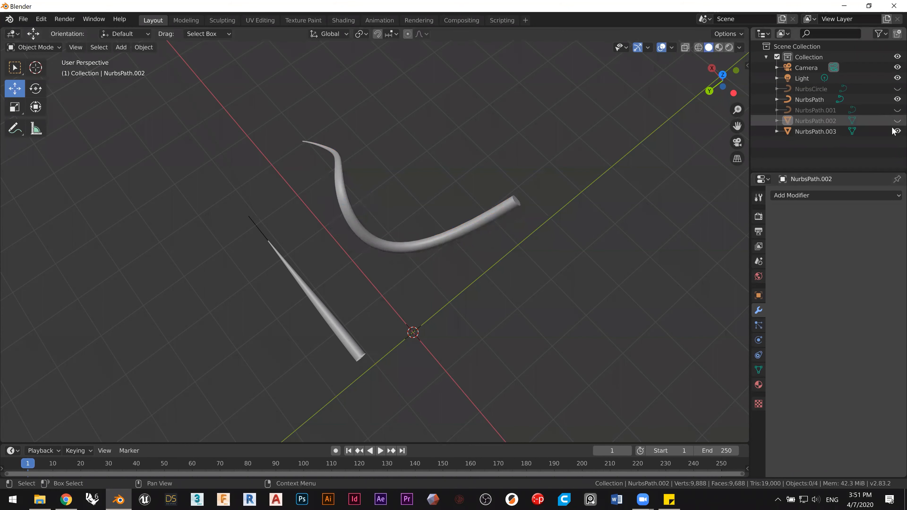
click(893, 131)
click(893, 132)
click(893, 123)
click(893, 132)
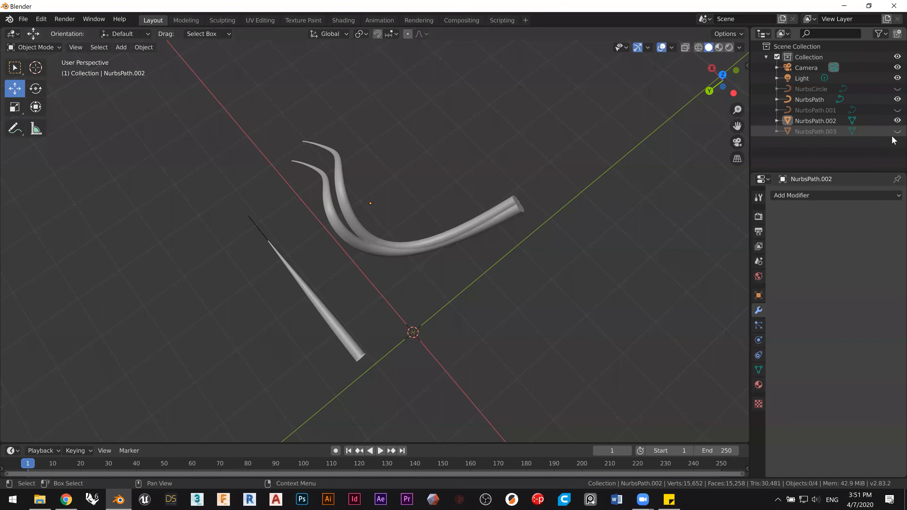
Step: Move the merged tube away from its original place and deselect it
click(513, 209)
drag(338, 226, 460, 204)
click(447, 248)
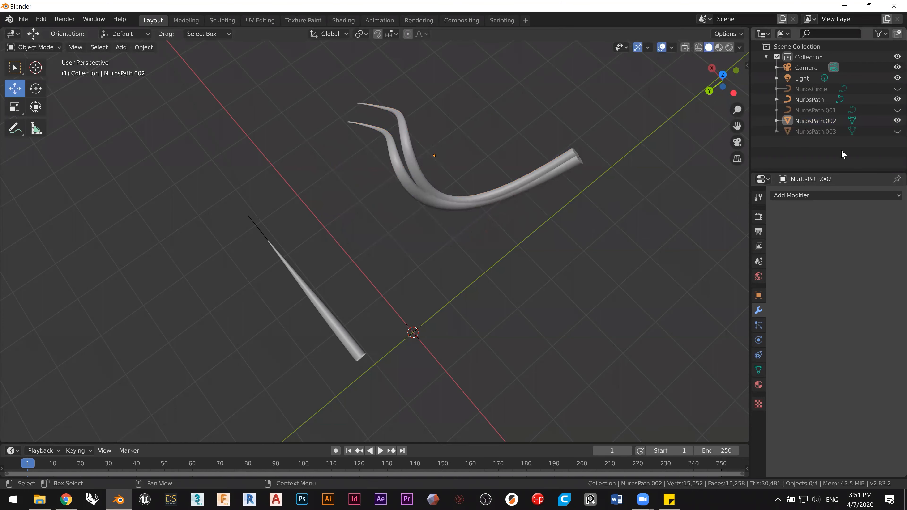
Step: Unhide the leftover single tube NurbsPath.003 and delete it
click(897, 131)
click(458, 232)
middle_drag(482, 194, 424, 237)
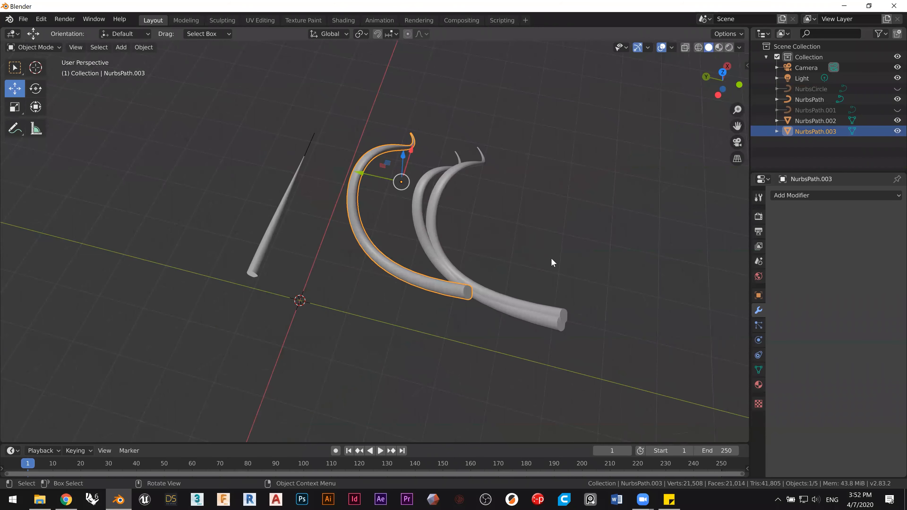
key(Delete)
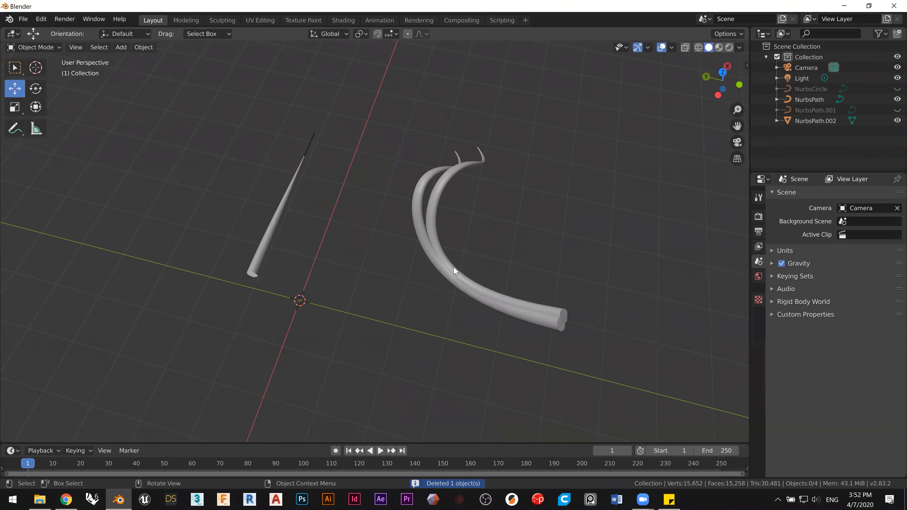
Step: Select the merged tube, switch it to Sculpt Mode and choose the Smooth brush
click(407, 249)
middle_drag(408, 249, 355, 238)
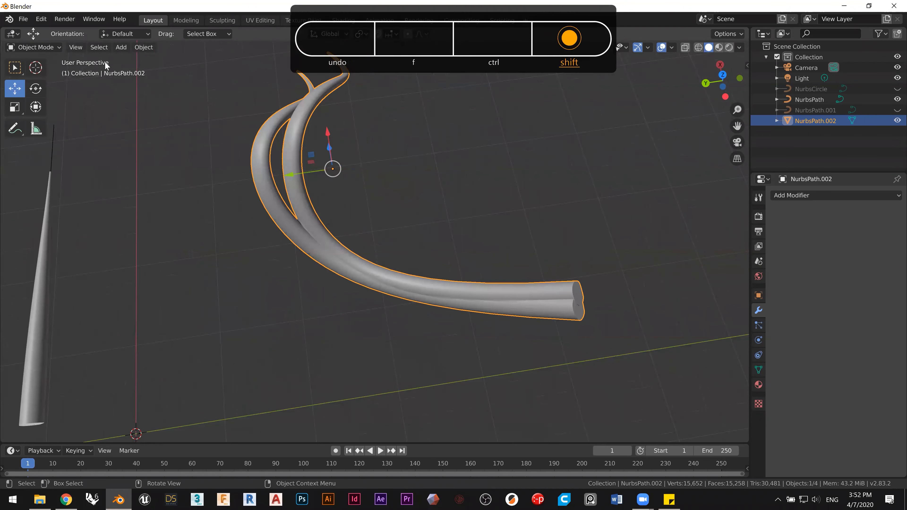
click(52, 51)
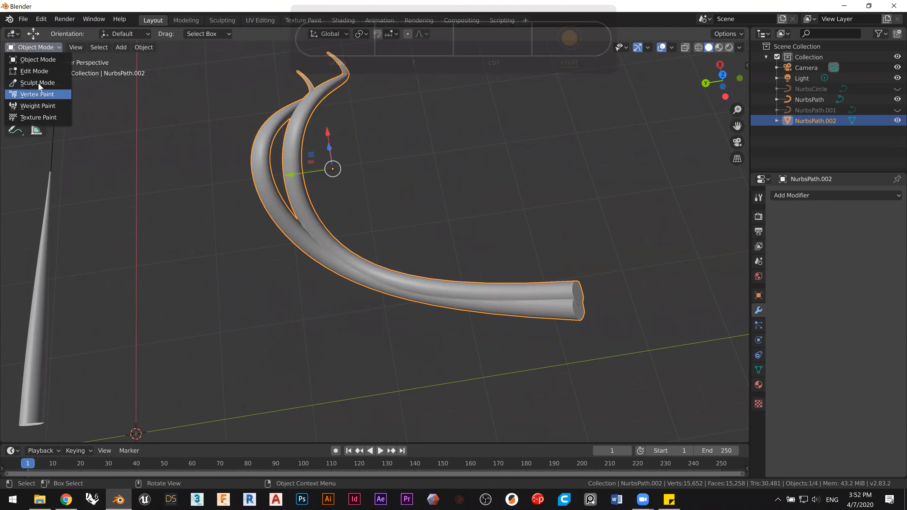
click(50, 83)
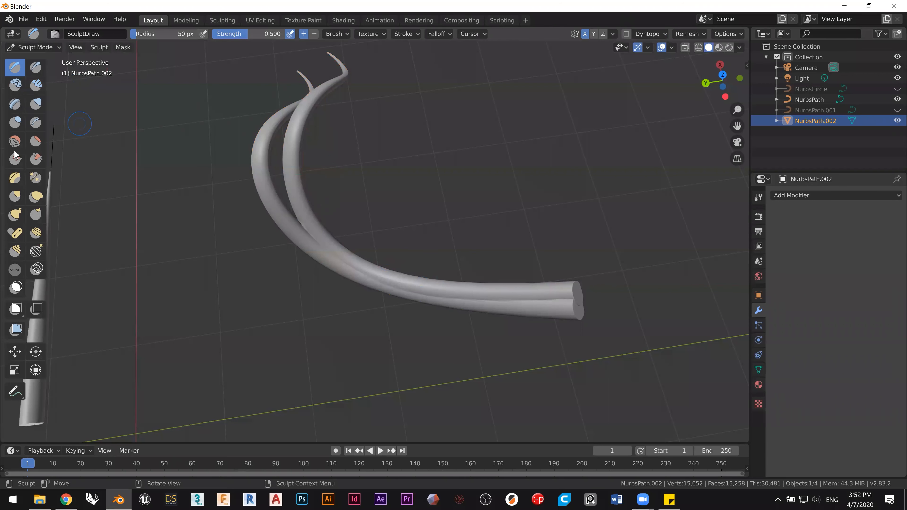
key(shift+s)
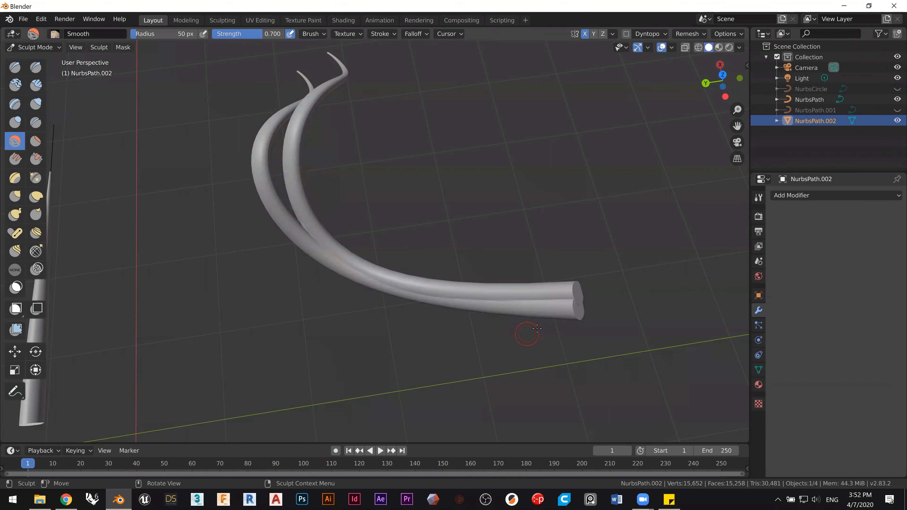
Step: Examine the merged tube's topology along the seam in Edit Mode, and return to Sculpt Mode
ctrl+middle_drag(521, 313, 524, 254)
shift+middle_drag(674, 366, 569, 253)
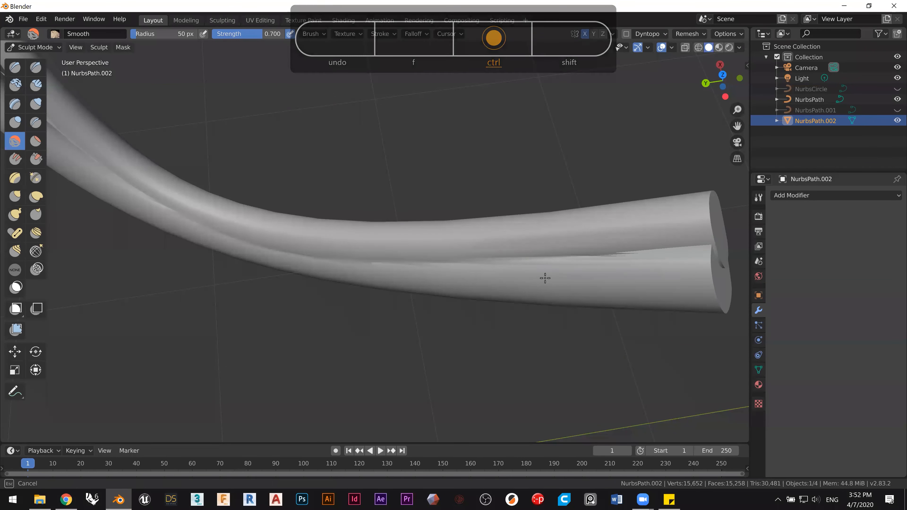
key(Tab)
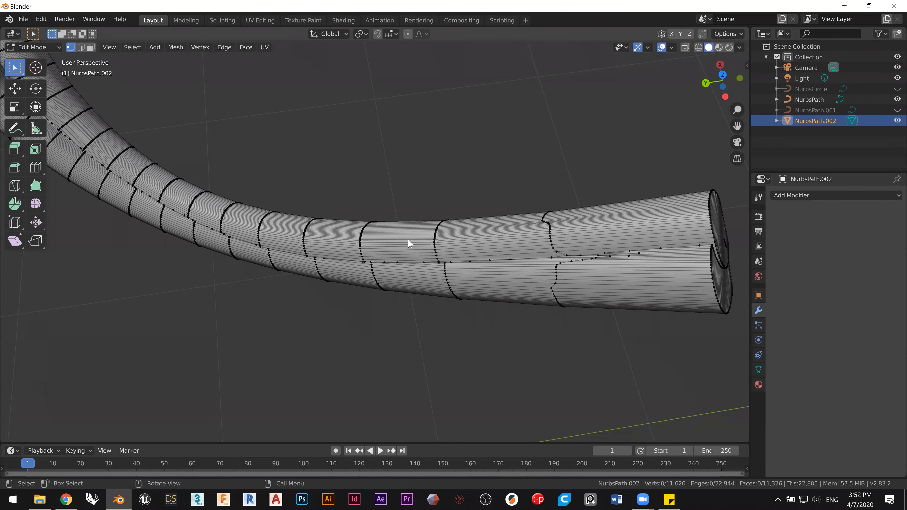
key(Tab)
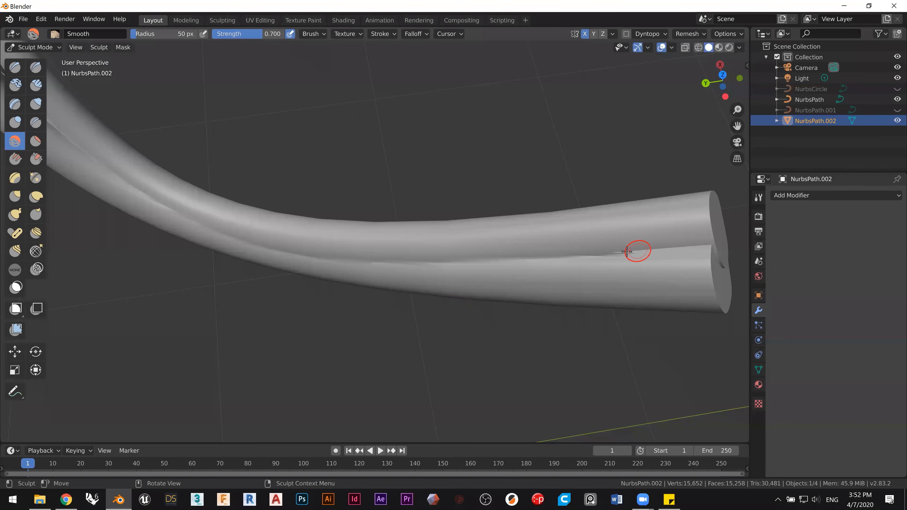
Step: Enable Dyntopo for the merged tube, accepting the vertex data warning, and set its detailing to Brush Detail
click(626, 34)
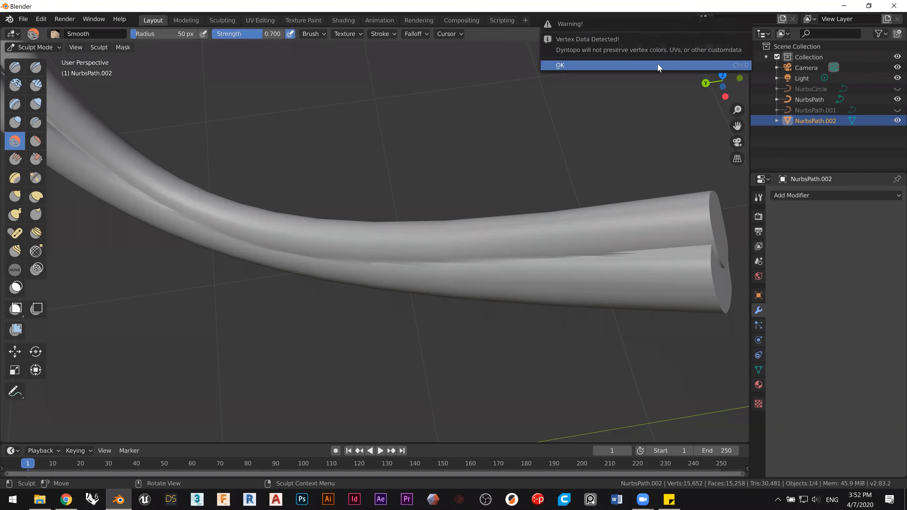
click(625, 65)
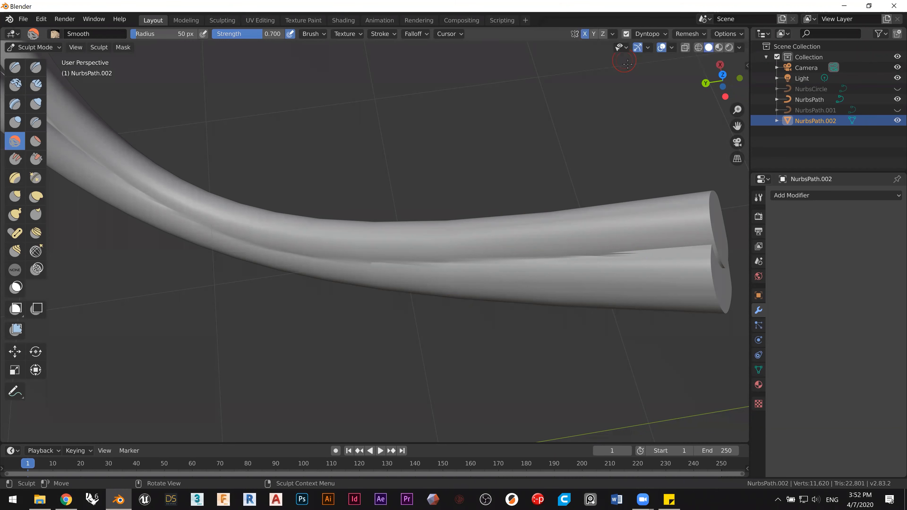
click(651, 38)
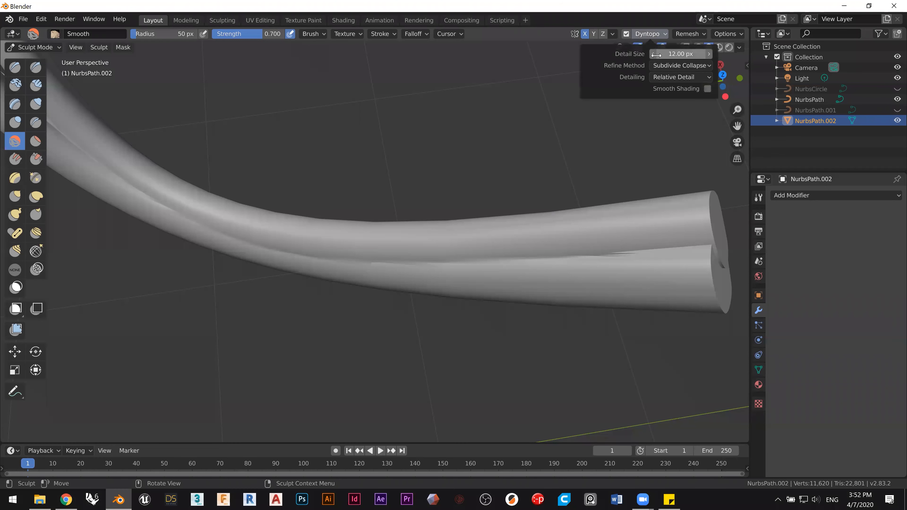
click(667, 77)
click(683, 111)
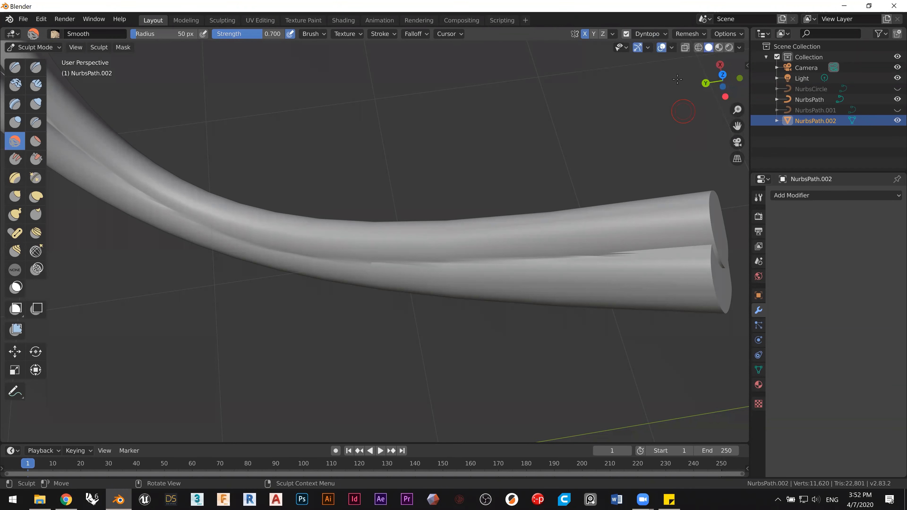
click(687, 36)
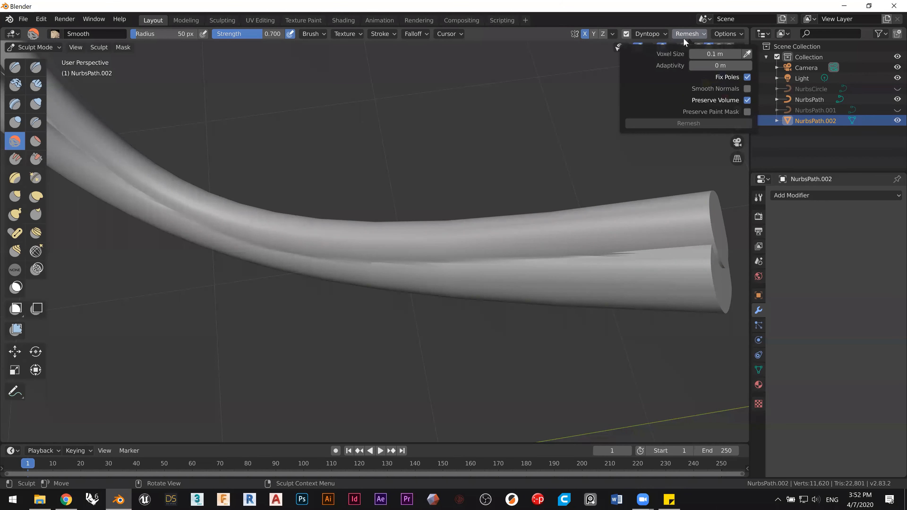
click(648, 34)
click(670, 77)
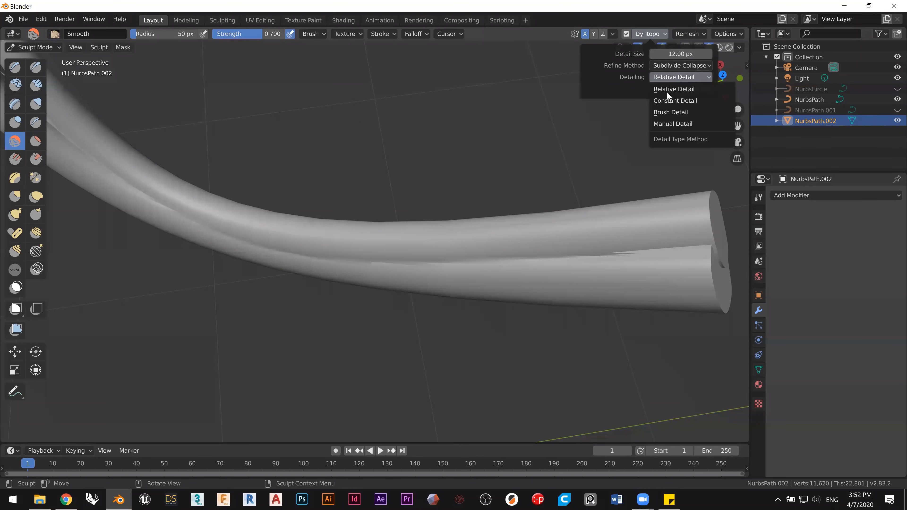
click(664, 111)
Step: Set the Dyntopo detail percentage to 15%
click(654, 34)
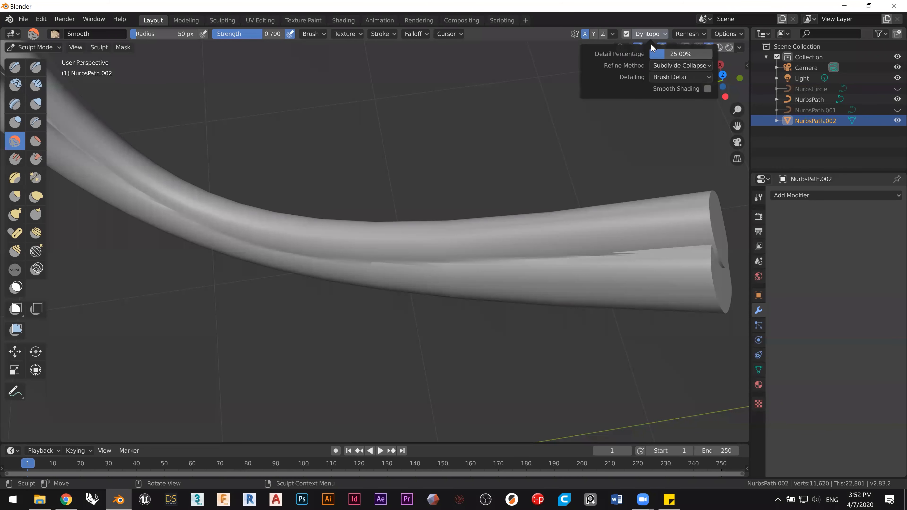
click(670, 54)
text(15)
key(Return)
Step: Choose the Simplify brush and stroke over the thick end of the merged tube
ctrl+middle_drag(401, 163, 451, 268)
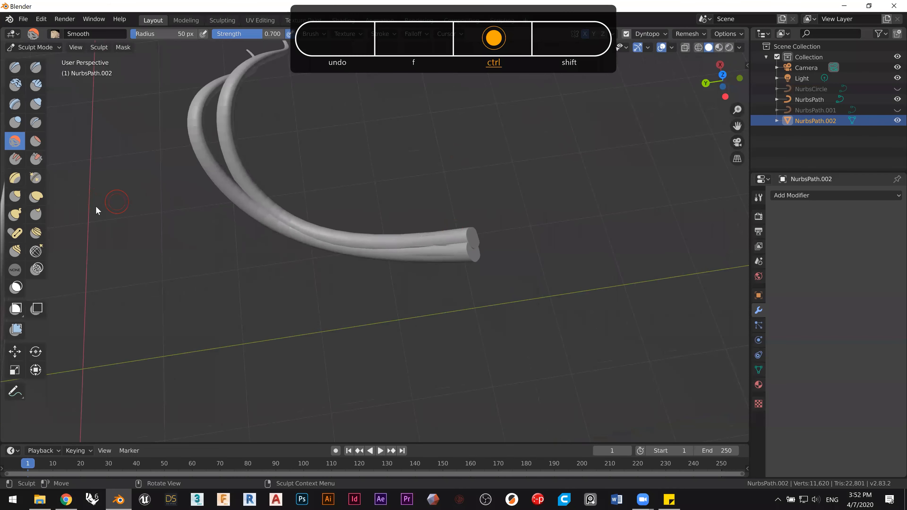
click(37, 268)
ctrl+middle_drag(394, 244, 472, 243)
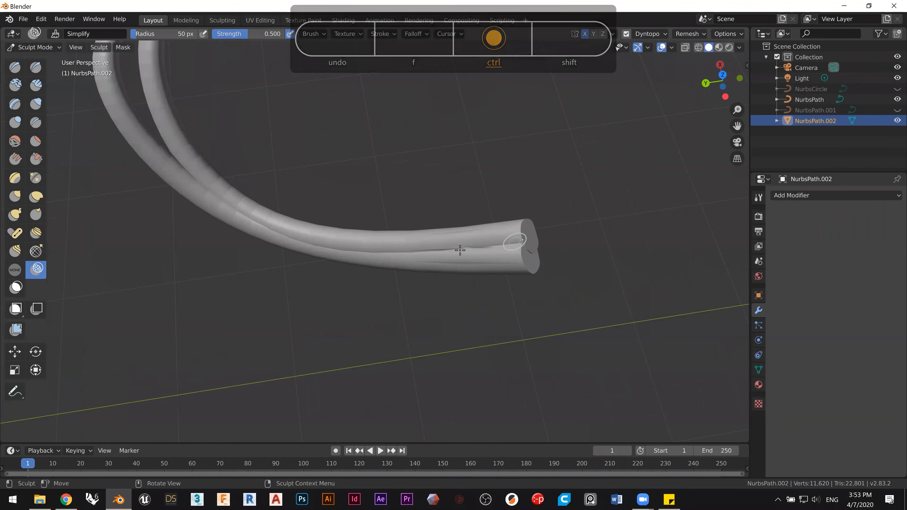
drag(408, 150, 408, 150)
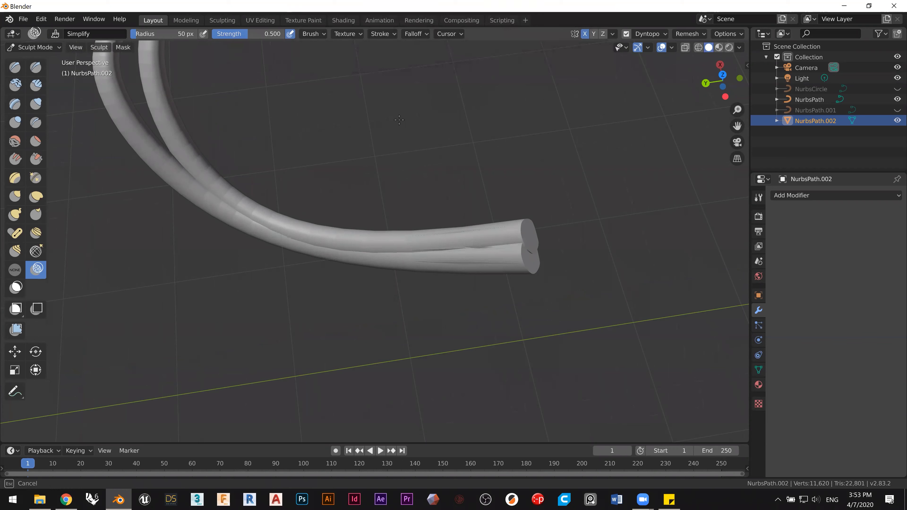
drag(462, 229, 480, 247)
Step: Examine the retopologized mesh at the tube's thick end in Edit Mode, and return to Sculpt Mode
ctrl+middle_drag(456, 217, 536, 207)
shift+middle_drag(388, 193, 344, 203)
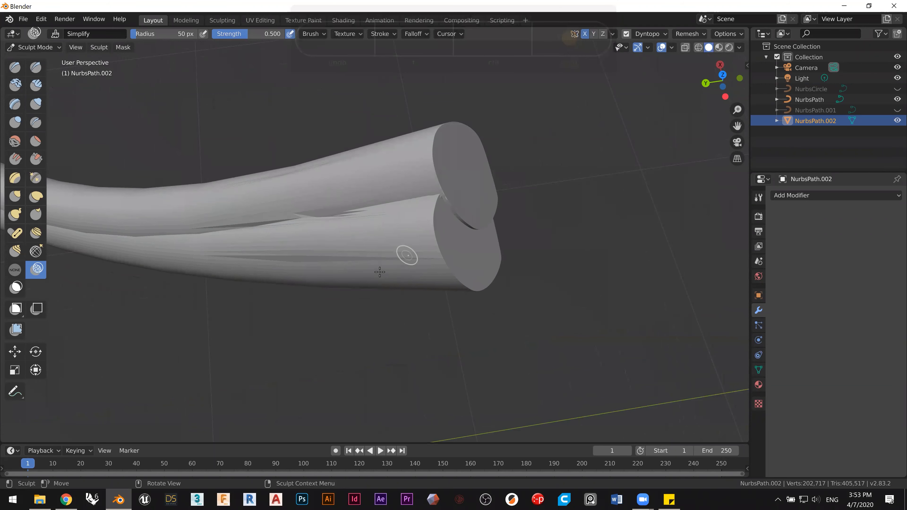
key(Tab)
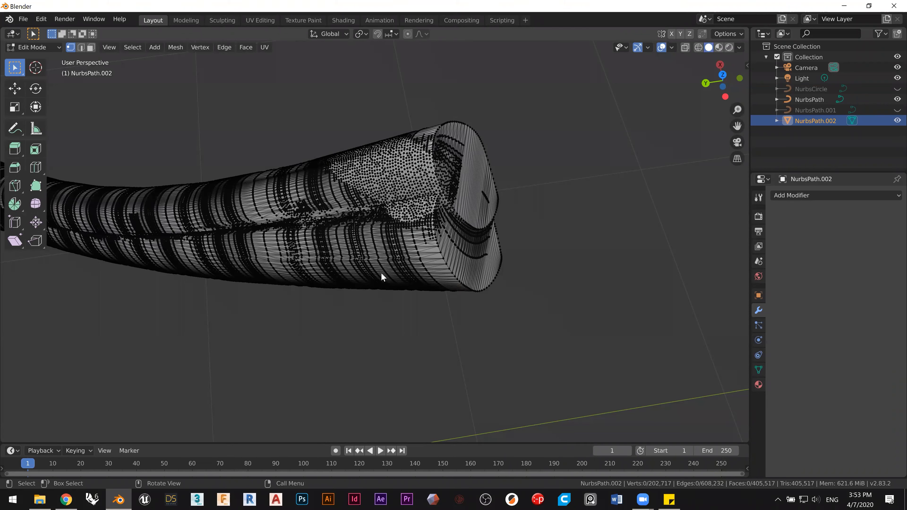
key(Tab)
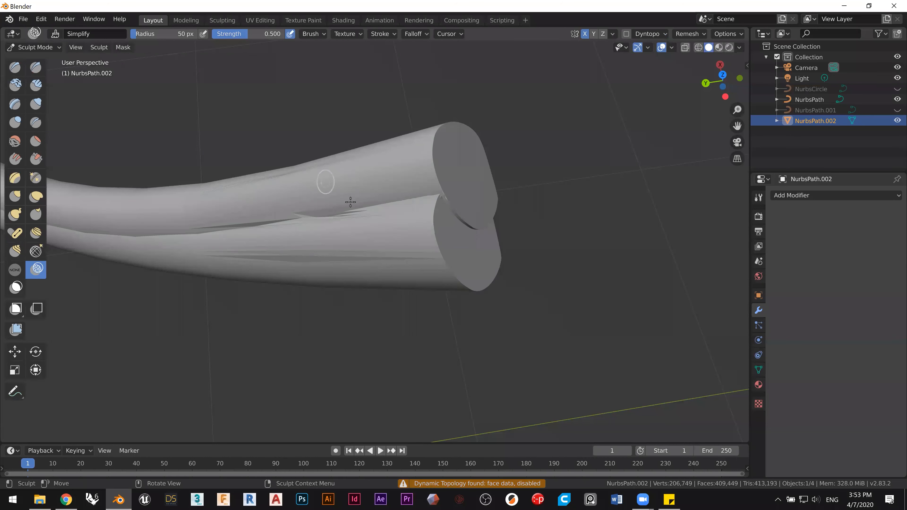
Step: Set the Simplify brush radius to 119 px and stroke along the seam near the merged tube's thick end
key(shift)
shift+middle_drag(416, 218, 384, 279)
drag(137, 35, 153, 36)
drag(397, 260, 363, 260)
drag(265, 263, 271, 261)
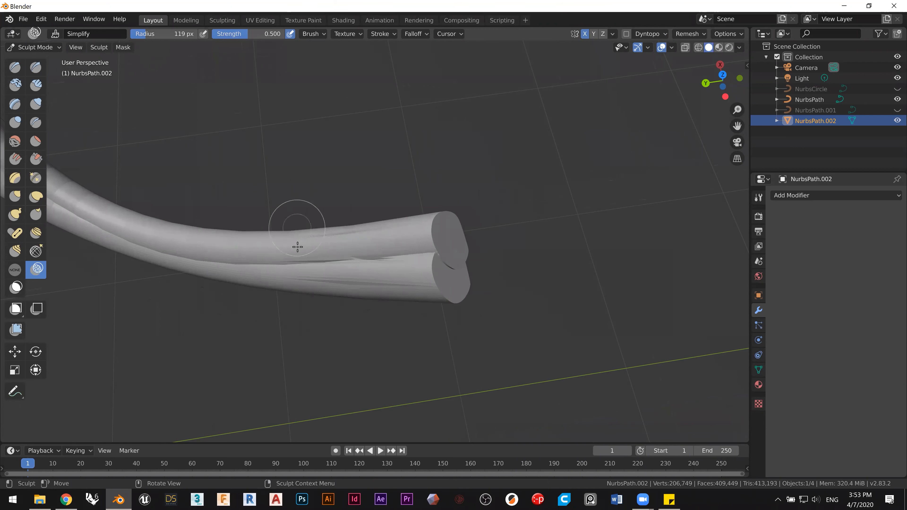
drag(336, 269, 357, 279)
Step: Smooth the seam between the two merged tubes near their thick end with the Smooth brush
click(14, 141)
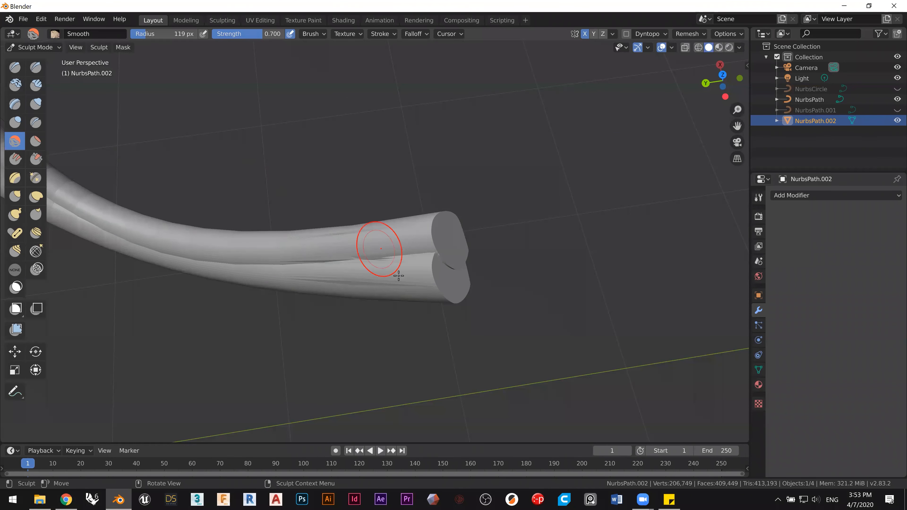
drag(385, 257, 353, 229)
mouse_move(374, 284)
ctrl+middle_down()
mouse_move(397, 273)
mouse_move(354, 259)
mouse_move(357, 267)
ctrl+middle_up()
mouse_move(408, 240)
mouse_down()
mouse_move(401, 230)
mouse_move(361, 233)
mouse_up()
mouse_move(329, 241)
middle_down()
mouse_move(347, 225)
mouse_move(338, 225)
middle_up()
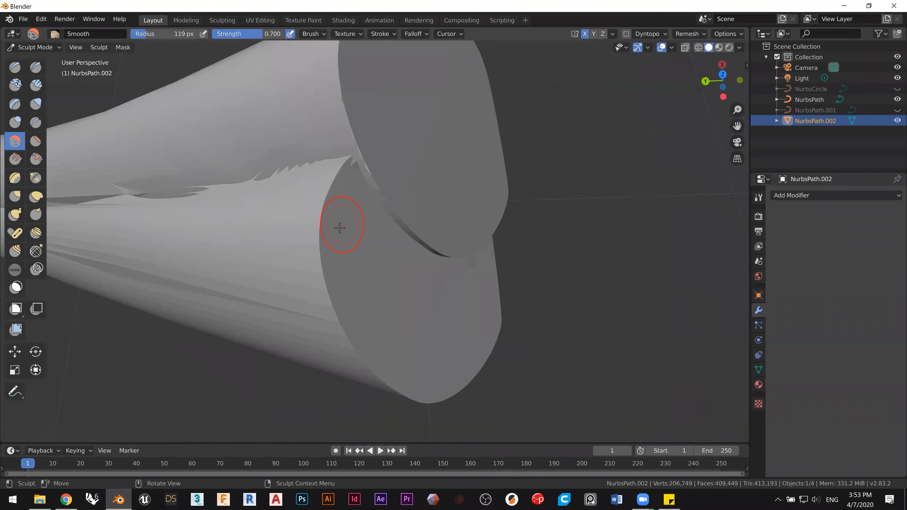
Step: Switch the viewport to wireframe shading and examine the mesh density at the merged tube's thick end
ctrl+middle_drag(275, 214, 287, 223)
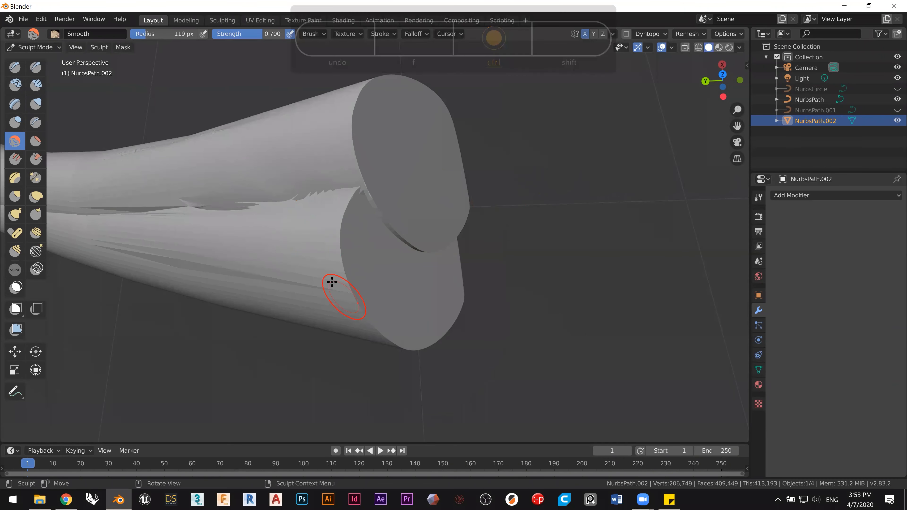
key(z)
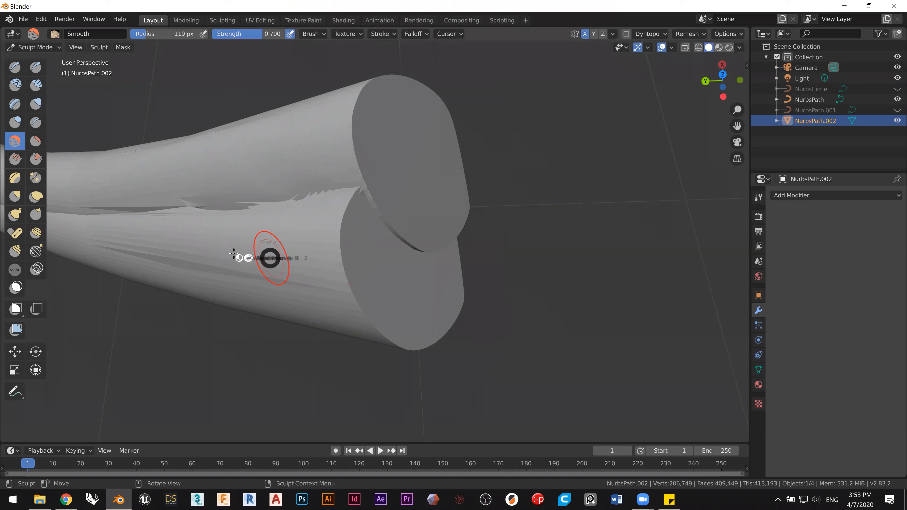
click(192, 259)
mouse_move(214, 228)
middle_down()
mouse_move(186, 228)
mouse_move(228, 222)
mouse_move(241, 235)
mouse_move(216, 233)
middle_up()
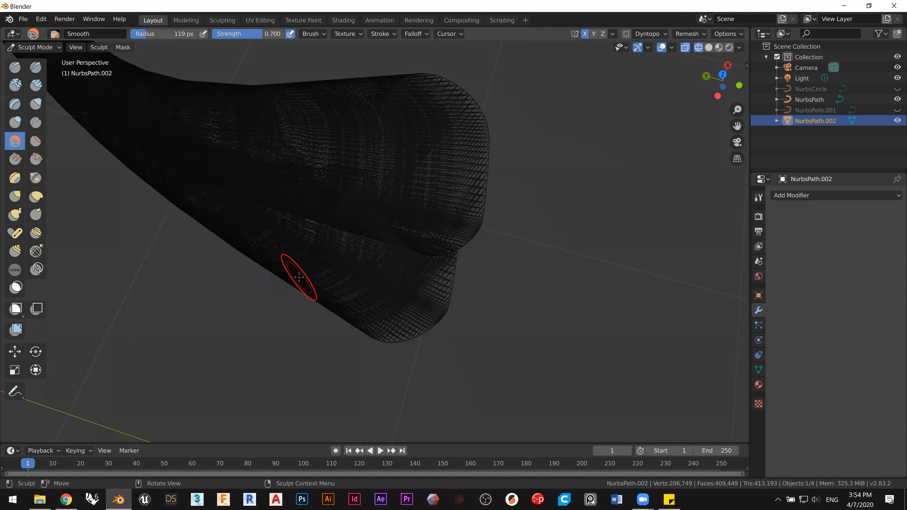
Step: Switch the viewport from wireframe back to solid shading
key(z)
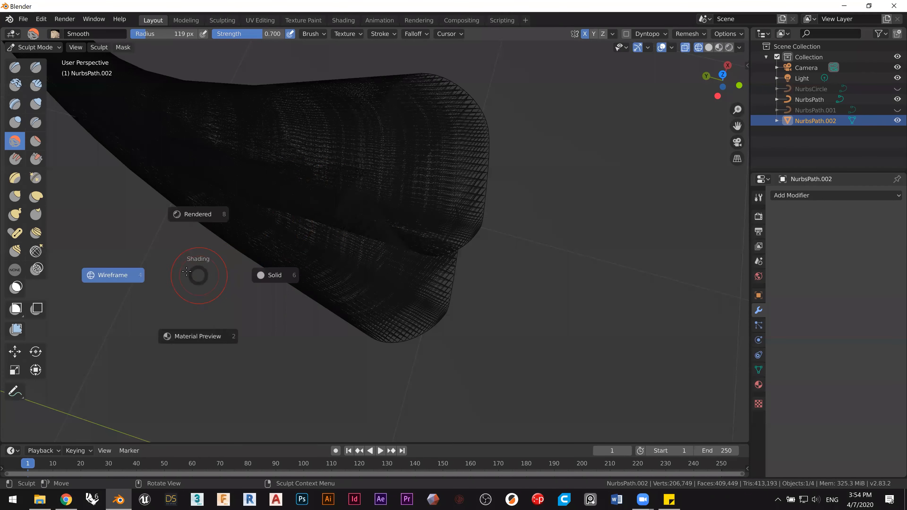
click(269, 275)
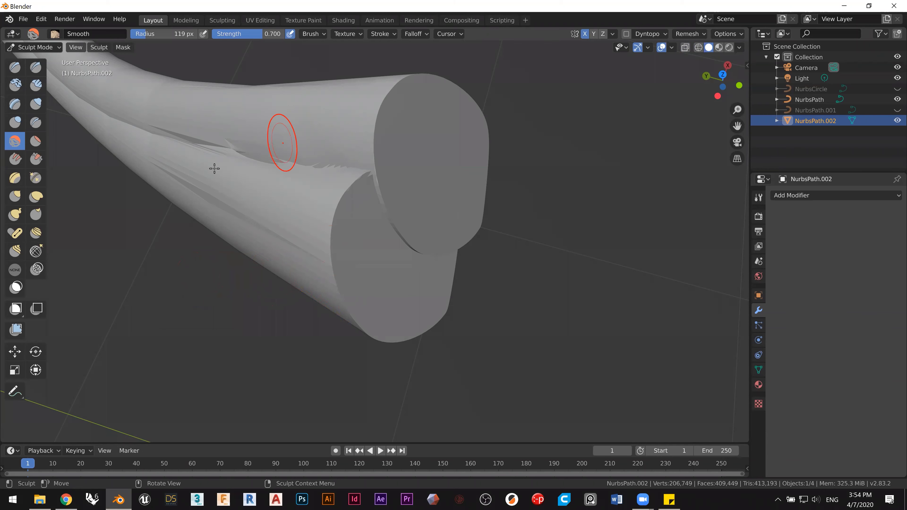
Step: Try to remesh the merged tubes with a 0.1 m voxel size, inspect the surface, and undo the remesh
click(686, 34)
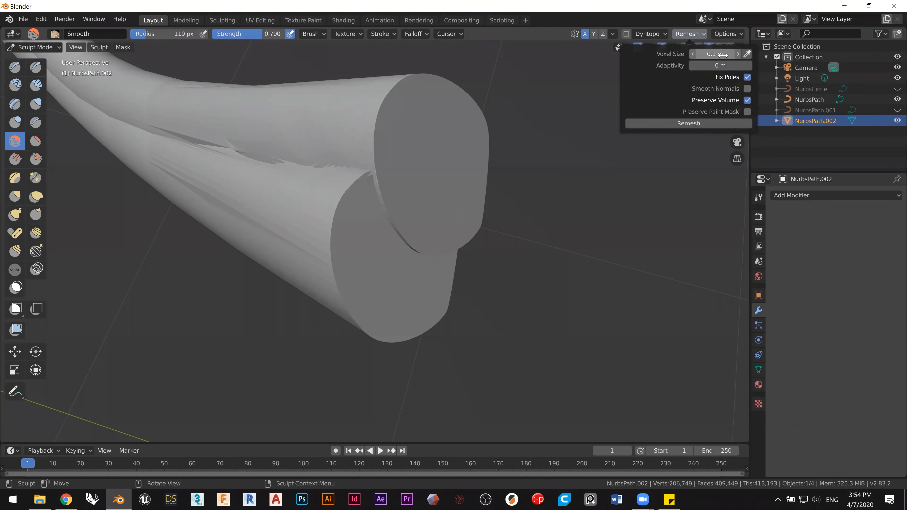
click(694, 125)
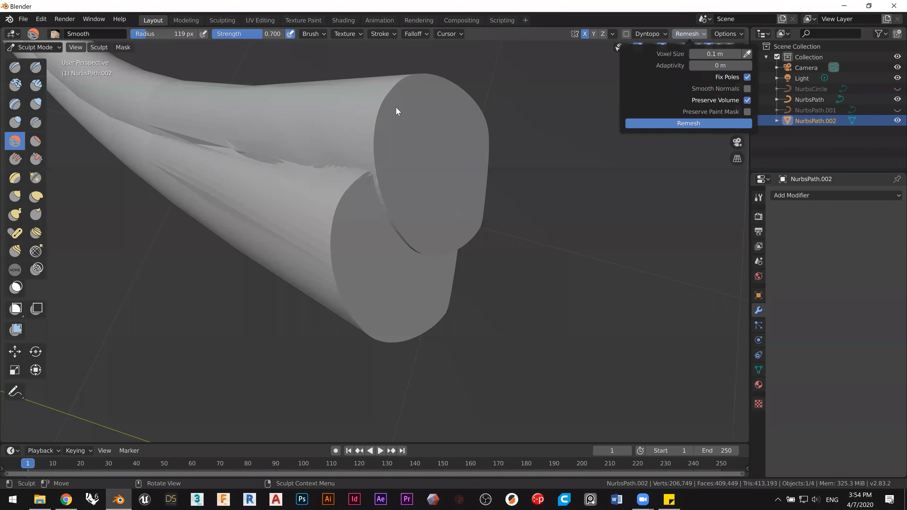
middle_drag(405, 122, 456, 118)
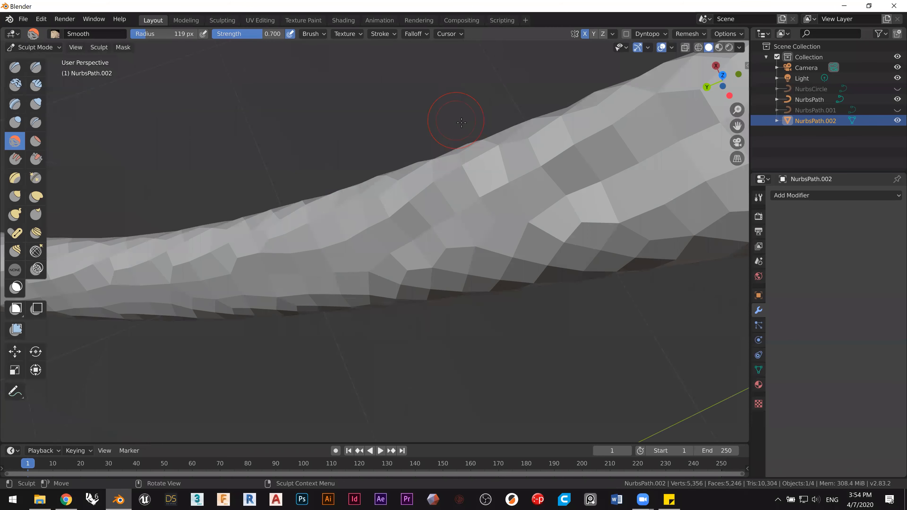
ctrl+middle_drag(325, 154, 330, 295)
shift+middle_drag(191, 223, 404, 341)
middle_drag(365, 286, 341, 280)
key(ctrl+z)
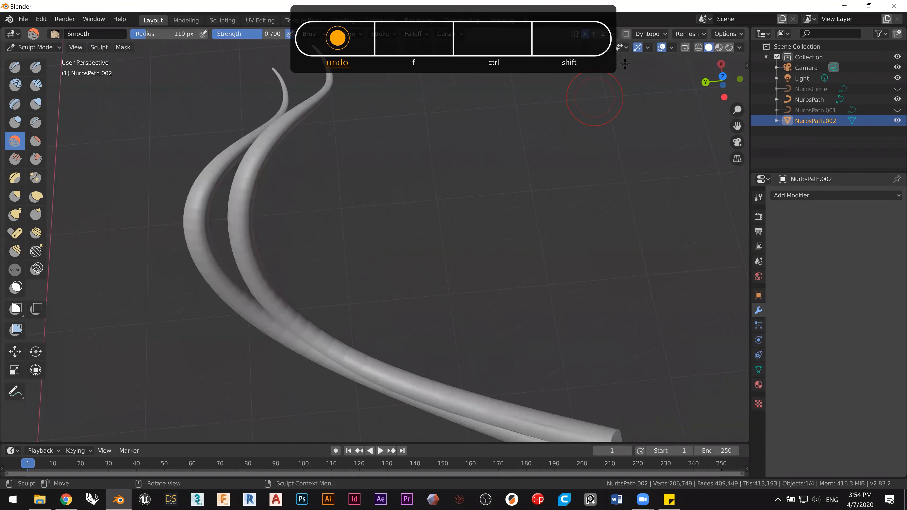
Step: Set the Remesh voxel size to 0.01 m and remesh the merged tubes
click(686, 35)
click(706, 54)
click(699, 55)
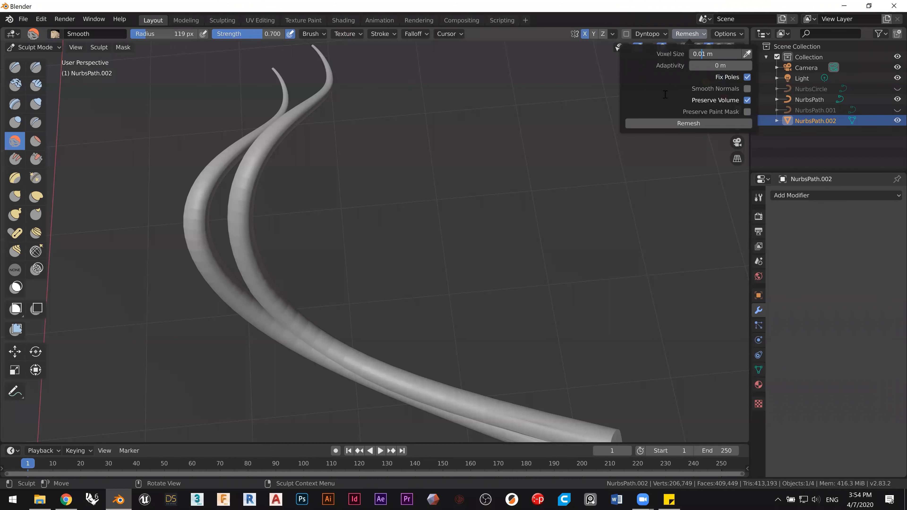
key(Return)
click(652, 127)
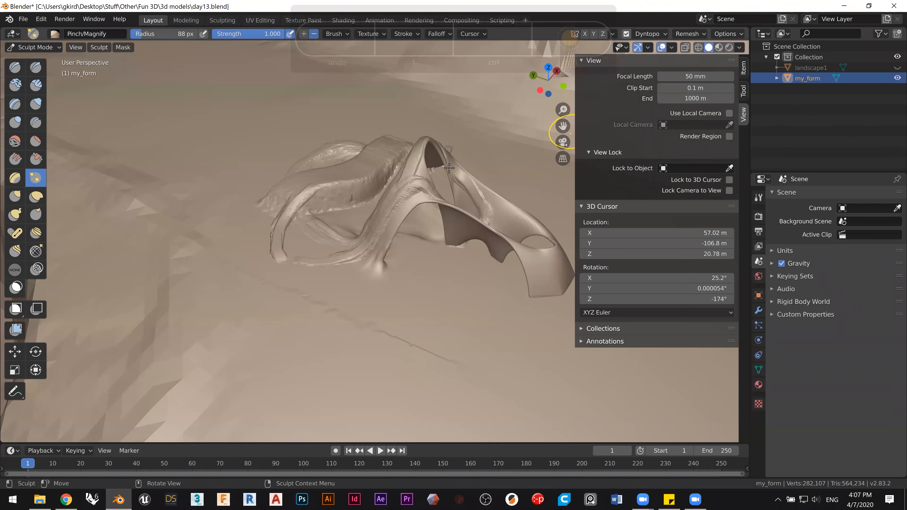
Step: Hide the viewport sidebar and select the entire my_form mesh in Edit Mode
drag(575, 79, 742, 82)
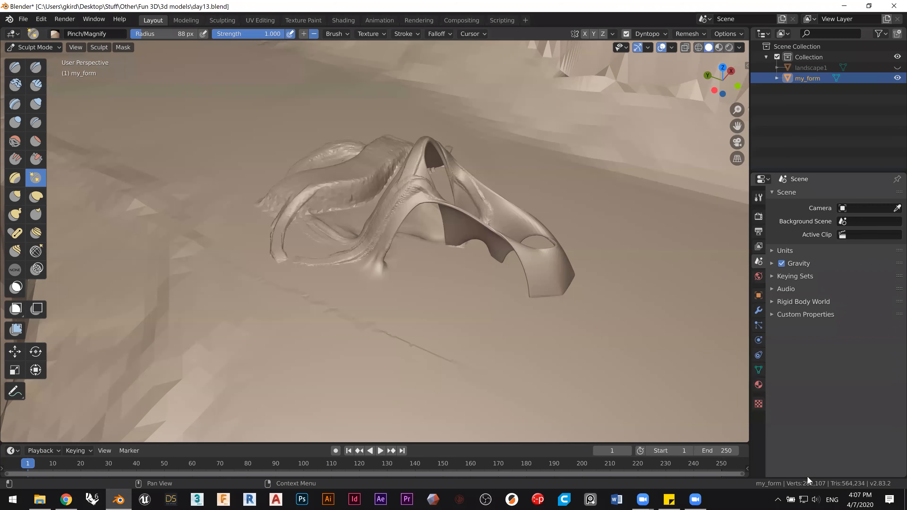
middle_drag(428, 182, 535, 231)
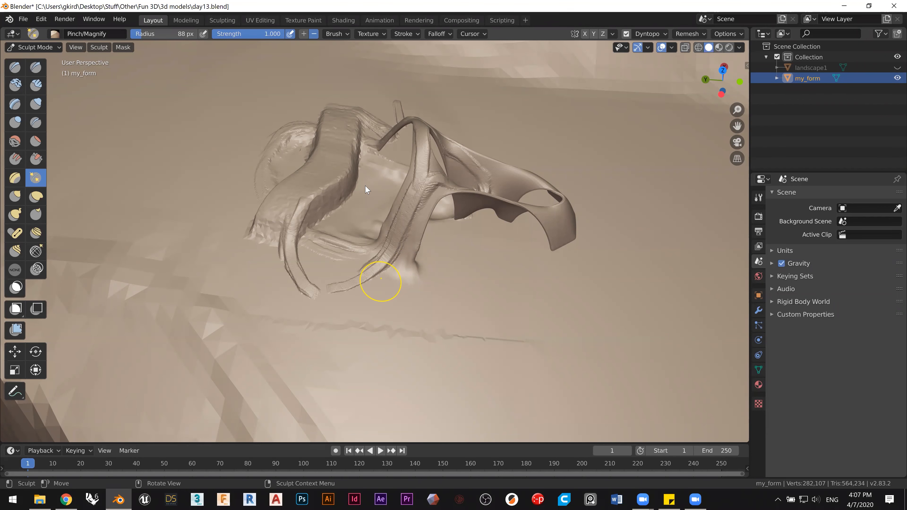
key(Tab)
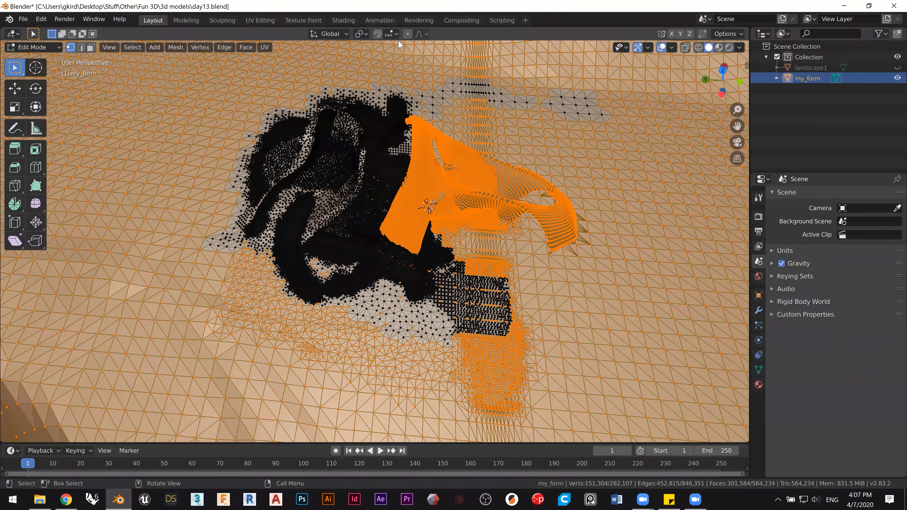
key(a)
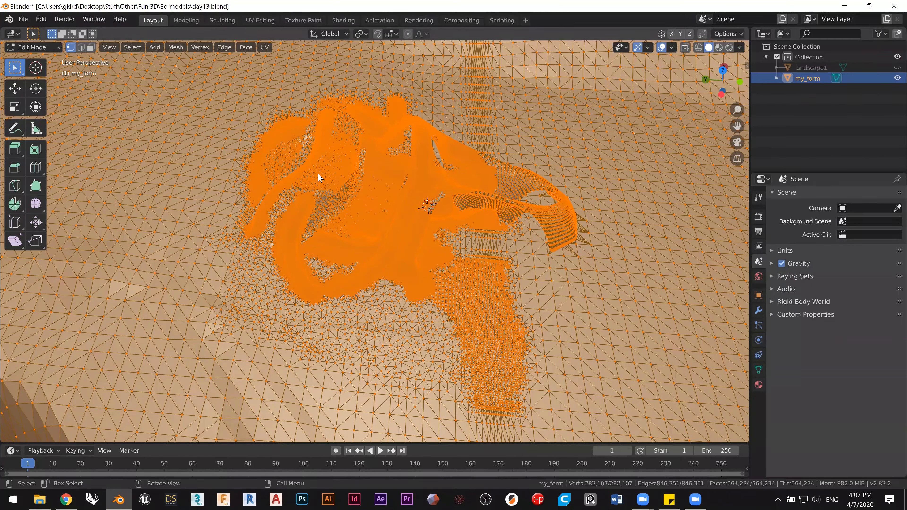
click(182, 47)
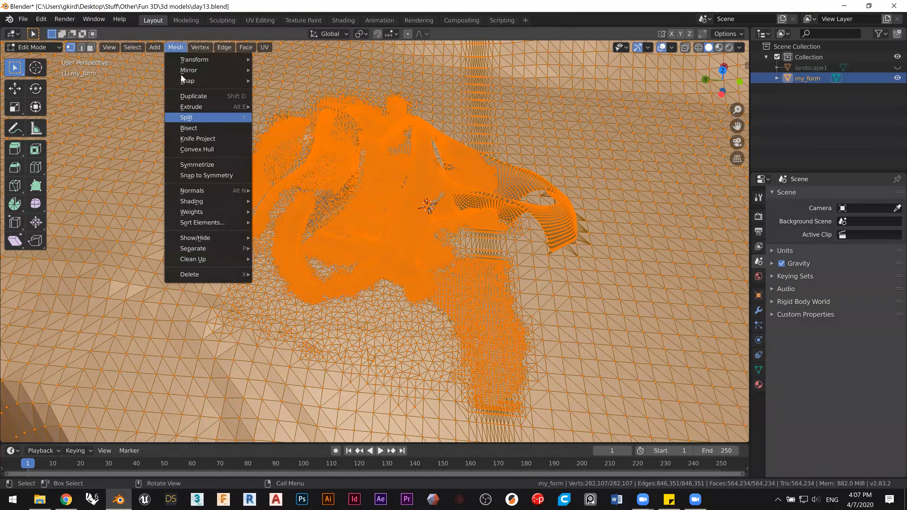
click(174, 49)
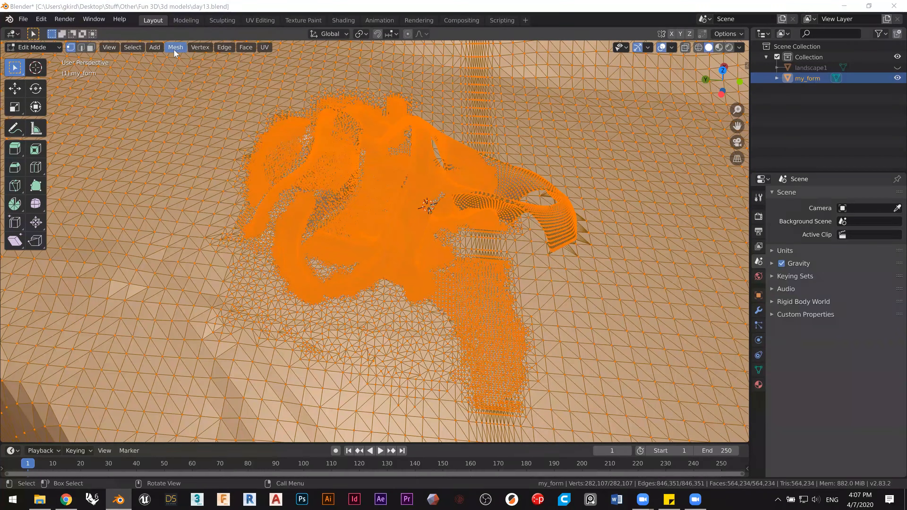
click(163, 50)
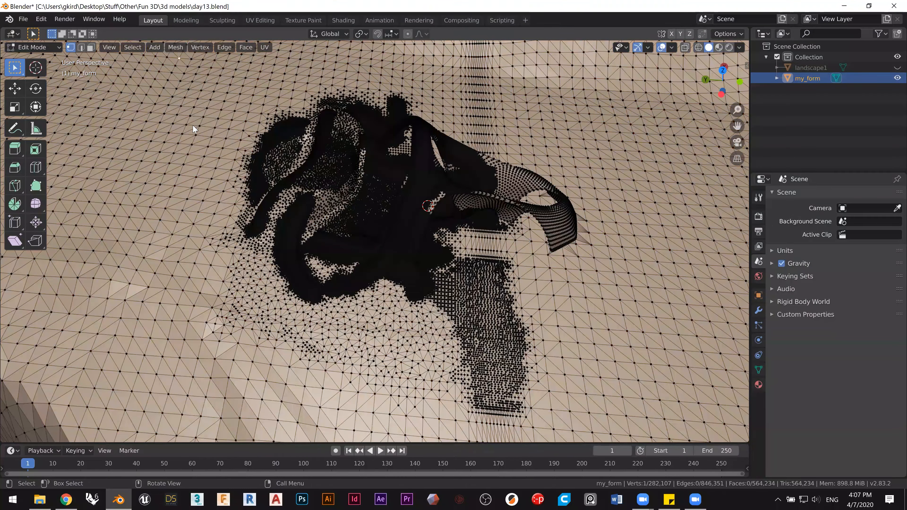
key(a)
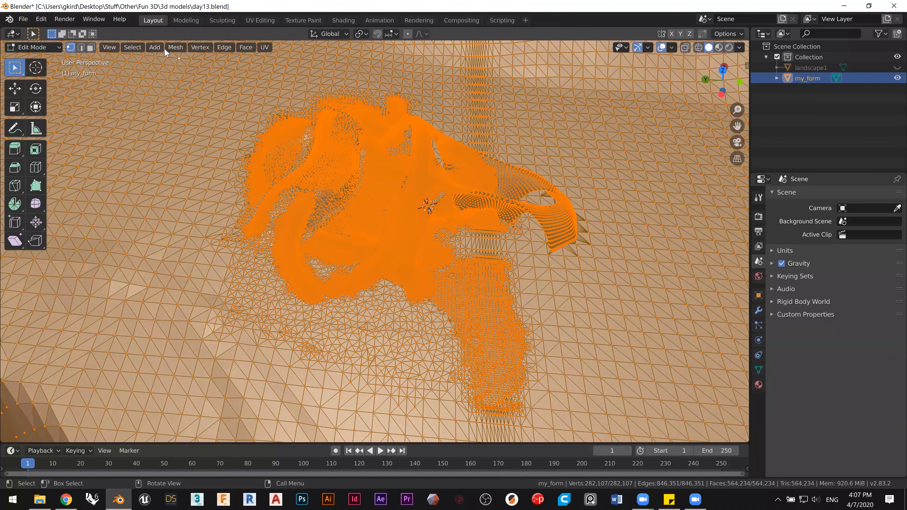
Step: Decimate the selected my_form geometry with a ratio of 0.300
click(175, 47)
mouse_move(230, 259)
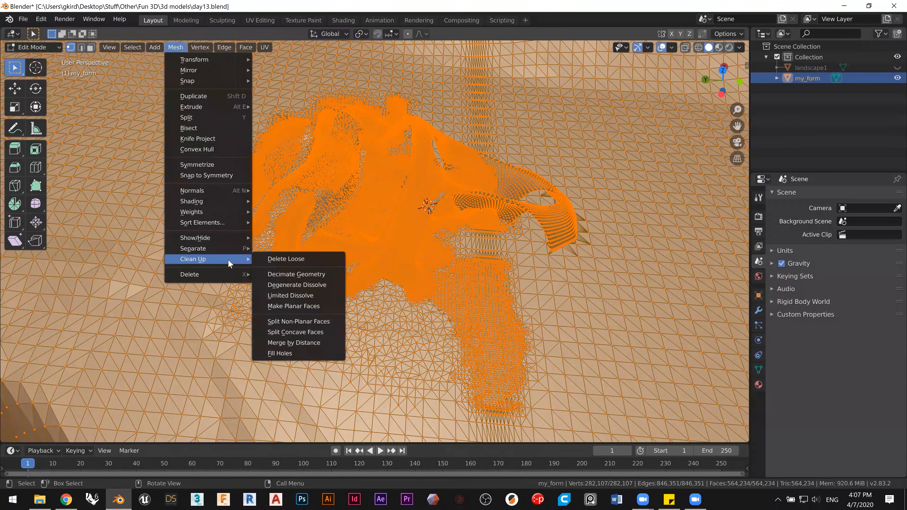
click(278, 274)
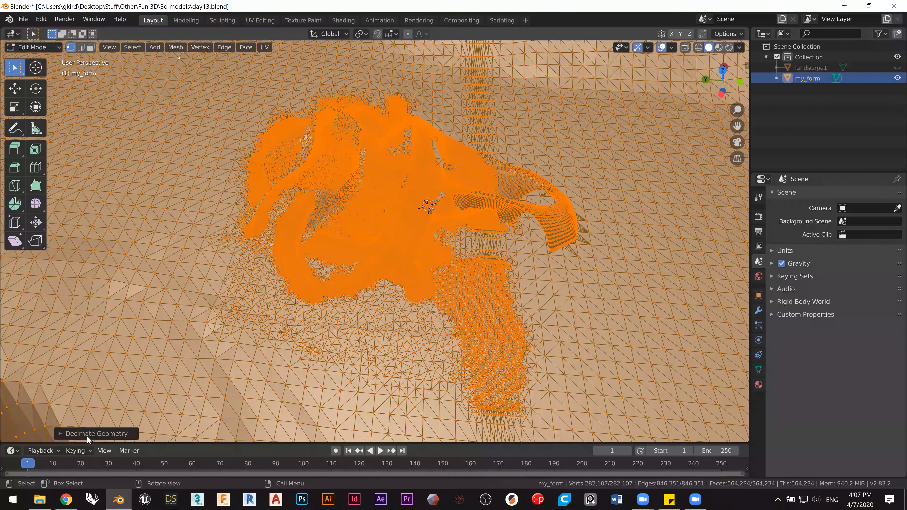
click(61, 434)
click(85, 356)
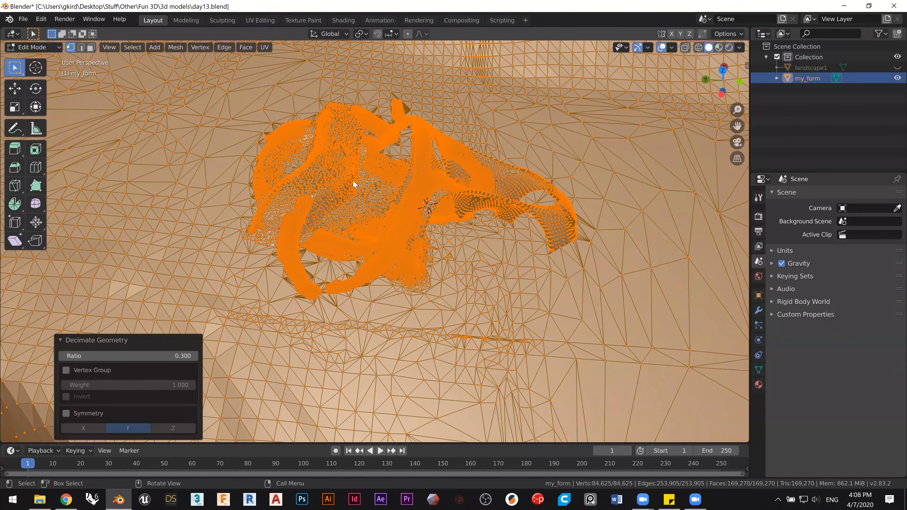
Step: Examine the decimated my_form mesh, collapse the Decimate Geometry settings, and return to Sculpt Mode
middle_drag(328, 223, 317, 203)
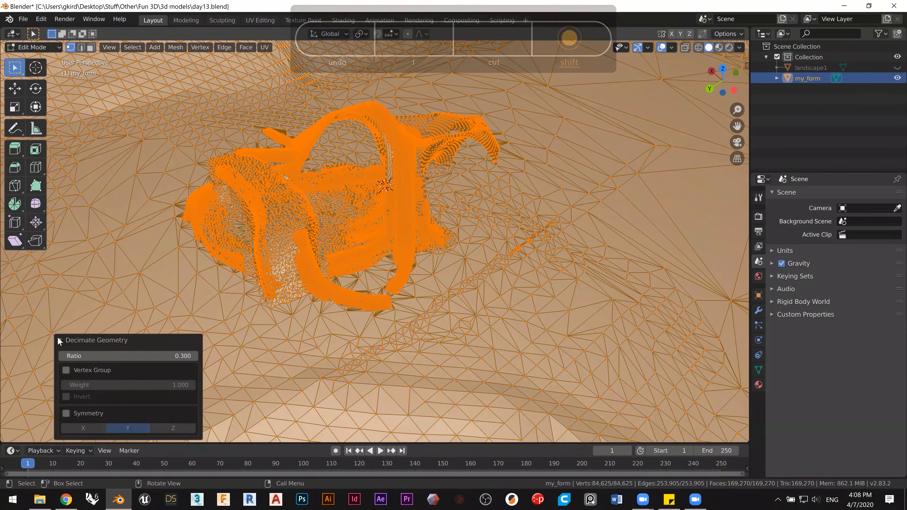
click(65, 343)
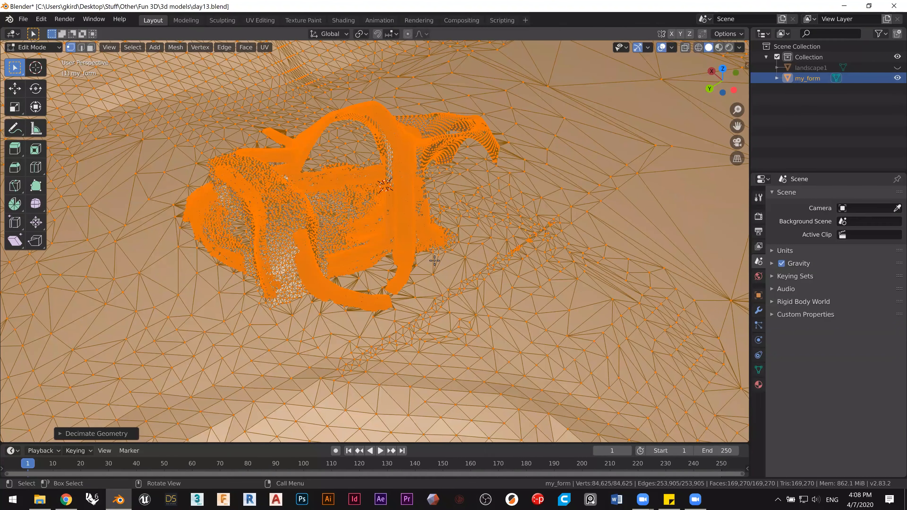
key(Tab)
shift+middle_drag(368, 221, 414, 207)
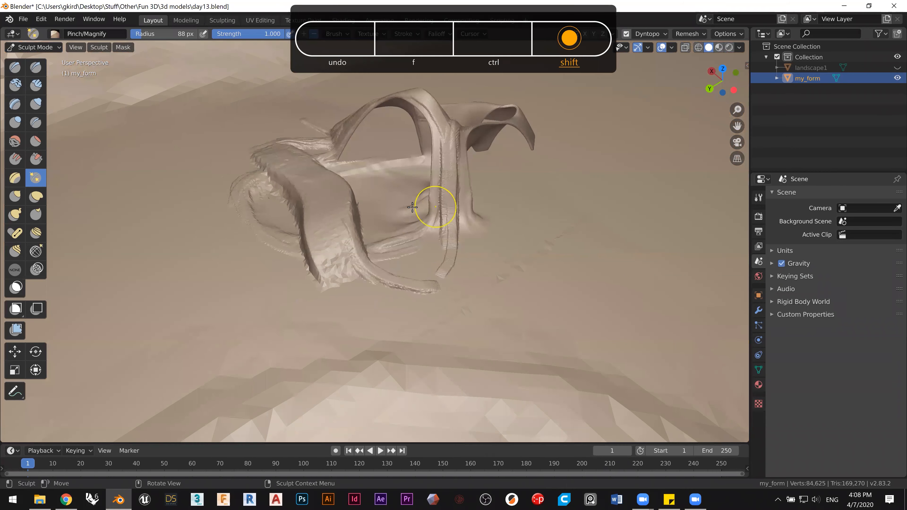
Step: Sharpen the thick band's jagged outer edge with a Pinch/Magnify stroke running along its length
mouse_move(365, 151)
ctrl+middle_down()
mouse_move(367, 135)
mouse_move(405, 187)
ctrl+middle_up()
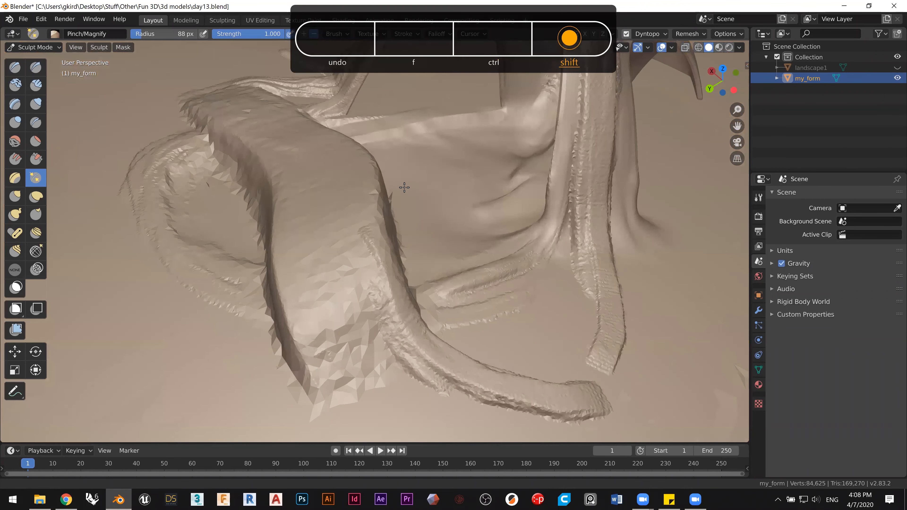
mouse_move(315, 215)
middle_down()
mouse_move(305, 239)
mouse_move(305, 217)
mouse_move(424, 361)
middle_up()
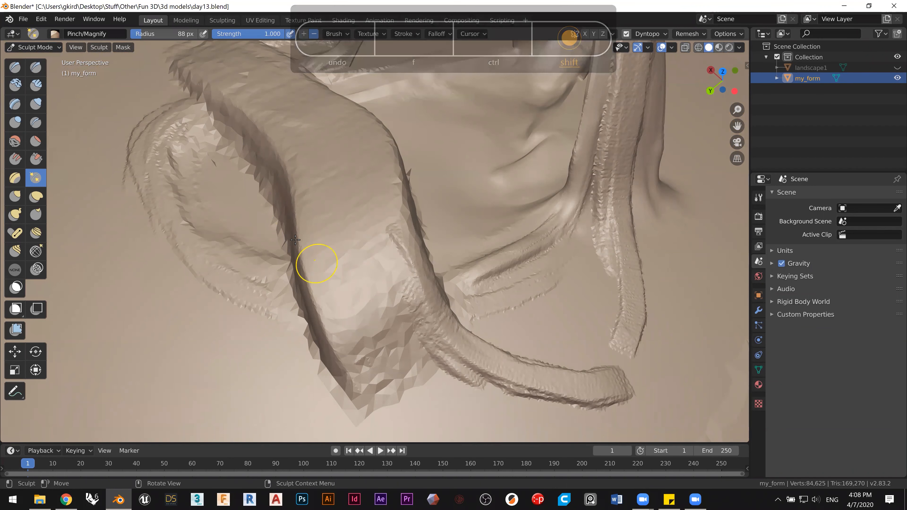
drag(295, 232, 288, 184)
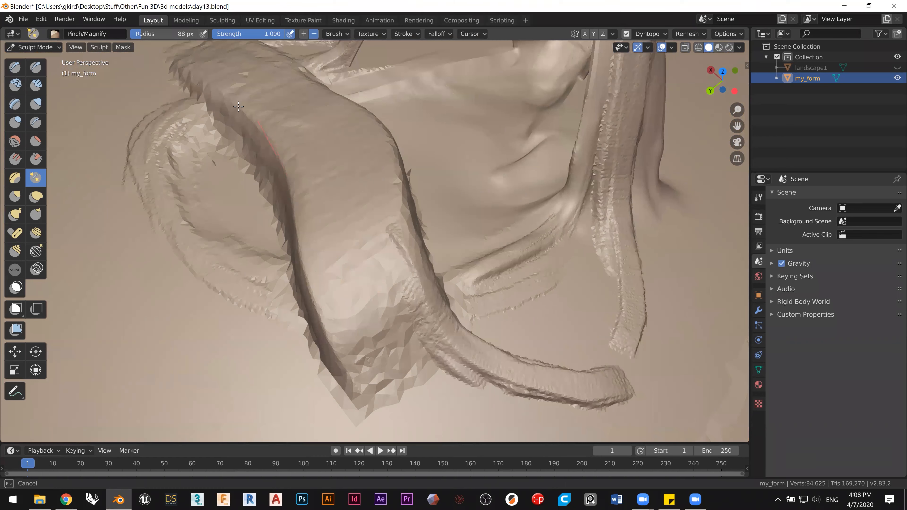
drag(149, 45, 151, 44)
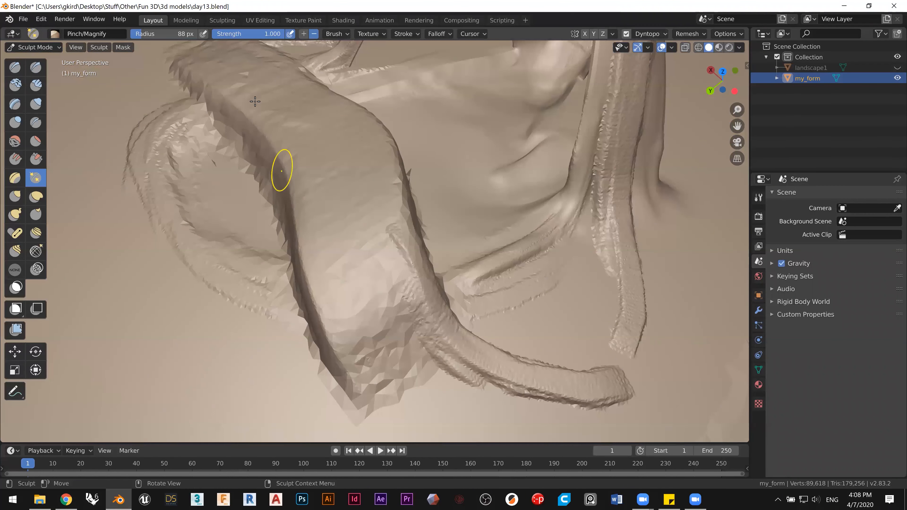
Step: Set the Pinch/Magnify strength to 2 and pinch the same outer edge of the thick band up to its far end
click(241, 34)
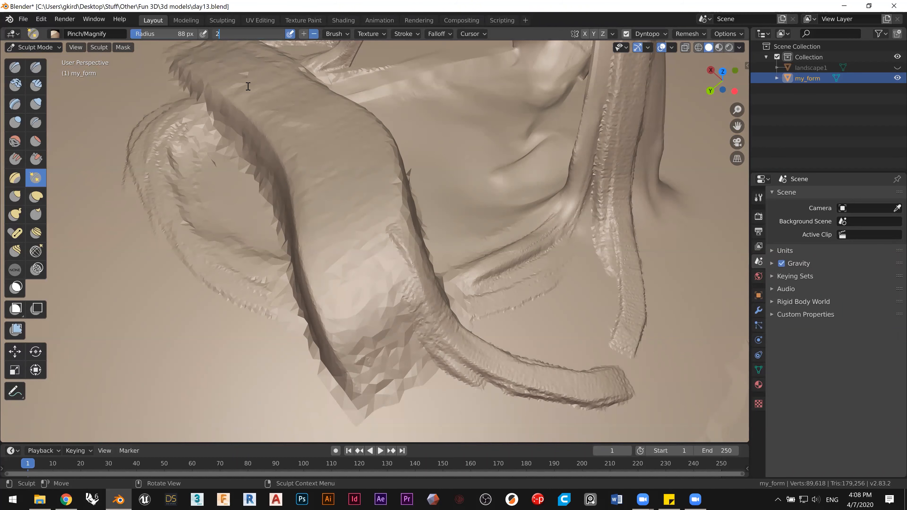
key(Return)
middle_drag(380, 180, 516, 173)
mouse_move(308, 297)
shift+mouse_down()
mouse_move(275, 264)
mouse_move(174, 201)
mouse_move(108, 194)
mouse_move(375, 307)
mouse_move(461, 384)
mouse_move(287, 233)
shift+mouse_up()
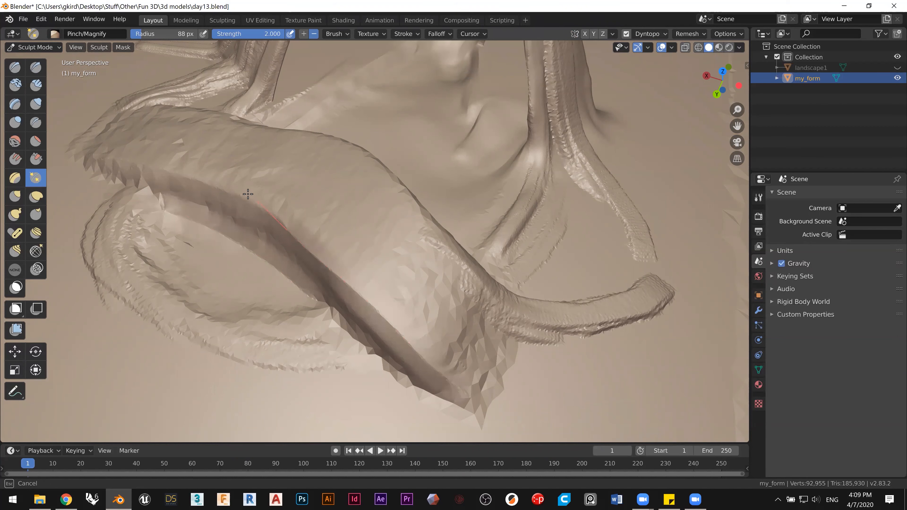
shift+drag(191, 173, 167, 167)
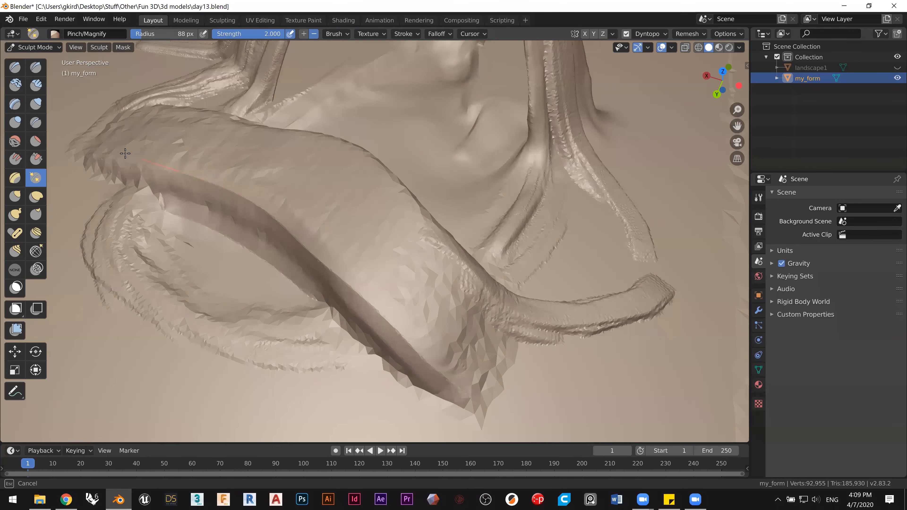
shift+drag(54, 148, 70, 149)
Step: Flatten the faceted ridge on the opposite side of the thick band with the Flatten/Contrast brush
mouse_move(326, 173)
middle_down()
mouse_move(243, 152)
mouse_move(300, 221)
middle_up()
mouse_move(326, 256)
shift+middle_down()
mouse_move(185, 168)
mouse_move(178, 146)
shift+middle_up()
mouse_move(421, 247)
shift+middle_down()
mouse_move(393, 219)
mouse_move(313, 238)
mouse_move(189, 101)
shift+middle_up()
click(36, 141)
shift+drag(374, 208, 367, 209)
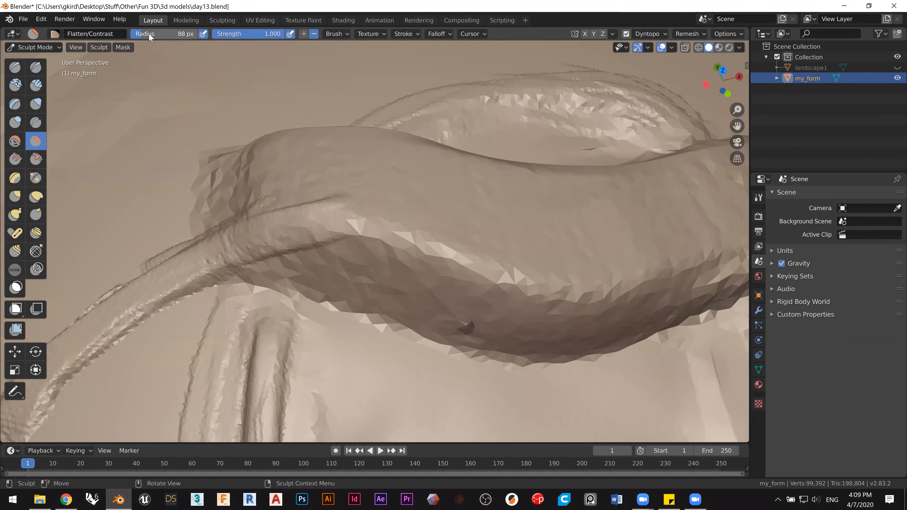
Step: Smooth the thick band's end and its junction with the thin tail using the Smooth brush at a 226 px radius
key(shift+s)
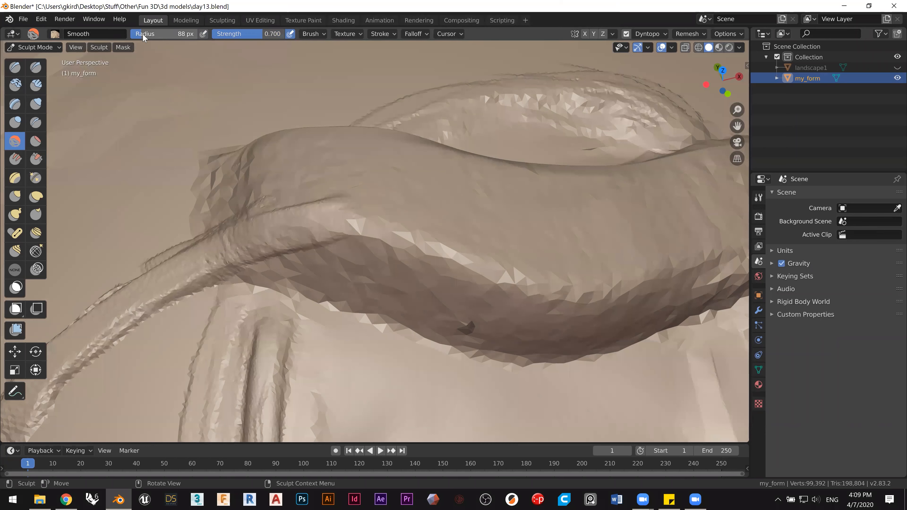
mouse_move(354, 179)
mouse_down()
mouse_move(369, 182)
mouse_move(283, 186)
mouse_move(176, 222)
mouse_move(210, 178)
mouse_up()
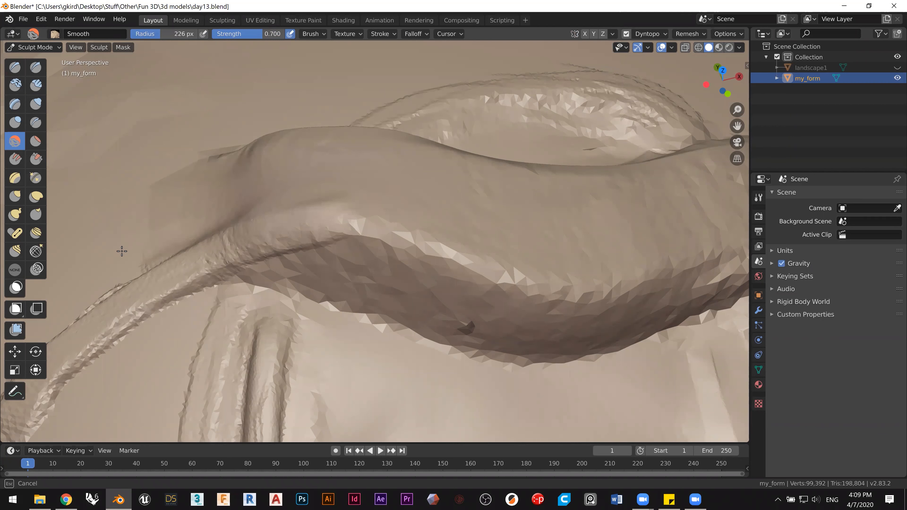
drag(240, 205, 135, 265)
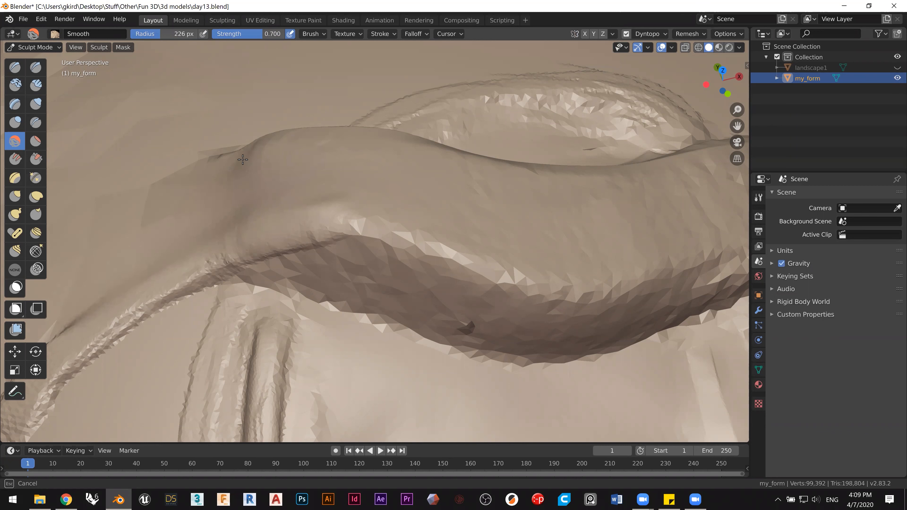
drag(329, 191, 331, 174)
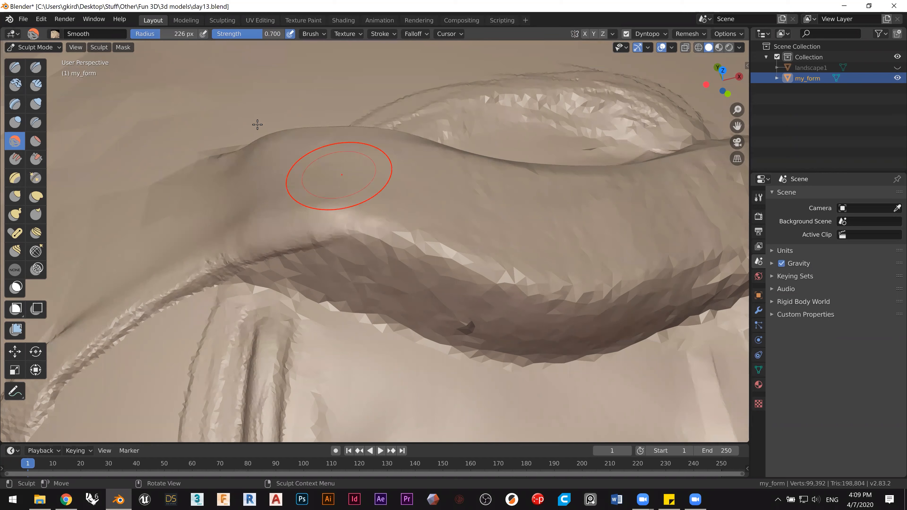
Step: Reduce the Smooth brush radius to 122 px and smooth the faceted side wall beneath the thick band's ridge
middle_drag(229, 113, 218, 141)
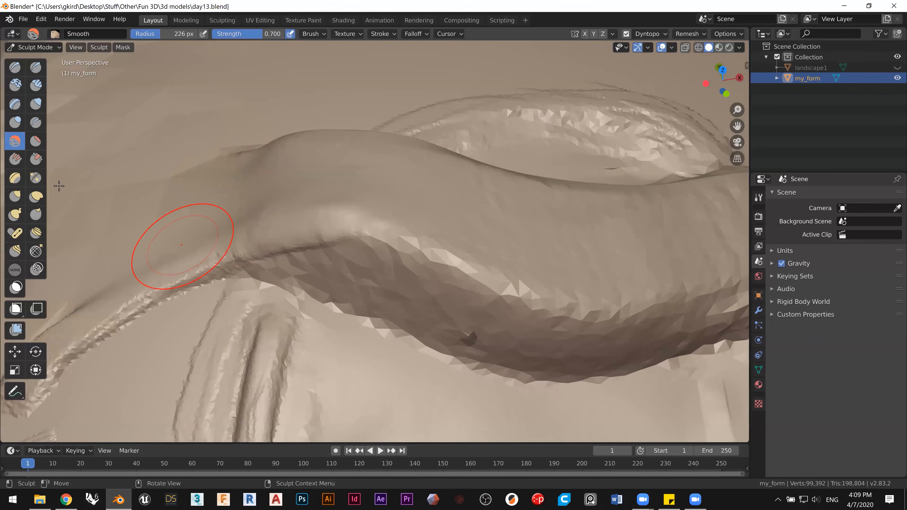
mouse_move(310, 256)
mouse_down()
mouse_move(420, 224)
mouse_move(411, 260)
mouse_up()
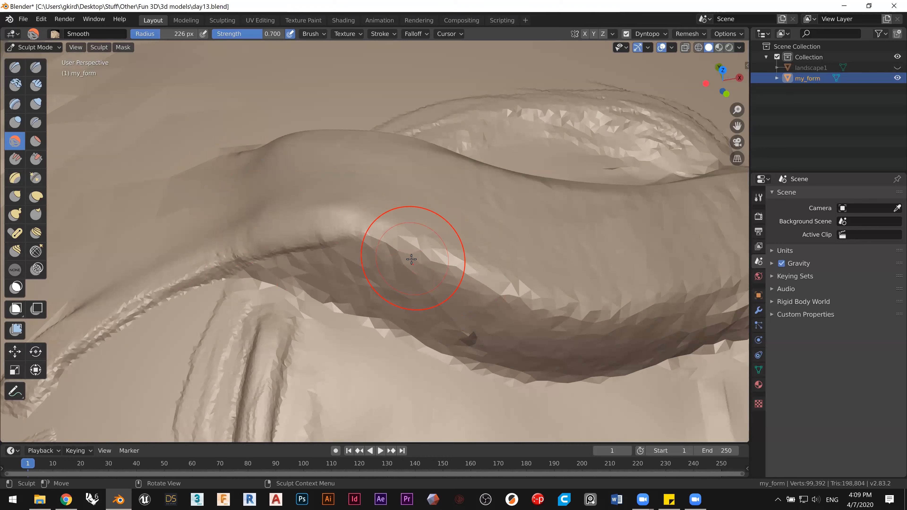
drag(159, 31, 149, 37)
drag(410, 309, 471, 334)
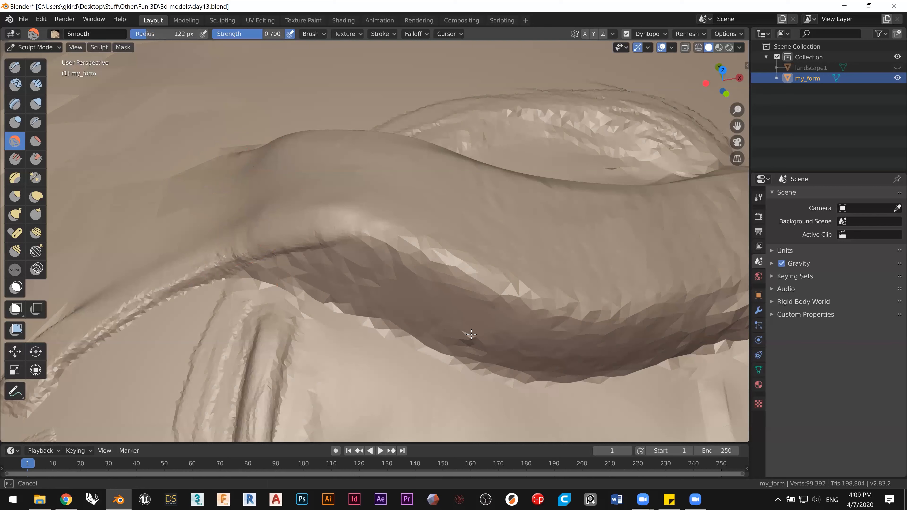
mouse_move(269, 268)
mouse_down()
mouse_move(263, 264)
mouse_move(393, 257)
mouse_move(349, 263)
mouse_move(307, 254)
mouse_up()
drag(509, 300, 512, 302)
drag(399, 276, 534, 320)
drag(425, 299, 526, 319)
mouse_move(329, 300)
mouse_down()
mouse_move(263, 294)
mouse_move(303, 259)
mouse_move(178, 284)
mouse_up()
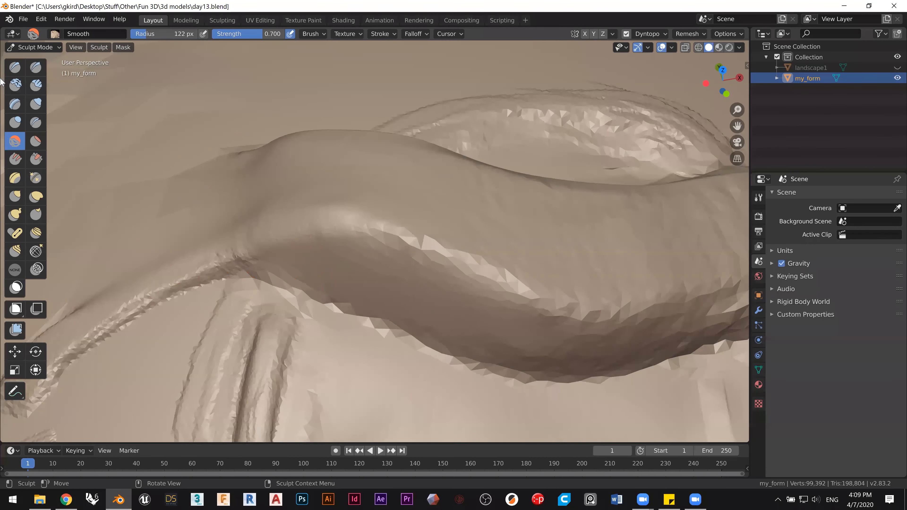
Step: Crease the seam where the lower side of the thick band meets the ground surface
click(37, 123)
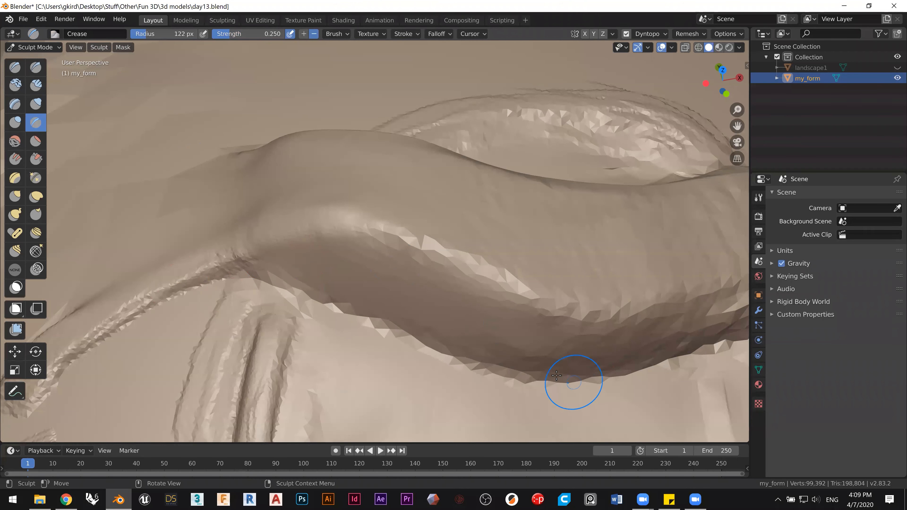
drag(544, 380, 389, 348)
mouse_move(543, 369)
mouse_down()
mouse_move(383, 334)
mouse_move(390, 330)
mouse_move(340, 314)
mouse_up()
drag(289, 291, 284, 288)
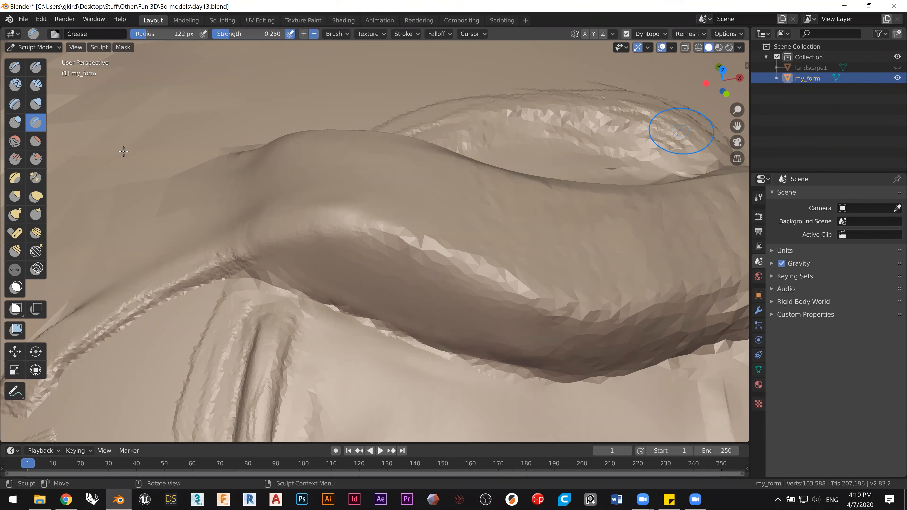
Step: Sharpen the ridge above the smoothed side wall with Pinch/Magnify strokes, enlarging the brush radius to 231 px
click(37, 179)
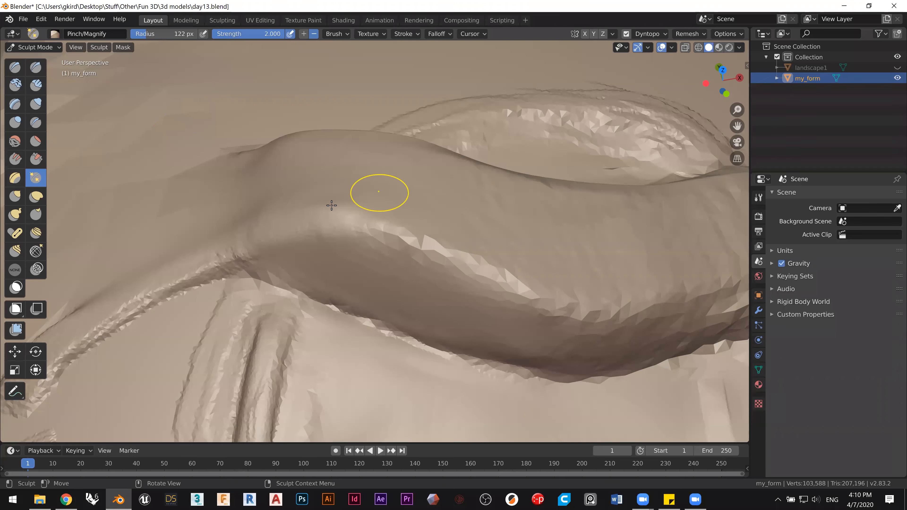
shift+middle_drag(185, 201, 104, 186)
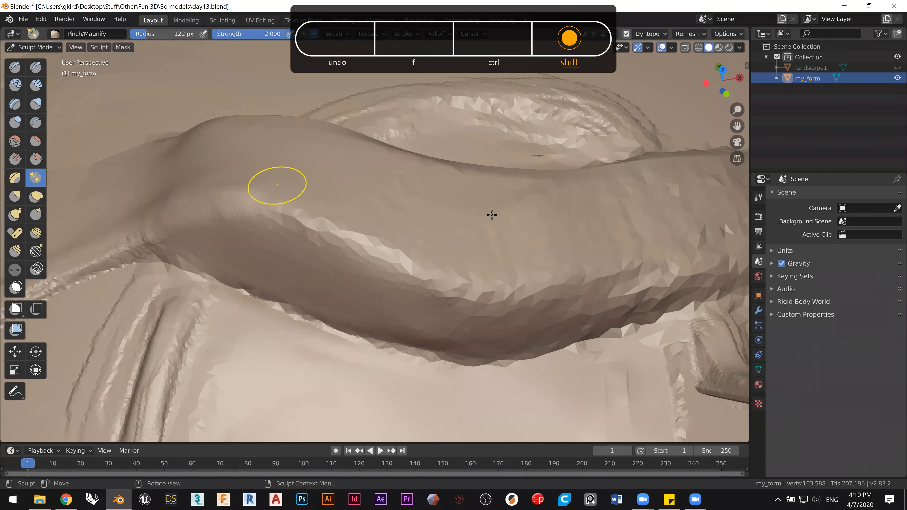
mouse_move(609, 270)
mouse_down()
mouse_move(510, 290)
mouse_move(423, 291)
mouse_up()
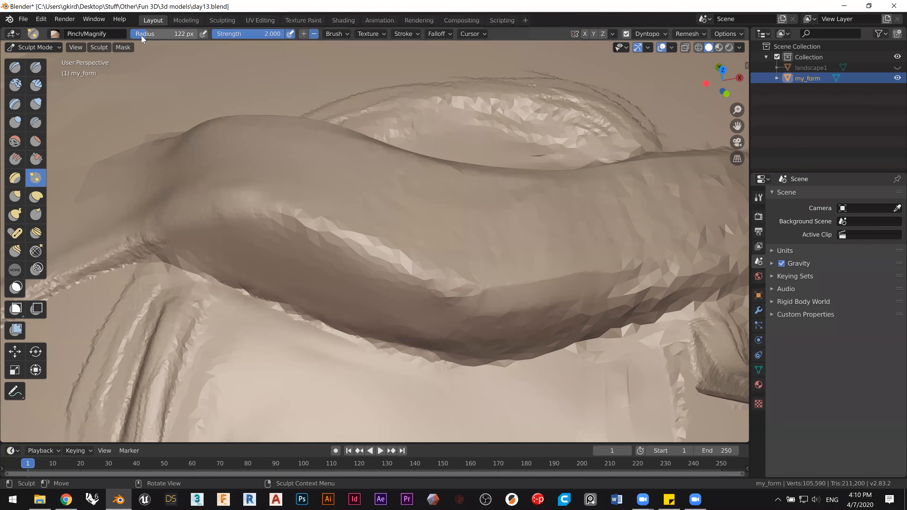
drag(593, 283, 552, 291)
mouse_move(484, 296)
mouse_down()
mouse_move(404, 282)
mouse_move(309, 228)
mouse_move(191, 189)
mouse_up()
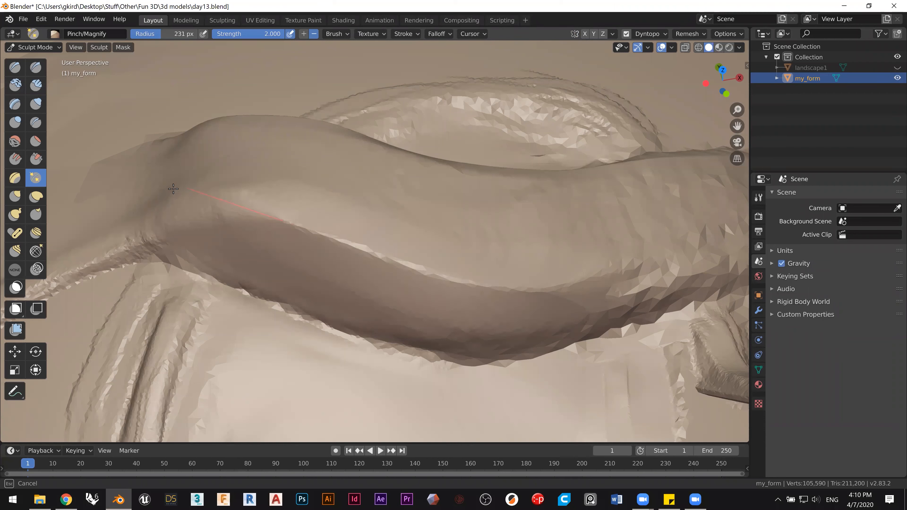
mouse_move(141, 203)
mouse_down()
mouse_move(118, 218)
mouse_move(110, 240)
mouse_move(98, 224)
mouse_up()
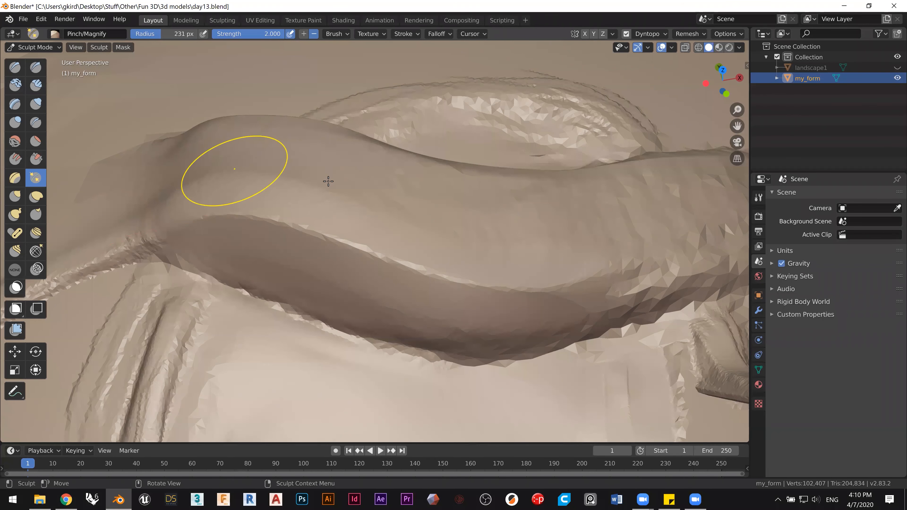
key(ctrl+z)
Step: Set the Pinch/Magnify radius to 148 px and pinch the ridge from the thick band onto the thin tail
shift+middle_drag(266, 73, 286, 61)
drag(161, 37, 148, 42)
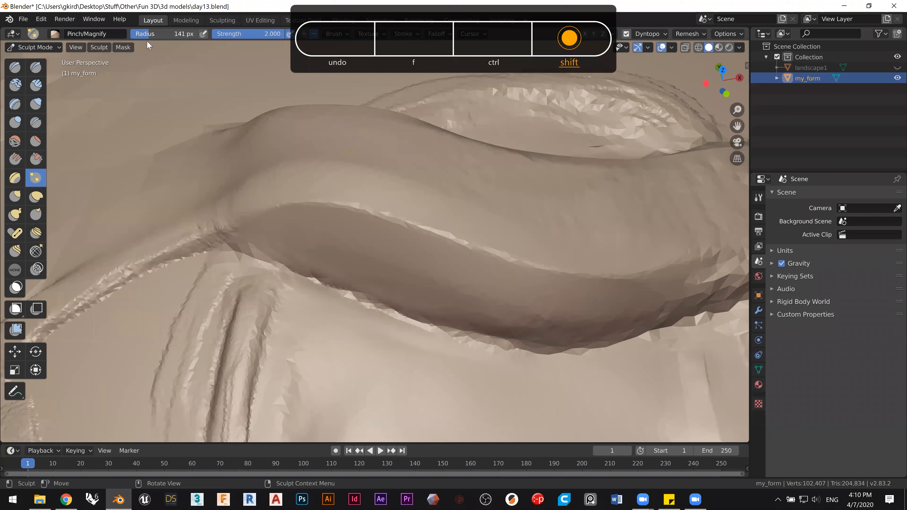
key(f)
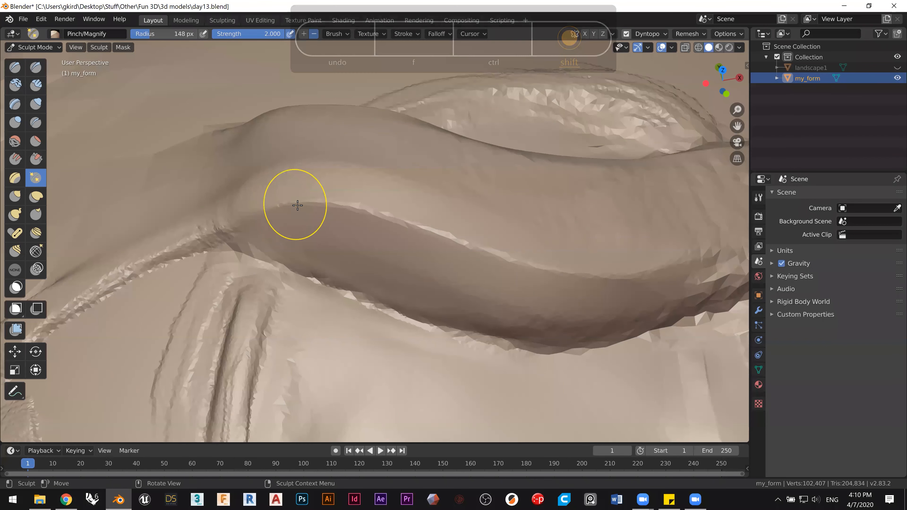
drag(261, 210, 223, 219)
mouse_move(164, 247)
mouse_down()
mouse_move(115, 272)
mouse_move(81, 312)
mouse_up()
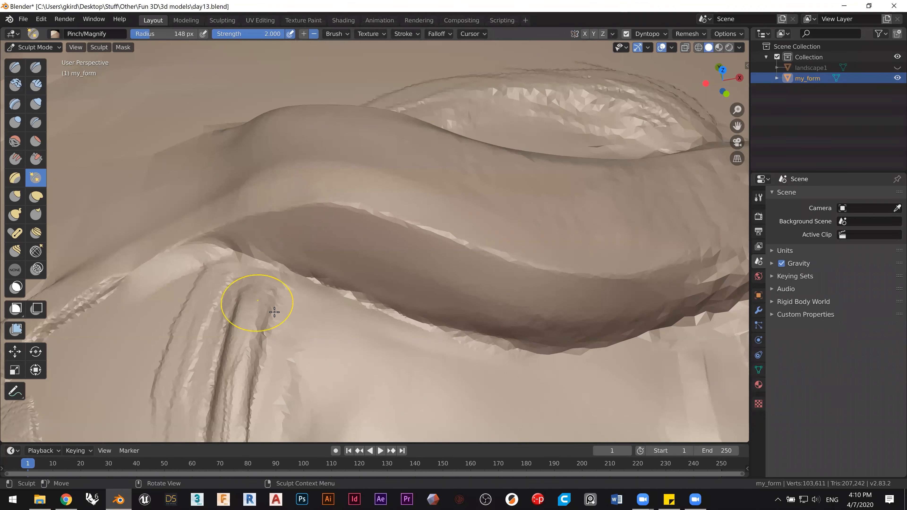
Step: Pinch the inner edge of the thin tail down to its tip
mouse_move(274, 312)
shift+middle_down()
mouse_move(472, 249)
mouse_move(176, 243)
shift+middle_up()
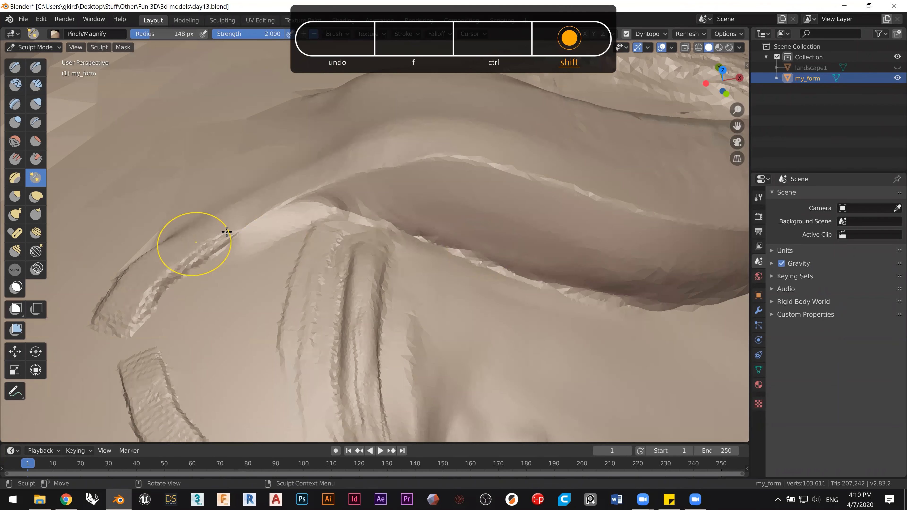
mouse_move(235, 233)
mouse_down()
mouse_move(143, 292)
mouse_move(115, 324)
mouse_move(104, 373)
mouse_up()
drag(102, 410, 126, 368)
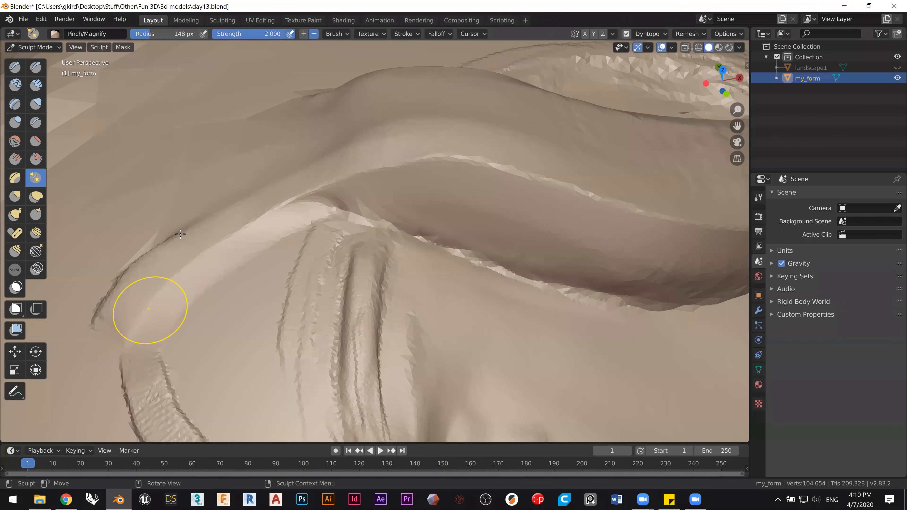
Step: Pinch the rough outer edge of the thin tail around its tip
mouse_move(197, 285)
middle_down()
mouse_move(216, 295)
mouse_move(230, 277)
mouse_move(236, 243)
mouse_move(151, 247)
mouse_move(330, 182)
middle_up()
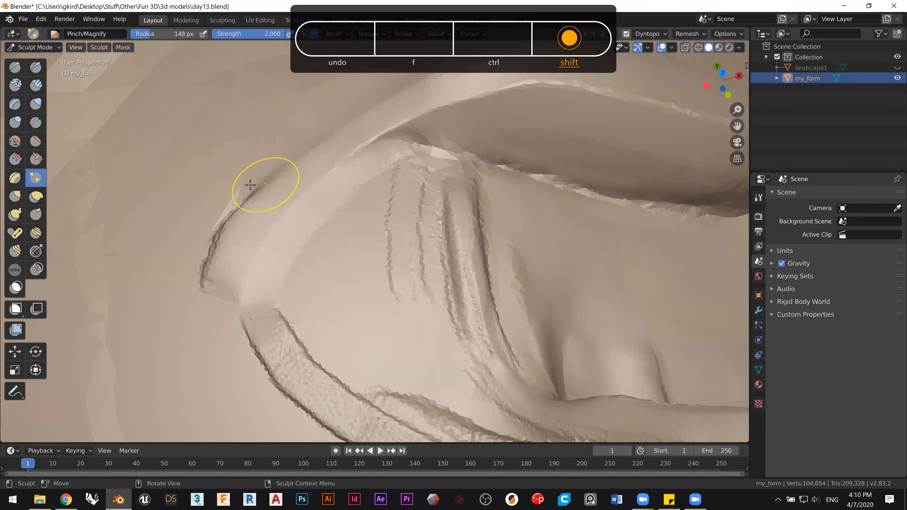
mouse_move(262, 190)
shift+mouse_down()
mouse_move(201, 252)
mouse_move(179, 329)
mouse_move(177, 398)
shift+mouse_up()
shift+drag(213, 283, 218, 279)
Step: Pinch the tail's outer edge from the opposite side, continuing the crease up onto the thick band
mouse_move(367, 224)
middle_down()
mouse_move(340, 181)
mouse_move(346, 150)
middle_up()
mouse_move(373, 196)
middle_down()
mouse_move(417, 212)
mouse_move(498, 121)
mouse_move(557, 117)
middle_up()
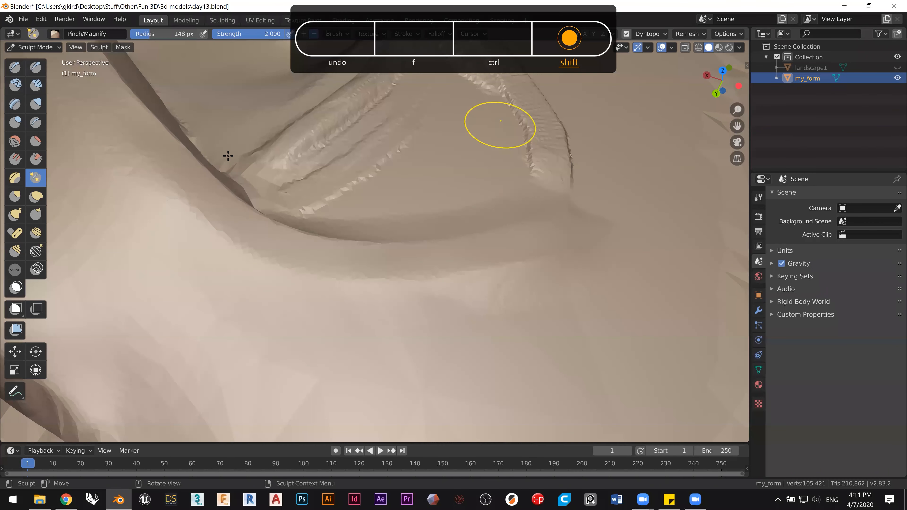
mouse_move(230, 163)
middle_down()
mouse_move(187, 151)
mouse_move(152, 158)
mouse_move(221, 170)
mouse_move(375, 251)
middle_up()
drag(465, 269, 375, 276)
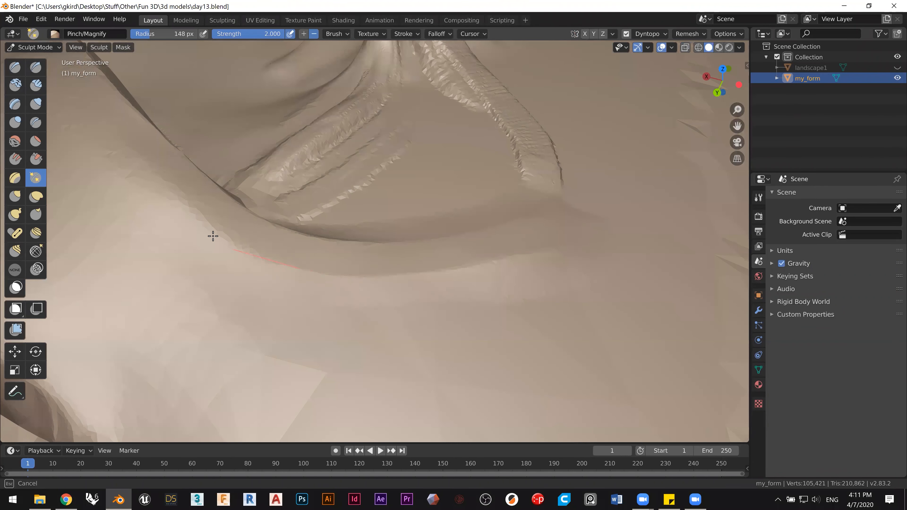
drag(123, 146, 84, 121)
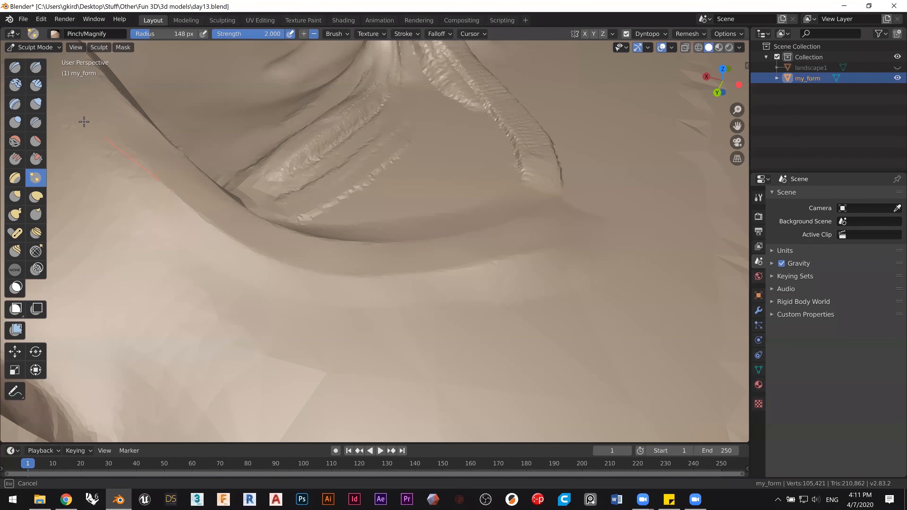
mouse_move(314, 165)
shift+middle_down()
mouse_move(417, 178)
mouse_move(509, 206)
shift+middle_up()
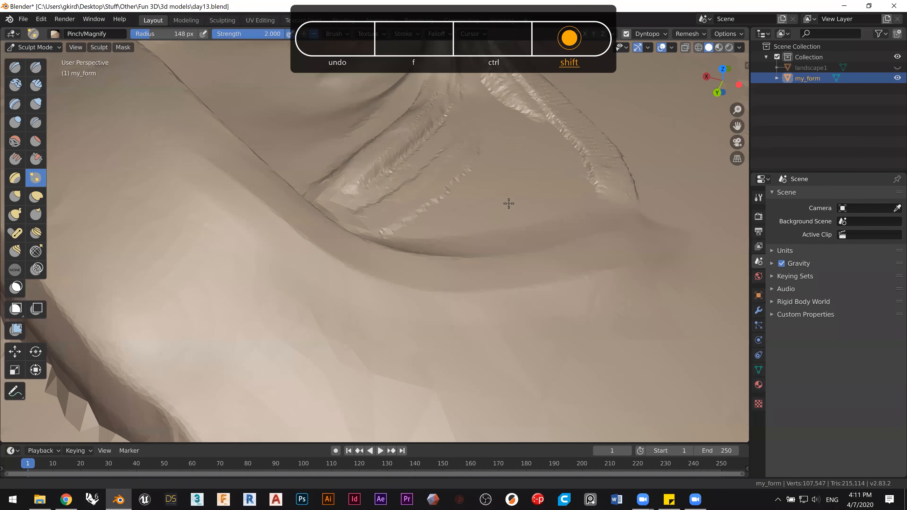
middle_drag(241, 175, 270, 193)
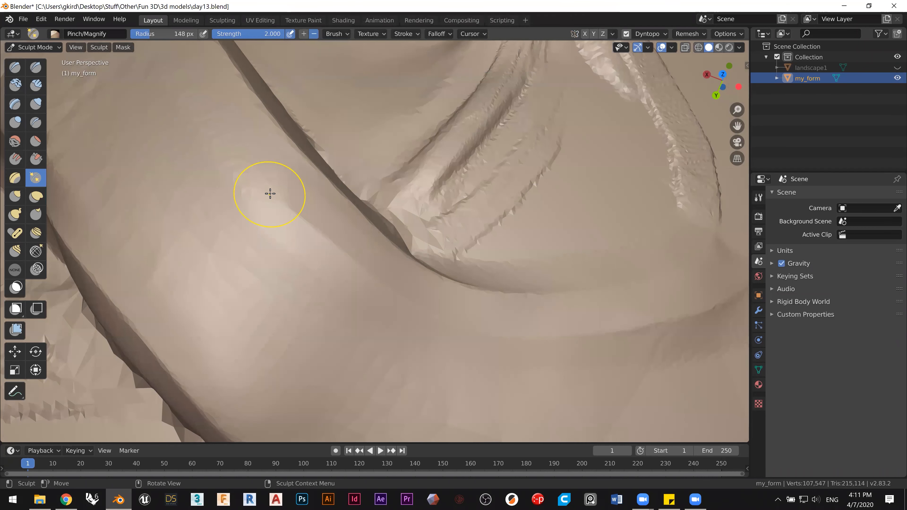
middle_drag(243, 237, 360, 228)
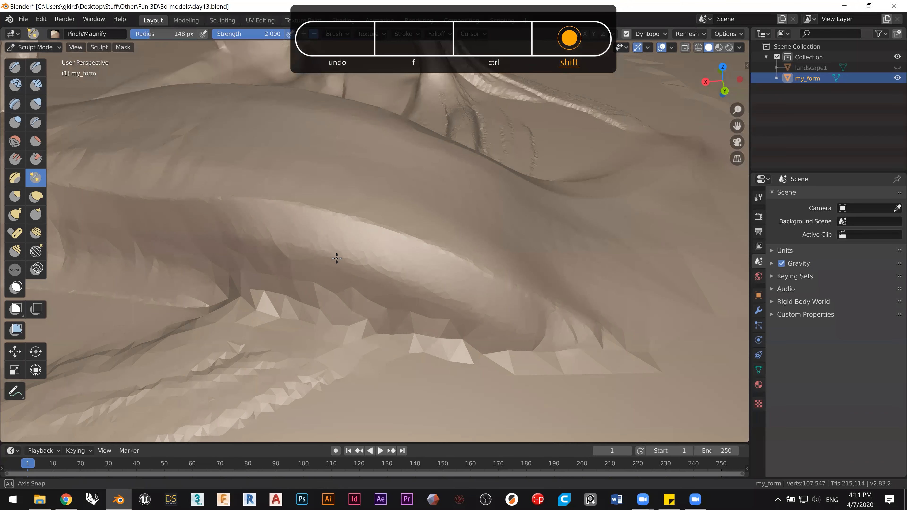
Step: Pinch the jagged lower edge of the thick band's tapered end into a clean crease
ctrl+middle_drag(389, 326, 412, 319)
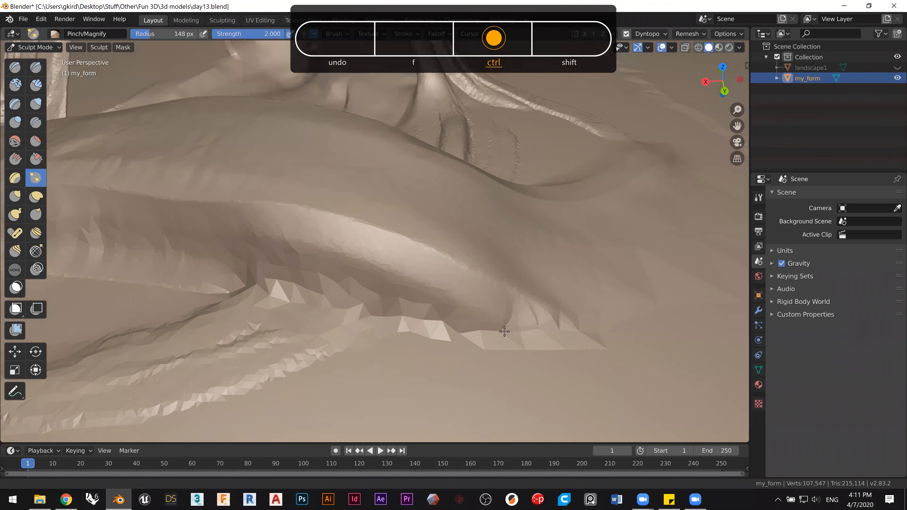
drag(559, 342, 457, 331)
drag(384, 314, 171, 279)
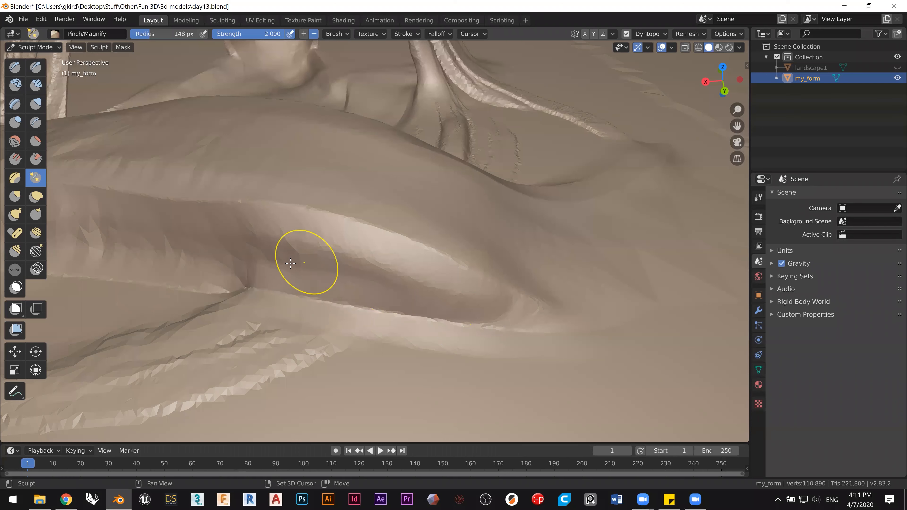
Step: Pinch the inner rim and the ragged outer ridge of the curved form beneath the thick band
mouse_move(289, 263)
middle_down()
mouse_move(431, 209)
mouse_move(469, 263)
mouse_move(395, 235)
middle_up()
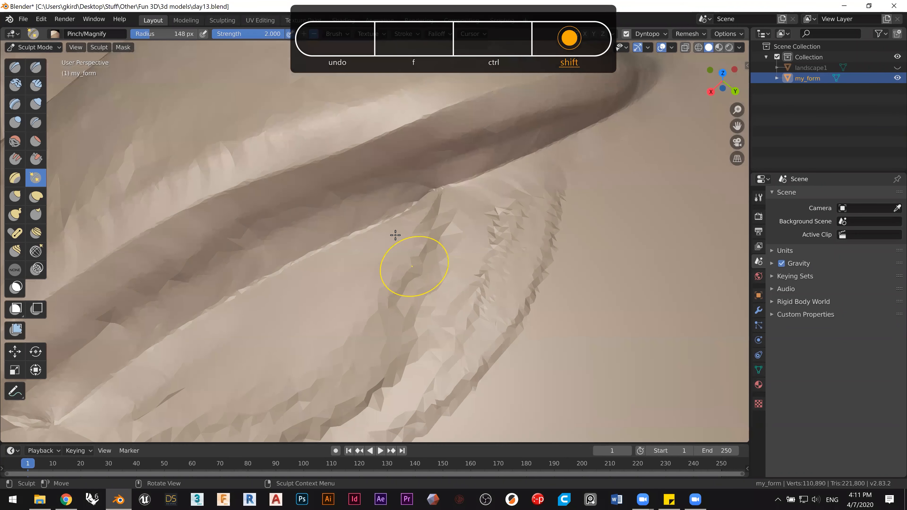
drag(441, 201, 446, 302)
mouse_move(413, 377)
mouse_down()
mouse_move(373, 416)
mouse_move(343, 423)
mouse_up()
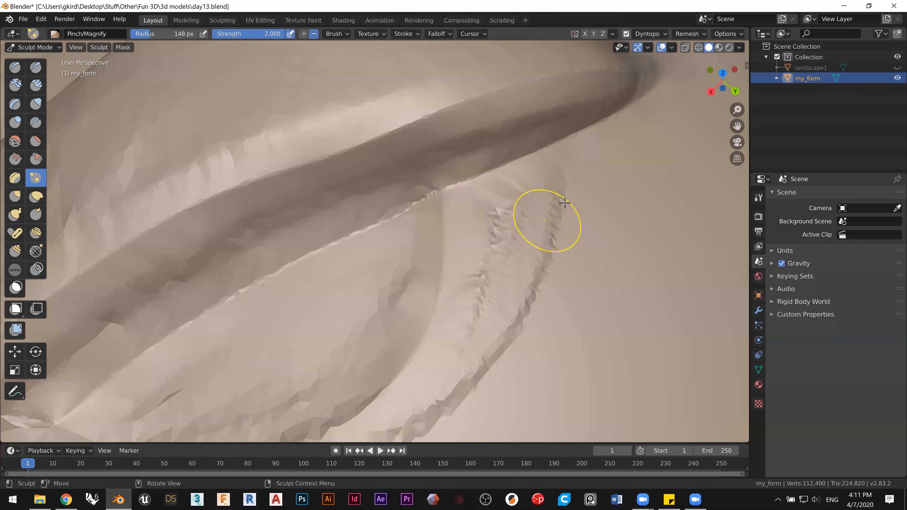
drag(603, 150, 556, 183)
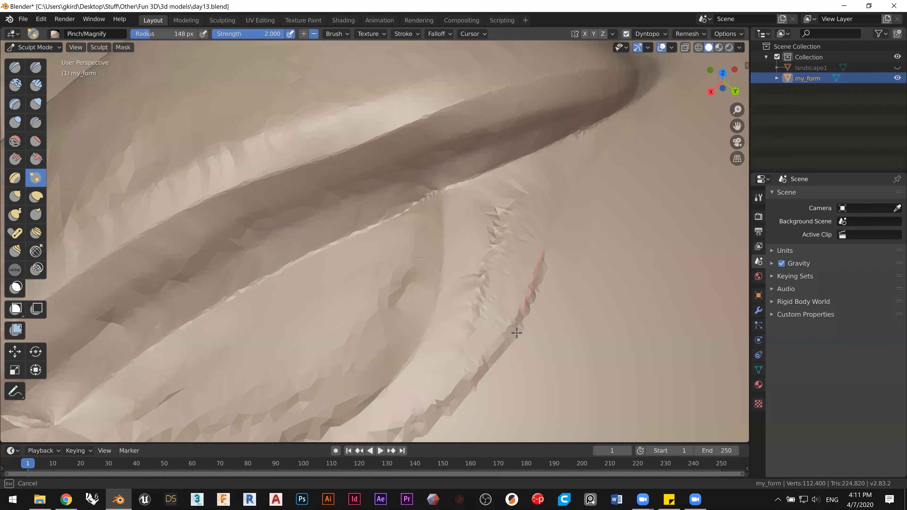
drag(436, 414, 416, 428)
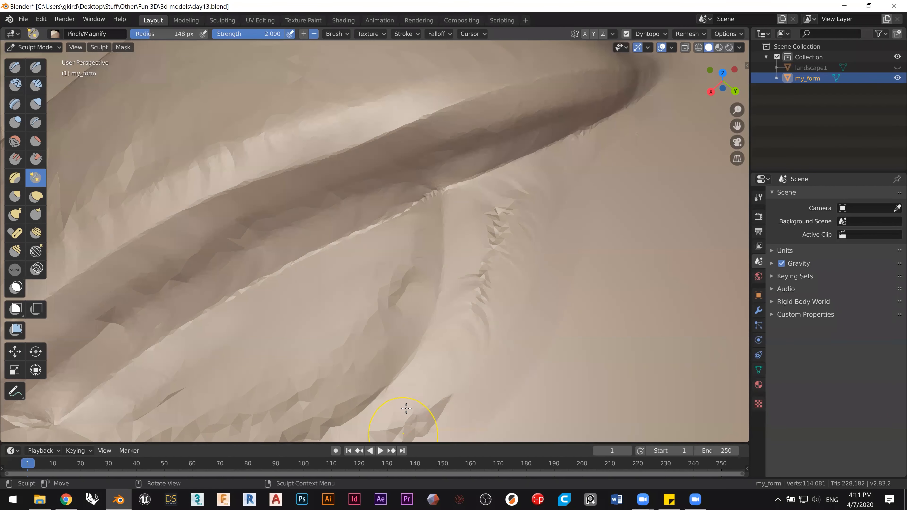
Step: Smooth the leftover ragged ridge outside the hollow beneath the band with the Smooth brush at strength 0.700
mouse_move(402, 276)
middle_down()
mouse_move(334, 260)
mouse_move(299, 235)
mouse_move(307, 261)
mouse_move(81, 180)
middle_up()
click(15, 141)
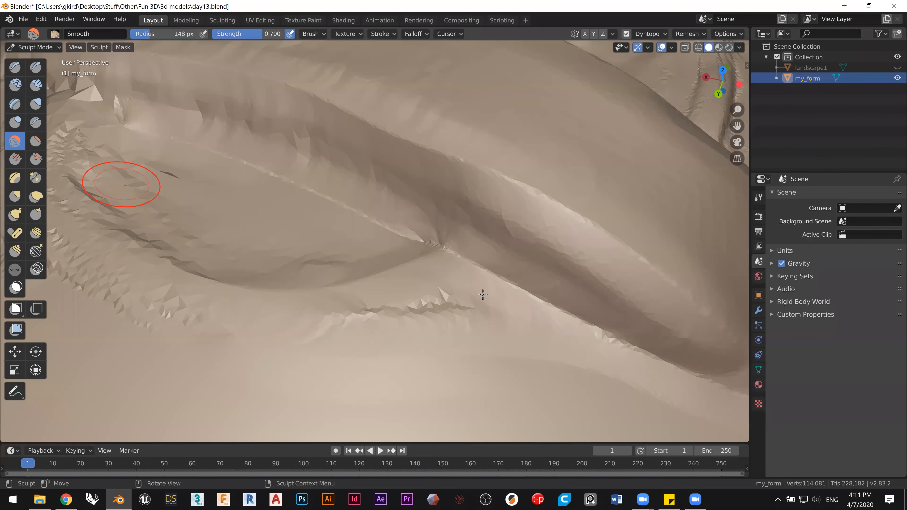
mouse_move(462, 307)
mouse_down()
mouse_move(443, 297)
mouse_move(466, 312)
mouse_up()
drag(319, 244, 311, 243)
Step: Smooth the faceted strip around the hollow's rim and the rough surface inside the hollow
shift+middle_drag(274, 319, 336, 251)
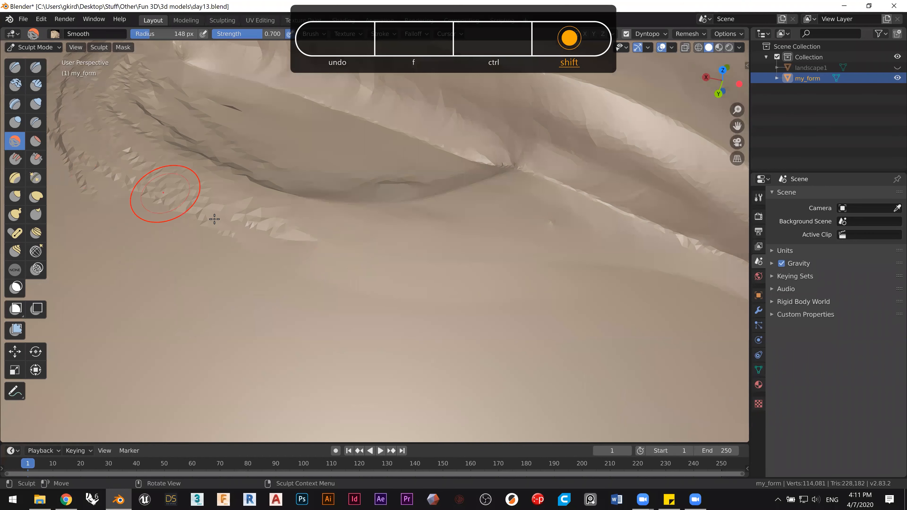
mouse_move(235, 258)
middle_down()
mouse_move(217, 272)
mouse_move(410, 239)
mouse_move(461, 215)
middle_up()
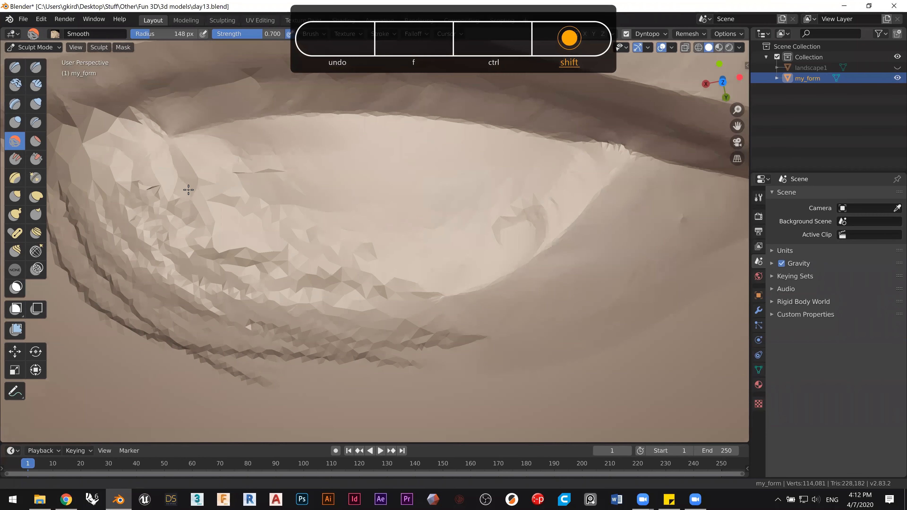
mouse_move(141, 151)
mouse_down()
mouse_move(127, 77)
mouse_move(172, 229)
mouse_move(267, 299)
mouse_move(537, 297)
mouse_move(525, 318)
mouse_up()
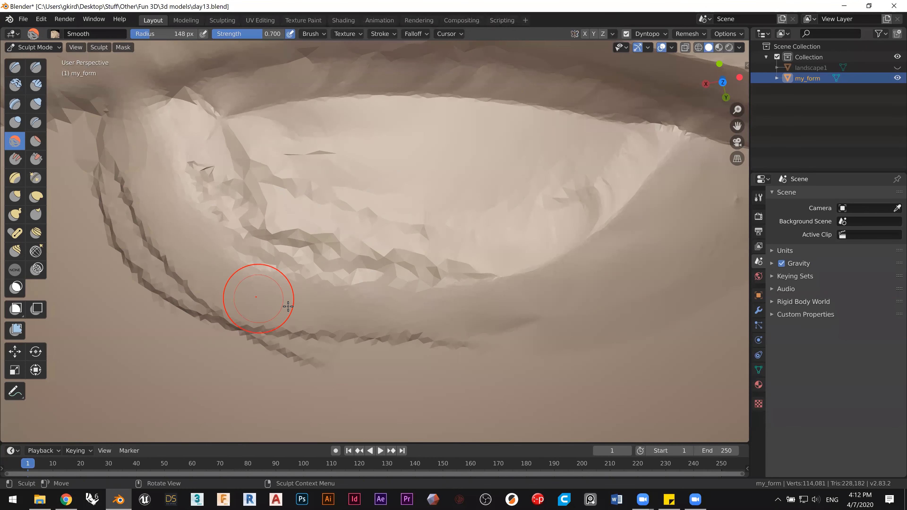
mouse_move(429, 239)
mouse_down()
mouse_move(314, 206)
mouse_move(251, 175)
mouse_move(251, 162)
mouse_move(334, 172)
mouse_up()
drag(469, 195, 554, 187)
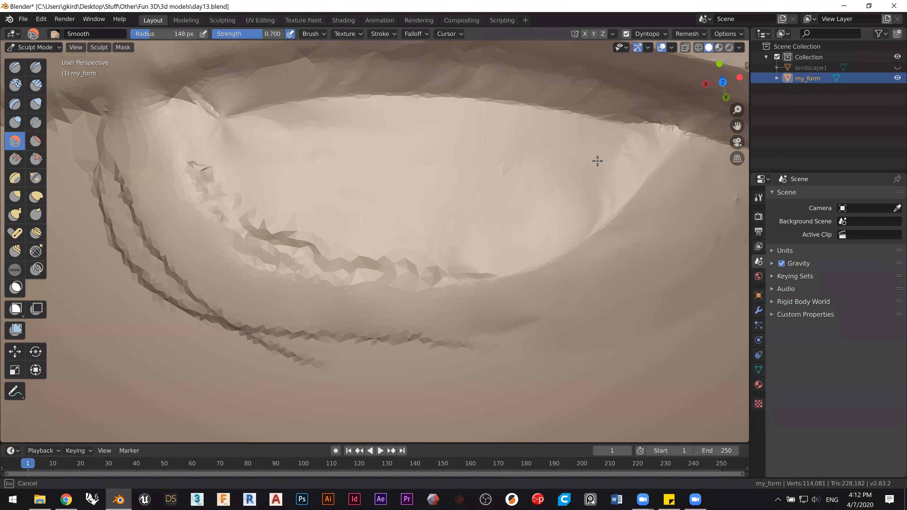
mouse_move(349, 245)
mouse_down()
mouse_move(313, 219)
mouse_move(259, 208)
mouse_move(209, 123)
mouse_move(196, 122)
mouse_move(269, 123)
mouse_move(249, 126)
mouse_up()
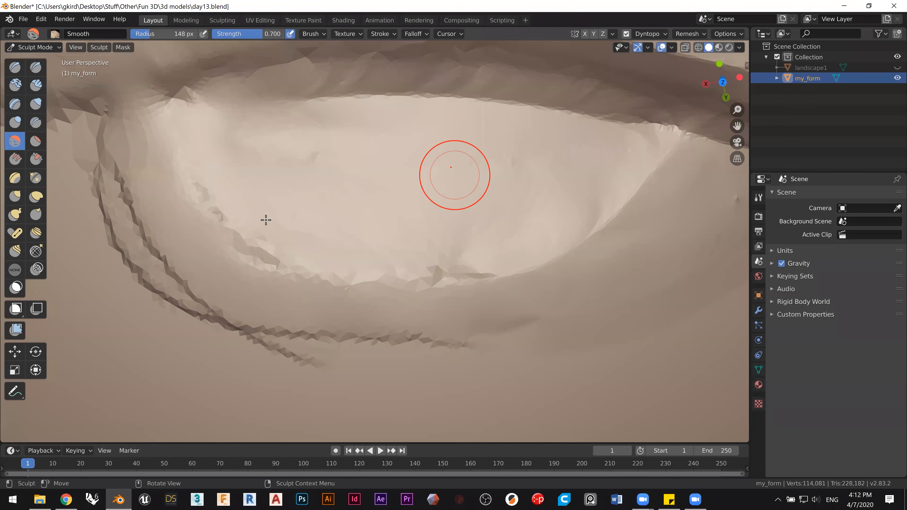
Step: Set the Pinch/Magnify radius to 118 px and pinch the hollow's curved rim up to where it meets the thick band
mouse_move(169, 185)
middle_down()
mouse_move(178, 148)
mouse_move(299, 154)
mouse_move(345, 178)
mouse_move(316, 209)
mouse_move(281, 204)
mouse_move(227, 172)
middle_up()
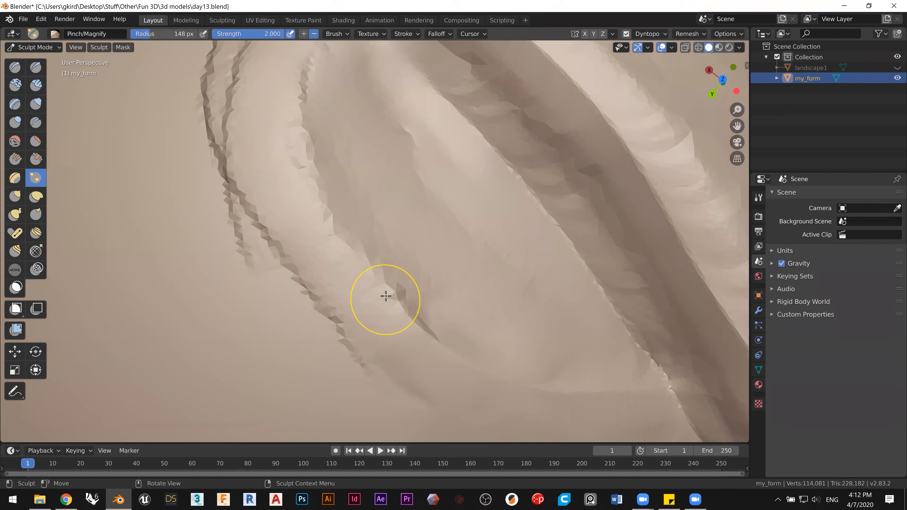
key(f)
click(373, 295)
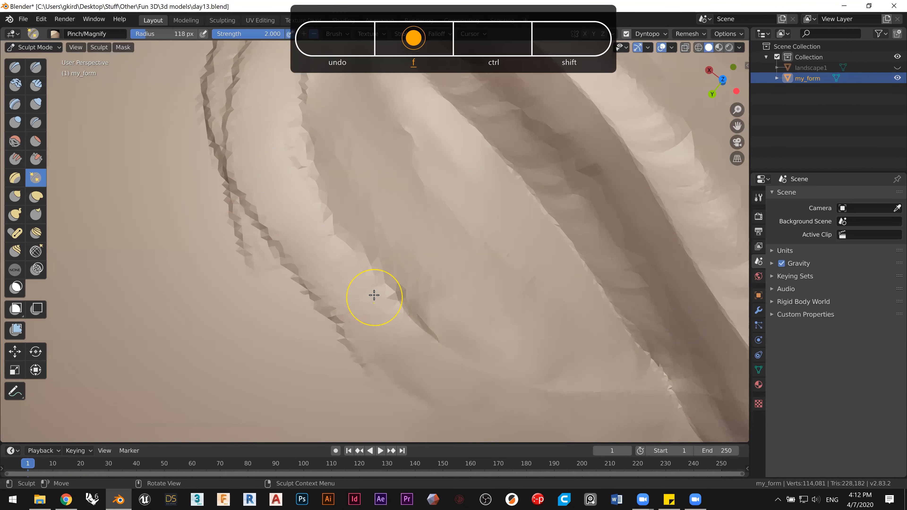
mouse_move(372, 272)
mouse_down()
mouse_move(315, 203)
mouse_move(296, 131)
mouse_up()
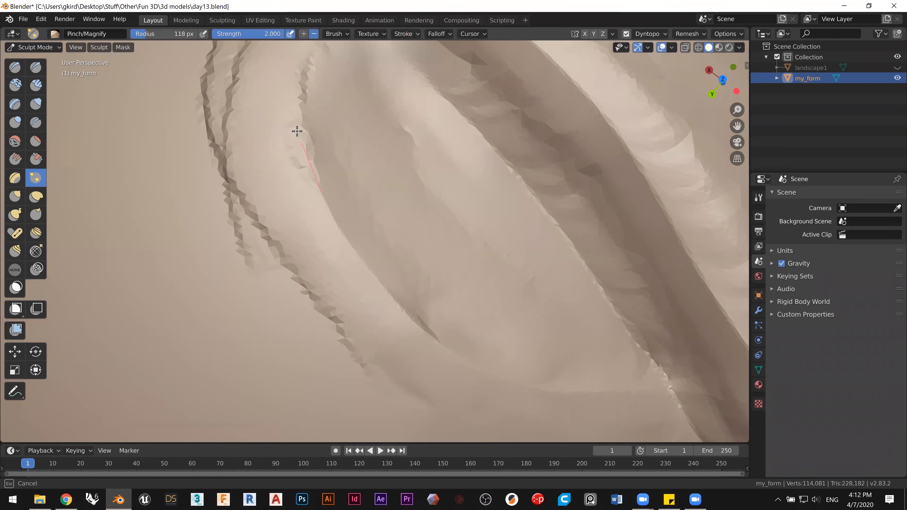
drag(299, 66, 308, 70)
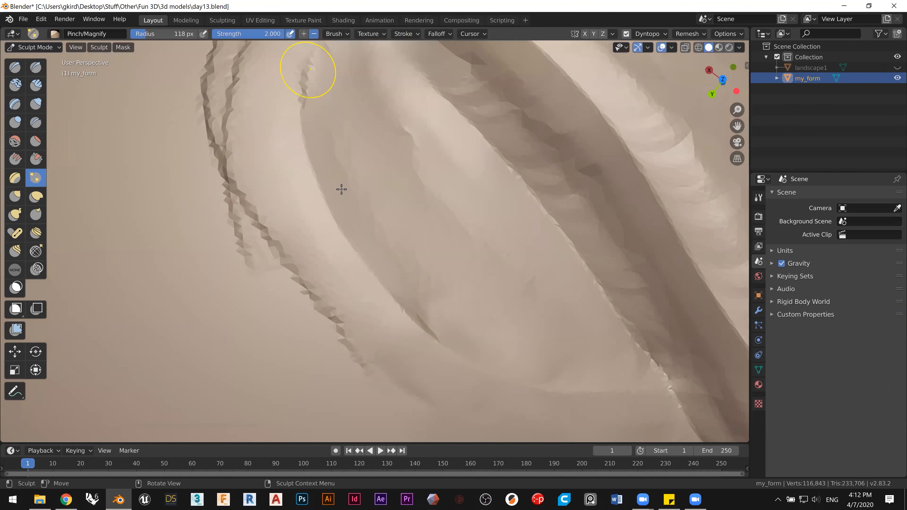
shift+middle_drag(352, 246, 377, 382)
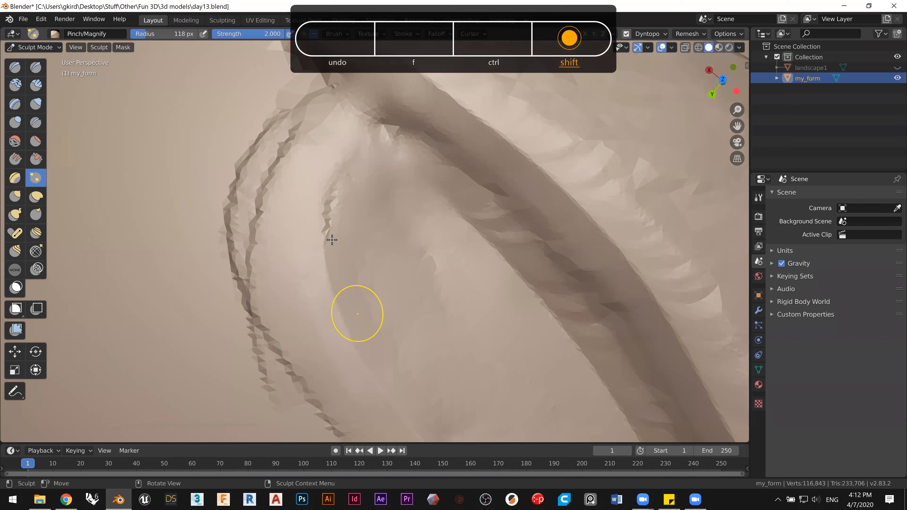
mouse_move(323, 234)
mouse_down()
mouse_move(350, 126)
mouse_move(394, 93)
mouse_up()
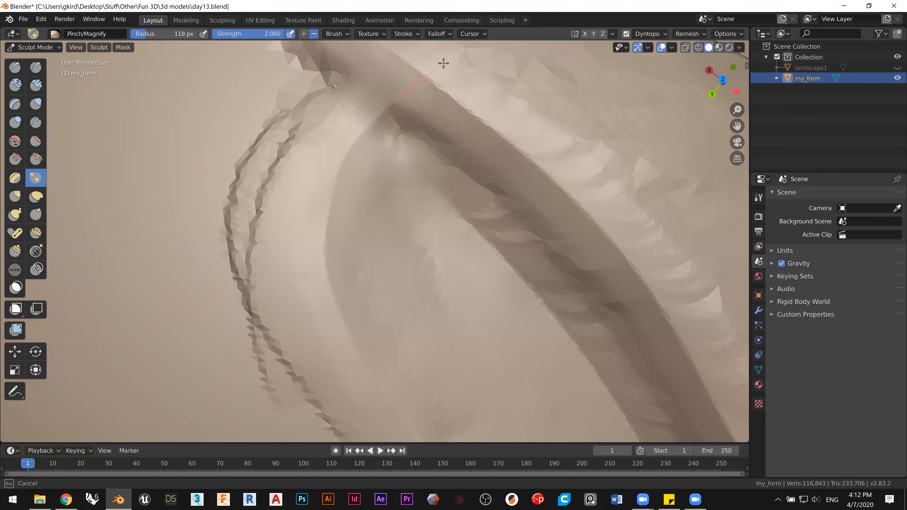
drag(480, 53, 481, 53)
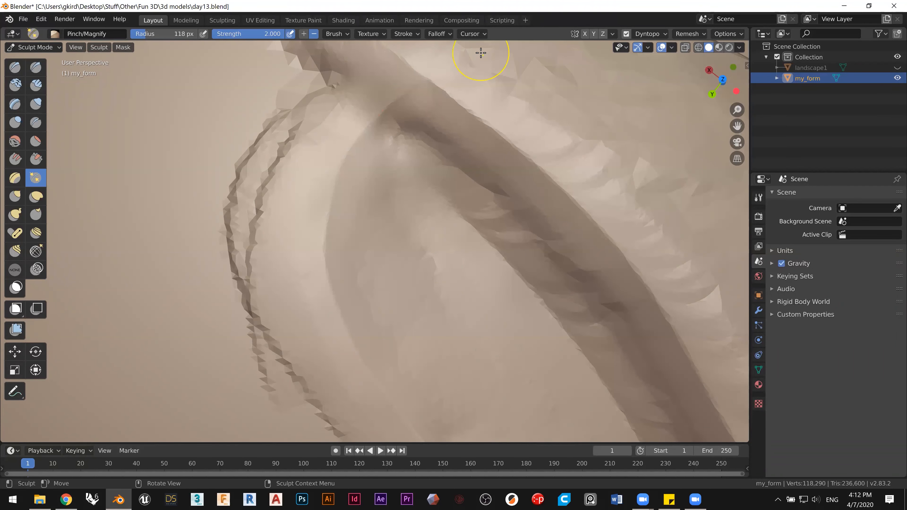
Step: Pinch the edge where the thick band borders the hollow, from their junction down along the band
mouse_move(374, 286)
middle_down()
mouse_move(330, 241)
mouse_move(356, 253)
mouse_move(413, 166)
middle_up()
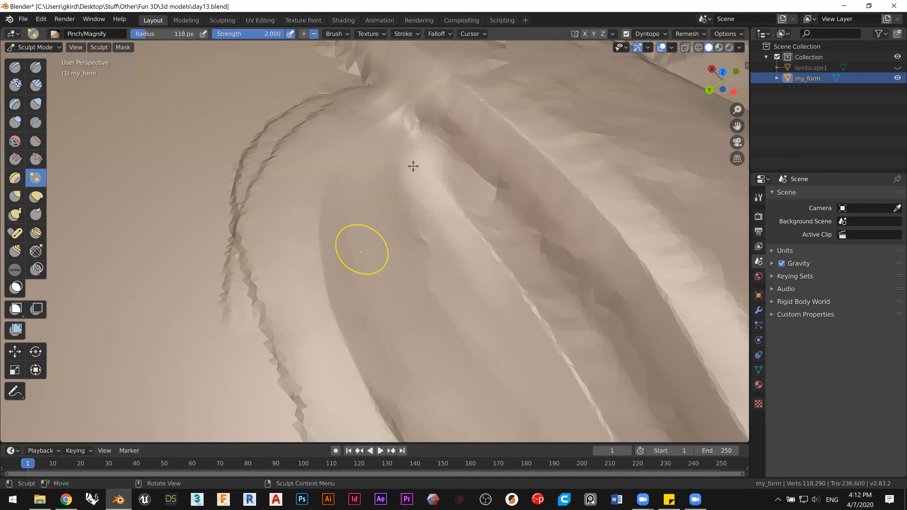
drag(402, 111, 410, 123)
drag(429, 172, 443, 193)
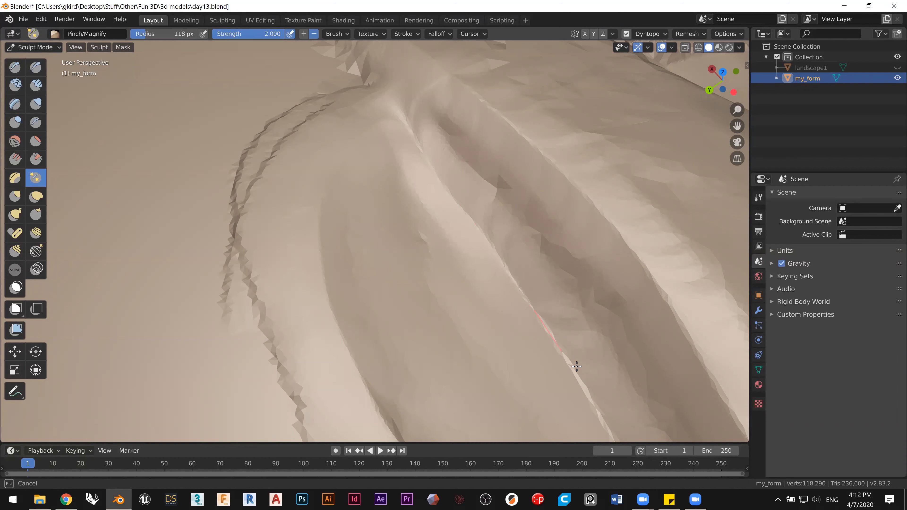
drag(606, 434, 603, 420)
Step: Smooth away the crossing jagged ridges outside the hollow and blend its rim into the surrounding surface
mouse_move(488, 282)
shift+middle_down()
mouse_move(445, 196)
mouse_move(489, 254)
mouse_move(429, 237)
mouse_move(448, 328)
shift+middle_up()
middle_drag(398, 249, 389, 214)
shift+middle_drag(422, 273, 420, 295)
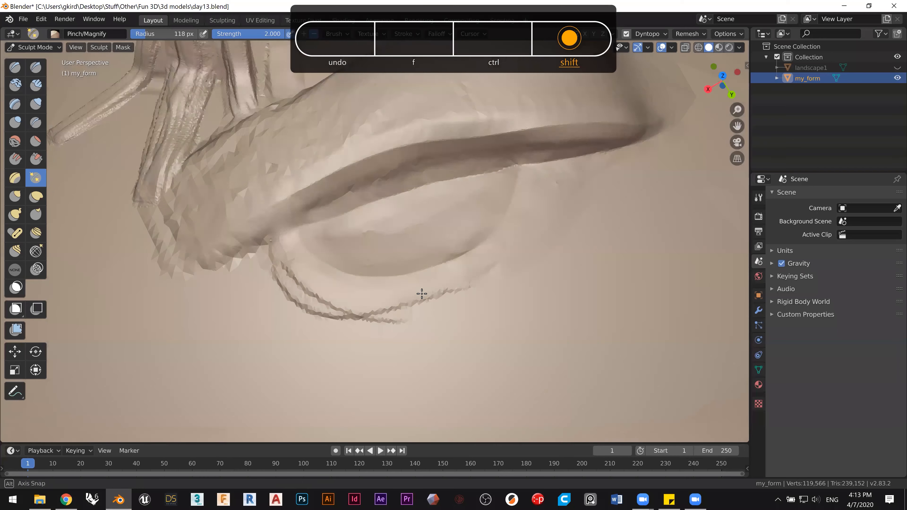
click(15, 140)
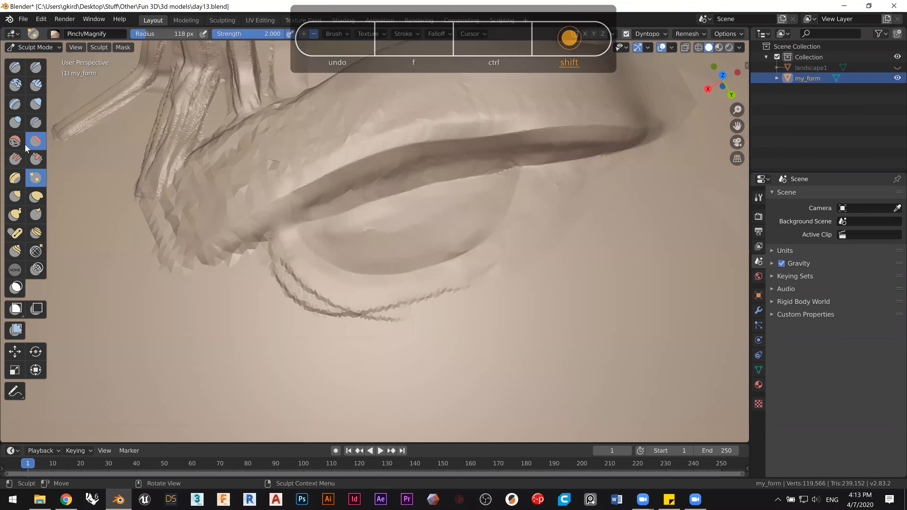
mouse_move(481, 294)
mouse_down()
mouse_move(567, 209)
mouse_move(401, 314)
mouse_move(318, 313)
mouse_move(273, 278)
mouse_up()
mouse_move(371, 344)
mouse_down()
mouse_move(333, 344)
mouse_move(461, 316)
mouse_move(534, 253)
mouse_move(499, 268)
mouse_up()
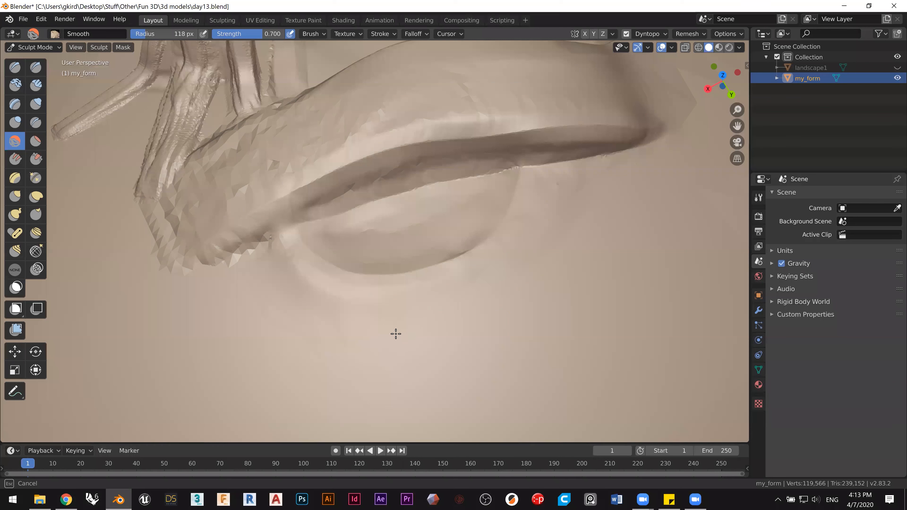
Step: Smooth the faceted end of the thick band and its broad upper surface, blending the end into the base
mouse_move(261, 281)
mouse_down()
mouse_move(244, 265)
mouse_move(255, 241)
mouse_up()
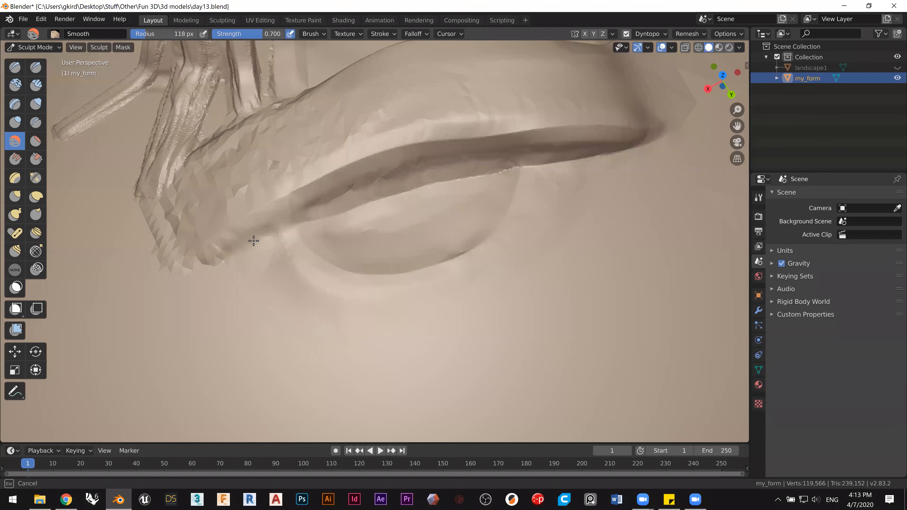
mouse_move(222, 284)
mouse_down()
mouse_move(182, 283)
mouse_move(199, 245)
mouse_up()
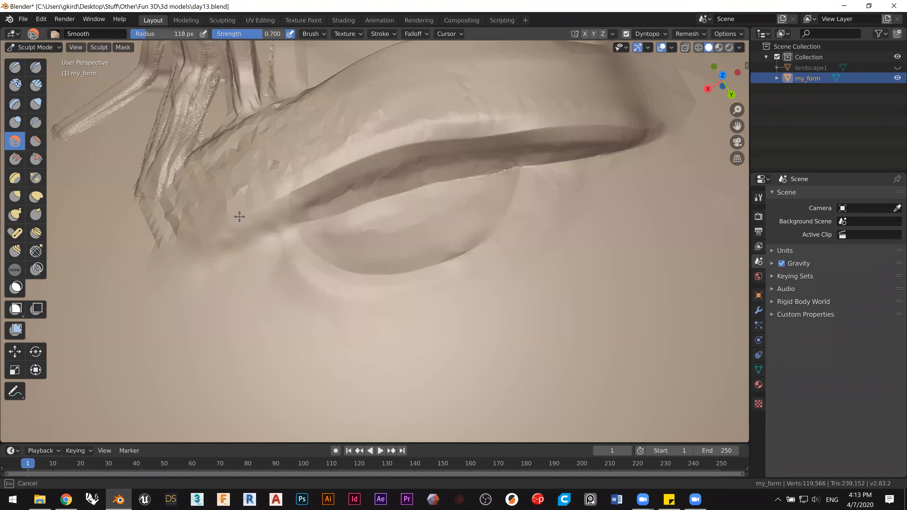
mouse_move(125, 209)
mouse_down()
mouse_move(237, 162)
mouse_move(295, 154)
mouse_up()
drag(420, 88, 368, 109)
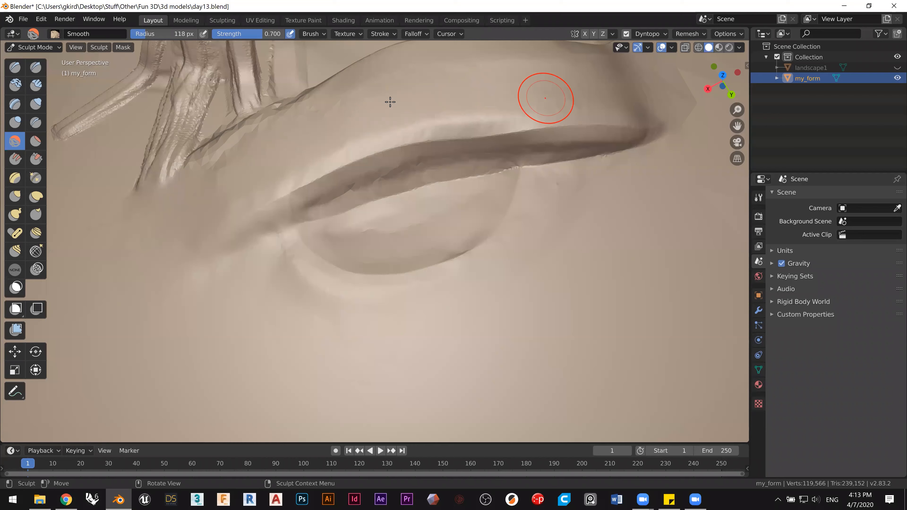
mouse_move(281, 158)
middle_down()
mouse_move(263, 160)
mouse_move(514, 182)
middle_up()
drag(514, 182, 427, 141)
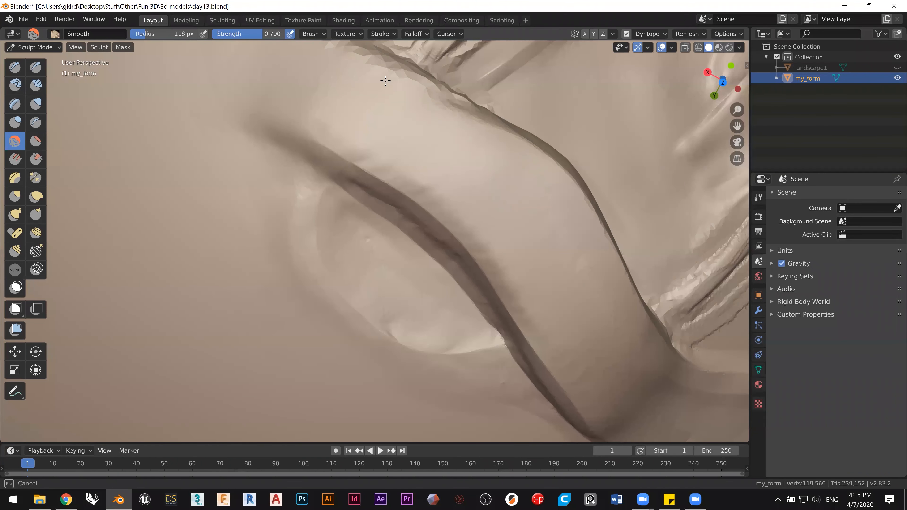
drag(385, 81, 381, 111)
Step: Pinch the jagged upper edge and the base edge along the far side of the thick band
mouse_move(378, 266)
middle_down()
mouse_move(317, 241)
mouse_move(310, 197)
mouse_move(192, 237)
mouse_move(248, 232)
mouse_move(279, 246)
middle_up()
mouse_move(391, 233)
middle_down()
mouse_move(177, 176)
mouse_move(119, 194)
mouse_move(116, 204)
mouse_move(77, 184)
middle_up()
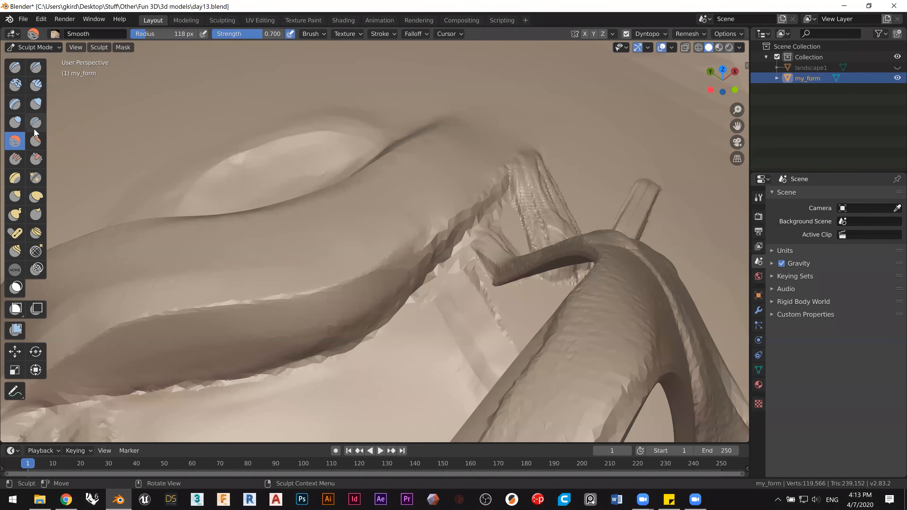
click(36, 179)
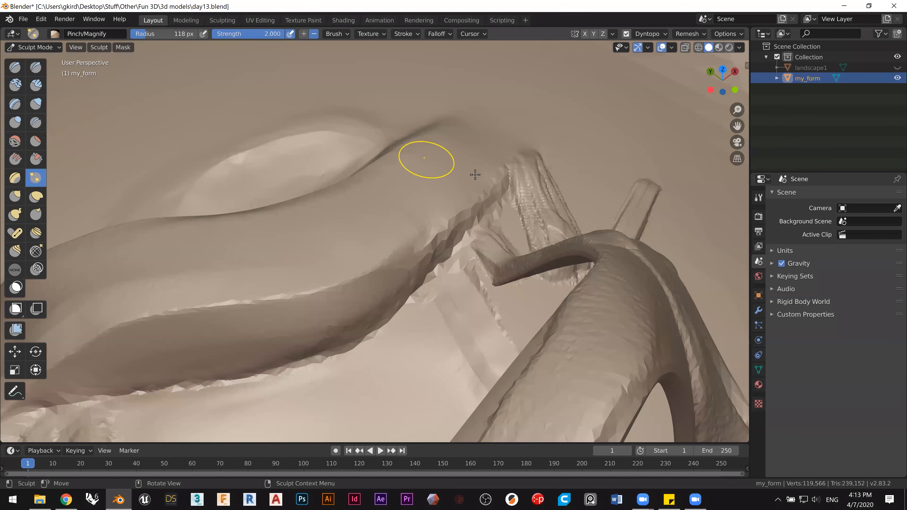
drag(493, 185, 424, 245)
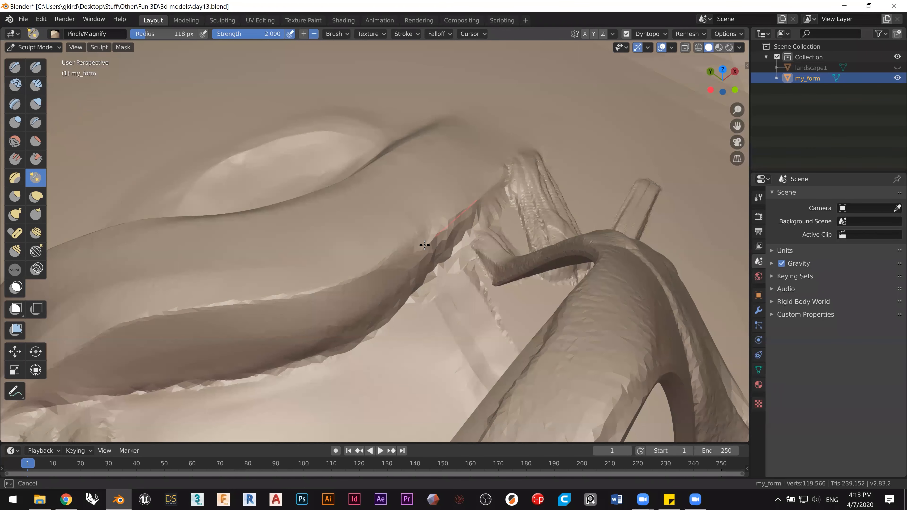
drag(312, 295, 326, 297)
mouse_move(451, 253)
mouse_down()
mouse_move(414, 271)
mouse_move(358, 348)
mouse_move(330, 364)
mouse_move(238, 383)
mouse_up()
drag(147, 393, 63, 403)
Step: Set the Grab brush radius to 234 px and pull the bulging upper edge of the thick band inward to straighten its curve
middle_drag(449, 375, 376, 345)
mouse_move(310, 283)
ctrl+middle_down()
mouse_move(308, 336)
mouse_move(283, 288)
mouse_move(321, 272)
mouse_move(400, 271)
mouse_move(469, 300)
mouse_move(496, 334)
ctrl+middle_up()
shift+middle_drag(375, 306, 361, 363)
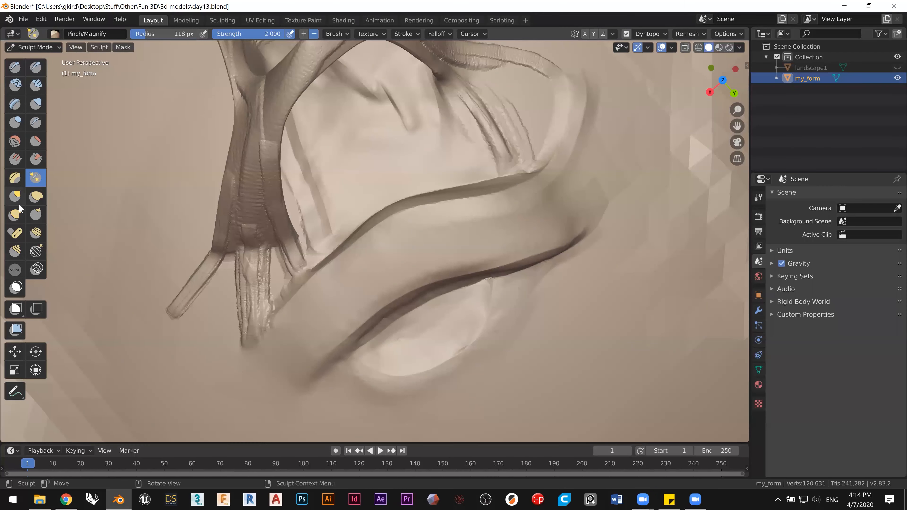
click(36, 196)
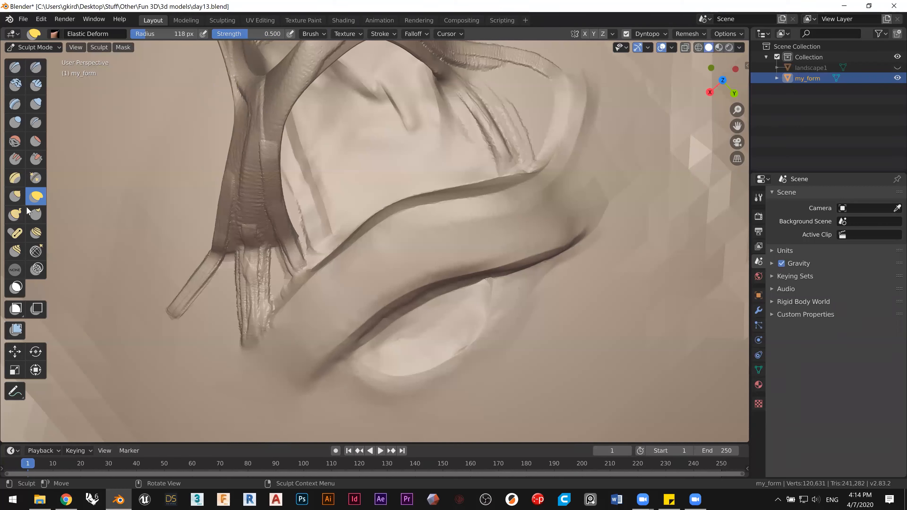
click(16, 199)
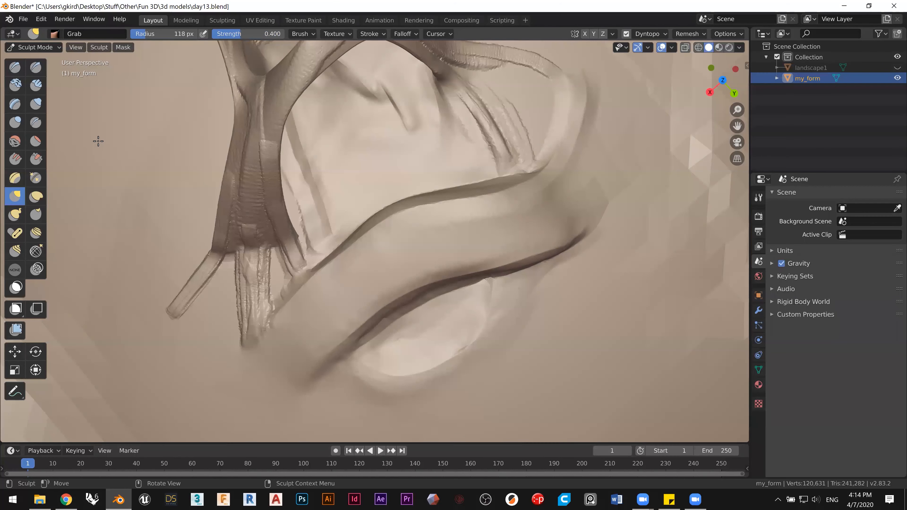
mouse_move(367, 187)
mouse_down()
mouse_move(420, 213)
mouse_move(390, 228)
mouse_move(364, 212)
mouse_move(386, 225)
mouse_up()
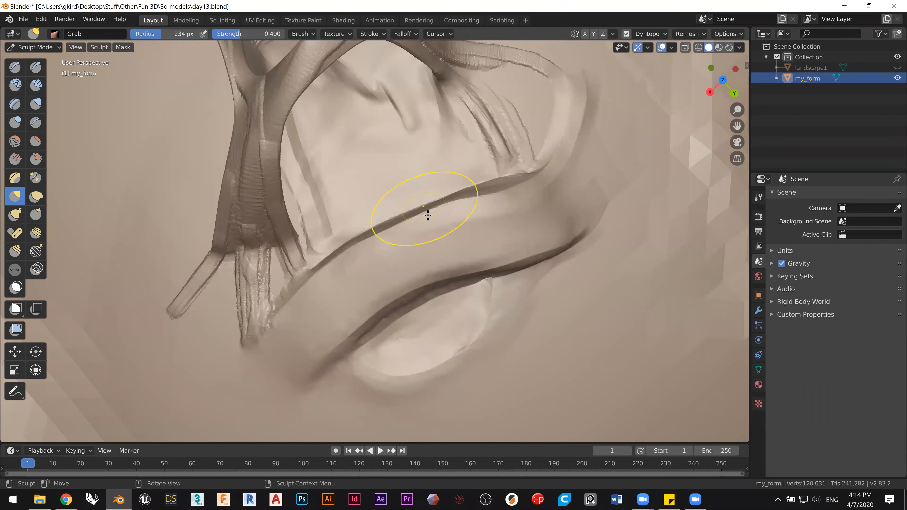
Step: Reshape the thick band's upper and lower edges with the Grab brush, pulling them into a more even curve
drag(447, 203, 445, 220)
drag(380, 243, 357, 257)
mouse_move(357, 257)
middle_down()
mouse_move(518, 190)
mouse_move(530, 152)
mouse_move(484, 158)
mouse_move(460, 248)
middle_up()
mouse_move(424, 219)
middle_down()
mouse_move(348, 176)
mouse_move(426, 249)
middle_up()
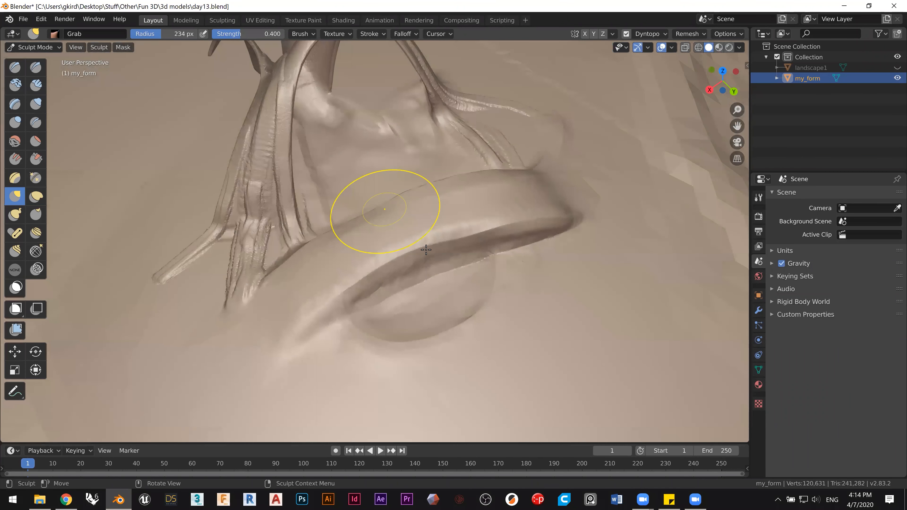
mouse_move(437, 262)
mouse_down()
mouse_move(465, 255)
mouse_move(383, 297)
mouse_up()
drag(486, 260, 486, 264)
drag(486, 264, 472, 267)
mouse_move(472, 268)
middle_down()
mouse_move(440, 290)
mouse_move(432, 281)
middle_up()
mouse_move(365, 215)
middle_down()
mouse_move(324, 212)
mouse_move(186, 144)
mouse_move(353, 142)
mouse_move(82, 222)
middle_up()
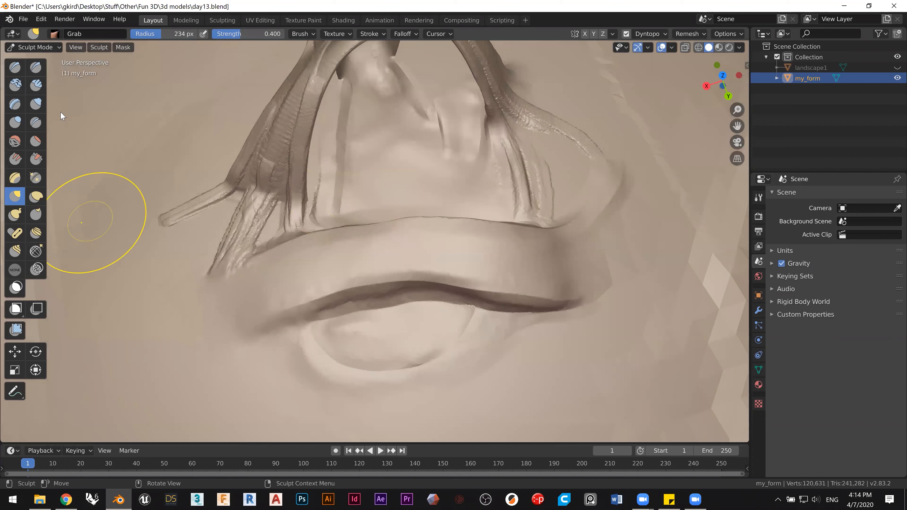
Step: Flatten the thick band lengthwise with a 353 px brush radius and carve creases across its middle at a 129 px radius
click(36, 142)
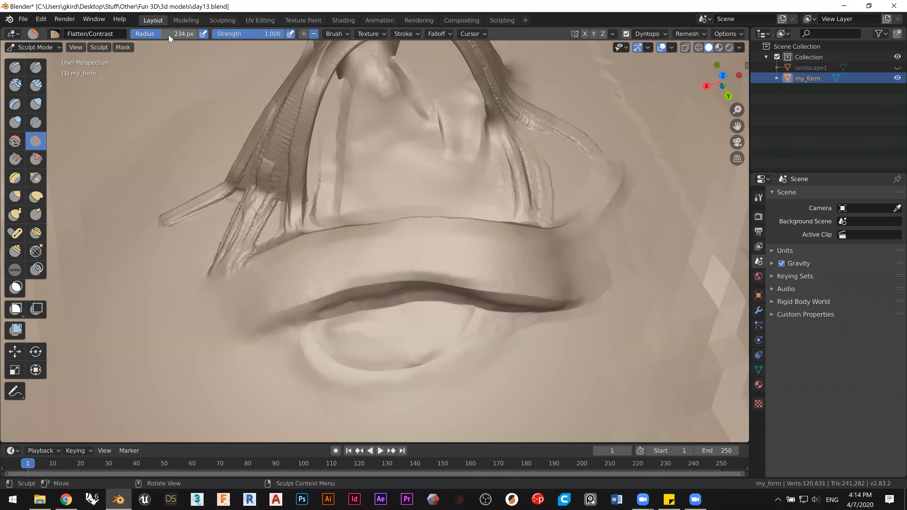
mouse_move(460, 232)
mouse_down()
mouse_move(465, 253)
mouse_move(432, 243)
mouse_move(291, 274)
mouse_move(150, 243)
mouse_up()
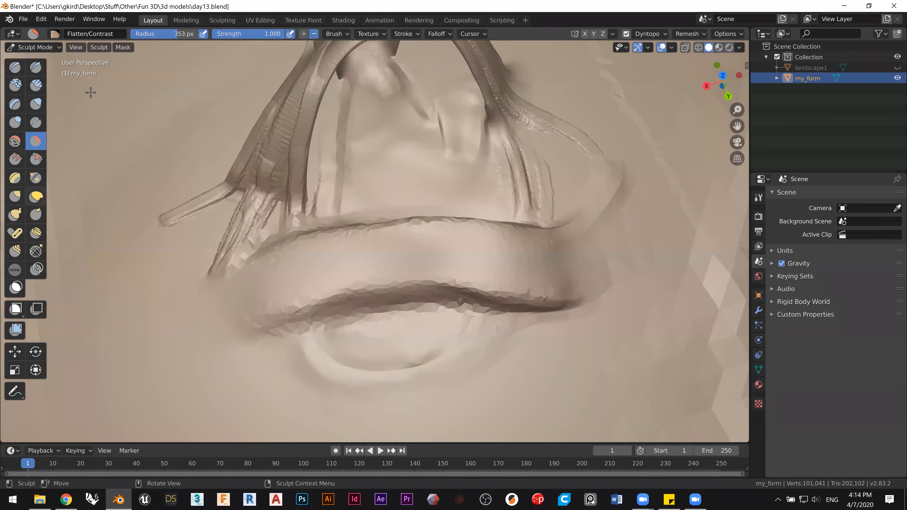
key(shift+c)
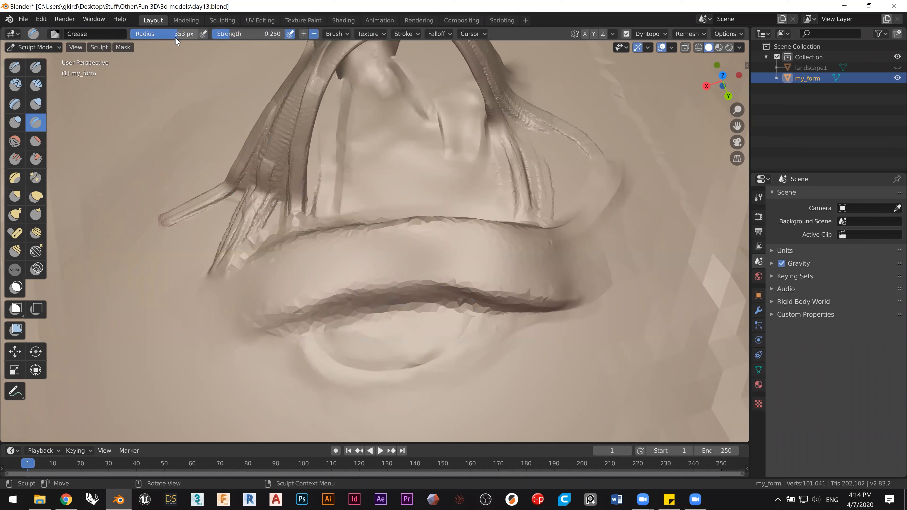
drag(425, 260, 421, 231)
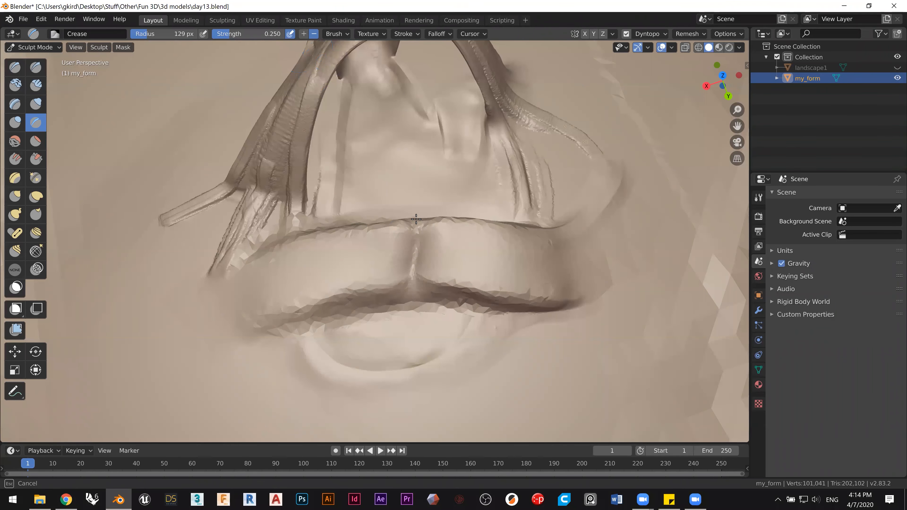
drag(374, 256, 404, 228)
Step: Cut across the thick band with subtractive Clay Strips at a 129 px radius, widening the channel into a broad gap
drag(117, 127, 68, 95)
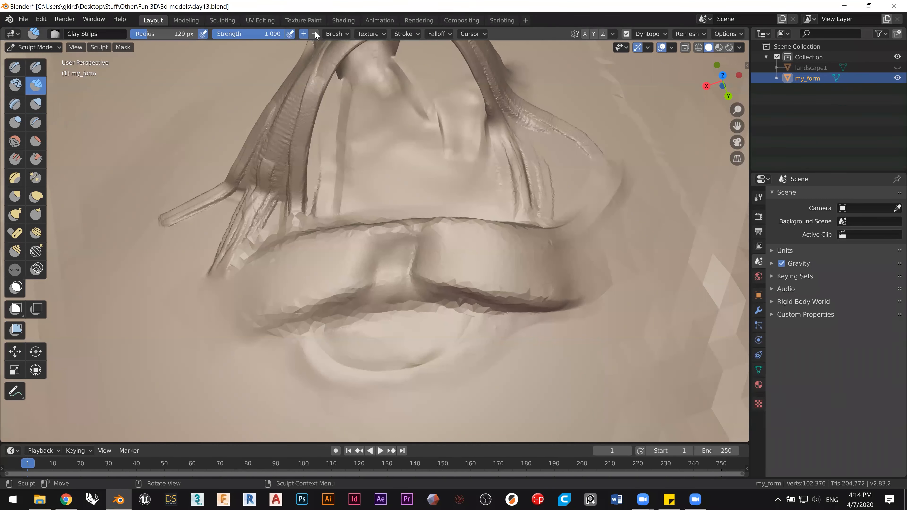
mouse_move(395, 300)
mouse_down()
mouse_move(401, 236)
mouse_move(394, 279)
mouse_up()
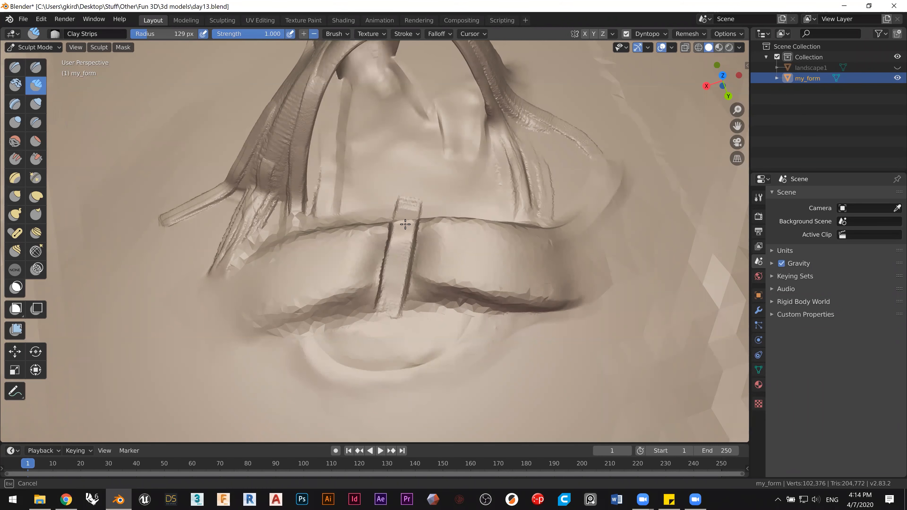
drag(469, 234, 486, 248)
mouse_move(486, 248)
middle_down()
mouse_move(502, 237)
mouse_move(493, 208)
middle_up()
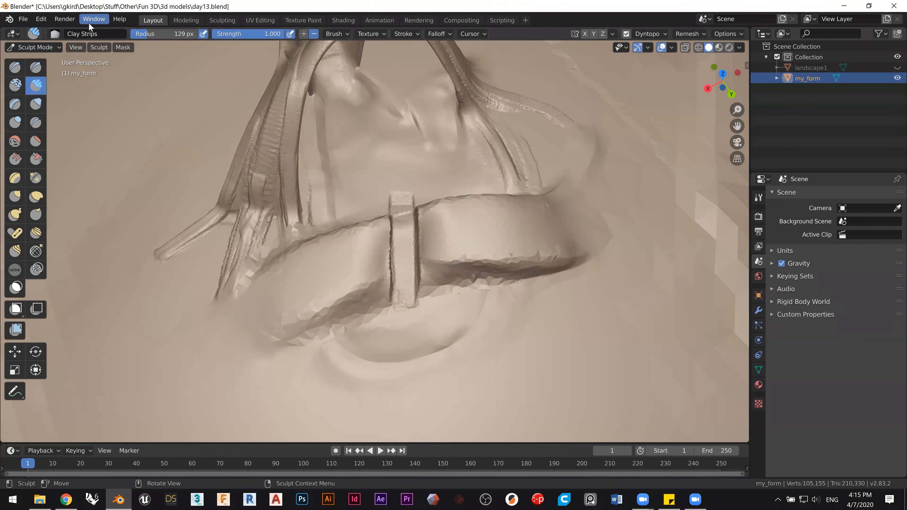
mouse_move(445, 236)
mouse_down()
mouse_move(443, 259)
mouse_move(451, 236)
mouse_move(469, 226)
mouse_move(434, 250)
mouse_move(411, 293)
mouse_move(380, 239)
mouse_move(361, 230)
mouse_move(371, 278)
mouse_move(342, 243)
mouse_move(330, 300)
mouse_move(336, 239)
mouse_move(339, 257)
mouse_move(425, 196)
mouse_move(460, 192)
mouse_move(447, 211)
mouse_up()
mouse_move(446, 211)
middle_down()
mouse_move(405, 253)
mouse_move(405, 288)
mouse_move(363, 202)
mouse_move(103, 146)
middle_up()
Step: Smooth the rough floor and borders of the gap with a 134 px Smooth brush
click(19, 142)
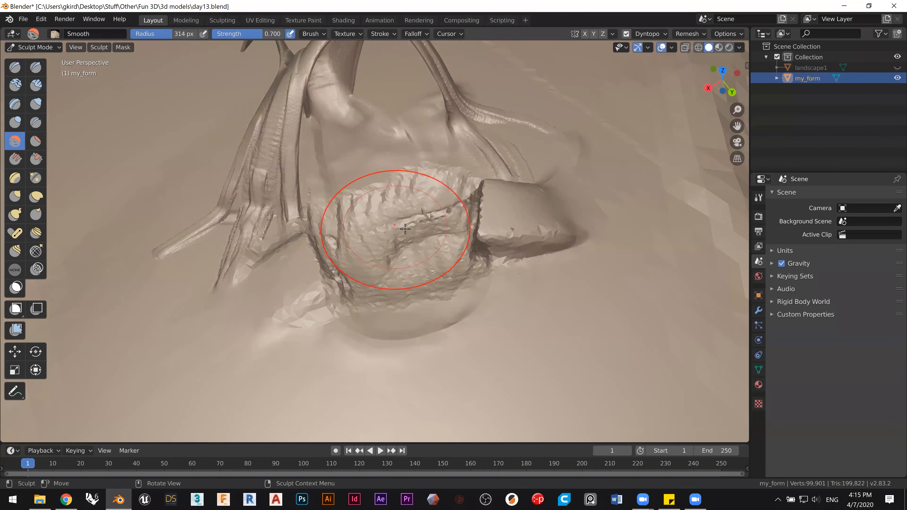
drag(393, 234, 414, 217)
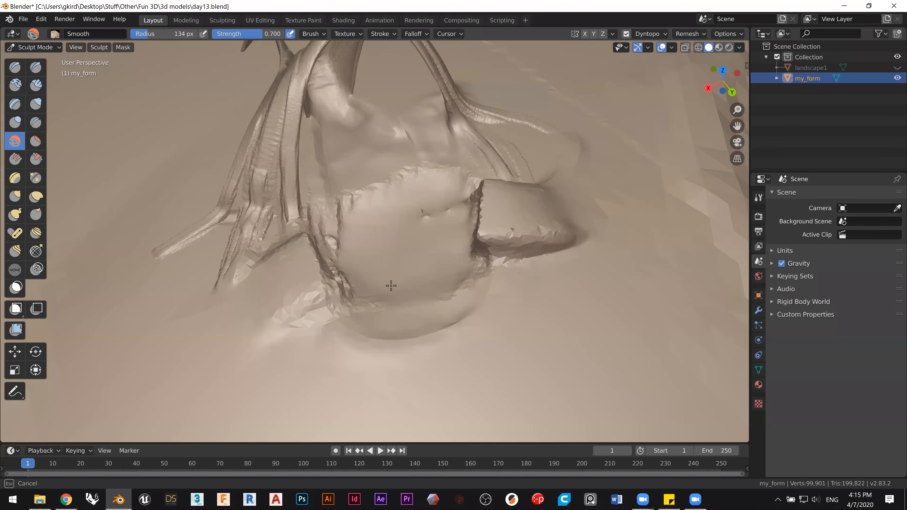
drag(374, 280, 372, 275)
middle_drag(363, 251, 316, 246)
drag(332, 239, 318, 240)
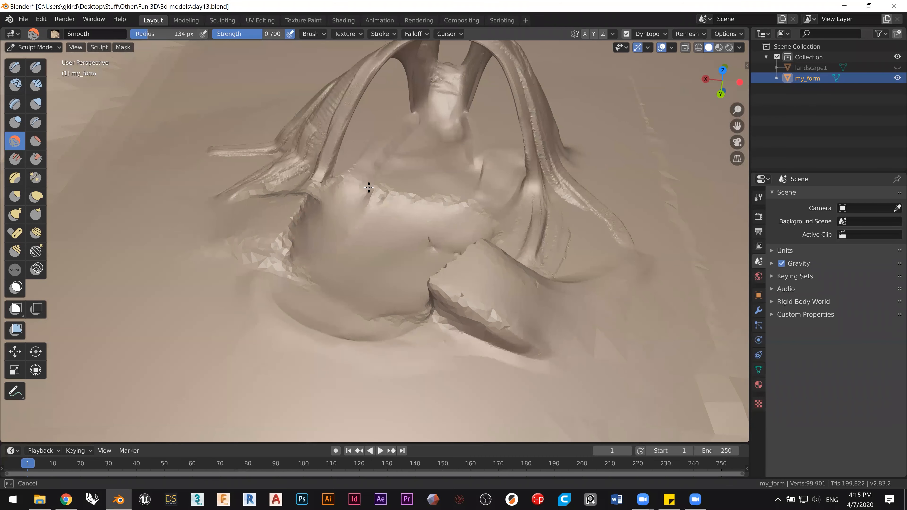
mouse_move(468, 216)
middle_down()
mouse_move(447, 223)
mouse_move(522, 218)
mouse_move(381, 212)
mouse_move(374, 287)
mouse_move(381, 278)
middle_up()
Step: Inflate the two small pits in the gap's floor with a 277 px Inflate brush to close them
mouse_move(385, 233)
ctrl+middle_down()
mouse_move(365, 209)
mouse_move(172, 157)
ctrl+middle_up()
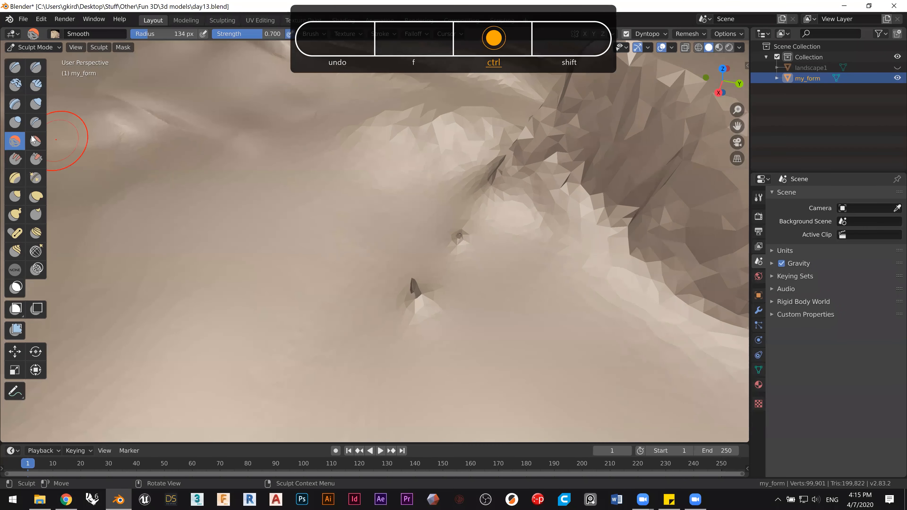
click(36, 103)
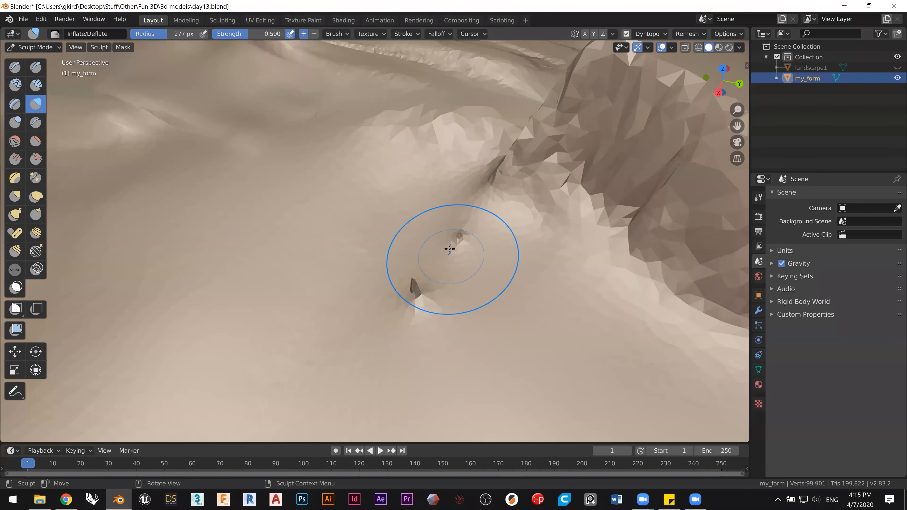
mouse_move(421, 303)
mouse_down()
mouse_move(457, 253)
mouse_move(405, 262)
mouse_up()
drag(447, 304, 334, 222)
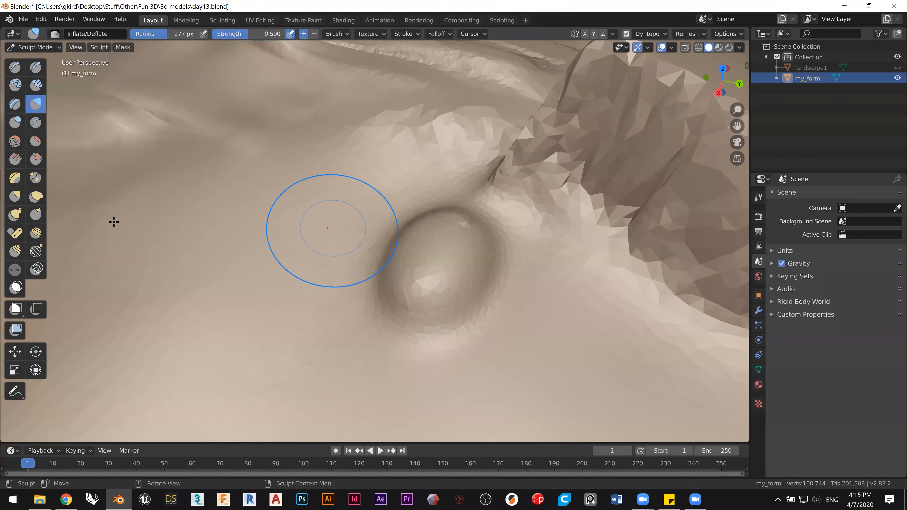
Step: Smooth the inflated bump and the surrounding floor of the gap with a 277 px brush radius
click(14, 141)
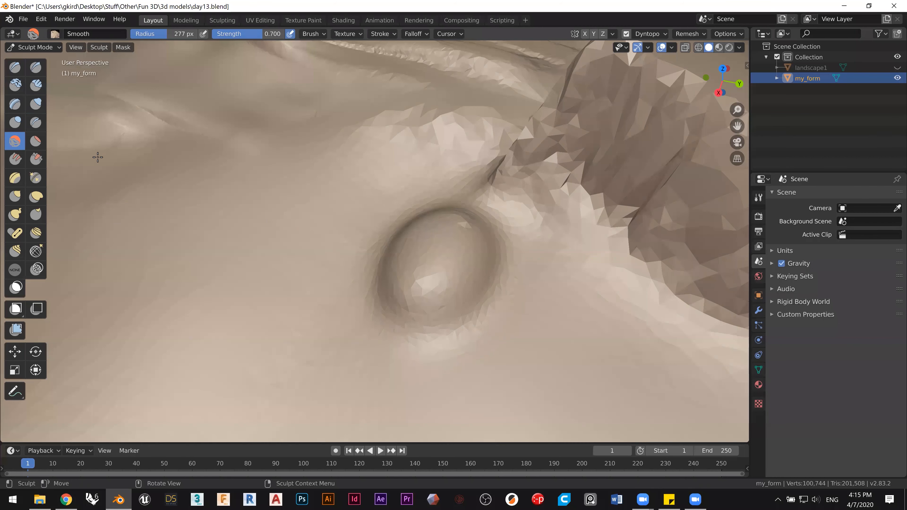
mouse_move(465, 298)
mouse_down()
mouse_move(481, 245)
mouse_move(471, 275)
mouse_move(356, 235)
mouse_move(405, 326)
mouse_move(455, 243)
mouse_up()
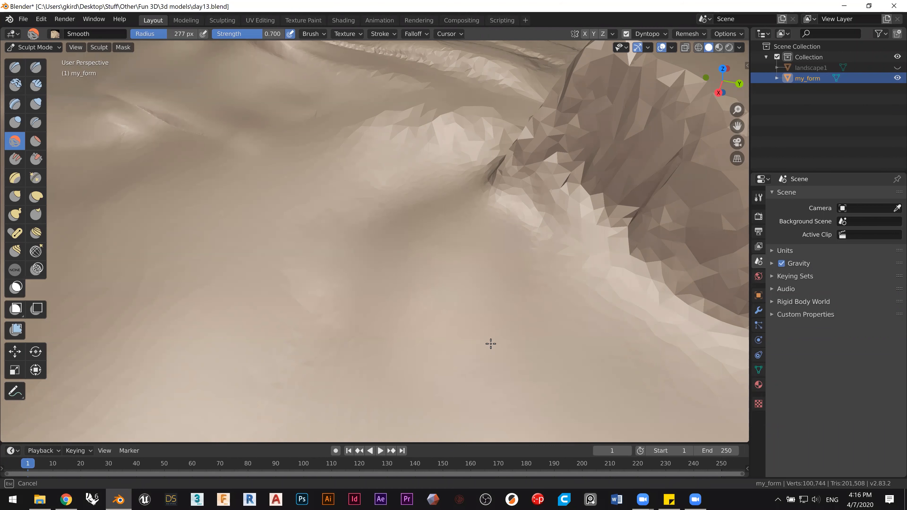
drag(51, 183, 35, 107)
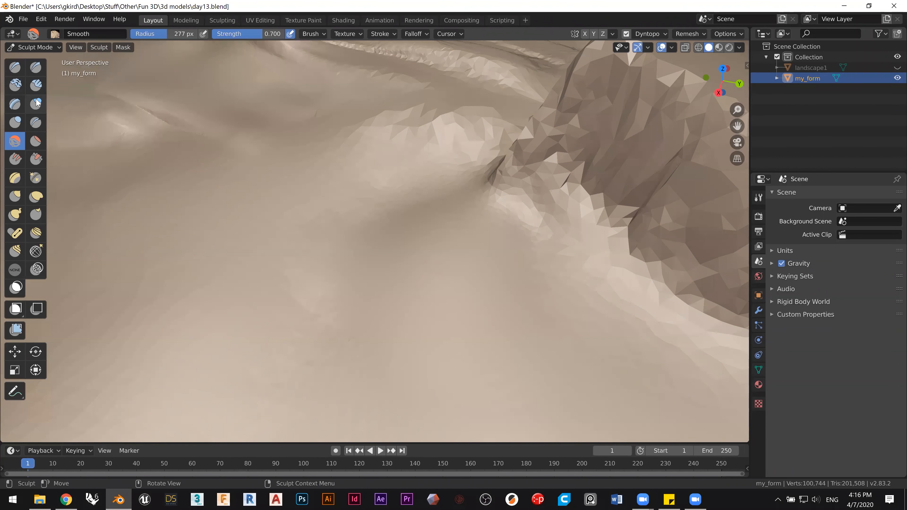
mouse_move(405, 324)
mouse_down()
mouse_move(486, 348)
mouse_move(376, 215)
mouse_up()
drag(407, 366, 254, 369)
ctrl+middle_drag(306, 300, 328, 372)
mouse_move(318, 320)
shift+middle_down()
mouse_move(233, 280)
mouse_move(144, 281)
mouse_move(148, 290)
shift+middle_up()
Step: Flatten the jagged cut face of the remaining band block with the Flatten/Contrast brush at a 196 px radius
click(36, 141)
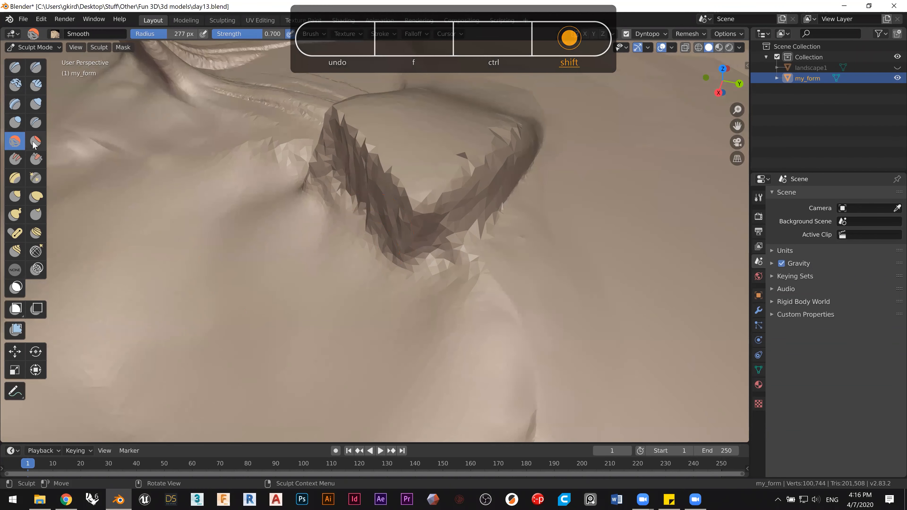
middle_drag(368, 233, 458, 209)
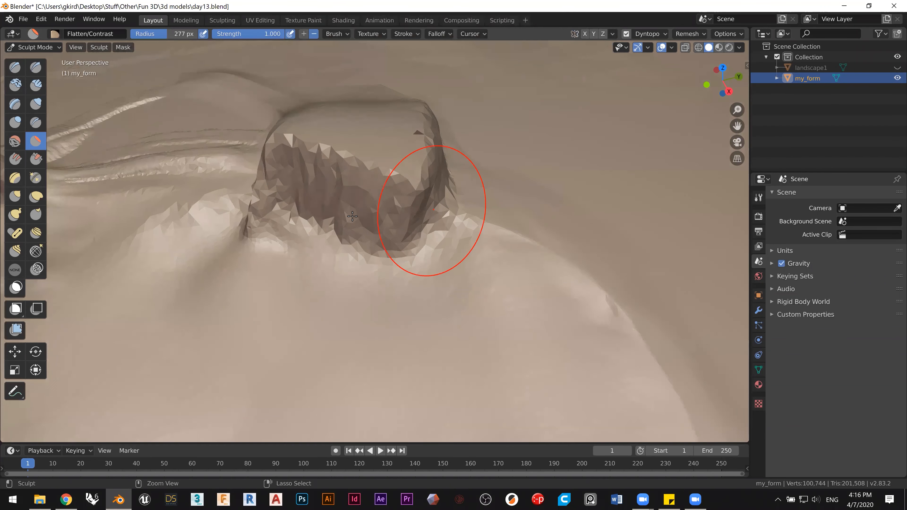
ctrl+middle_drag(328, 193, 215, 140)
shift+middle_drag(266, 195, 294, 281)
drag(147, 35, 146, 35)
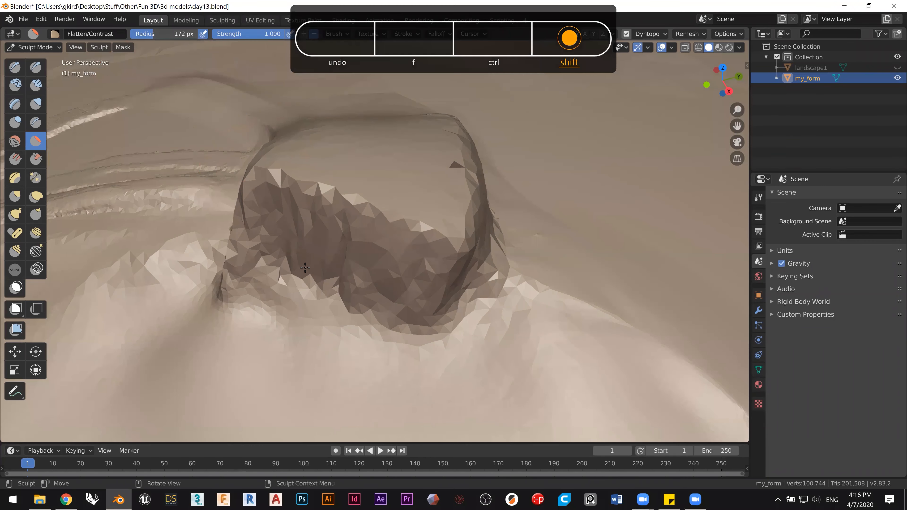
mouse_move(304, 265)
mouse_down()
mouse_move(336, 243)
mouse_move(295, 207)
mouse_move(424, 282)
mouse_up()
mouse_move(392, 320)
mouse_down()
mouse_move(343, 300)
mouse_move(358, 314)
mouse_move(450, 271)
mouse_up()
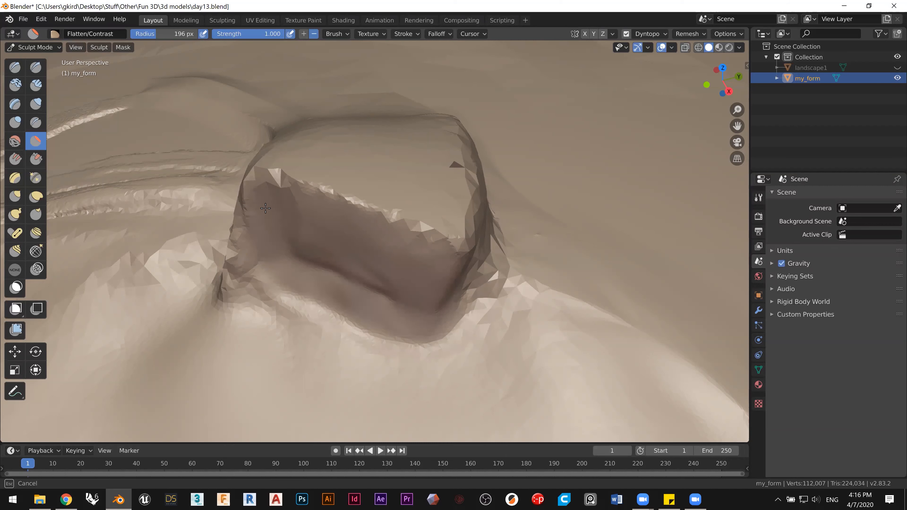
Step: Flatten the faceted long side of the band block and the rough ground along its base
mouse_move(235, 284)
middle_down()
mouse_move(160, 259)
mouse_move(184, 266)
mouse_move(211, 294)
mouse_move(173, 266)
mouse_move(495, 307)
middle_up()
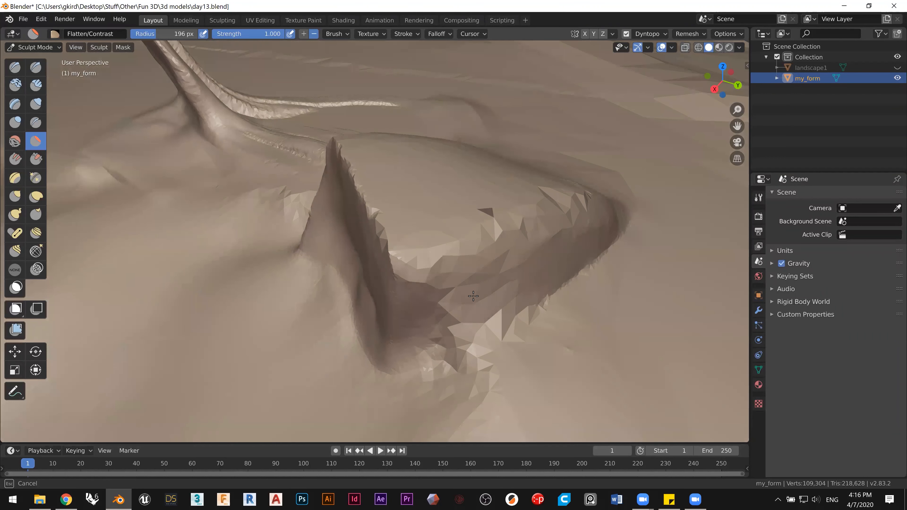
drag(473, 295, 549, 265)
mouse_move(420, 311)
mouse_down()
mouse_move(439, 379)
mouse_move(500, 356)
mouse_move(495, 322)
mouse_move(566, 313)
mouse_up()
mouse_move(263, 305)
middle_down()
mouse_move(259, 324)
mouse_move(248, 296)
middle_up()
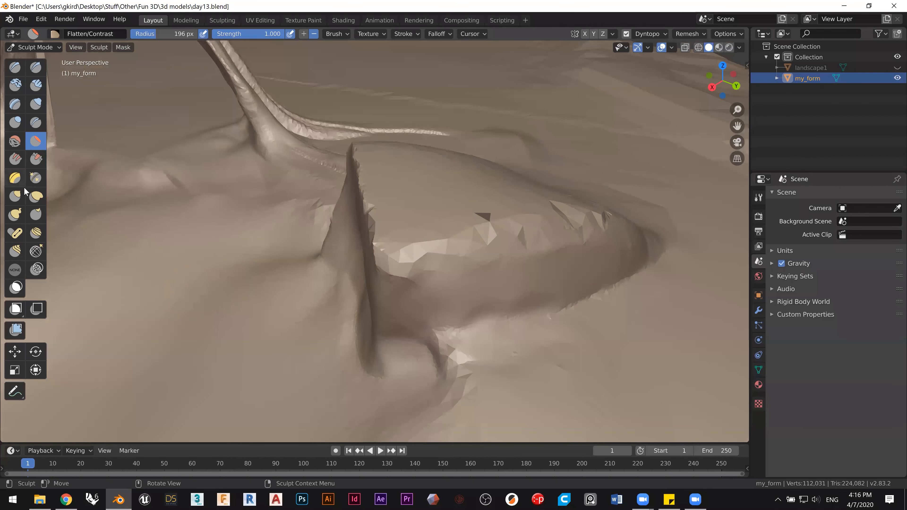
Step: Sharpen the side, top and cut edges of the band block with the Pinch/Magnify brush at a 196 px radius
click(36, 178)
middle_drag(595, 217, 588, 243)
drag(644, 237, 369, 302)
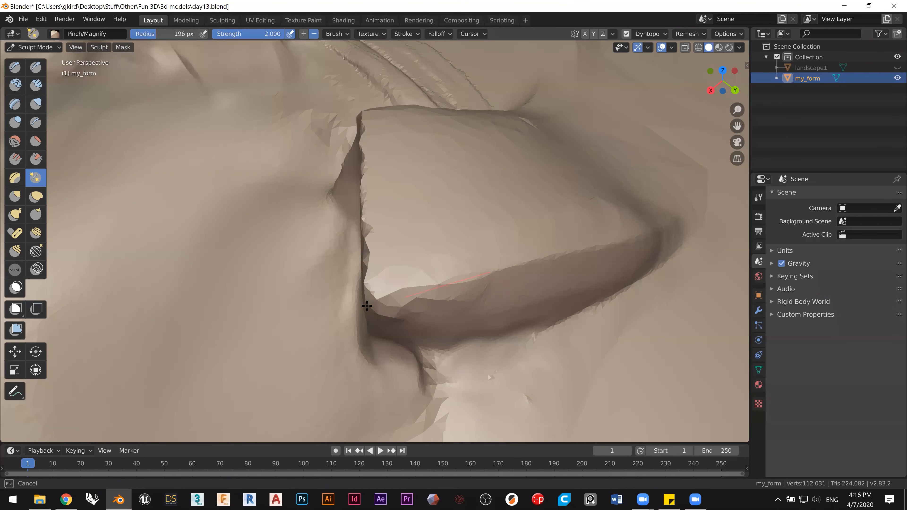
mouse_move(387, 249)
middle_down()
mouse_move(450, 257)
mouse_move(415, 239)
middle_up()
drag(416, 240, 365, 214)
drag(261, 164, 137, 156)
mouse_move(156, 209)
middle_down()
mouse_move(285, 194)
mouse_move(338, 208)
mouse_move(495, 140)
middle_up()
mouse_move(215, 270)
mouse_down()
mouse_move(441, 205)
mouse_move(530, 192)
mouse_move(671, 203)
mouse_up()
middle_drag(346, 225, 355, 239)
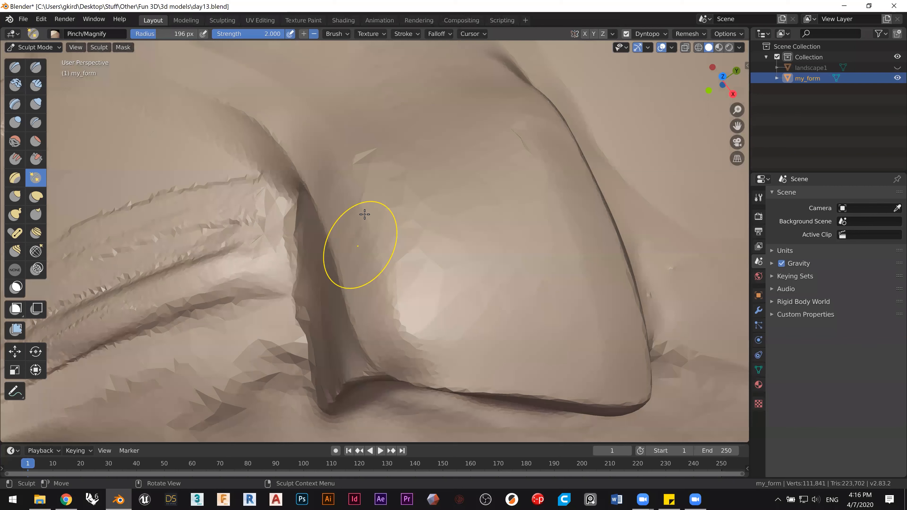
mouse_move(372, 297)
middle_down()
mouse_move(182, 212)
mouse_move(182, 235)
mouse_move(433, 166)
mouse_move(411, 186)
mouse_move(358, 191)
mouse_move(334, 296)
middle_up()
middle_drag(334, 296, 458, 251)
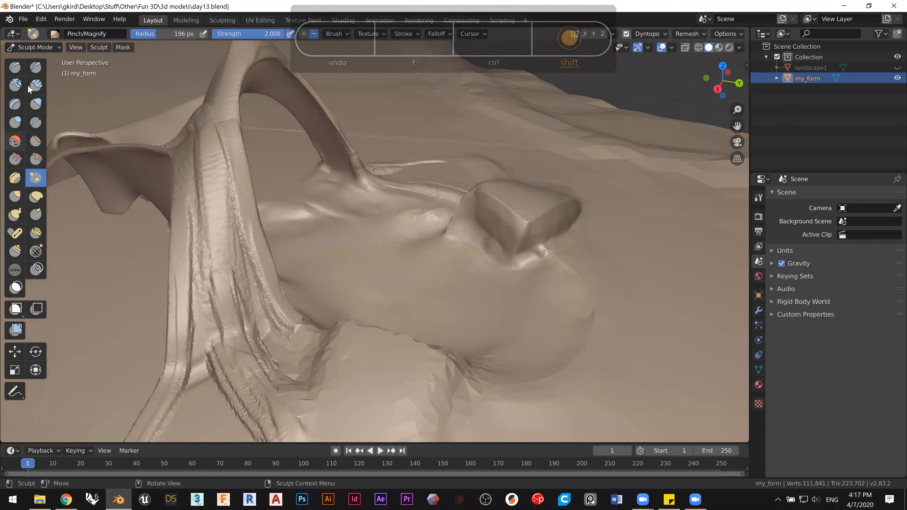
Step: Dig a deep hollow into the cut face of the band block with subtractive Clay Strips at a 196 px radius
click(36, 85)
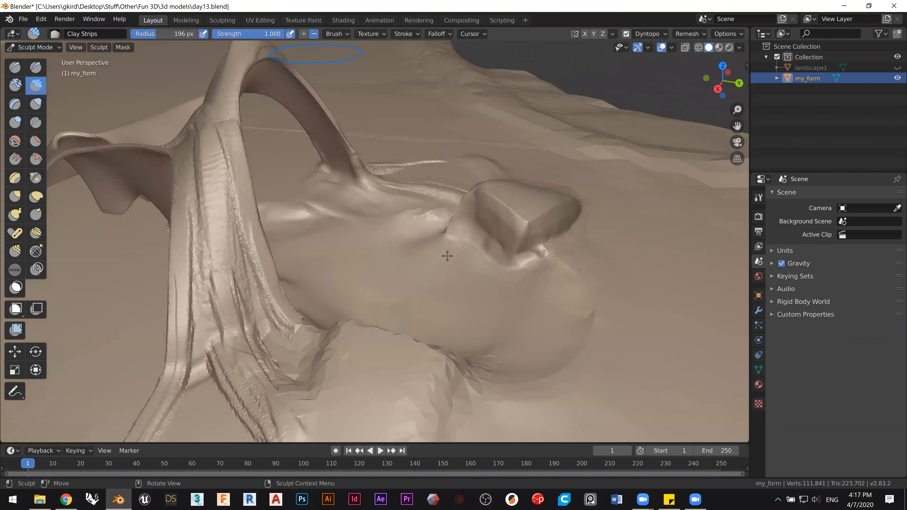
ctrl+middle_drag(495, 285, 506, 175)
mouse_move(356, 186)
shift+middle_down()
mouse_move(347, 203)
mouse_move(390, 211)
mouse_move(352, 338)
shift+middle_up()
mouse_move(460, 218)
mouse_down()
mouse_move(451, 238)
mouse_move(478, 202)
mouse_move(397, 239)
mouse_move(401, 190)
mouse_move(368, 229)
mouse_move(472, 182)
mouse_move(450, 154)
mouse_move(448, 184)
mouse_move(479, 213)
mouse_up()
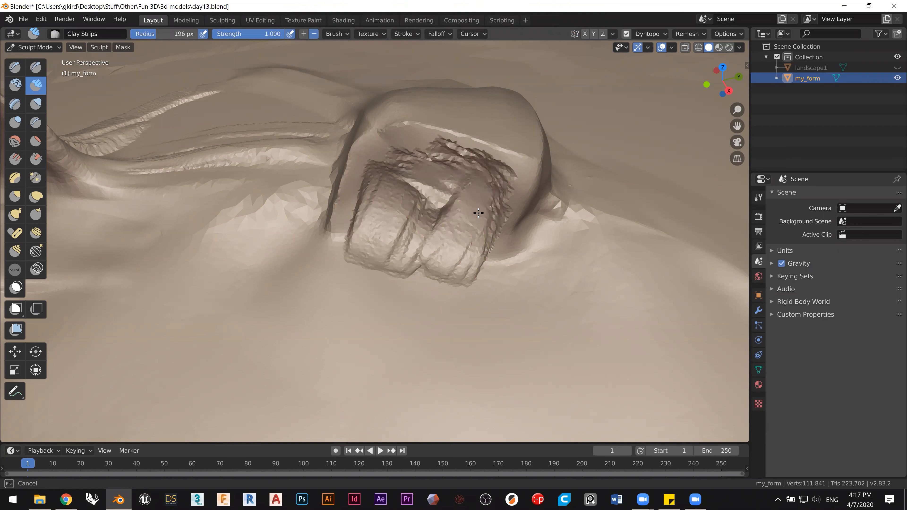
mouse_move(456, 164)
mouse_down()
mouse_move(407, 150)
mouse_move(382, 168)
mouse_move(421, 200)
mouse_move(461, 189)
mouse_move(459, 228)
mouse_move(439, 250)
mouse_move(411, 247)
mouse_move(431, 165)
mouse_up()
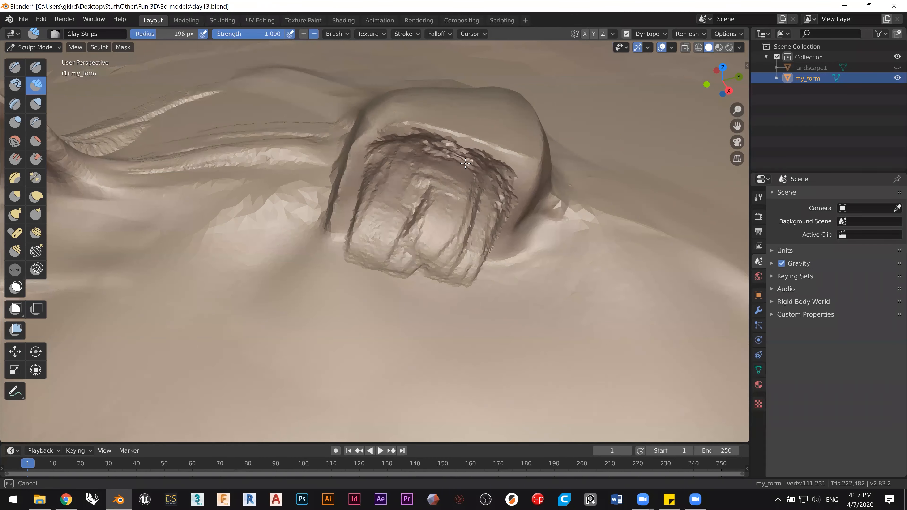
mouse_move(464, 255)
mouse_down()
mouse_move(475, 218)
mouse_move(457, 200)
mouse_move(428, 186)
mouse_move(394, 238)
mouse_move(411, 193)
mouse_move(373, 207)
mouse_move(385, 189)
mouse_up()
mouse_move(451, 161)
mouse_down()
mouse_move(462, 205)
mouse_move(438, 218)
mouse_move(411, 211)
mouse_move(405, 195)
mouse_move(378, 216)
mouse_up()
Step: Smooth the ridged floor and front lip of the hollow in the band block
mouse_move(379, 217)
middle_down()
mouse_move(357, 200)
mouse_move(381, 213)
mouse_move(281, 203)
mouse_move(360, 245)
middle_up()
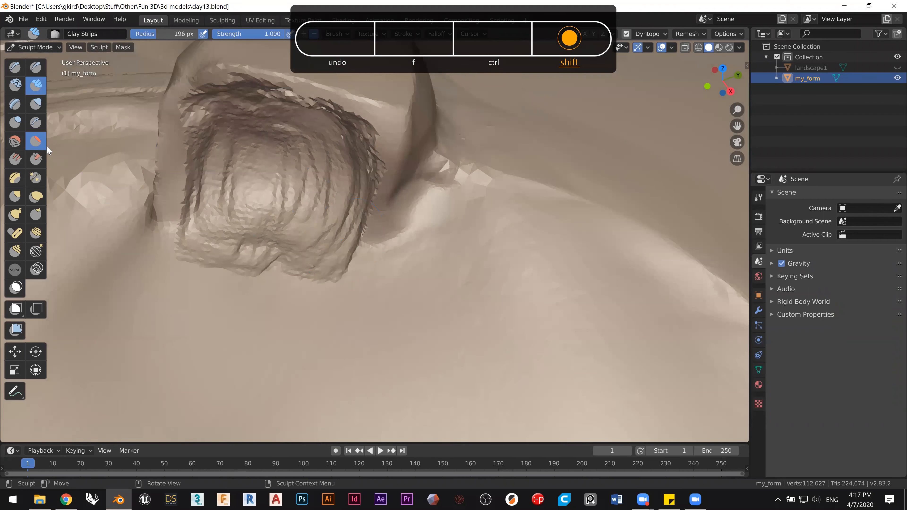
mouse_move(253, 220)
shift+mouse_down()
mouse_move(223, 252)
mouse_move(197, 256)
mouse_move(258, 234)
shift+mouse_up()
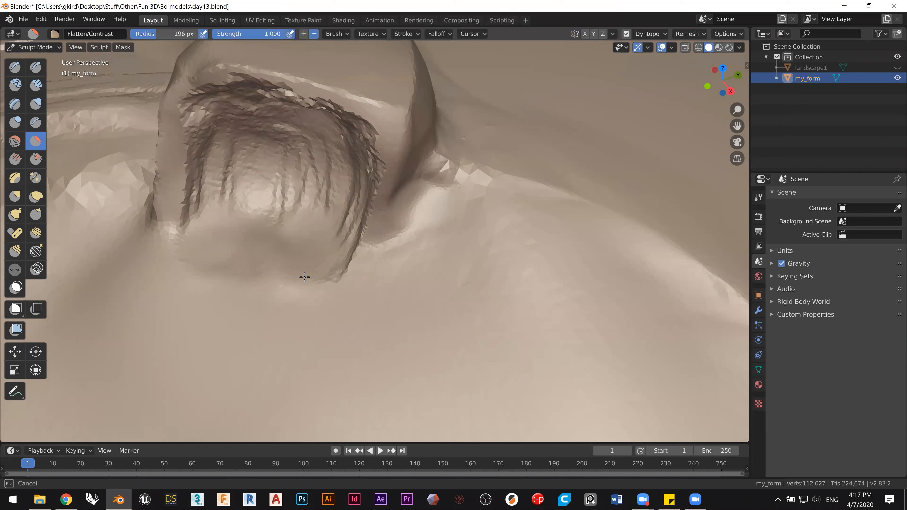
shift+drag(230, 236, 237, 229)
mouse_move(236, 228)
middle_down()
mouse_move(239, 202)
mouse_move(295, 267)
middle_up()
mouse_move(295, 267)
shift+mouse_down()
mouse_move(306, 295)
mouse_move(342, 260)
mouse_move(338, 294)
shift+mouse_up()
middle_drag(264, 250, 298, 265)
Step: Even out the ridged inner walls and back of the hollow with smoothing and Flatten/Contrast strokes
mouse_move(200, 255)
shift+mouse_down()
mouse_move(167, 313)
mouse_move(159, 292)
shift+mouse_up()
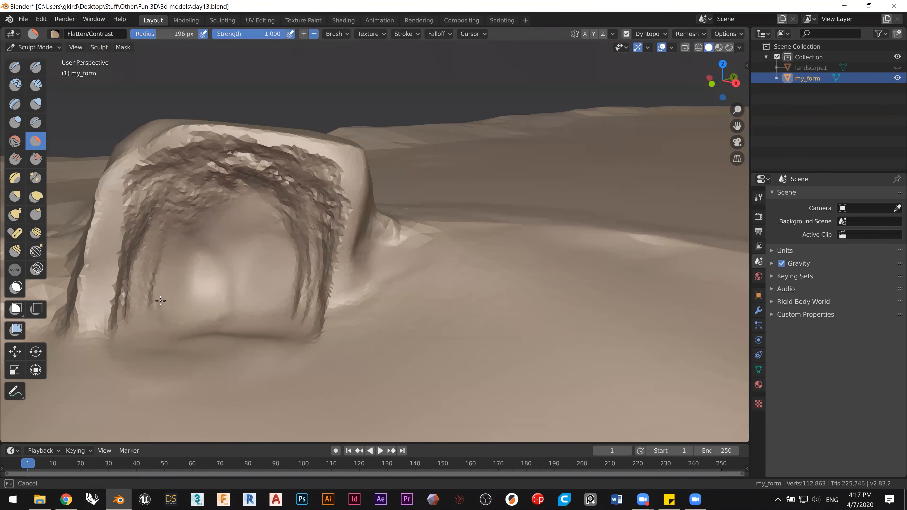
shift+drag(213, 257, 229, 251)
mouse_move(253, 263)
shift+middle_down()
mouse_move(324, 337)
mouse_move(278, 297)
mouse_move(300, 271)
shift+middle_up()
mouse_move(255, 257)
shift+mouse_down()
mouse_move(307, 250)
mouse_move(354, 278)
mouse_move(340, 315)
shift+mouse_up()
mouse_move(304, 318)
middle_down()
mouse_move(317, 375)
mouse_move(281, 232)
middle_up()
drag(300, 284, 242, 301)
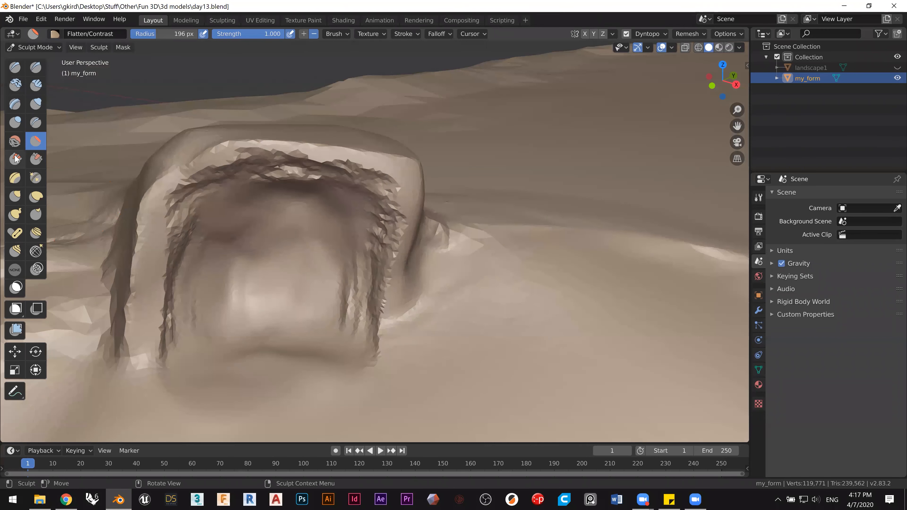
Step: Flatten the jagged rim around the hollow in the band block with the Flatten/Contrast brush at a 196 px radius
click(16, 144)
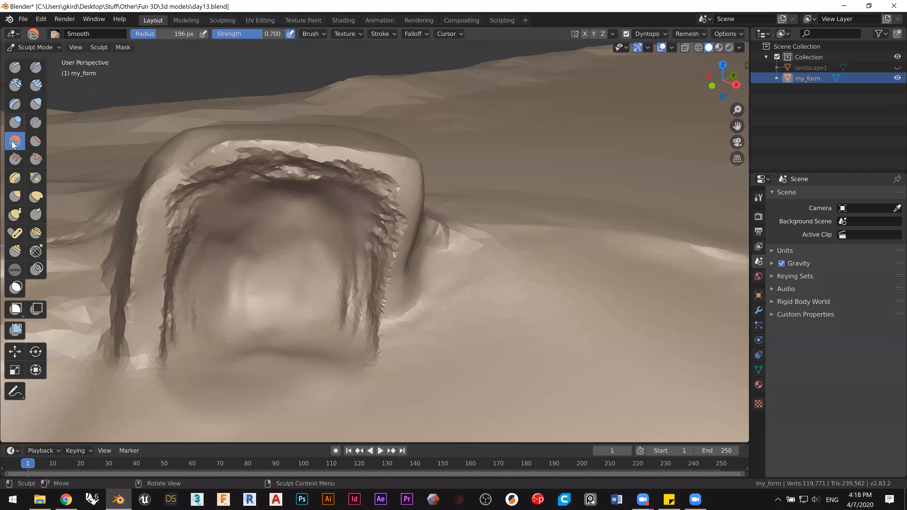
click(36, 141)
mouse_move(137, 328)
mouse_down()
mouse_move(156, 224)
mouse_move(181, 163)
mouse_move(351, 154)
mouse_move(402, 172)
mouse_up()
mouse_move(395, 268)
mouse_down()
mouse_move(386, 321)
mouse_move(391, 367)
mouse_up()
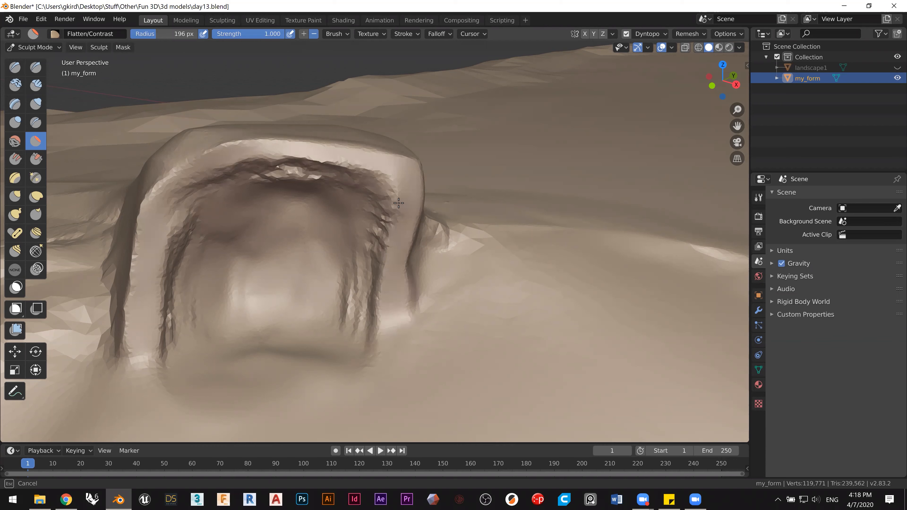
drag(372, 165, 299, 150)
mouse_move(229, 155)
mouse_down()
mouse_move(182, 185)
mouse_move(146, 253)
mouse_move(151, 399)
mouse_move(158, 389)
mouse_up()
Step: Flatten the ridged side walls inside the hollow with the Flatten/Contrast brush at an 86 px radius
middle_drag(158, 389, 84, 199)
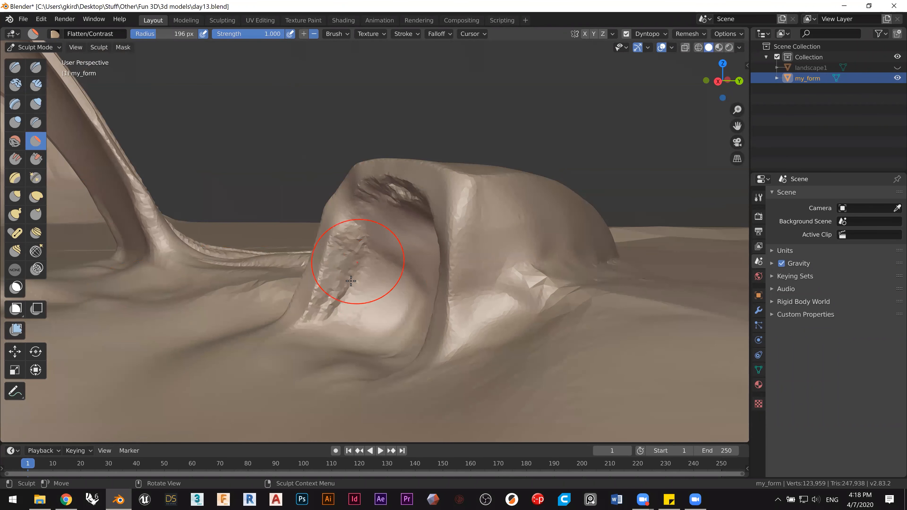
key(f)
click(339, 271)
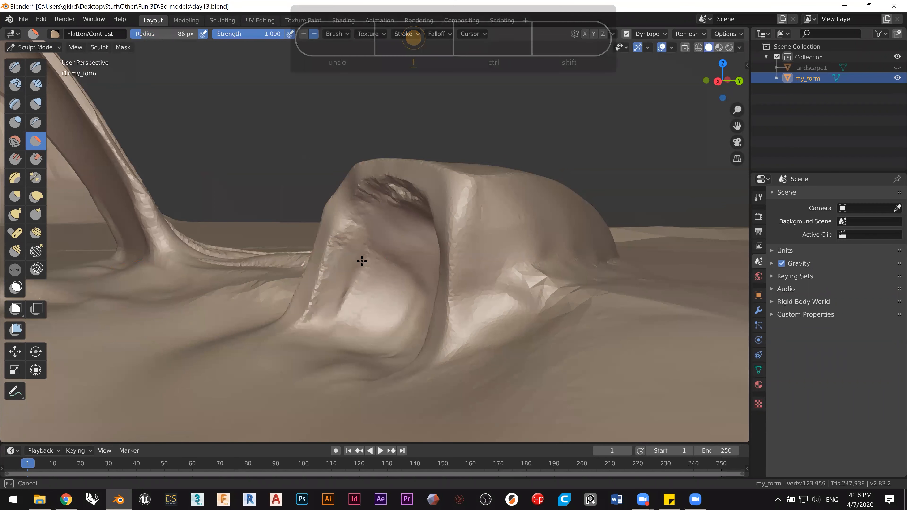
mouse_move(348, 308)
mouse_down()
mouse_move(396, 266)
mouse_move(358, 292)
mouse_move(377, 276)
mouse_move(324, 283)
mouse_move(339, 275)
mouse_up()
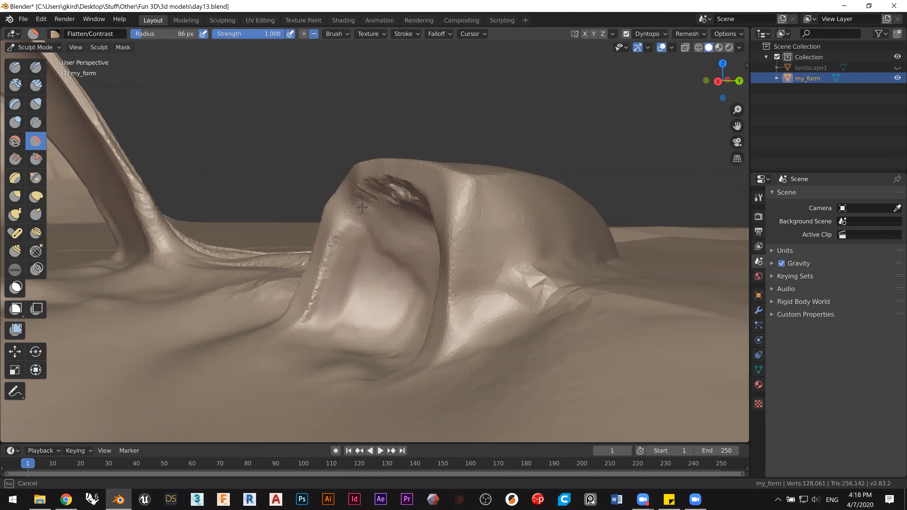
drag(370, 246, 374, 203)
middle_drag(374, 203, 343, 283)
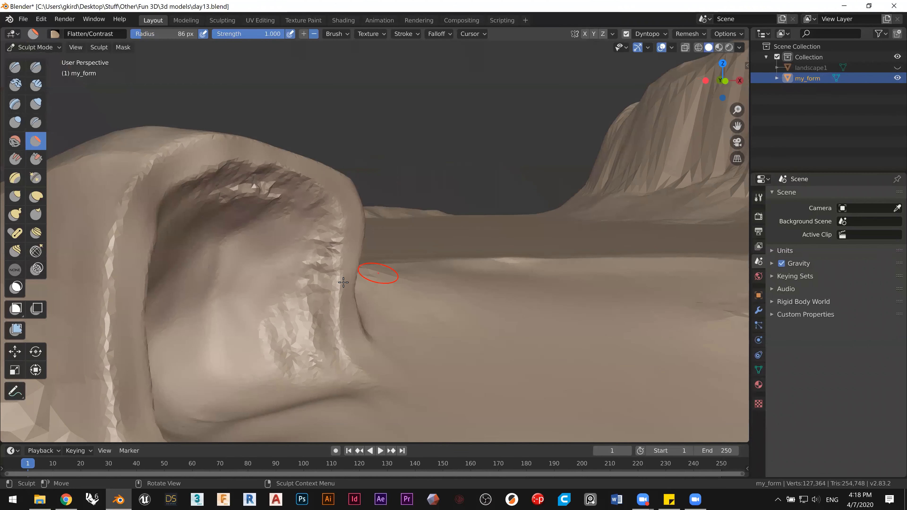
mouse_move(343, 282)
mouse_down()
mouse_move(345, 381)
mouse_move(267, 356)
mouse_move(263, 312)
mouse_move(283, 294)
mouse_move(255, 283)
mouse_up()
Step: Flatten the rough ceiling and upper back wall of the hollow with the 86 px Flatten/Contrast brush
mouse_move(255, 283)
middle_down()
mouse_move(228, 275)
mouse_move(257, 262)
middle_up()
mouse_move(277, 223)
mouse_down()
mouse_move(369, 235)
mouse_move(291, 240)
mouse_up()
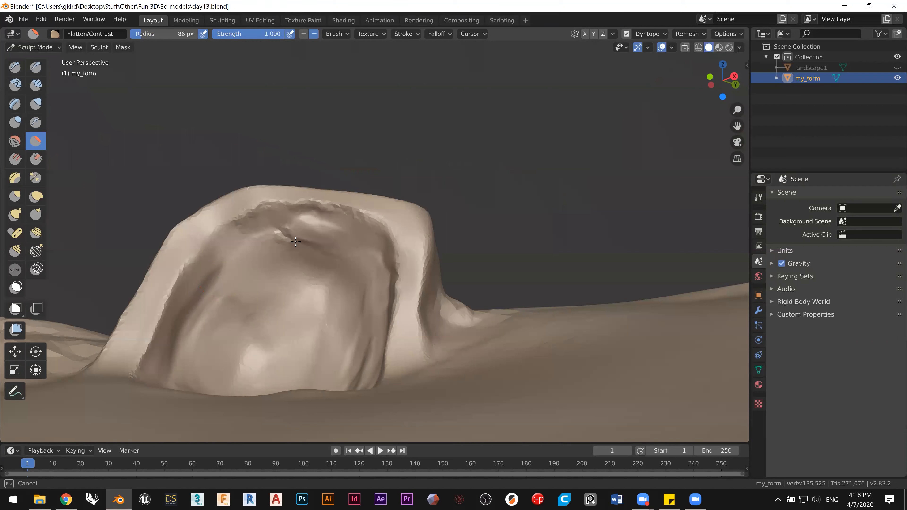
mouse_move(360, 248)
mouse_down()
mouse_move(282, 226)
mouse_move(323, 222)
mouse_move(386, 240)
mouse_up()
mouse_move(340, 221)
mouse_down()
mouse_move(265, 217)
mouse_move(230, 239)
mouse_move(351, 250)
mouse_move(360, 260)
mouse_up()
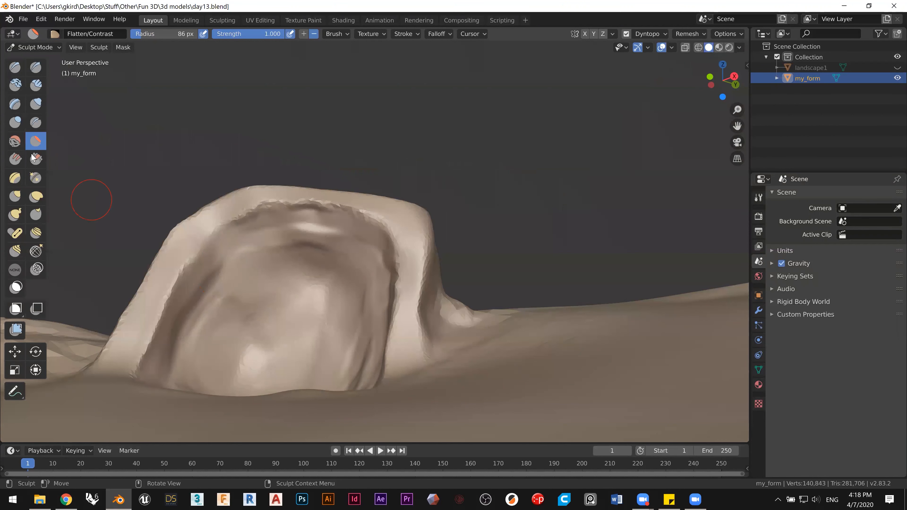
Step: Smooth the back and one side wall of the hollow with the Smooth brush at 86 px and strength 1.000
click(15, 142)
mouse_move(292, 243)
mouse_down()
mouse_move(305, 233)
mouse_move(325, 250)
mouse_up()
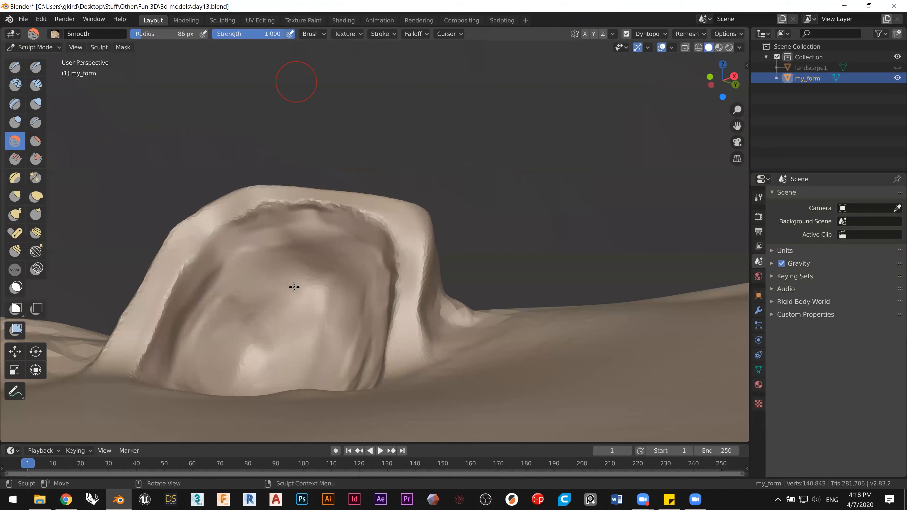
mouse_move(317, 280)
mouse_down()
mouse_move(337, 272)
mouse_move(277, 229)
mouse_move(250, 243)
mouse_up()
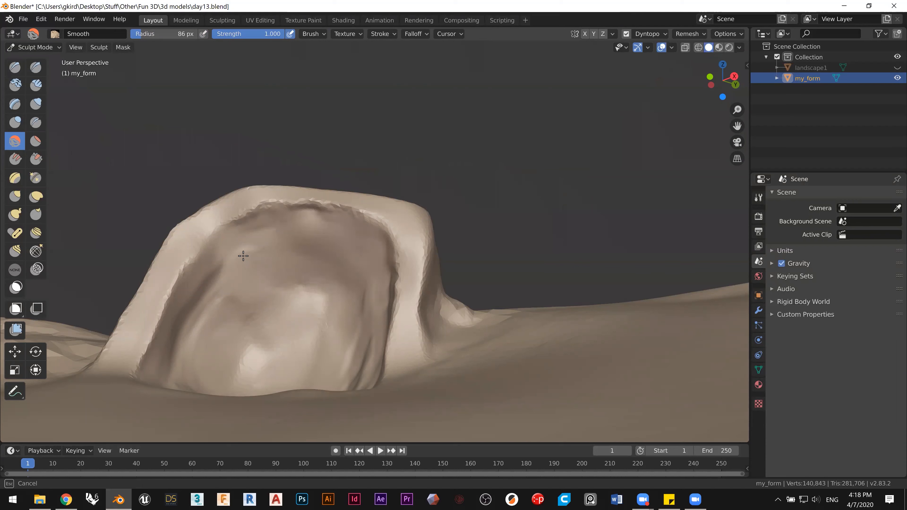
drag(206, 312, 232, 308)
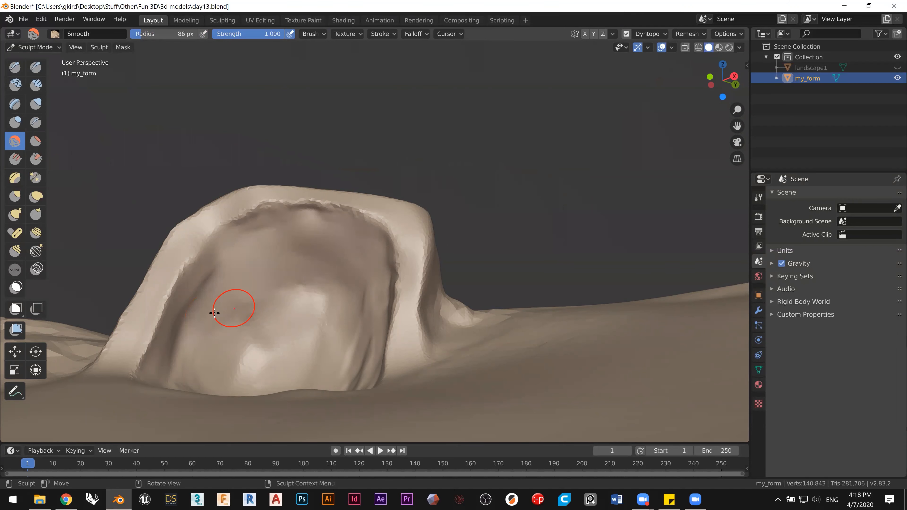
mouse_move(217, 300)
middle_down()
mouse_move(232, 327)
mouse_move(212, 320)
middle_up()
drag(205, 327, 182, 368)
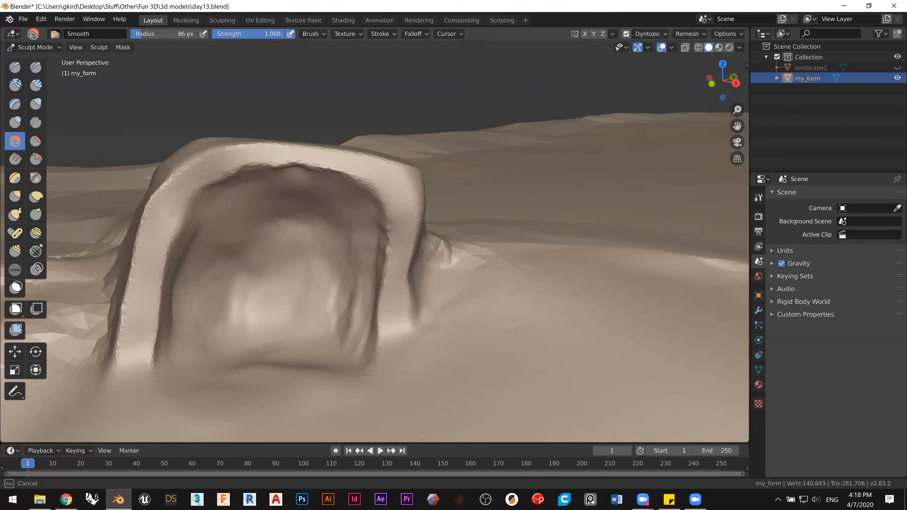
drag(194, 232, 194, 243)
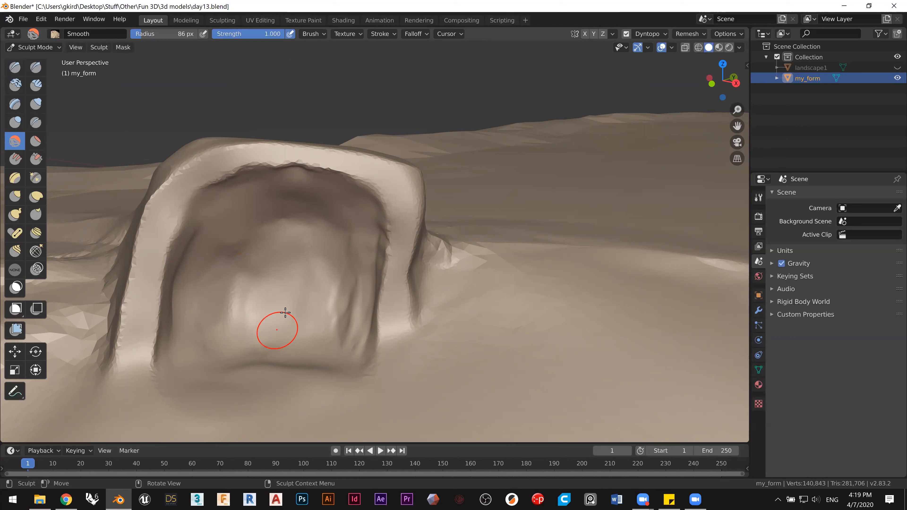
Step: Smooth the remaining ridged side wall and the front floor of the hollow
middle_drag(285, 314, 303, 307)
mouse_move(304, 307)
mouse_down()
mouse_move(280, 268)
mouse_move(322, 224)
mouse_up()
drag(328, 282, 337, 360)
drag(269, 379, 233, 378)
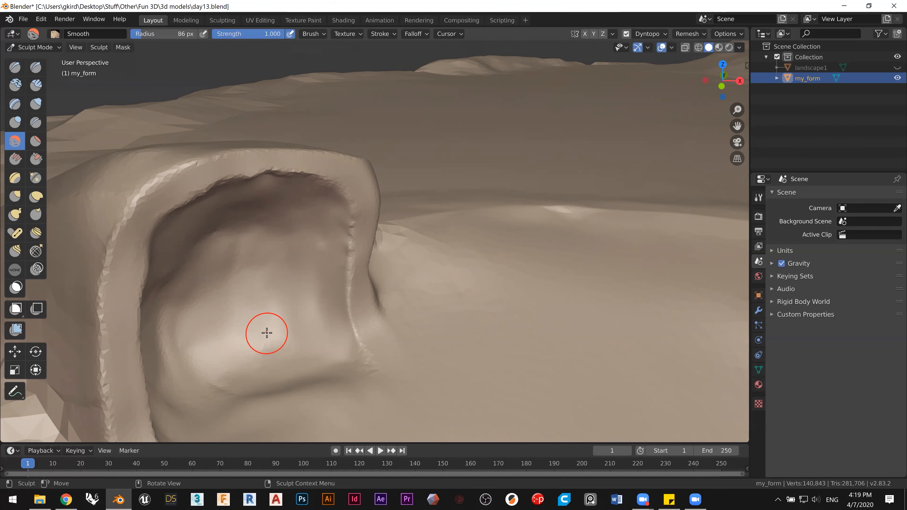
Step: Sharpen the base of the arch leg where it meets the ground with the Pinch/Magnify brush at an 86 px radius
mouse_move(266, 333)
middle_down()
mouse_move(200, 383)
mouse_move(193, 313)
mouse_move(380, 276)
middle_up()
ctrl+middle_drag(281, 271, 254, 361)
mouse_move(223, 290)
shift+middle_down()
mouse_move(349, 212)
mouse_move(84, 284)
mouse_move(328, 288)
shift+middle_up()
mouse_move(191, 272)
middle_down()
mouse_move(145, 300)
mouse_move(47, 303)
middle_up()
ctrl+middle_drag(205, 255, 255, 180)
mouse_move(207, 234)
shift+middle_down()
mouse_move(287, 308)
mouse_move(206, 295)
mouse_move(217, 291)
shift+middle_up()
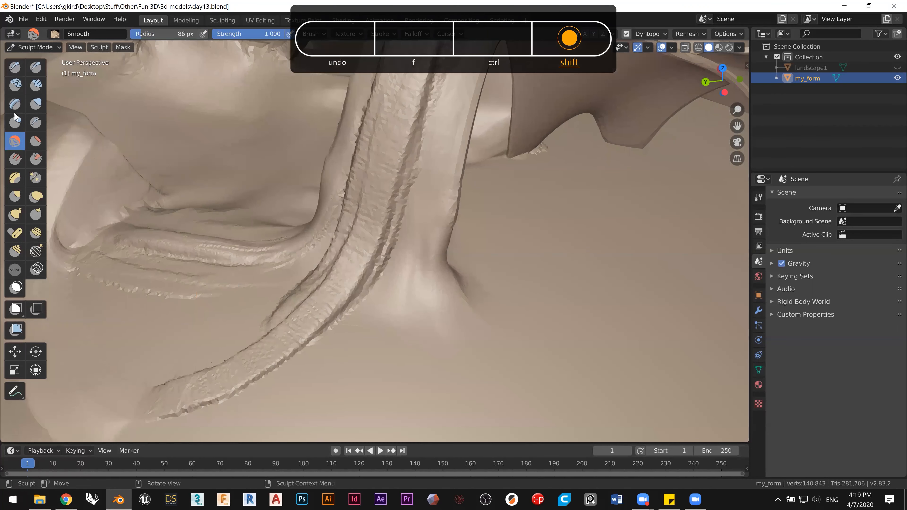
click(35, 179)
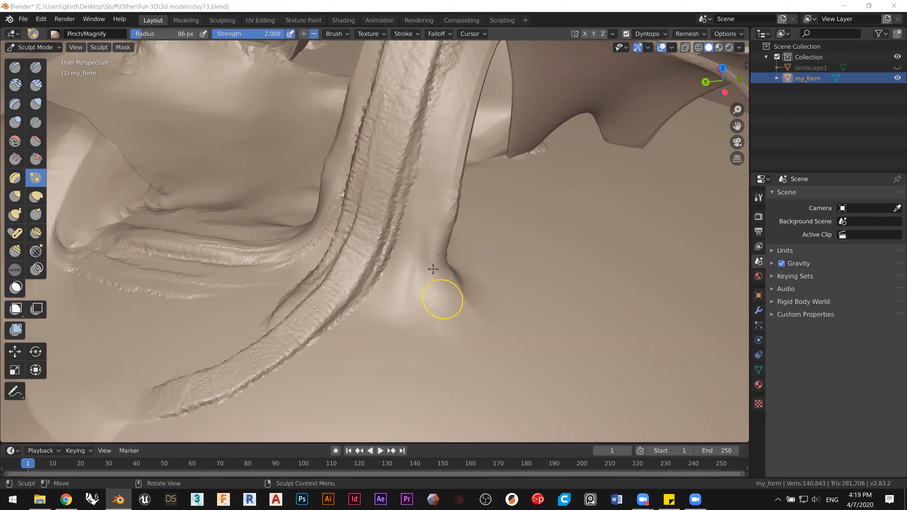
drag(442, 253, 447, 305)
drag(472, 357, 372, 306)
drag(436, 325, 365, 314)
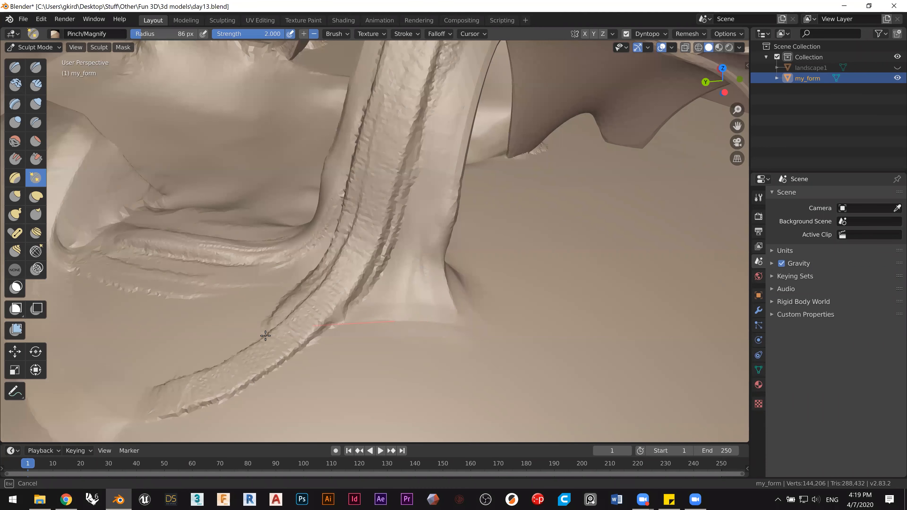
drag(304, 317, 307, 318)
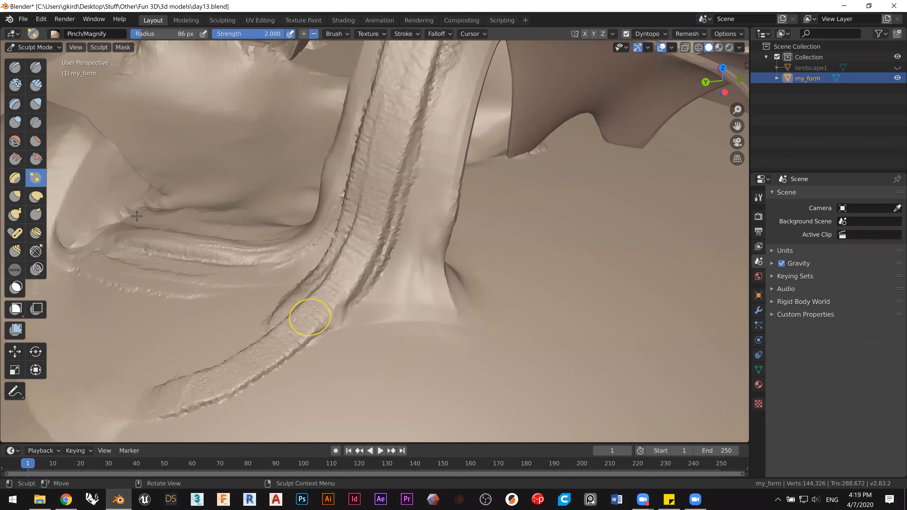
Step: Draw a Crease stroke along the leg's base, and set the Crease brush to strength 1.000 with Sharp falloff
click(36, 123)
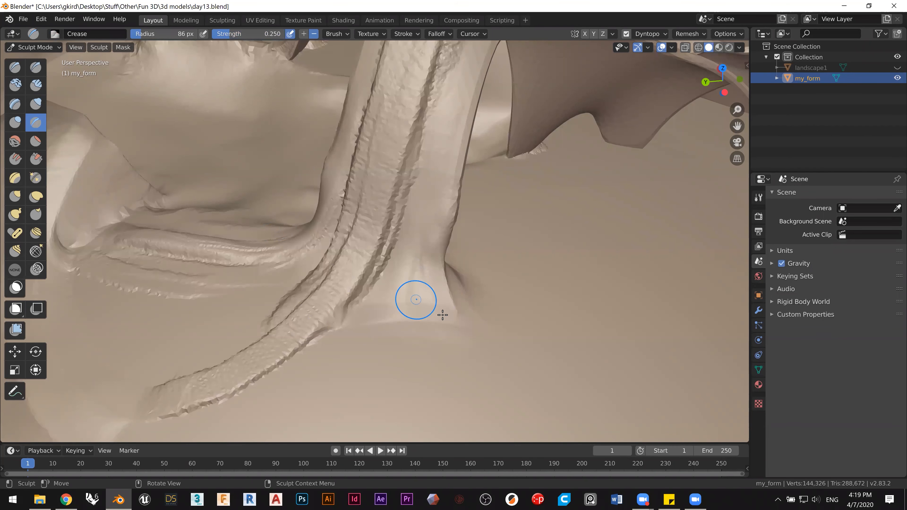
mouse_move(460, 317)
mouse_down()
mouse_move(393, 309)
mouse_move(397, 321)
mouse_up()
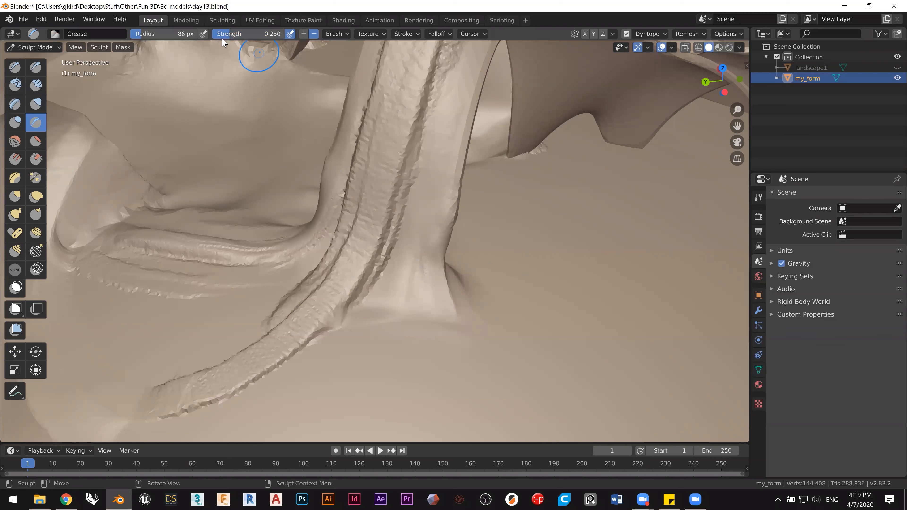
click(437, 34)
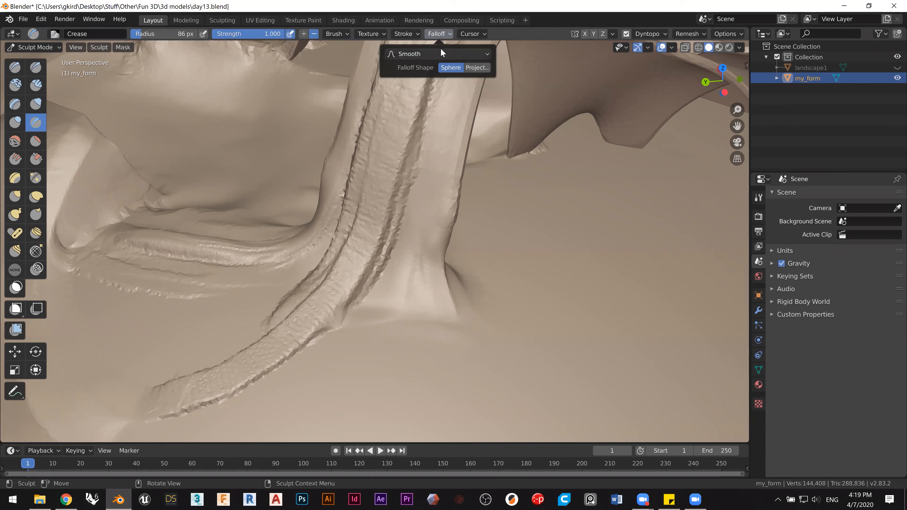
click(439, 55)
click(442, 53)
click(442, 54)
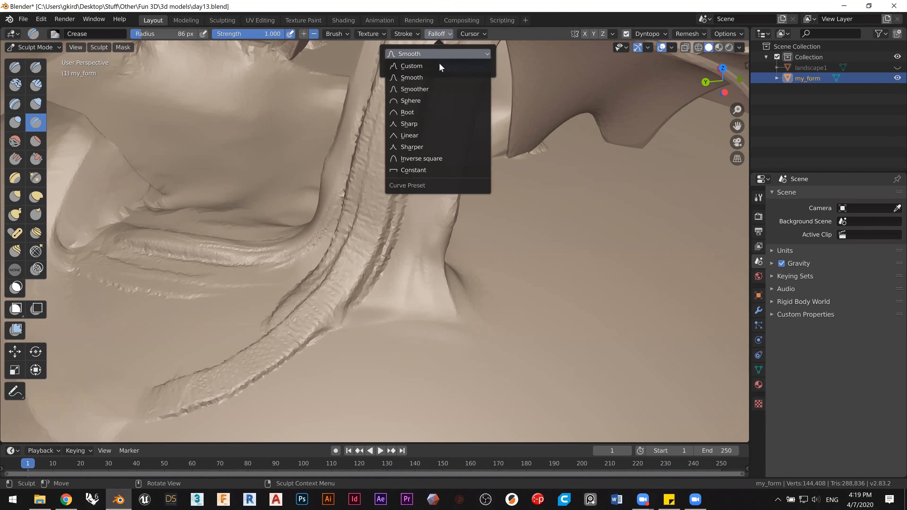
click(433, 123)
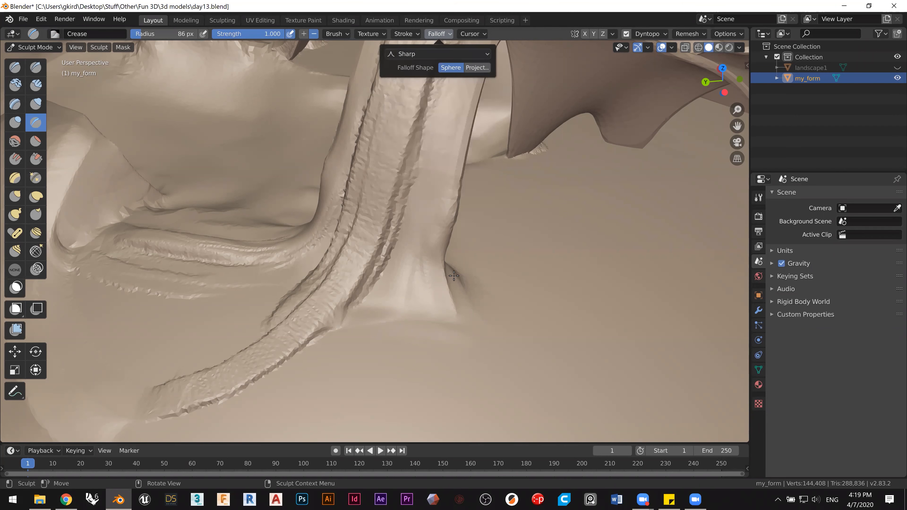
Step: Carve a crease in the ground along the front of the arch leg's base and the adjoining textured ridge
middle_drag(461, 306, 417, 302)
mouse_move(443, 299)
mouse_down()
mouse_move(376, 308)
mouse_move(320, 377)
mouse_up()
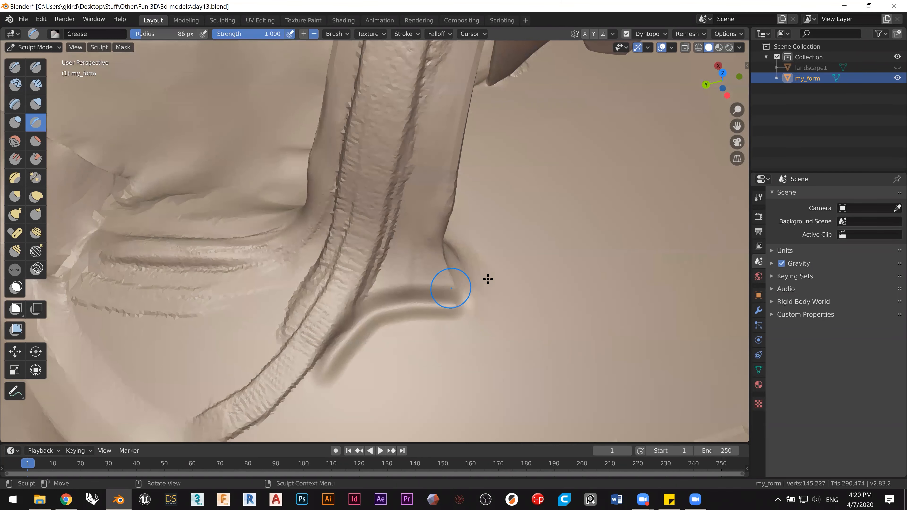
drag(374, 308, 251, 442)
mouse_move(364, 313)
middle_down()
mouse_move(323, 264)
mouse_move(351, 274)
mouse_move(443, 343)
middle_up()
mouse_move(443, 344)
mouse_down()
mouse_move(469, 311)
mouse_move(475, 332)
mouse_move(456, 359)
mouse_up()
mouse_move(456, 359)
middle_down()
mouse_move(355, 310)
mouse_move(326, 308)
mouse_move(414, 329)
middle_up()
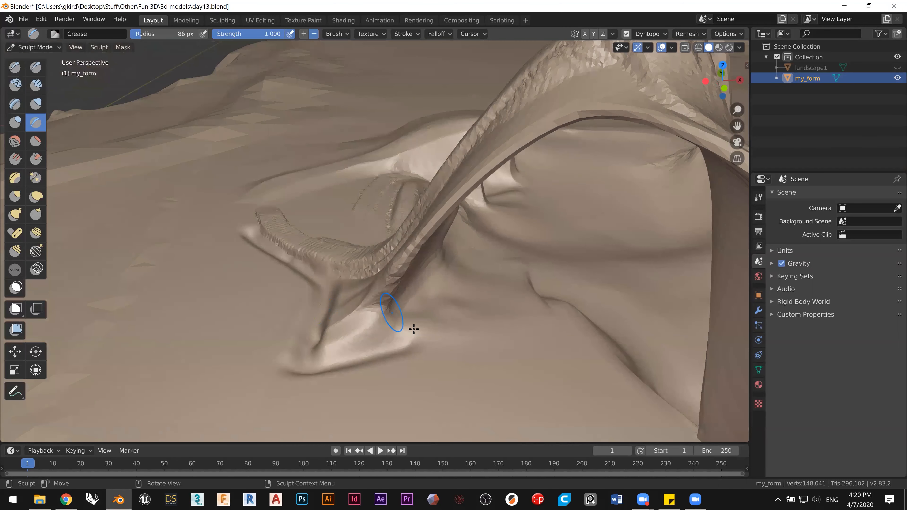
Step: Continue the crease around the outer corner and far side of the leg's base and deepen it along the ridge
mouse_move(407, 337)
mouse_down()
mouse_move(444, 268)
mouse_move(408, 341)
mouse_move(298, 379)
mouse_up()
middle_drag(298, 379, 395, 384)
mouse_move(395, 385)
mouse_down()
mouse_move(354, 330)
mouse_move(356, 318)
mouse_move(332, 302)
mouse_move(168, 271)
mouse_up()
mouse_move(350, 317)
mouse_down()
mouse_move(421, 377)
mouse_move(459, 328)
mouse_up()
mouse_move(405, 290)
middle_down()
mouse_move(425, 274)
mouse_move(390, 269)
mouse_move(85, 156)
middle_up()
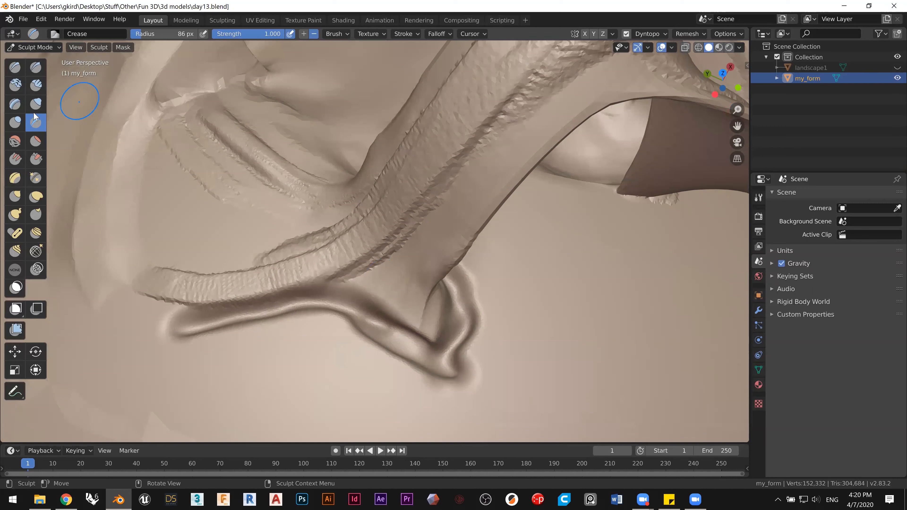
Step: Sharpen the edge between the textured ridge and the crease with the Pinch/Magnify brush, out to the ridge's tip
click(37, 176)
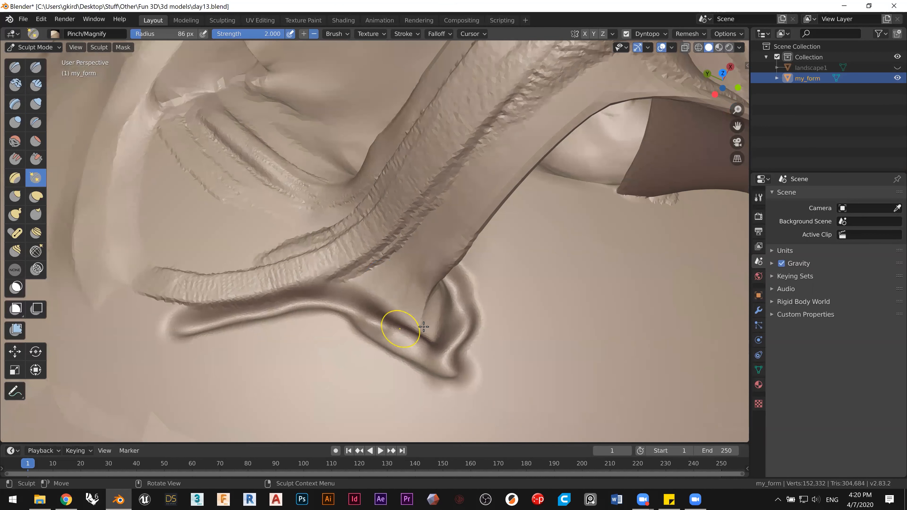
mouse_move(428, 338)
ctrl+middle_down()
mouse_move(409, 300)
mouse_move(363, 285)
mouse_move(379, 239)
mouse_move(457, 210)
mouse_move(453, 245)
ctrl+middle_up()
drag(438, 244, 413, 245)
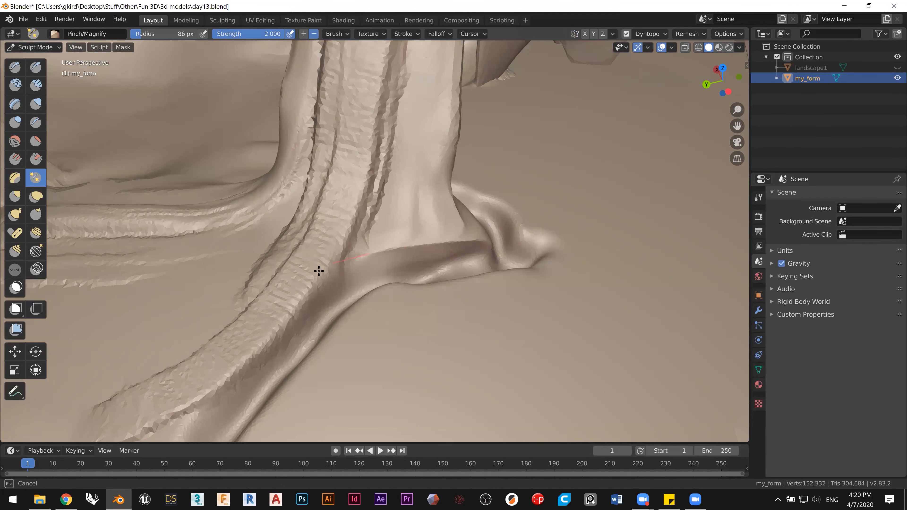
drag(296, 292, 269, 346)
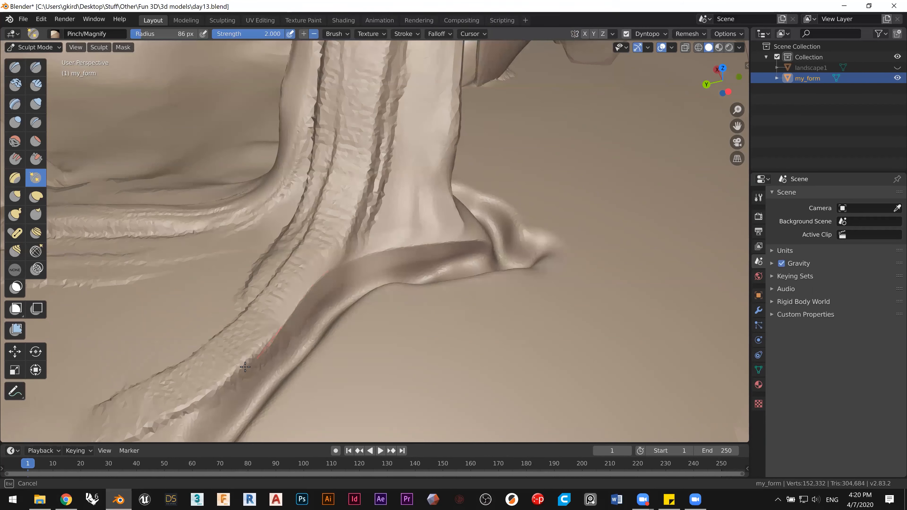
drag(196, 399, 146, 435)
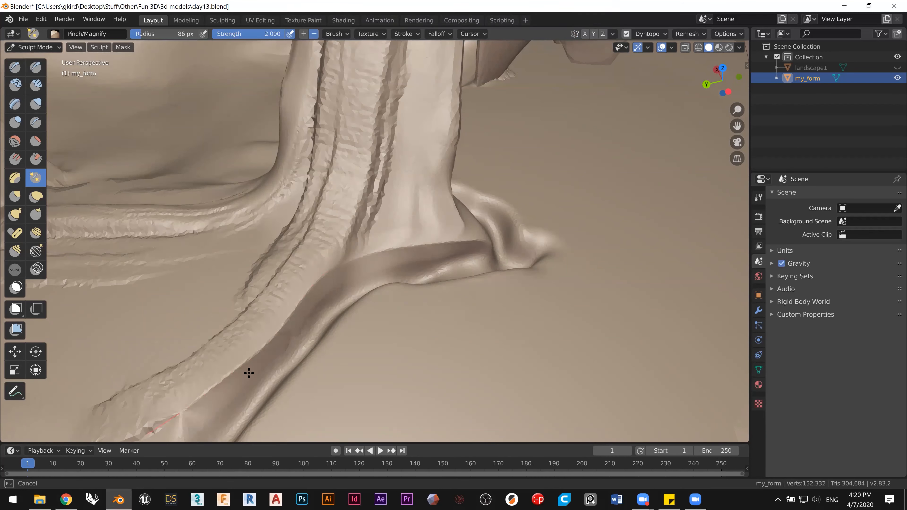
shift+middle_drag(311, 204, 358, 109)
shift+drag(216, 295, 91, 337)
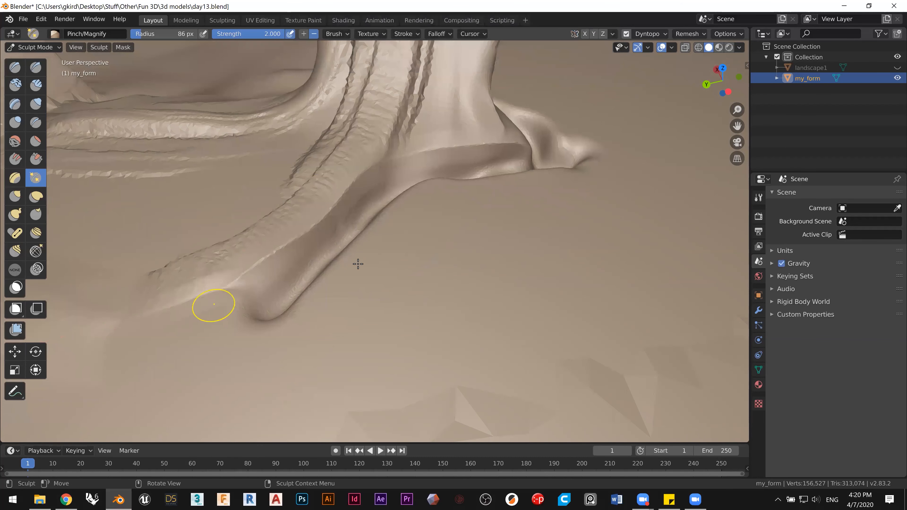
Step: Pinch the raised outer lip of the crease along the ridge and leg base into a sharper edge
mouse_move(393, 290)
middle_down()
mouse_move(372, 304)
mouse_move(342, 257)
mouse_move(389, 247)
middle_up()
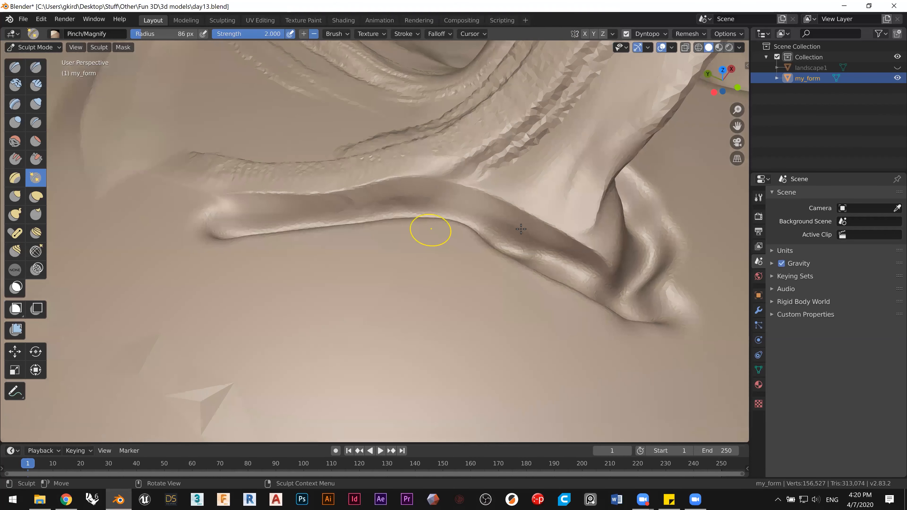
shift+drag(596, 287, 433, 202)
shift+drag(359, 210, 323, 219)
shift+drag(235, 222, 183, 230)
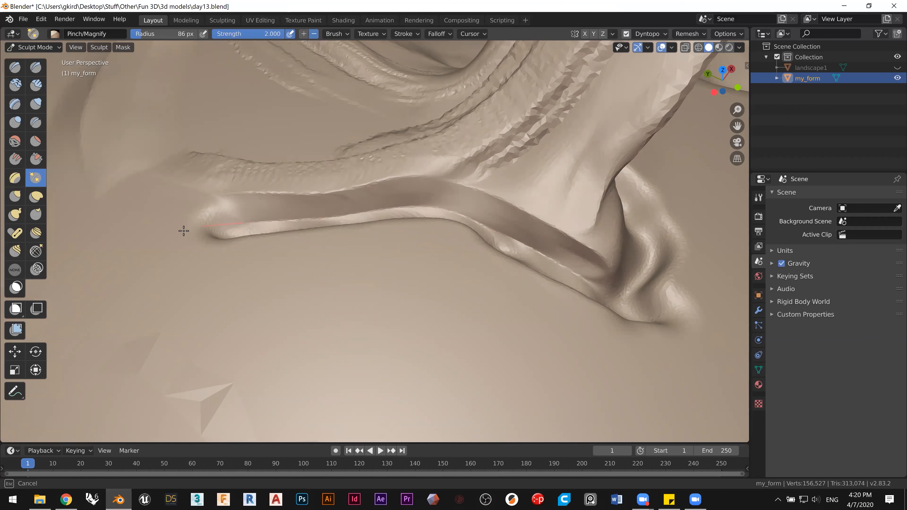
mouse_move(604, 284)
shift+mouse_down()
mouse_move(504, 228)
mouse_move(431, 202)
shift+mouse_up()
shift+drag(378, 195, 334, 213)
mouse_move(259, 224)
shift+mouse_down()
mouse_move(221, 214)
mouse_move(240, 238)
shift+mouse_up()
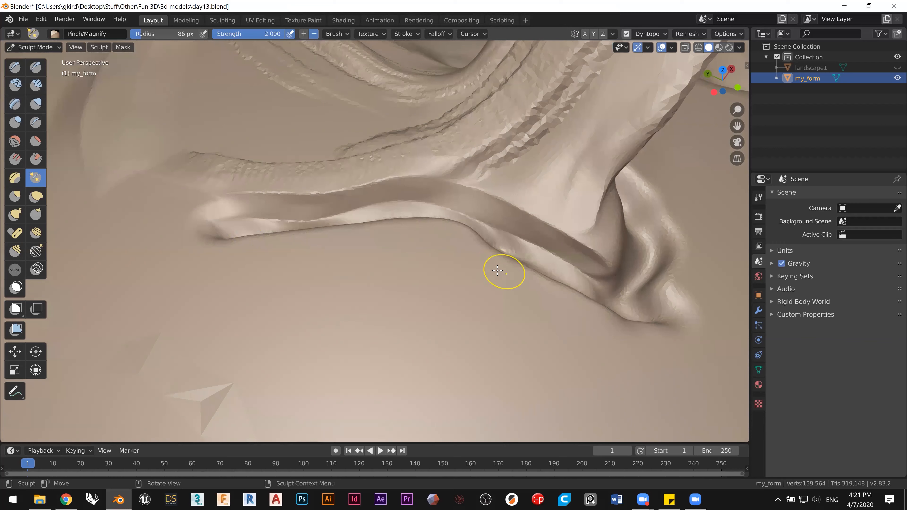
Step: Pinch the crease edges around the outer corner and far side of the arch leg's base
shift+middle_drag(465, 242, 261, 268)
middle_drag(366, 272, 322, 262)
mouse_move(357, 212)
shift+mouse_down()
mouse_move(383, 199)
mouse_move(339, 253)
mouse_move(273, 292)
shift+mouse_up()
click(424, 158)
key(XF86AudioLowerVolume)
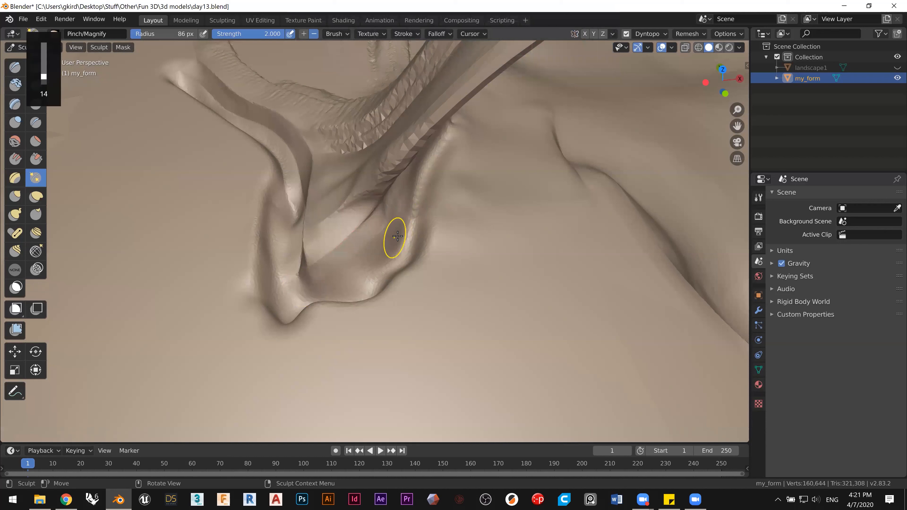
Step: Pinch the inner edge of the crease around the arch leg's base and along the adjoining ridge with the 86 px brush
key(XF86AudioRaiseVolume)
mouse_move(421, 177)
mouse_down()
mouse_move(390, 275)
mouse_move(343, 300)
mouse_move(297, 302)
mouse_move(269, 274)
mouse_up()
mouse_move(291, 242)
mouse_down()
mouse_move(300, 250)
mouse_move(318, 233)
mouse_up()
middle_drag(318, 232, 331, 321)
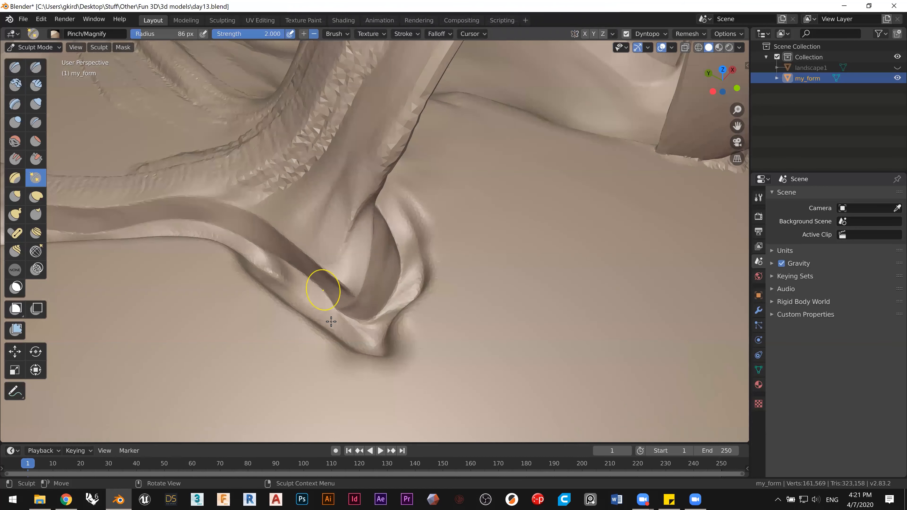
drag(348, 318, 322, 294)
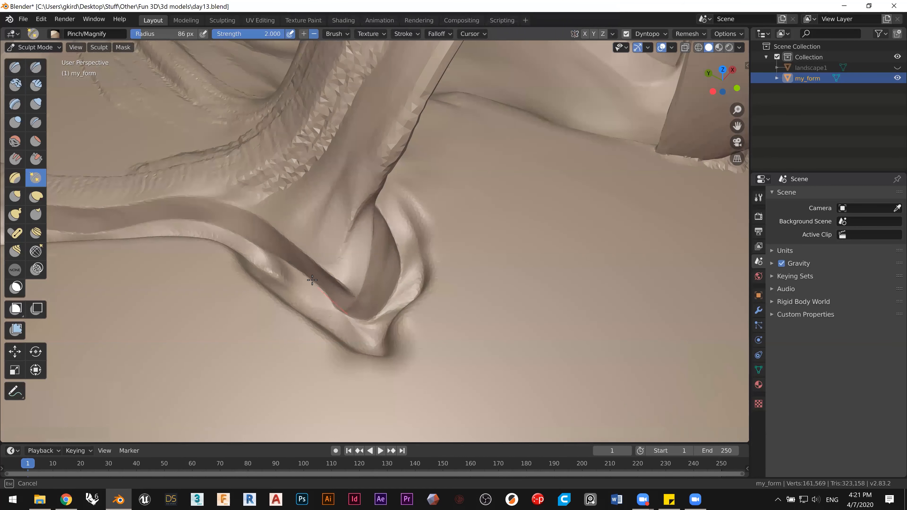
drag(249, 234, 229, 224)
drag(191, 199, 202, 172)
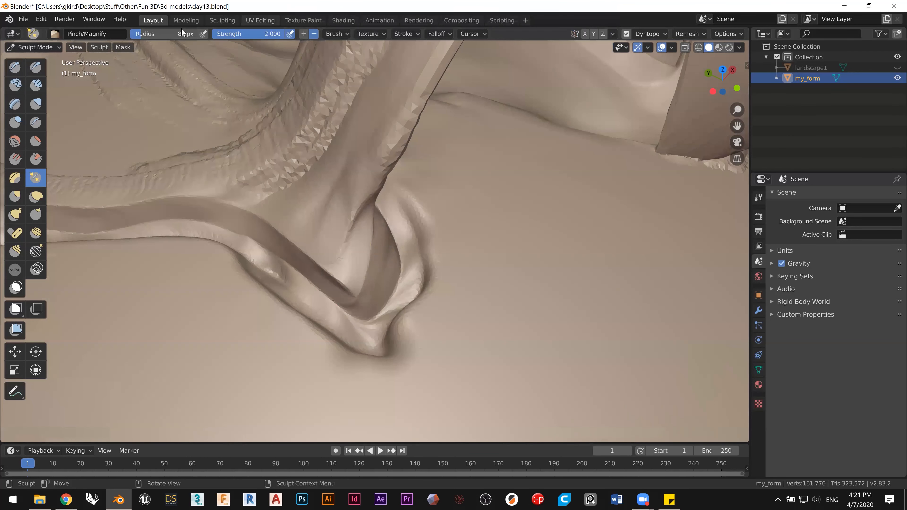
Step: Enlarge the Pinch/Magnify brush radius to 234 px and pinch the crease broadly around the leg's base and along the ridge
drag(173, 39, 192, 36)
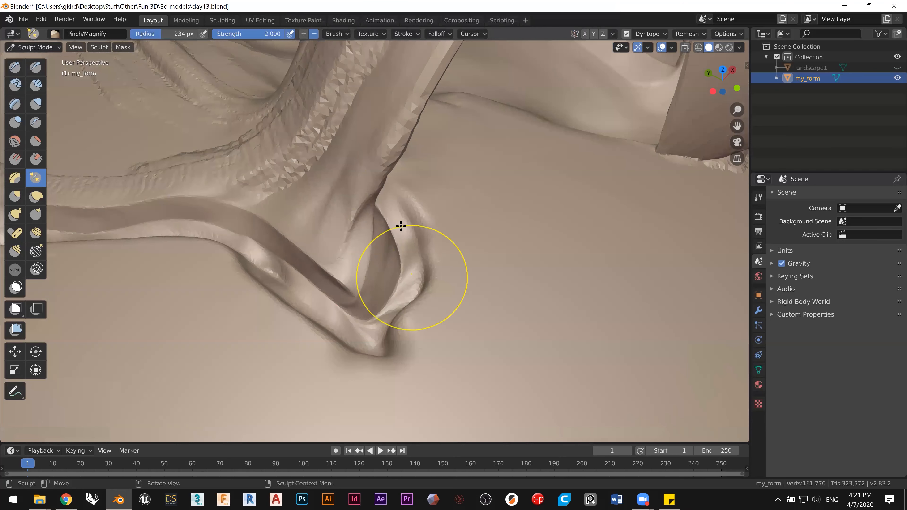
drag(398, 218, 411, 283)
drag(413, 317, 396, 359)
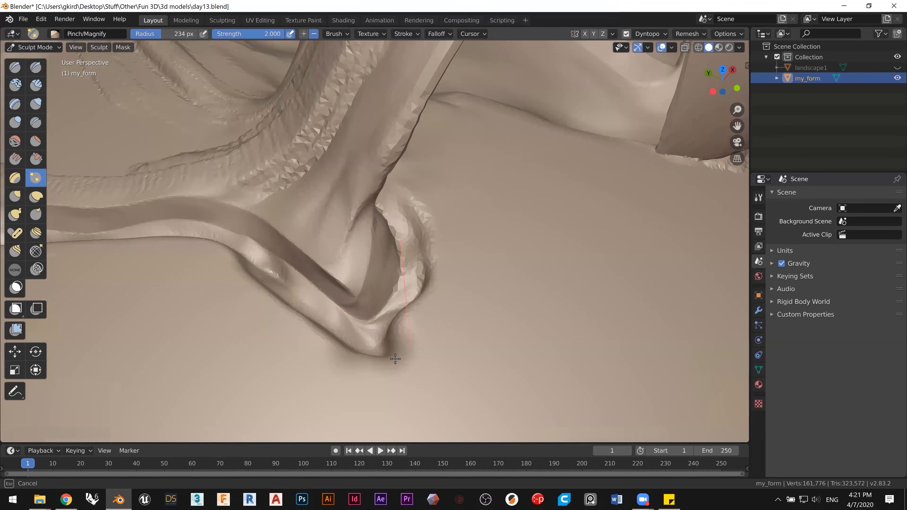
drag(355, 380, 305, 403)
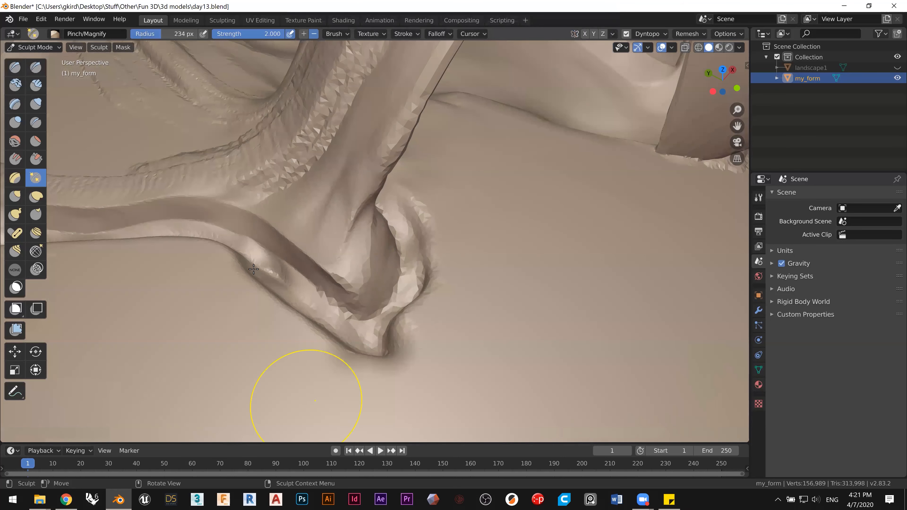
mouse_move(263, 237)
shift+middle_down()
mouse_move(373, 232)
mouse_move(295, 270)
mouse_move(249, 233)
shift+middle_up()
mouse_move(138, 177)
mouse_down()
mouse_move(364, 212)
mouse_move(402, 236)
mouse_move(471, 432)
mouse_move(519, 448)
mouse_up()
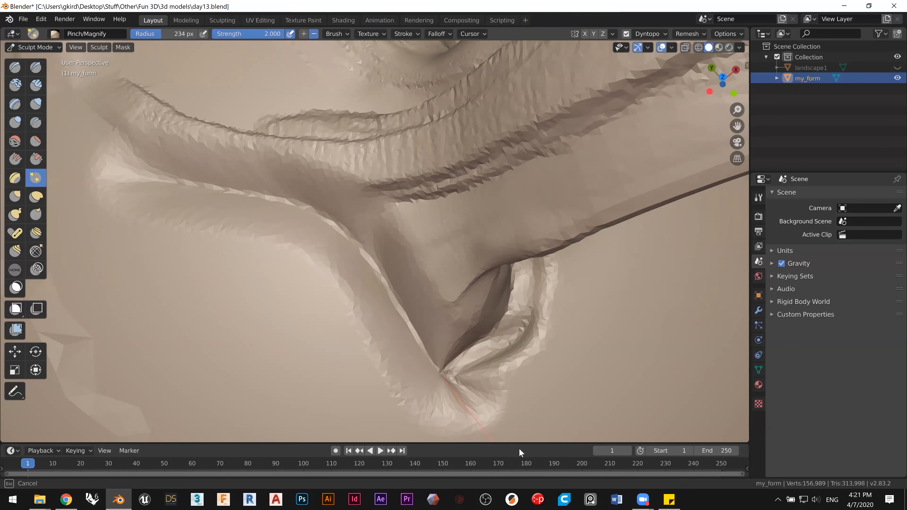
Step: Pinch the folds at the leg base's corner and far side together with the large brush into one rounded rim
mouse_move(204, 217)
middle_down()
mouse_move(208, 197)
mouse_move(303, 218)
mouse_move(323, 244)
middle_up()
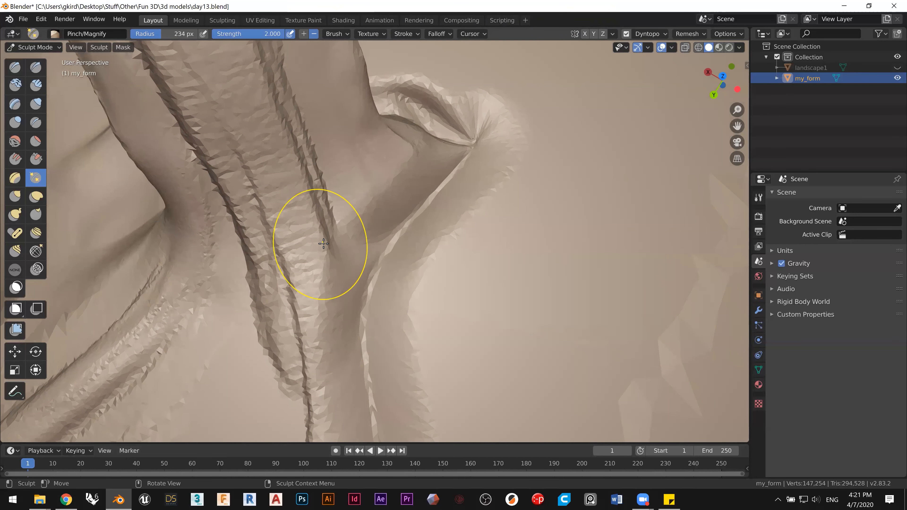
middle_drag(415, 253, 293, 222)
drag(477, 336, 540, 298)
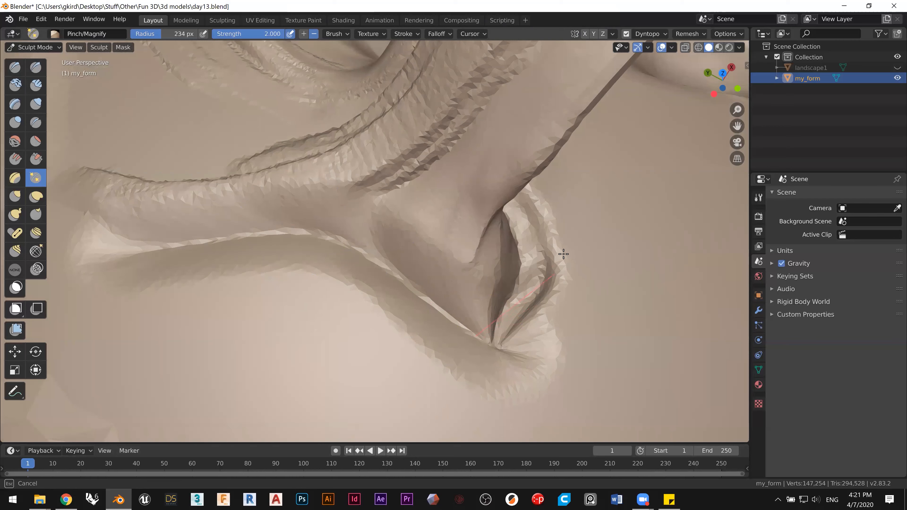
drag(564, 254, 565, 250)
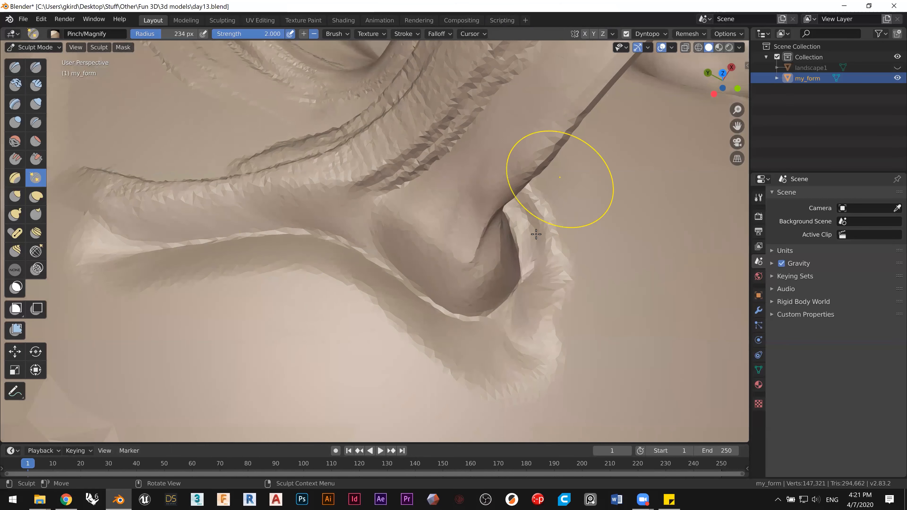
middle_drag(419, 205, 414, 228)
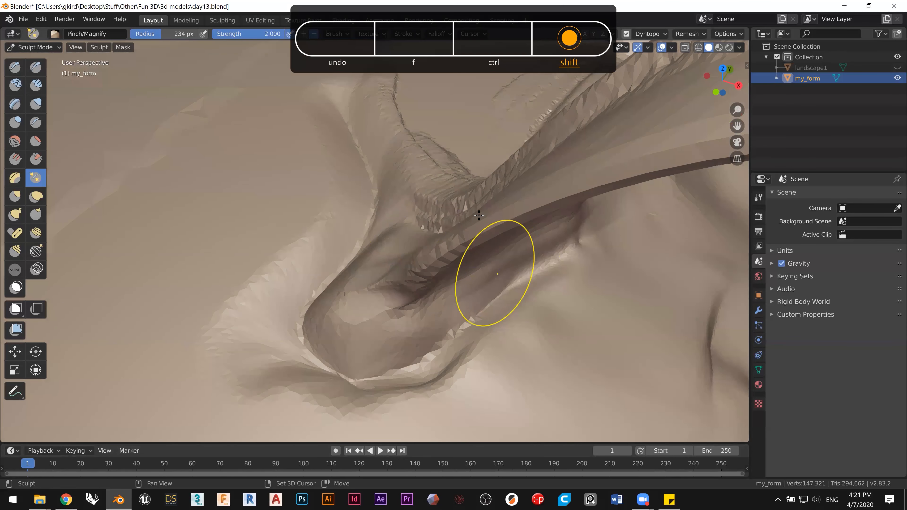
shift+middle_drag(496, 276, 466, 194)
mouse_move(545, 184)
mouse_down()
mouse_move(297, 336)
mouse_move(242, 314)
mouse_move(212, 286)
mouse_move(202, 254)
mouse_move(206, 201)
mouse_move(245, 147)
mouse_move(311, 147)
mouse_move(321, 168)
mouse_move(324, 260)
mouse_up()
mouse_move(324, 260)
middle_down()
mouse_move(356, 243)
mouse_move(353, 215)
mouse_move(263, 197)
middle_up()
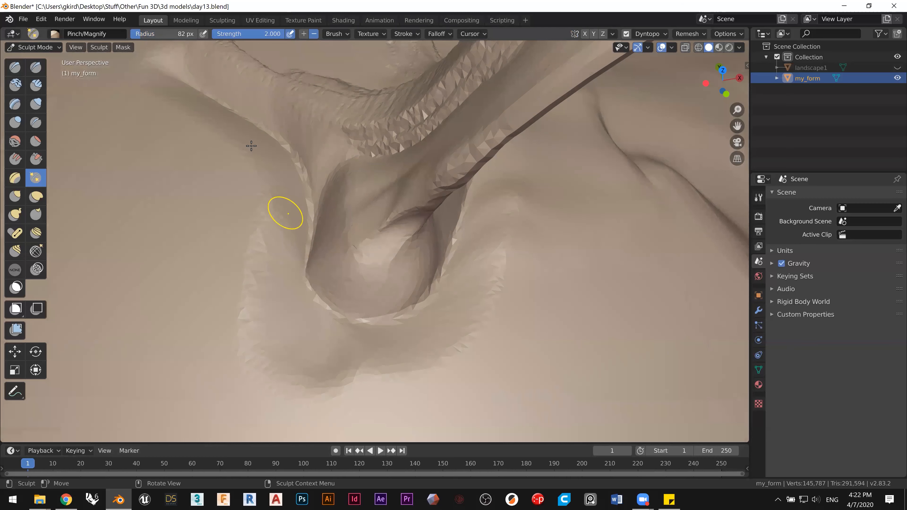
Step: Sharpen the rim along the ridge and around the leg's rounded base with the brush radius reduced to 82 px
shift+middle_drag(287, 162, 328, 222)
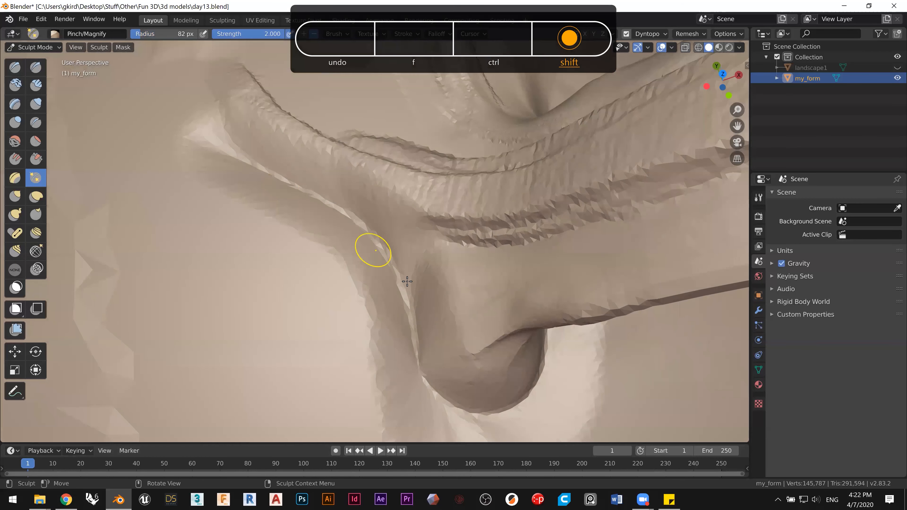
mouse_move(401, 278)
mouse_down()
mouse_move(361, 213)
mouse_move(261, 170)
mouse_up()
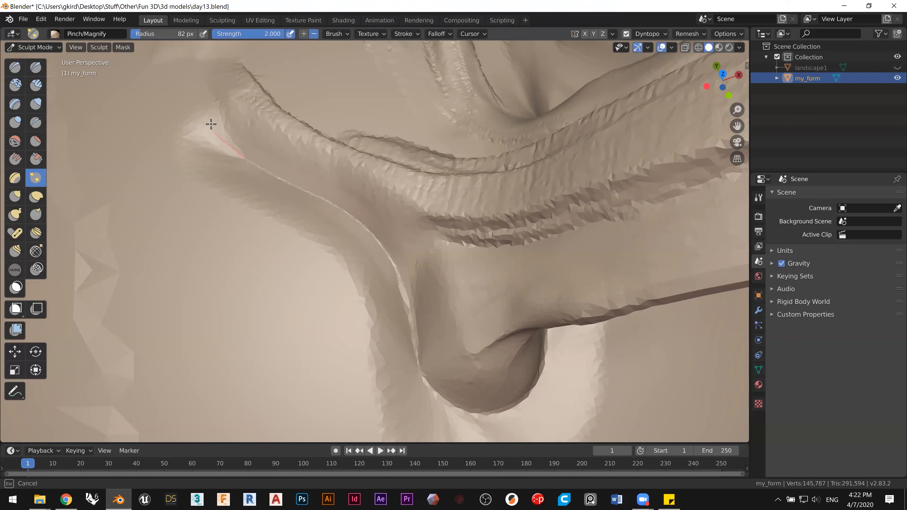
drag(195, 53, 189, 42)
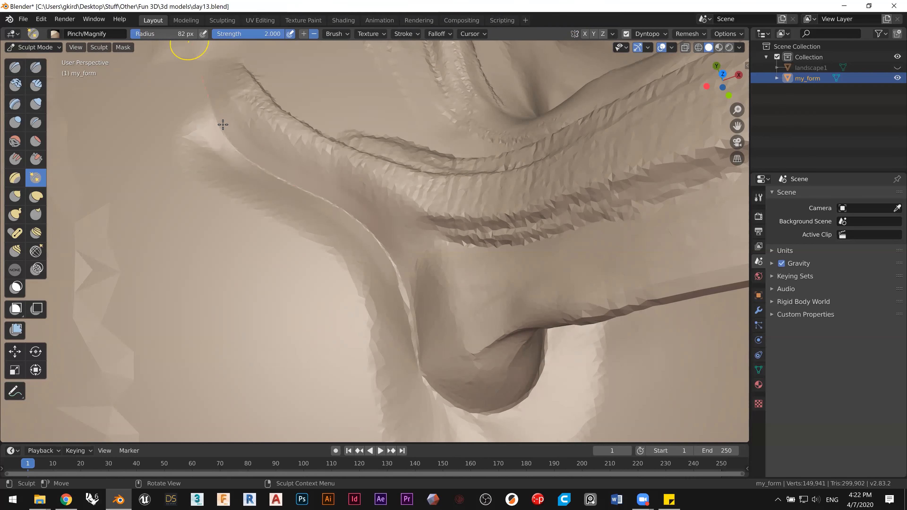
drag(393, 264, 408, 292)
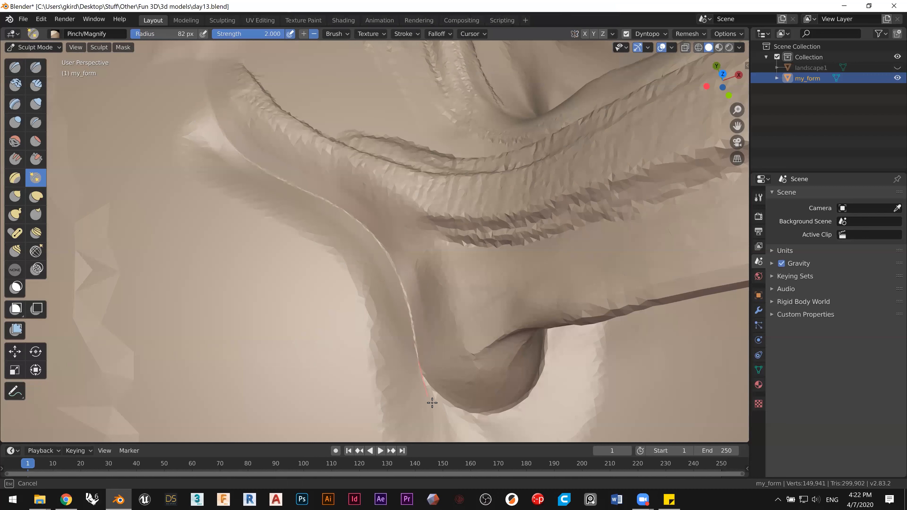
drag(496, 432, 522, 415)
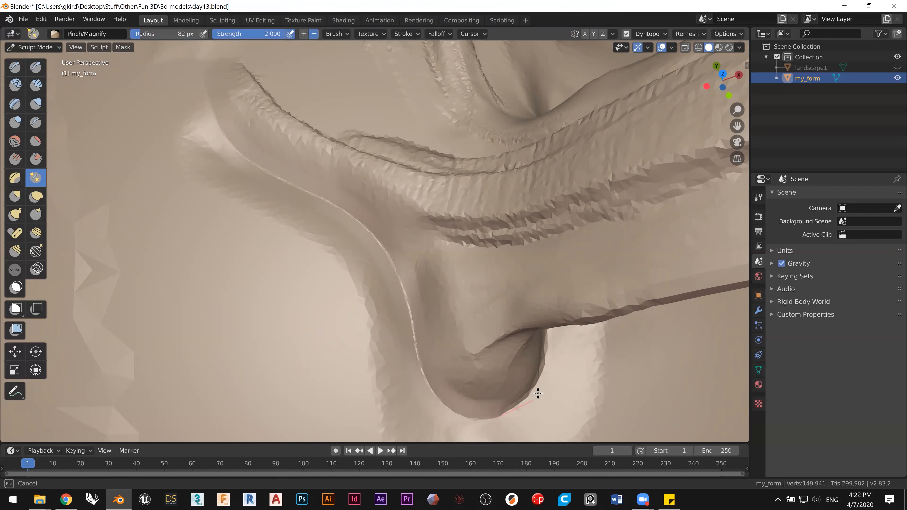
drag(531, 359, 535, 354)
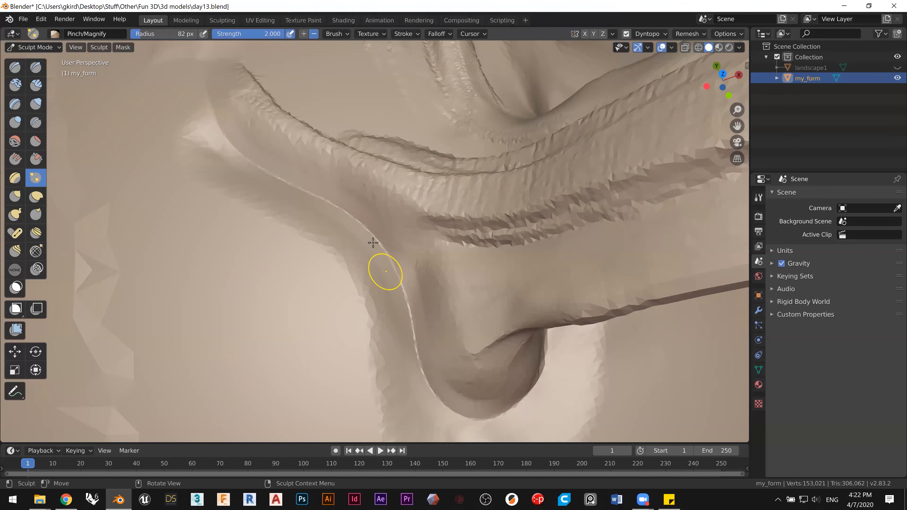
Step: Pinch the jagged rim on the far side of the leg's base into a thin continuous edge, joining it around the front
click(647, 34)
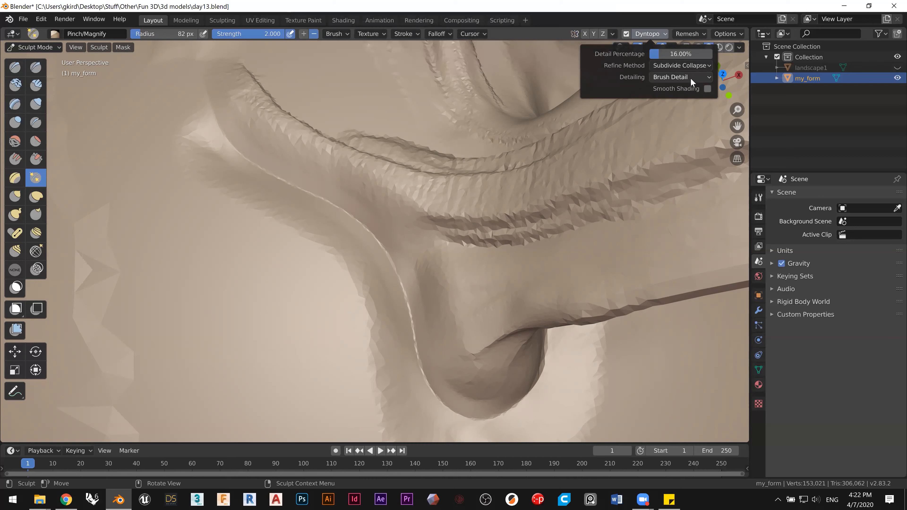
mouse_move(486, 410)
shift+middle_down()
mouse_move(425, 342)
mouse_move(467, 366)
shift+middle_up()
middle_drag(457, 334, 413, 301)
mouse_move(487, 294)
middle_down()
mouse_move(516, 302)
mouse_move(439, 243)
middle_up()
ctrl+middle_drag(463, 200, 462, 188)
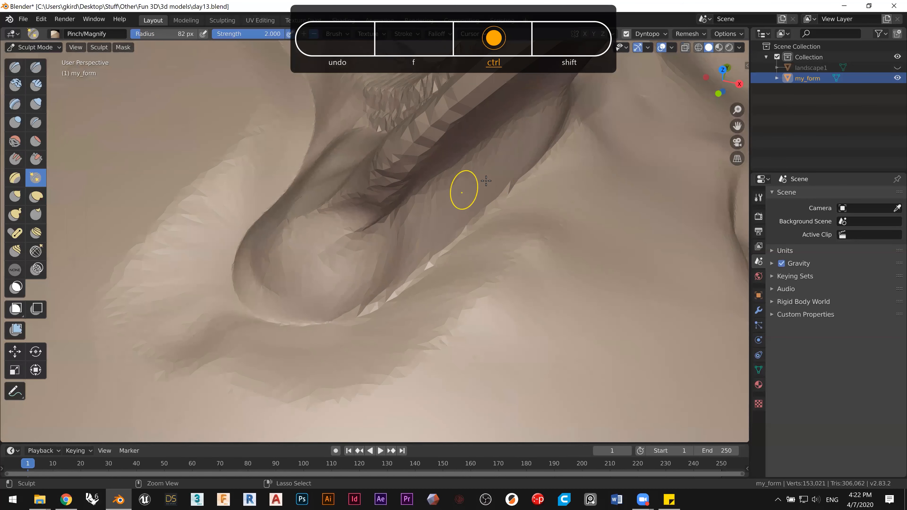
drag(521, 179, 413, 283)
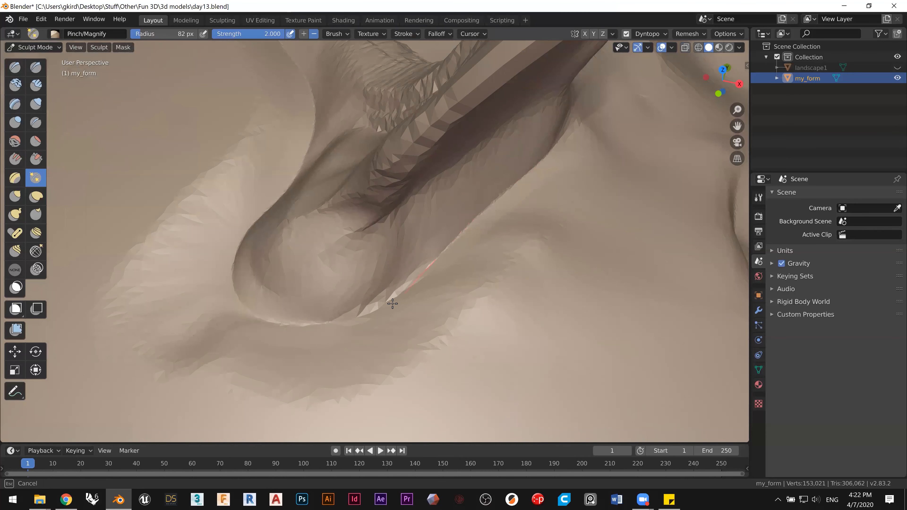
drag(346, 313, 292, 325)
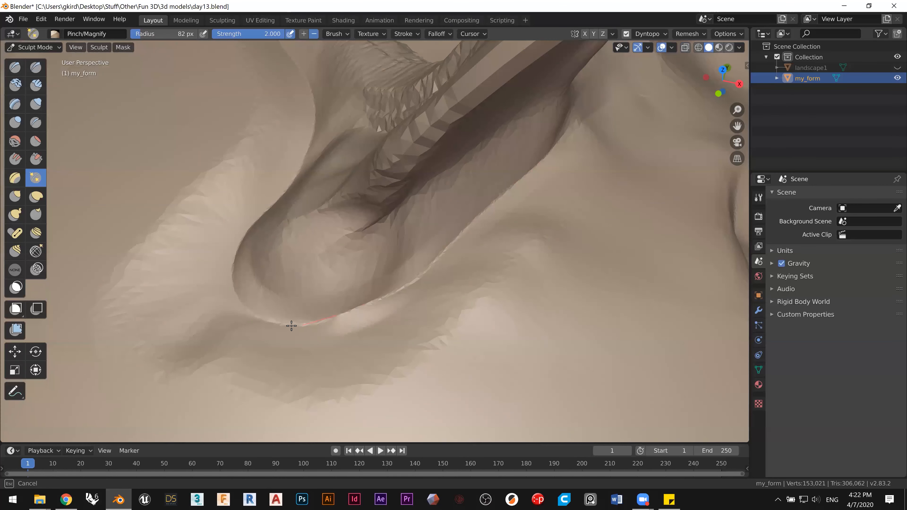
drag(233, 304, 221, 288)
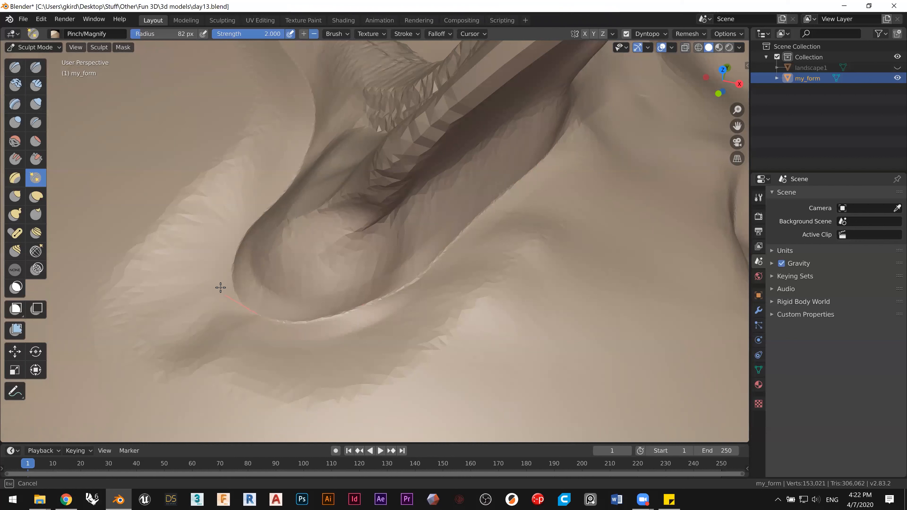
drag(239, 229, 243, 228)
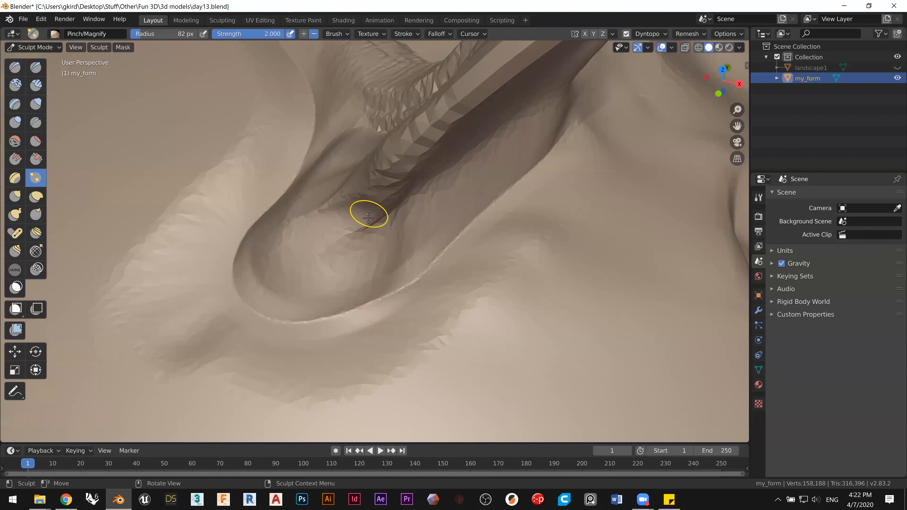
Step: Pinch the outer boundary of the sloped band from the ridge's tip around the leg's base to its far side
middle_drag(352, 229, 606, 161)
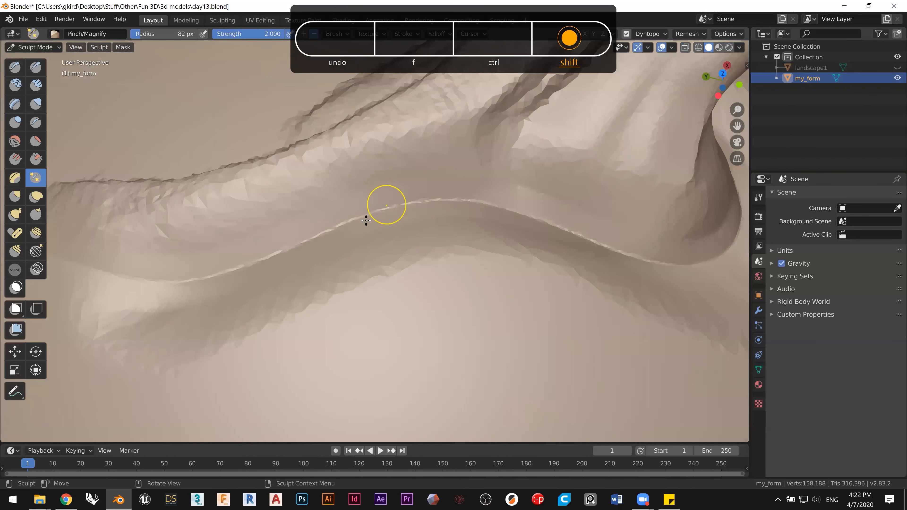
mouse_move(442, 232)
middle_down()
mouse_move(423, 275)
mouse_move(422, 254)
mouse_move(407, 258)
mouse_move(396, 286)
mouse_move(384, 281)
middle_up()
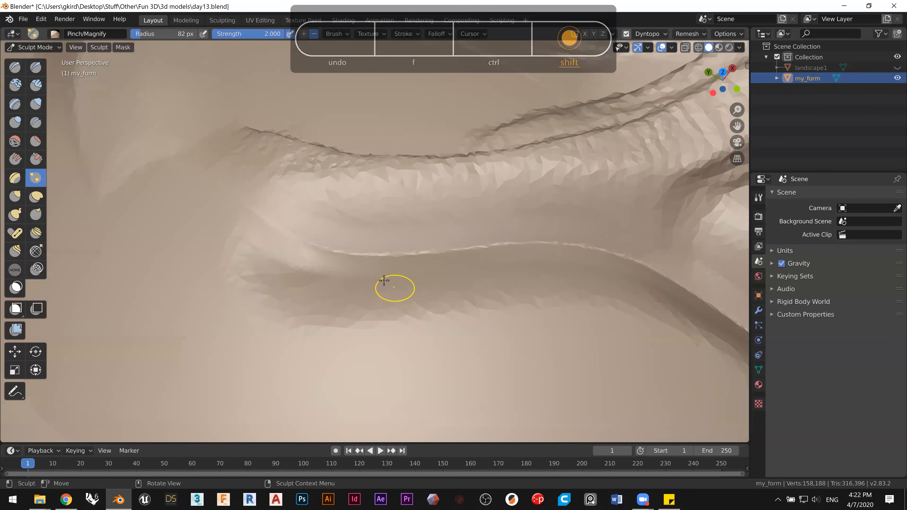
shift+middle_drag(348, 253, 364, 338)
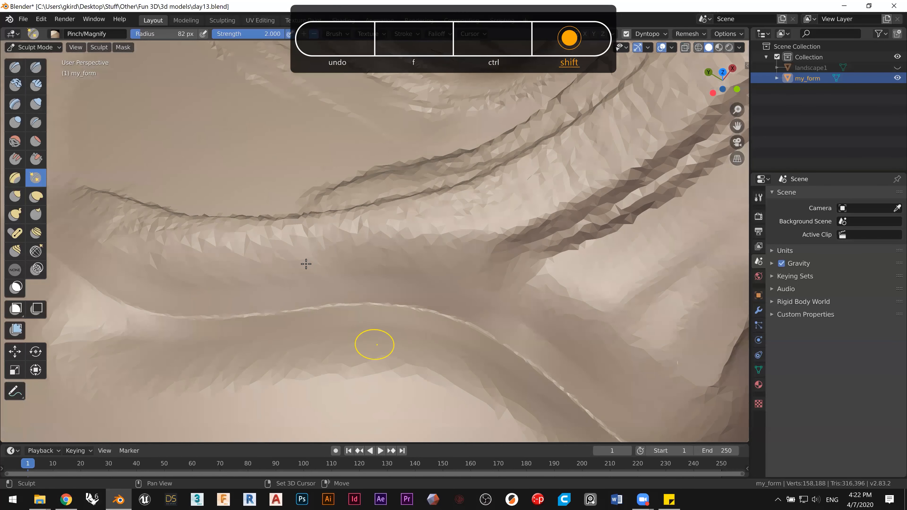
shift+middle_drag(306, 264, 369, 222)
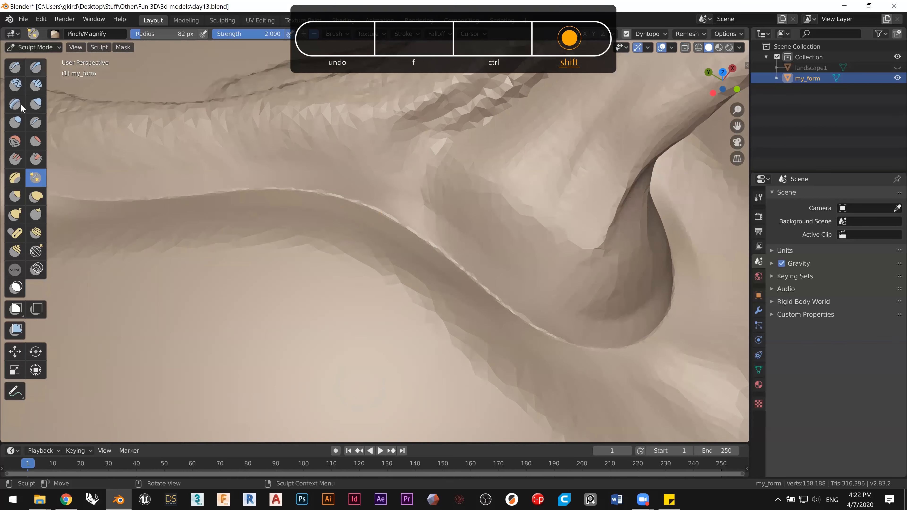
middle_drag(240, 182, 176, 160)
ctrl+middle_drag(263, 224, 231, 105)
mouse_move(190, 147)
mouse_down()
mouse_move(209, 168)
mouse_move(373, 232)
mouse_move(379, 251)
mouse_up()
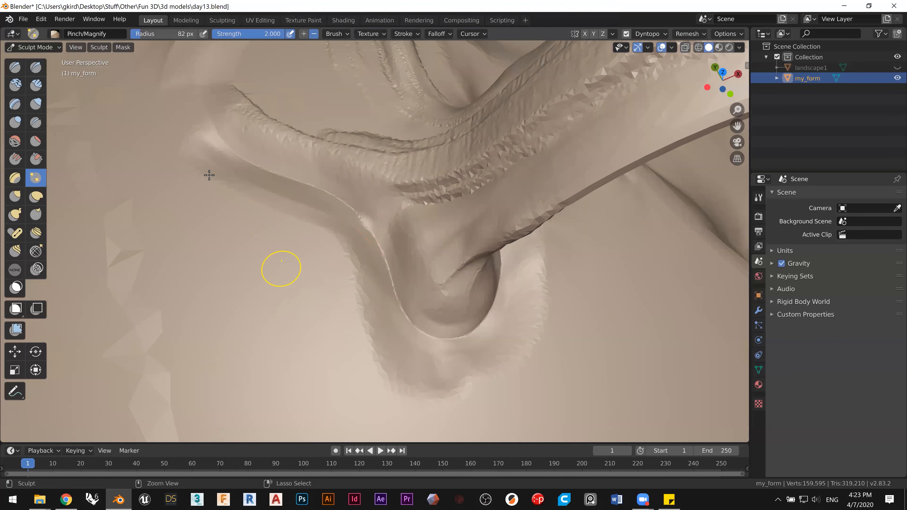
key(ctrl+z)
mouse_move(190, 154)
mouse_down()
mouse_move(235, 200)
mouse_move(302, 206)
mouse_move(343, 224)
mouse_up()
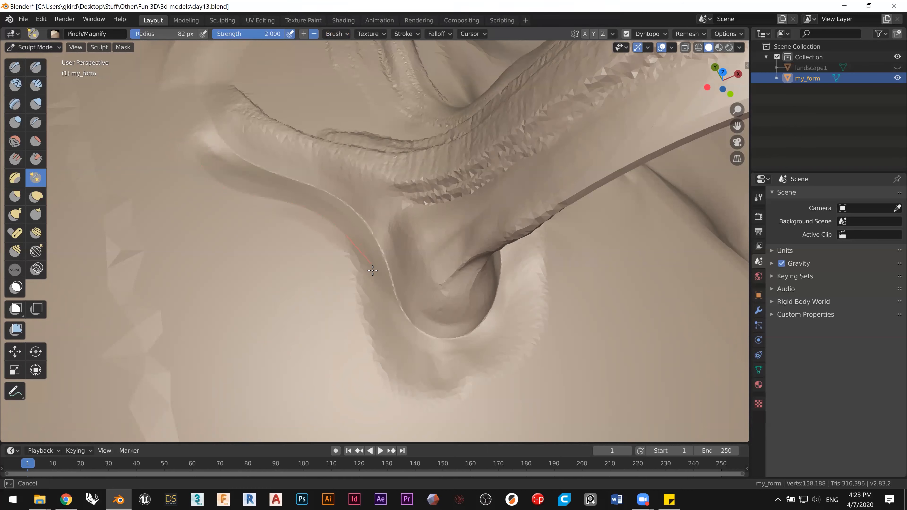
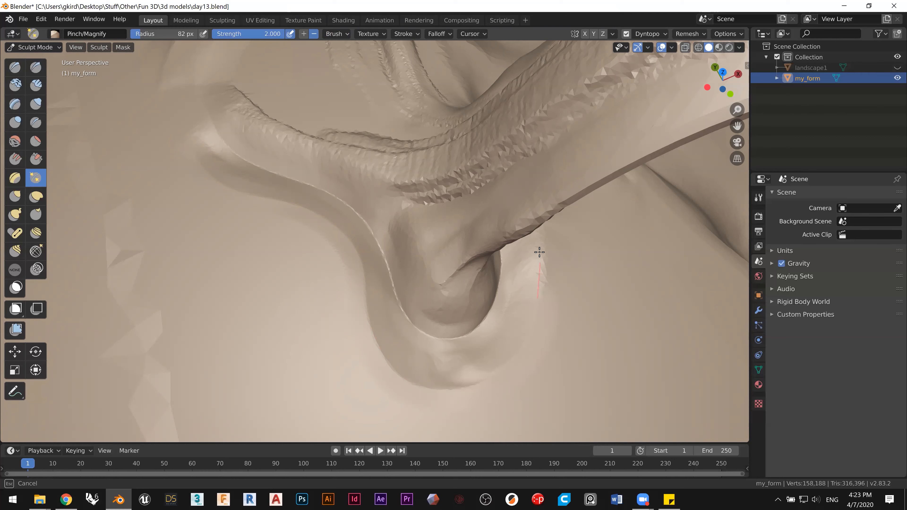
drag(534, 227, 533, 223)
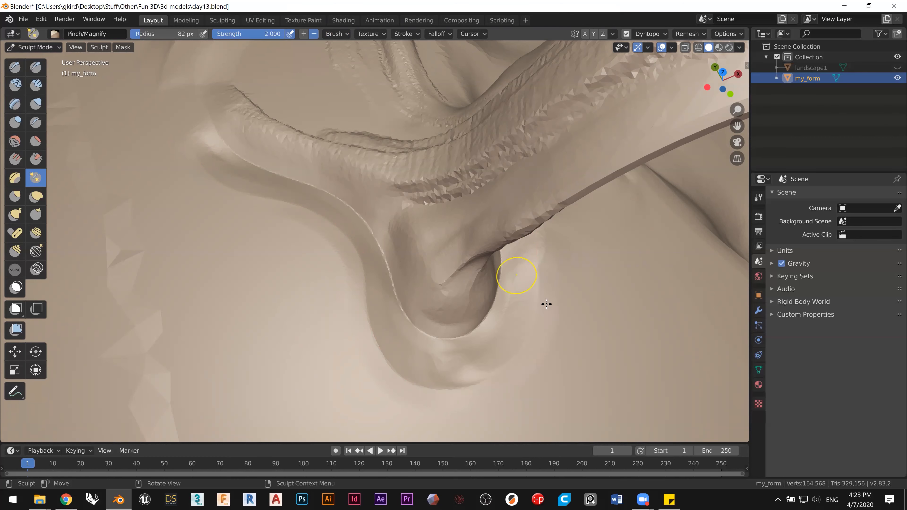
Step: Pinch the outer boundary of the sloped band around the front of the leg's base and along the ridge
middle_drag(504, 402, 556, 396)
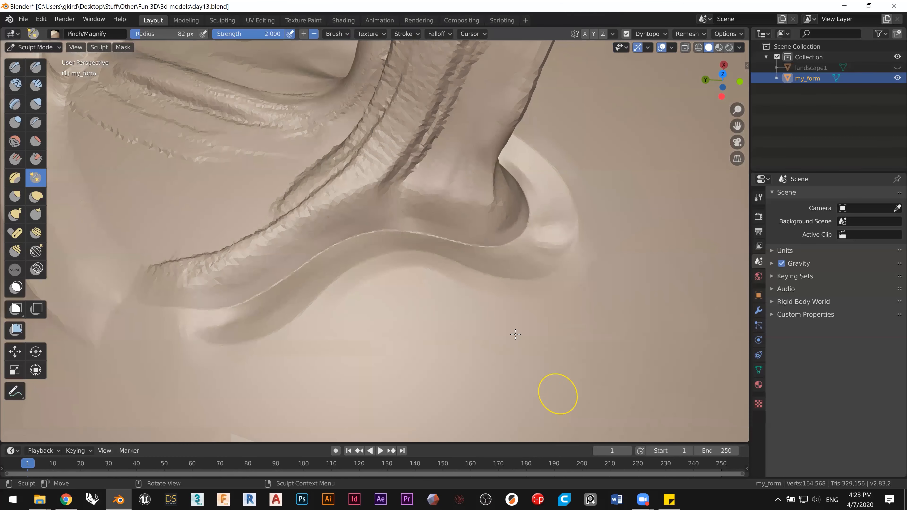
shift+middle_drag(497, 266, 409, 328)
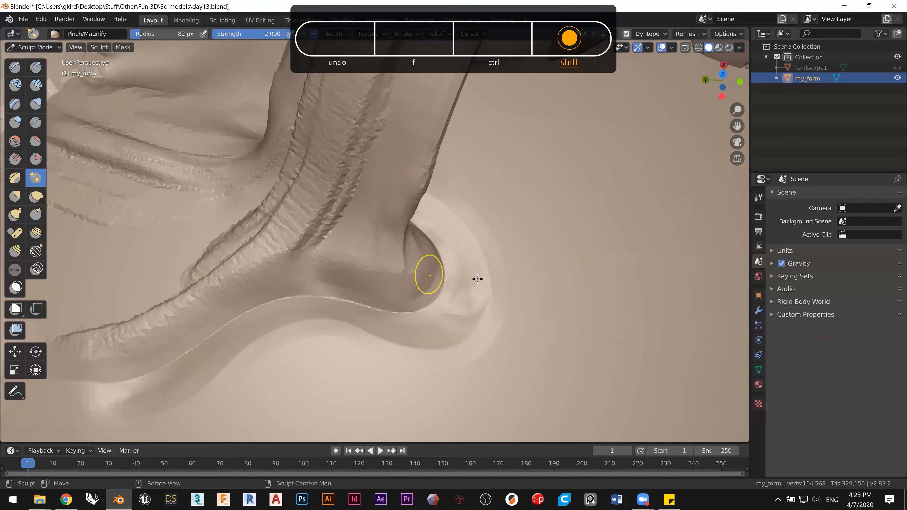
drag(486, 308, 476, 350)
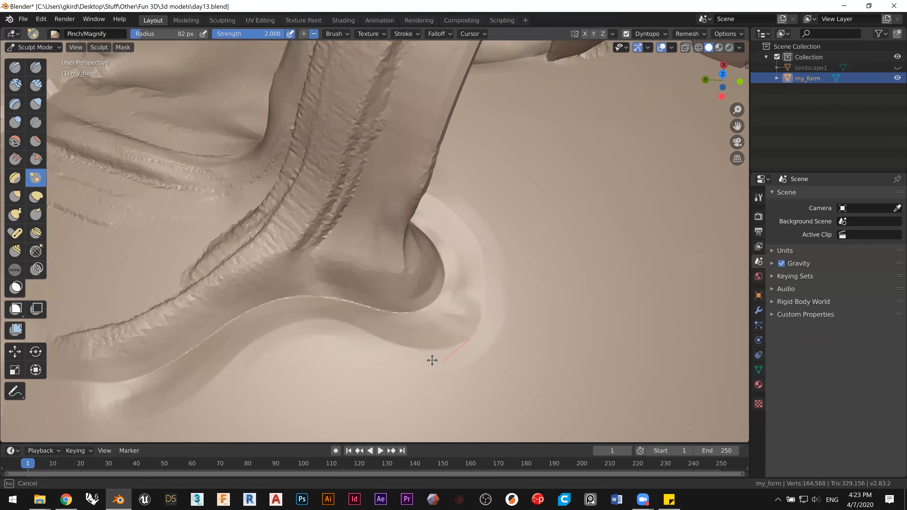
drag(390, 344, 373, 339)
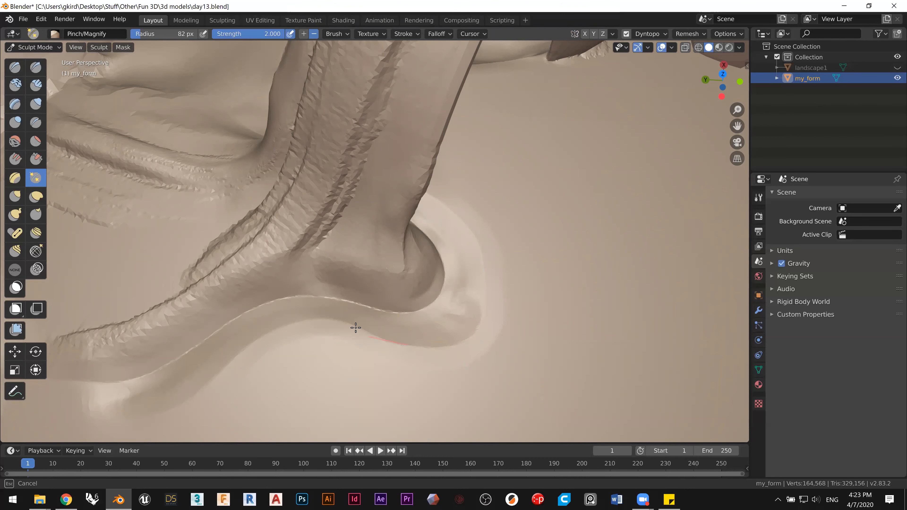
drag(320, 316, 332, 313)
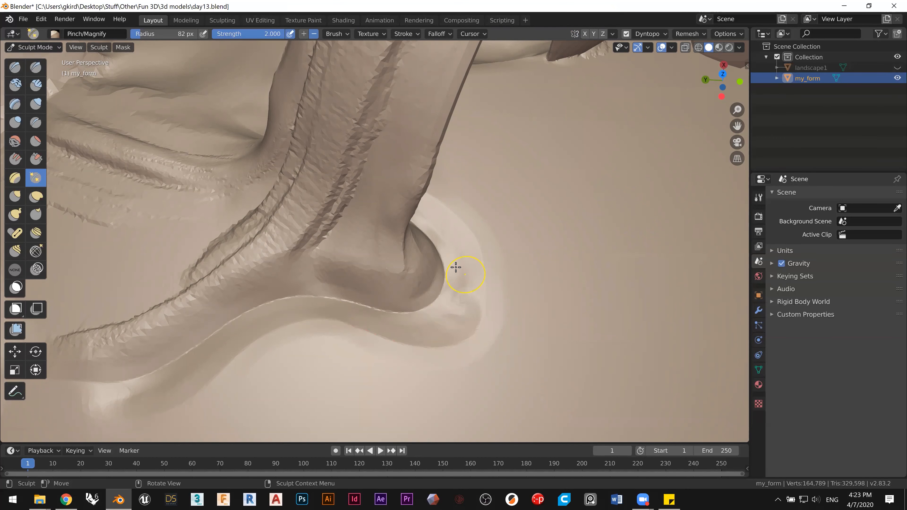
Step: Smooth the lumpy bulge on the sloped band around the front and far side of the leg's base with the Smooth brush
middle_drag(451, 256, 315, 185)
click(14, 142)
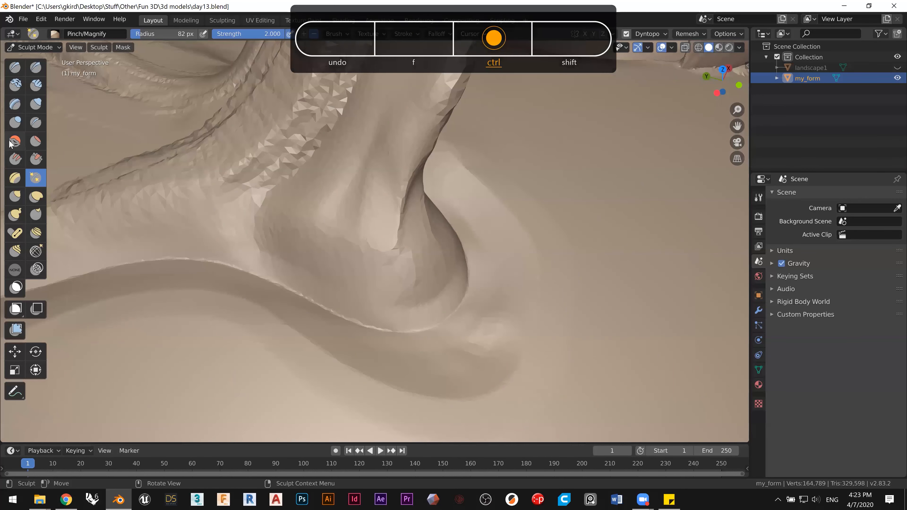
drag(485, 327, 508, 295)
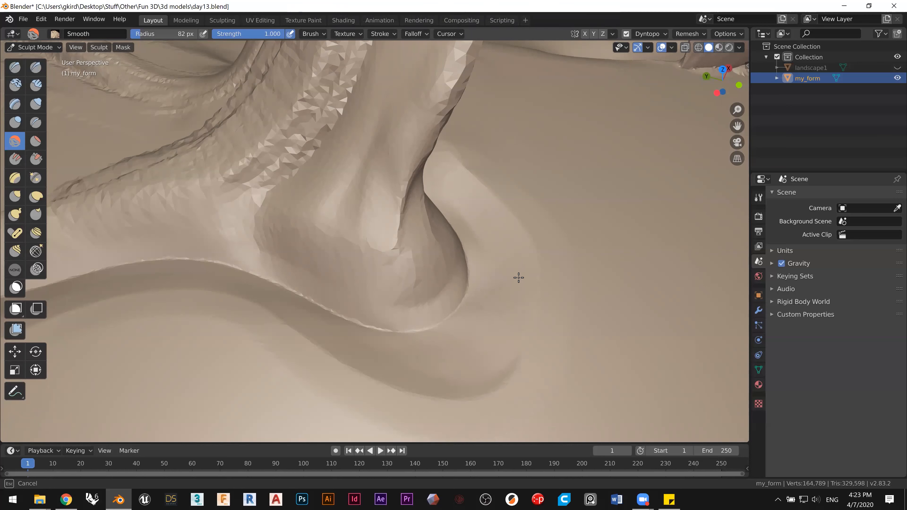
drag(476, 286, 482, 287)
middle_drag(469, 290, 438, 273)
drag(436, 278, 448, 216)
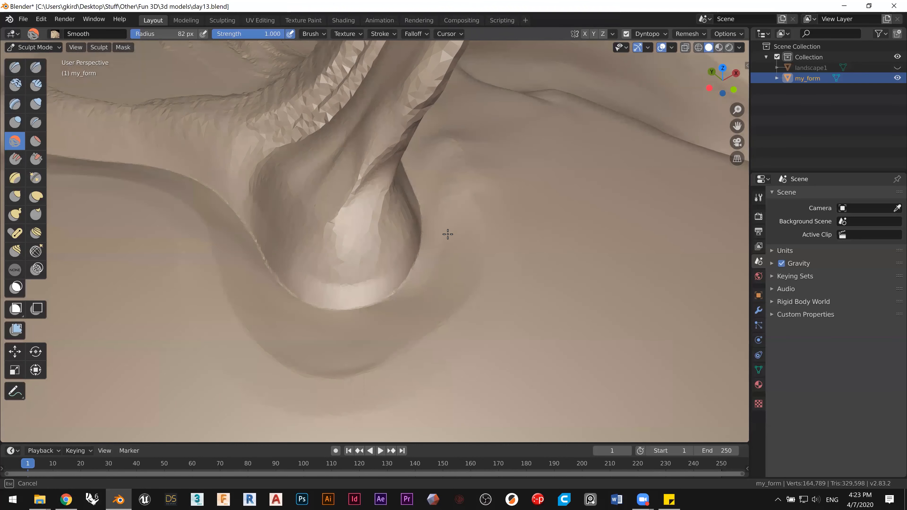
drag(437, 275, 437, 286)
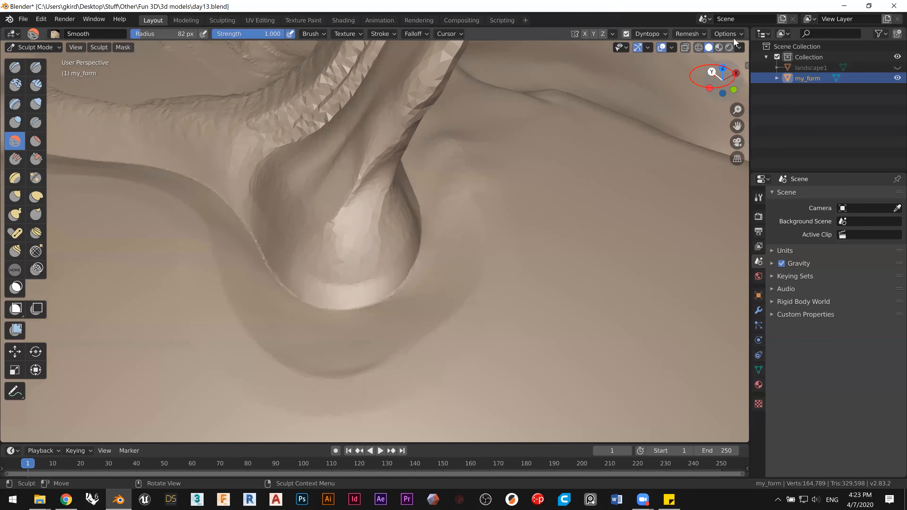
Step: Change the viewport shading's MatCap to the glossy red material
click(738, 47)
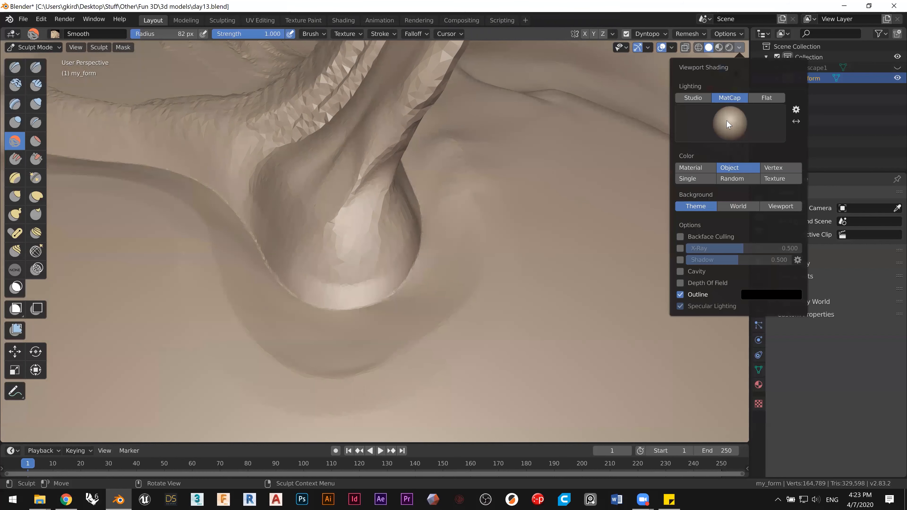
click(719, 123)
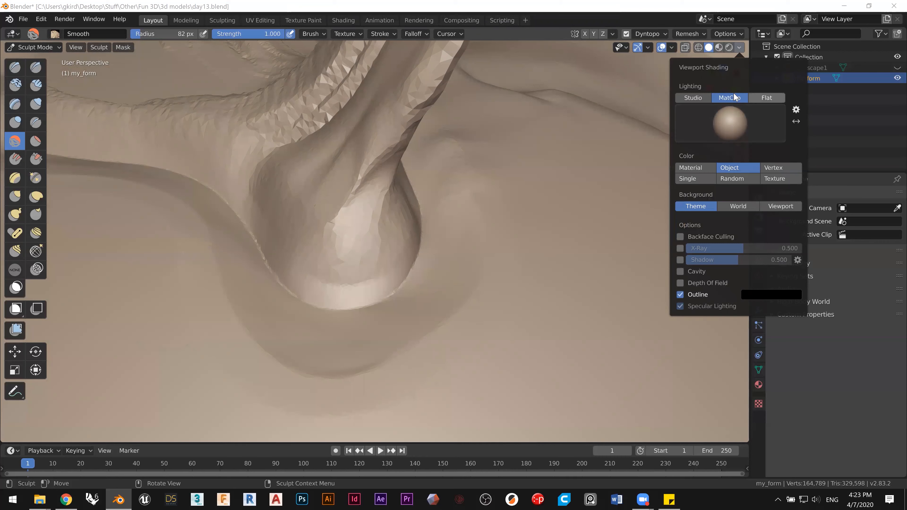
click(754, 121)
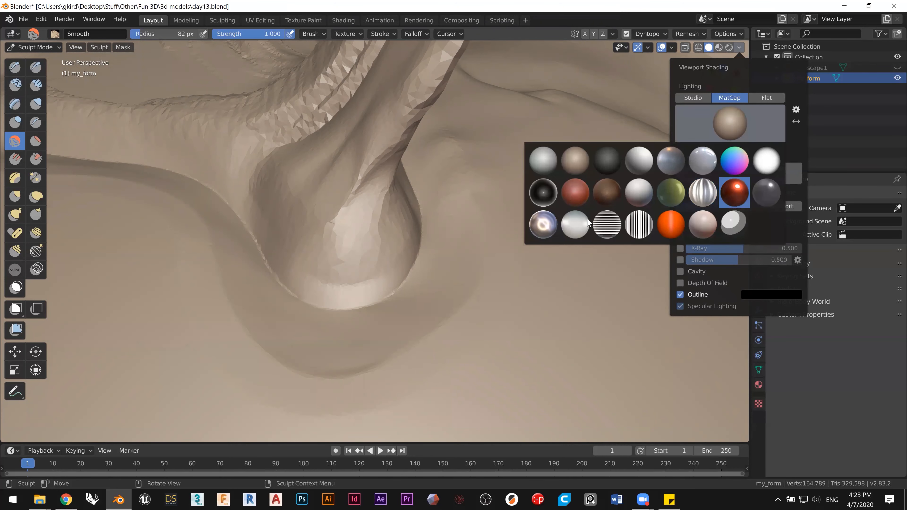
click(735, 192)
Step: Smooth the sloped band along the far side of the leg's base
mouse_move(500, 272)
middle_down()
mouse_move(402, 271)
mouse_move(250, 244)
middle_up()
mouse_move(387, 209)
middle_down()
mouse_move(466, 158)
mouse_move(432, 201)
mouse_move(449, 206)
middle_up()
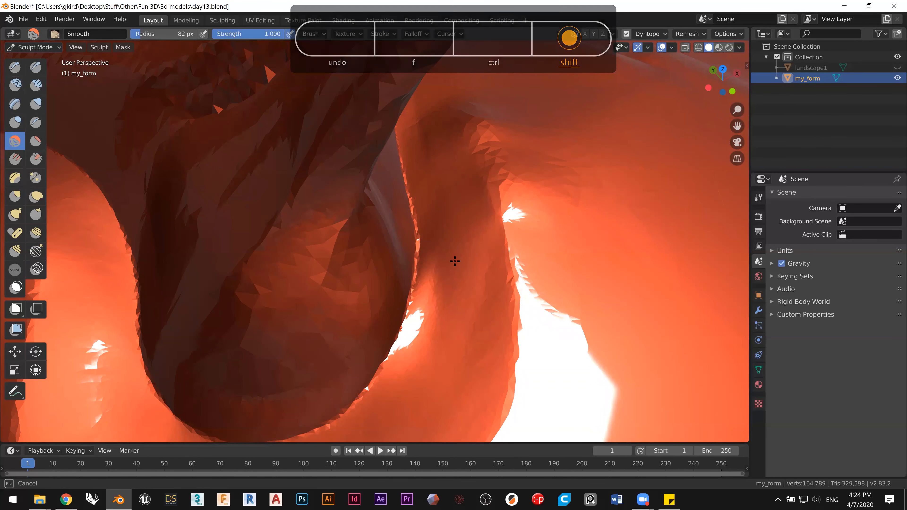
drag(482, 320, 464, 357)
mouse_move(453, 316)
mouse_down()
mouse_move(406, 388)
mouse_move(405, 381)
mouse_up()
drag(449, 266, 412, 410)
Step: Sharpen the band's outer edge on the far side of the leg's base with the Pinch/Magnify brush
mouse_move(460, 312)
middle_down()
mouse_move(341, 343)
mouse_move(353, 327)
mouse_move(369, 331)
mouse_move(155, 109)
middle_up()
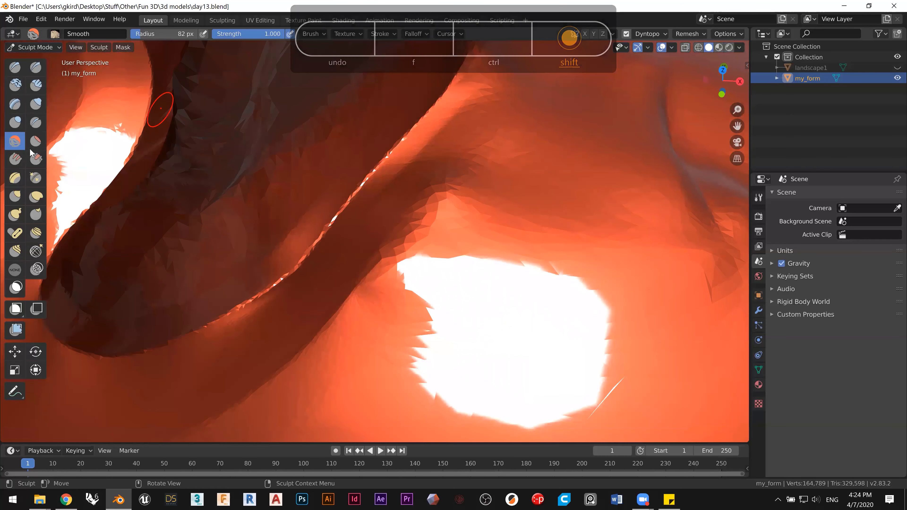
click(36, 178)
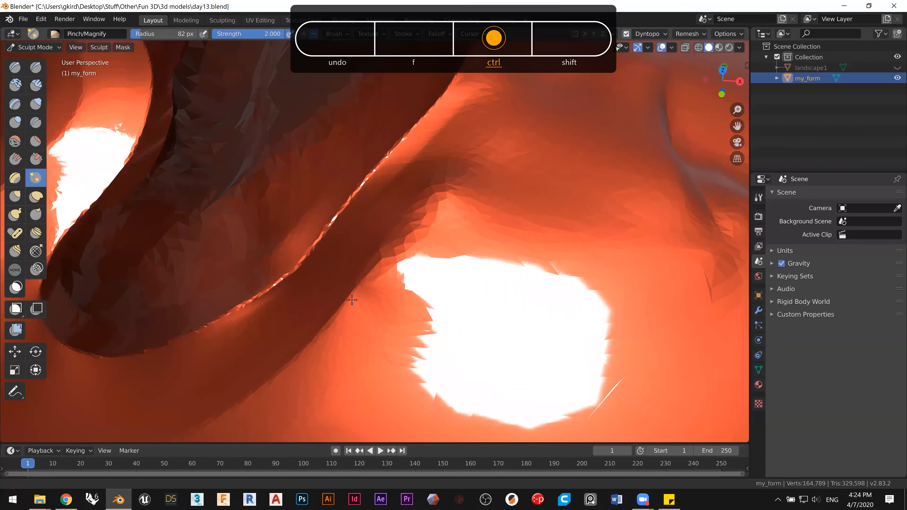
ctrl+middle_drag(361, 295, 360, 271)
drag(358, 275, 461, 134)
ctrl+middle_drag(389, 215, 375, 261)
mouse_move(367, 266)
mouse_down()
mouse_move(417, 206)
mouse_move(489, 52)
mouse_up()
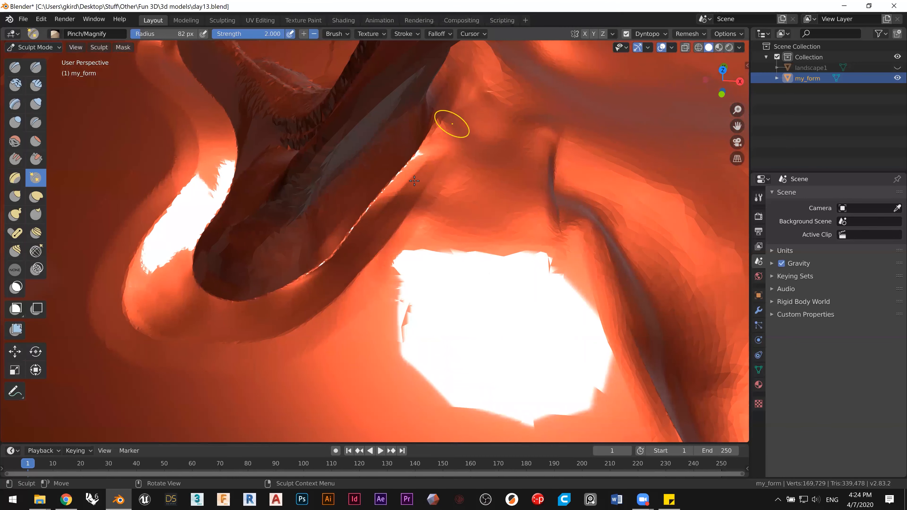
Step: Pinch the surface of the lower leg just above its rounded base, across toward the faceted ridge
middle_drag(428, 177, 498, 128)
shift+middle_drag(395, 195, 447, 123)
mouse_move(468, 252)
middle_down()
mouse_move(399, 223)
mouse_move(401, 210)
middle_up()
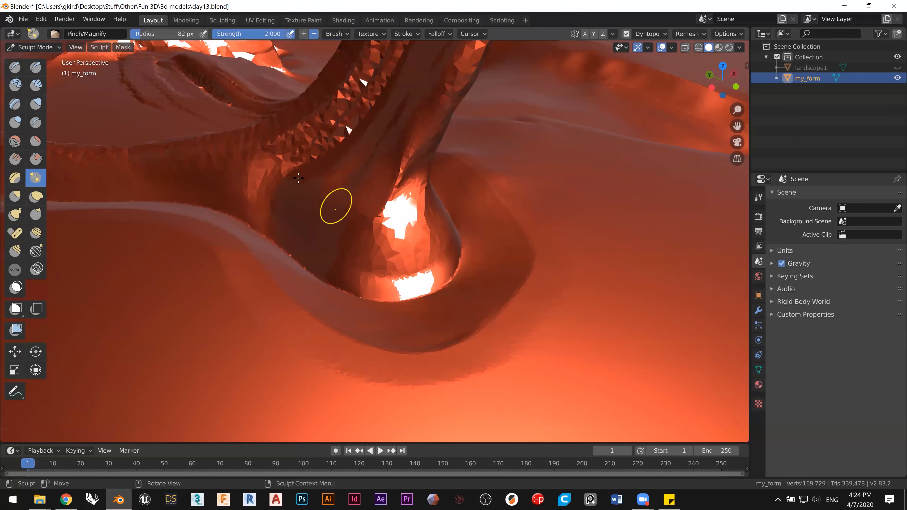
drag(396, 226, 329, 202)
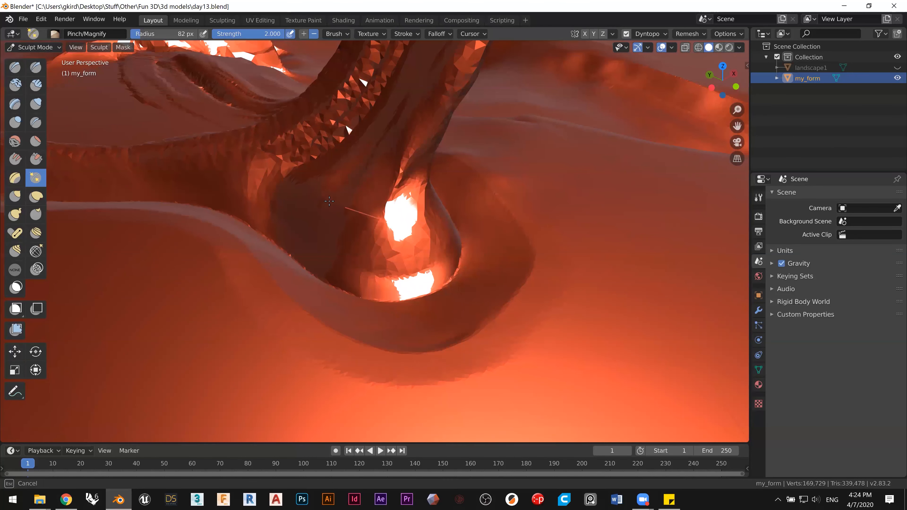
drag(260, 147, 316, 170)
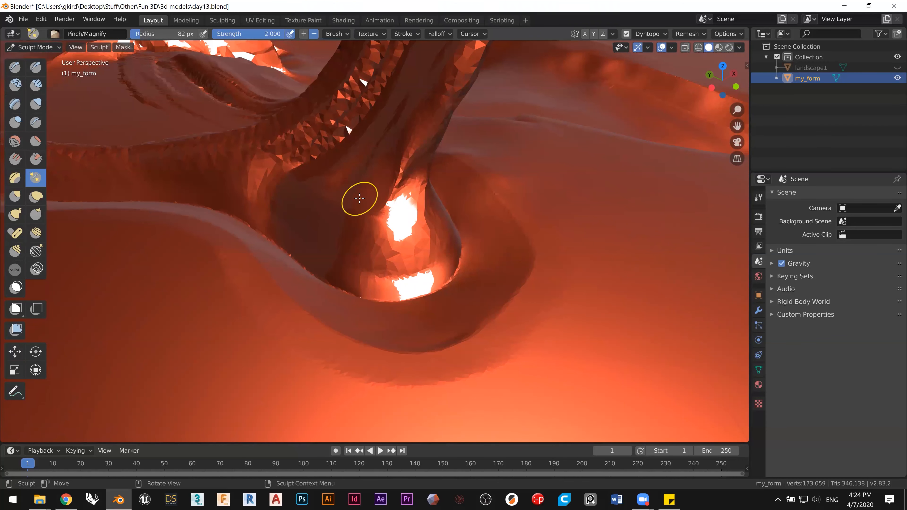
Step: Flatten the faceted surface of the lower leg and the adjoining ridge with the Flatten/Contrast brush at a 194 px radius
shift+middle_drag(364, 289, 472, 360)
middle_drag(472, 360, 498, 360)
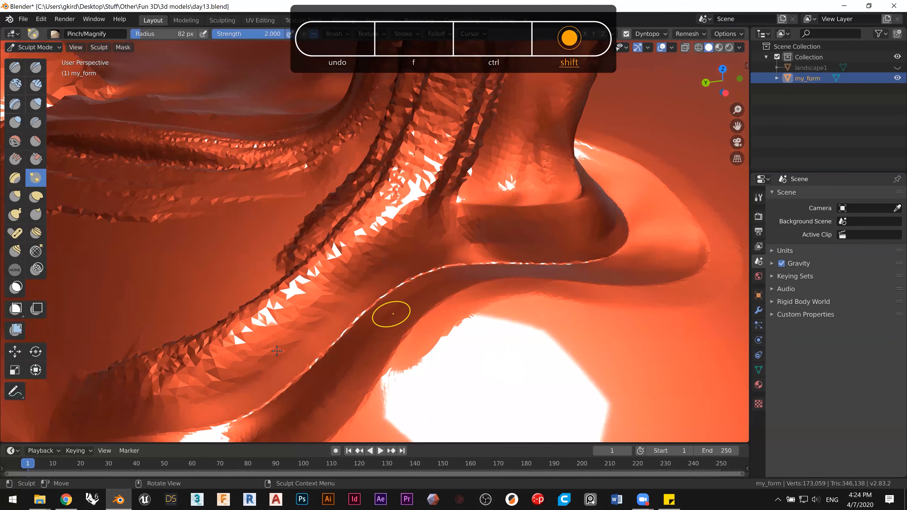
ctrl+middle_drag(290, 346, 280, 393)
middle_drag(317, 399, 200, 296)
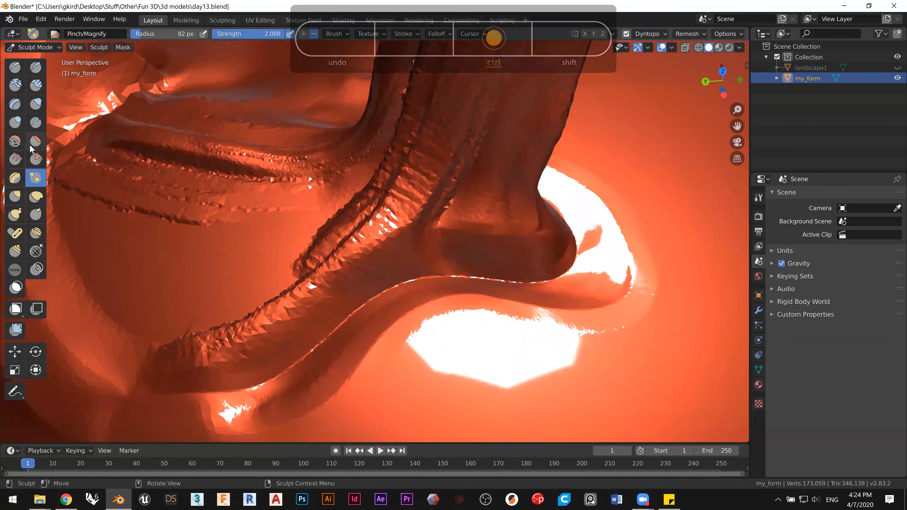
click(35, 141)
mouse_move(418, 152)
mouse_down()
mouse_move(379, 218)
mouse_move(419, 136)
mouse_move(440, 129)
mouse_move(397, 200)
mouse_move(411, 150)
mouse_up()
click(144, 37)
text(194)
key(Return)
drag(426, 142, 448, 80)
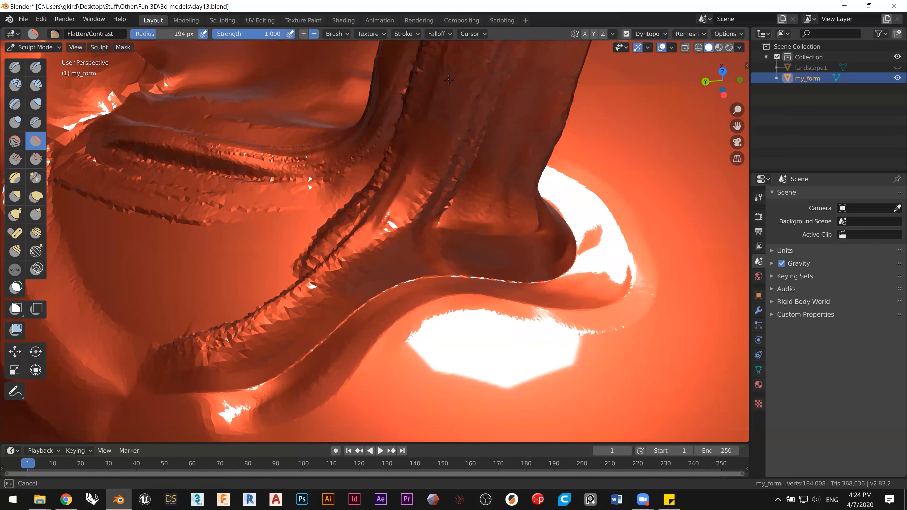
drag(433, 135, 556, 153)
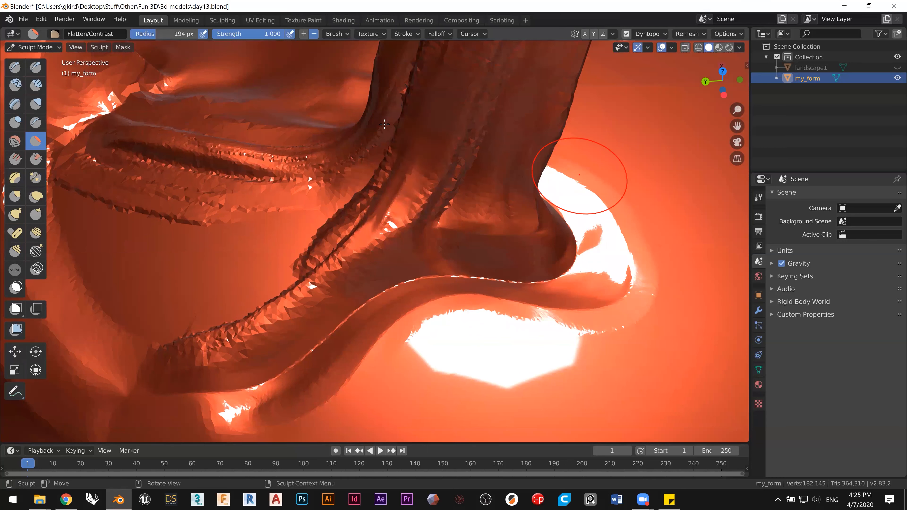
mouse_move(378, 195)
mouse_down()
mouse_move(373, 214)
mouse_move(399, 186)
mouse_up()
middle_drag(385, 204, 410, 194)
mouse_move(389, 205)
mouse_down()
mouse_move(402, 145)
mouse_move(389, 210)
mouse_move(394, 113)
mouse_move(386, 211)
mouse_move(357, 271)
mouse_up()
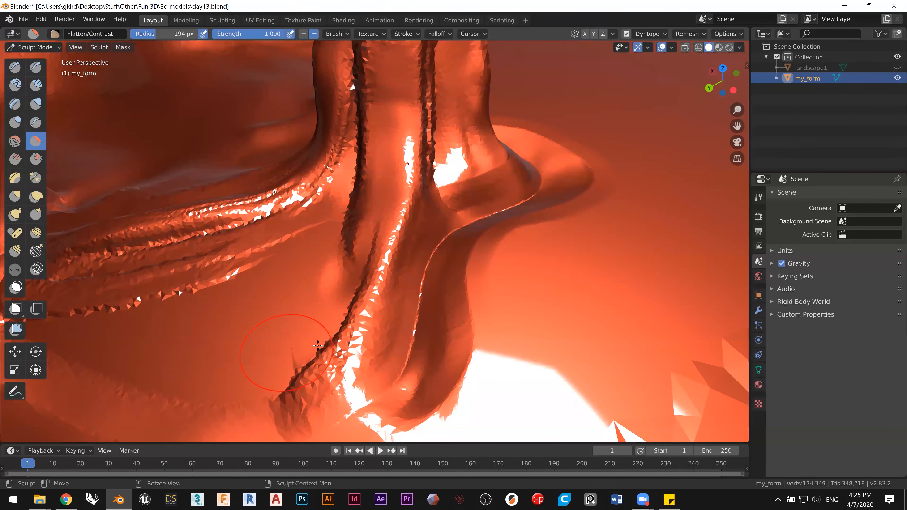
Step: Flatten the jagged crest and side of the ridge down to its tip with the brush radius reduced to 115 px
drag(167, 33, 148, 33)
mouse_move(306, 361)
mouse_down()
mouse_move(359, 284)
mouse_move(368, 239)
mouse_move(370, 277)
mouse_up()
mouse_move(370, 277)
middle_down()
mouse_move(443, 241)
mouse_move(423, 254)
middle_up()
drag(452, 243, 460, 251)
mouse_move(488, 281)
mouse_down()
mouse_move(500, 317)
mouse_move(491, 333)
mouse_move(461, 258)
mouse_move(477, 346)
mouse_up()
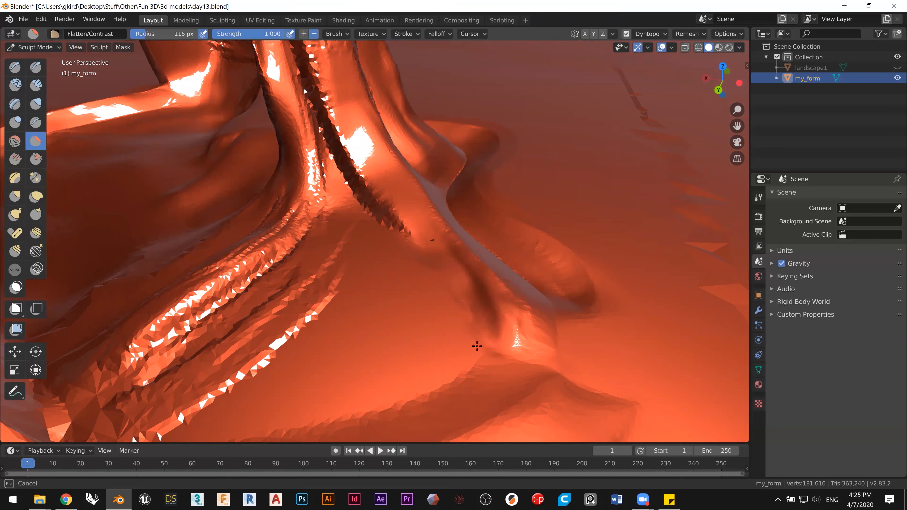
drag(410, 193, 407, 196)
middle_drag(407, 196, 399, 285)
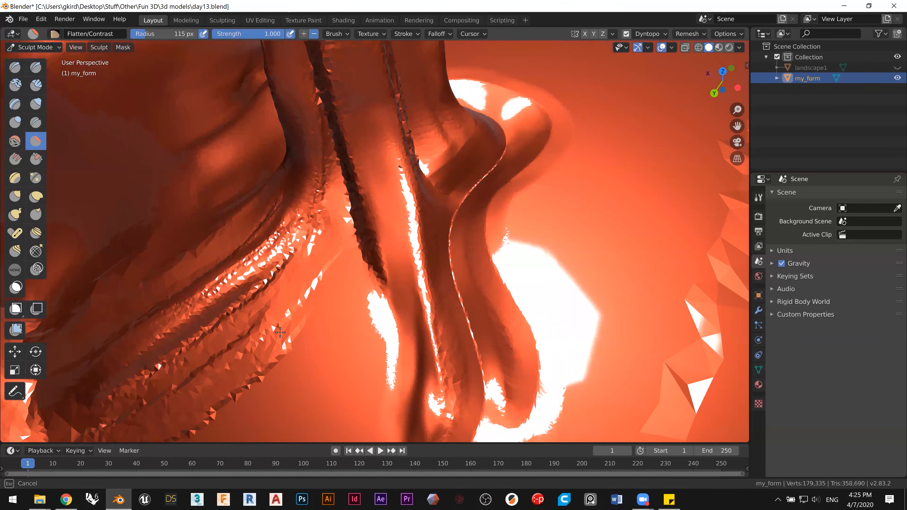
Step: Switch to File Explorer and open the image 200207 from the Fun 3D folder
click(49, 499)
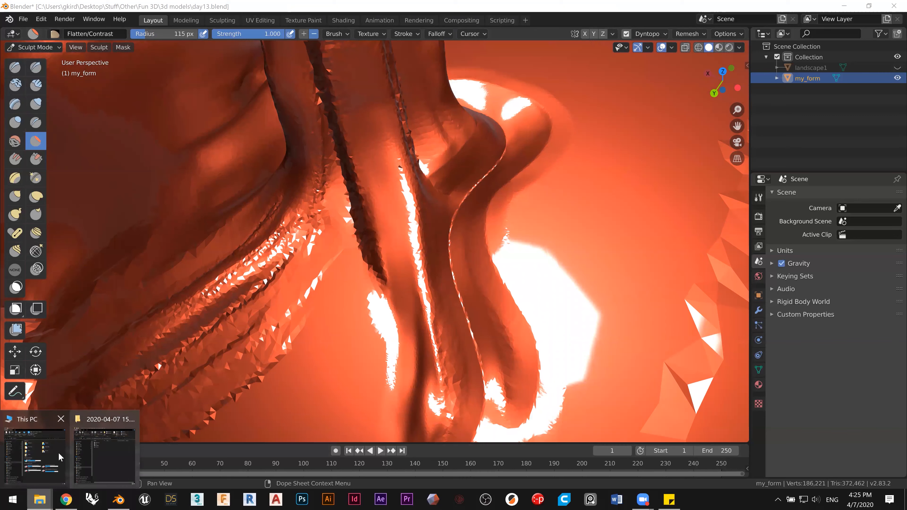
click(88, 454)
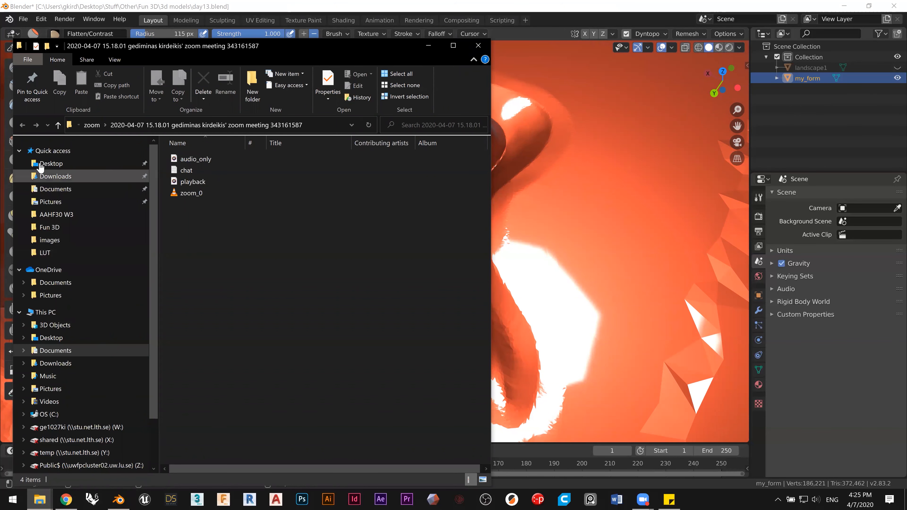
click(60, 229)
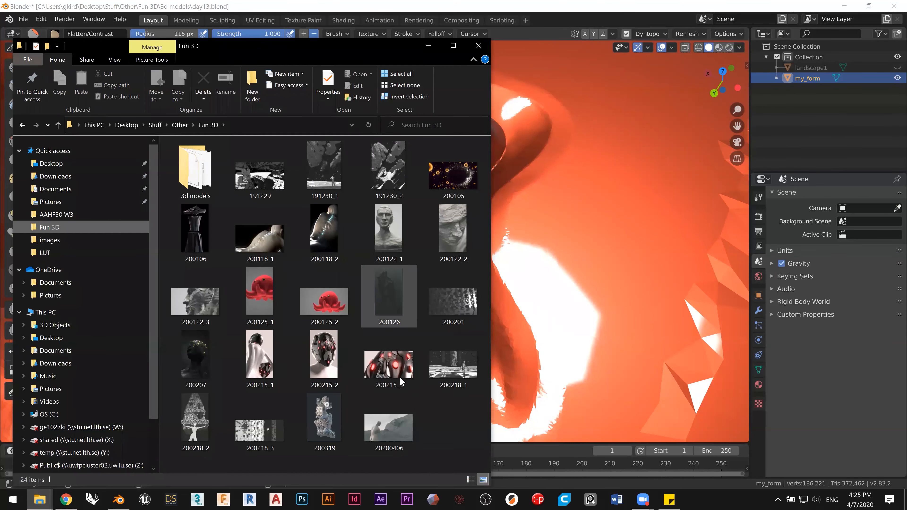
click(194, 357)
double_click(194, 358)
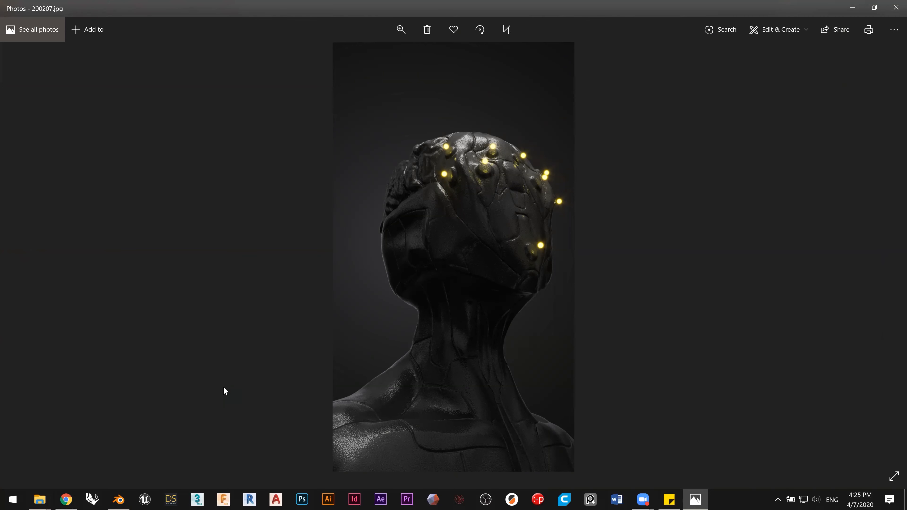
Step: Zoom into the 200207 render and examine the panel grooves and creases on the head, neck and shoulders
click(401, 30)
drag(351, 57, 442, 57)
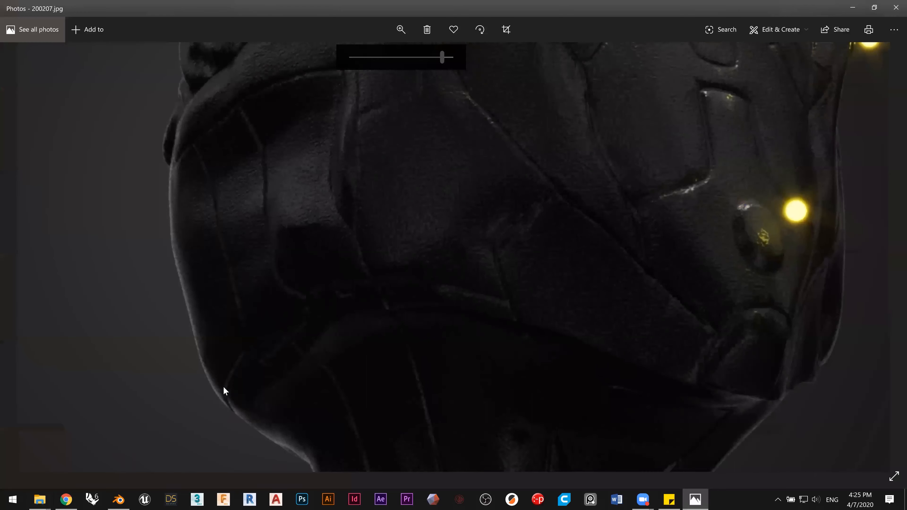
scroll(551, 136, down, 2)
scroll(537, 170, down, 3)
drag(536, 166, 536, 206)
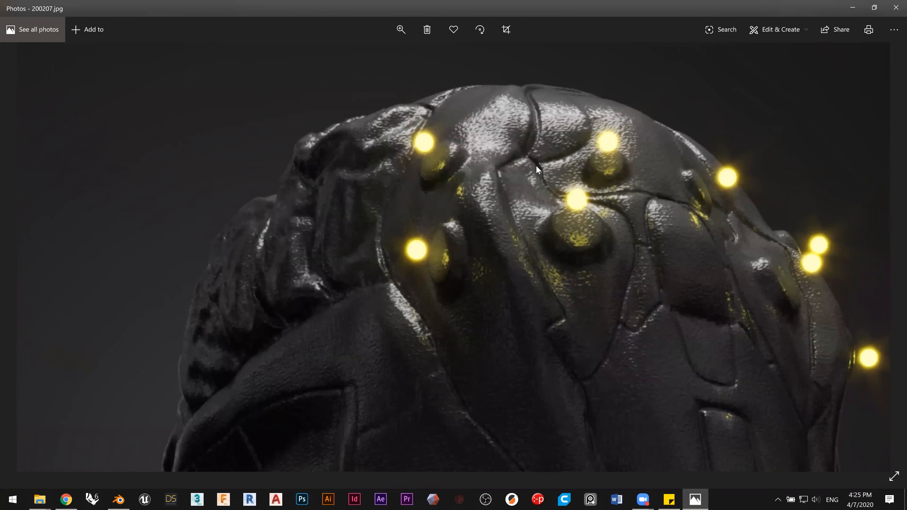
drag(536, 166, 499, 45)
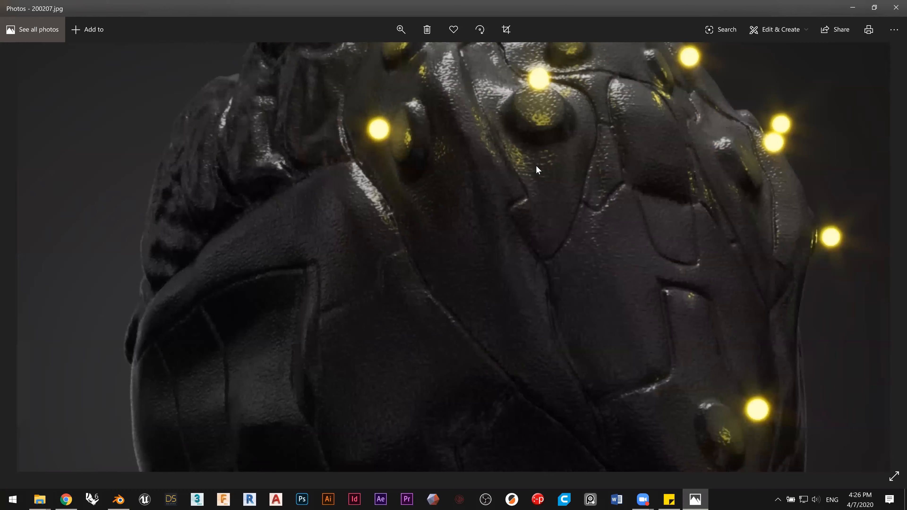
scroll(536, 166, down, 5)
scroll(536, 166, down, 5)
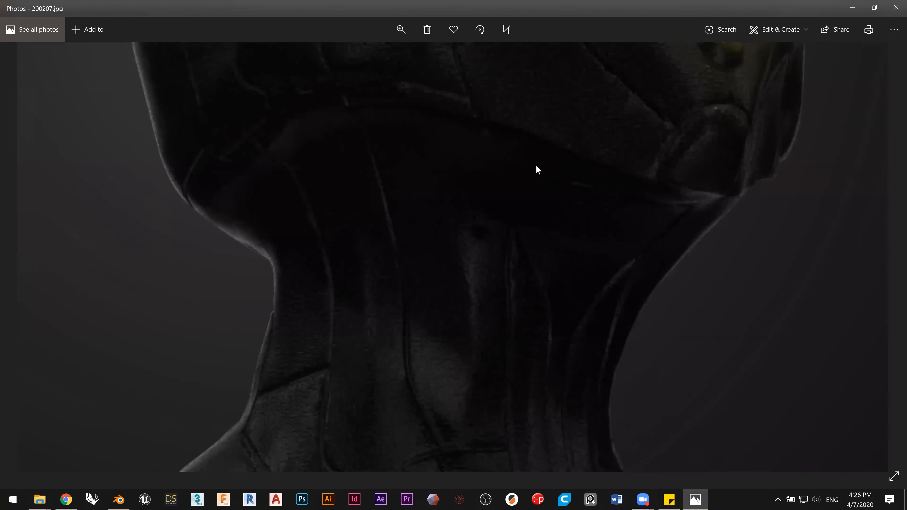
scroll(536, 166, down, 5)
scroll(536, 166, down, 4)
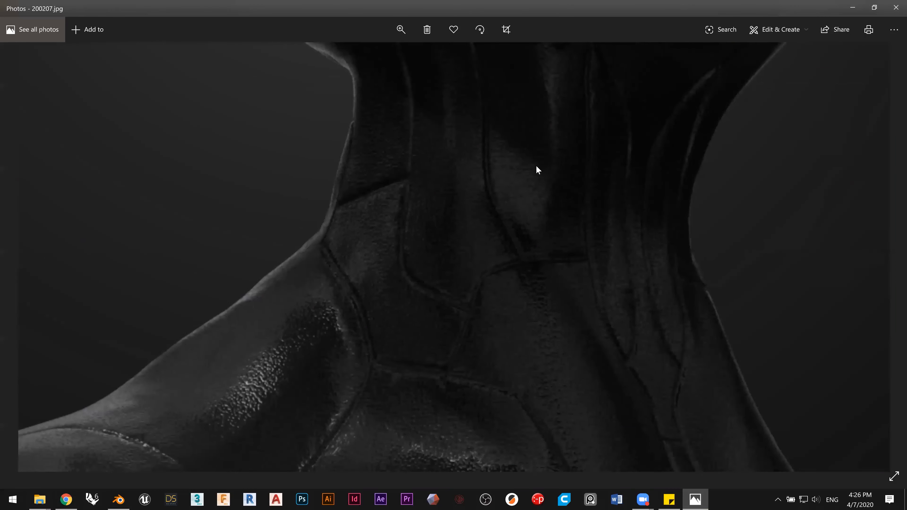
Step: Finish viewing the shoulder creases of the 200207 render and open the image 200215_1 from the Fun 3D folder
scroll(537, 169, down, 4)
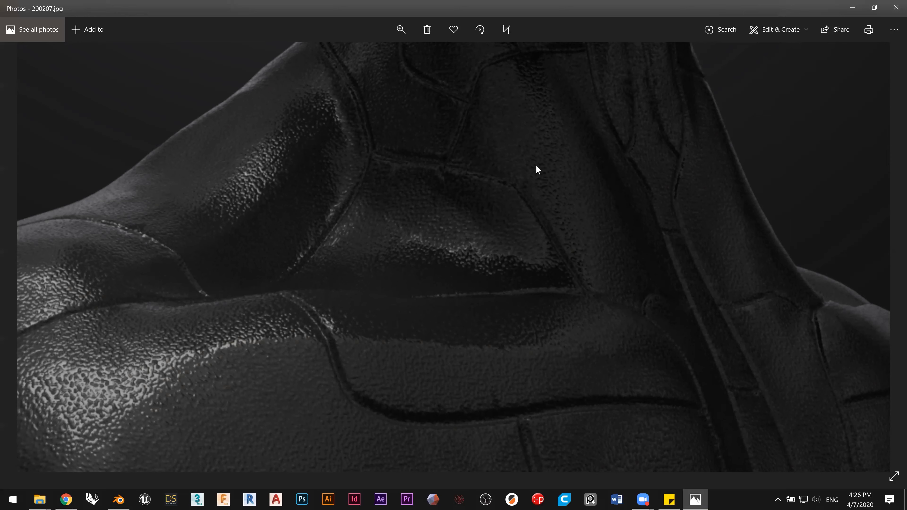
click(893, 12)
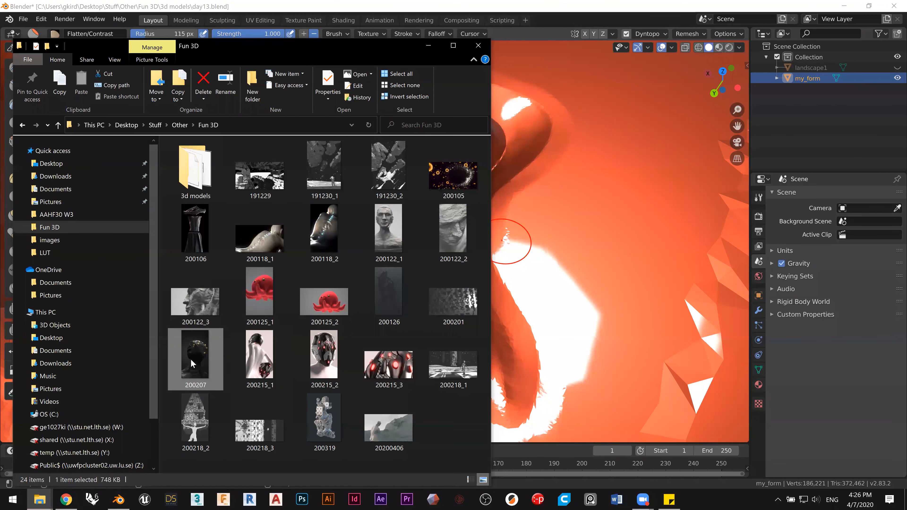
click(264, 353)
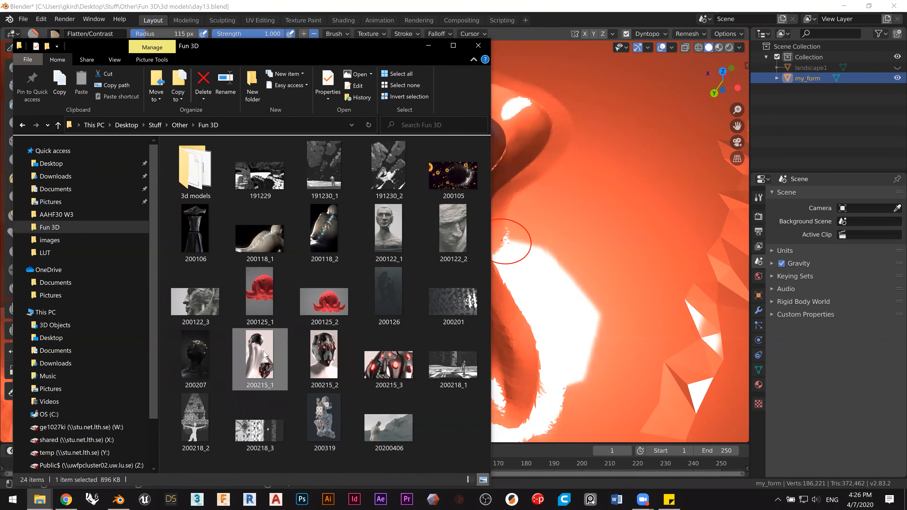
double_click(263, 353)
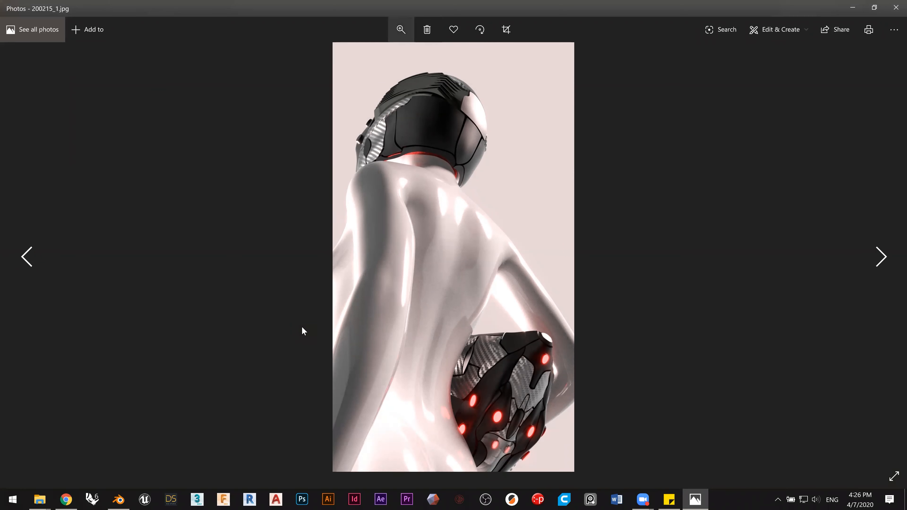
Step: Zoom into the 200215_1 render and examine the smooth back and the panel seams of the helmet
click(401, 30)
drag(350, 57, 369, 57)
scroll(302, 326, up, 5)
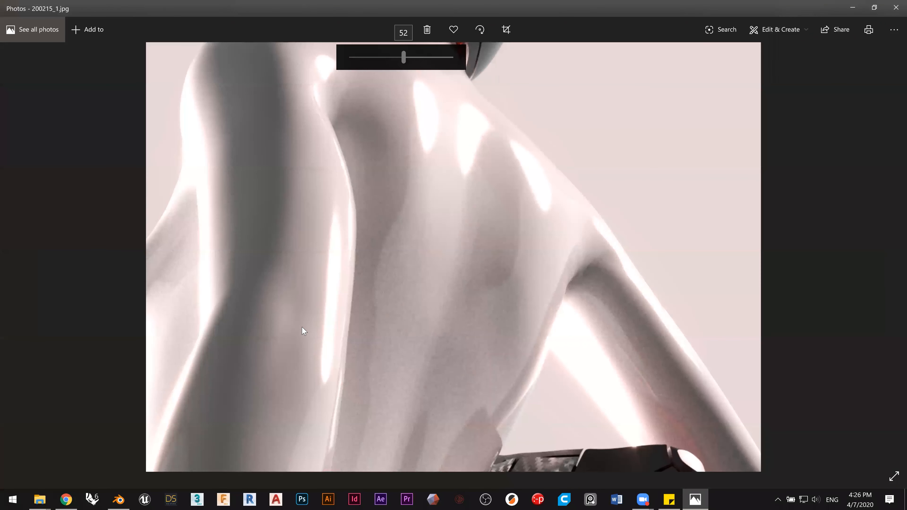
scroll(301, 326, up, 7)
scroll(302, 326, up, 4)
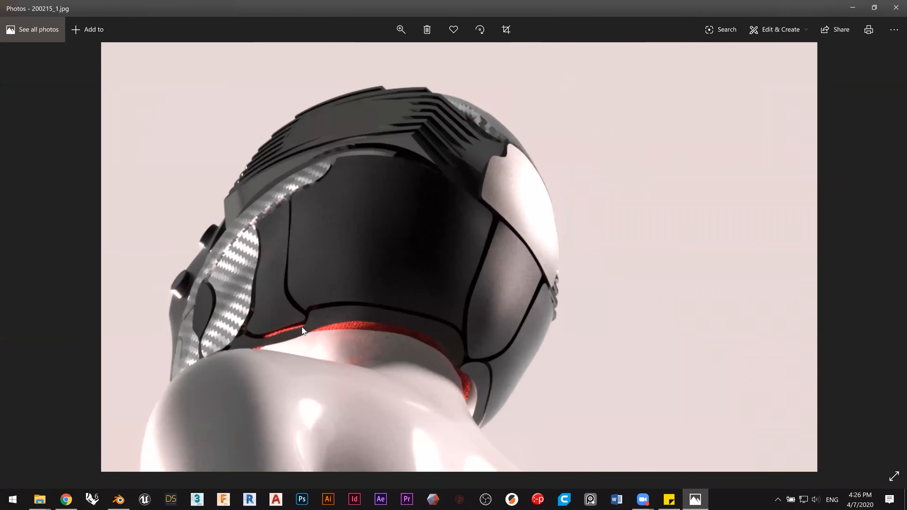
scroll(302, 326, down, 2)
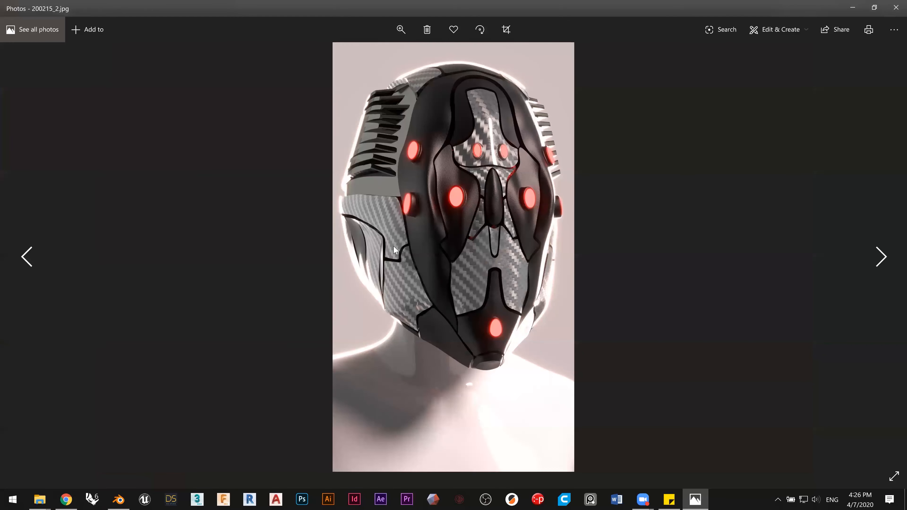
Step: Zoom into the 200215_2 render and examine the panel gaps, fins and round lights across the helmet's face
click(401, 30)
drag(351, 57, 450, 57)
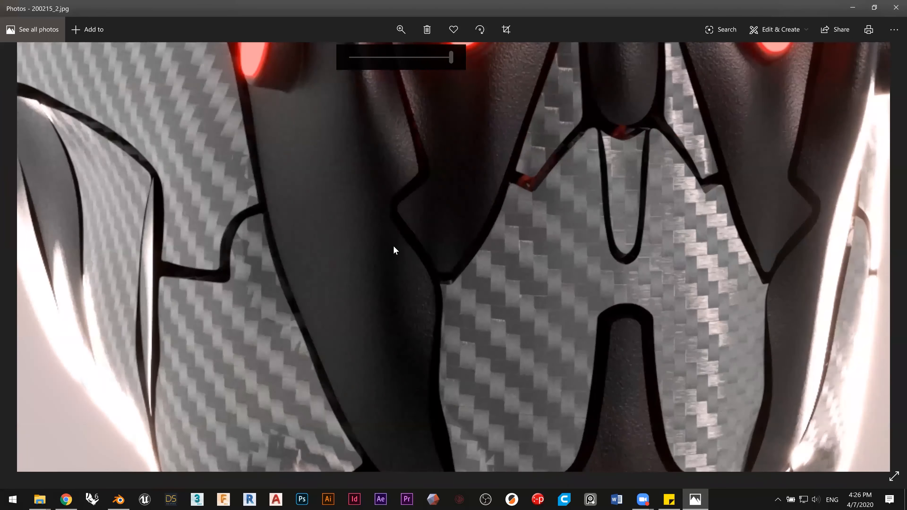
drag(393, 246, 320, 433)
mouse_move(393, 246)
mouse_down()
mouse_move(393, 426)
mouse_move(380, 211)
mouse_up()
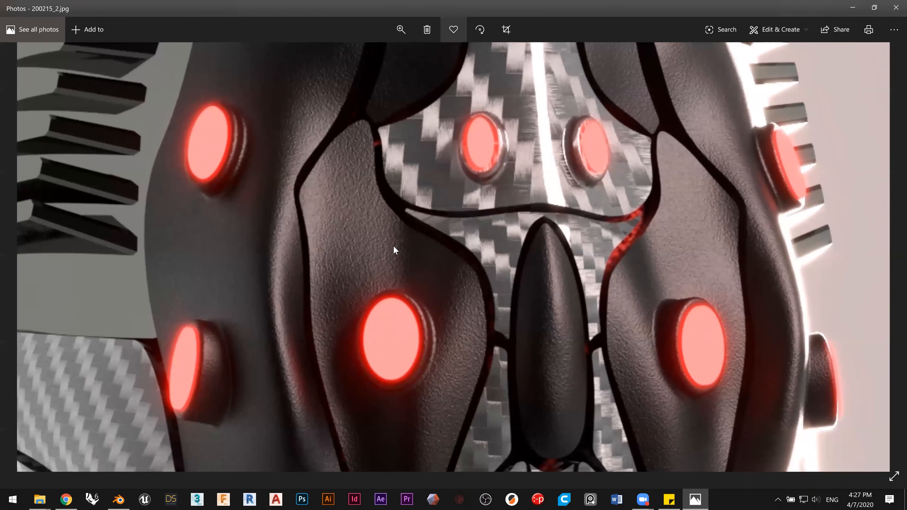
click(401, 29)
drag(451, 57, 385, 57)
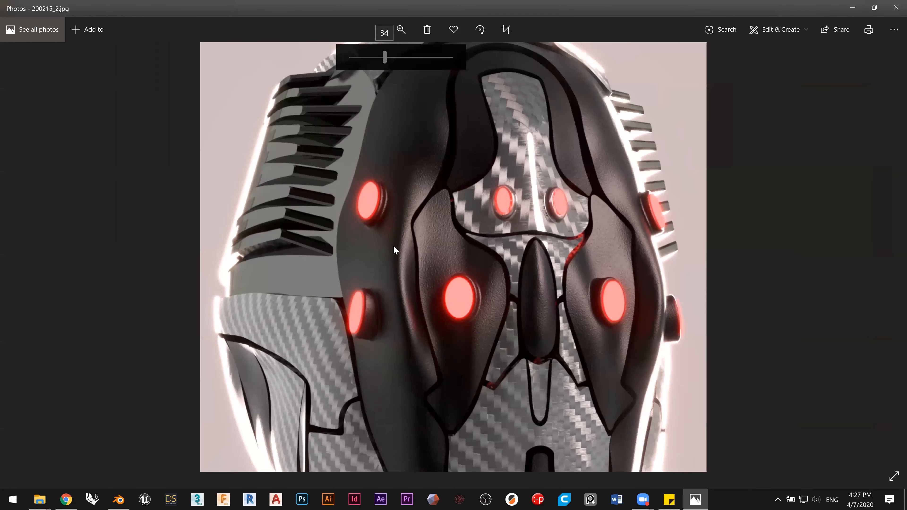
drag(394, 245, 475, 327)
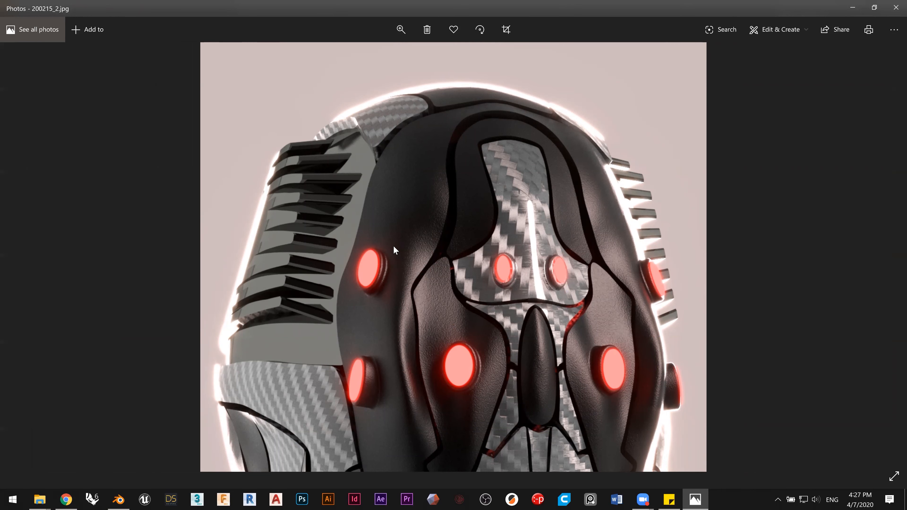
scroll(393, 246, down, 3)
scroll(393, 245, down, 2)
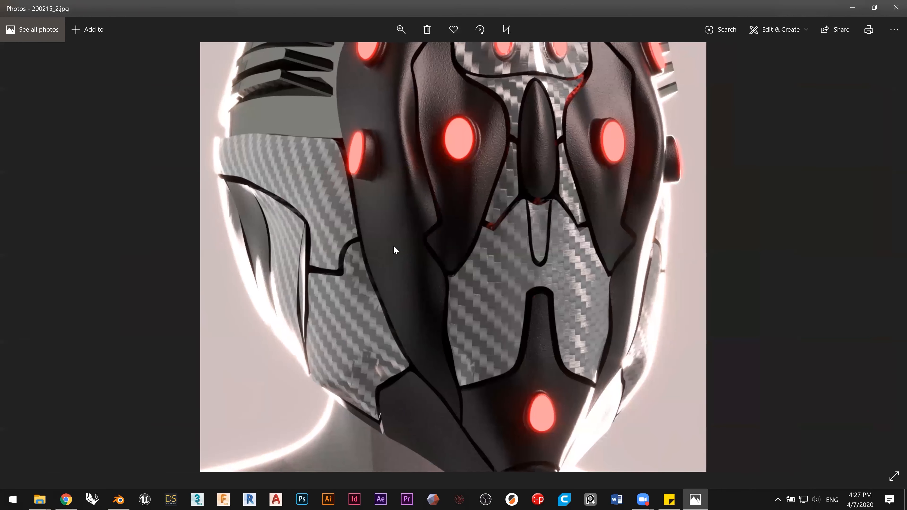
scroll(394, 245, up, 3)
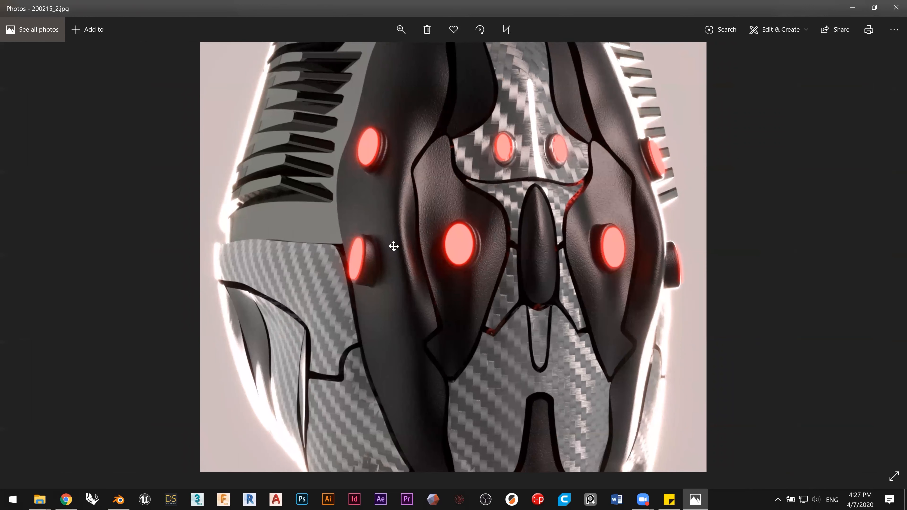
Step: Open the image 200215_3 from the Fun 3D folder, examine its panel gaps, and switch back to Blender
click(896, 7)
double_click(387, 360)
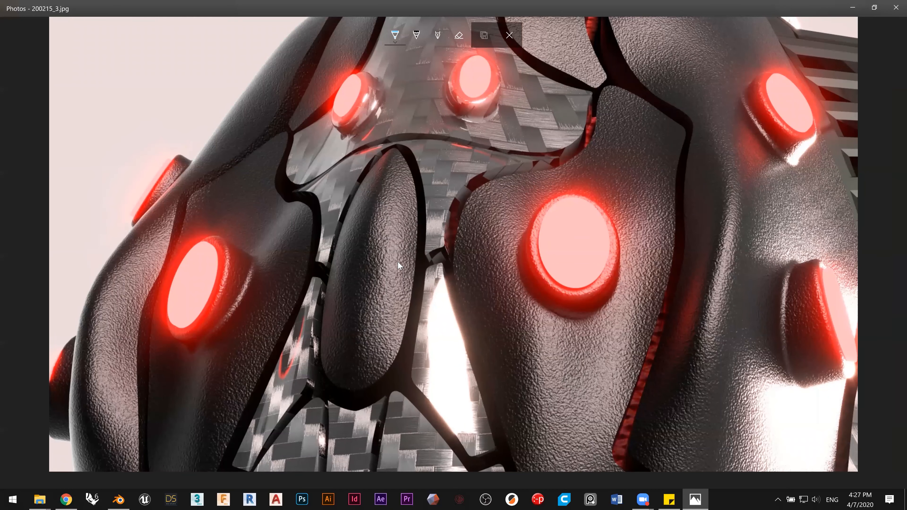
click(894, 7)
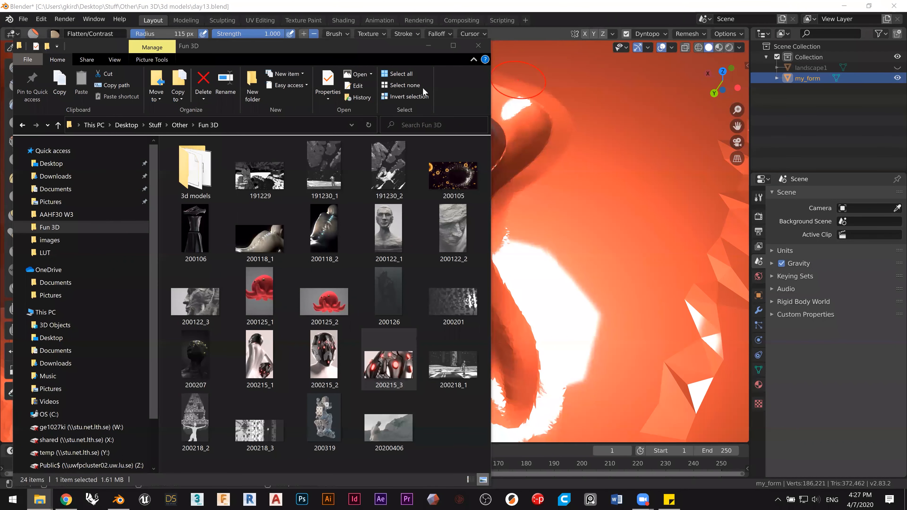
click(428, 46)
Step: Smooth the rough surface and ridges of the arch leg with the Smooth brush at a 115 px radius
mouse_move(516, 257)
middle_down()
mouse_move(480, 211)
mouse_move(503, 370)
middle_up()
key(shift)
mouse_move(473, 364)
mouse_down()
mouse_move(493, 359)
mouse_move(427, 249)
mouse_up()
mouse_move(456, 303)
mouse_down()
mouse_move(468, 391)
mouse_move(384, 250)
mouse_up()
middle_drag(374, 189, 403, 226)
middle_drag(413, 280, 437, 454)
mouse_move(423, 396)
middle_down()
mouse_move(426, 317)
mouse_move(437, 336)
mouse_move(384, 213)
middle_up()
mouse_move(381, 182)
mouse_down()
mouse_move(383, 333)
mouse_move(378, 229)
mouse_up()
shift+middle_drag(367, 190, 397, 292)
drag(389, 254, 386, 198)
mouse_move(408, 275)
mouse_down()
mouse_move(383, 232)
mouse_move(384, 245)
mouse_up()
mouse_move(372, 251)
middle_down()
mouse_move(273, 229)
mouse_move(340, 263)
mouse_move(373, 175)
mouse_move(323, 172)
mouse_move(155, 227)
middle_up()
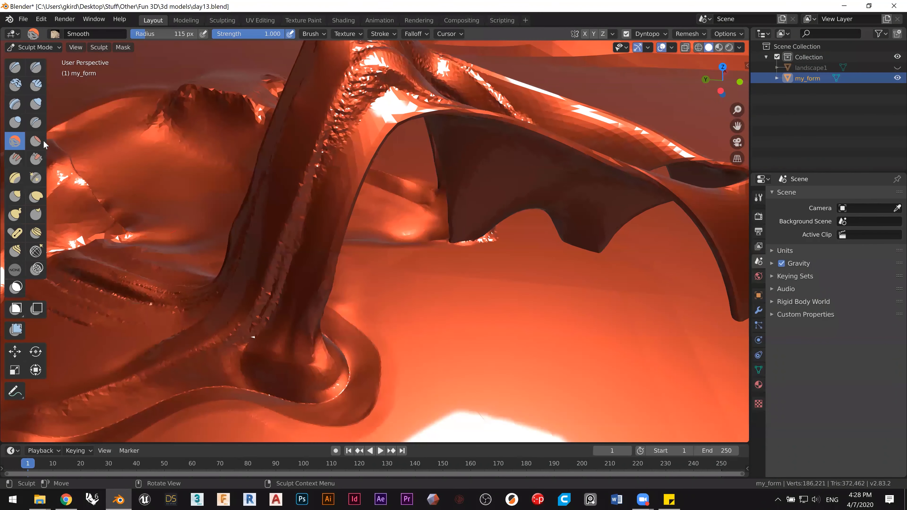
Step: Flatten the jagged strip running down the lower arch leg with the Flatten/Contrast brush at a 115 px radius
click(36, 141)
mouse_move(313, 257)
ctrl+middle_down()
mouse_move(323, 222)
mouse_move(304, 167)
ctrl+middle_up()
mouse_move(268, 236)
mouse_down()
mouse_move(287, 197)
mouse_move(269, 253)
mouse_up()
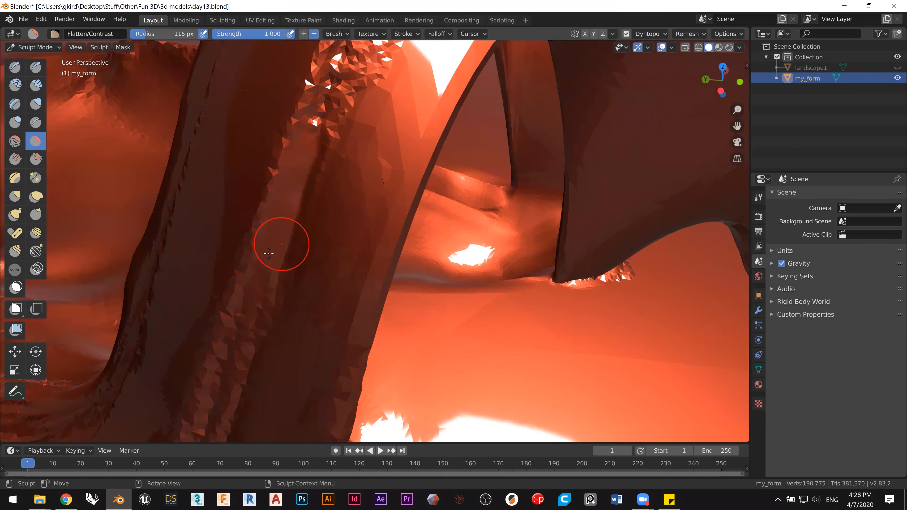
shift+middle_drag(269, 260, 269, 76)
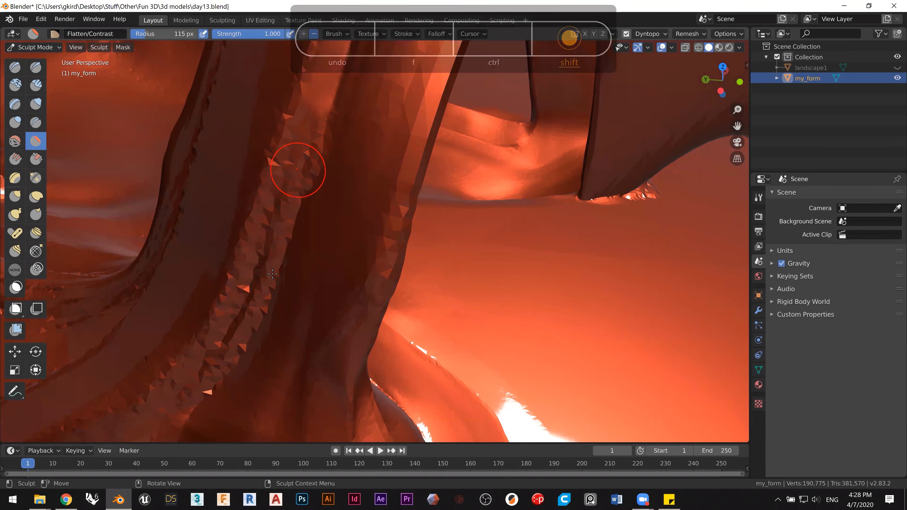
drag(277, 259, 309, 133)
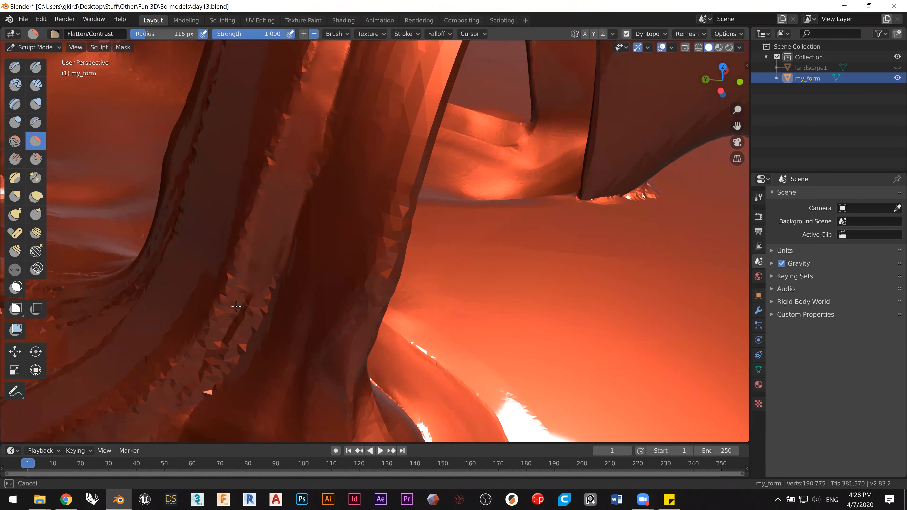
drag(179, 399, 240, 332)
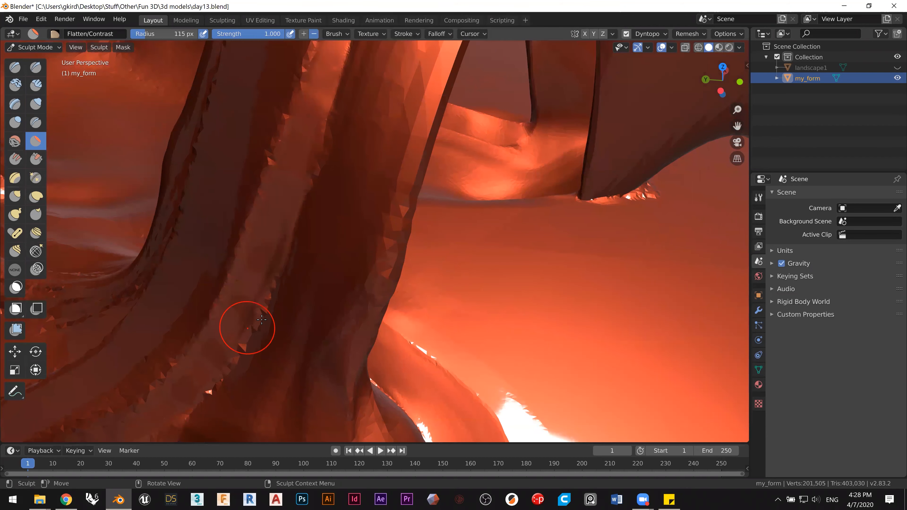
mouse_move(262, 308)
ctrl+middle_down()
mouse_move(212, 387)
mouse_move(186, 346)
mouse_move(249, 313)
mouse_move(290, 306)
mouse_move(250, 324)
mouse_move(262, 315)
mouse_move(238, 303)
mouse_move(311, 287)
mouse_move(278, 285)
ctrl+middle_up()
Step: Flatten the faceted band on the upper leg, from the leg's side up over the shoulder of the arch opening
ctrl+middle_drag(400, 213, 410, 123)
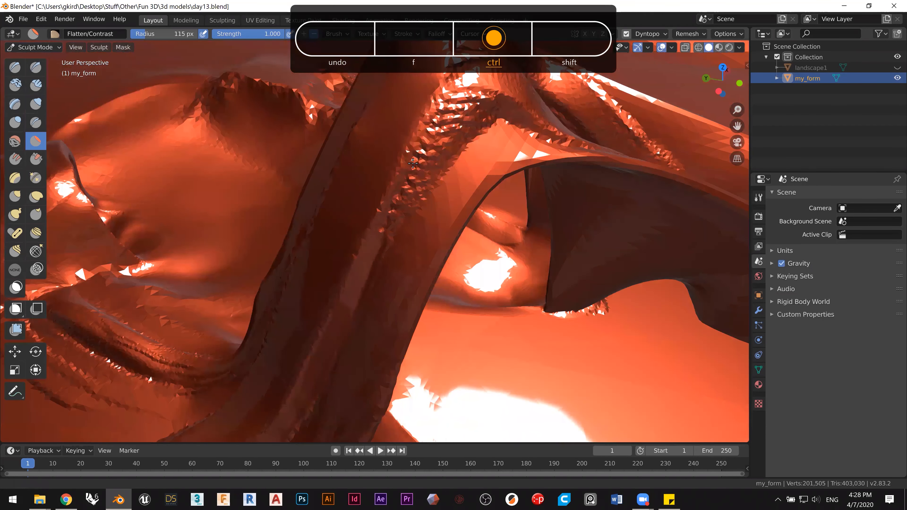
mouse_move(406, 167)
shift+middle_down()
mouse_move(362, 238)
mouse_move(375, 202)
shift+middle_up()
mouse_move(459, 162)
mouse_down()
mouse_move(398, 167)
mouse_move(305, 332)
mouse_up()
mouse_move(332, 262)
mouse_down()
mouse_move(368, 200)
mouse_move(421, 146)
mouse_move(492, 161)
mouse_up()
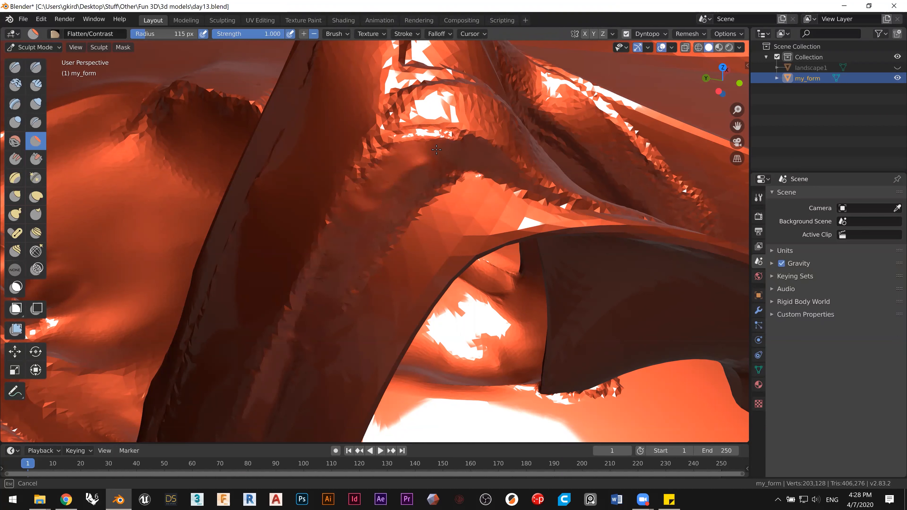
mouse_move(335, 300)
mouse_down()
mouse_move(330, 270)
mouse_move(343, 250)
mouse_up()
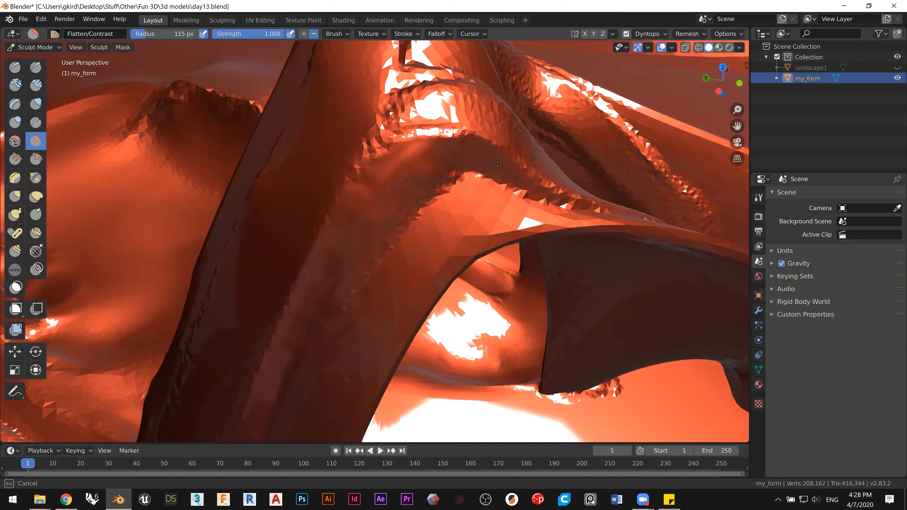
drag(459, 130, 379, 174)
drag(320, 286, 318, 290)
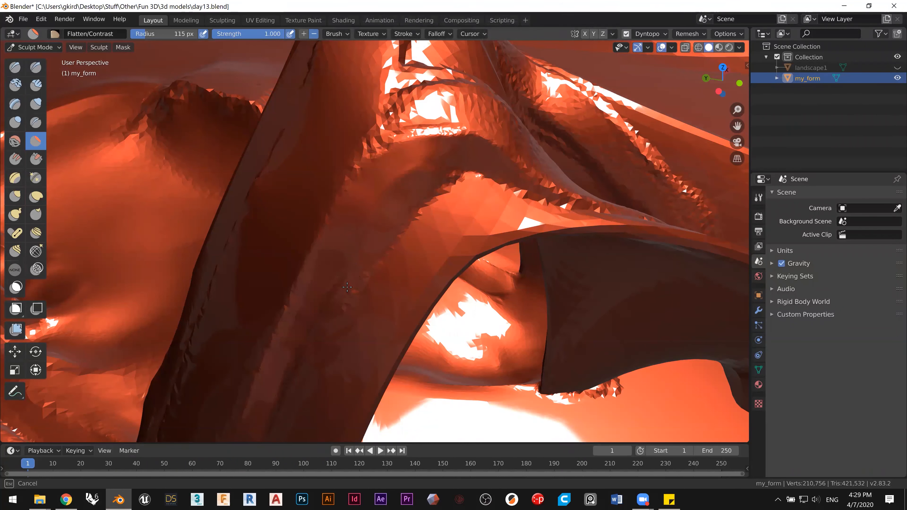
mouse_move(425, 215)
mouse_down()
mouse_move(453, 198)
mouse_move(417, 230)
mouse_up()
drag(358, 319, 383, 264)
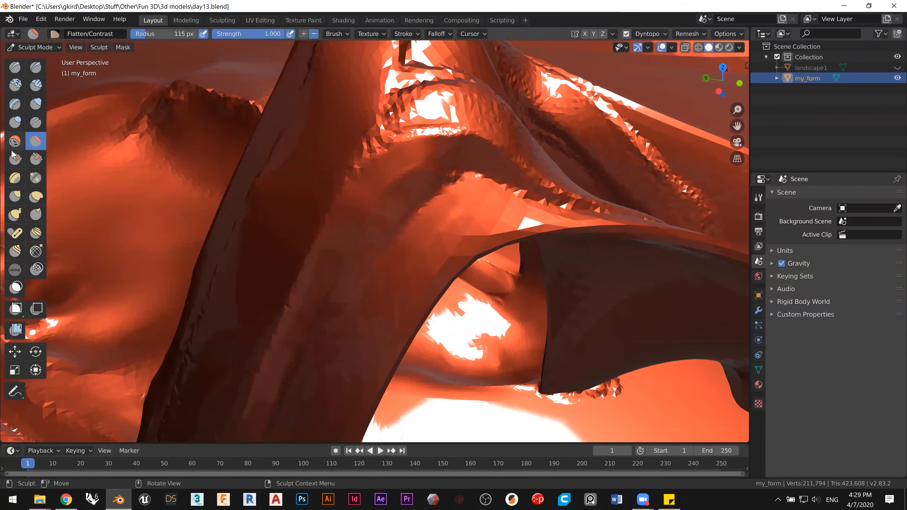
Step: Pinch the jagged edge above the arch opening and down the leg with the Pinch/Magnify brush at strength 2.000
click(36, 178)
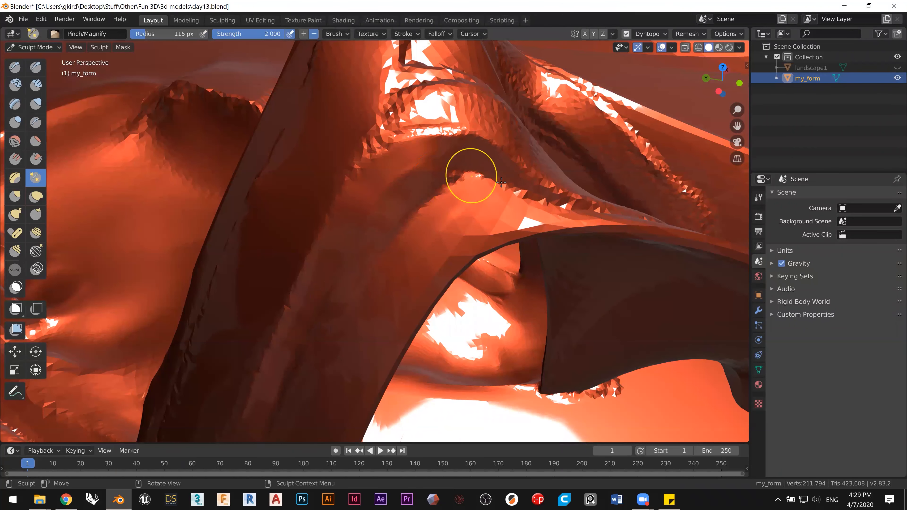
mouse_move(550, 200)
mouse_down()
mouse_move(431, 162)
mouse_move(398, 195)
mouse_move(379, 241)
mouse_up()
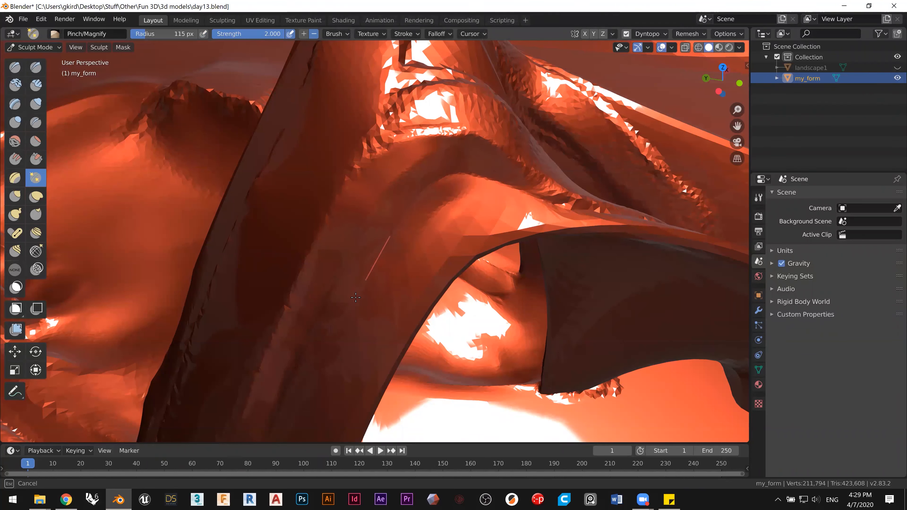
drag(303, 382, 305, 383)
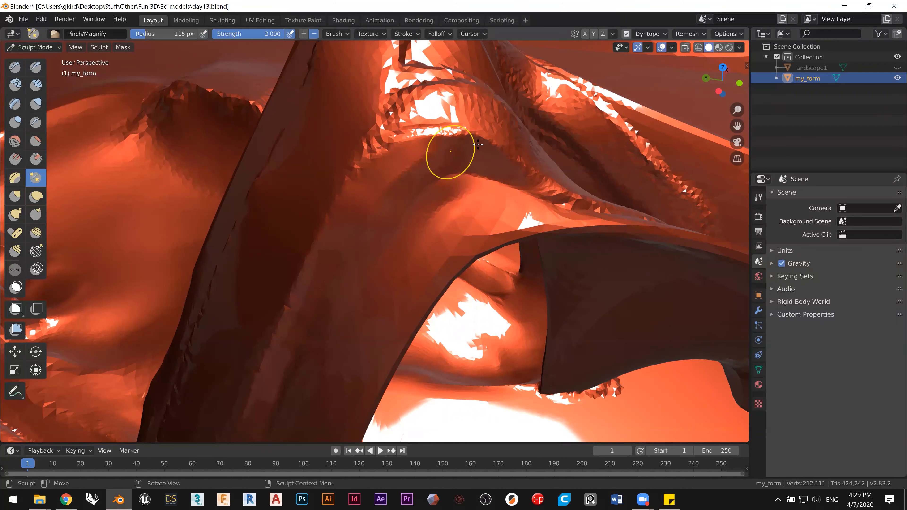
Step: Pinch the long ridge on the front of the leg into a sharp crease from its base upward
mouse_move(411, 151)
middle_down()
mouse_move(321, 159)
mouse_move(405, 156)
mouse_move(399, 100)
mouse_move(335, 190)
mouse_move(363, 169)
mouse_move(368, 177)
middle_up()
mouse_move(385, 215)
ctrl+middle_down()
mouse_move(389, 157)
mouse_move(387, 171)
ctrl+middle_up()
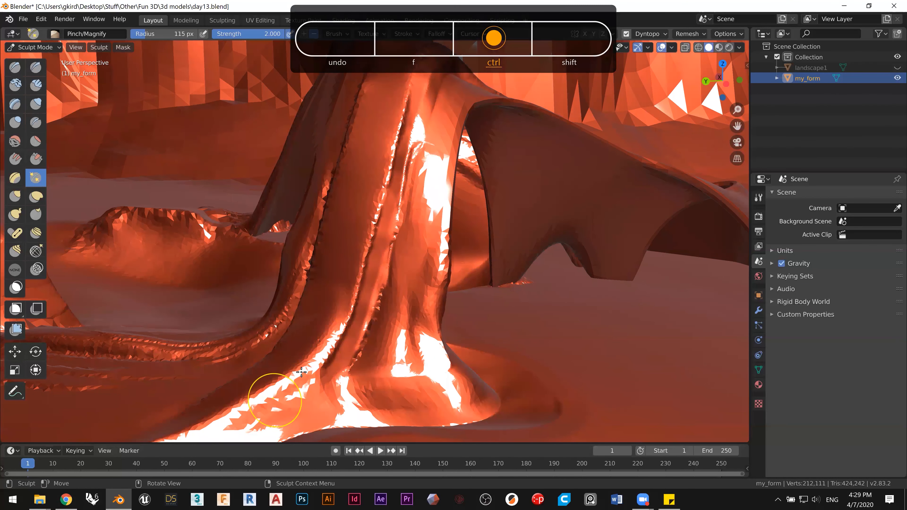
ctrl+middle_drag(294, 363, 284, 391)
mouse_move(280, 399)
mouse_down()
mouse_move(309, 375)
mouse_move(352, 312)
mouse_move(377, 210)
mouse_up()
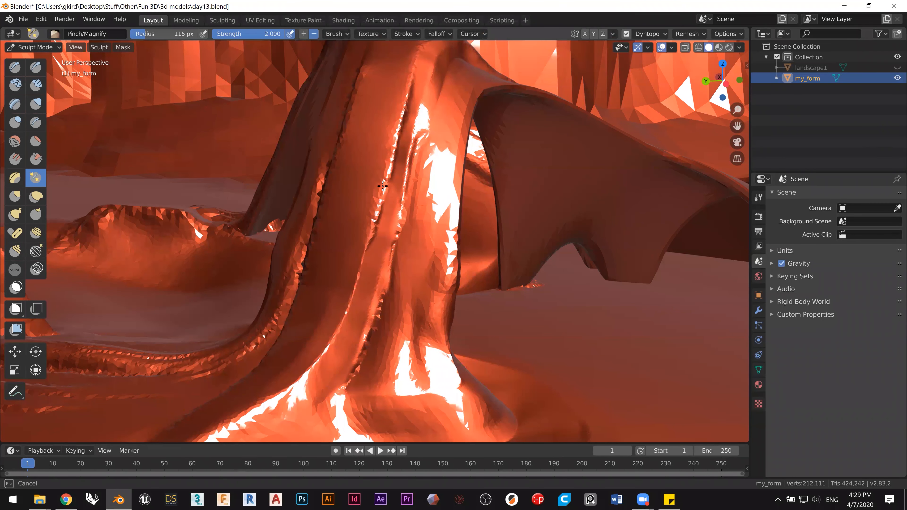
drag(392, 158, 398, 138)
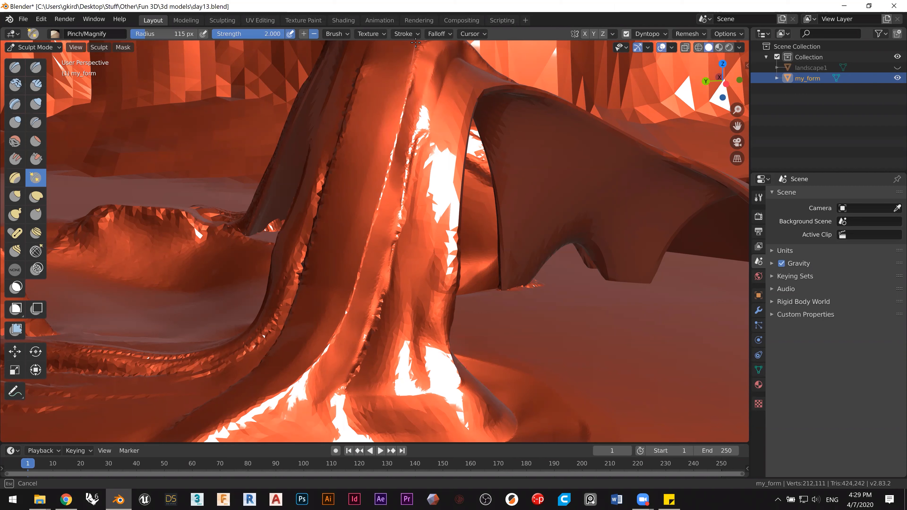
Step: Extend the pinched crease over the top of the leg toward the arch's crest
shift+middle_drag(425, 149, 410, 260)
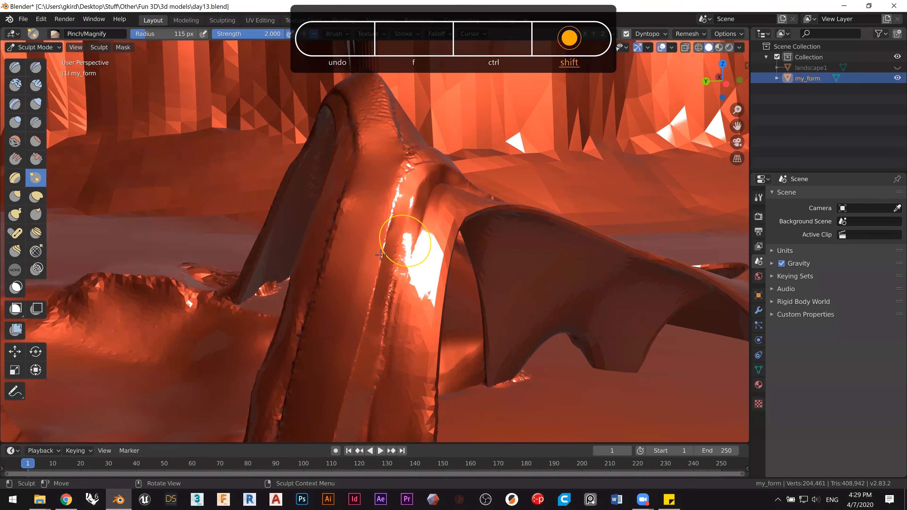
ctrl+middle_drag(399, 222, 384, 246)
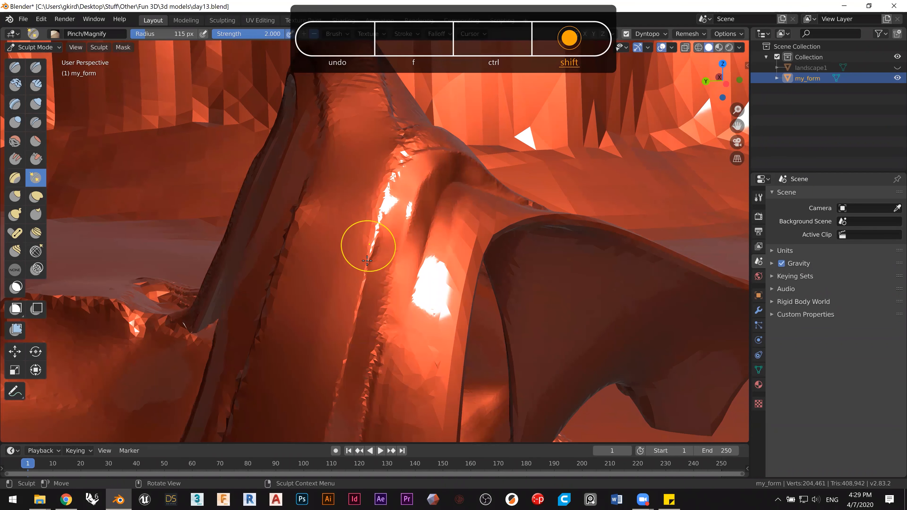
mouse_move(367, 262)
mouse_down()
mouse_move(401, 137)
mouse_move(461, 108)
mouse_up()
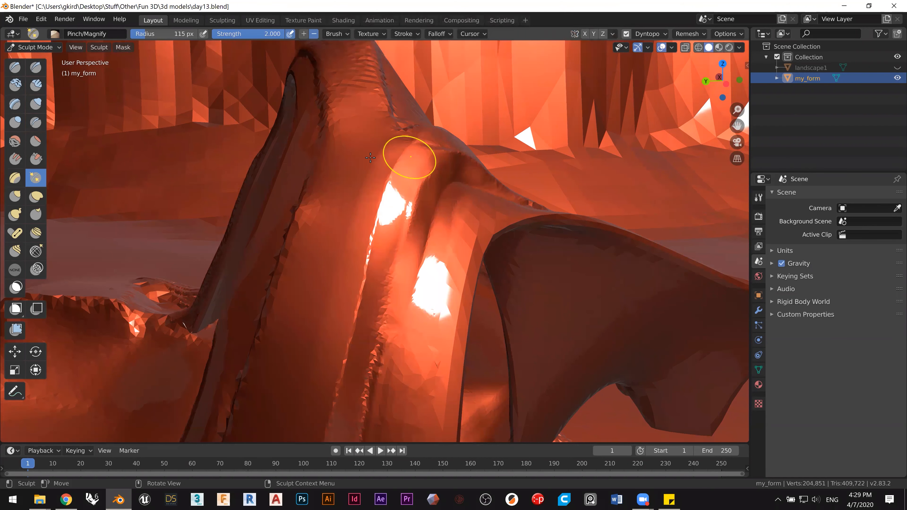
Step: Switch to Sticky Notes and start a new line below the CNC tutorial entry in section A
middle_drag(294, 187, 264, 100)
shift+middle_drag(303, 164, 291, 102)
click(668, 499)
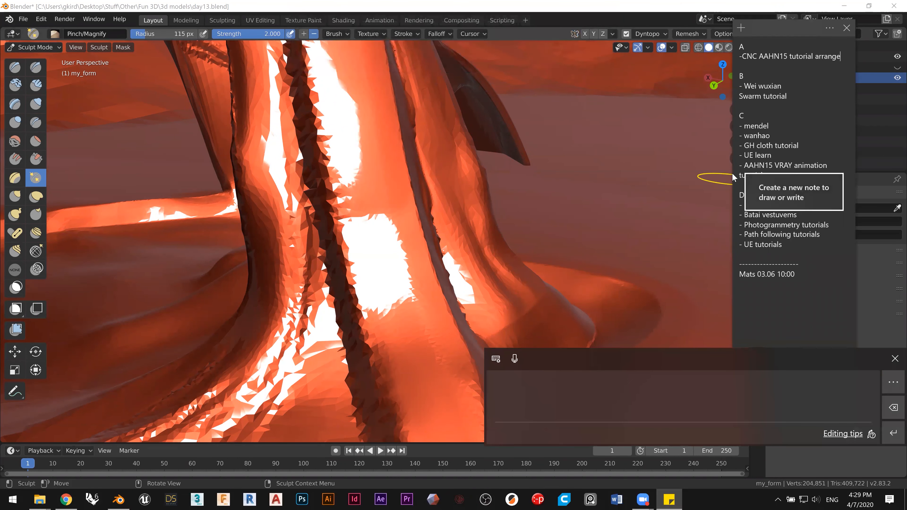
key(Return)
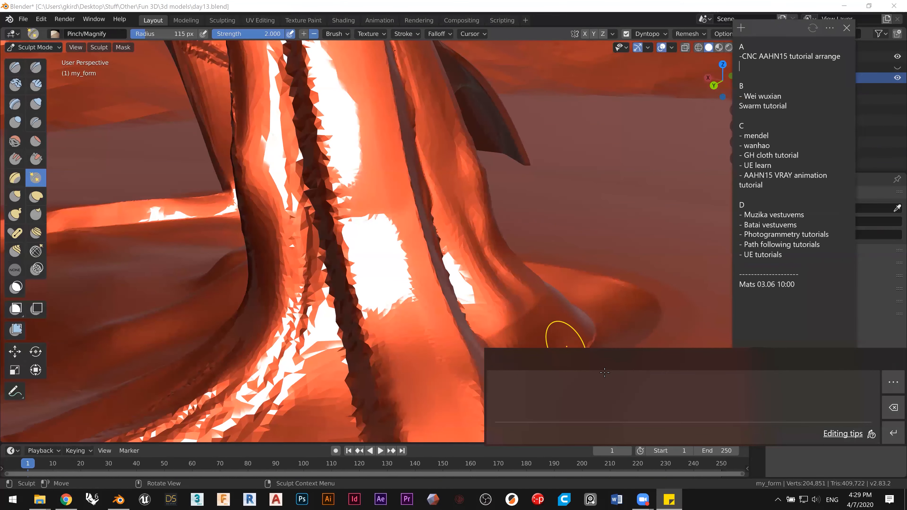
click(733, 181)
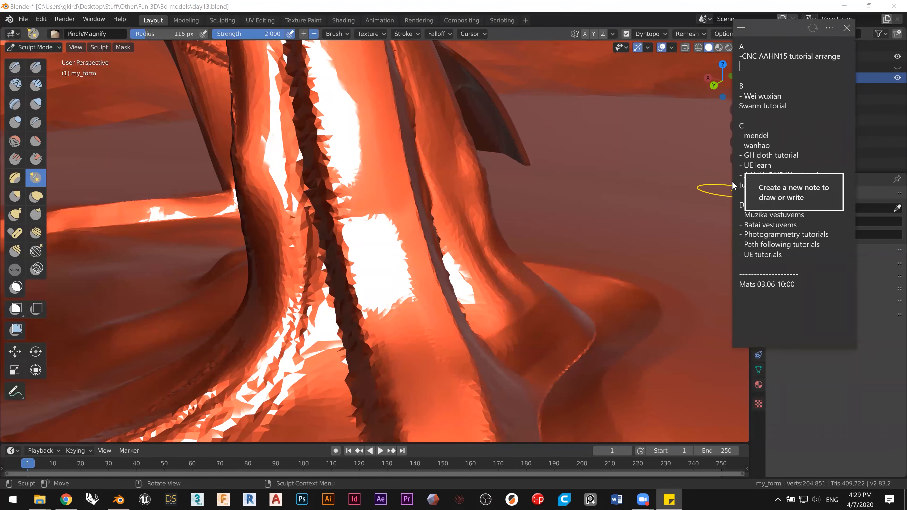
Step: Handwrite "Lis bon references" on the new line in section A, and return to Blender
drag(523, 156, 529, 157)
mouse_move(542, 136)
mouse_down()
mouse_move(538, 157)
mouse_move(551, 157)
mouse_up()
mouse_move(496, 152)
mouse_down()
mouse_move(532, 144)
mouse_move(533, 154)
mouse_up()
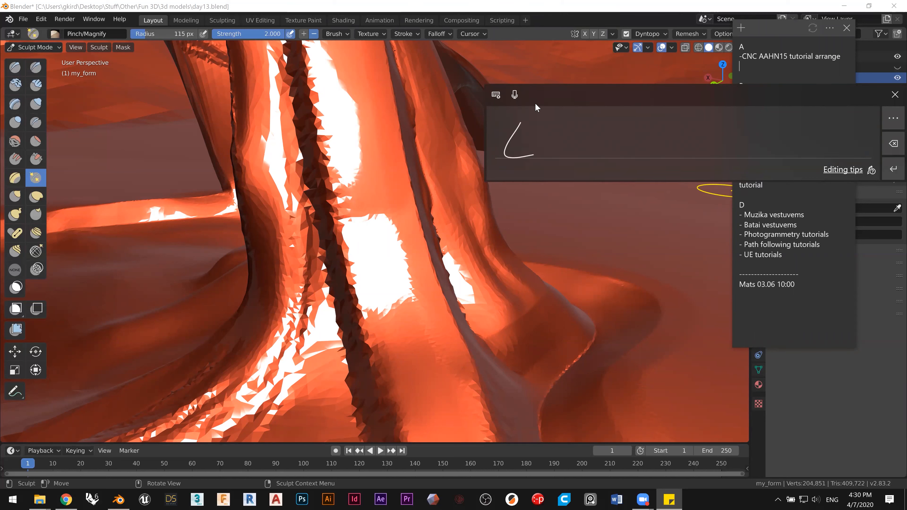
mouse_move(528, 131)
mouse_down()
mouse_move(517, 154)
mouse_move(551, 158)
mouse_up()
click(532, 127)
mouse_move(570, 119)
mouse_down()
mouse_move(582, 146)
mouse_move(604, 139)
mouse_move(637, 154)
mouse_up()
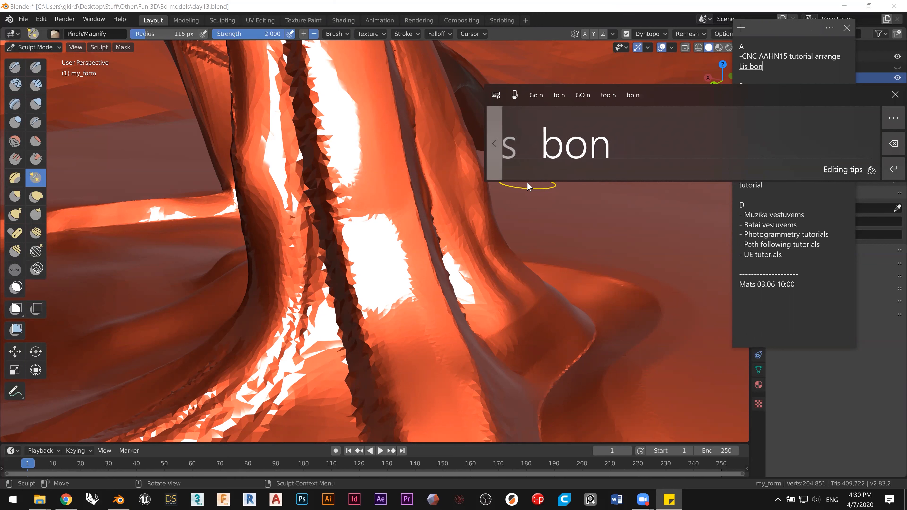
drag(659, 152, 676, 133)
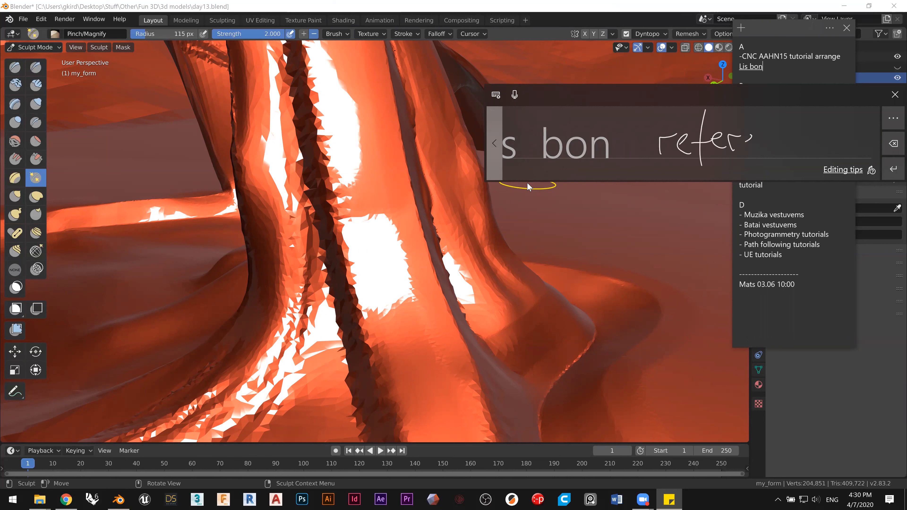
drag(763, 148, 797, 149)
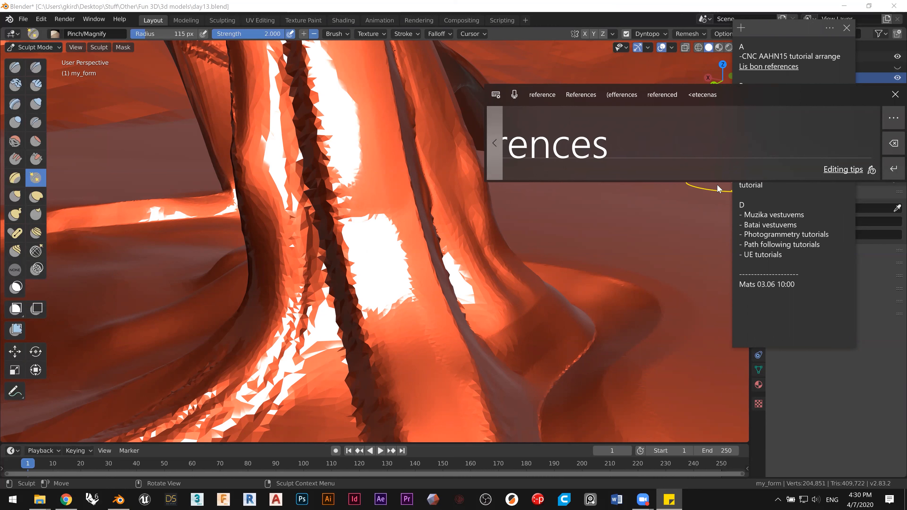
click(893, 168)
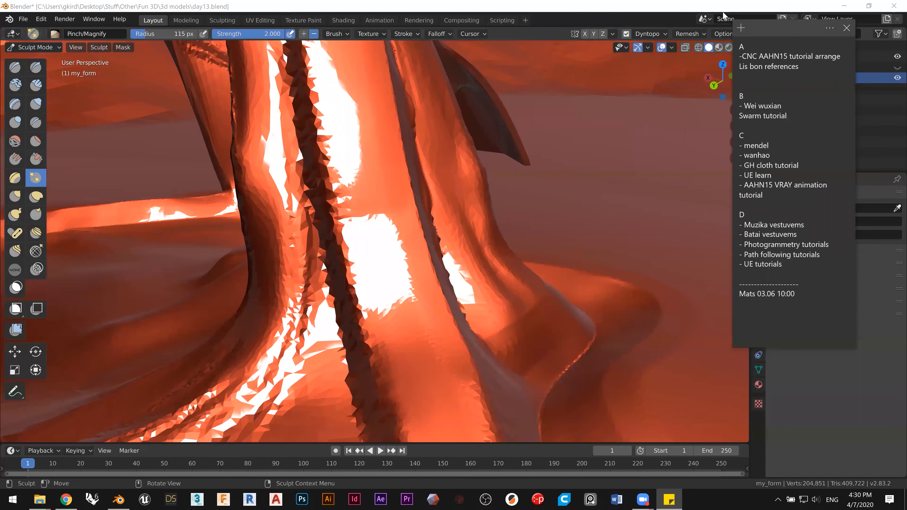
click(765, 15)
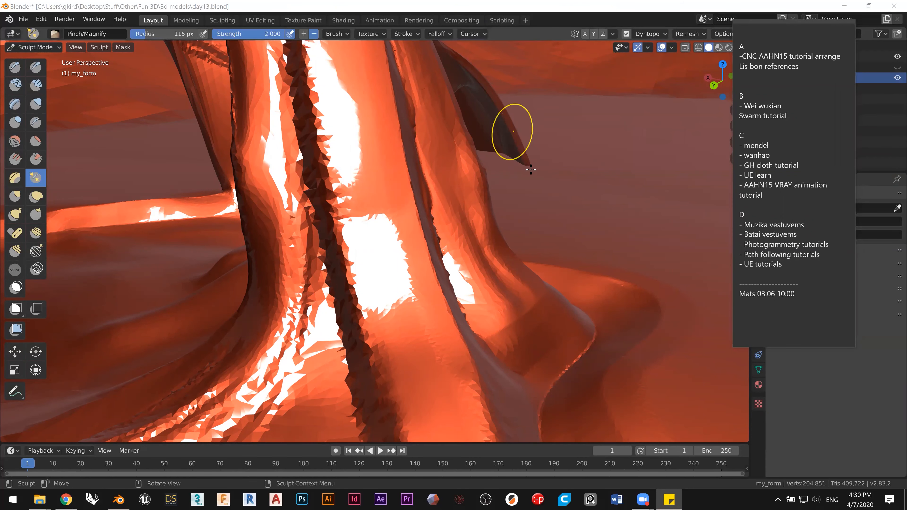
click(670, 499)
Step: Pinch the long ridge on the front of the arch leg, working down to its base and along its upper stretch
mouse_move(381, 253)
shift+middle_down()
mouse_move(480, 249)
mouse_move(404, 260)
mouse_move(426, 287)
shift+middle_up()
middle_drag(367, 336, 382, 309)
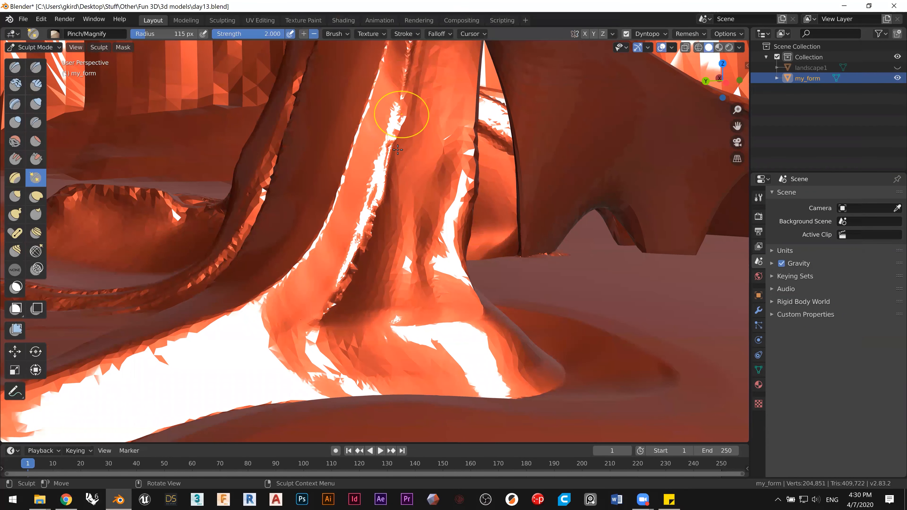
mouse_move(410, 156)
middle_down()
mouse_move(408, 166)
mouse_move(419, 127)
mouse_move(401, 168)
middle_up()
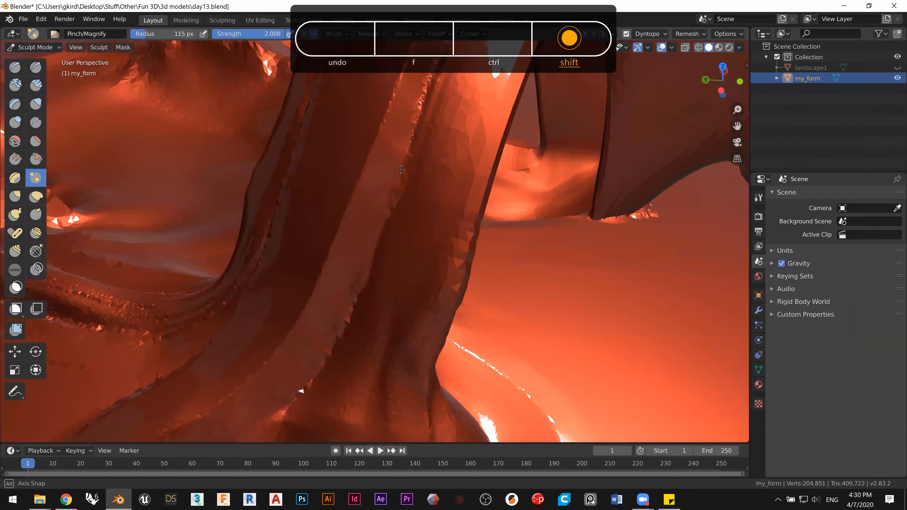
drag(432, 90, 398, 196)
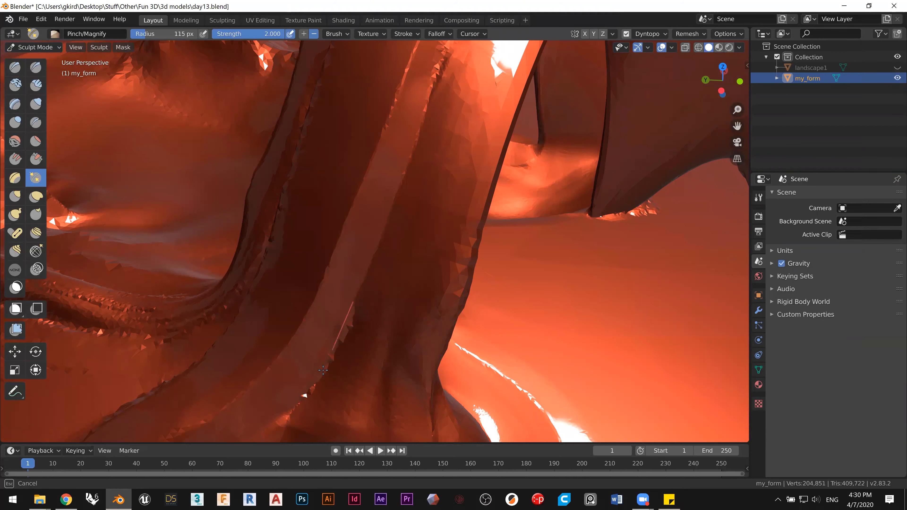
drag(248, 449, 255, 451)
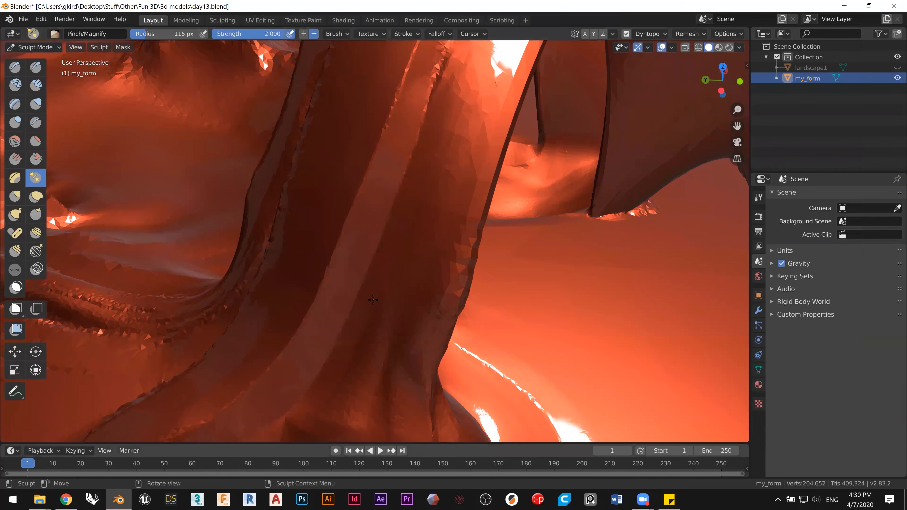
mouse_move(410, 235)
shift+middle_down()
mouse_move(389, 301)
mouse_move(352, 358)
shift+middle_up()
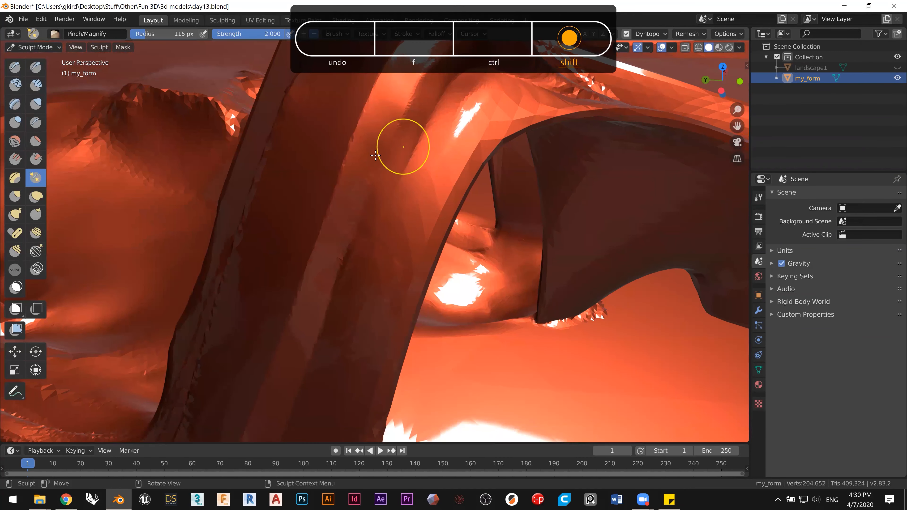
drag(411, 86, 322, 313)
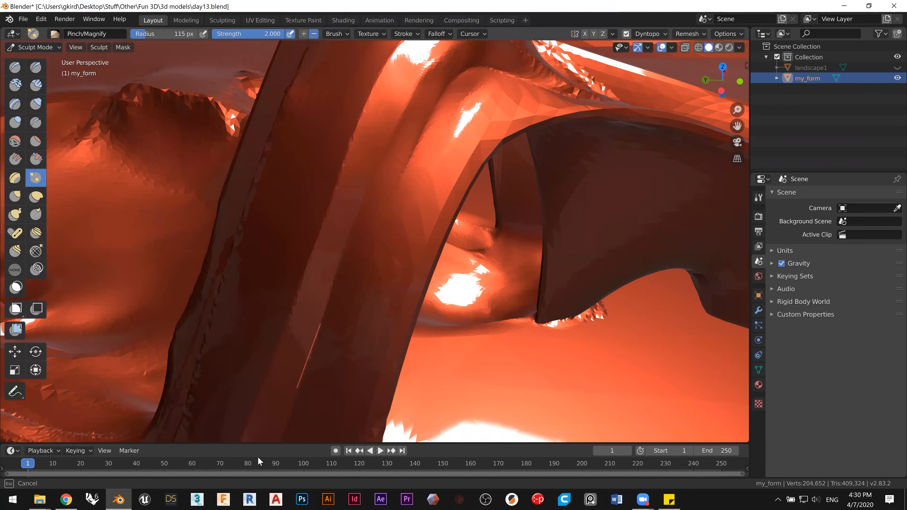
Step: Pinch the outer edge of the jagged dark band on the leg's other side, from its base upward
mouse_move(384, 308)
middle_down()
mouse_move(464, 215)
mouse_move(365, 65)
middle_up()
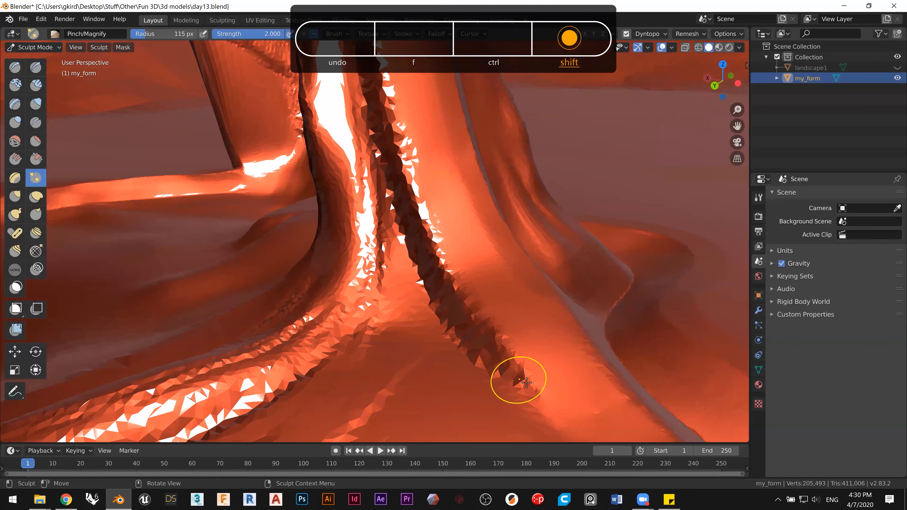
drag(522, 380, 415, 230)
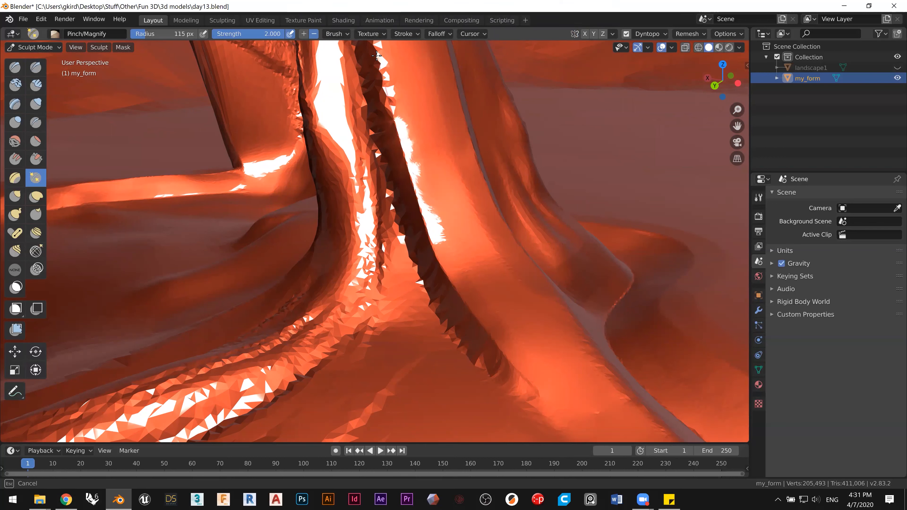
drag(385, 82, 386, 83)
mouse_move(517, 366)
middle_down()
mouse_move(527, 347)
mouse_move(530, 375)
middle_up()
drag(603, 371, 506, 309)
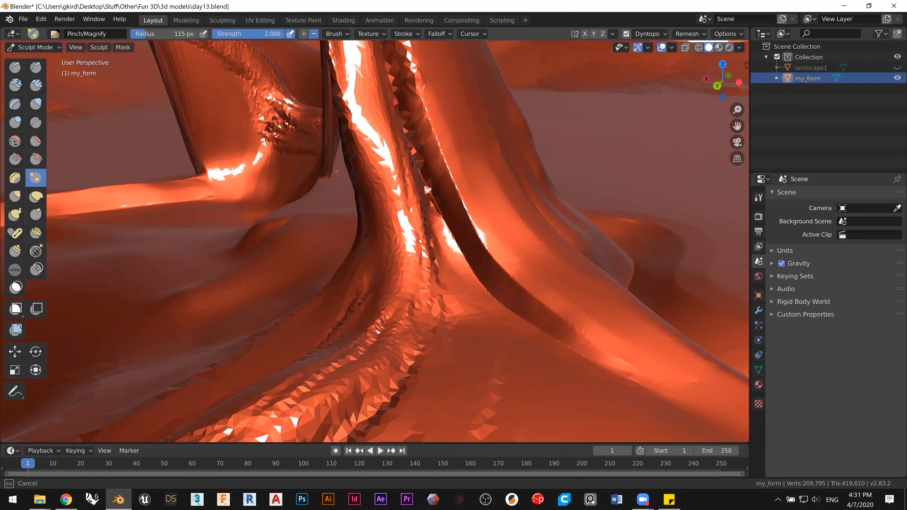
mouse_move(391, 80)
mouse_down()
mouse_move(419, 112)
mouse_move(445, 173)
mouse_up()
Step: Continue pinching the jagged band's outer edge up the leg toward the top of the arch
mouse_move(445, 172)
middle_down()
mouse_move(412, 207)
mouse_move(462, 314)
middle_up()
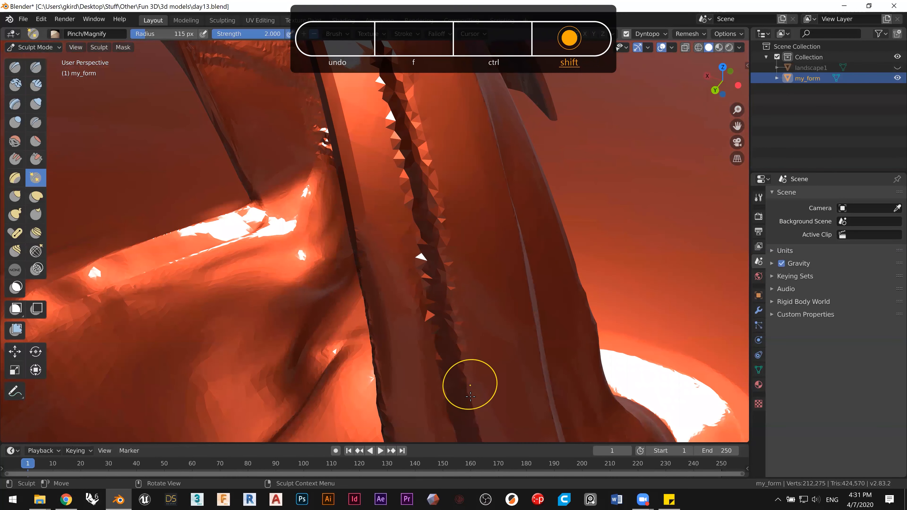
drag(470, 397, 453, 348)
drag(451, 311, 443, 267)
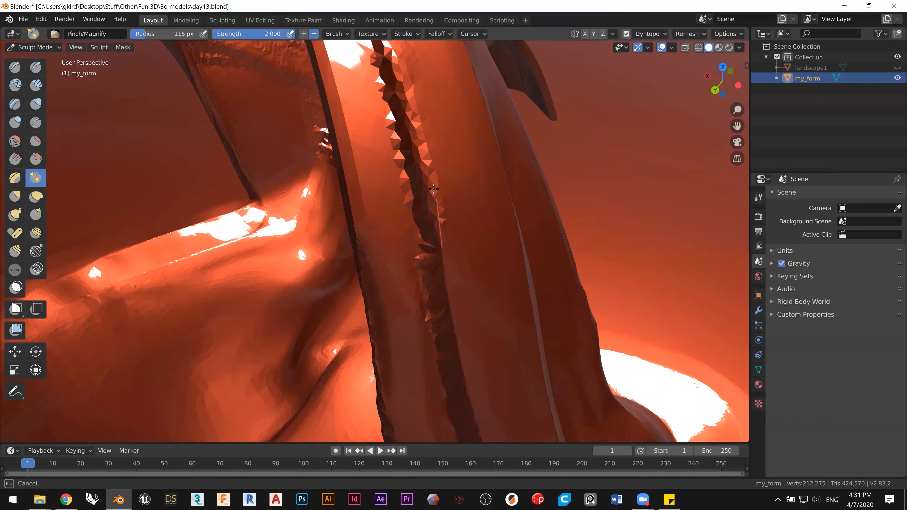
drag(425, 162, 398, 72)
shift+middle_drag(441, 195, 473, 268)
drag(457, 209, 453, 183)
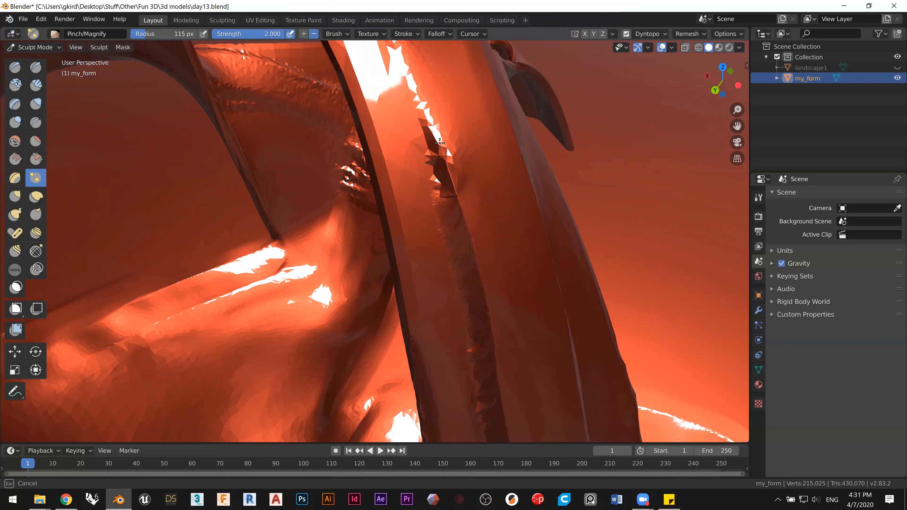
mouse_move(439, 141)
mouse_down()
mouse_move(415, 79)
mouse_move(373, 29)
mouse_up()
shift+middle_drag(443, 186, 449, 241)
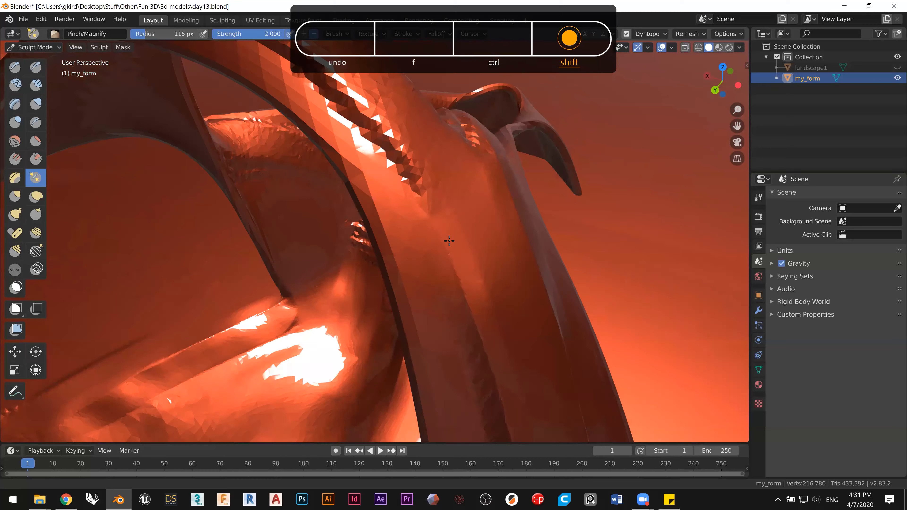
middle_drag(390, 193, 391, 182)
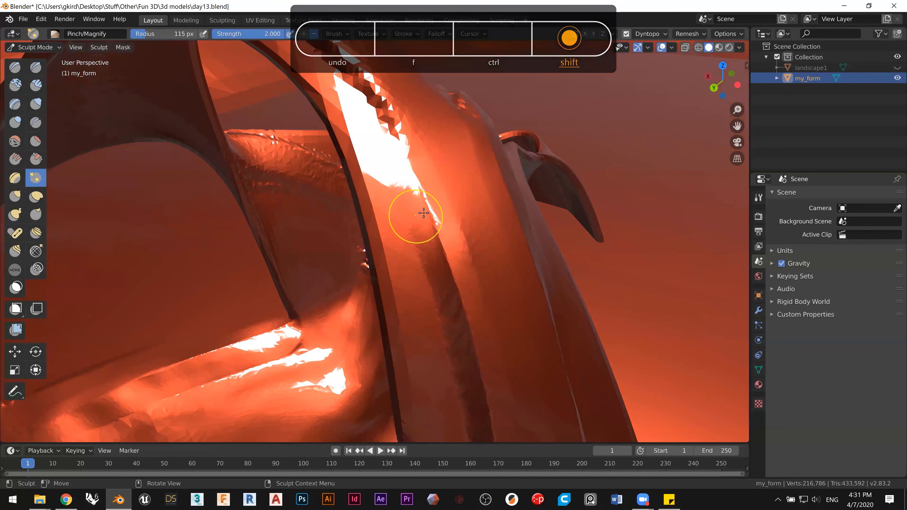
Step: Set the Pinch/Magnify radius to 70 px and pinch the band's inner edge down the upper leg
shift+middle_drag(411, 264, 411, 143)
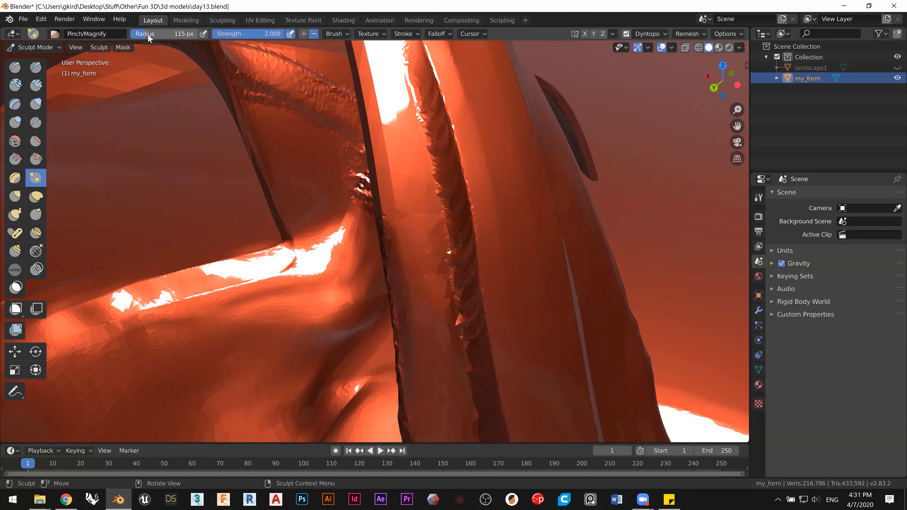
click(163, 36)
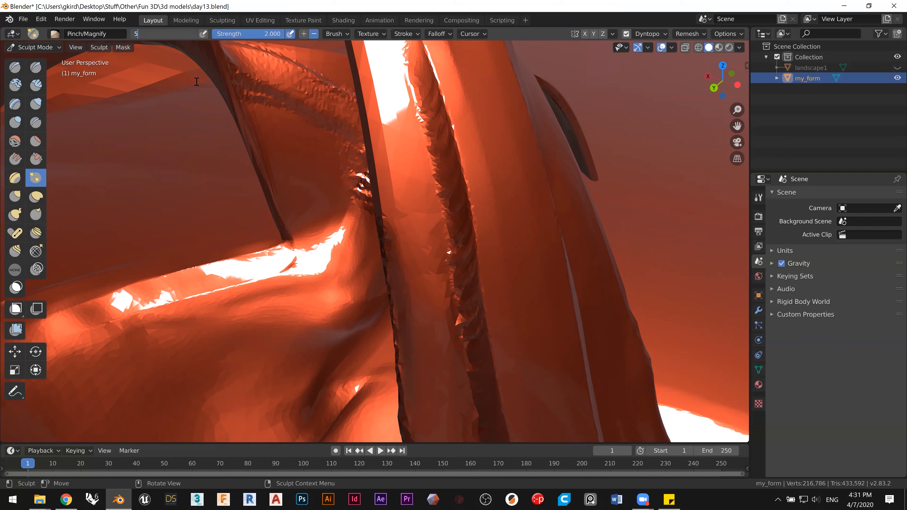
key(Return)
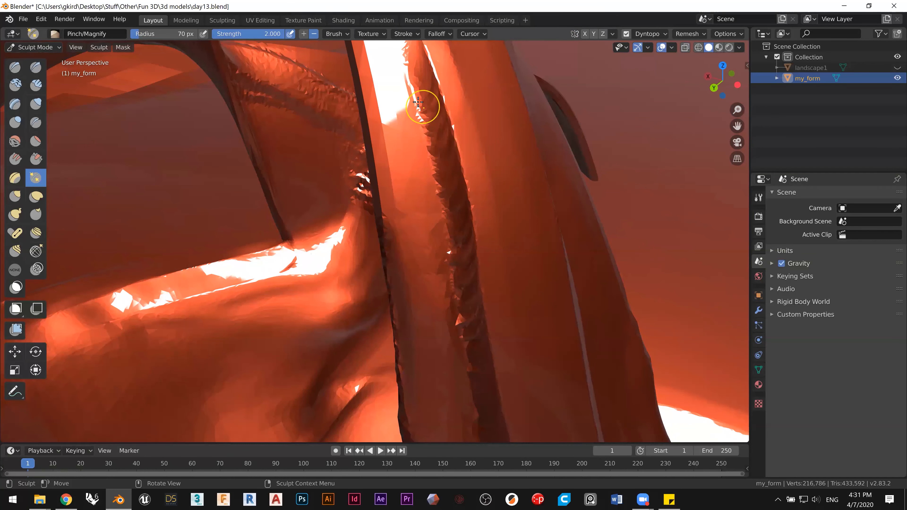
drag(412, 86, 452, 270)
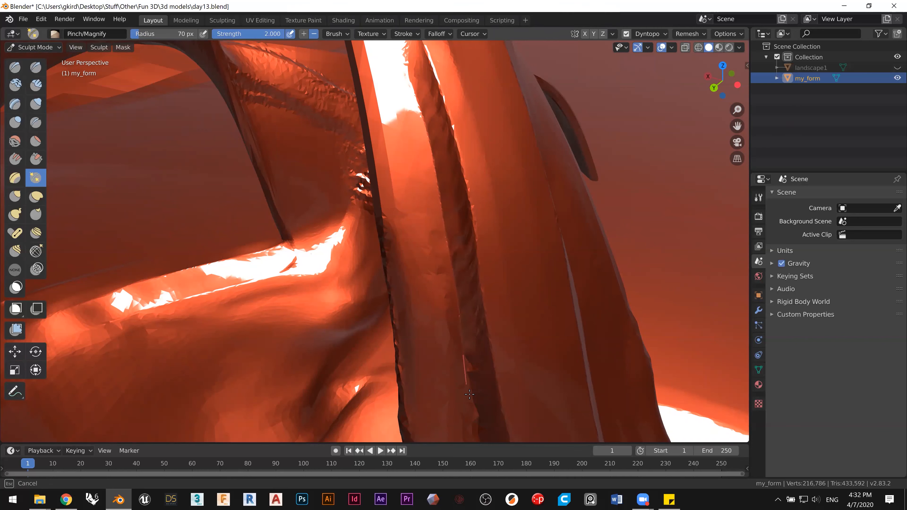
drag(477, 426, 480, 439)
Step: Extend the sharp inner edge of the band down the lower leg to where it meets the ground
middle_drag(464, 328, 486, 309)
shift+middle_drag(451, 276, 407, 155)
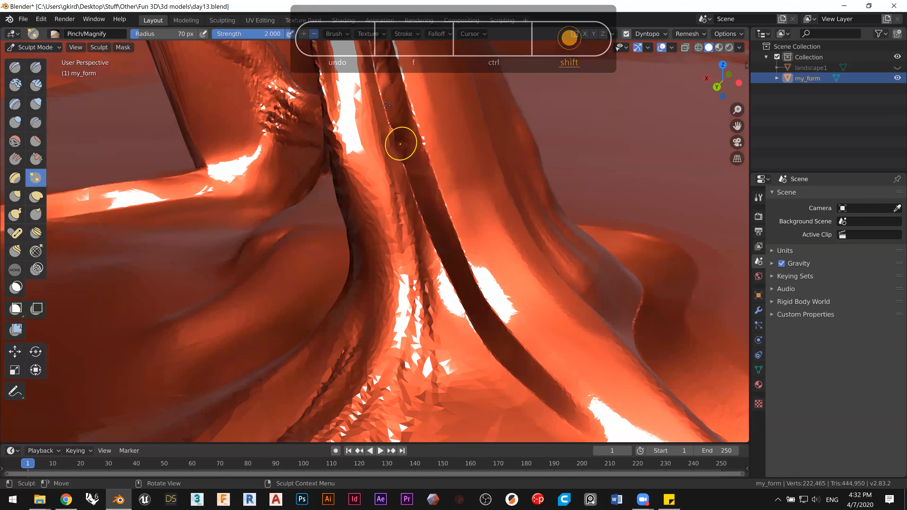
drag(382, 101, 399, 140)
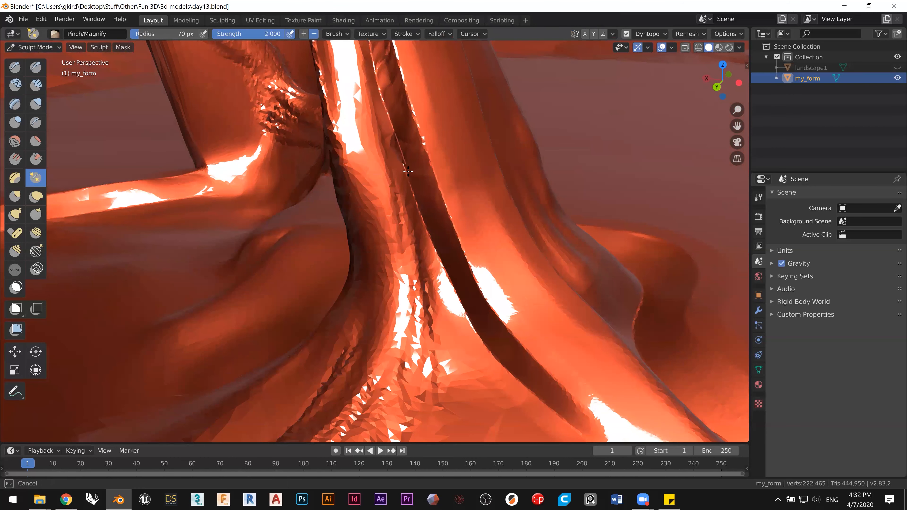
drag(454, 280, 464, 304)
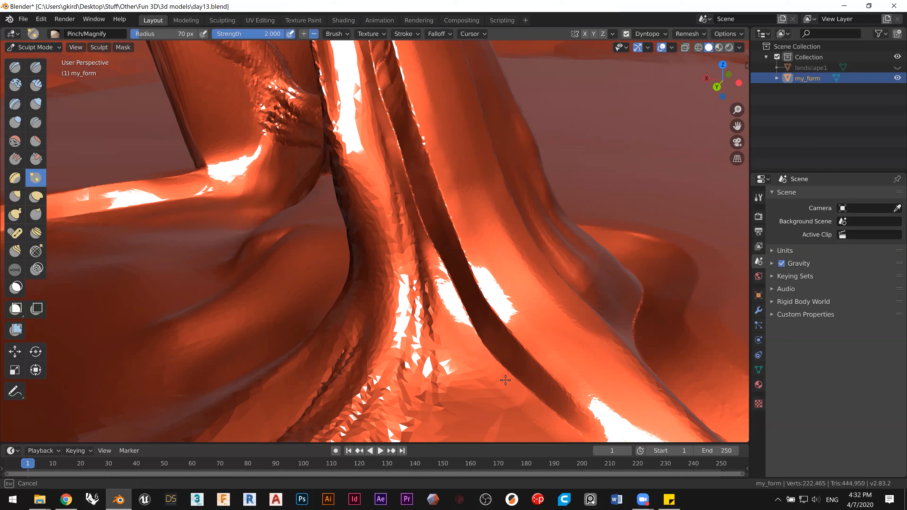
drag(559, 419, 609, 453)
Step: Flatten the jagged contact between the wing panel's foot and the ground with Flatten/Contrast at 70 px radius and strength 1.000
mouse_move(382, 254)
middle_down()
mouse_move(392, 270)
mouse_move(425, 274)
mouse_move(438, 155)
mouse_move(439, 273)
middle_up()
mouse_move(428, 232)
shift+middle_down()
mouse_move(434, 249)
mouse_move(424, 214)
mouse_move(374, 204)
mouse_move(402, 212)
mouse_move(341, 214)
mouse_move(345, 238)
mouse_move(351, 210)
shift+middle_up()
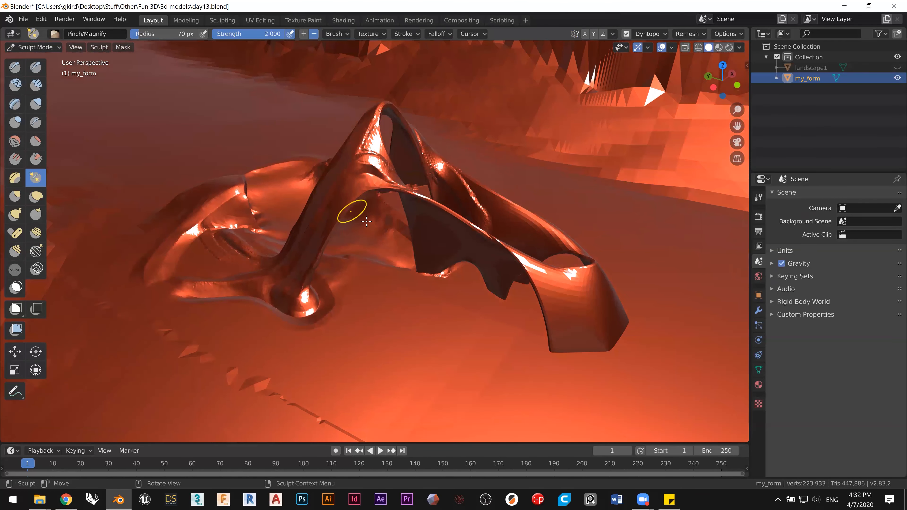
click(14, 141)
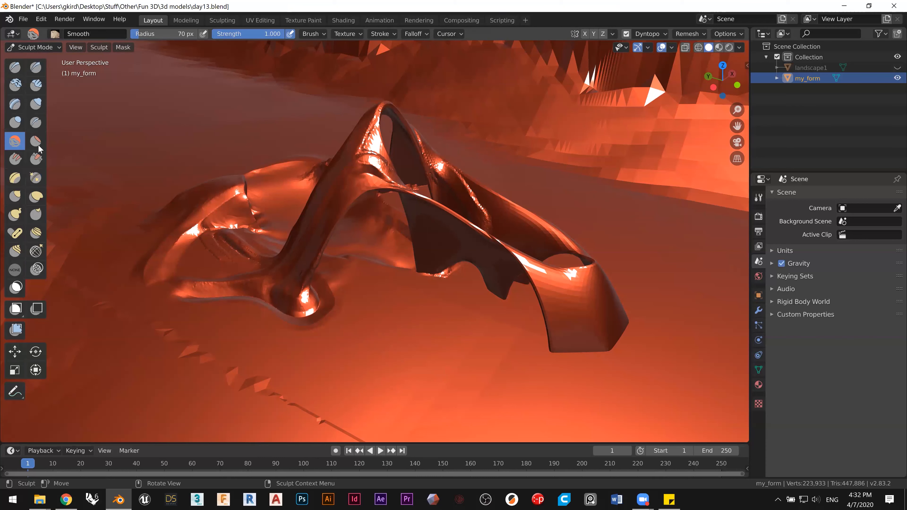
mouse_move(449, 336)
shift+middle_down()
mouse_move(382, 209)
mouse_move(467, 264)
mouse_move(449, 264)
mouse_move(459, 277)
shift+middle_up()
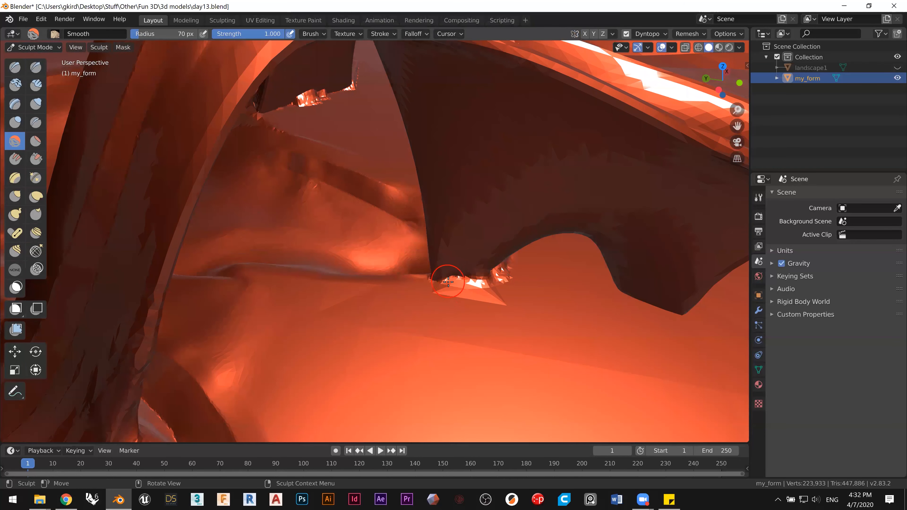
click(36, 141)
mouse_move(485, 284)
mouse_down()
mouse_move(483, 302)
mouse_move(466, 300)
mouse_up()
middle_drag(475, 299, 444, 281)
mouse_move(501, 290)
mouse_down()
mouse_move(516, 271)
mouse_move(470, 274)
mouse_up()
mouse_move(470, 274)
middle_down()
mouse_move(413, 257)
mouse_move(364, 224)
mouse_move(376, 268)
middle_up()
mouse_move(395, 289)
mouse_down()
mouse_move(409, 302)
mouse_move(359, 284)
mouse_move(386, 318)
mouse_up()
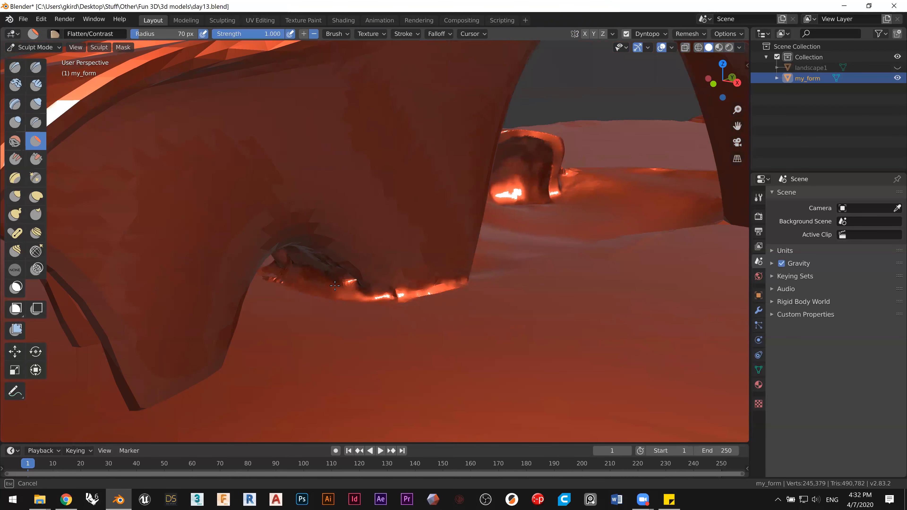
drag(306, 285, 290, 277)
Step: Smooth the rough contact between the wing panel's foot and the ground with the Smooth brush at 70 px radius and strength 1.000
click(14, 141)
middle_drag(429, 277, 385, 278)
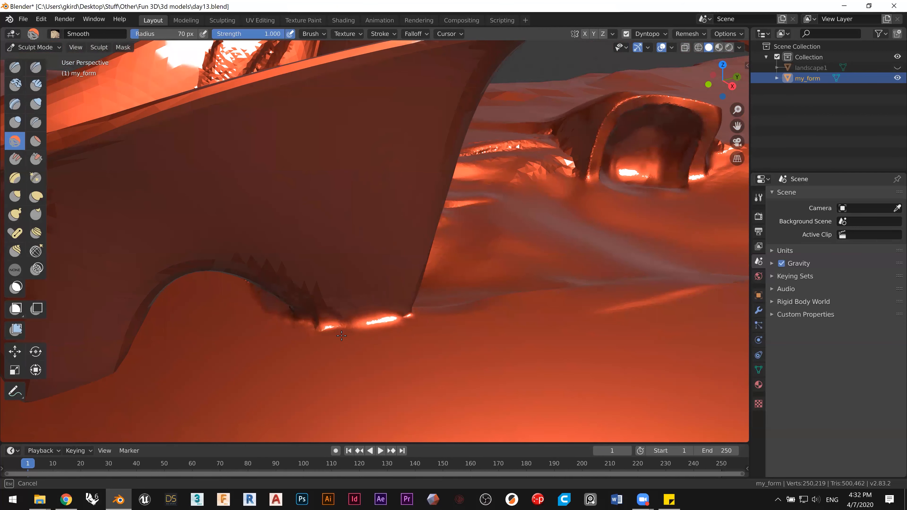
middle_drag(346, 333, 471, 266)
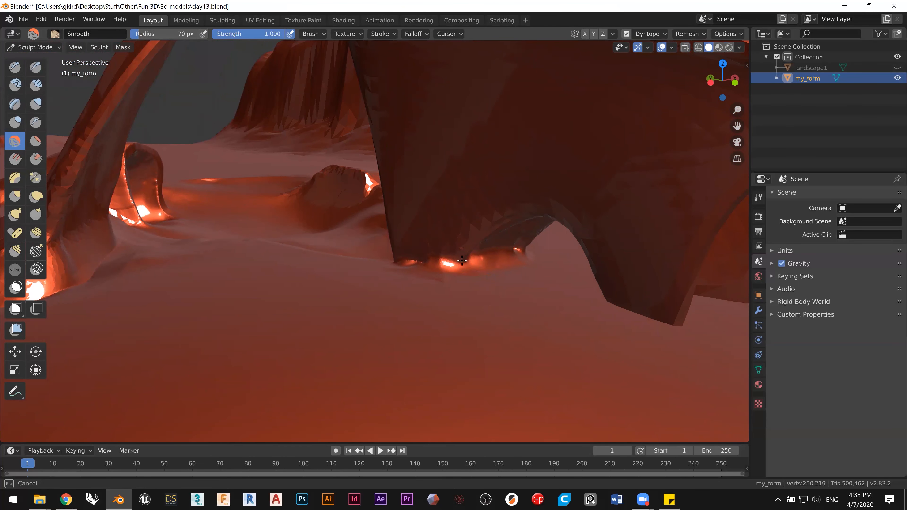
mouse_move(423, 282)
middle_down()
mouse_move(475, 298)
mouse_move(471, 263)
middle_up()
mouse_move(481, 321)
shift+middle_down()
mouse_move(462, 260)
mouse_move(468, 239)
shift+middle_up()
drag(474, 288, 461, 297)
middle_drag(411, 283, 259, 267)
Step: Try masking patches of the ground near the wing panel's foot with the Mask brush at strength 0.500, undoing each stroke
click(14, 287)
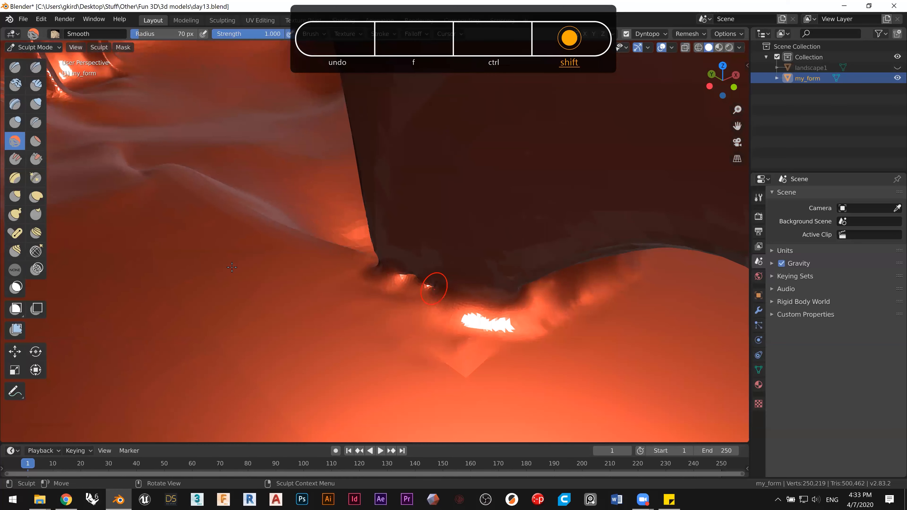
mouse_move(502, 371)
mouse_down()
mouse_move(450, 376)
mouse_move(440, 354)
mouse_up()
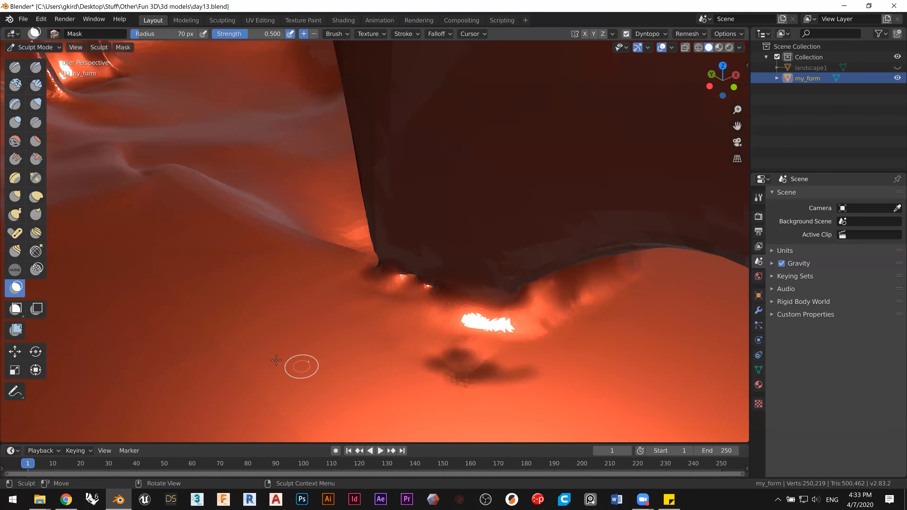
key(ctrl+z)
key(ctrl)
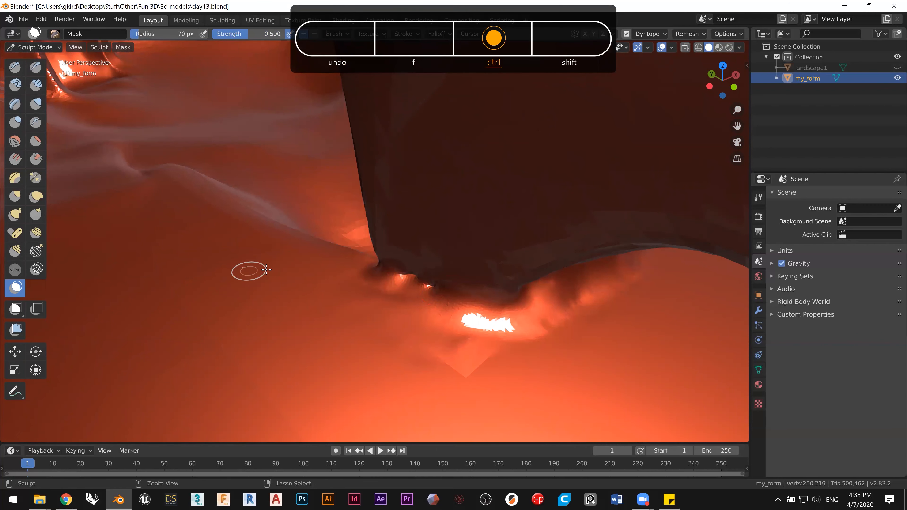
mouse_move(266, 265)
ctrl+middle_down()
mouse_move(278, 330)
mouse_move(236, 233)
mouse_move(245, 268)
mouse_move(232, 280)
mouse_move(241, 287)
ctrl+middle_up()
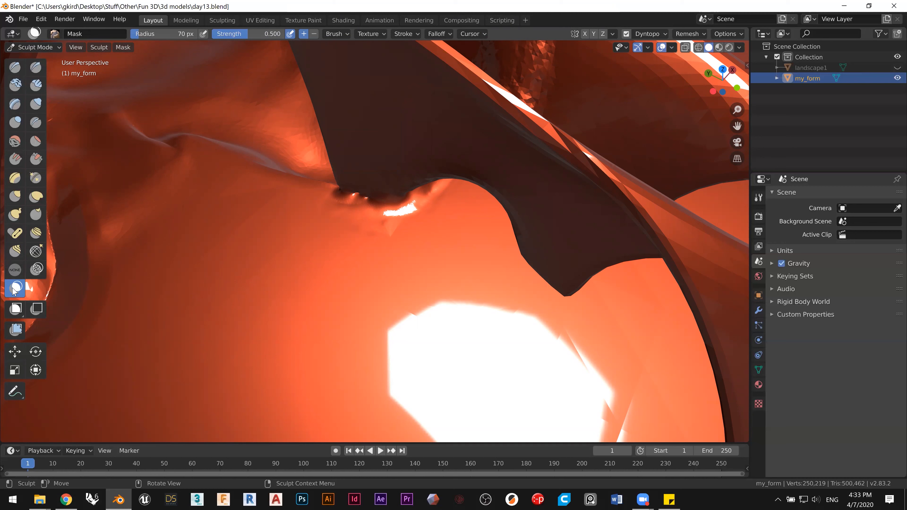
mouse_move(443, 315)
mouse_down()
mouse_move(413, 324)
mouse_move(346, 281)
mouse_move(351, 309)
mouse_move(251, 234)
mouse_move(196, 172)
mouse_move(200, 179)
mouse_up()
key(ctrl+z)
Step: Mask a solid patch on the ground surface with the Mask brush at 134 px radius and strength 1.000
shift+middle_drag(230, 211, 420, 402)
ctrl+middle_drag(190, 160, 377, 226)
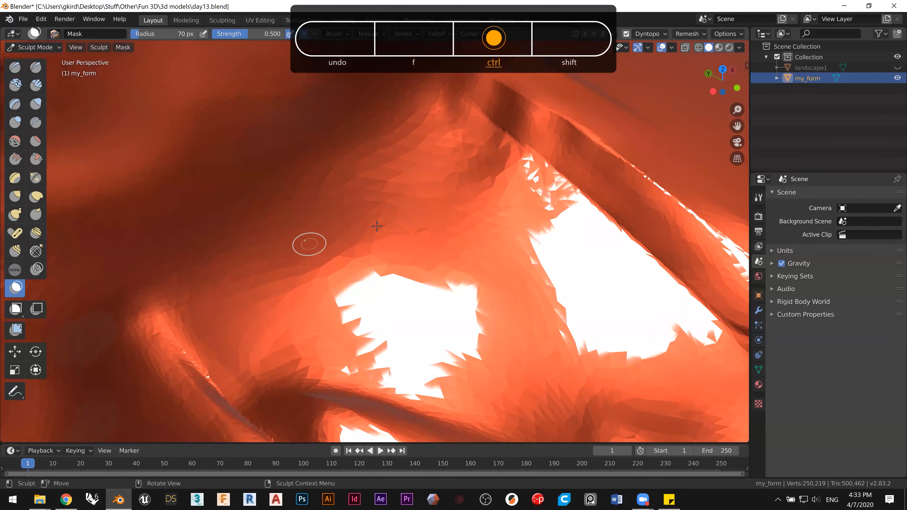
drag(146, 35, 154, 35)
drag(252, 37, 287, 37)
mouse_move(360, 195)
mouse_down()
mouse_move(353, 215)
mouse_move(303, 222)
mouse_move(255, 196)
mouse_move(222, 218)
mouse_move(256, 210)
mouse_up()
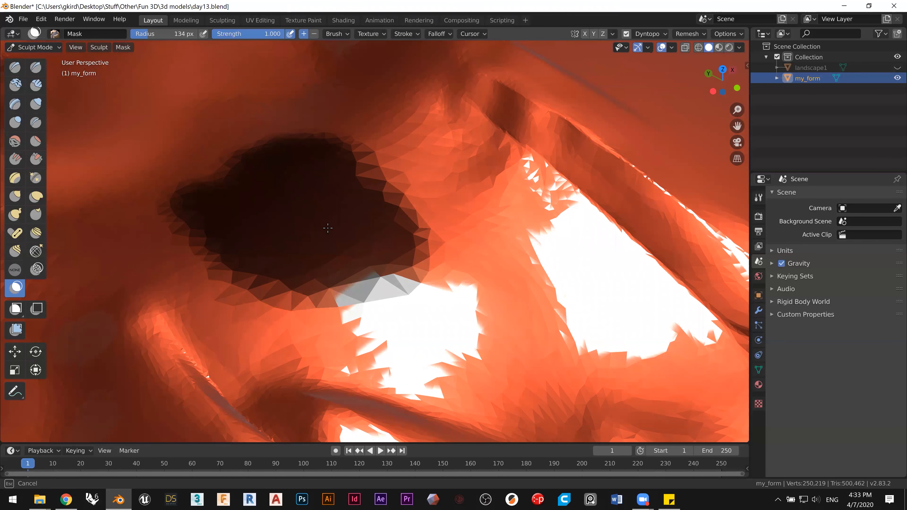
drag(354, 187, 314, 210)
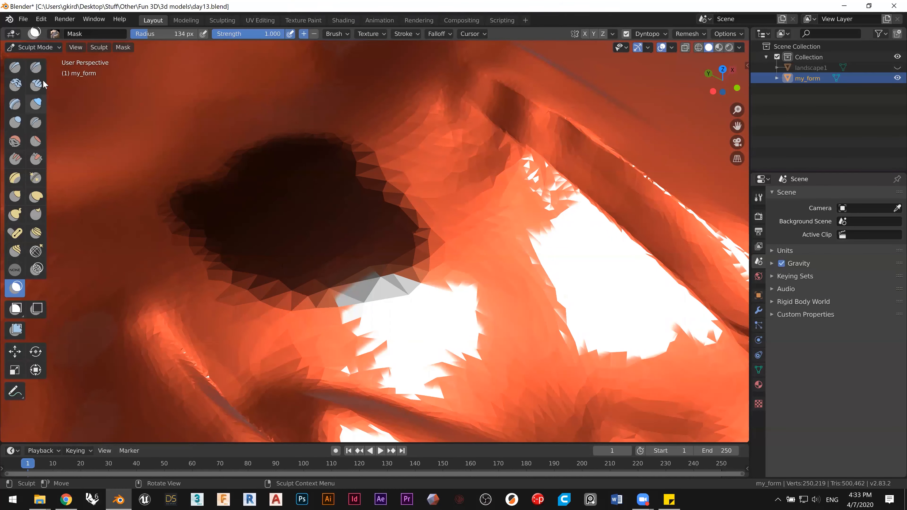
Step: Sculpt ridges across and around the masked patch with SculptDraw at 134 px radius and strength 0.500
click(16, 68)
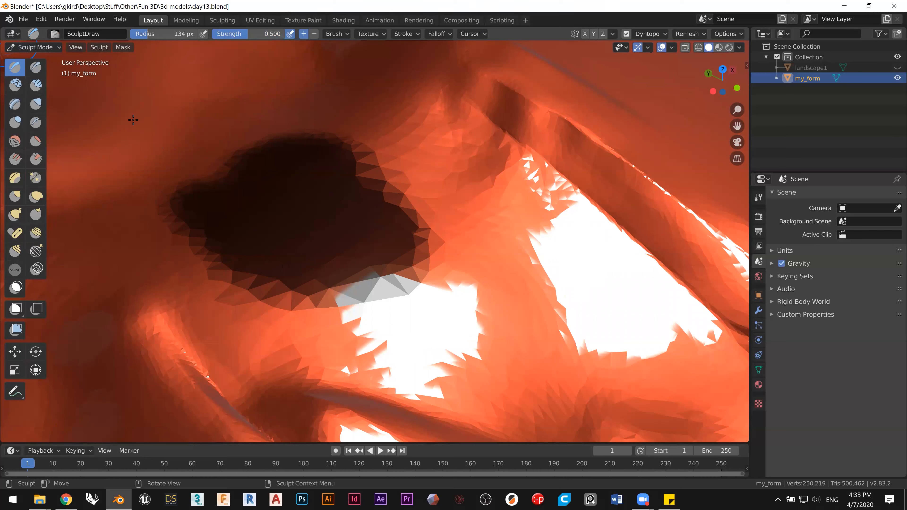
mouse_move(444, 189)
mouse_down()
mouse_move(418, 147)
mouse_move(497, 236)
mouse_move(361, 148)
mouse_move(436, 235)
mouse_move(404, 246)
mouse_move(275, 202)
mouse_up()
mouse_move(178, 151)
mouse_down()
mouse_move(271, 314)
mouse_move(214, 268)
mouse_move(200, 293)
mouse_move(344, 330)
mouse_up()
mouse_move(344, 330)
middle_down()
mouse_move(357, 312)
mouse_move(305, 314)
mouse_move(465, 245)
mouse_move(478, 225)
mouse_move(529, 217)
mouse_move(462, 265)
middle_up()
mouse_move(380, 110)
mouse_down()
mouse_move(318, 148)
mouse_move(303, 171)
mouse_up()
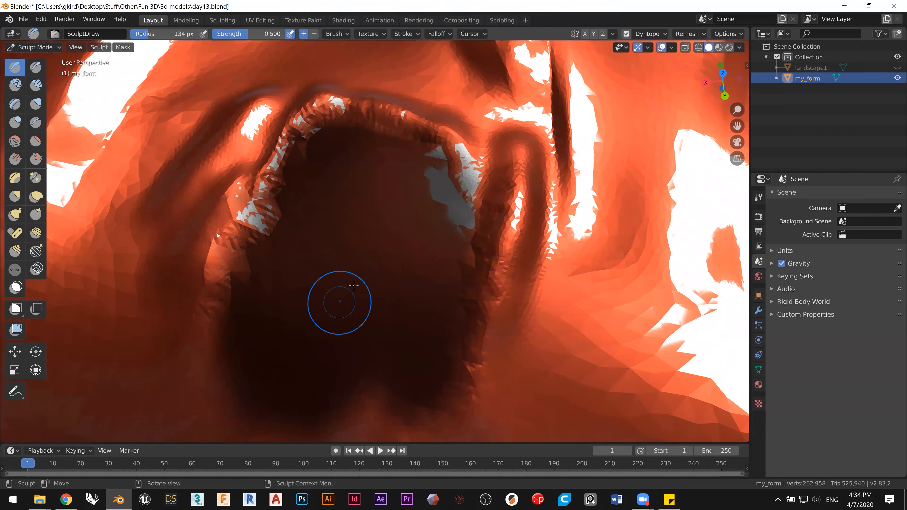
Step: Undo the SculptDraw strokes around the masked patch and clear the mask from the surface
key(ctrl+z)
key(ctrl+z)
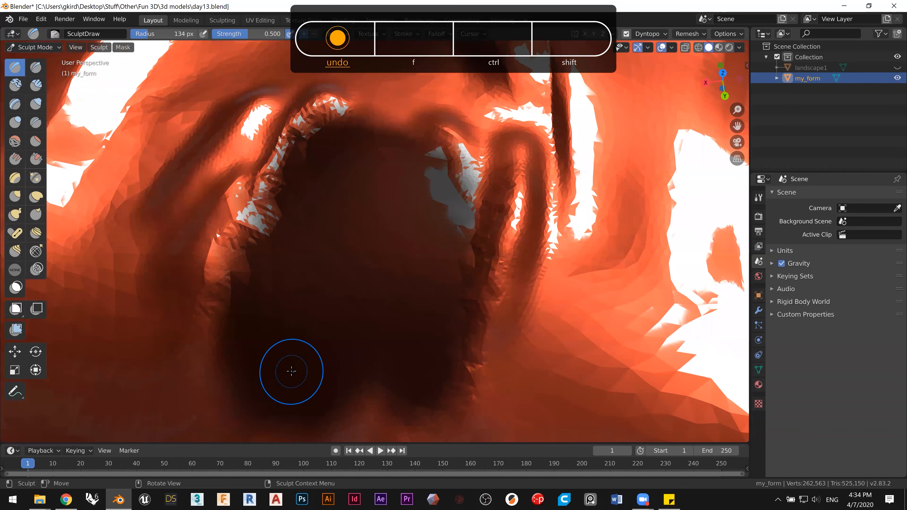
key(ctrl+z)
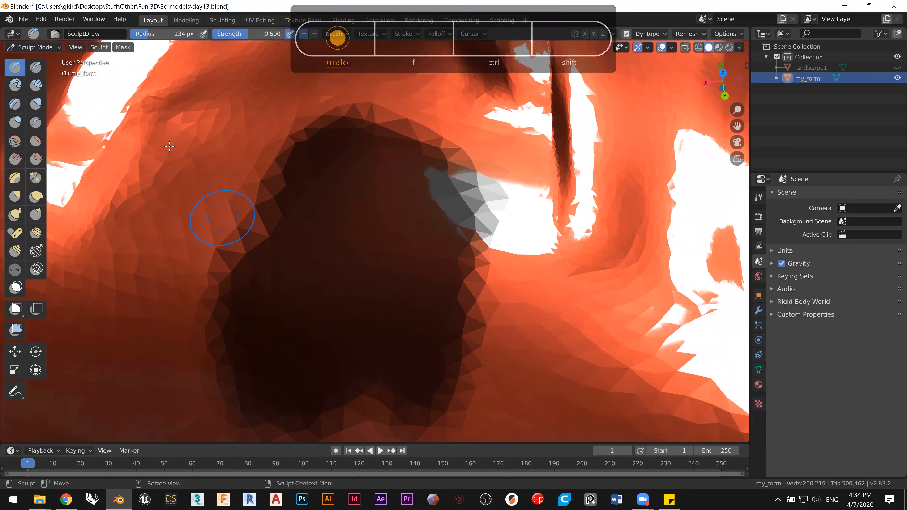
click(125, 50)
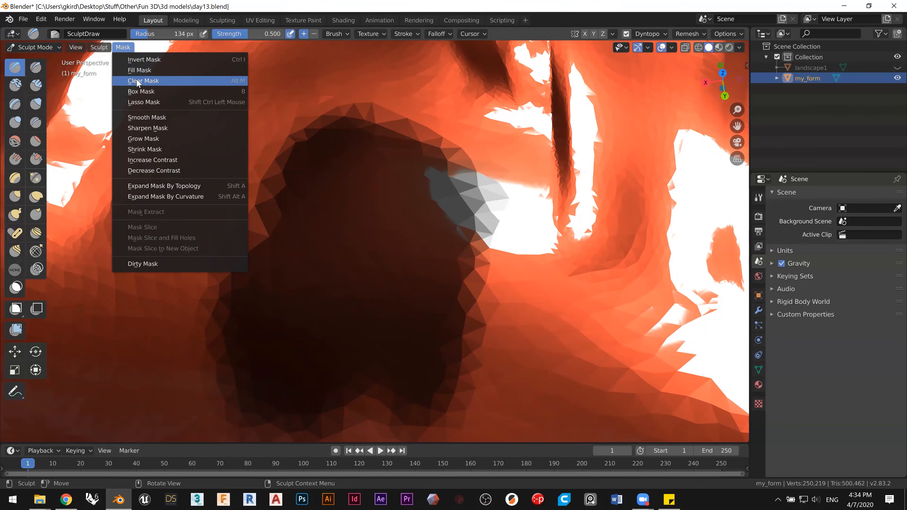
click(139, 81)
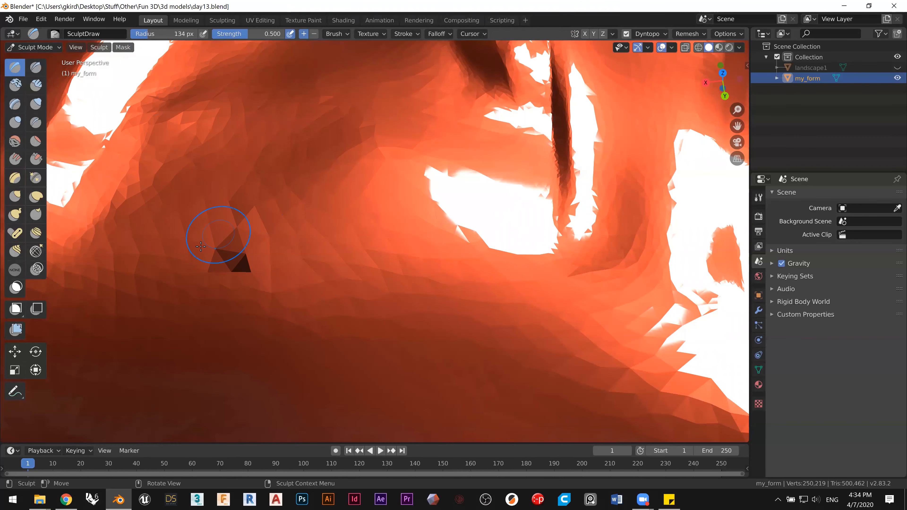
mouse_move(233, 243)
middle_down()
mouse_move(275, 242)
mouse_move(294, 178)
mouse_move(304, 207)
middle_up()
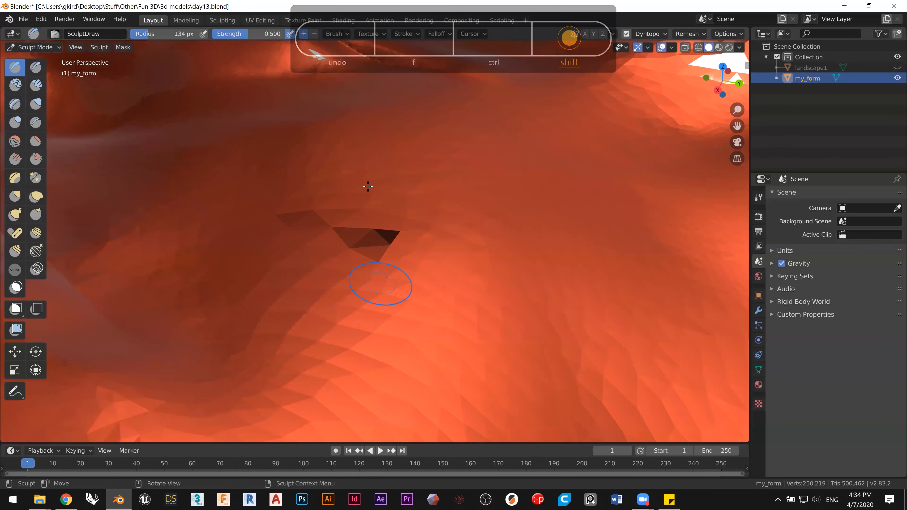